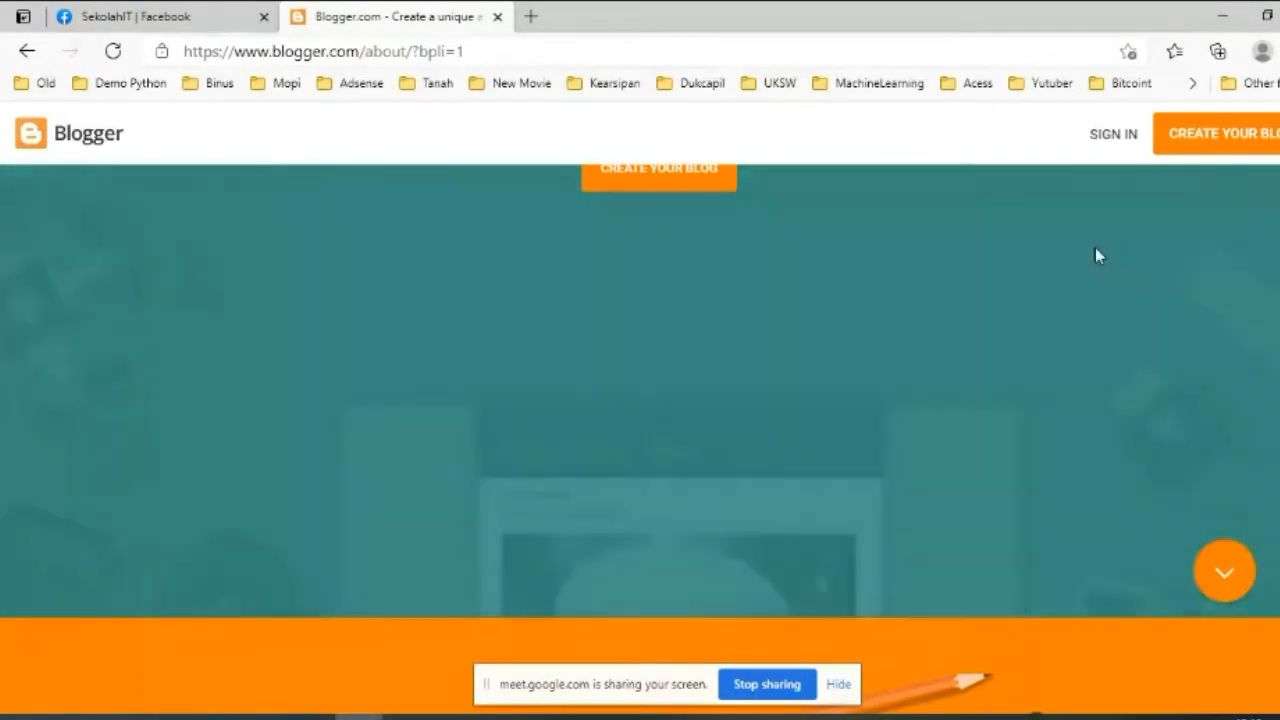
# Sign in and give the new blog the title "Sekolah IT".
pyautogui.scroll(2, 794, 251)
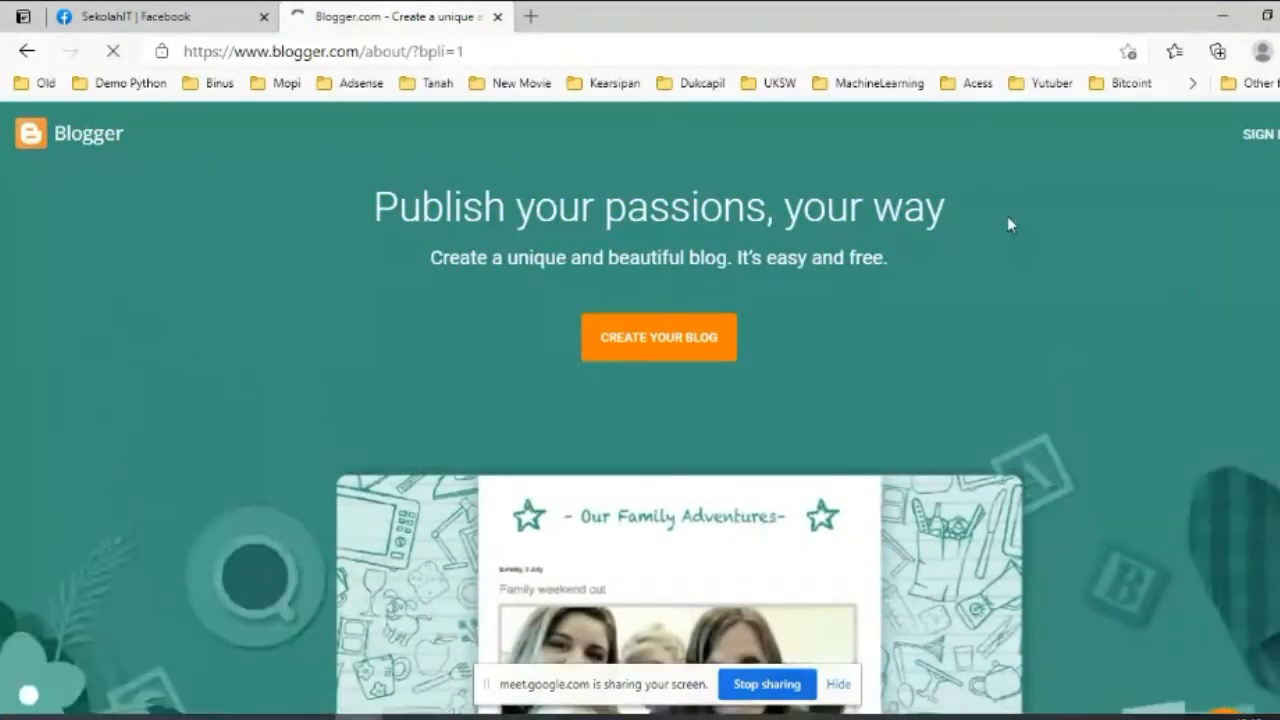
pyautogui.click(1255, 134)
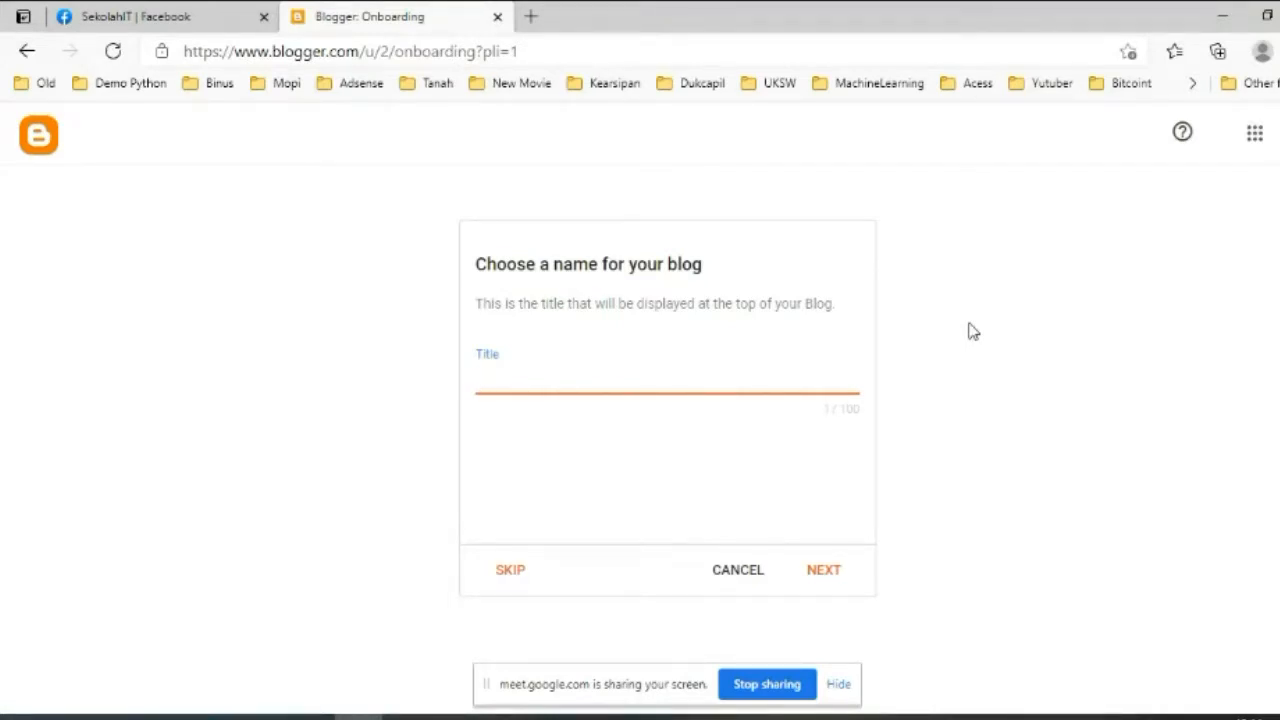
pyautogui.write('kolah ')
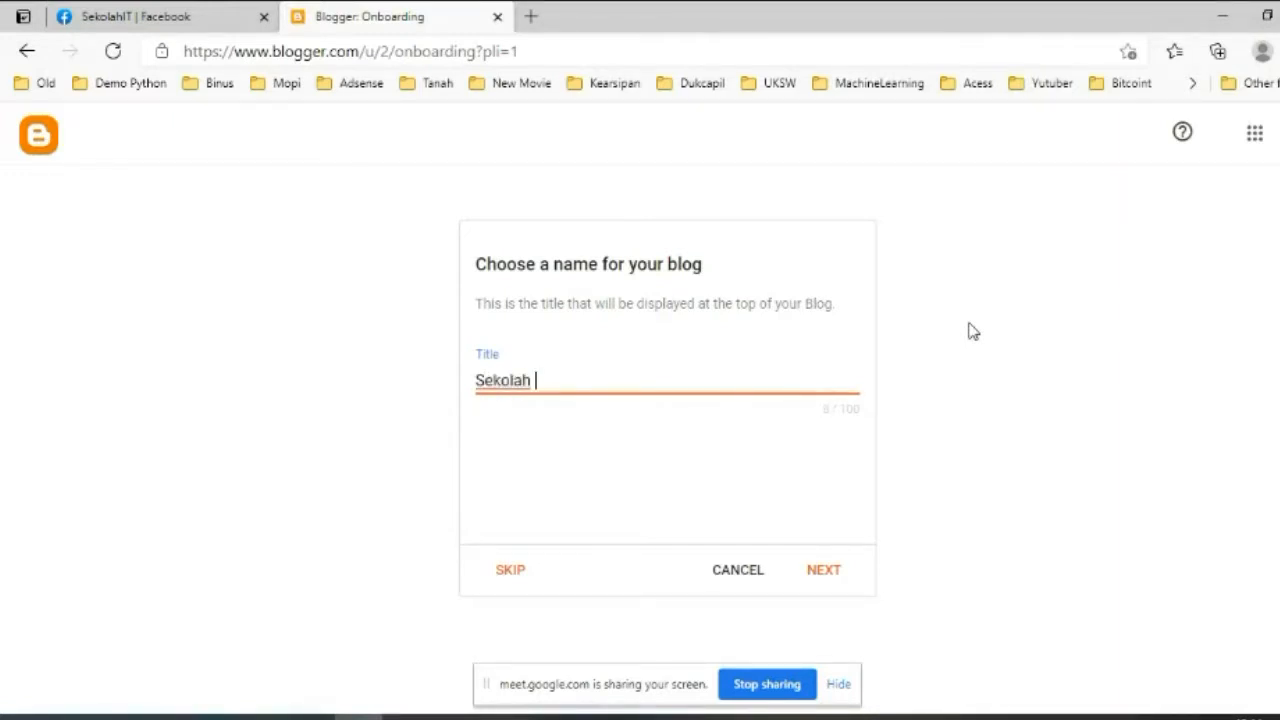
pyautogui.write('T')
pyautogui.press('BackSpace')
pyautogui.press('BackSpace')
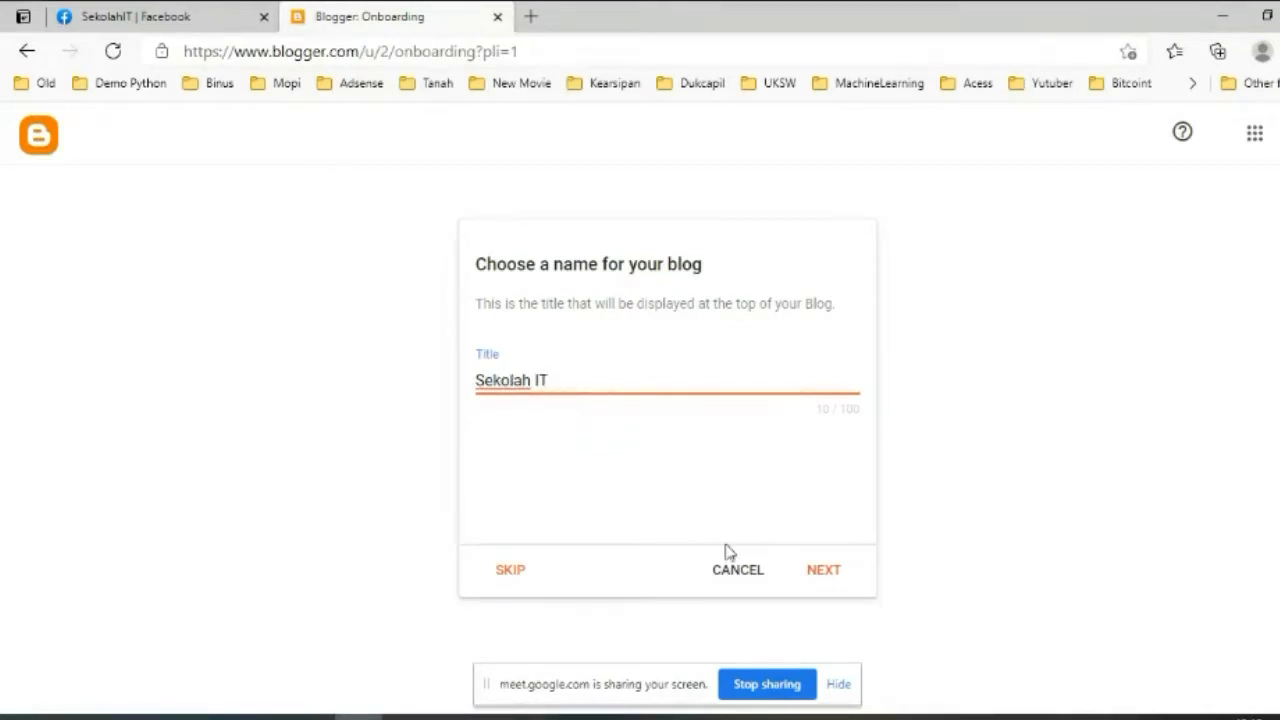
pyautogui.click(822, 578)
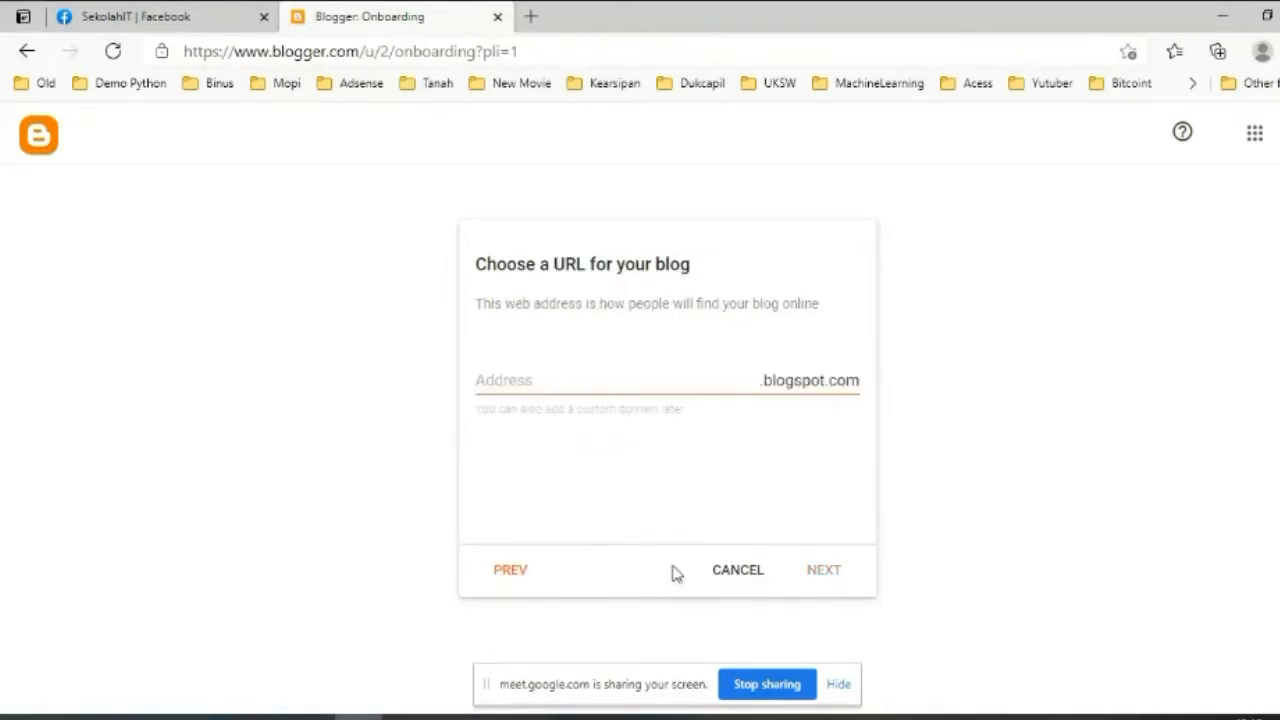
# Set the blog's web address to sekolahit2021.blogspot.com and continue to the display name.
pyautogui.click(533, 375)
pyautogui.click(334, 363)
pyautogui.click(637, 378)
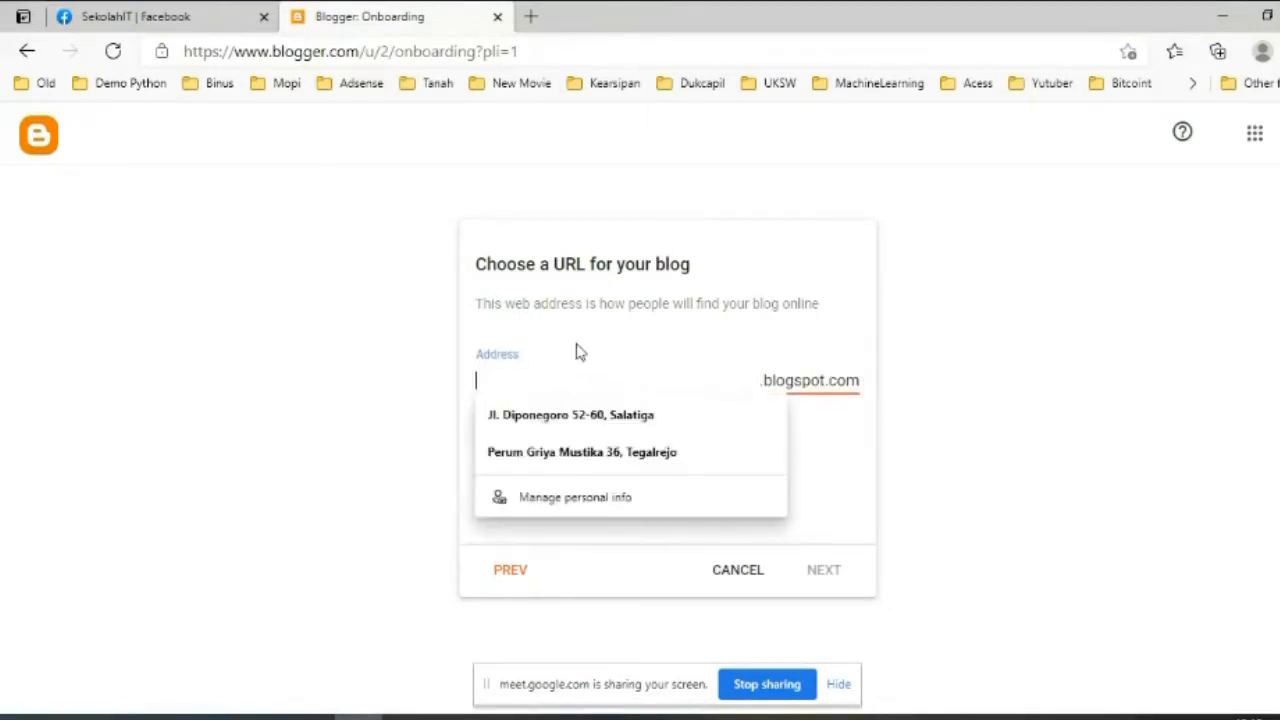
pyautogui.write('sekolah')
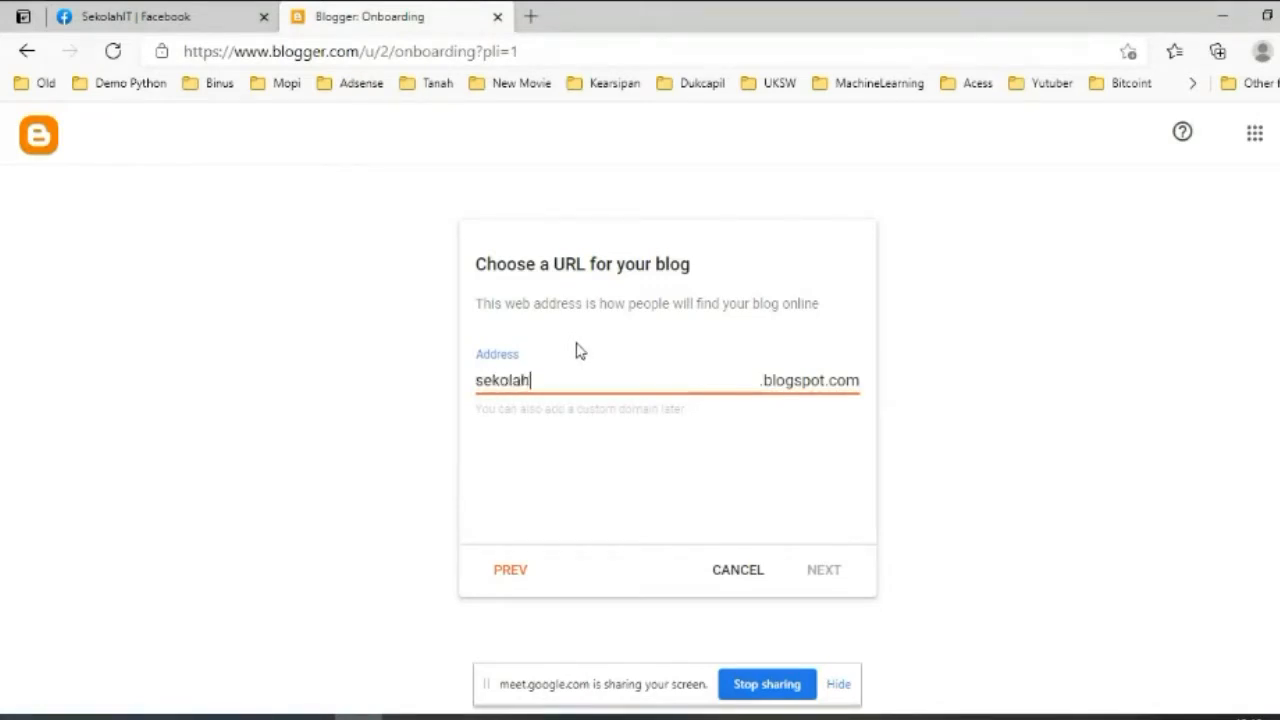
pyautogui.write('it')
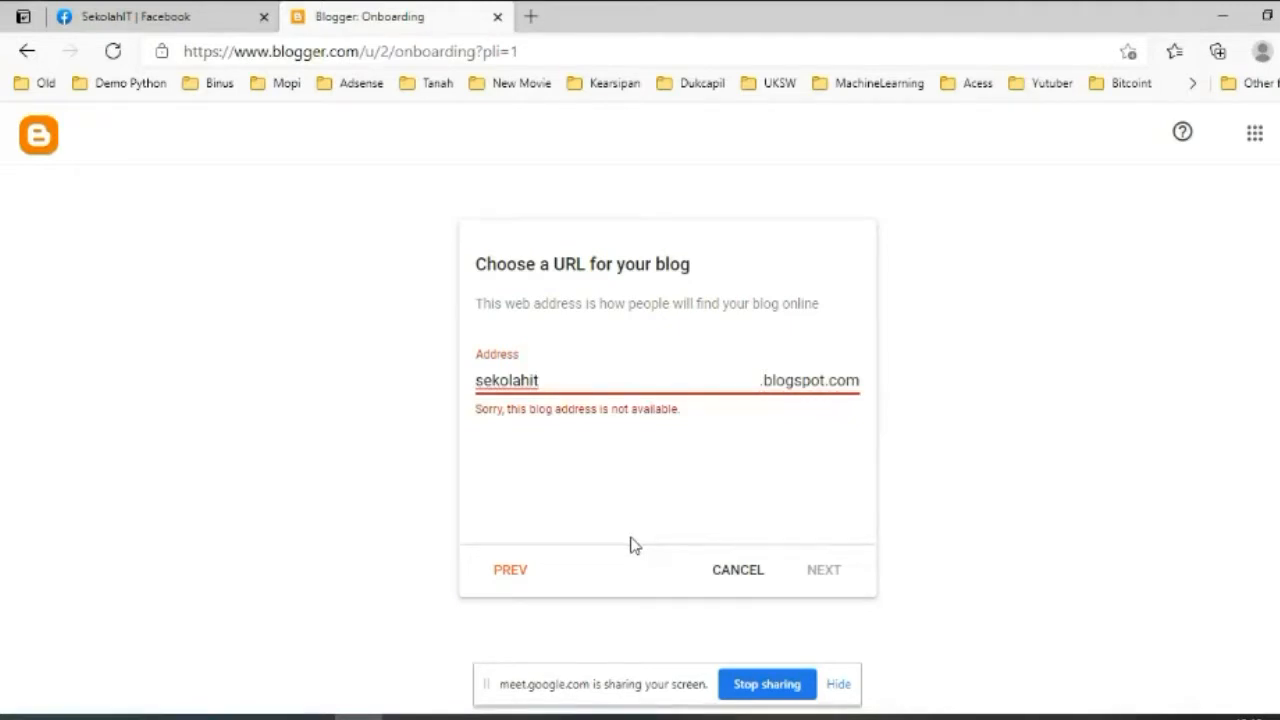
pyautogui.write('2021')
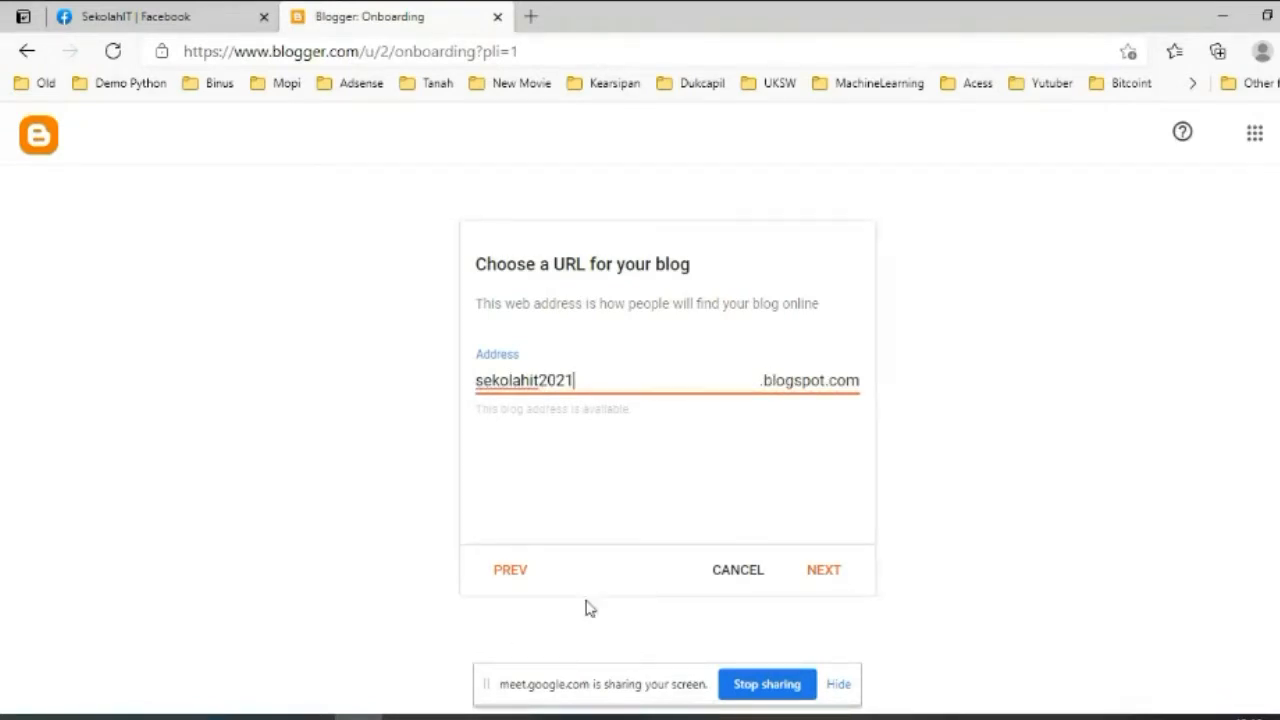
pyautogui.click(825, 578)
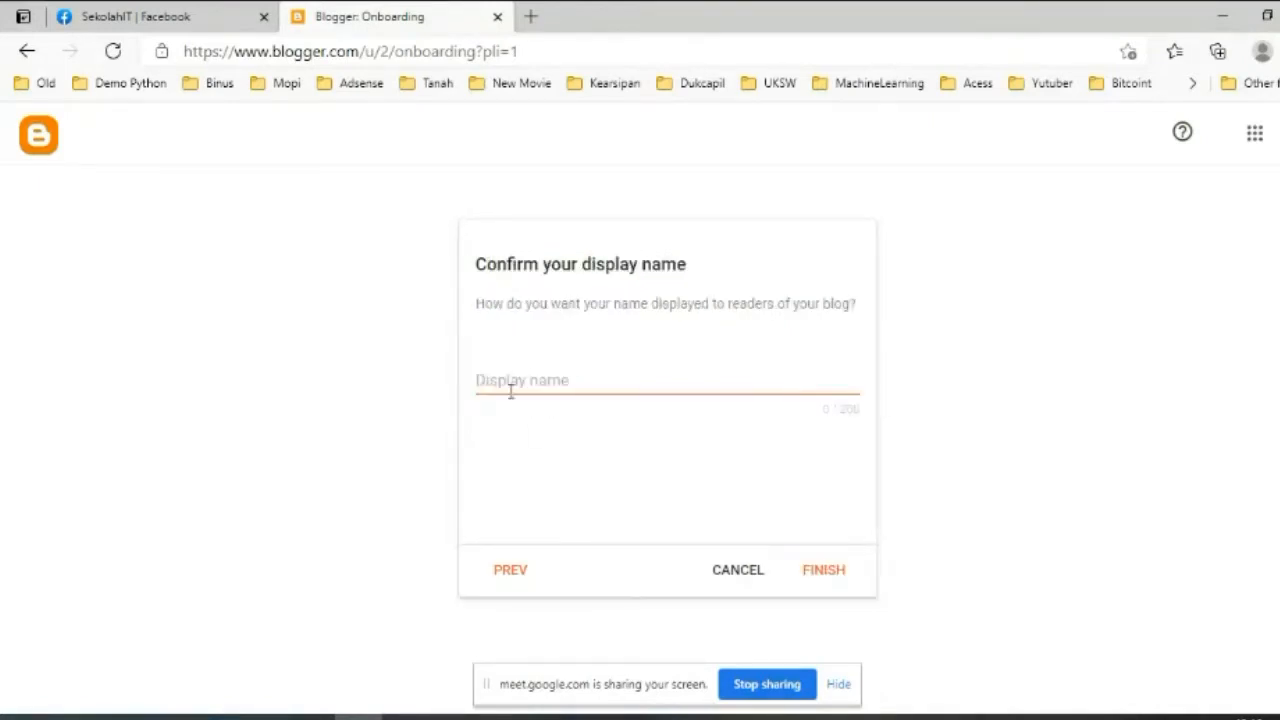
# Set the display name to "Sekolah IT" and finish creating the blog.
pyautogui.click(570, 388)
pyautogui.write('Sekolah IT')
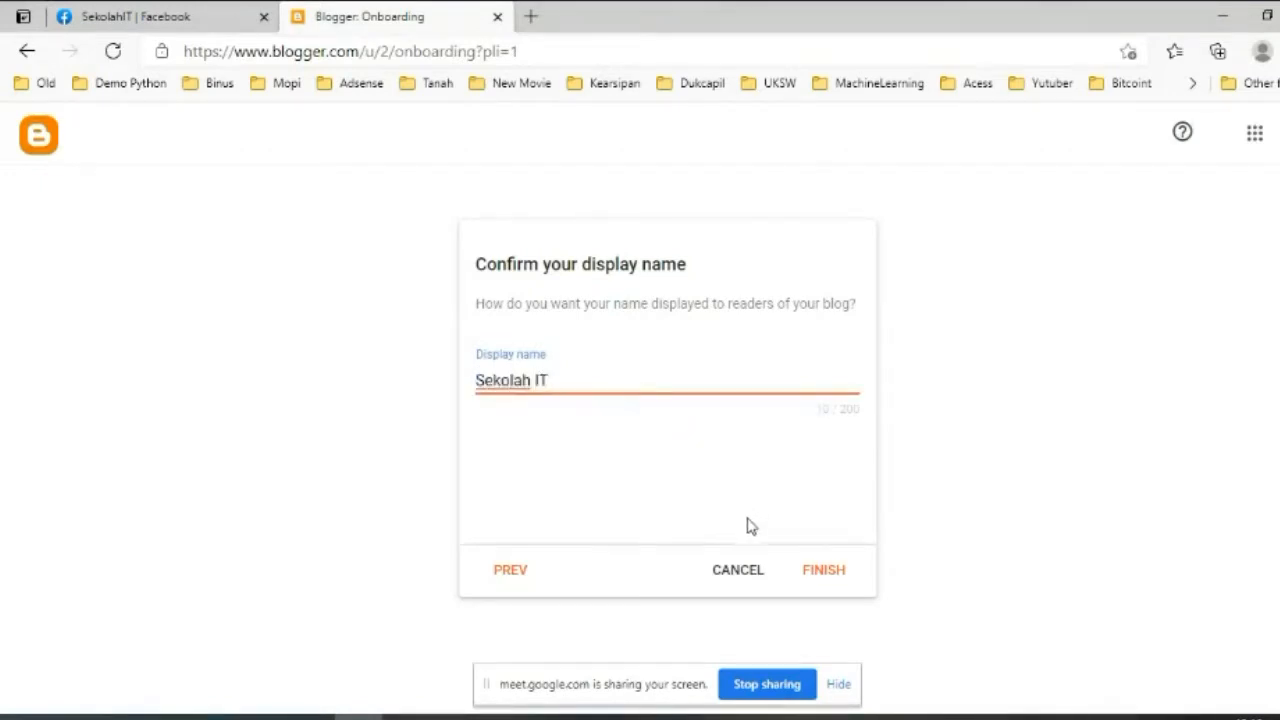
pyautogui.click(823, 580)
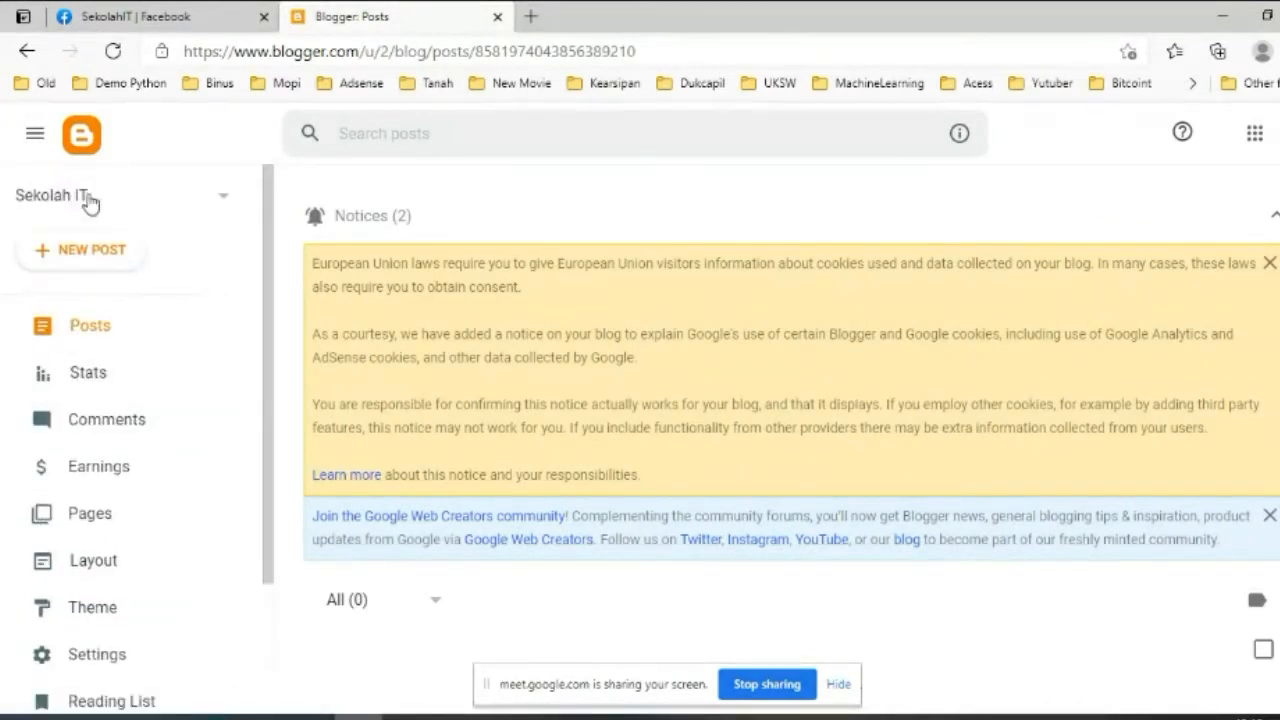
# Review the new blog's posts list and its statistics, including blog views and the latest post.
pyautogui.click(89, 330)
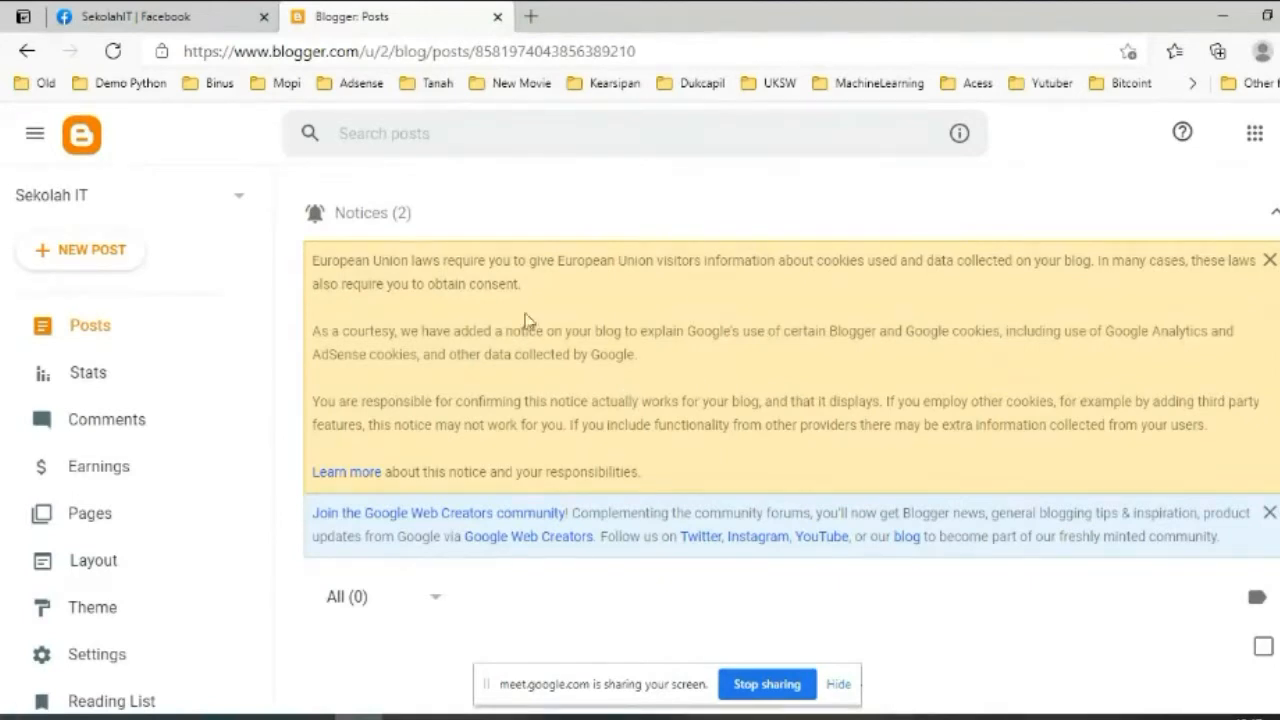
pyautogui.click(100, 330)
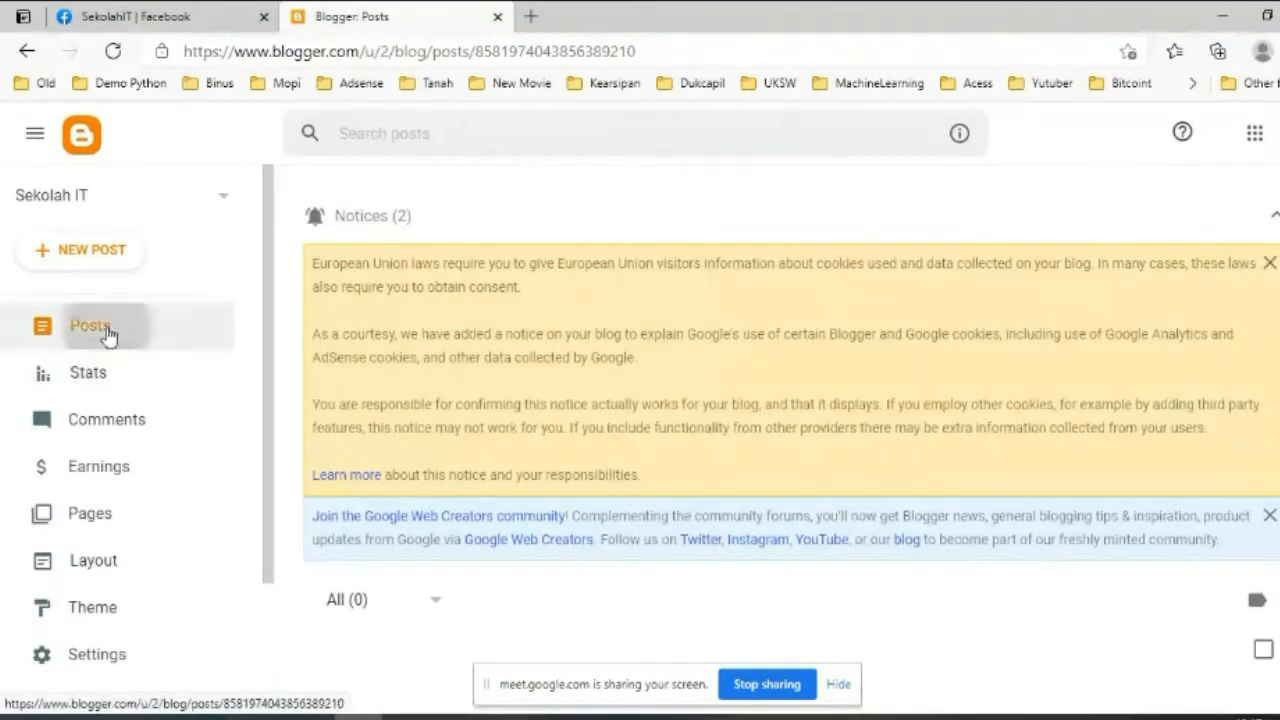
pyautogui.click(108, 343)
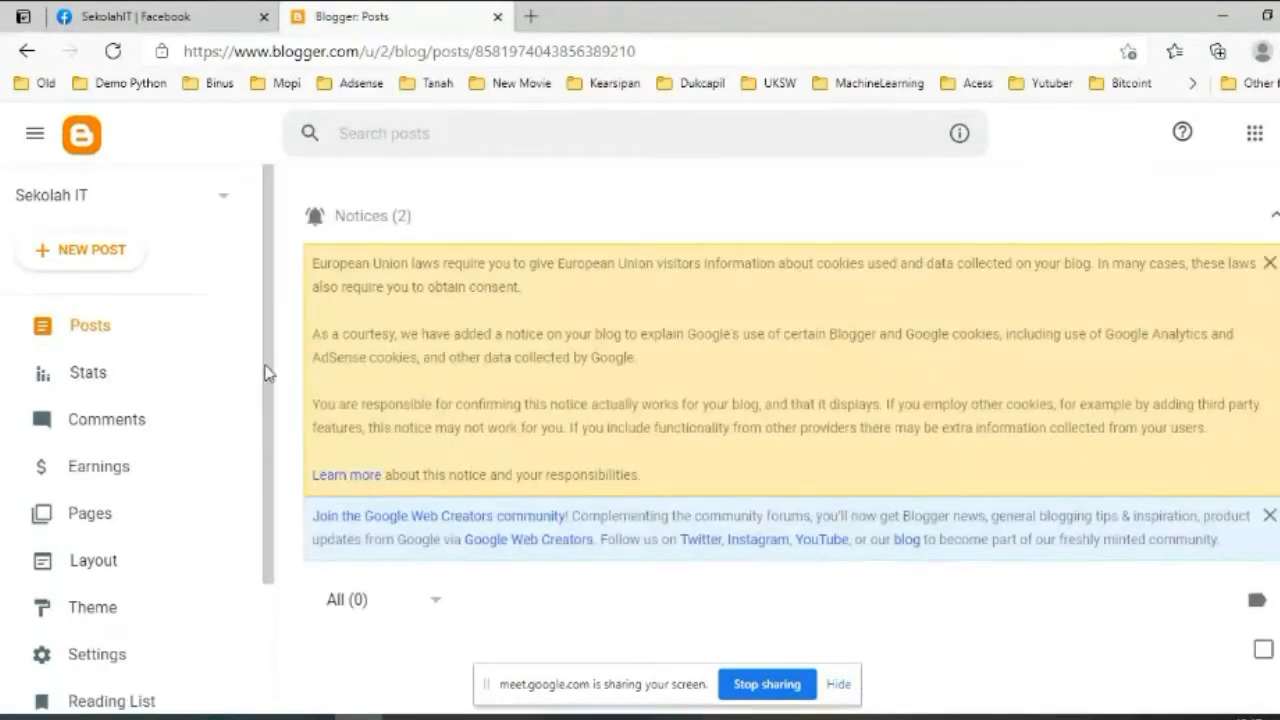
pyautogui.click(89, 375)
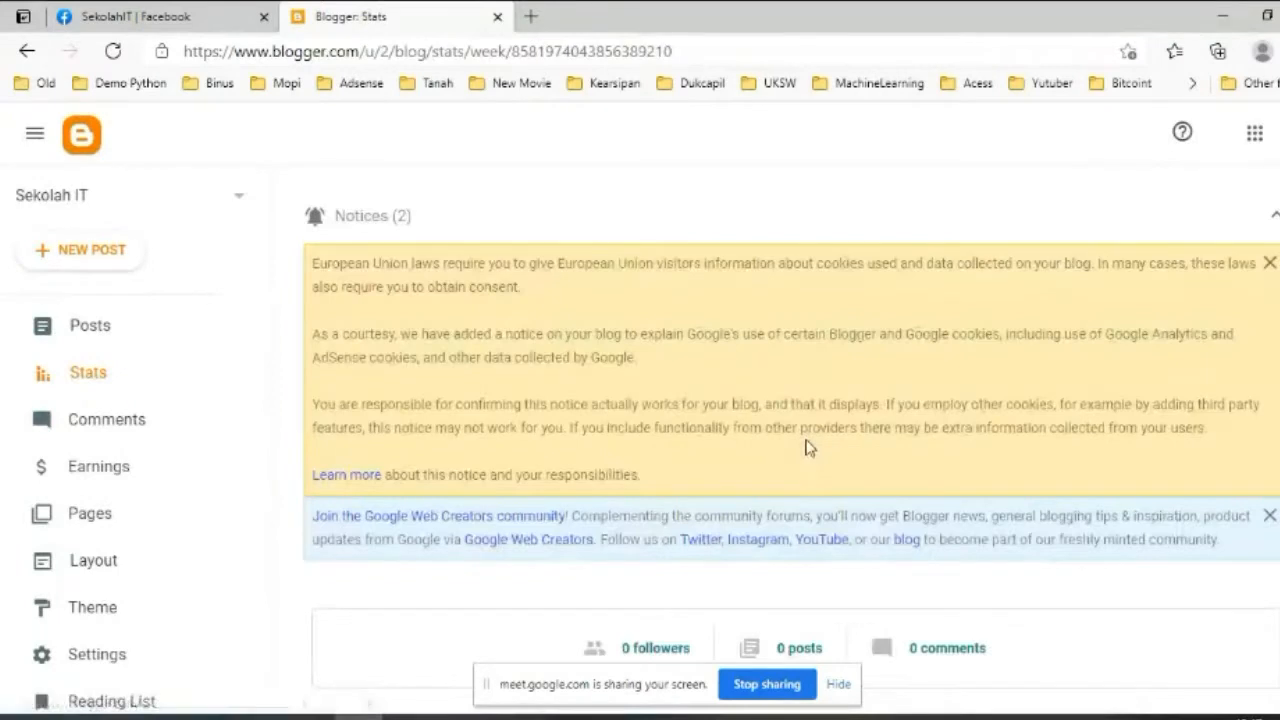
pyautogui.scroll(-5, 643, 429)
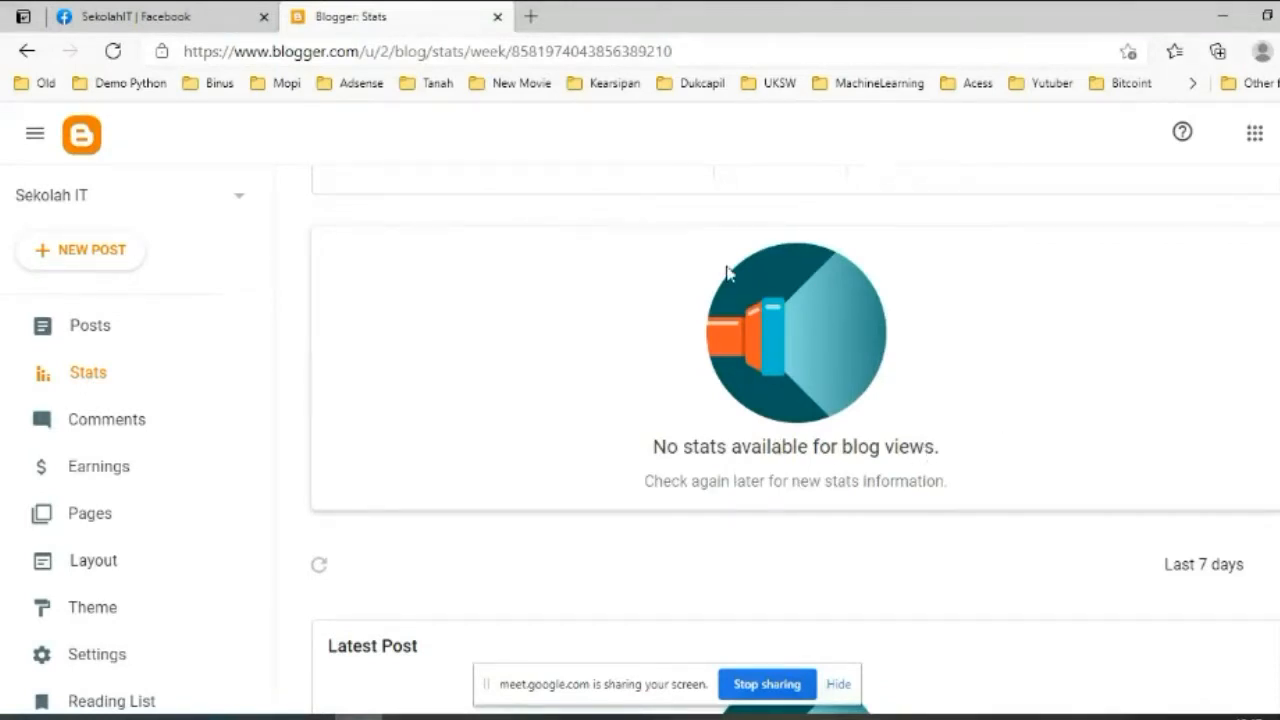
pyautogui.scroll(-4, 605, 360)
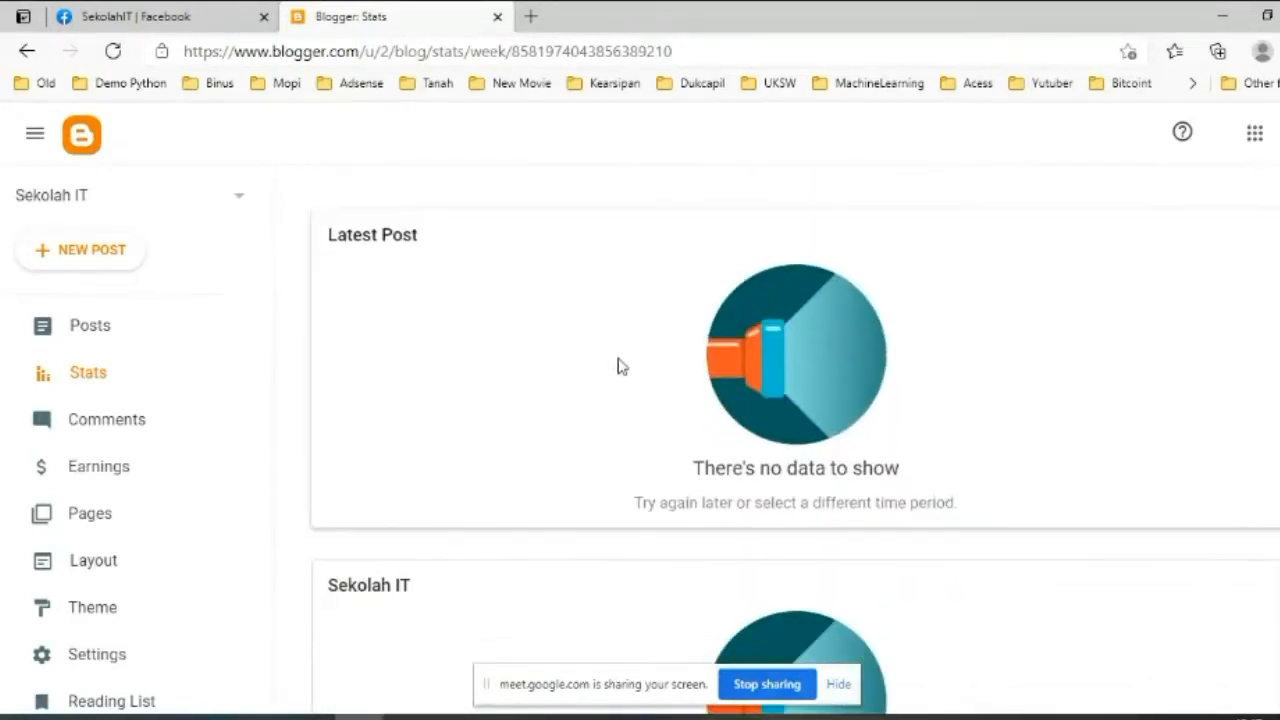
pyautogui.scroll(5, 617, 366)
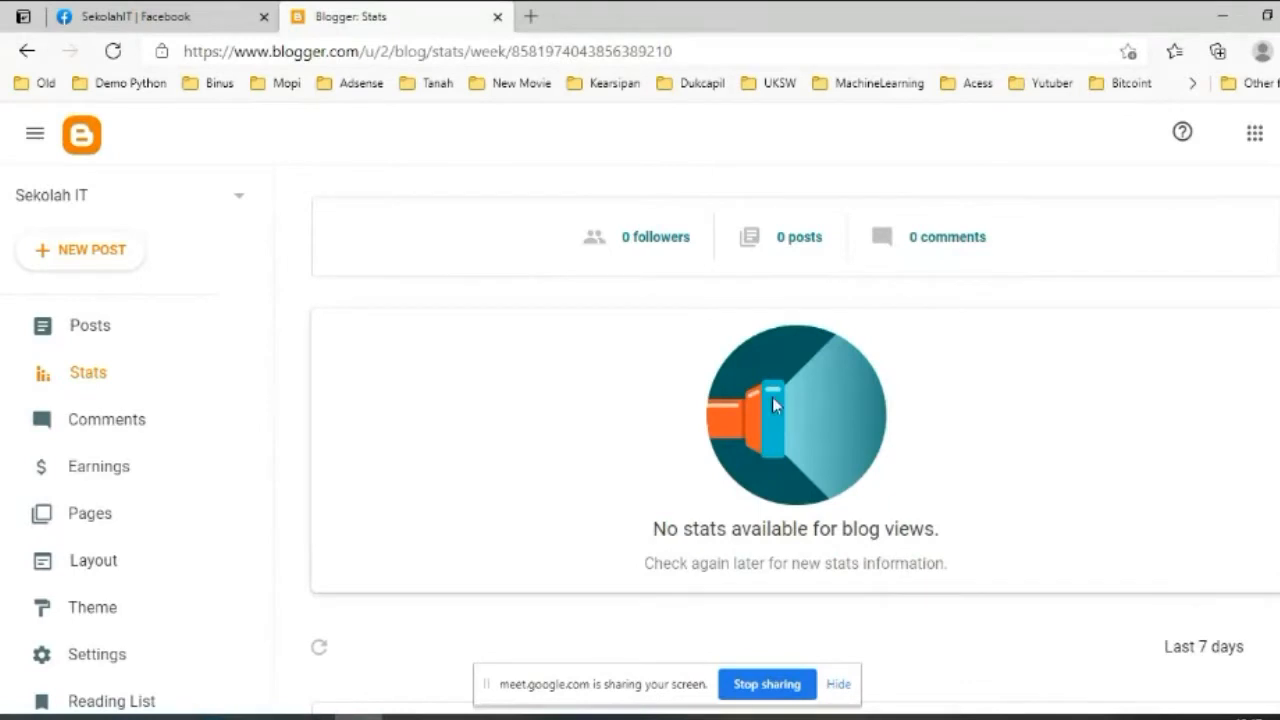
pyautogui.scroll(-1, 797, 405)
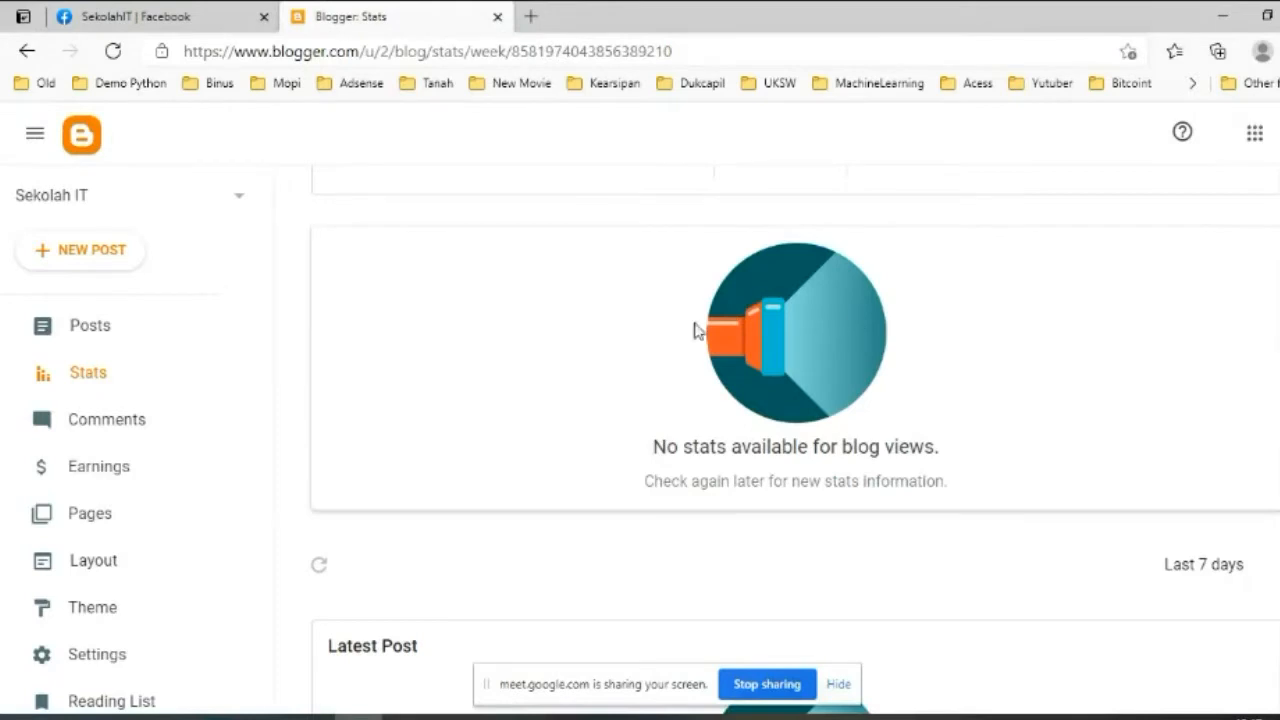
# Review the blog's comments list and the AdSense information for its earnings.
pyautogui.click(118, 432)
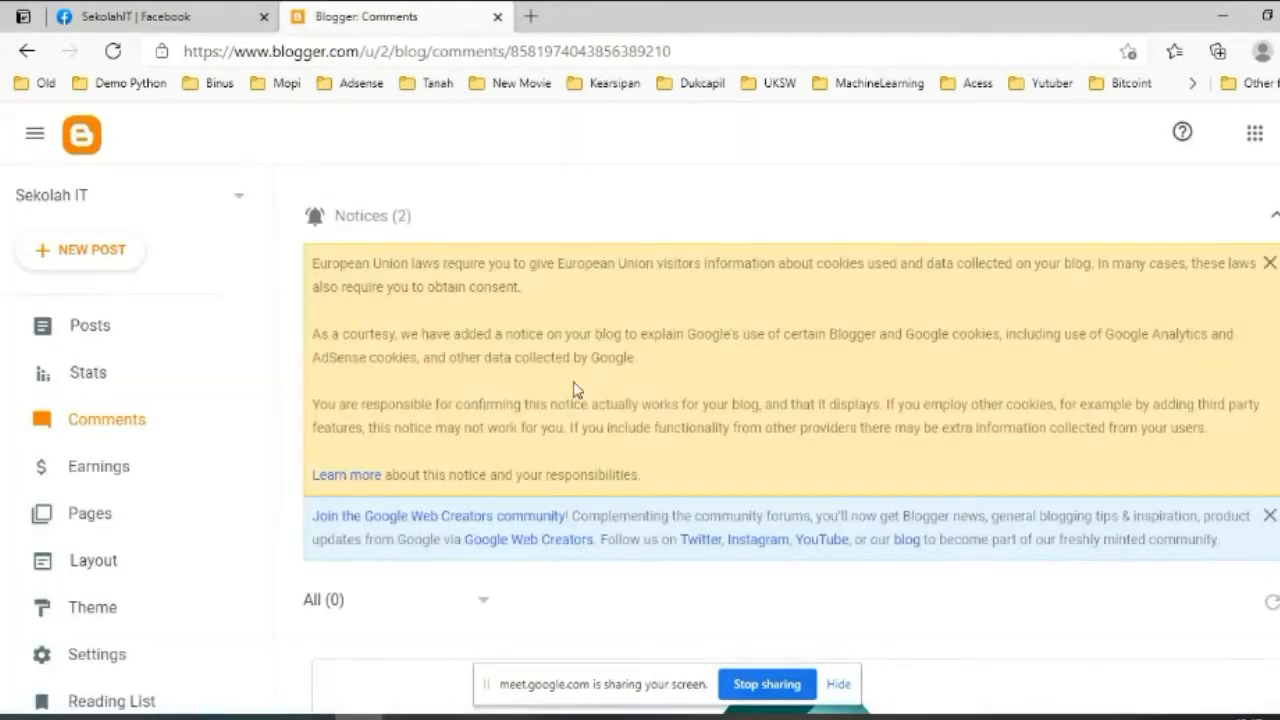
pyautogui.scroll(-3, 660, 363)
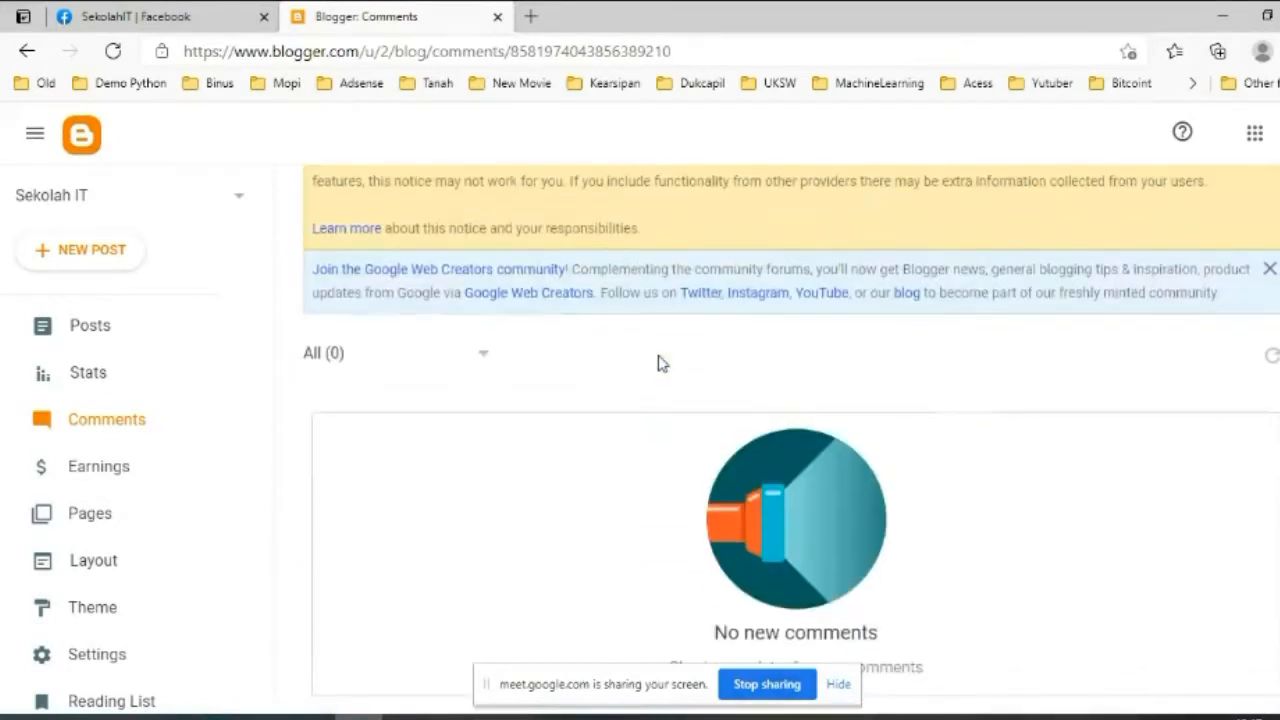
pyautogui.scroll(3, 545, 382)
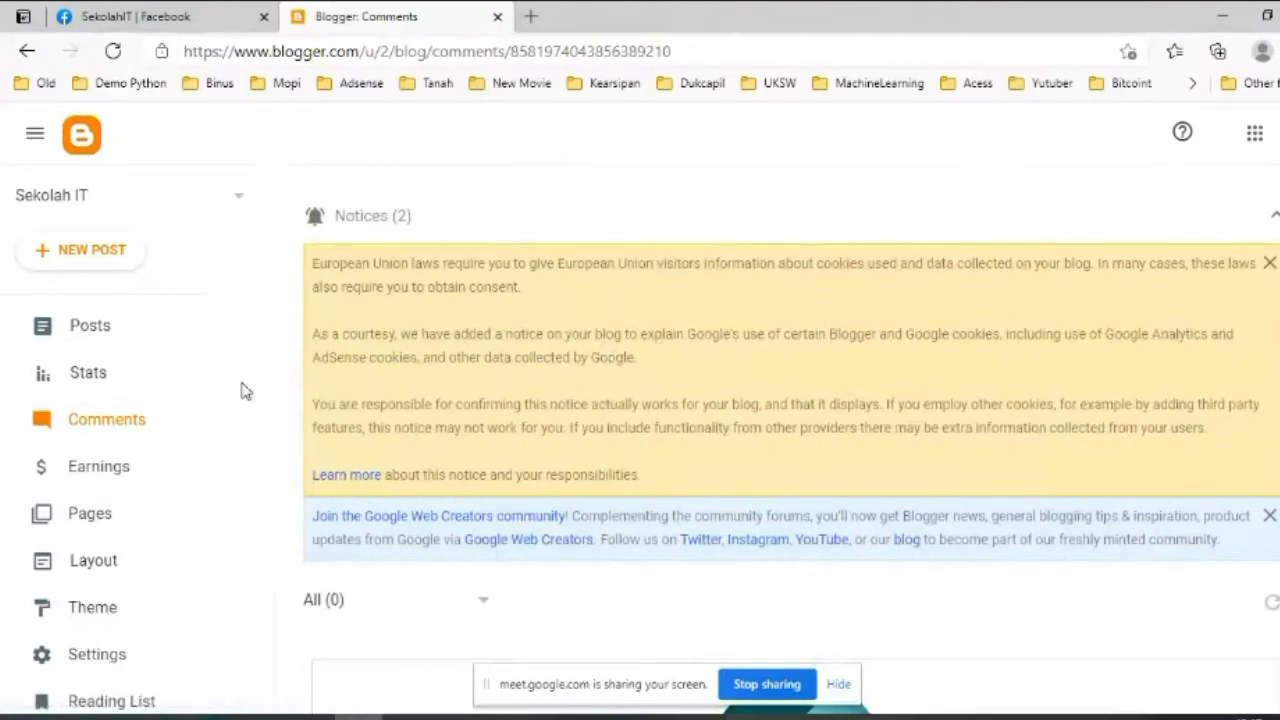
pyautogui.click(104, 467)
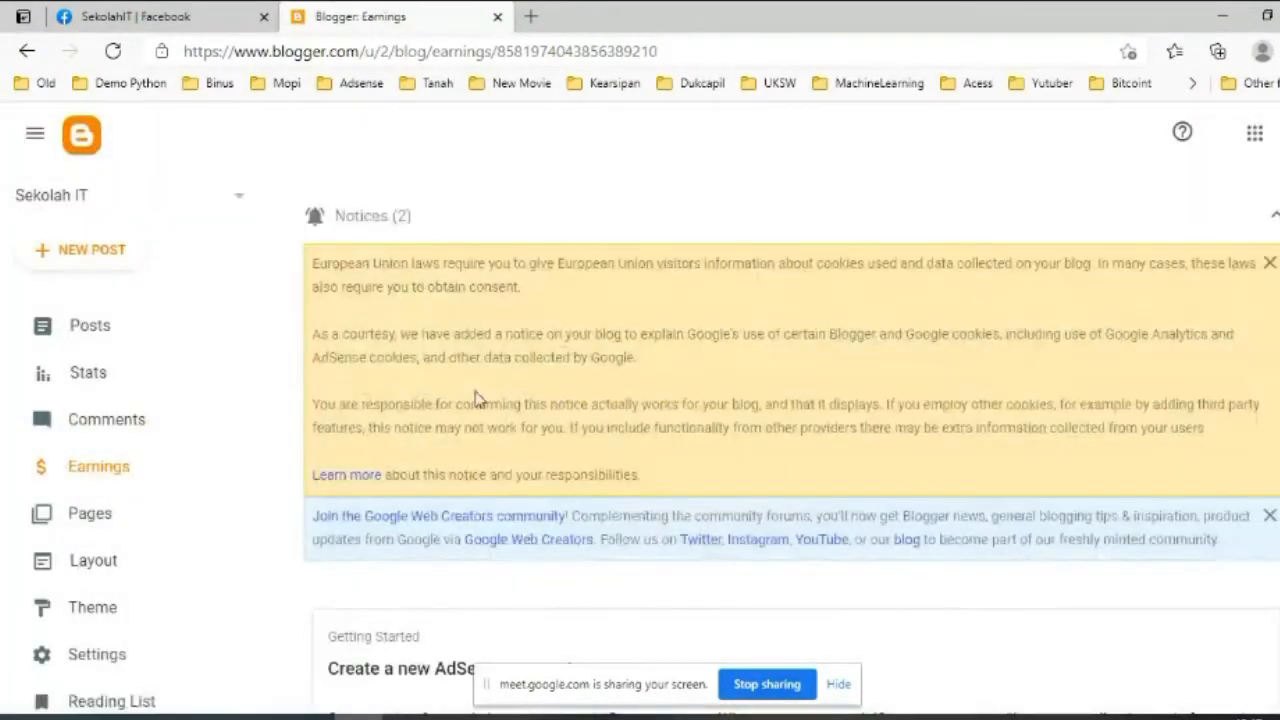
pyautogui.scroll(-4, 517, 437)
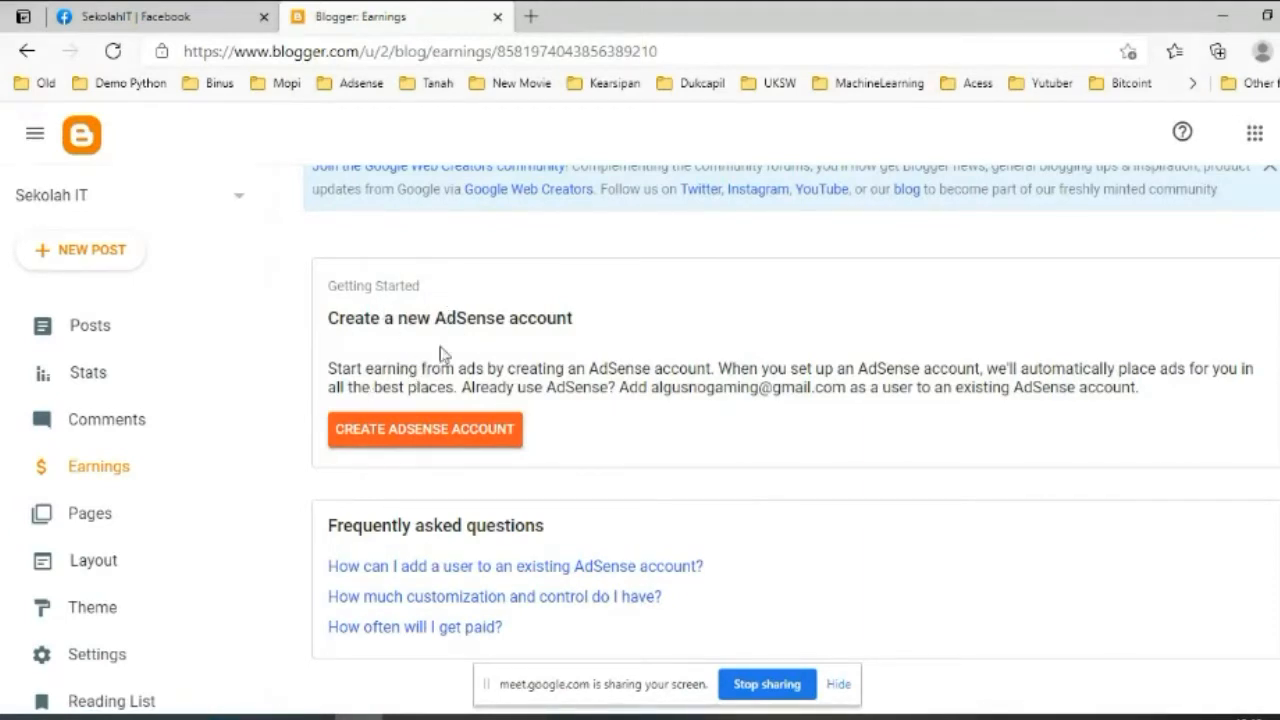
# Look at the blog's list of pages and return to its list of posts.
pyautogui.scroll(-1, 94, 470)
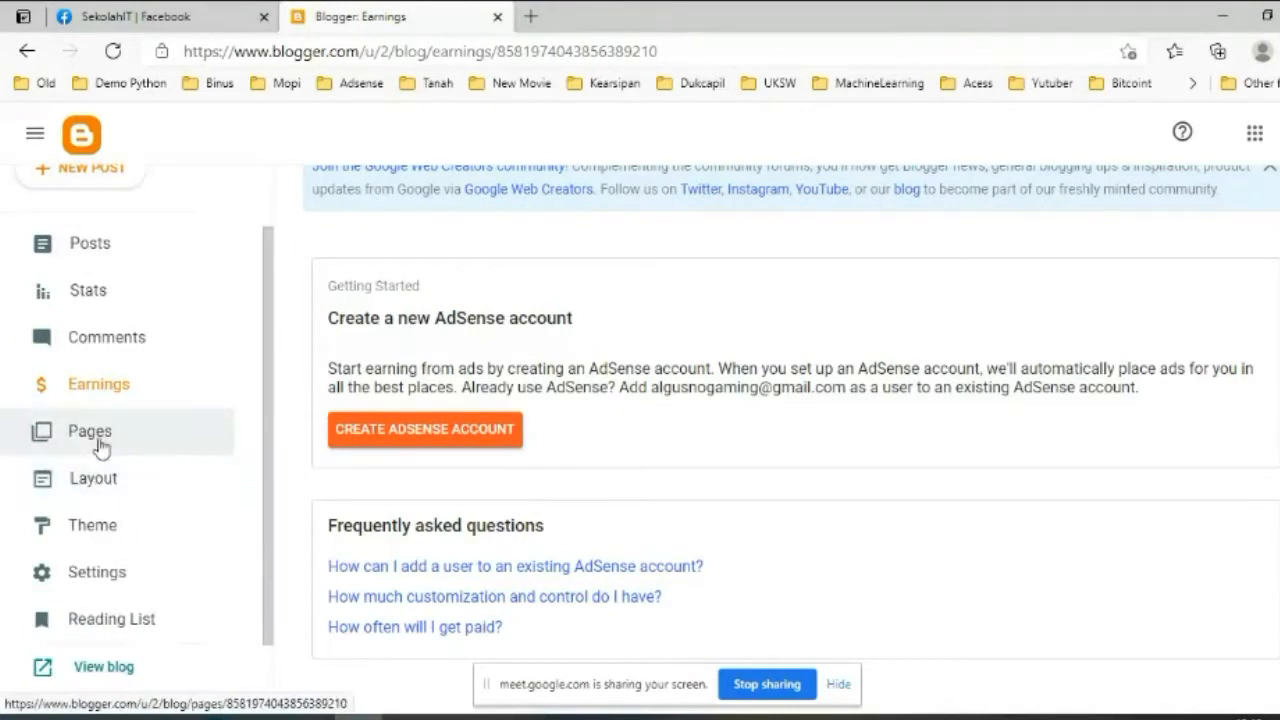
pyautogui.click(100, 441)
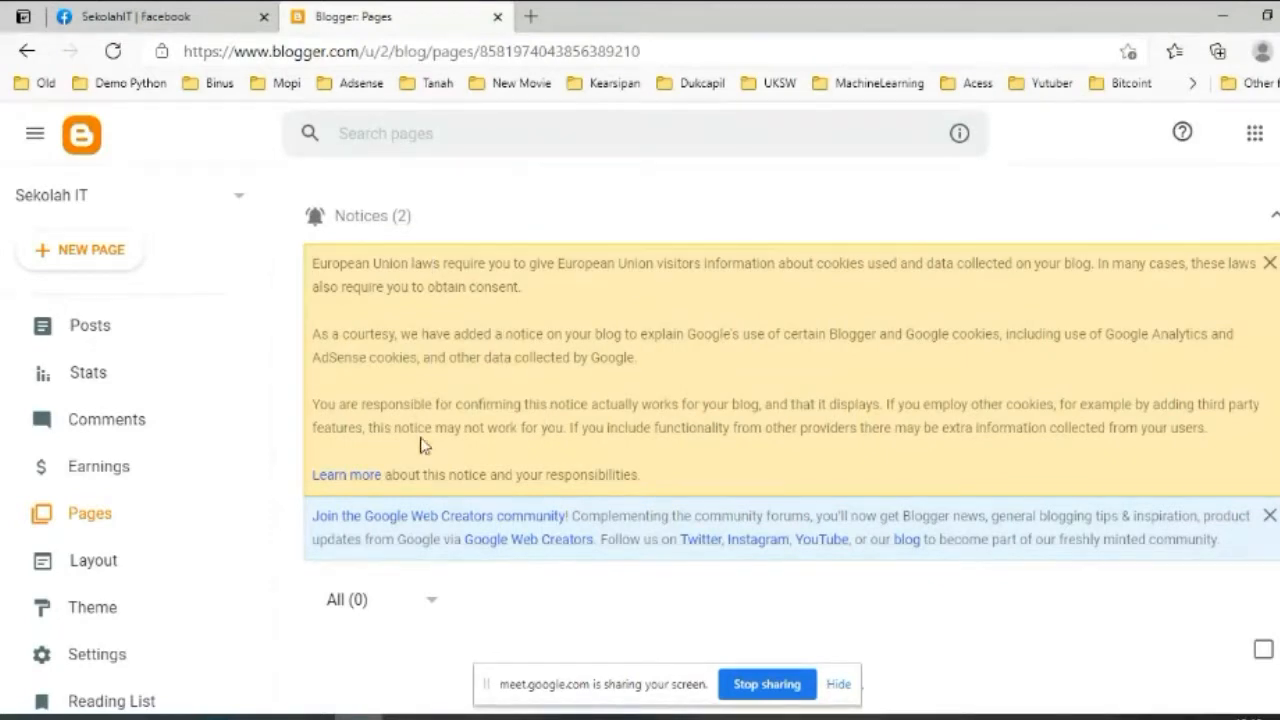
pyautogui.click(128, 333)
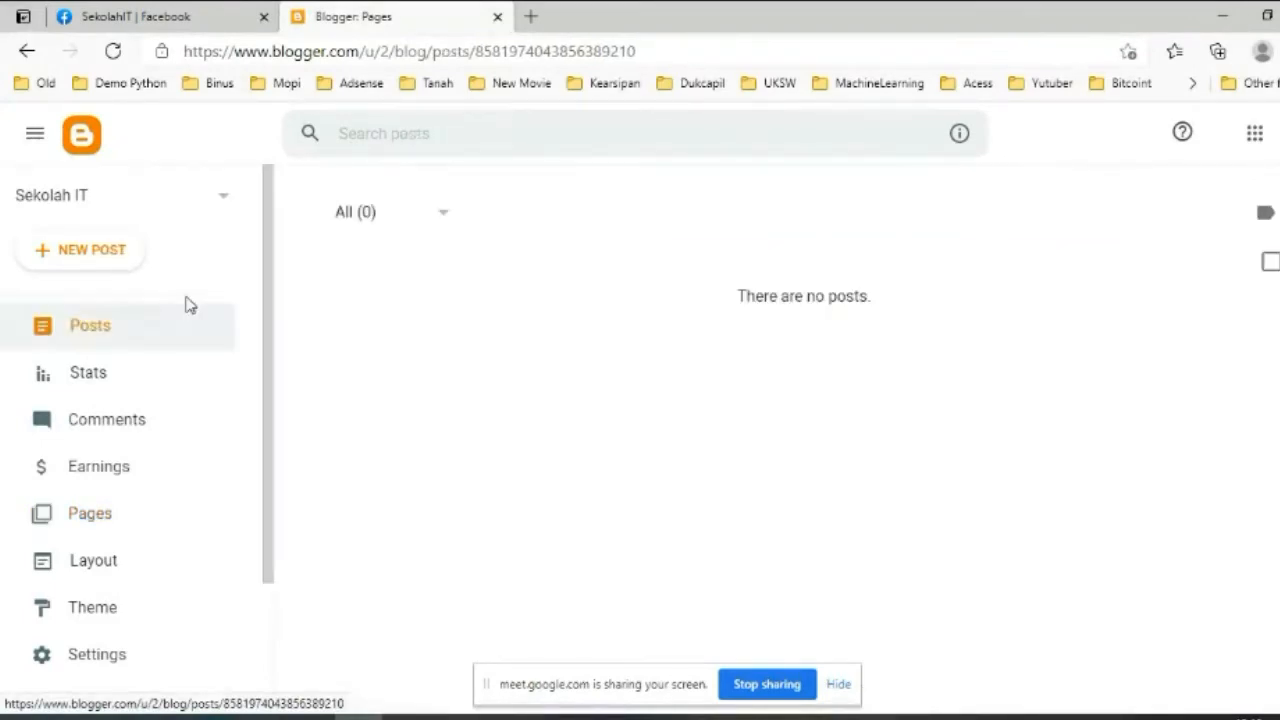
# View the blog's layout settings and browse the theme gallery, including the Soho and Emporio themes.
pyautogui.scroll(-2, 155, 378)
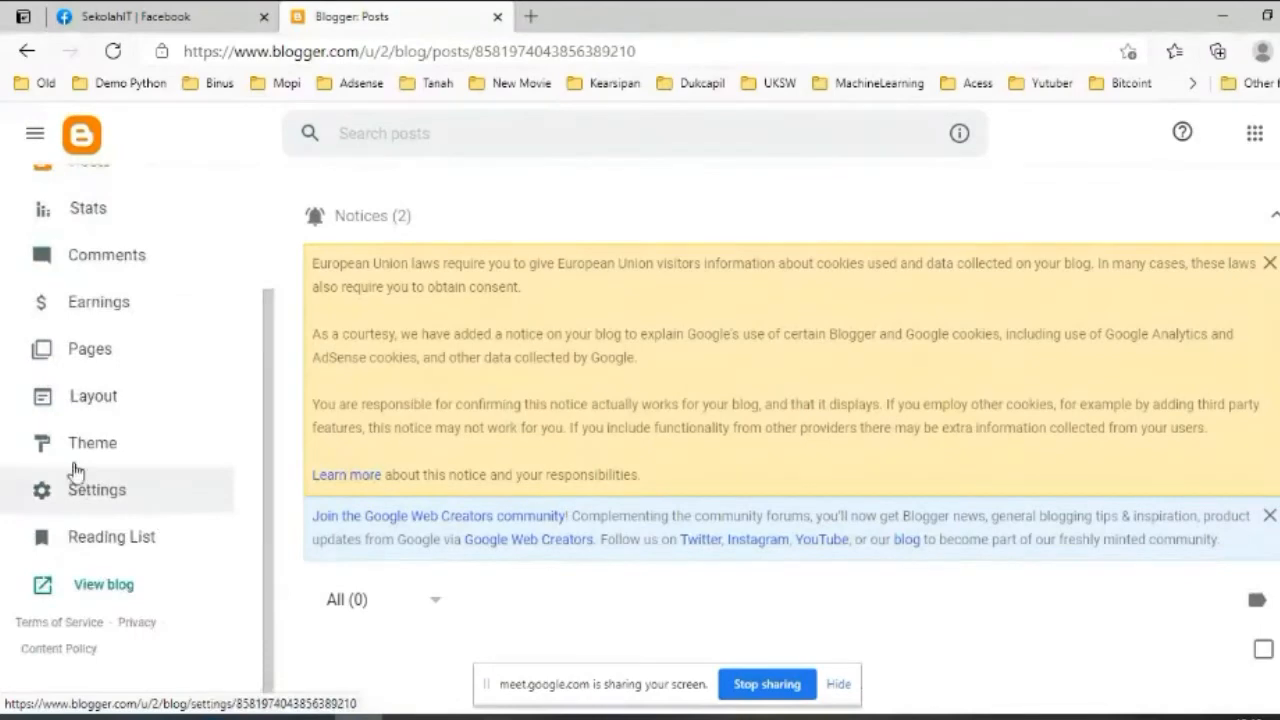
pyautogui.click(103, 405)
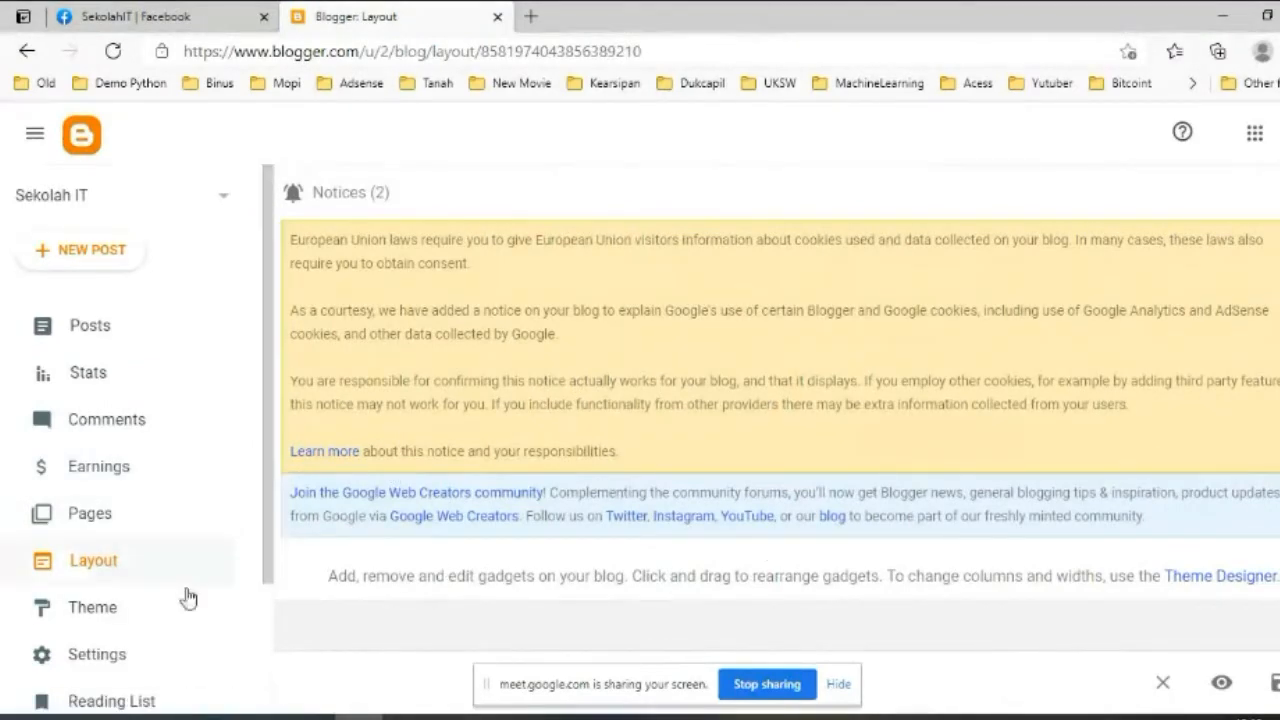
pyautogui.click(95, 618)
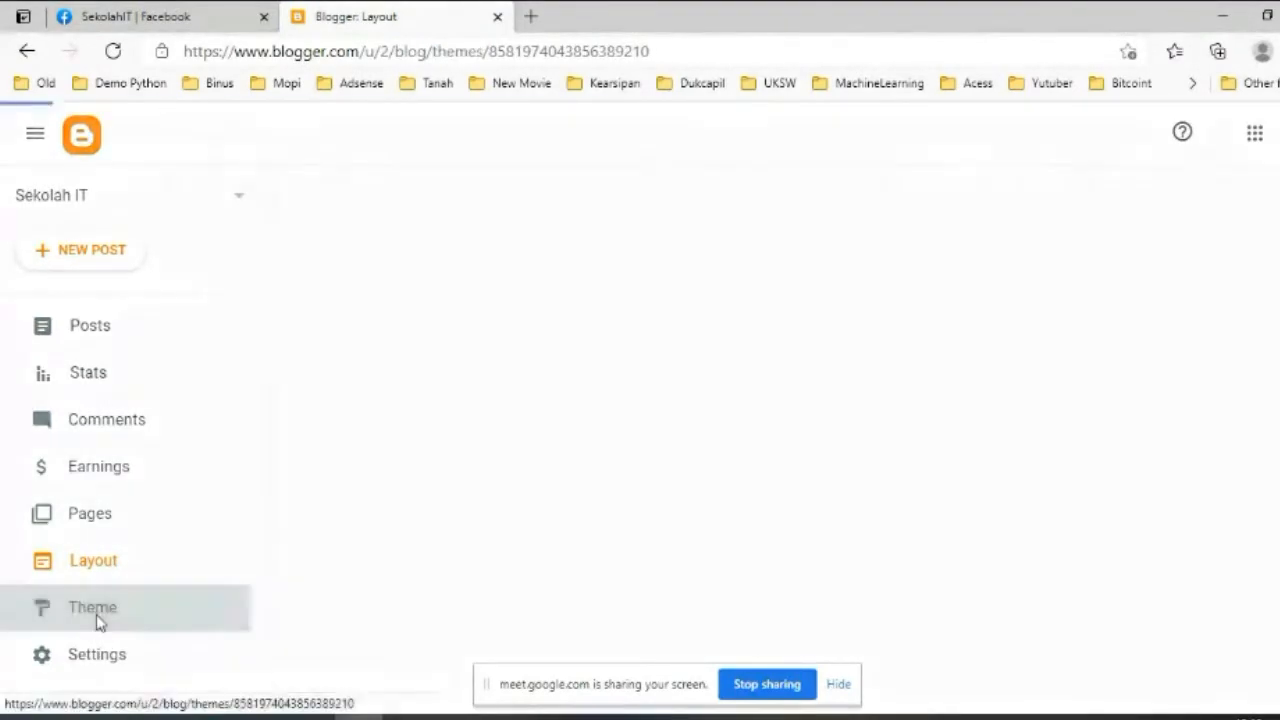
pyautogui.scroll(-5, 790, 365)
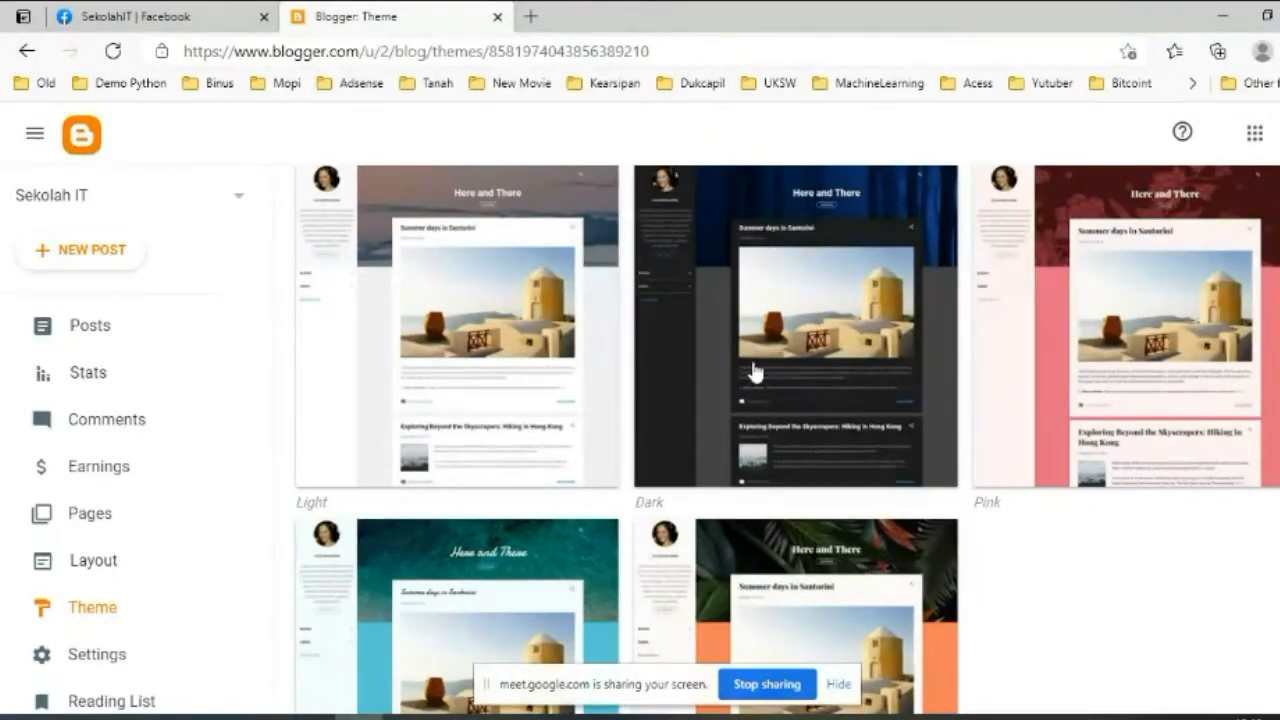
pyautogui.scroll(-10, 752, 366)
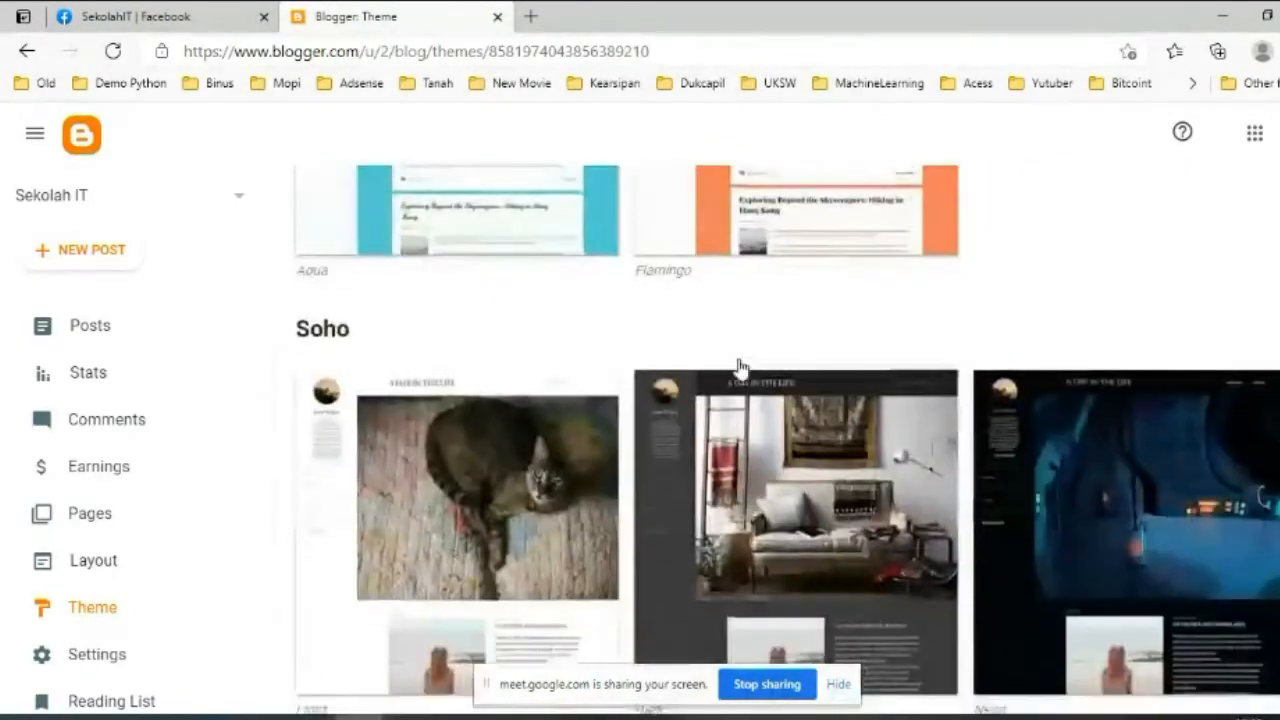
pyautogui.scroll(-5, 740, 370)
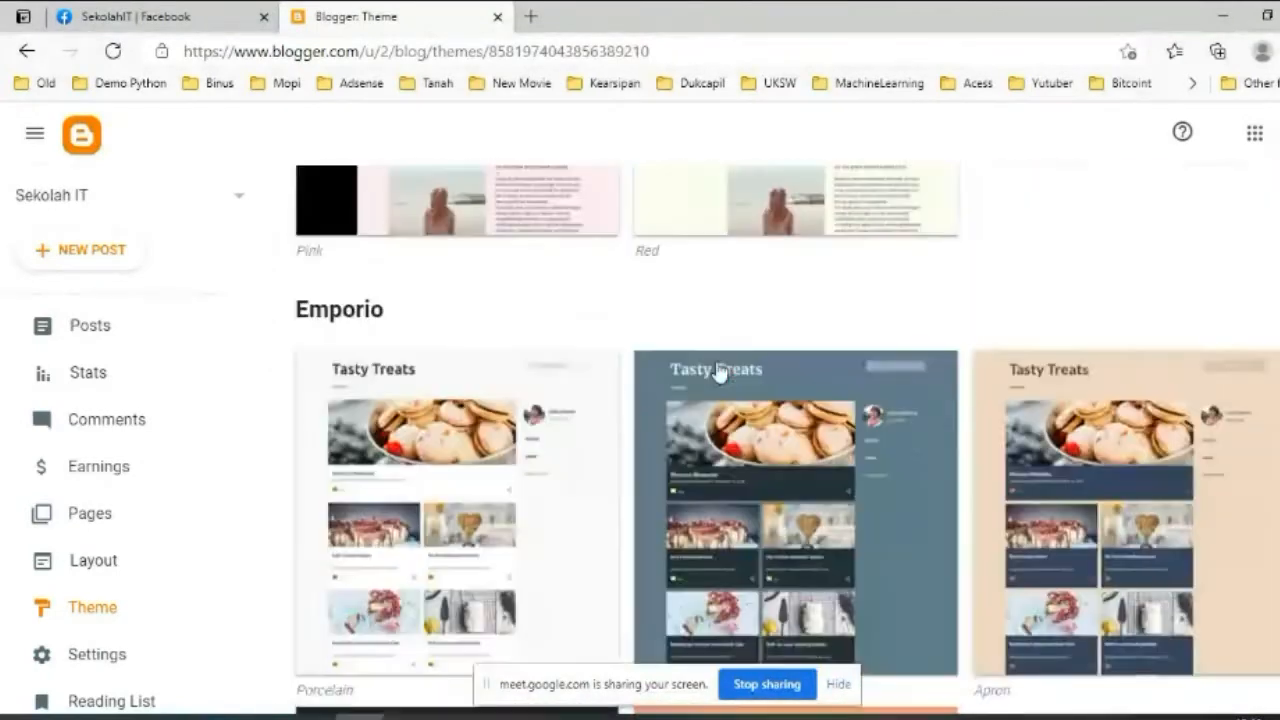
pyautogui.scroll(20, 710, 375)
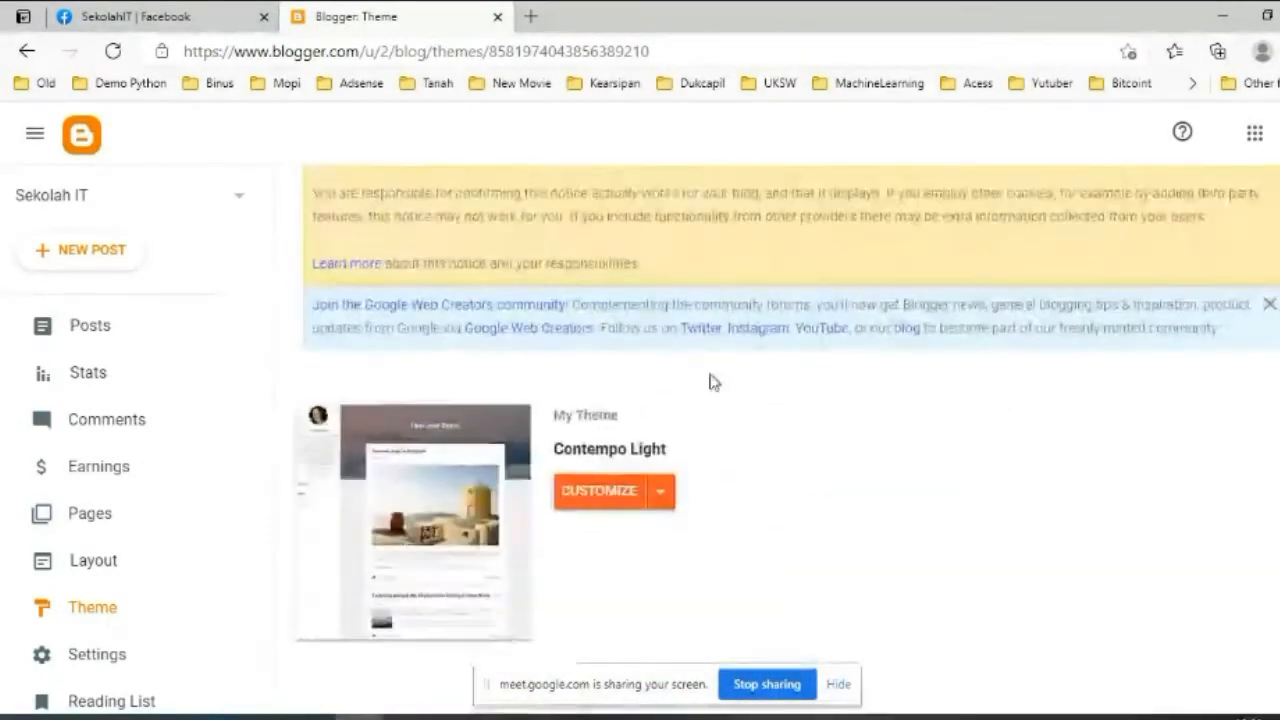
# Browse the theme gallery, opening the Contempo Light theme's details and looking through the Notable and Simple themes.
pyautogui.scroll(-4, 693, 388)
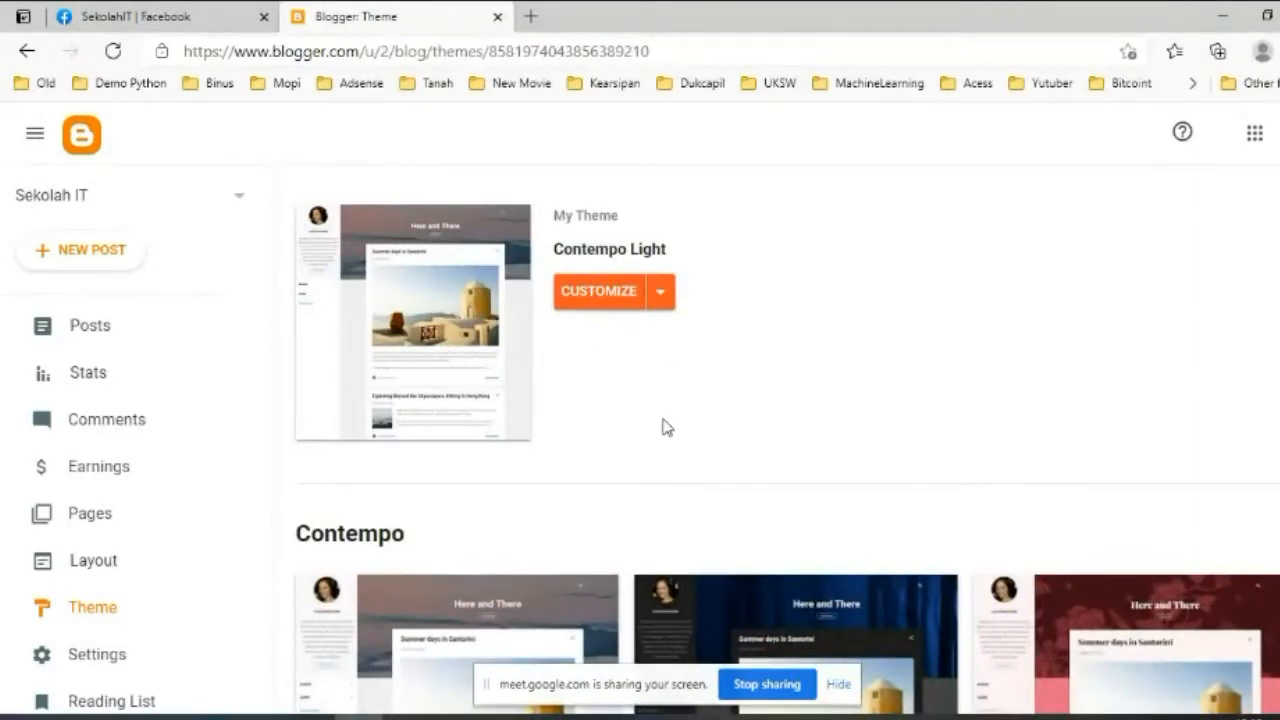
pyautogui.scroll(-3, 680, 414)
pyautogui.scroll(-2, 600, 397)
pyautogui.scroll(2, 650, 390)
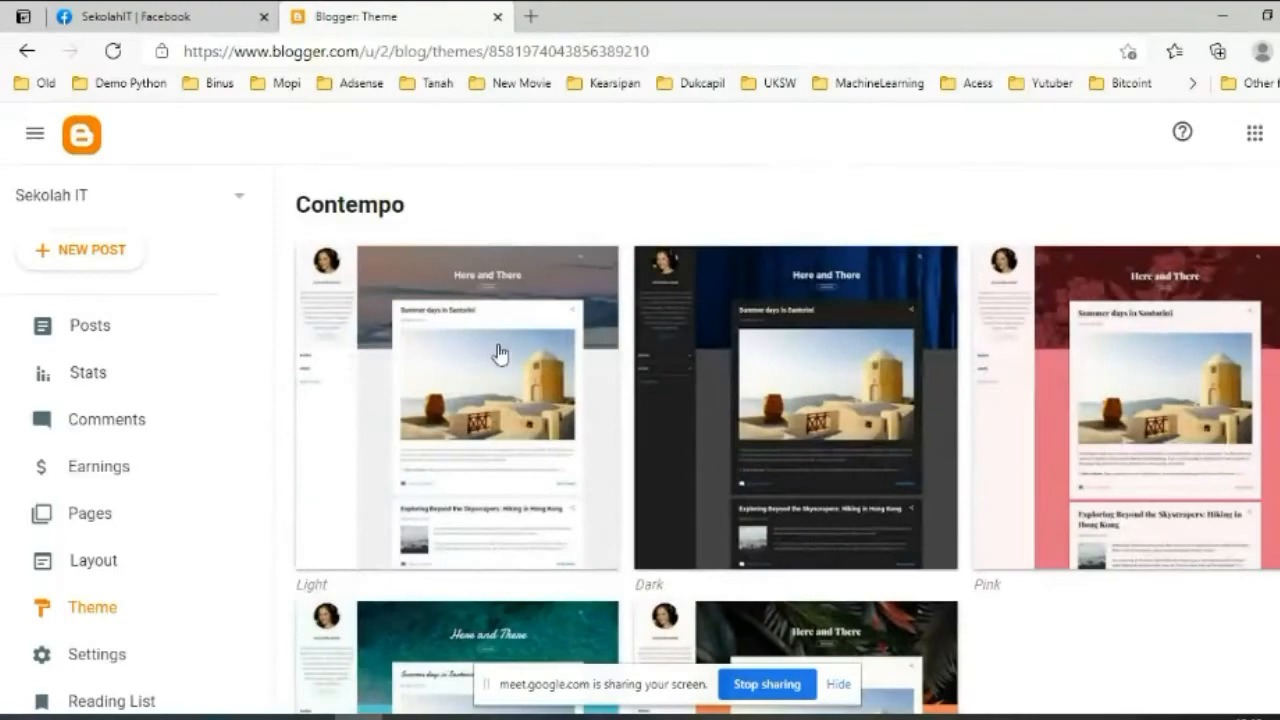
pyautogui.click(463, 352)
pyautogui.scroll(-1, 603, 434)
pyautogui.scroll(1, 603, 430)
pyautogui.scroll(-4, 603, 430)
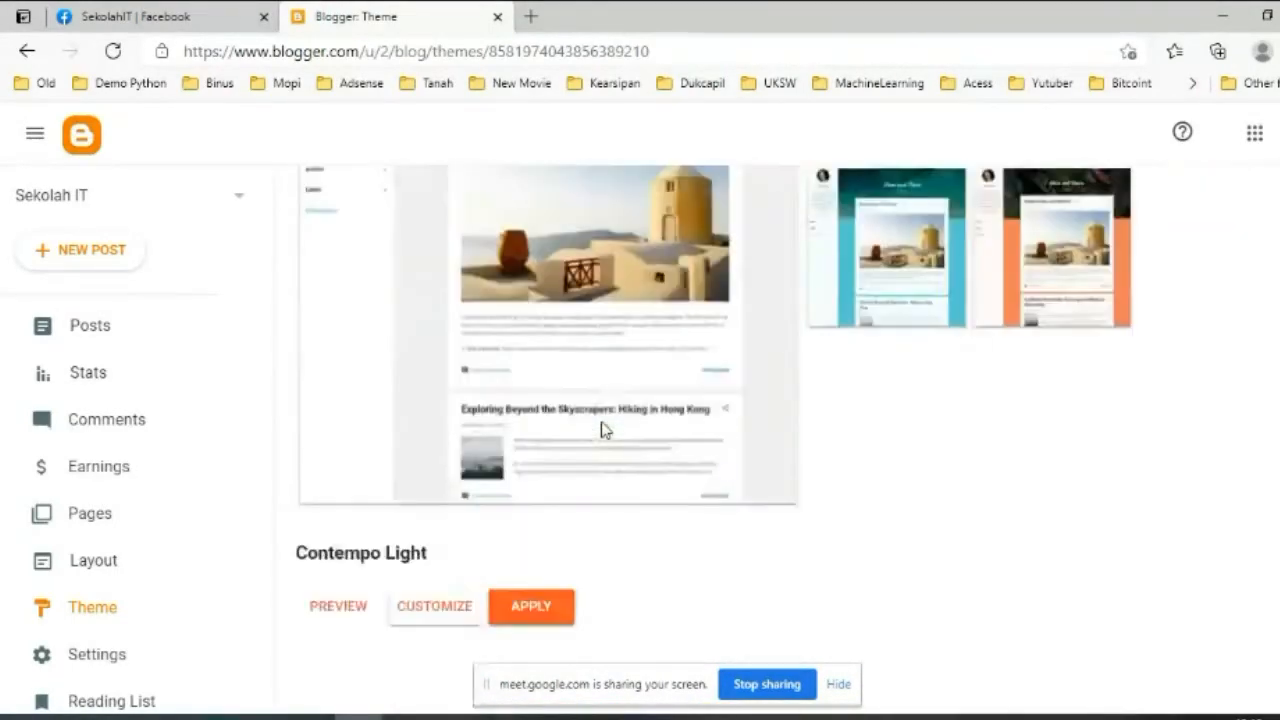
pyautogui.scroll(-20, 603, 430)
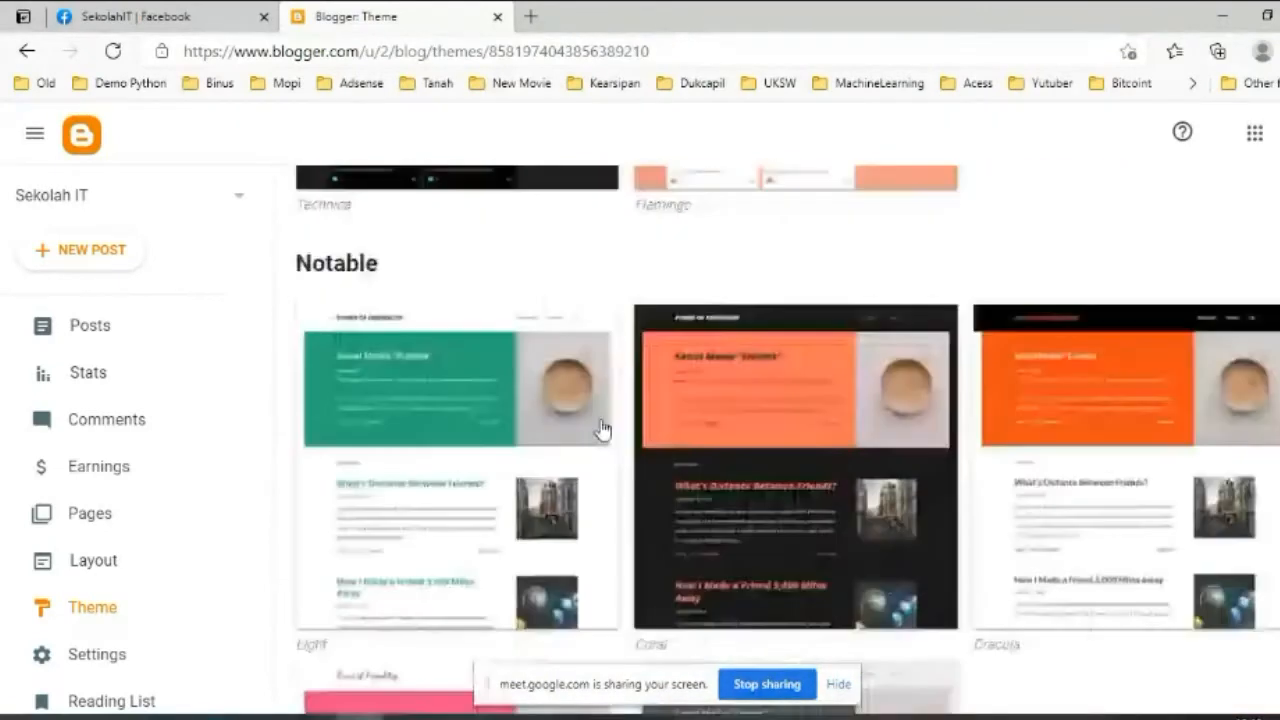
pyautogui.scroll(-8, 600, 430)
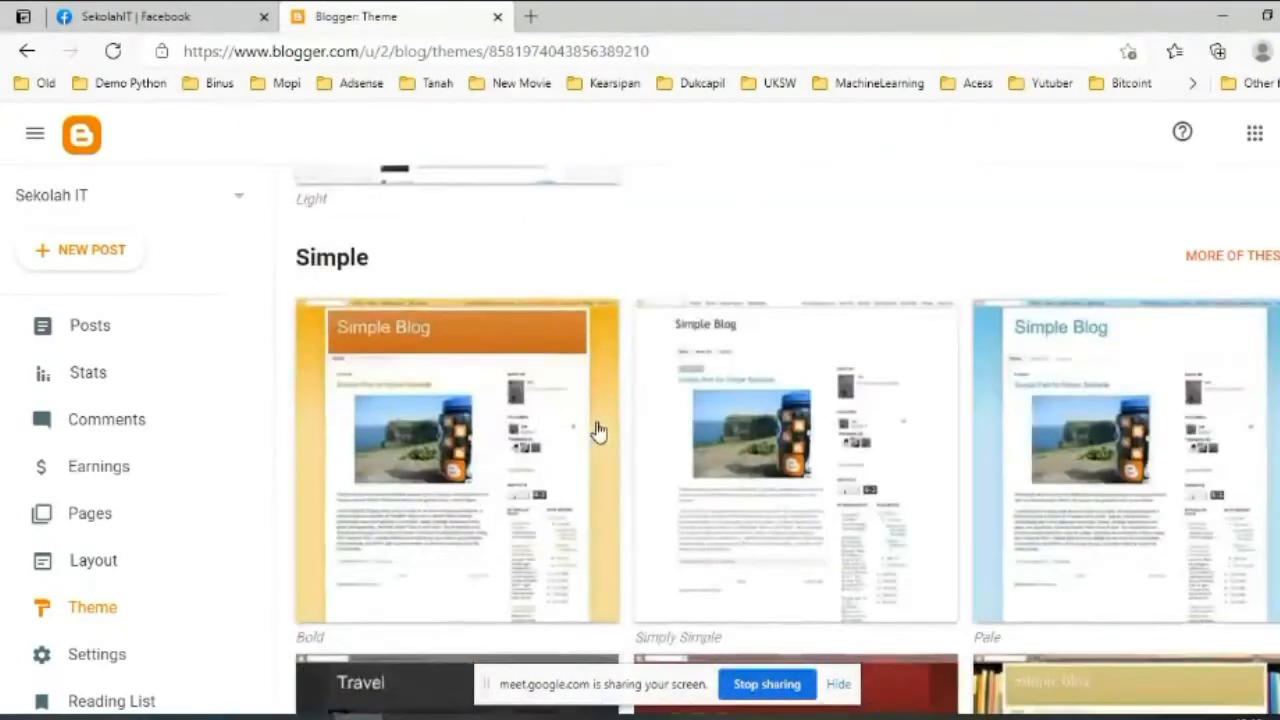
pyautogui.scroll(-3, 598, 430)
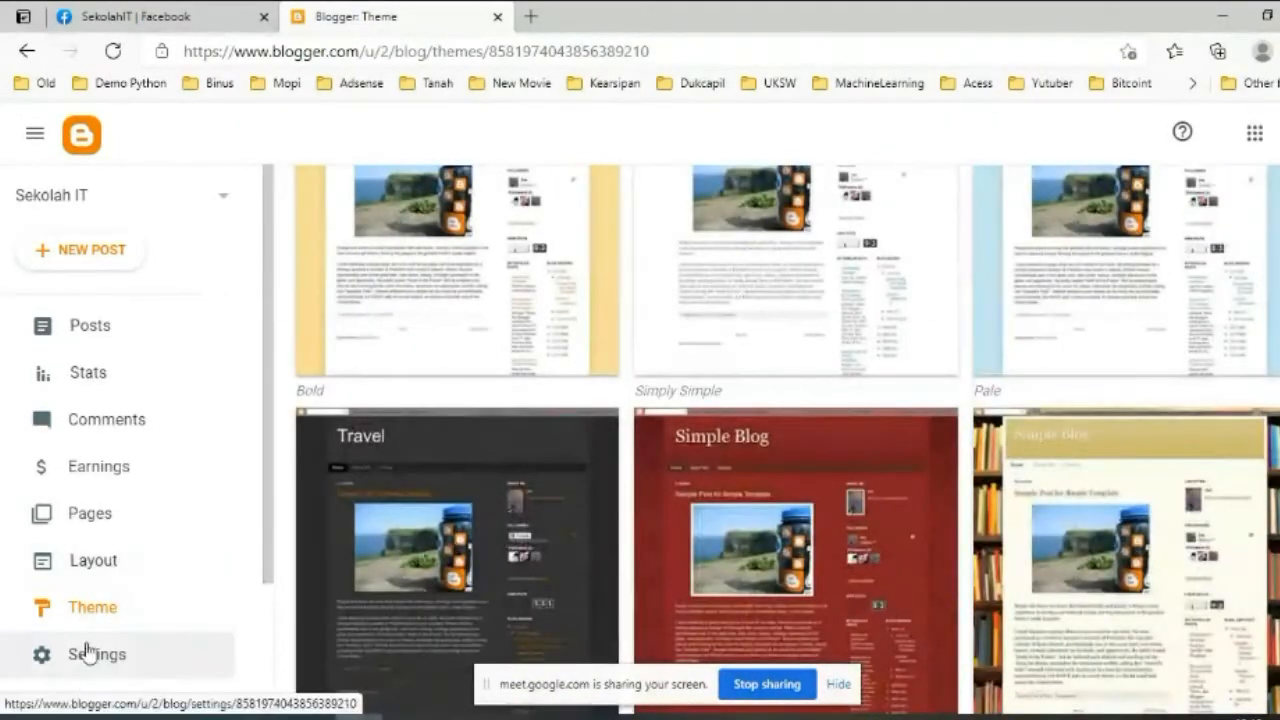
# View the blog's settings and return to its list of posts.
pyautogui.scroll(-1, 87, 653)
pyautogui.click(69, 580)
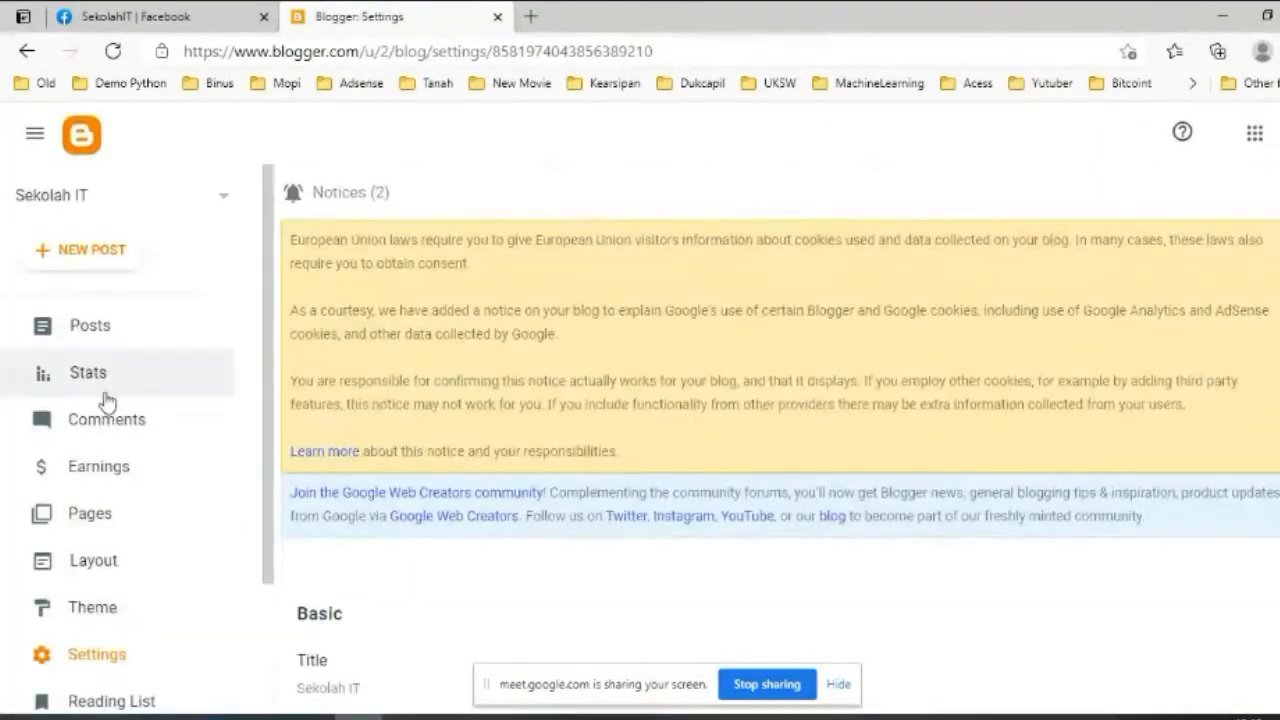
pyautogui.click(100, 330)
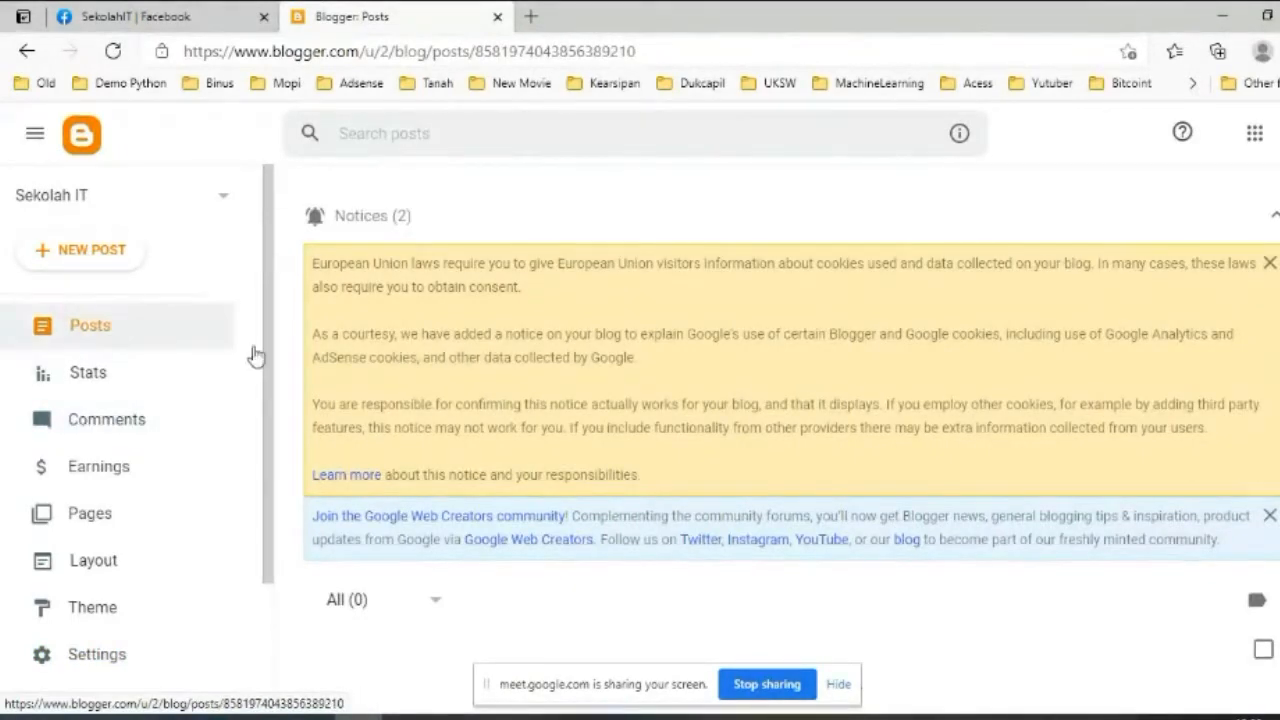
pyautogui.click(148, 337)
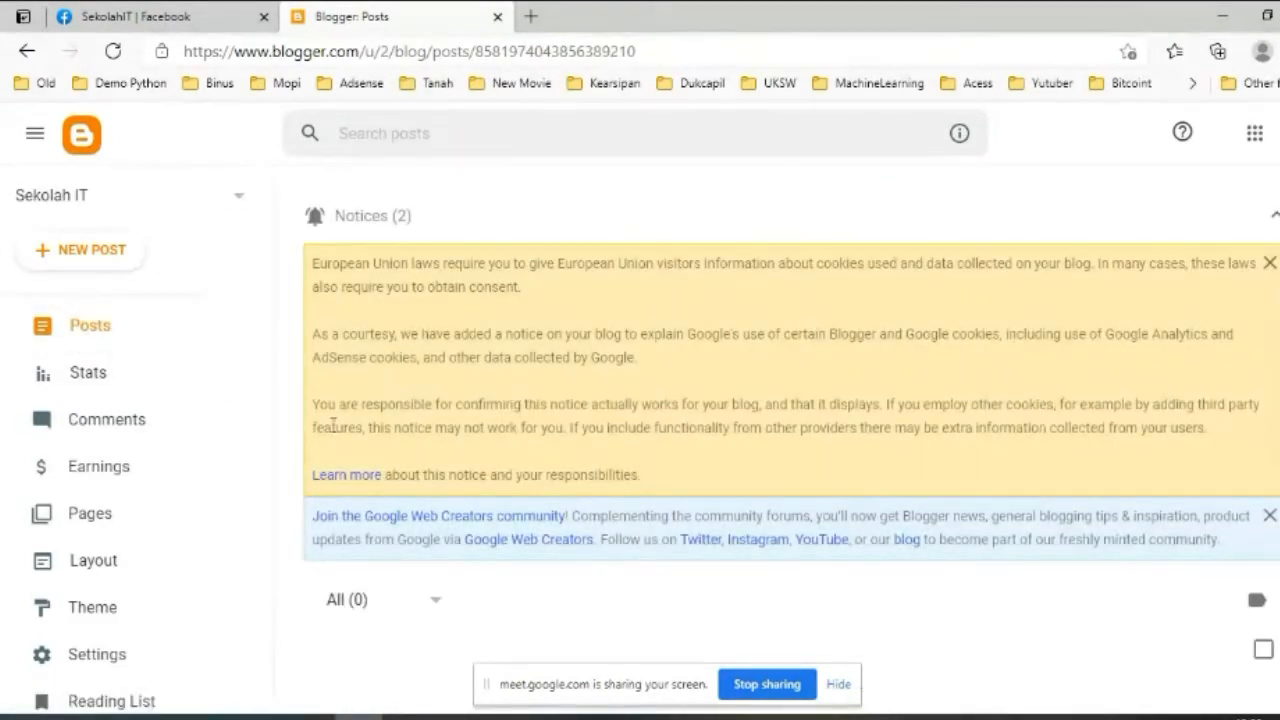
# Create a new post titled "Selamat Datang ke Website Sekolah IT".
pyautogui.click(97, 255)
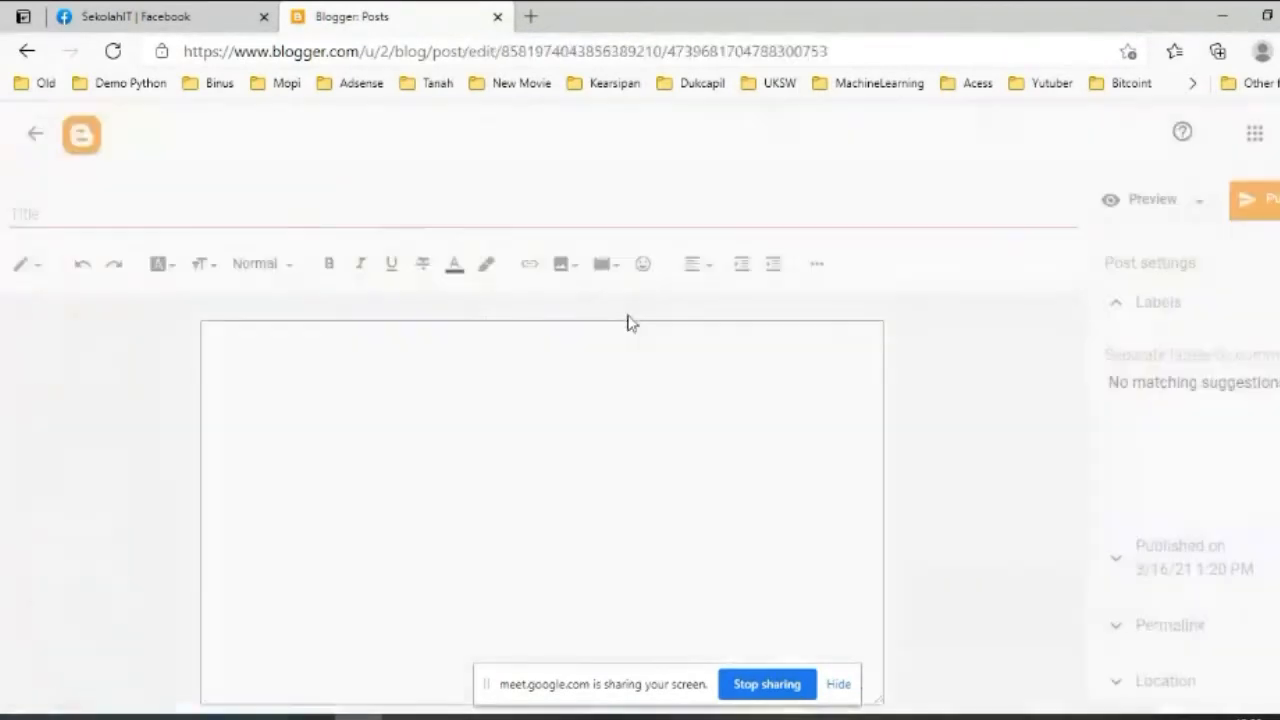
pyautogui.click(157, 211)
pyautogui.write('S')
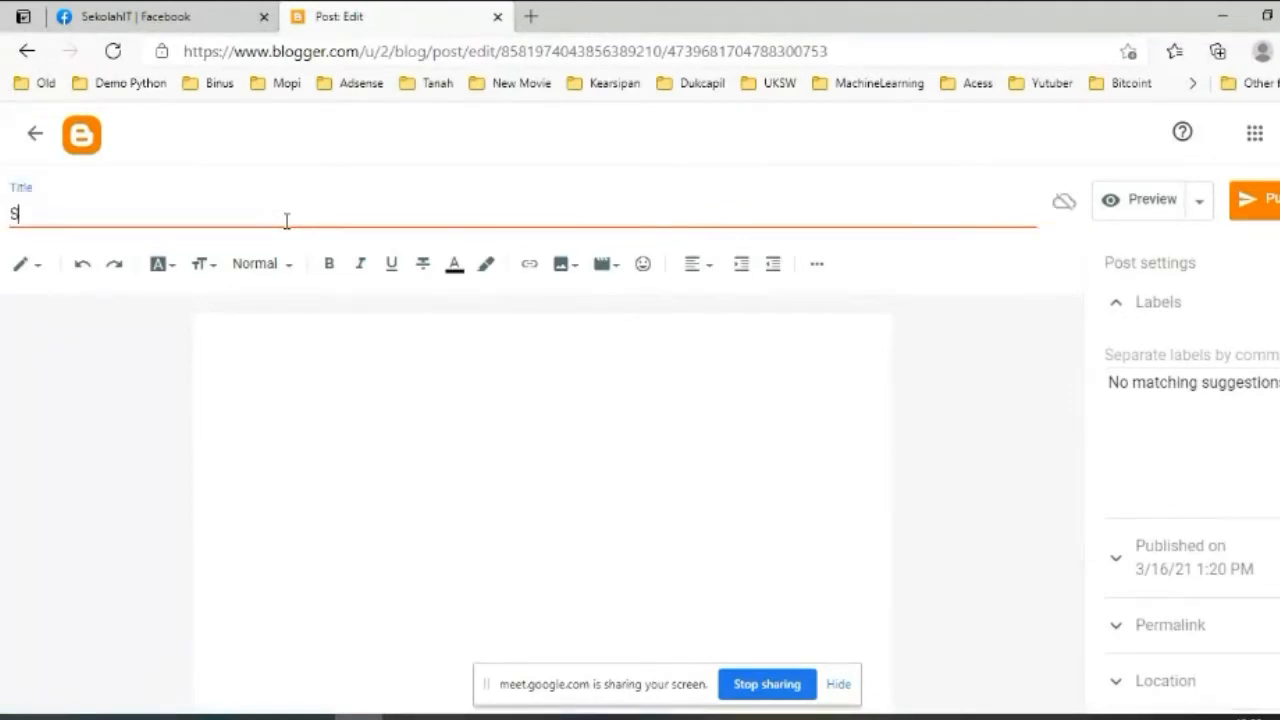
pyautogui.write('elamat Datang ke Website Sekolah IT')
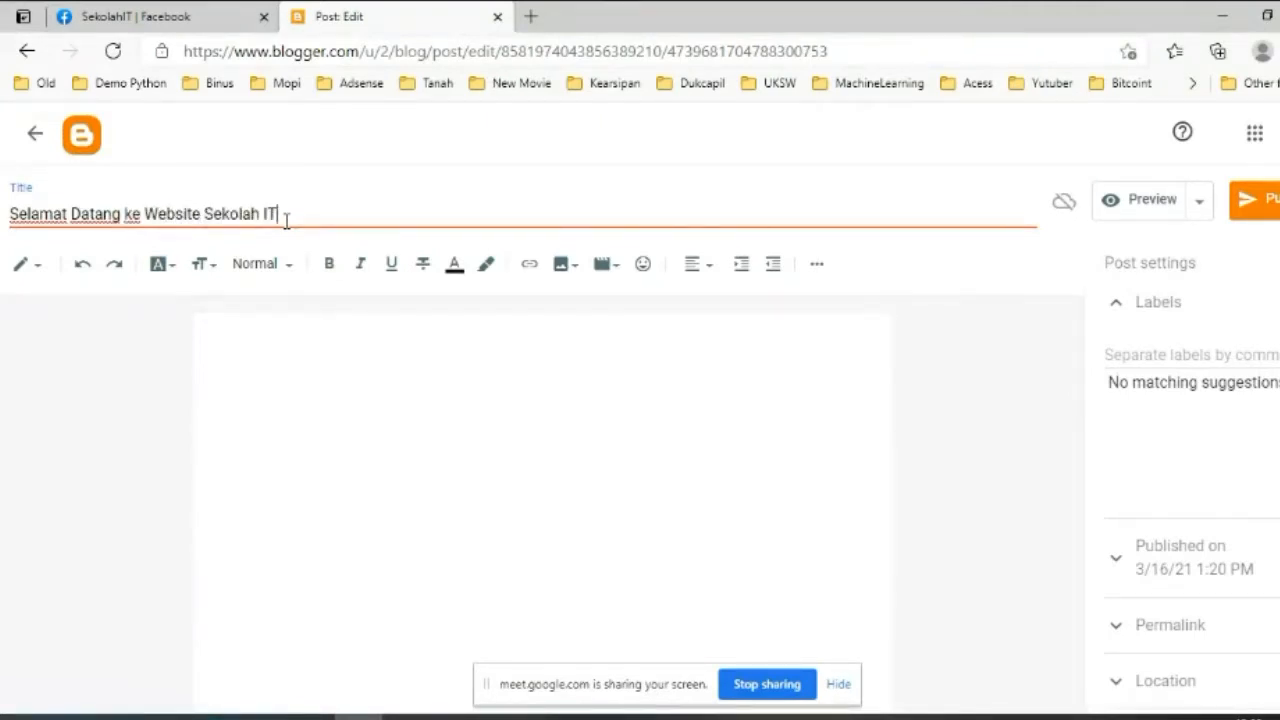
# Fill the post body with the copied title followed by ", disini anda akan bisa mendapatkan berbagai informasi tentang dunia komputer dan informatika".
pyautogui.click(288, 334)
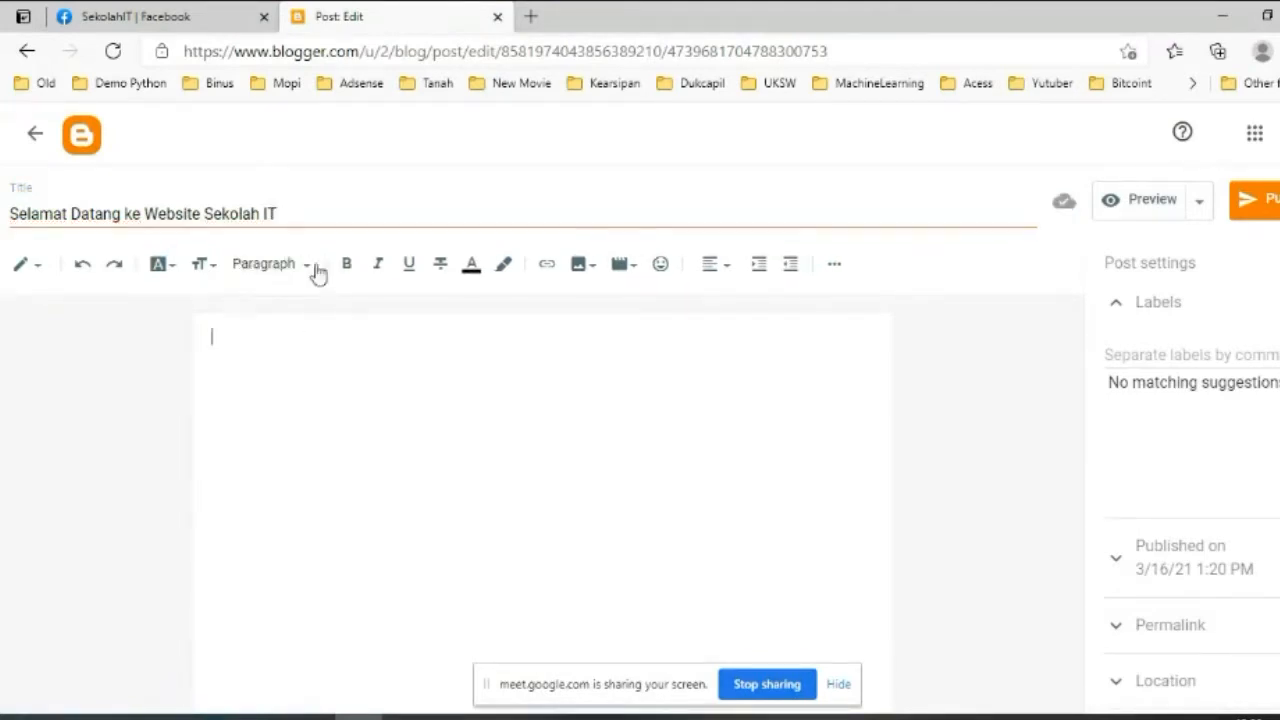
pyautogui.moveTo(306, 212); pyautogui.dragTo(5, 218)
pyautogui.hotkey('ctrl', 'c')
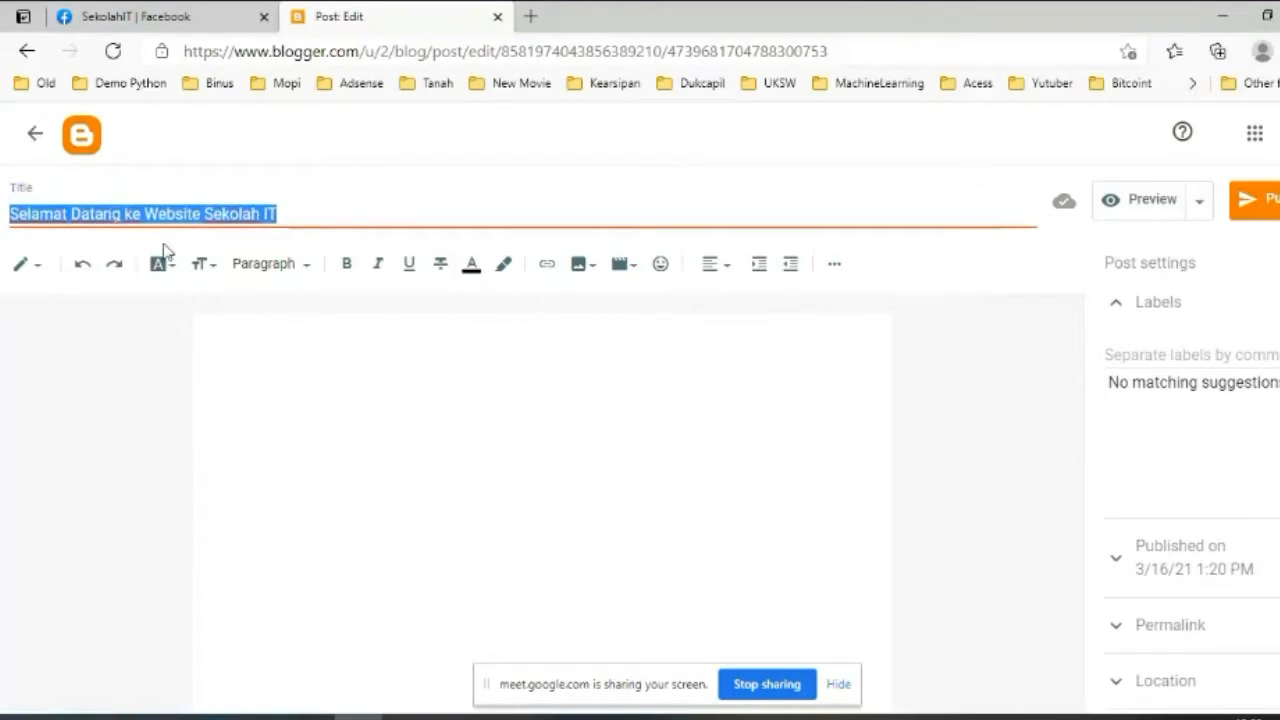
pyautogui.click(294, 337)
pyautogui.hotkey('ctrl', 'v')
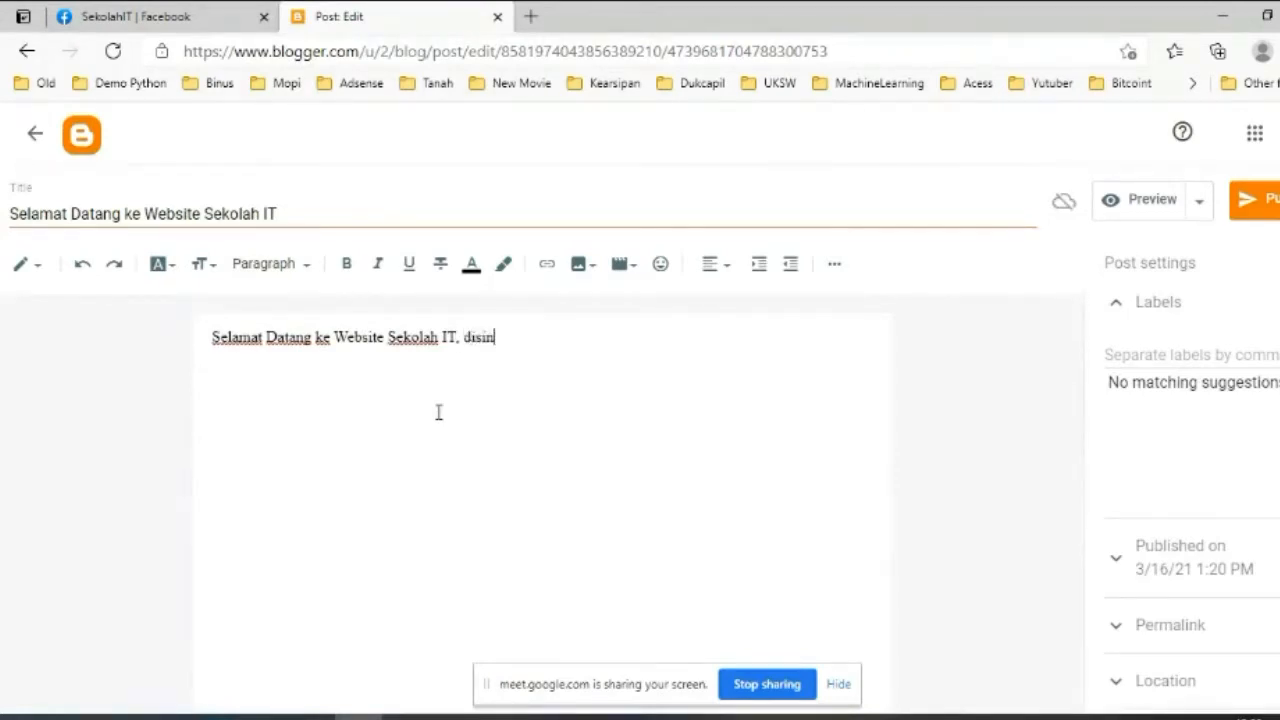
pyautogui.write(', disini anda akan bisa mendapatk')
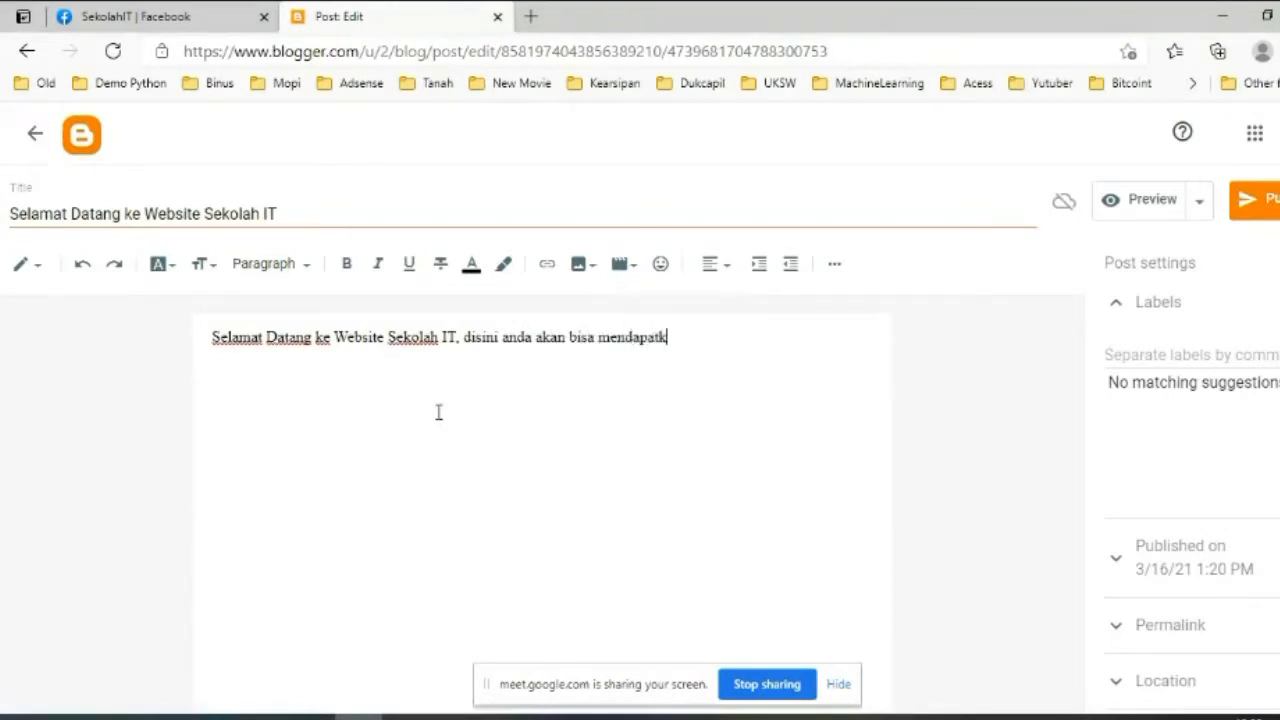
pyautogui.write('an berbagai i')
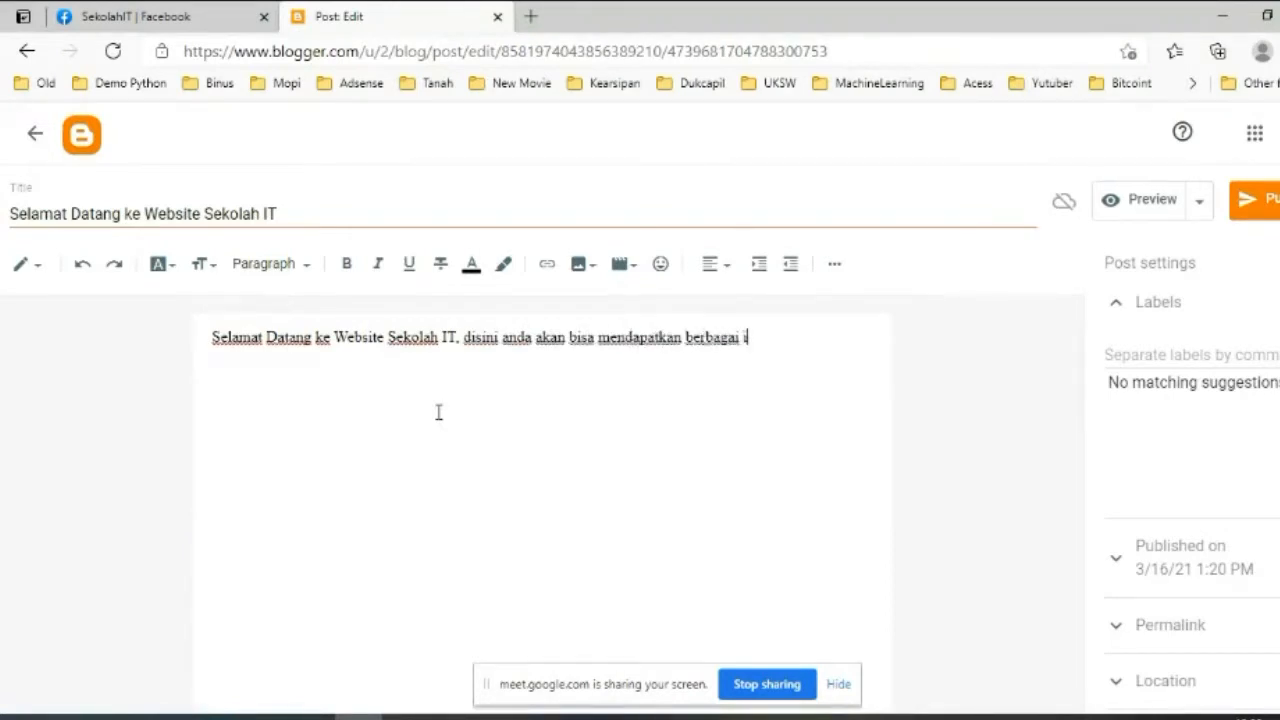
pyautogui.write('nformasi tentang dunia komputer d')
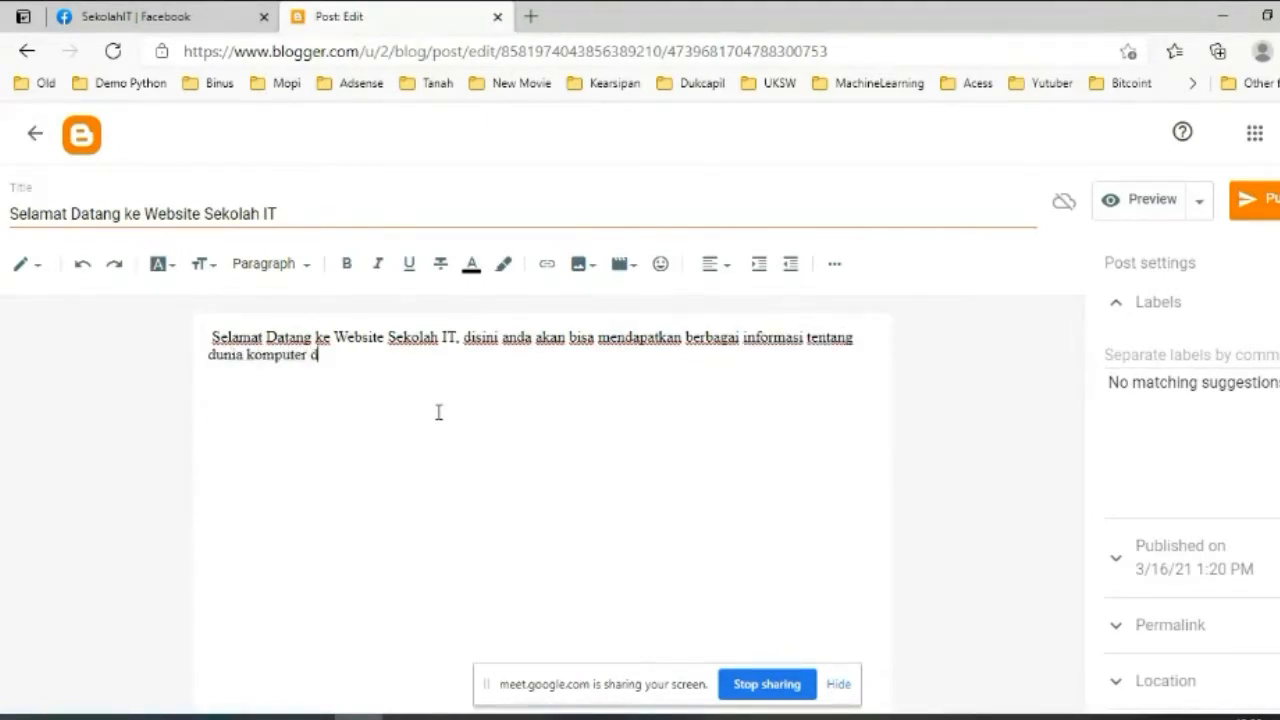
pyautogui.write('an informatika')
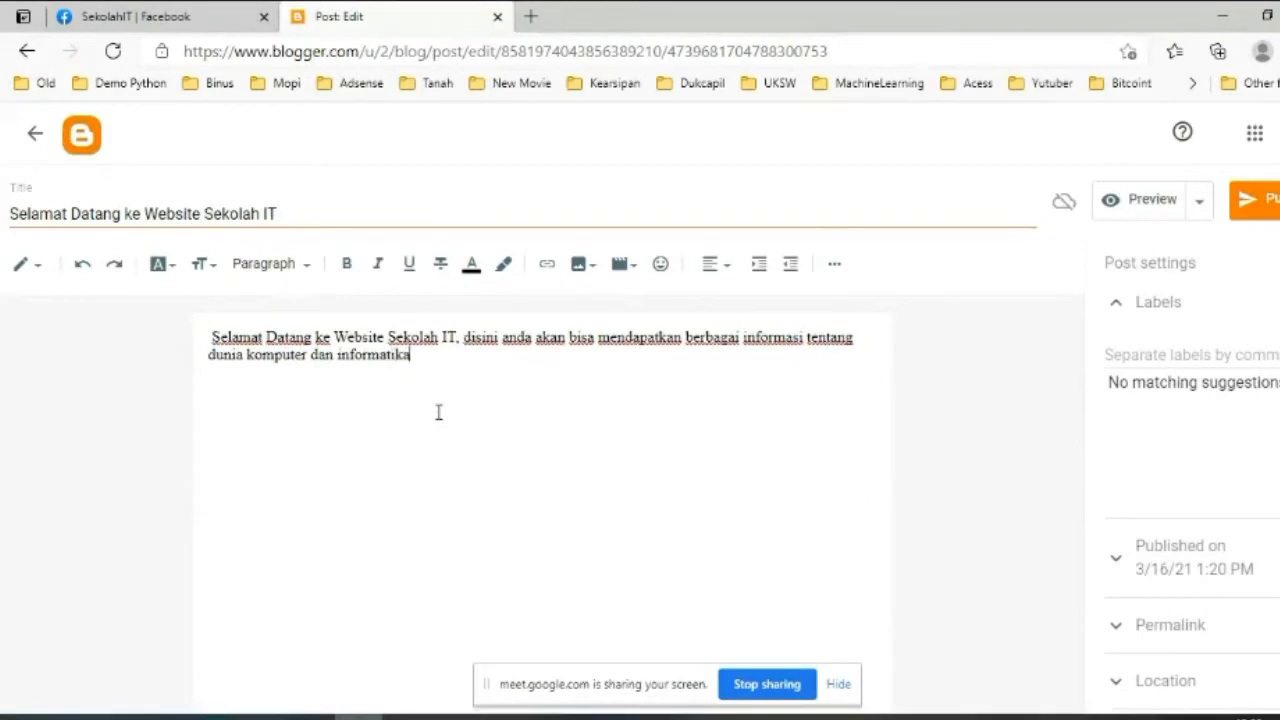
# Remove the space before the body paragraph and insert an empty line above it.
pyautogui.hotkey('ctrl', 'Left')
pyautogui.hotkey('ctrl', 'Left')
pyautogui.hotkey('ctrl', 'Left')
pyautogui.press('Delete')
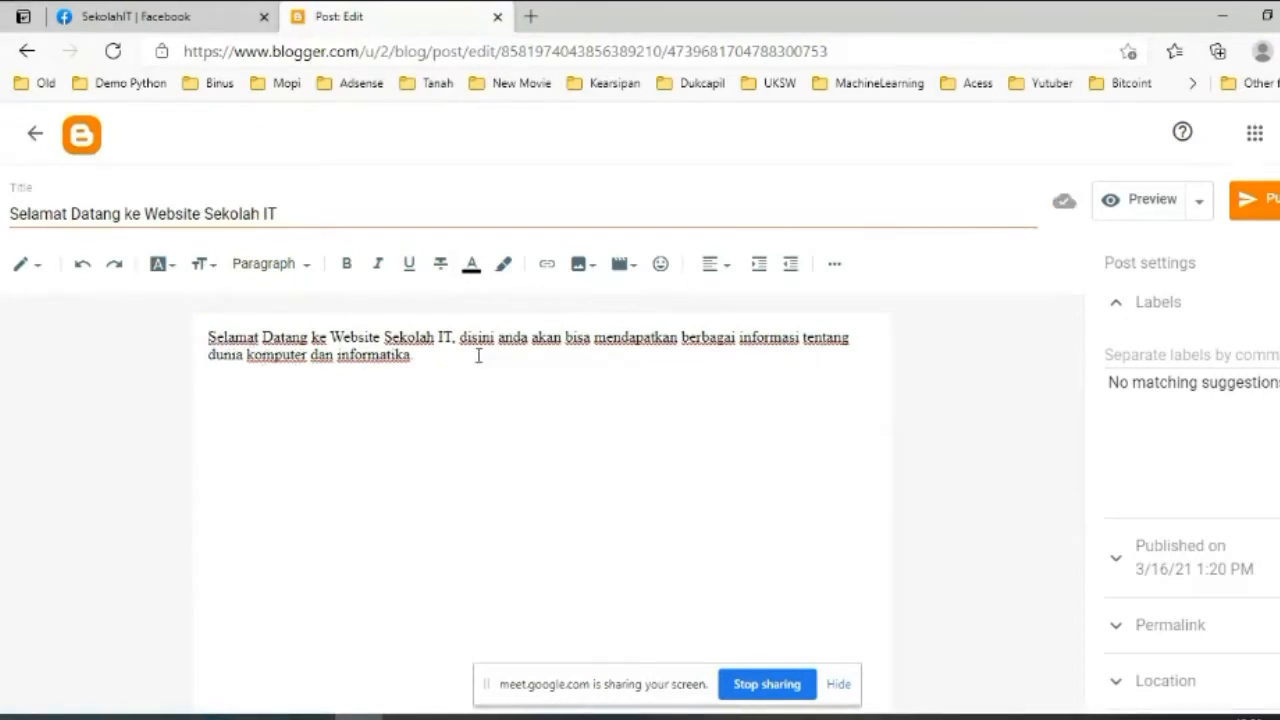
pyautogui.press('Return')
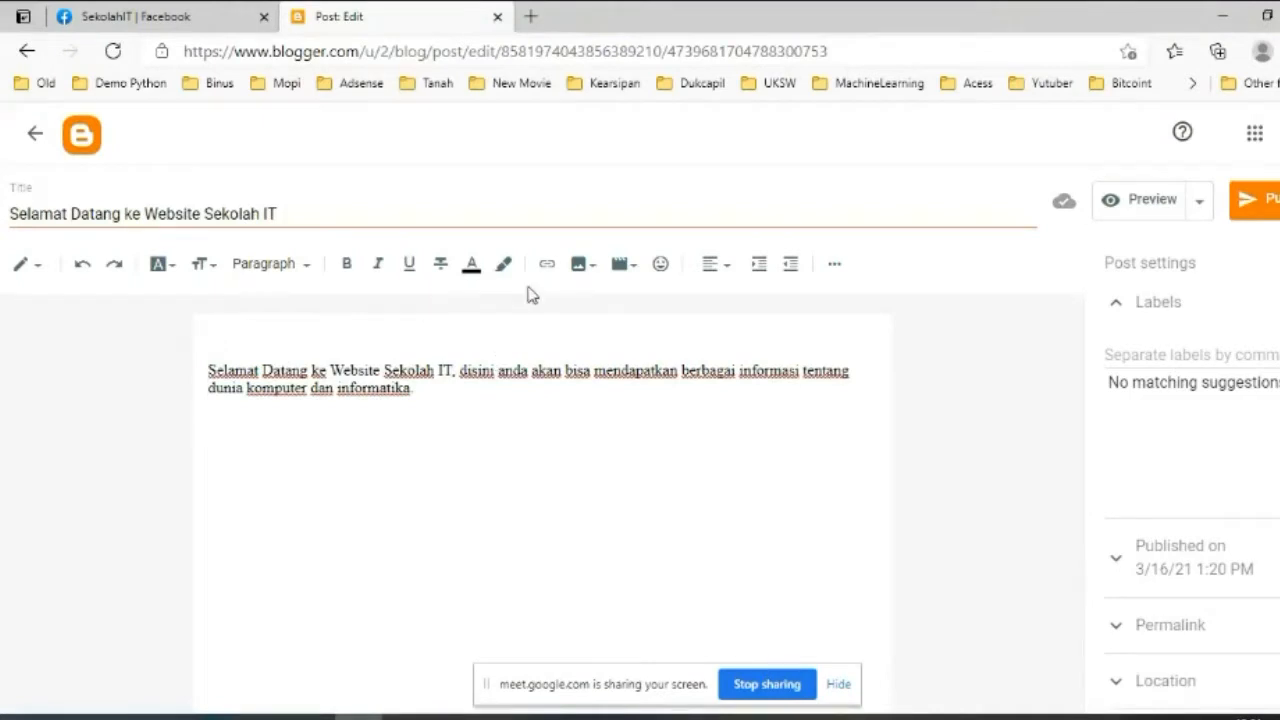
# Start adding an image to the post from the computer and open the file selection.
pyautogui.click(580, 264)
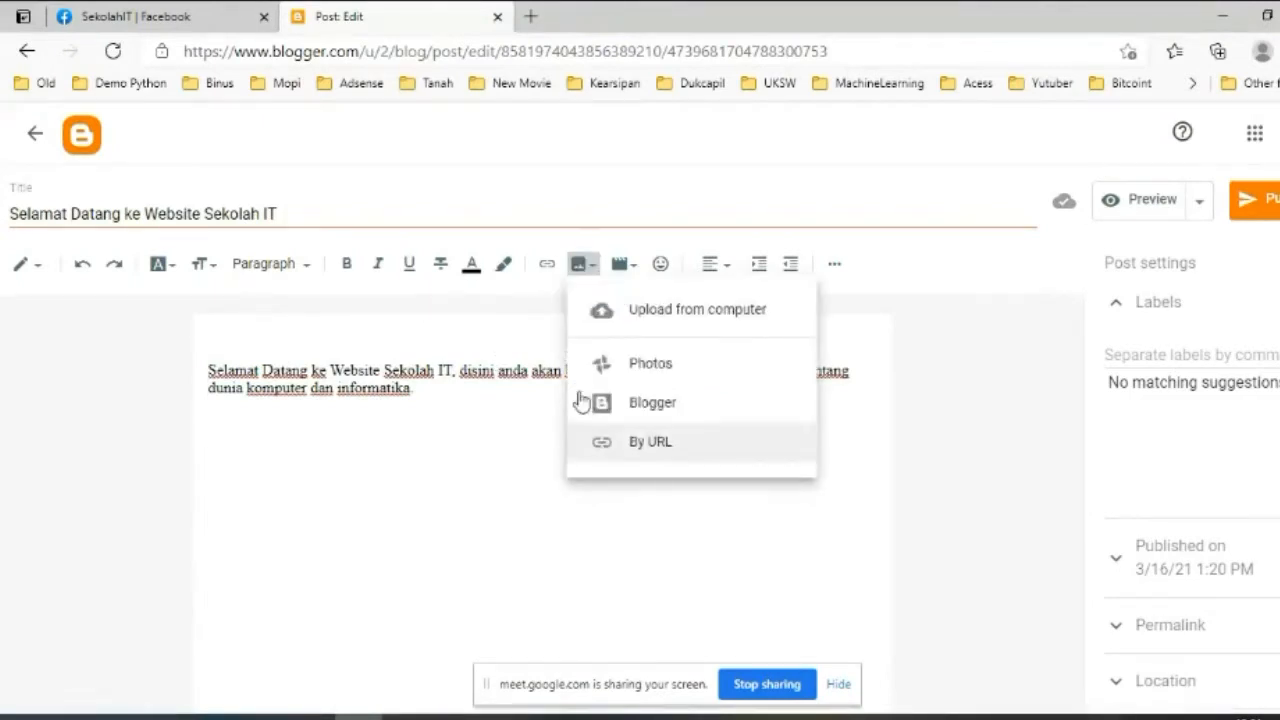
pyautogui.click(580, 265)
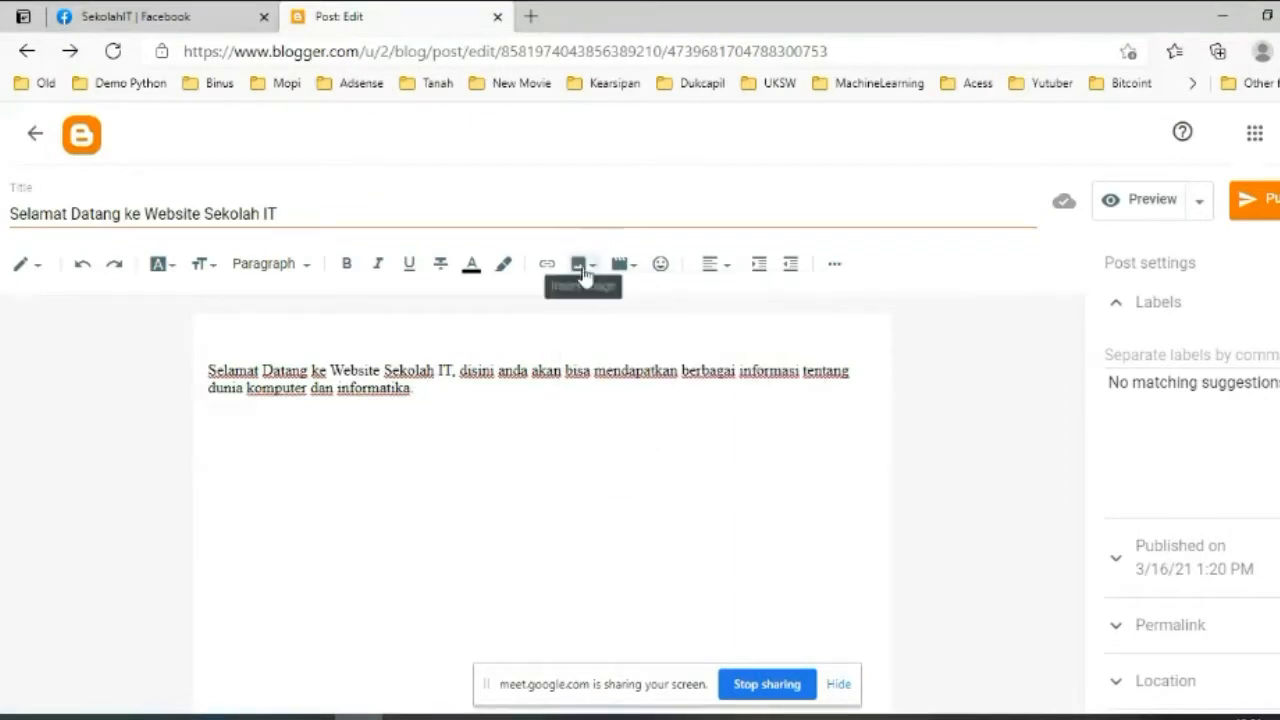
pyautogui.click(580, 265)
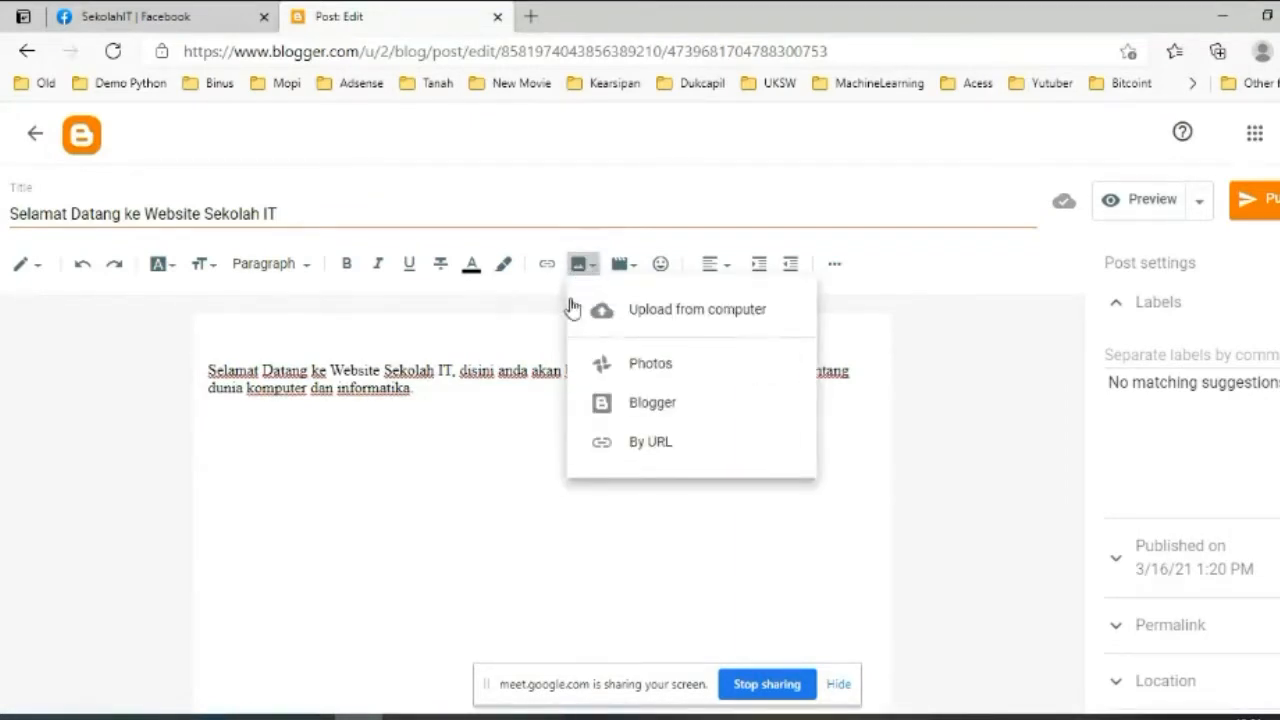
pyautogui.click(688, 316)
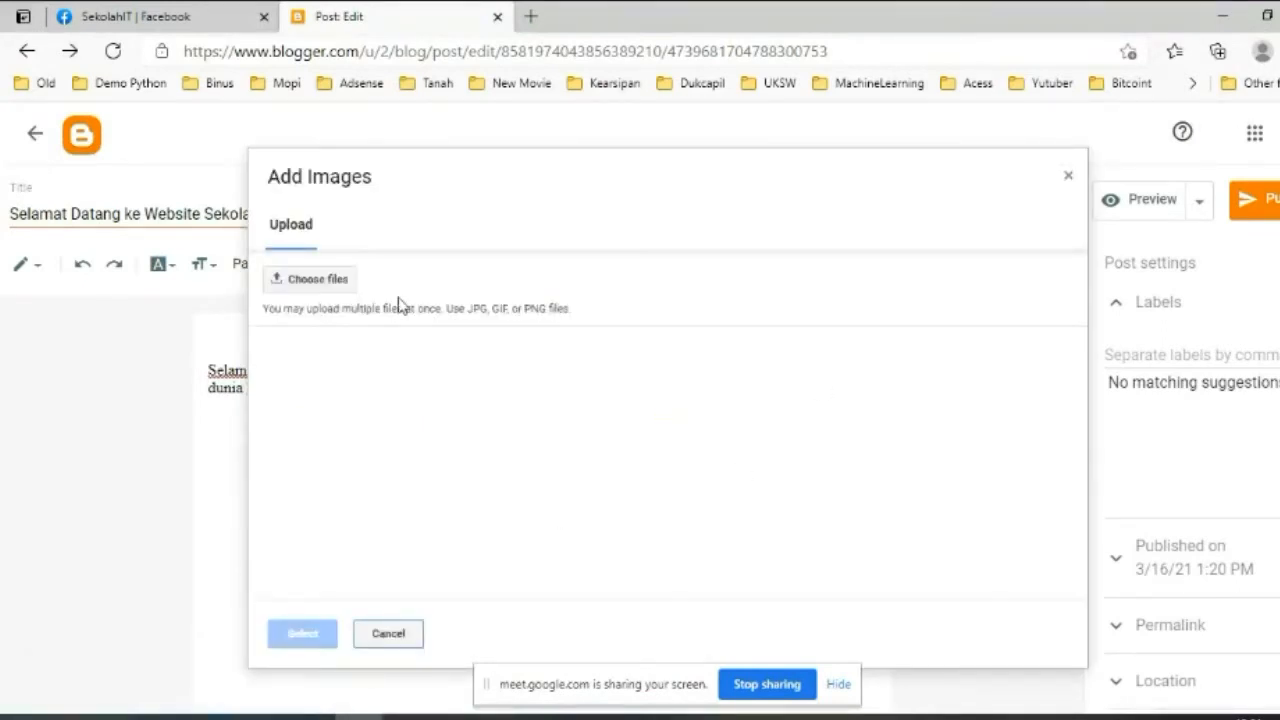
pyautogui.click(337, 281)
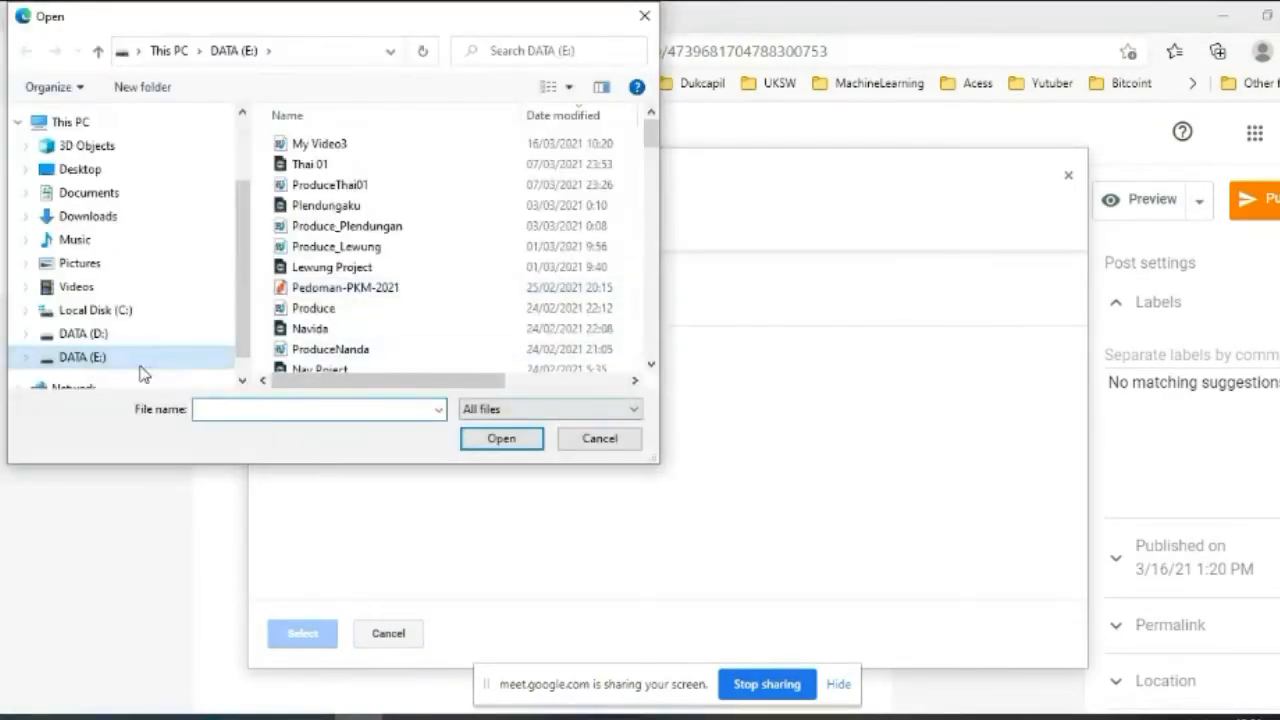
# Browse on drive D: to the folder MyData > Kuliah > Humas-ProduksiMedia > LatihanBlog.
pyautogui.click(95, 334)
pyautogui.doubleClick(334, 248)
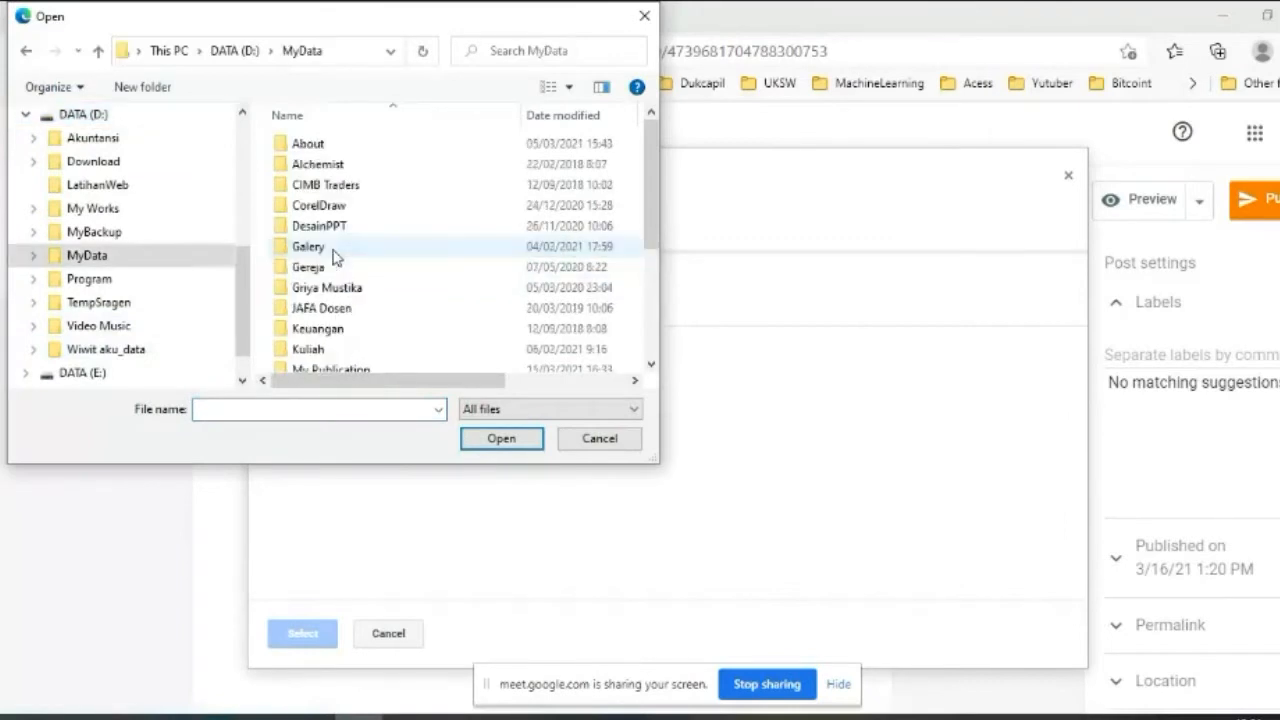
pyautogui.click(337, 253)
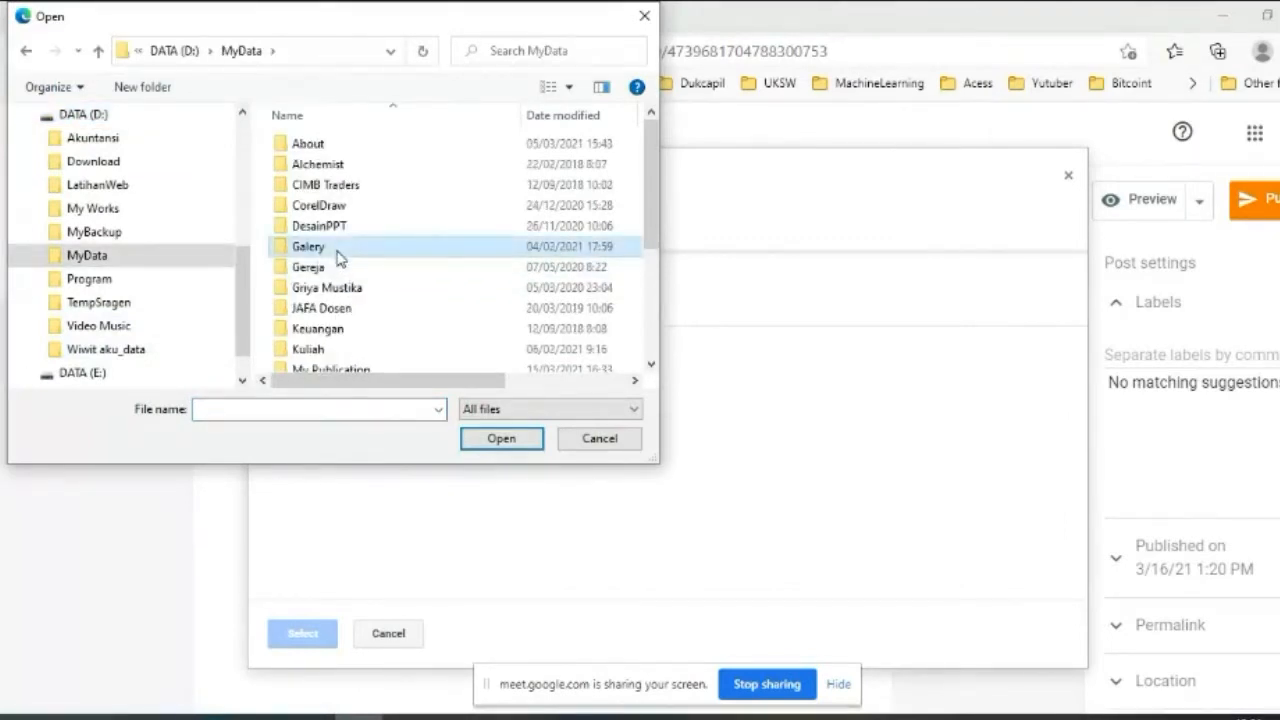
pyautogui.scroll(-2, 337, 260)
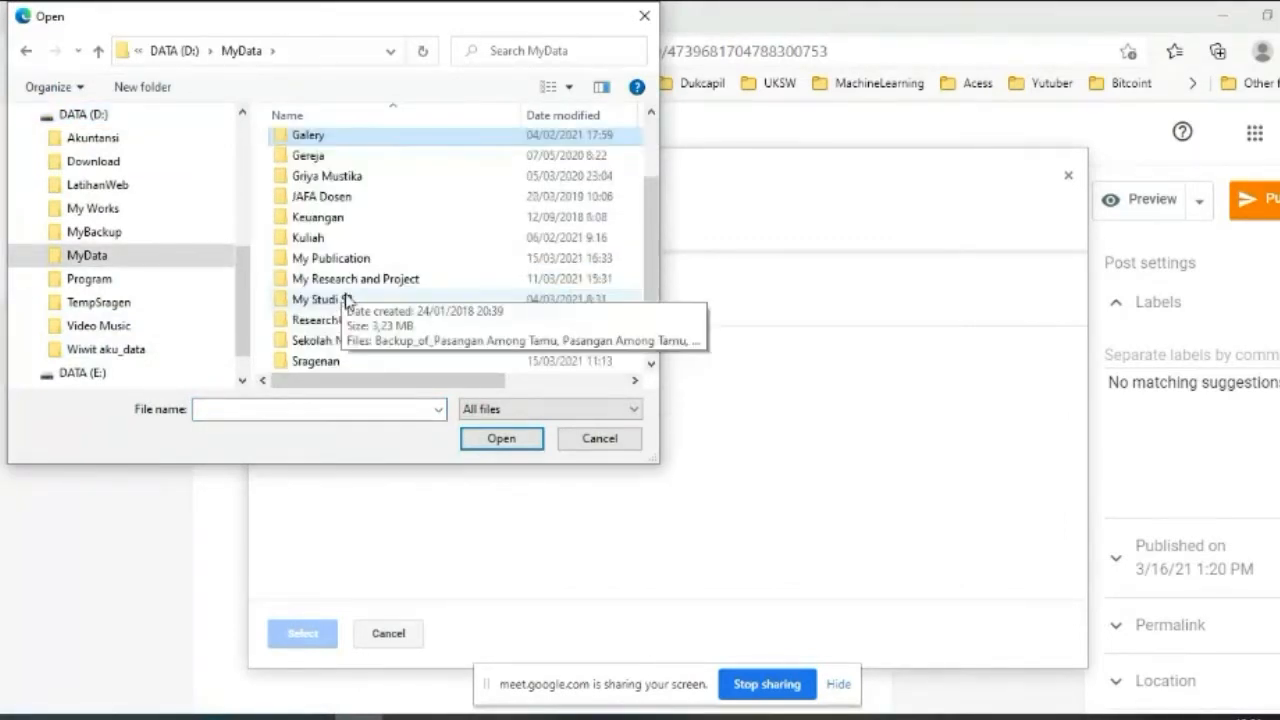
pyautogui.doubleClick(334, 238)
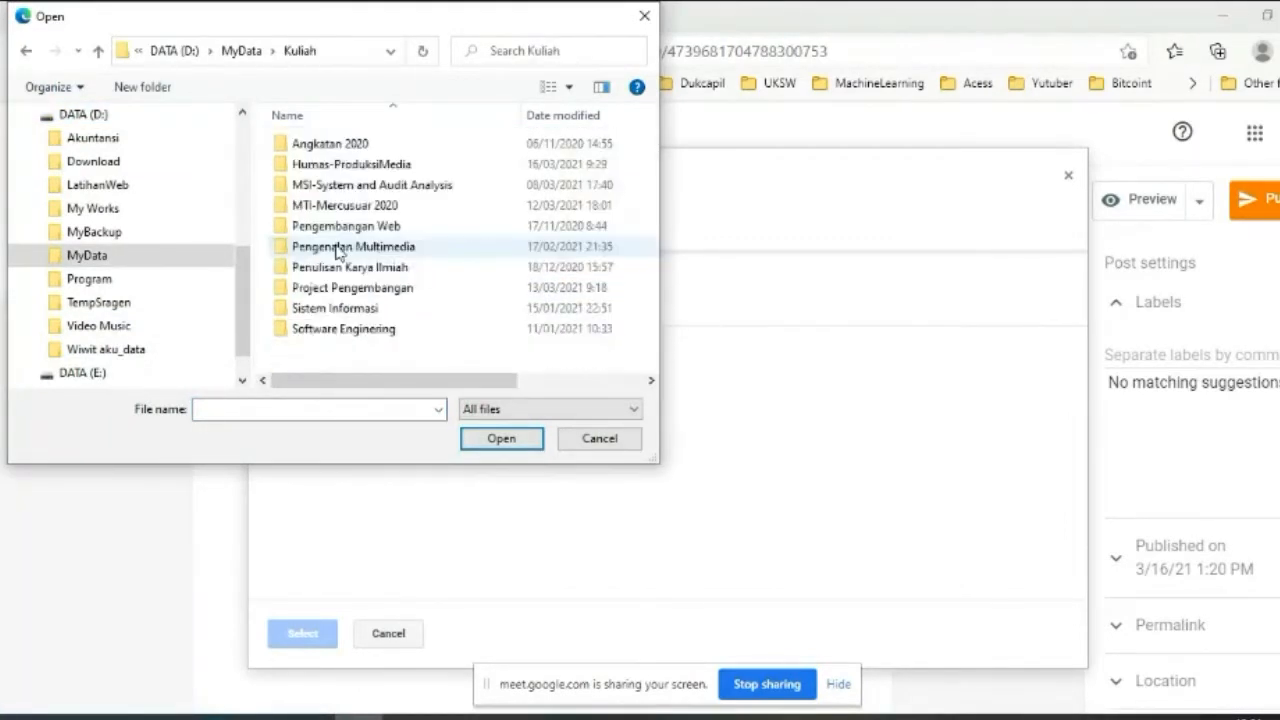
pyautogui.doubleClick(350, 164)
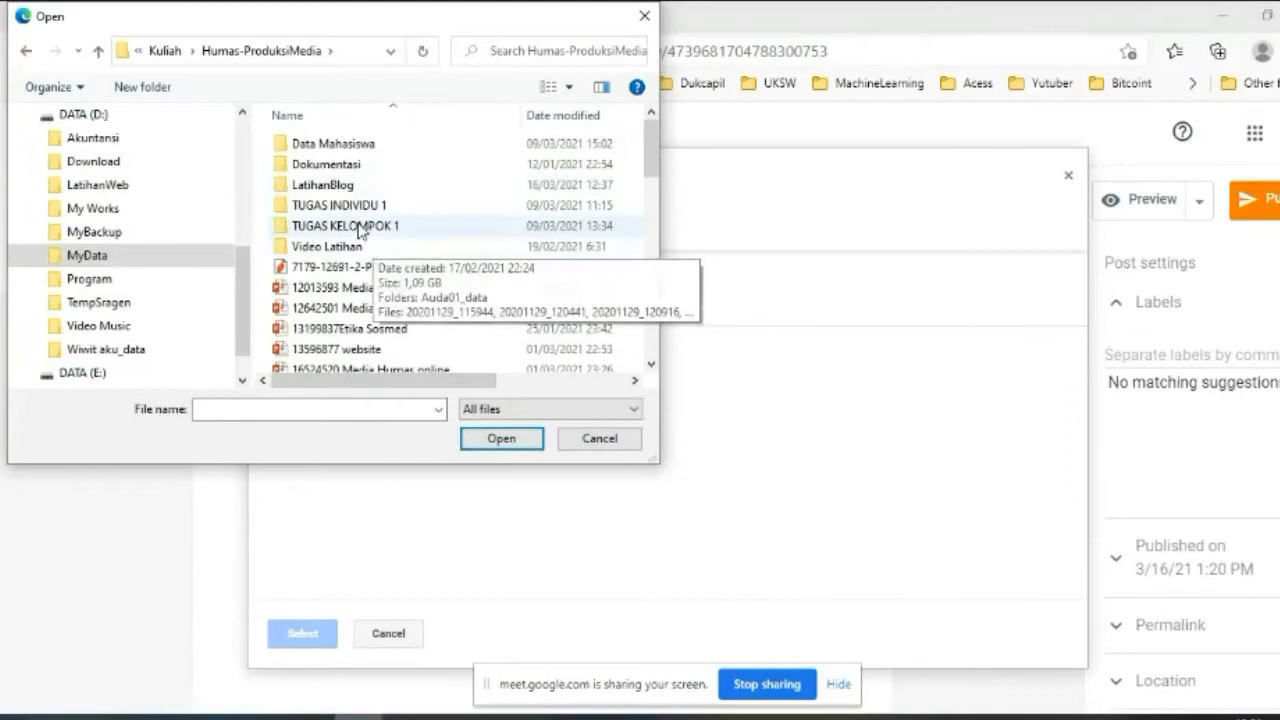
pyautogui.doubleClick(360, 187)
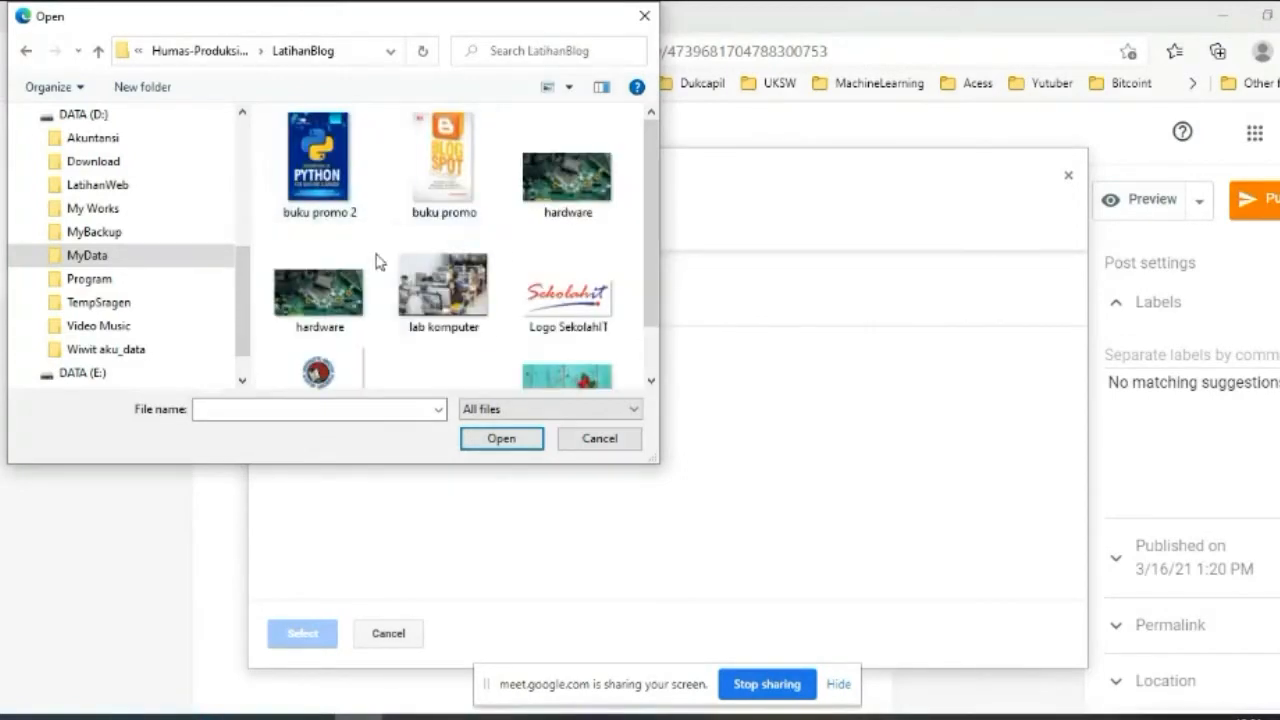
# Upload the "wellcome" picture and insert it into the post above the paragraph.
pyautogui.scroll(-1, 374, 262)
pyautogui.click(563, 344)
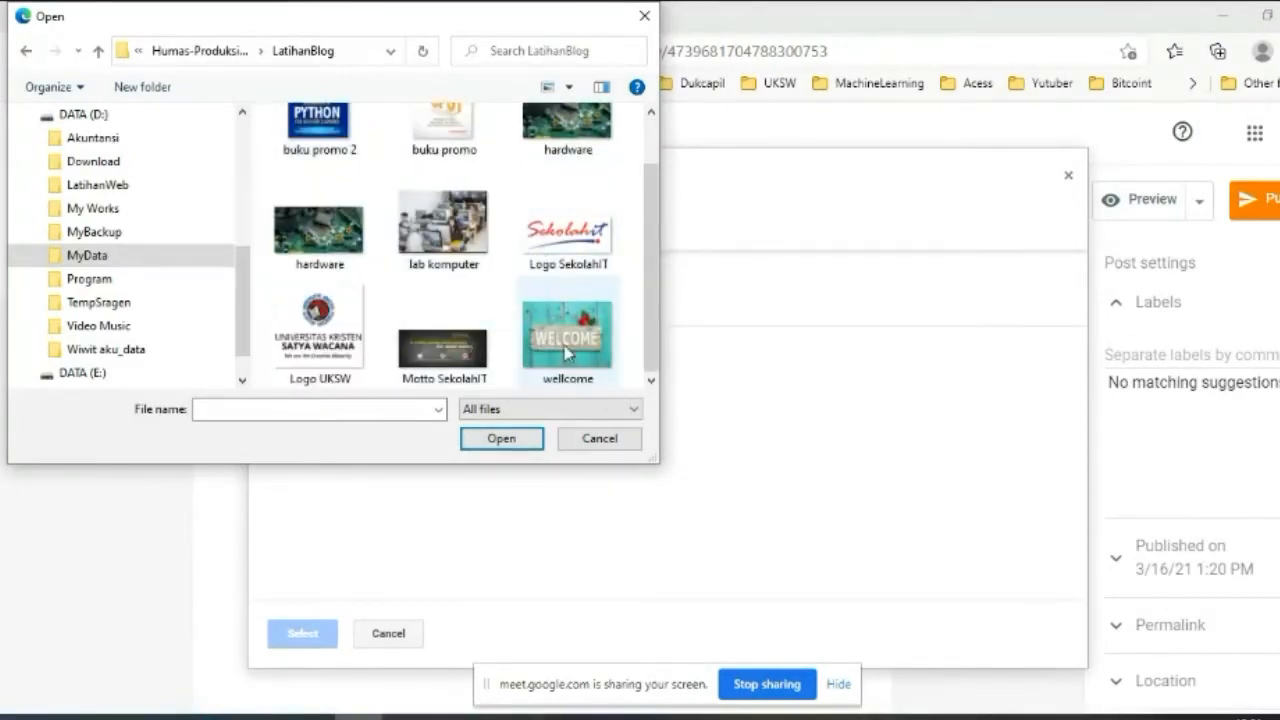
pyautogui.doubleClick(562, 344)
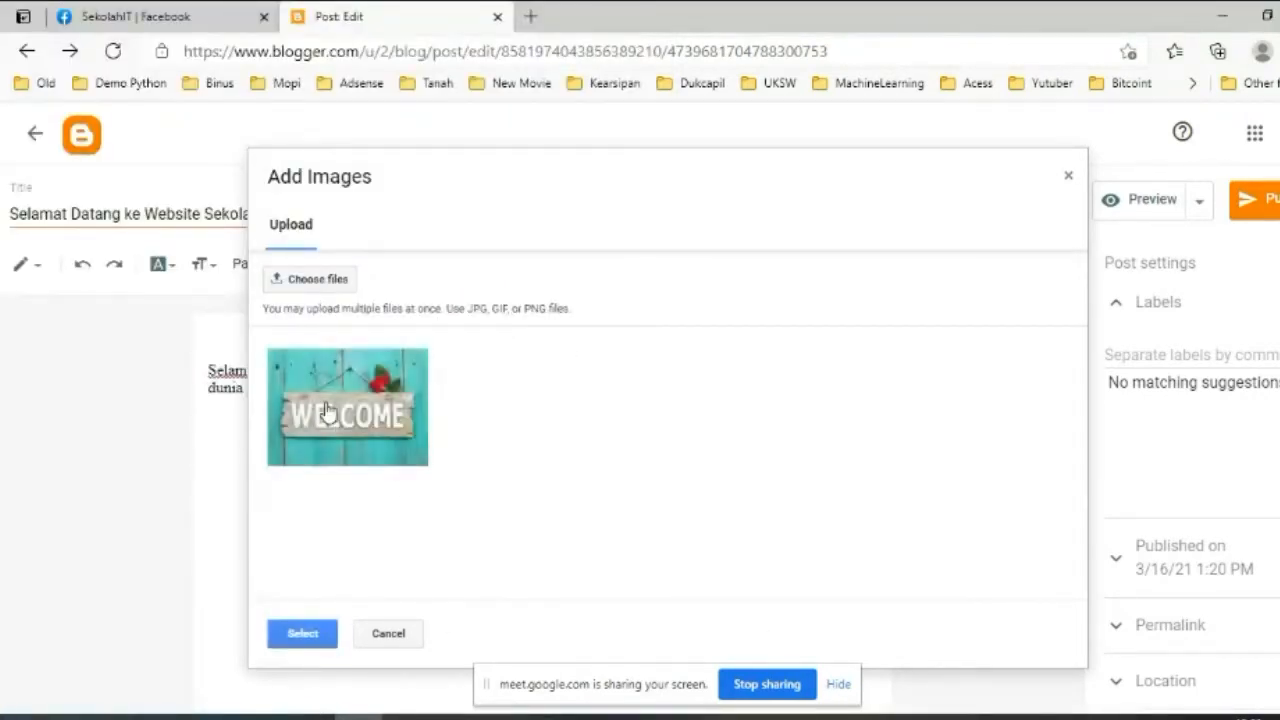
pyautogui.click(302, 633)
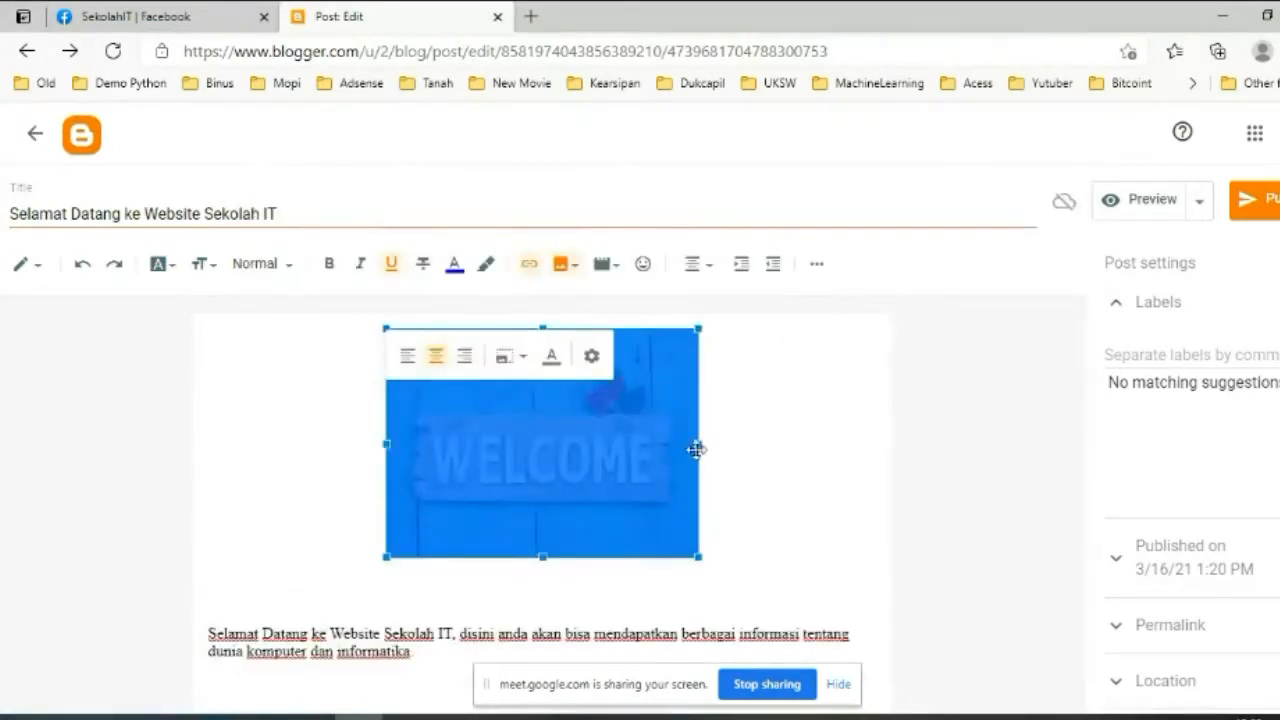
# Enlarge the welcome image slightly and remove the blank lines between it and the paragraph below.
pyautogui.click(731, 525)
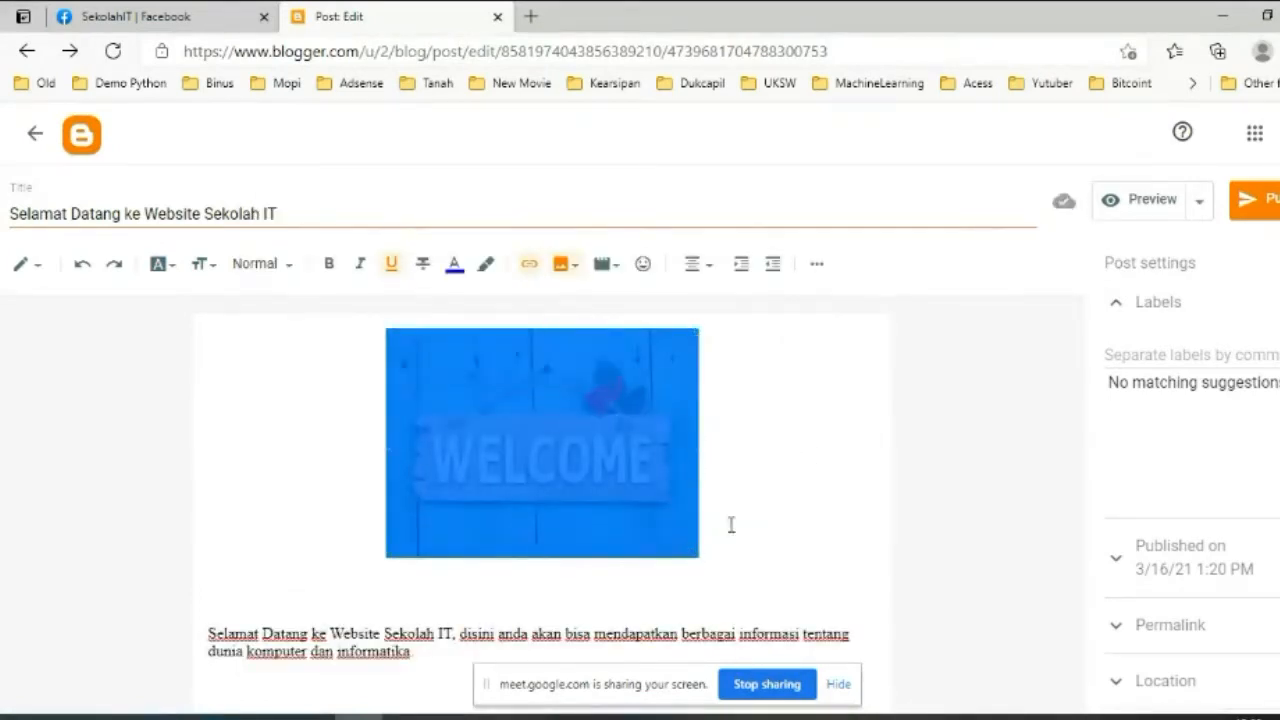
pyautogui.click(636, 510)
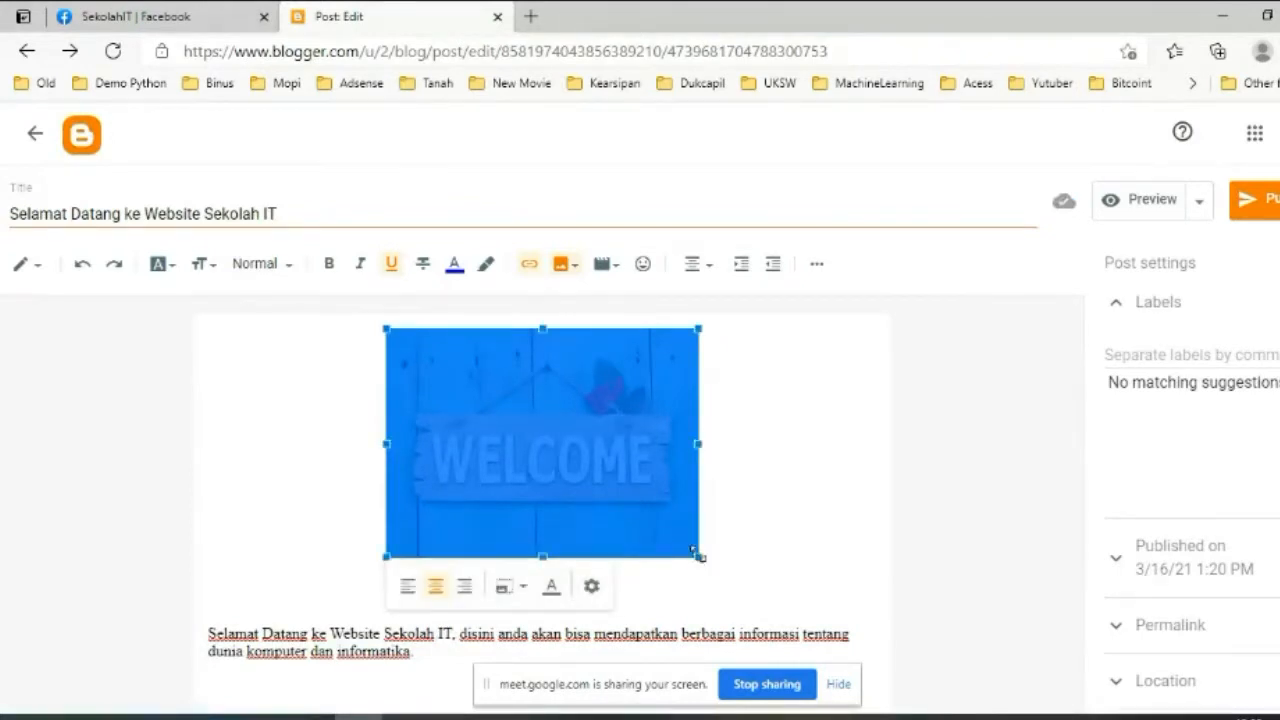
pyautogui.moveTo(698, 557); pyautogui.dragTo(736, 582)
pyautogui.click(440, 614)
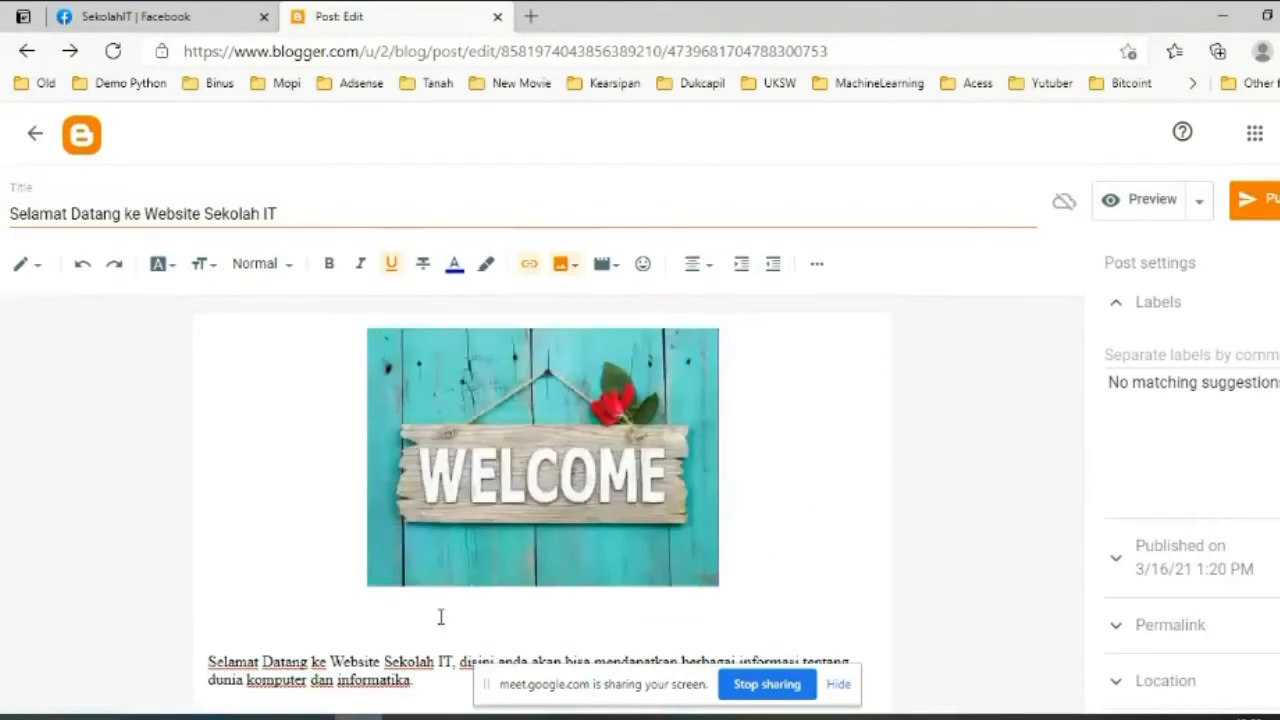
pyautogui.press('Delete')
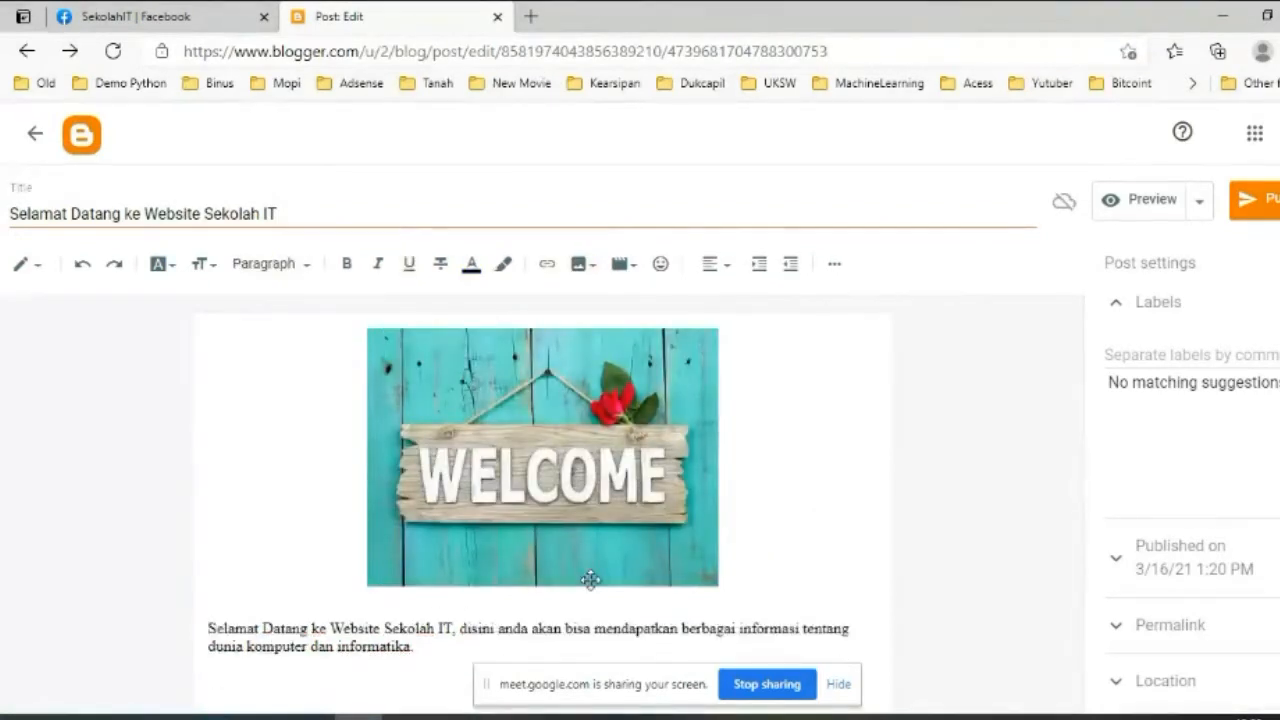
pyautogui.press('BackSpace')
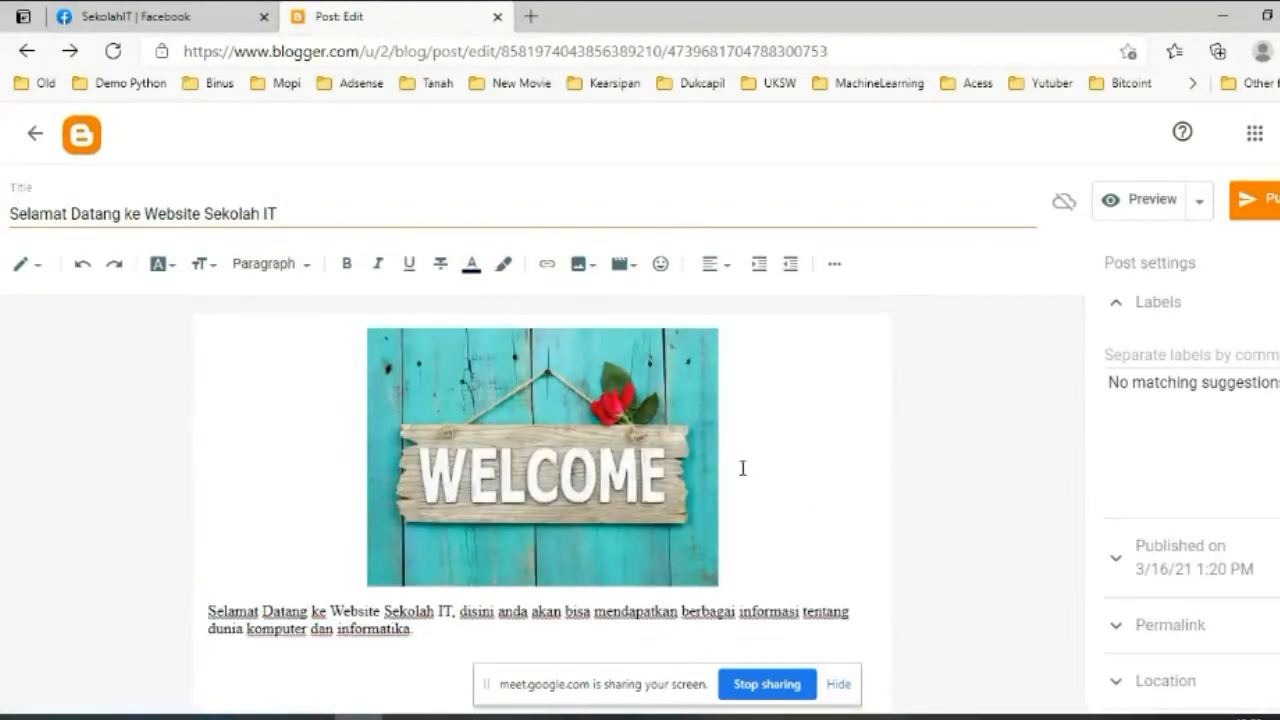
# Publish the welcome post and dismiss both notices above the list of posts.
pyautogui.click(1259, 210)
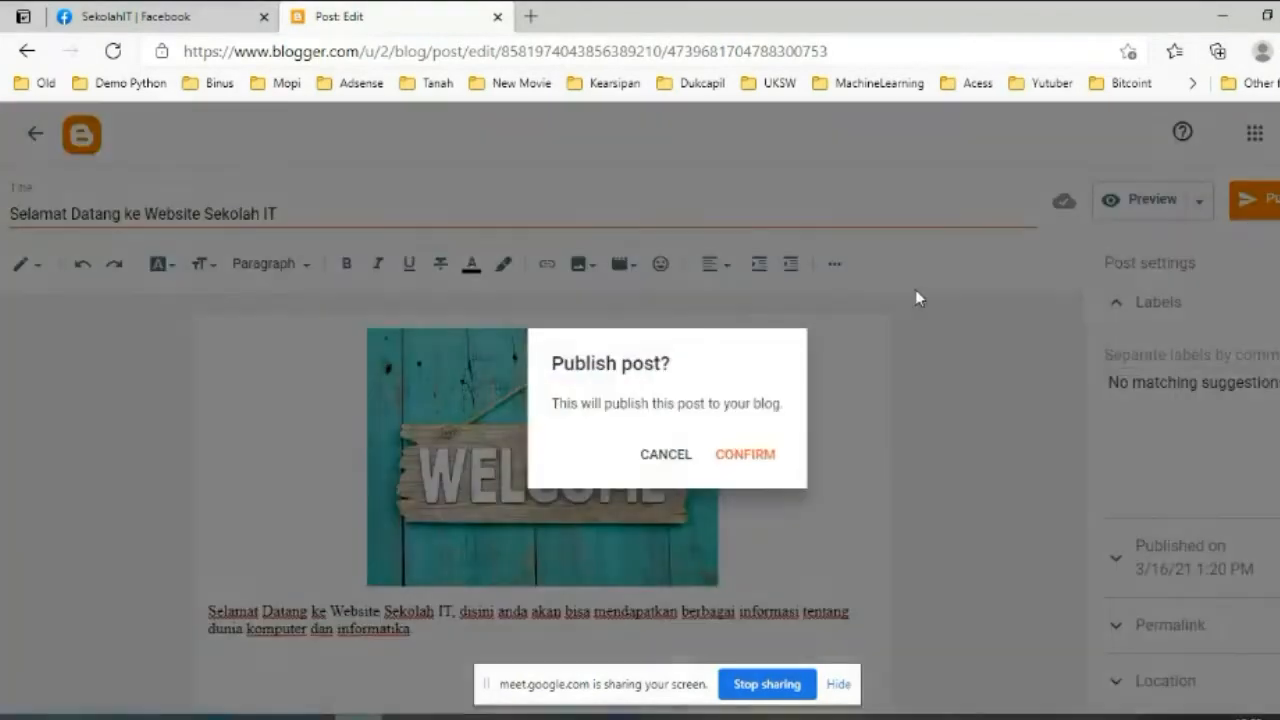
pyautogui.click(743, 458)
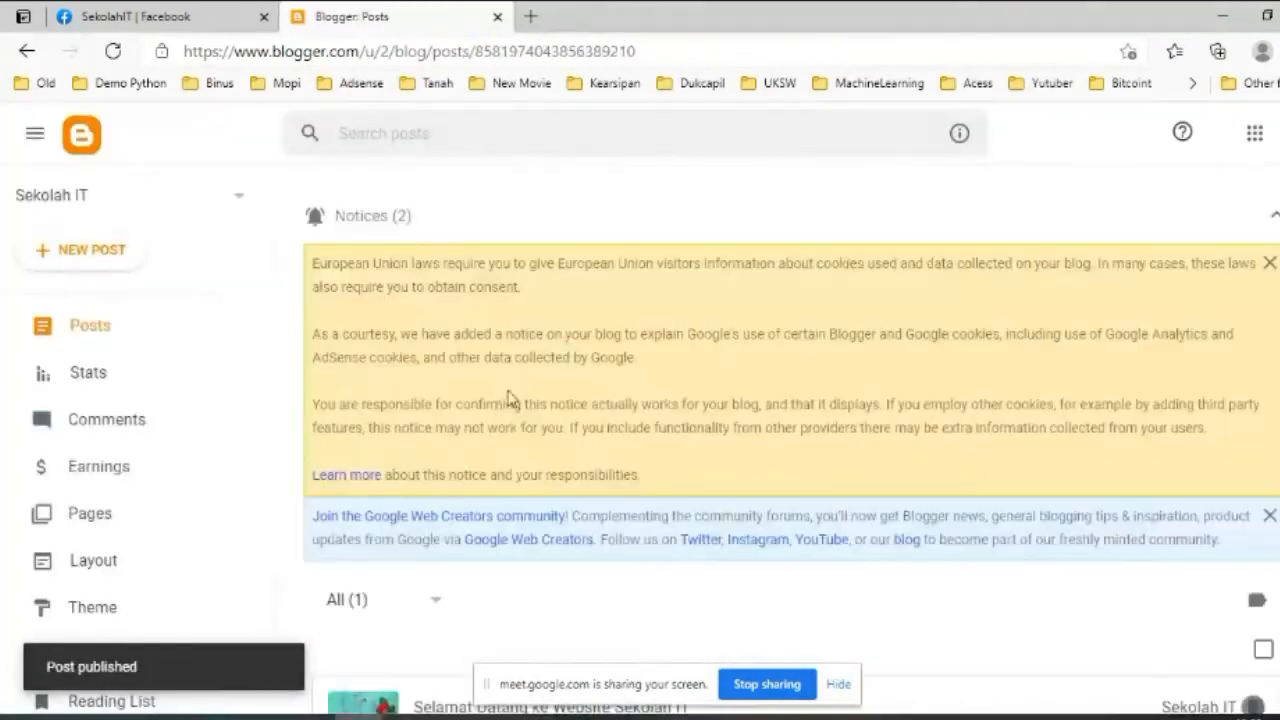
pyautogui.scroll(-1, 541, 432)
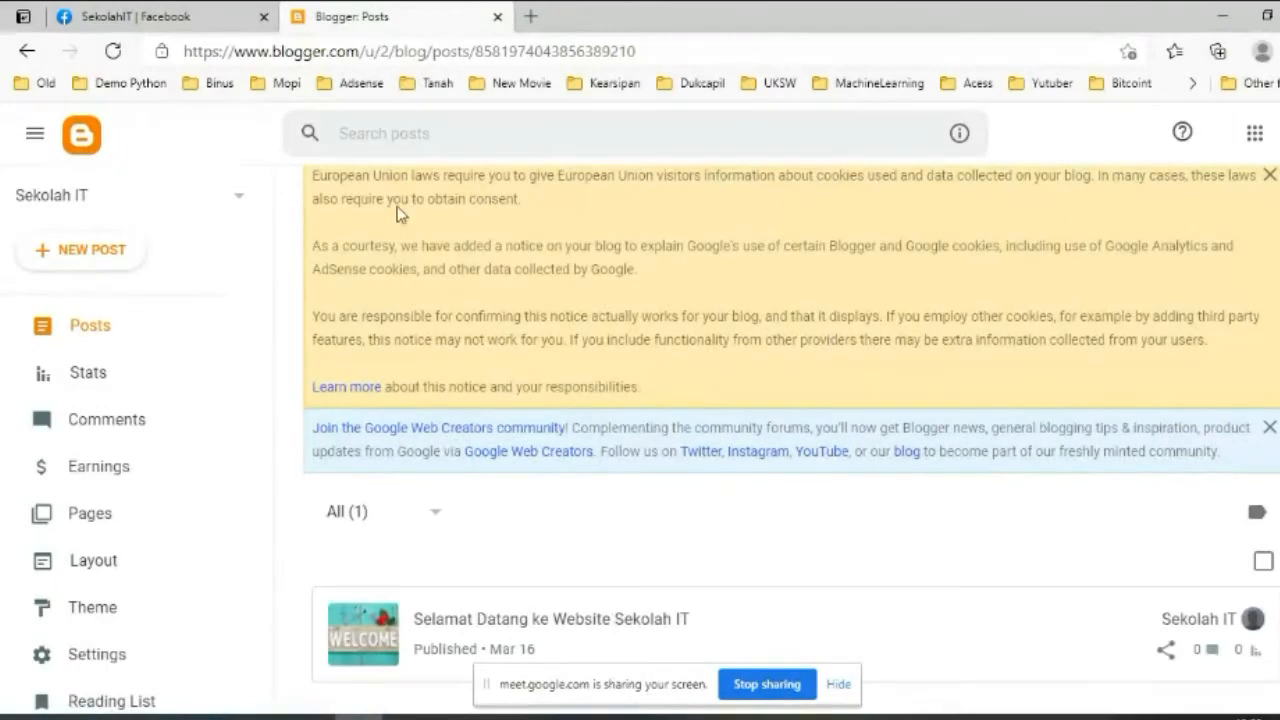
pyautogui.scroll(1, 400, 215)
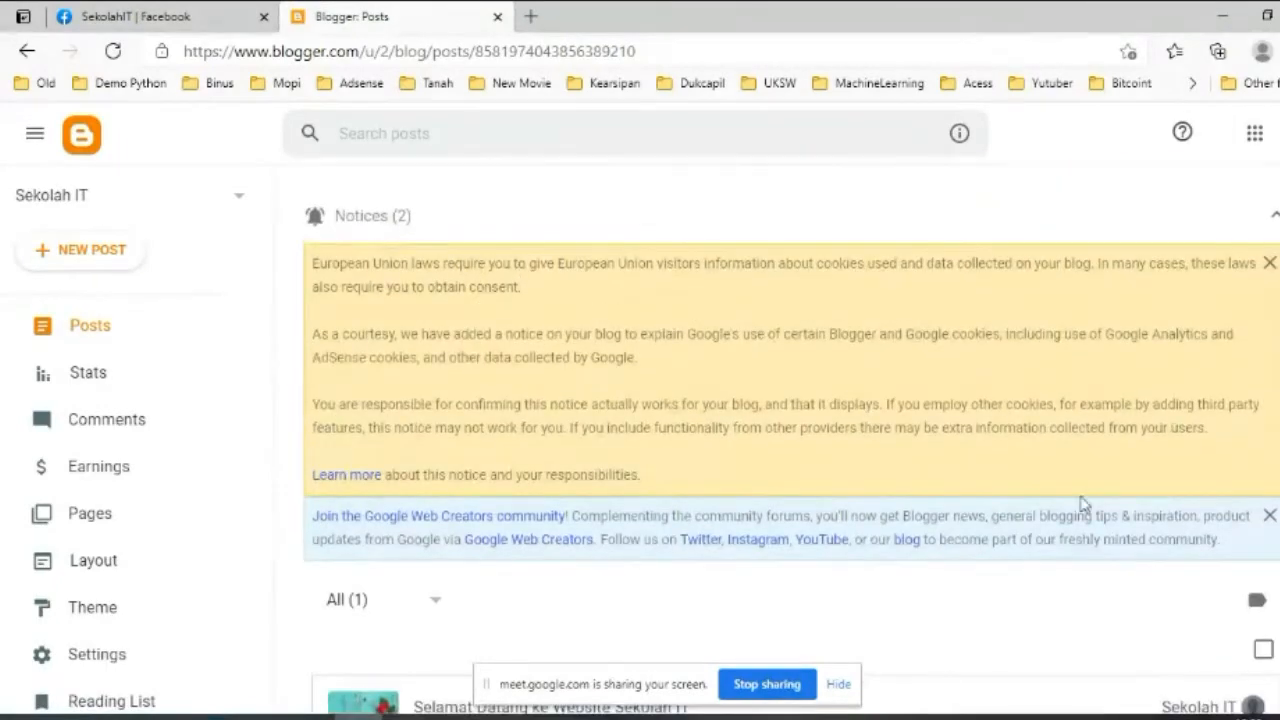
pyautogui.click(1270, 262)
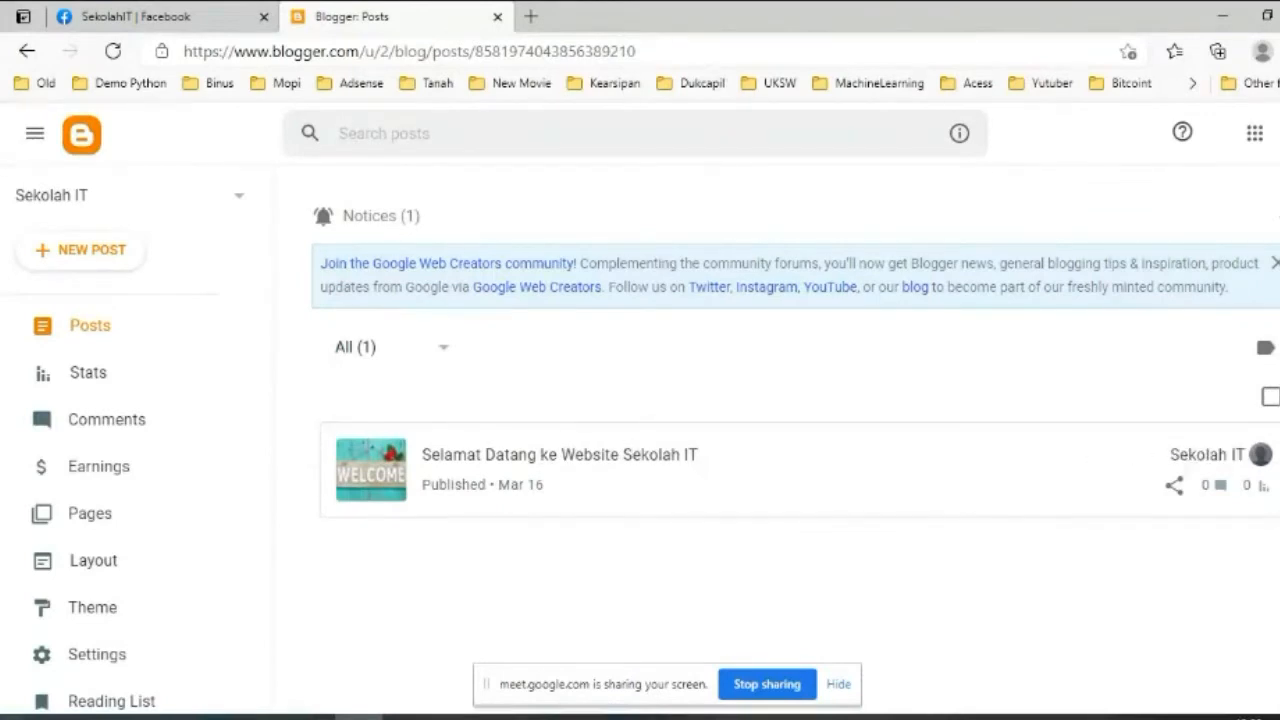
pyautogui.click(1274, 264)
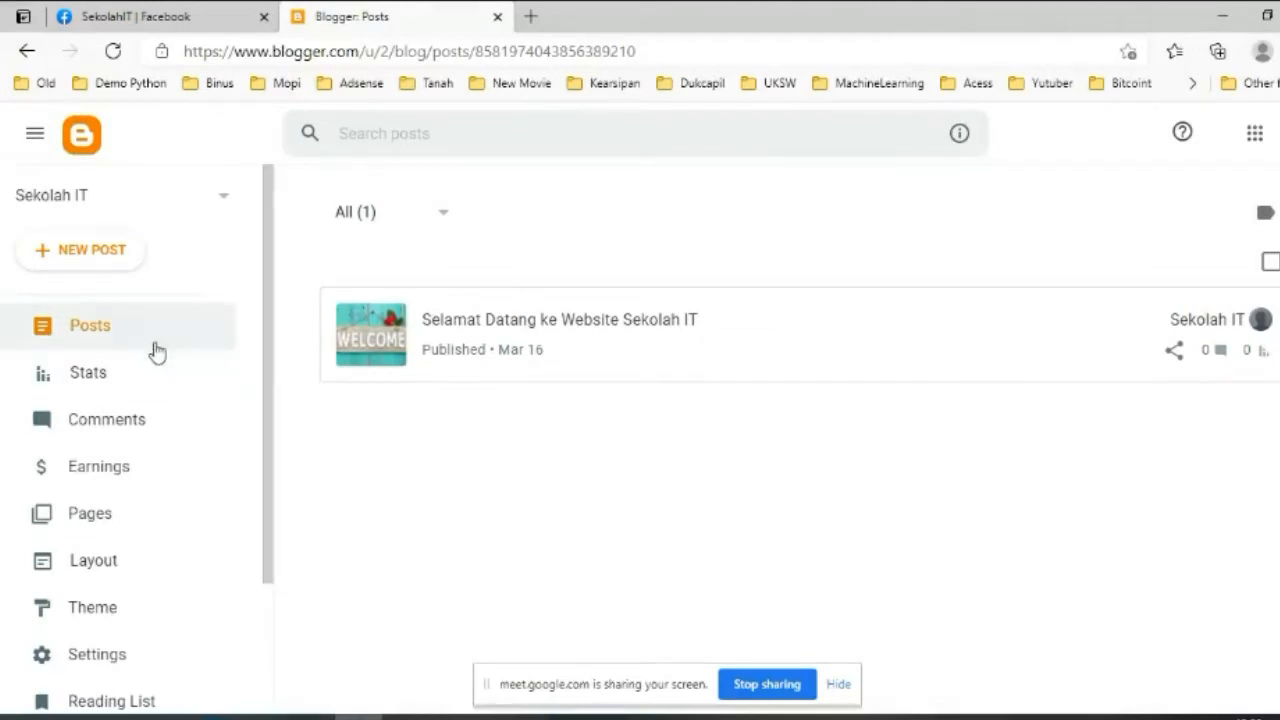
# Open the published blog and look through its welcome post.
pyautogui.scroll(-2, 157, 352)
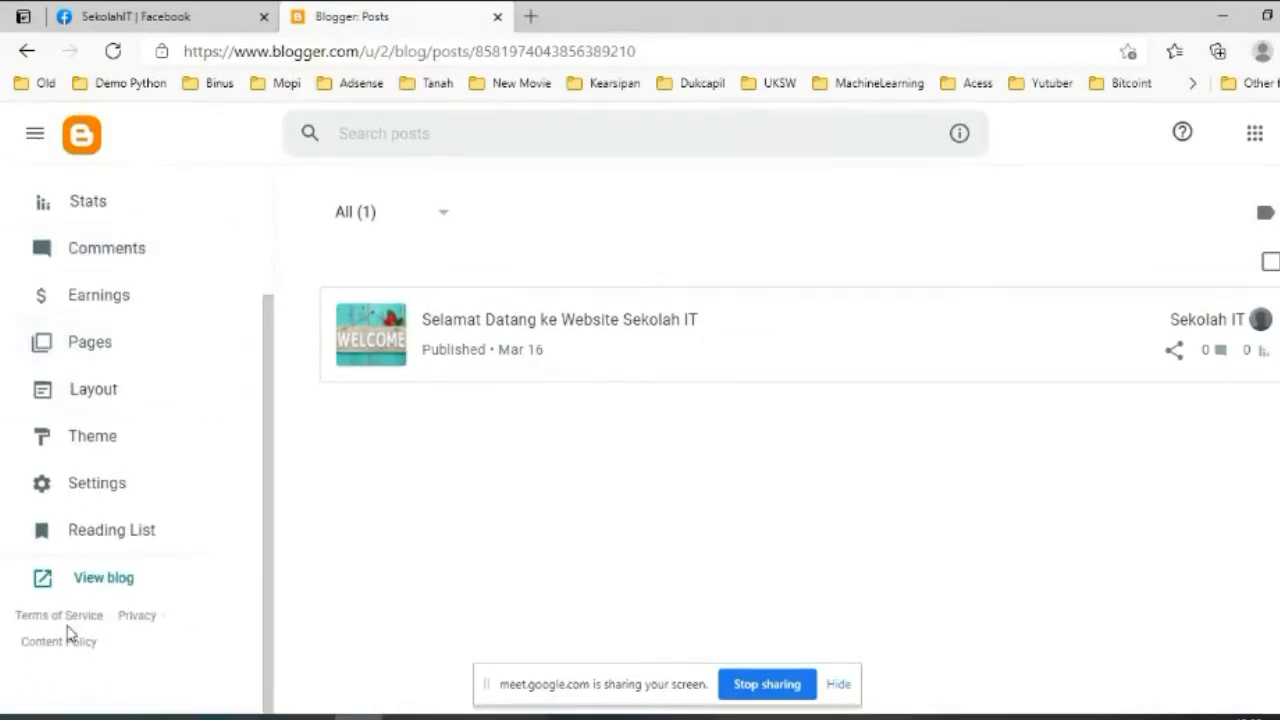
pyautogui.click(100, 579)
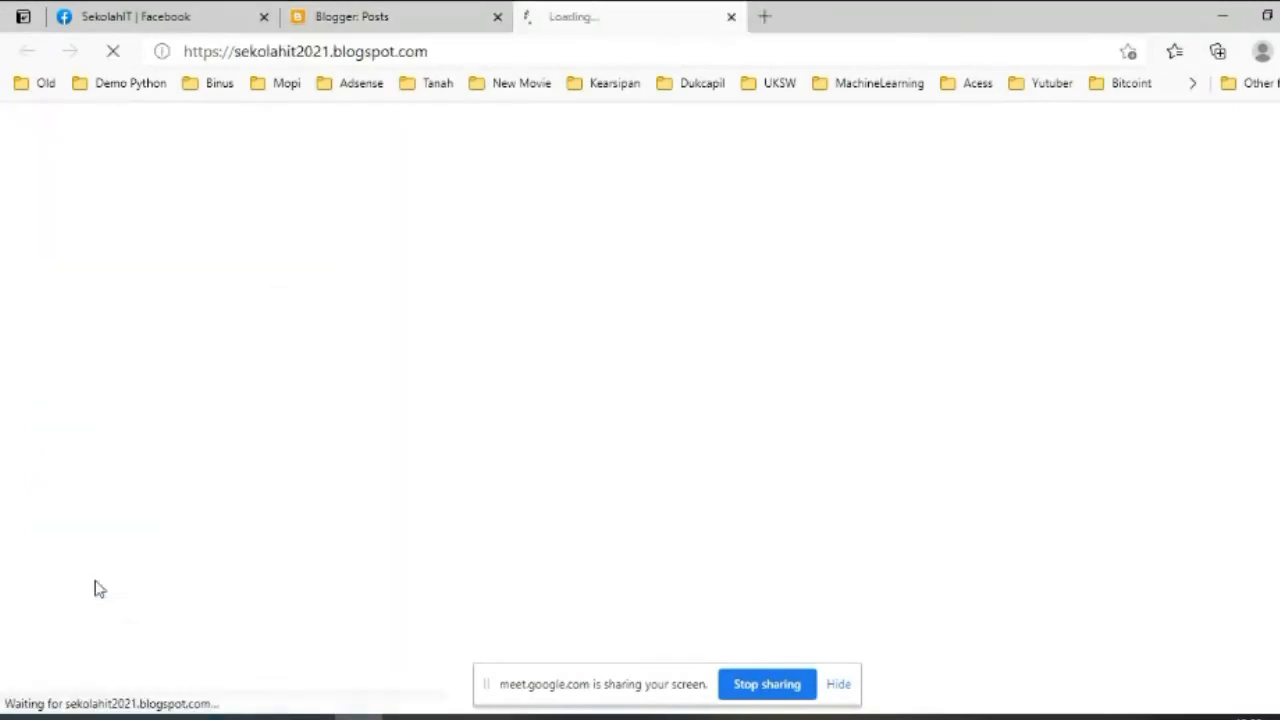
pyautogui.scroll(-6, 783, 286)
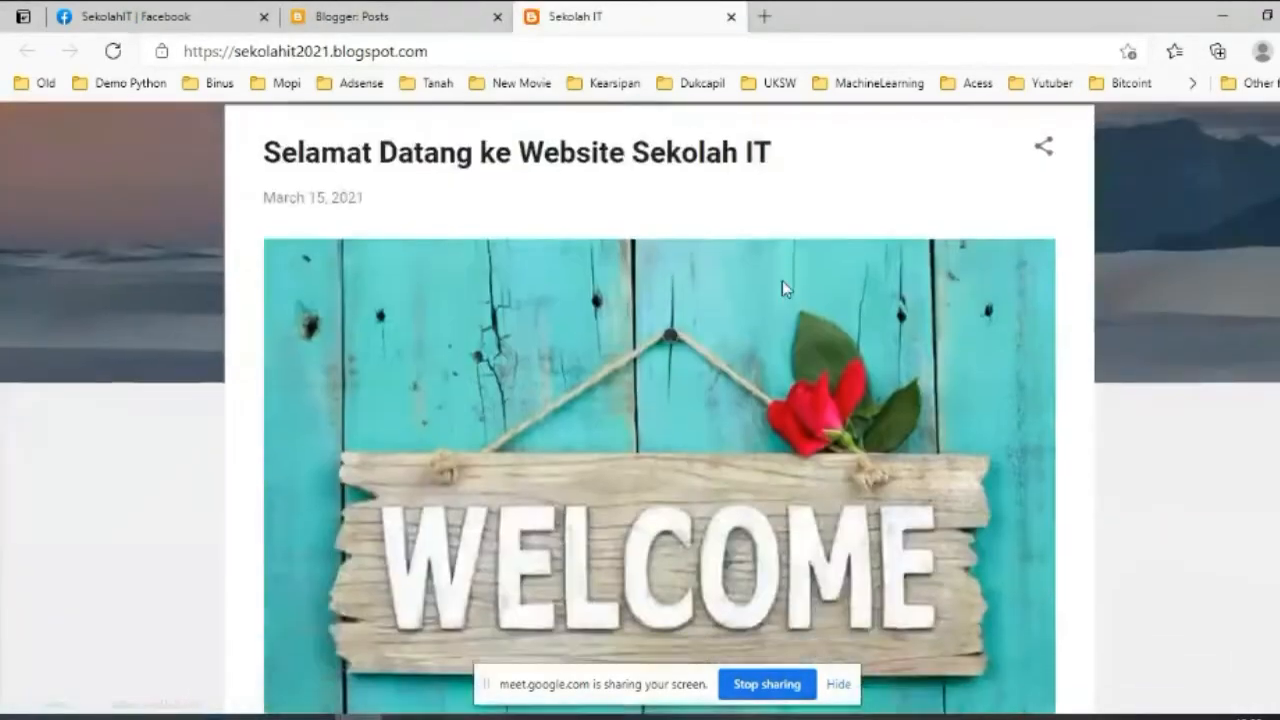
pyautogui.scroll(6, 785, 310)
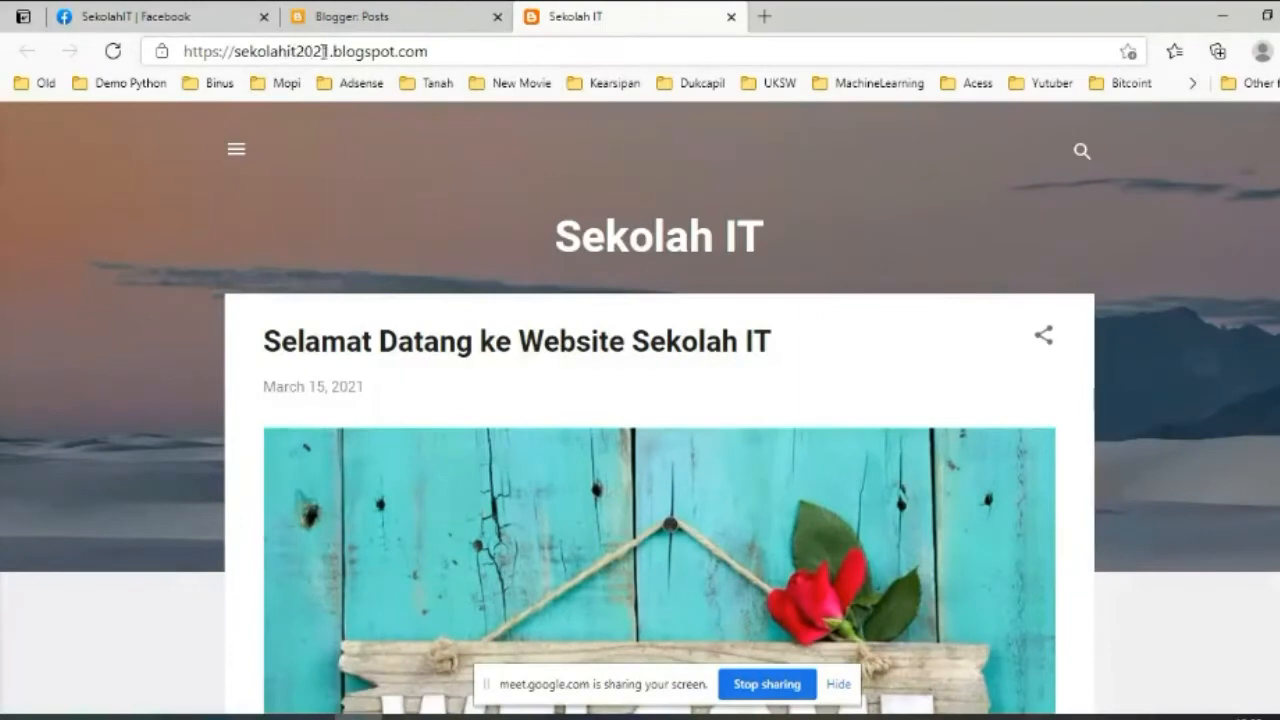
# Examine the blog's web address and read through the published welcome post on its home page.
pyautogui.moveTo(462, 51); pyautogui.dragTo(229, 51)
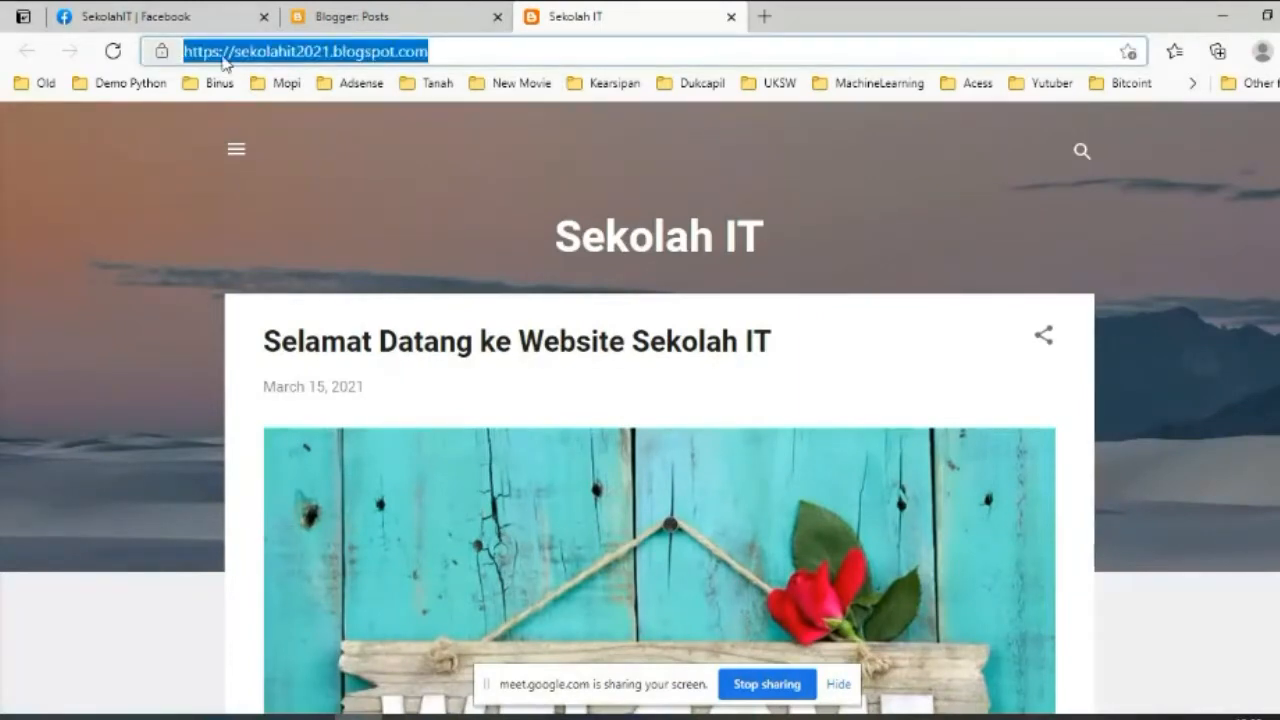
pyautogui.click(282, 54)
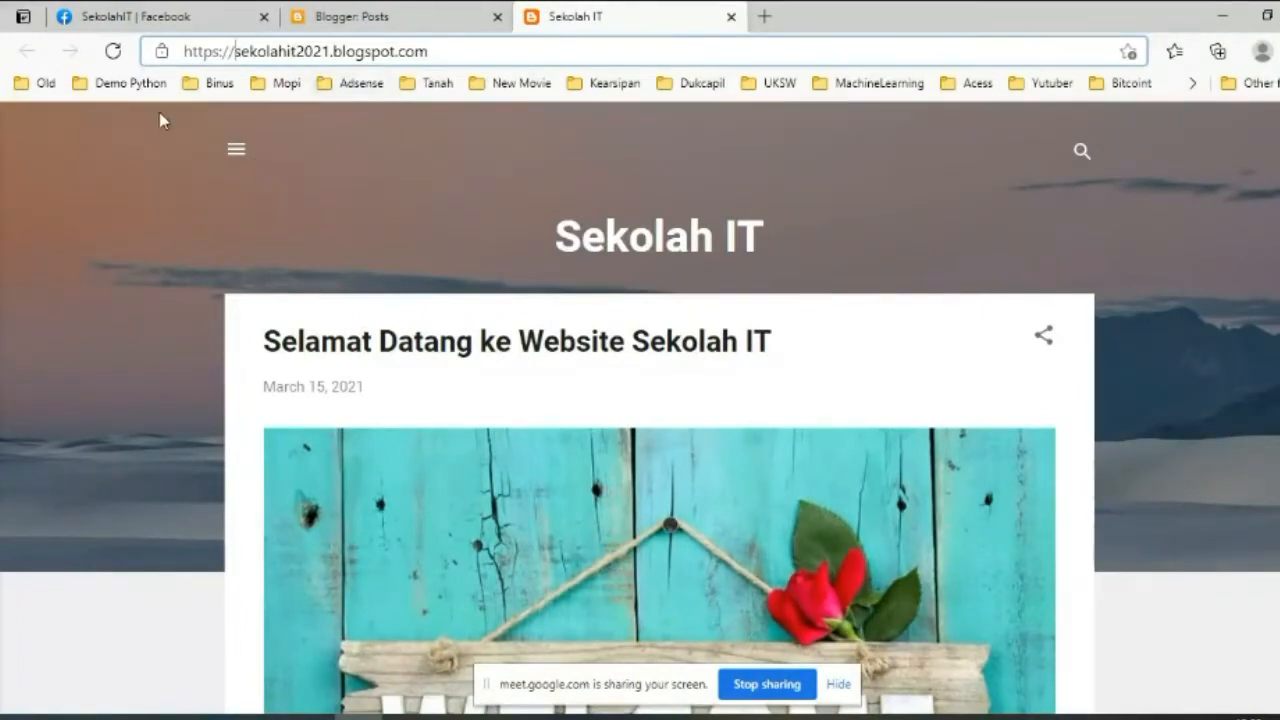
pyautogui.scroll(-4, 300, 186)
pyautogui.scroll(2, 429, 384)
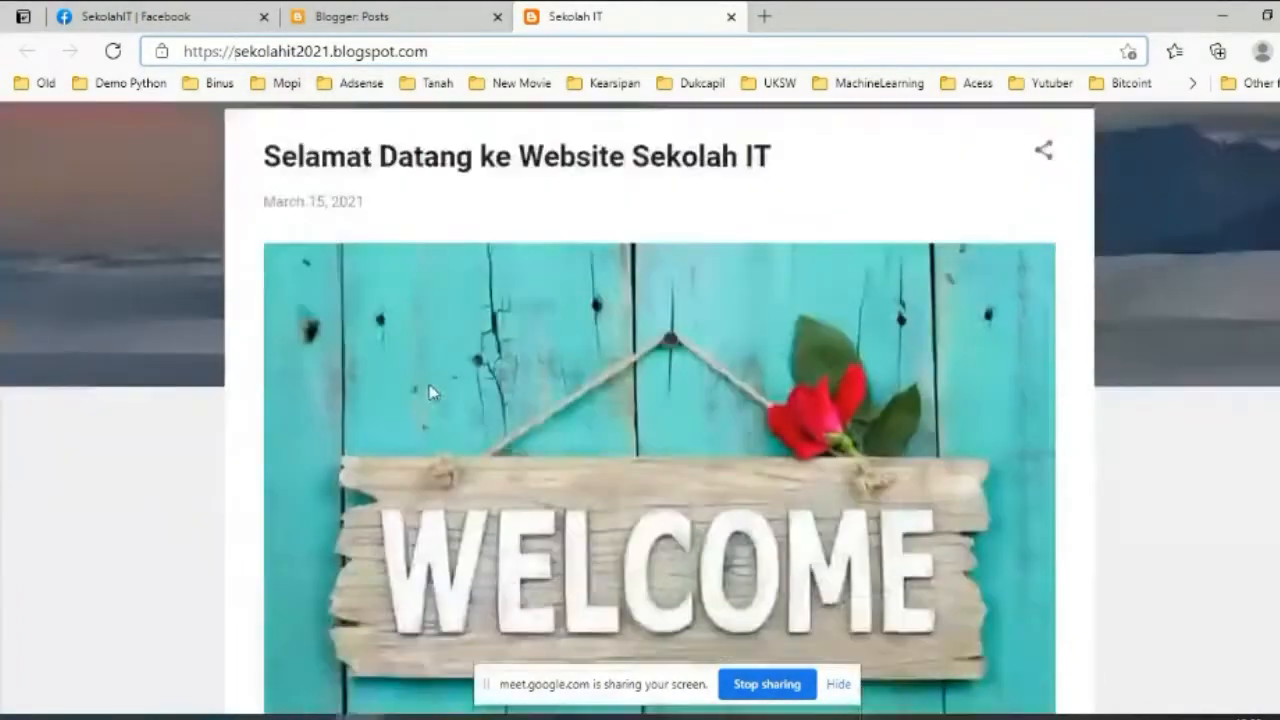
pyautogui.scroll(-4, 429, 384)
pyautogui.scroll(6, 429, 446)
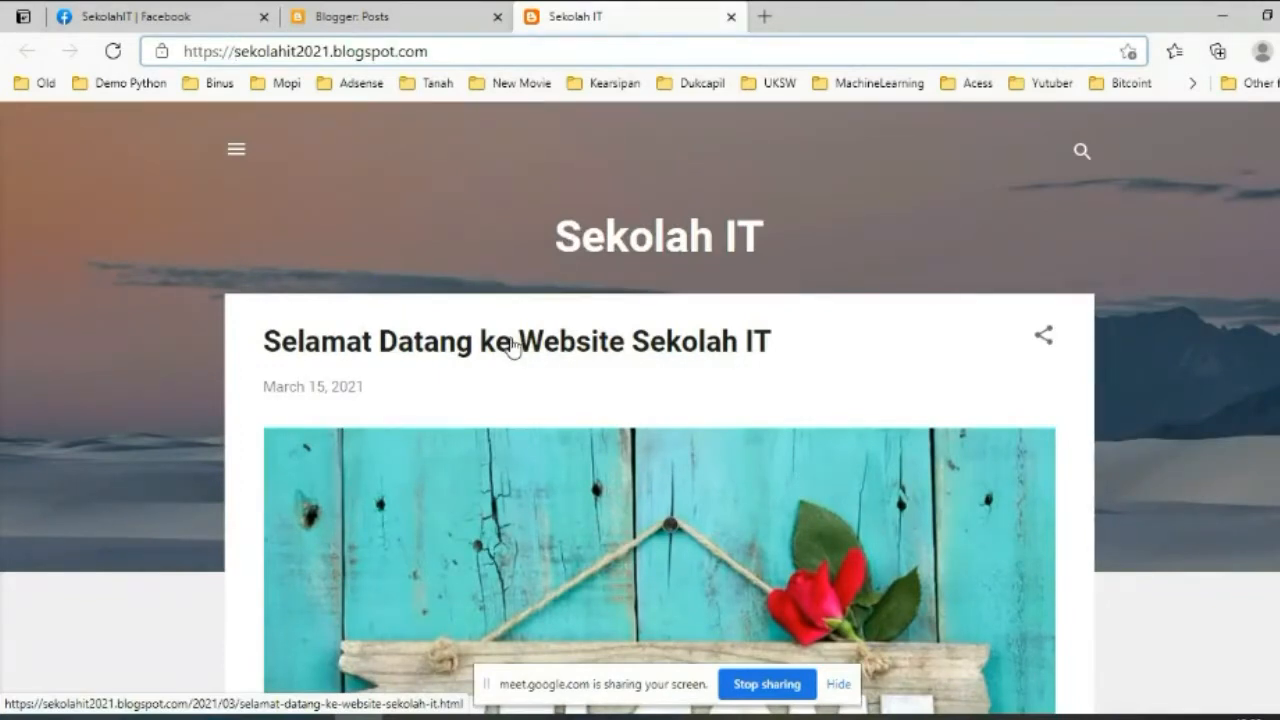
pyautogui.scroll(-7, 430, 371)
pyautogui.scroll(4, 492, 378)
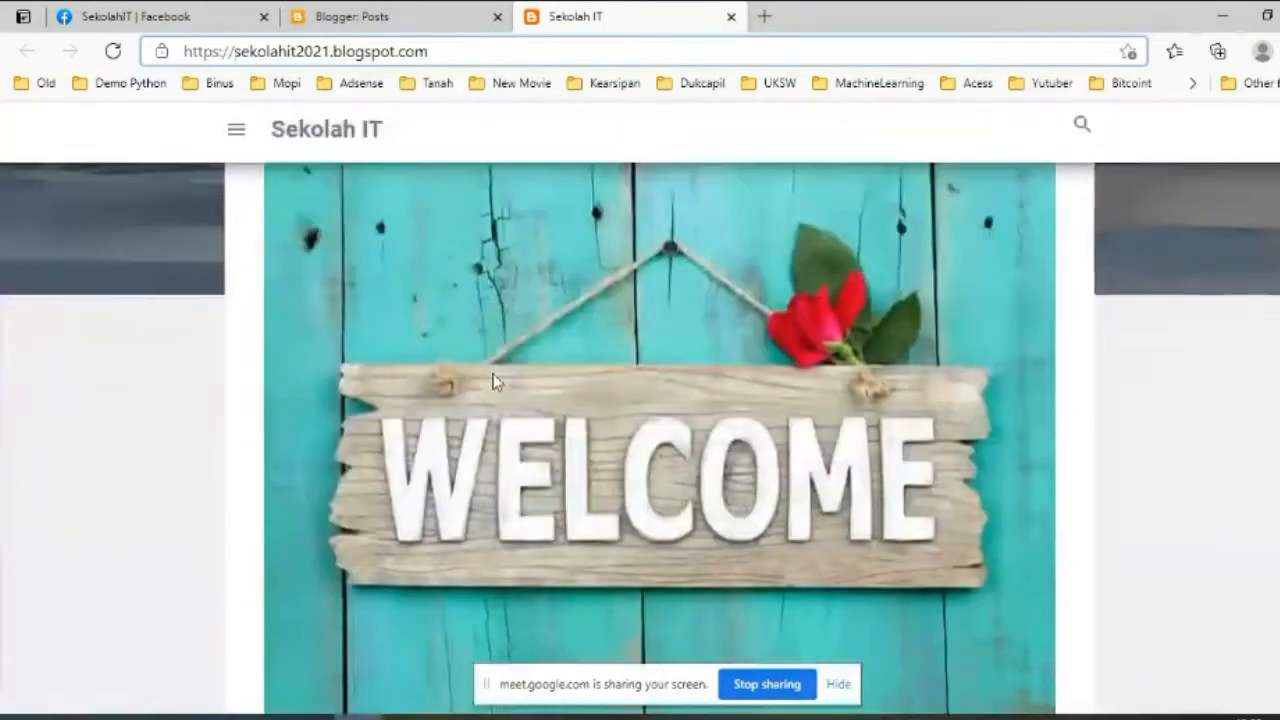
pyautogui.scroll(3, 492, 381)
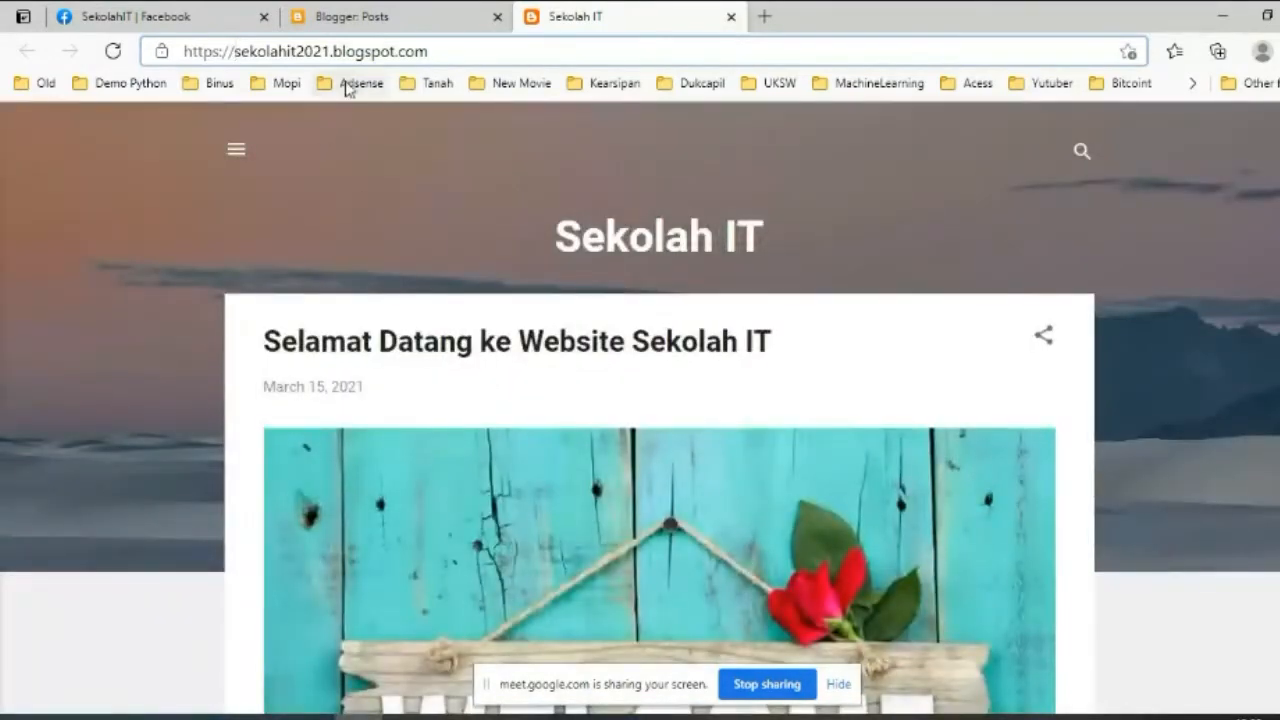
pyautogui.moveTo(447, 55); pyautogui.dragTo(186, 79)
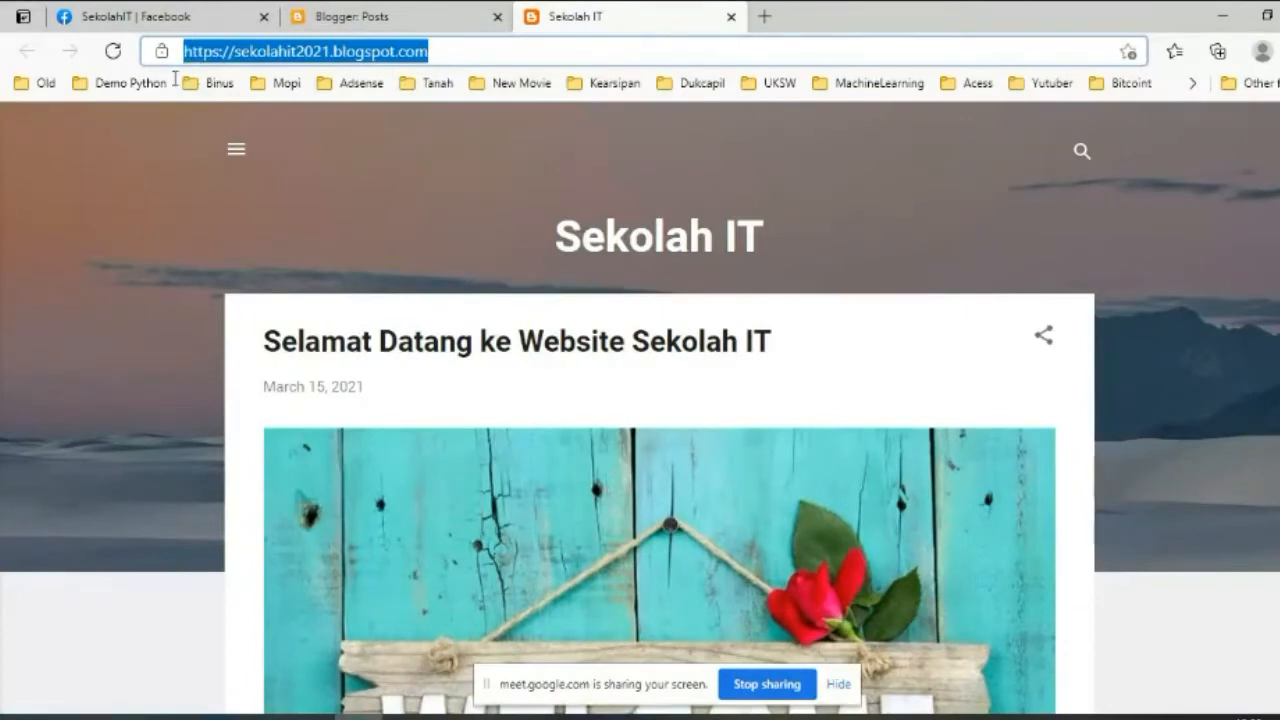
pyautogui.click(340, 52)
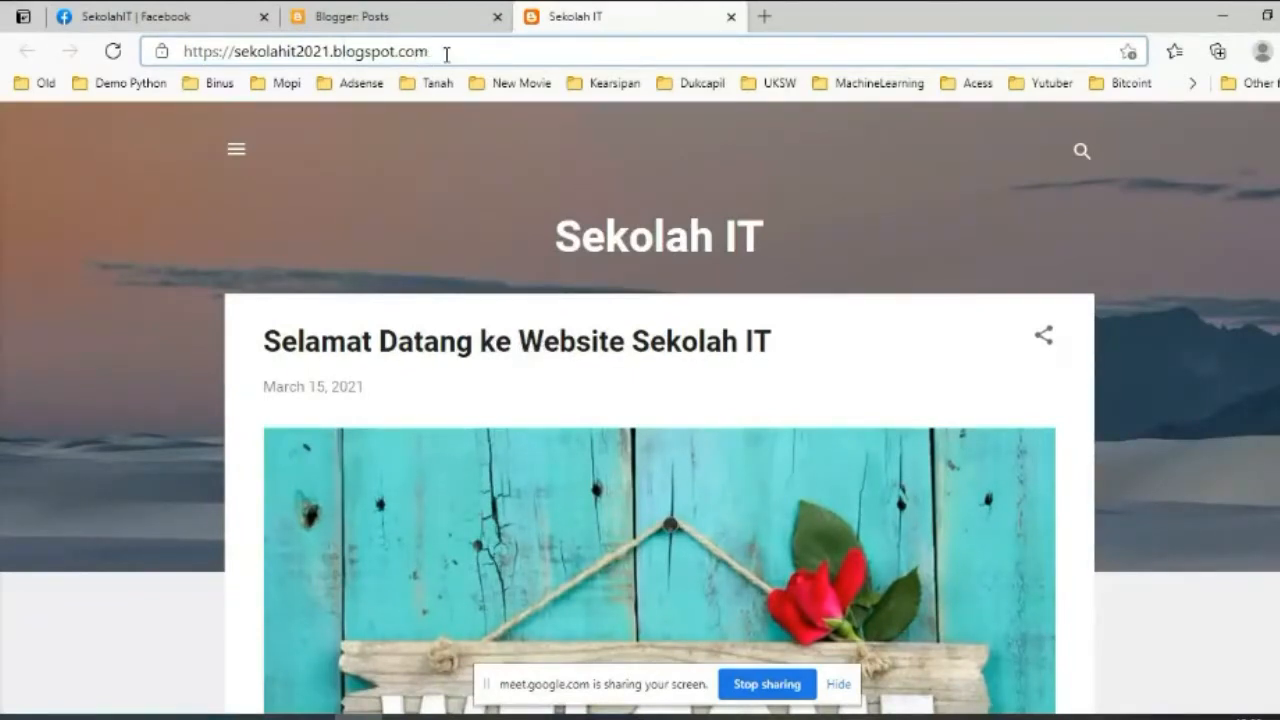
pyautogui.moveTo(452, 52); pyautogui.dragTo(145, 64)
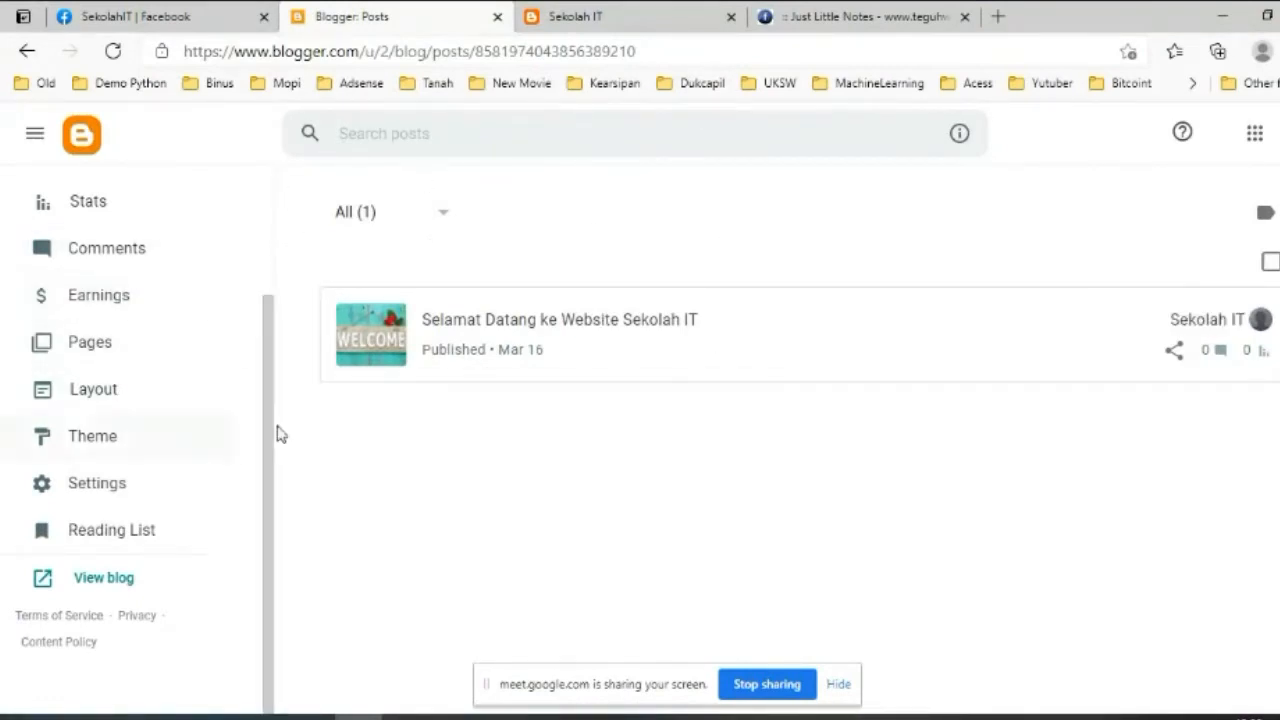
# Close the SekolahIT Facebook page and return to the blog's post list in Blogger.
pyautogui.click(641, 24)
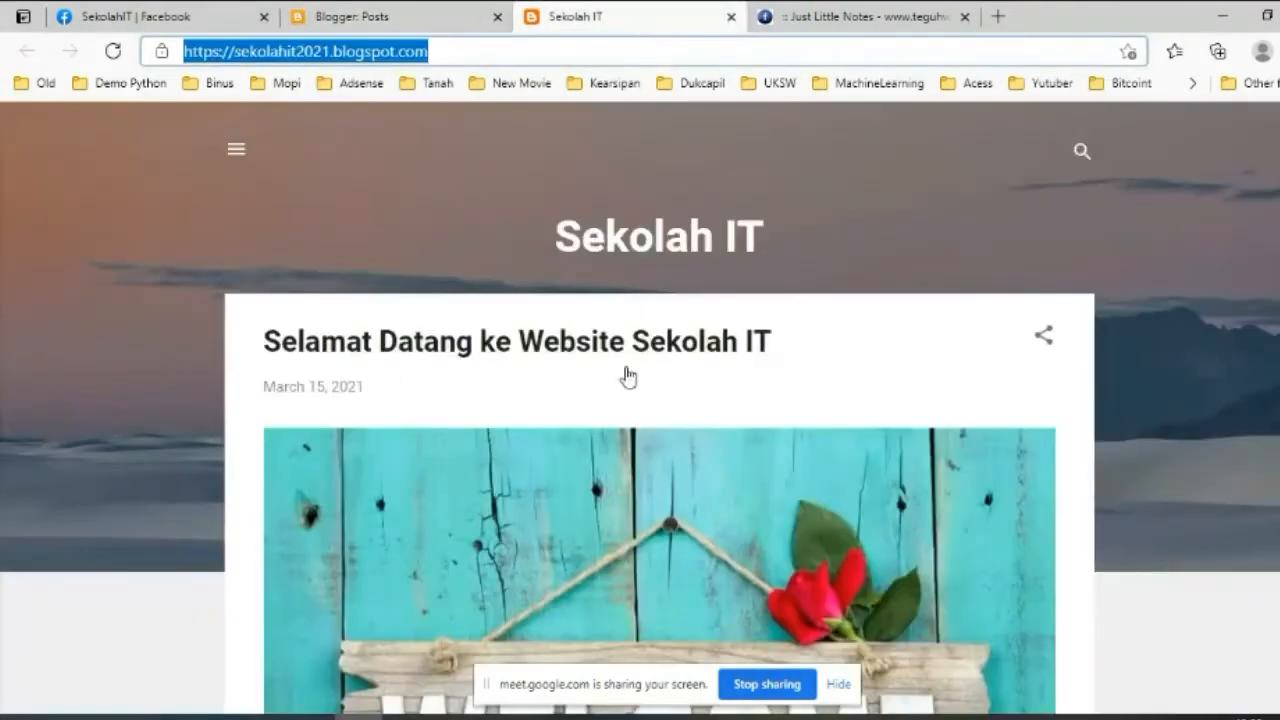
pyautogui.scroll(-1, 677, 394)
pyautogui.scroll(1, 677, 391)
pyautogui.click(264, 16)
pyautogui.scroll(-2, 589, 366)
pyautogui.scroll(2, 589, 366)
pyautogui.click(150, 16)
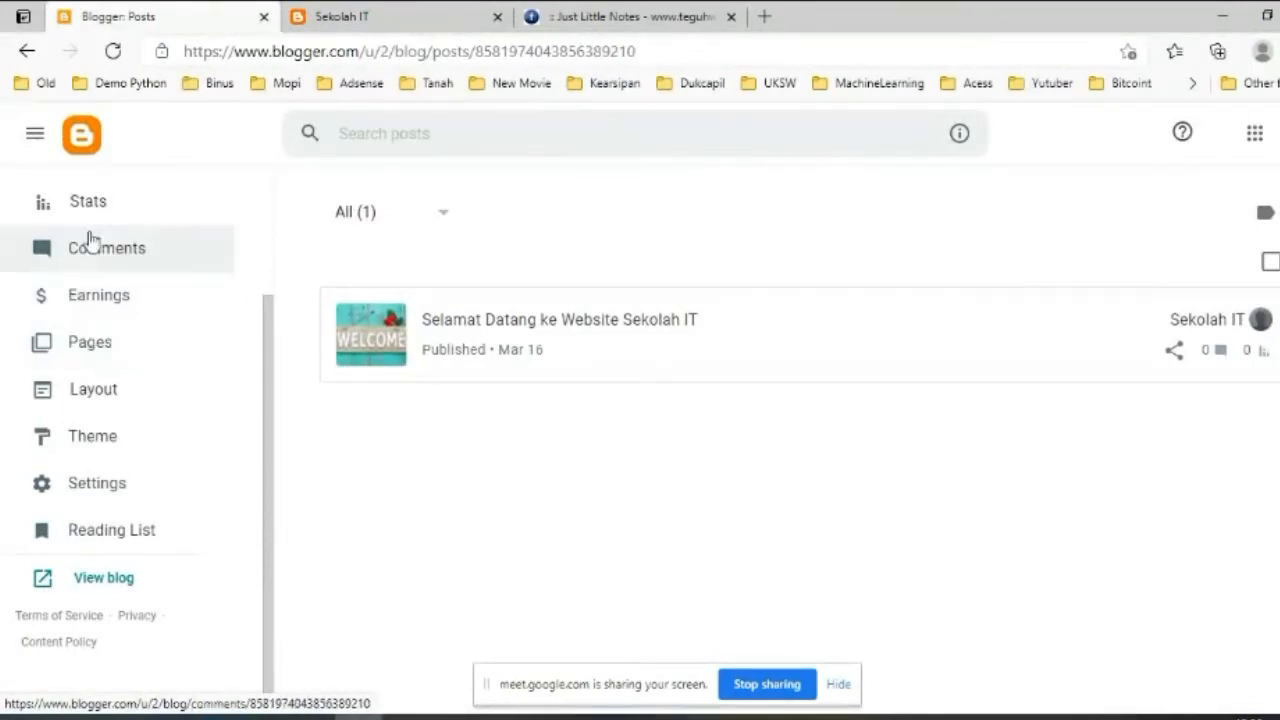
# Start a new post and title it "Tentang Sekolah IT".
pyautogui.scroll(1, 90, 228)
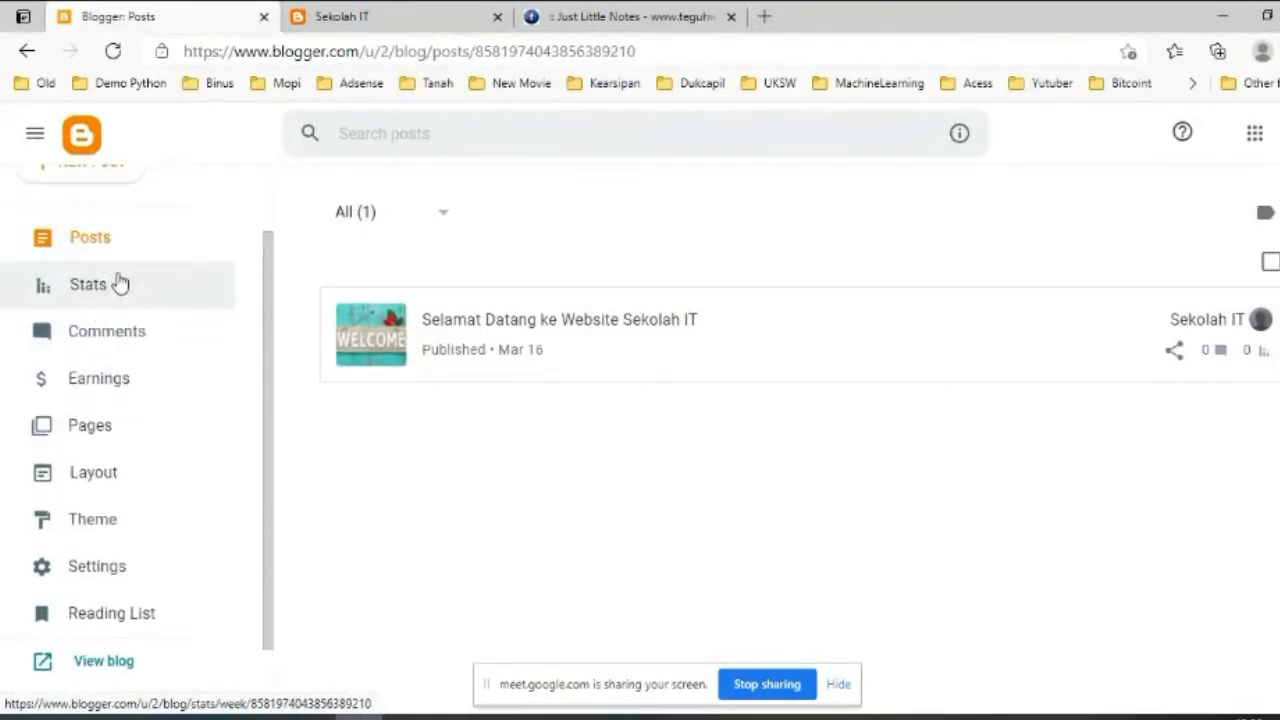
pyautogui.scroll(1, 110, 300)
pyautogui.click(92, 251)
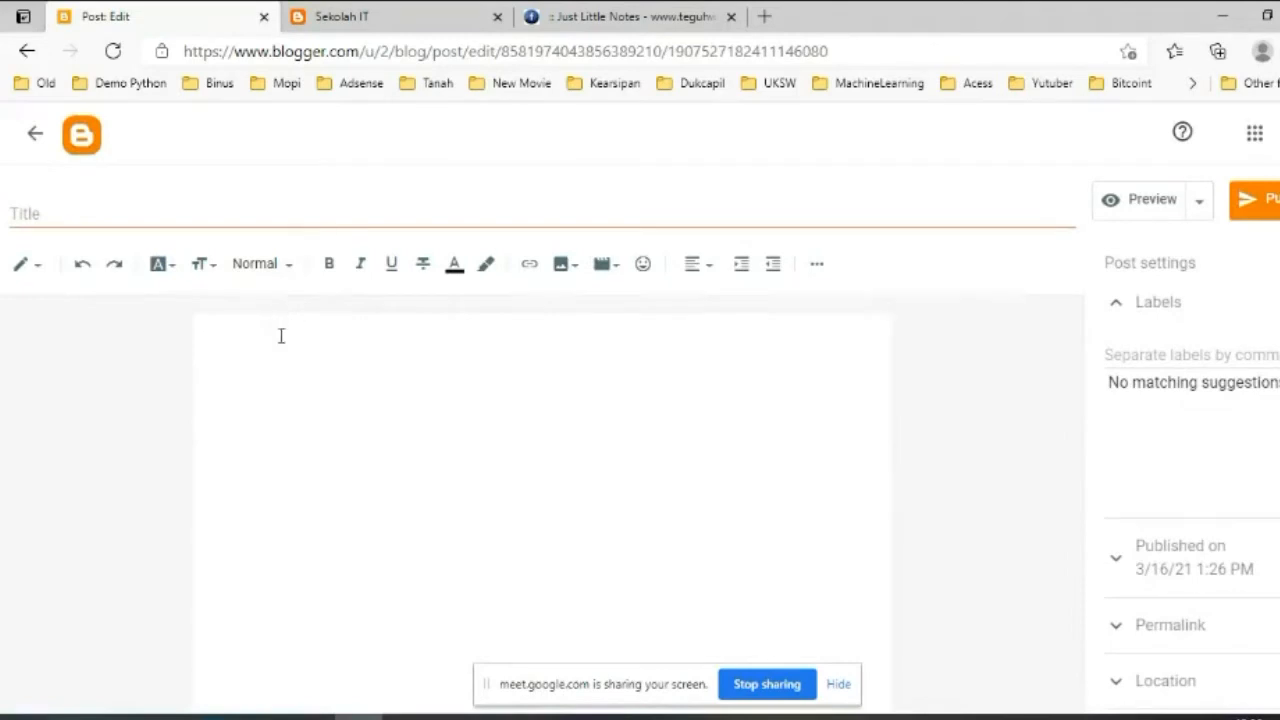
pyautogui.click(297, 352)
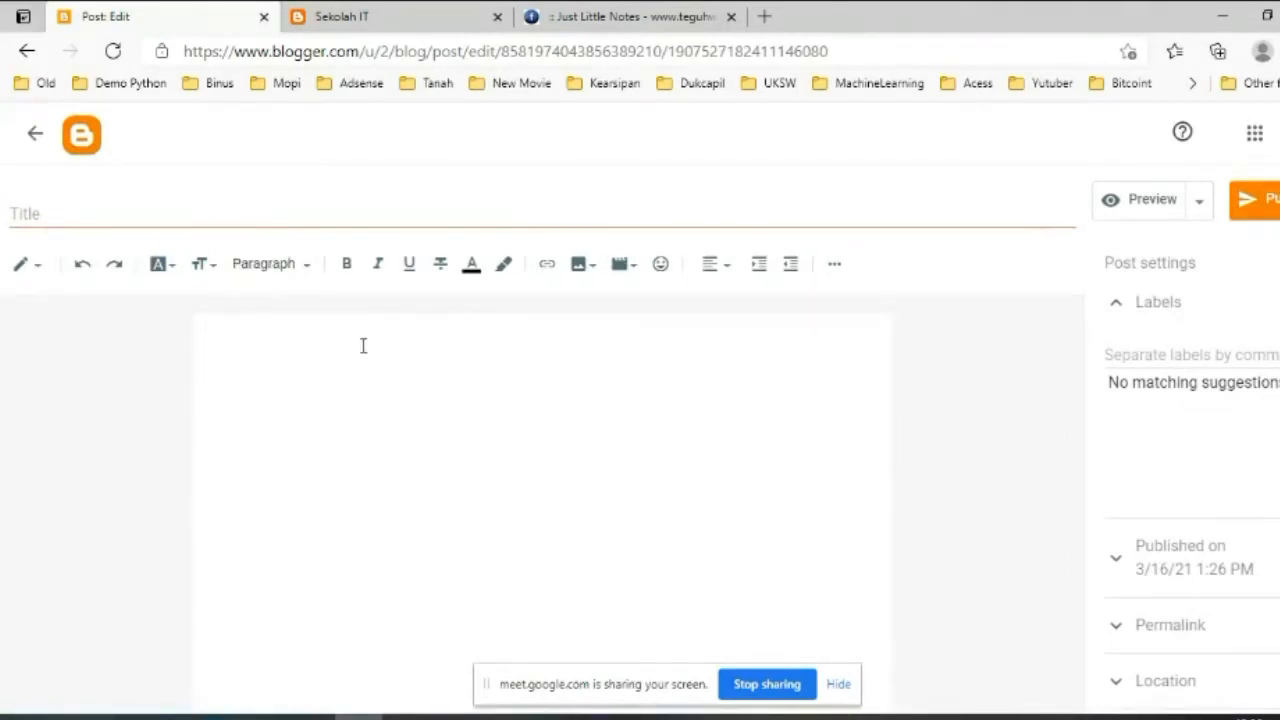
pyautogui.click(76, 218)
pyautogui.write('Tentang Sekolah IT')
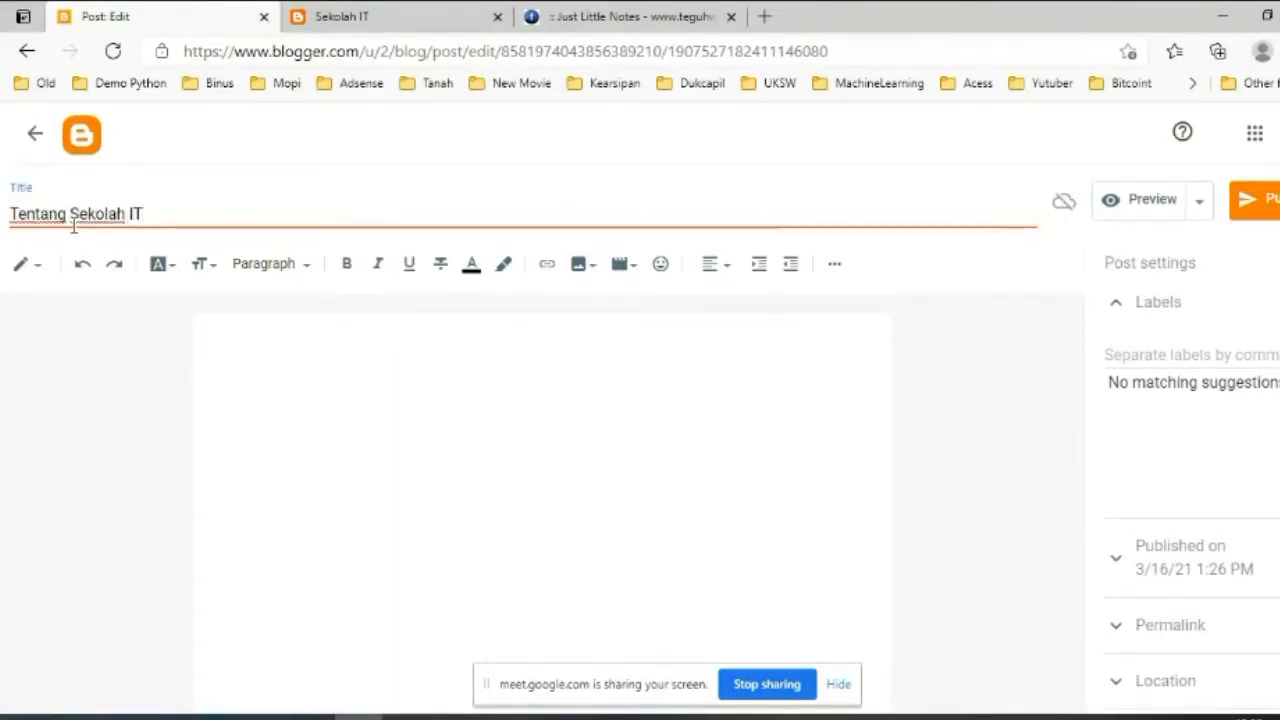
# Copy the first paragraph, beginning "SekolahIT adalah komunitas berbagi", from the Notepad text and paste it into the post body.
pyautogui.click(297, 338)
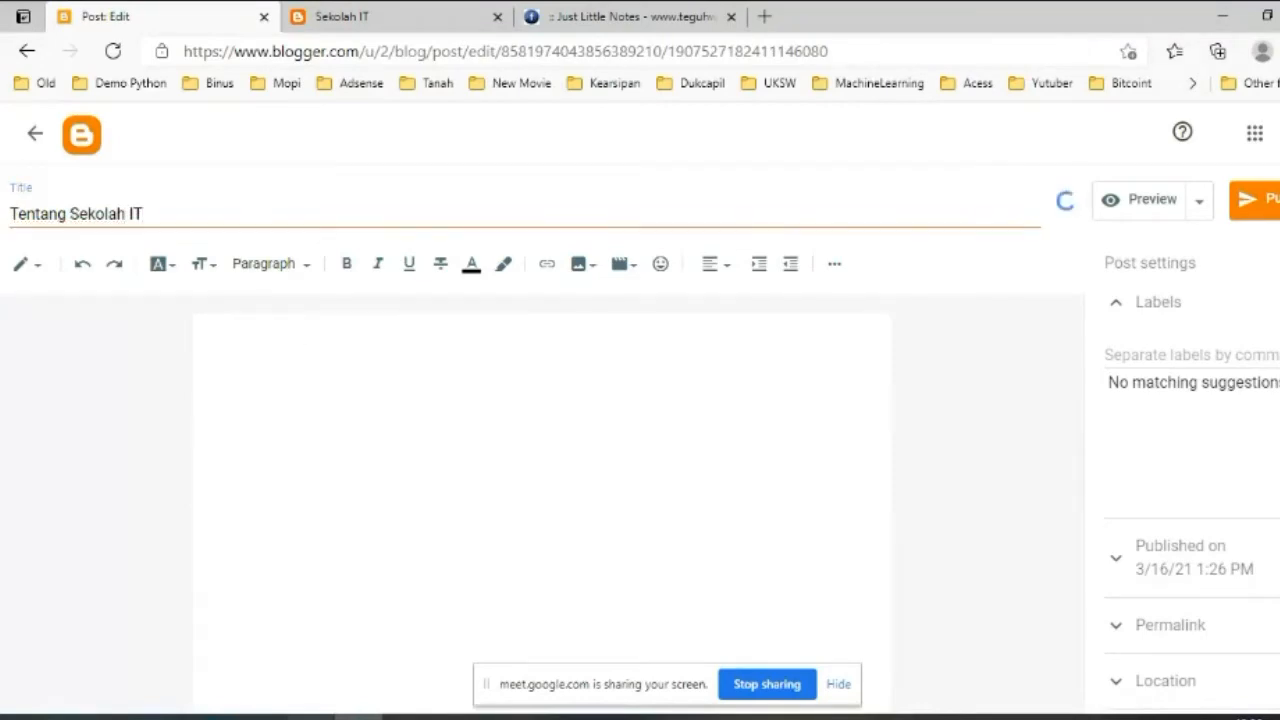
pyautogui.click(262, 716)
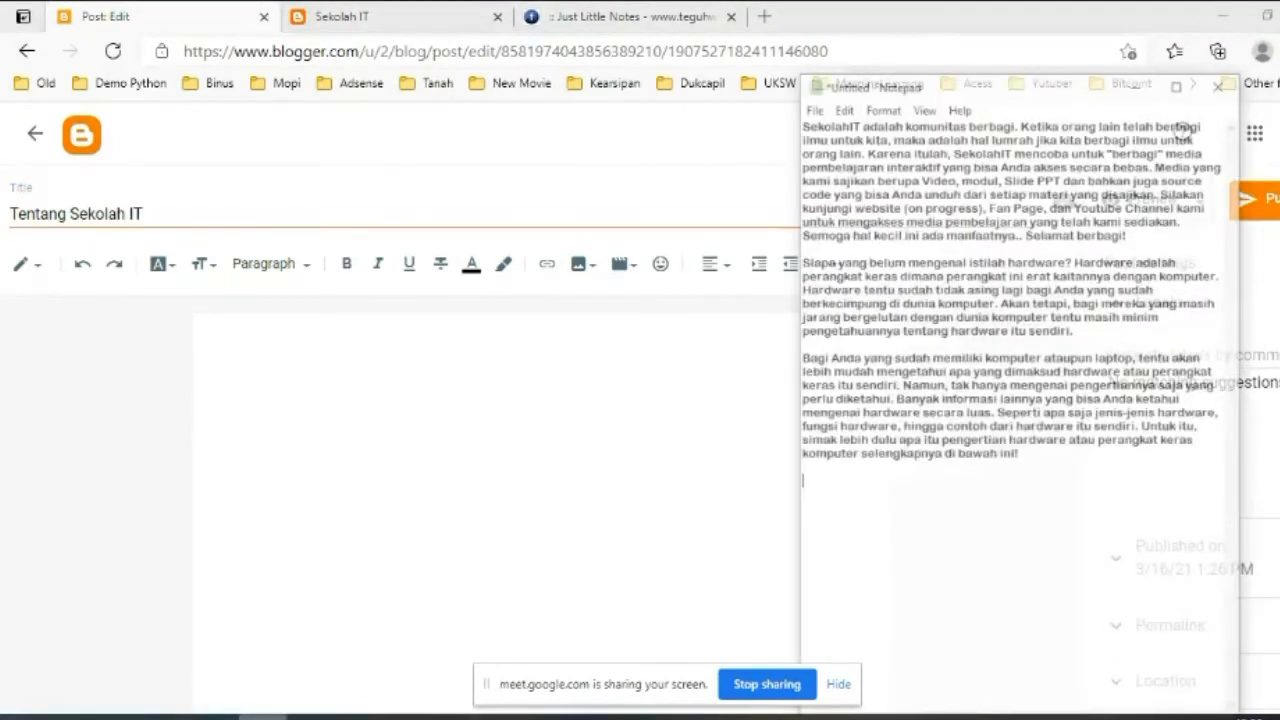
pyautogui.moveTo(1207, 186); pyautogui.dragTo(856, 67)
pyautogui.hotkey('ctrl', 'c')
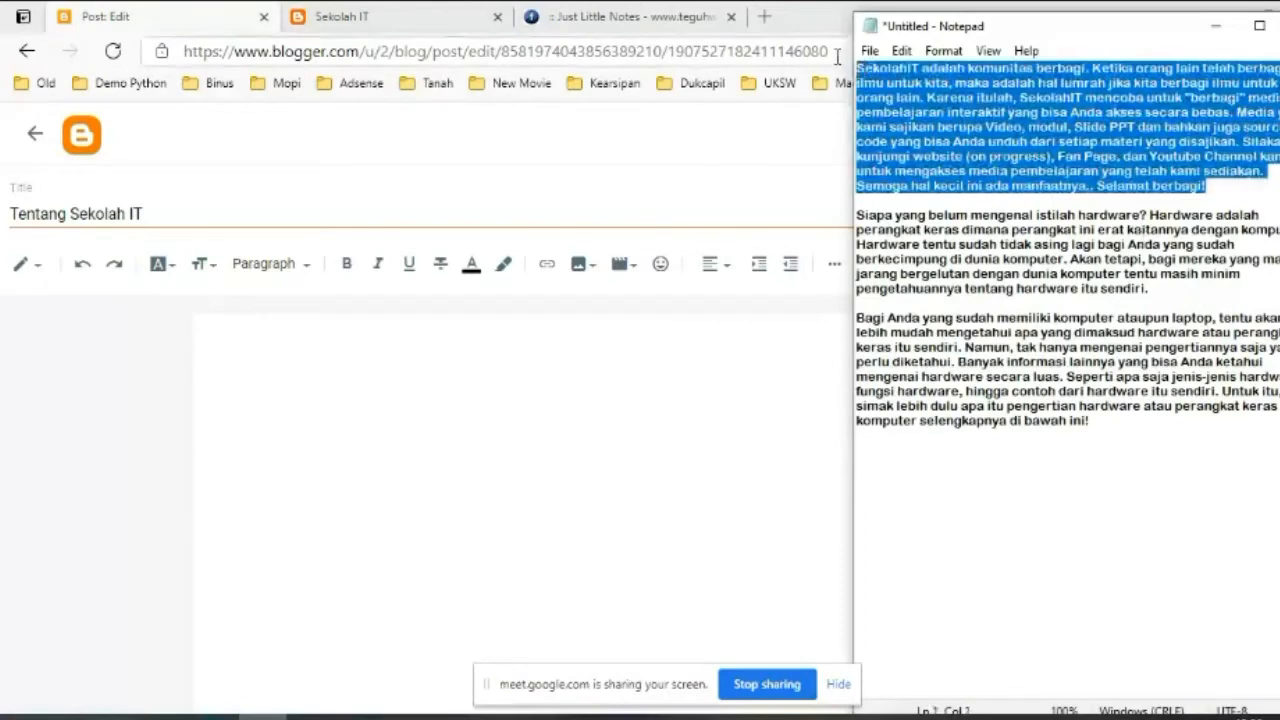
pyautogui.click(264, 338)
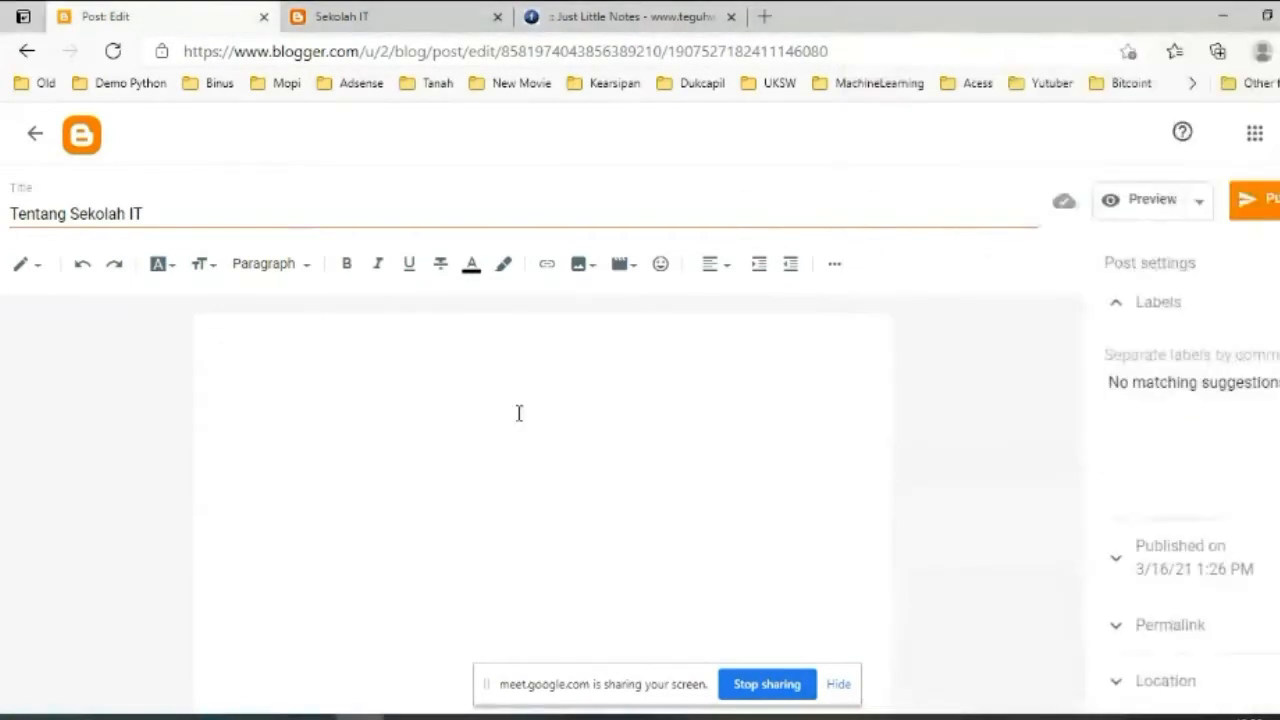
pyautogui.hotkey('ctrl', 'v')
pyautogui.click(212, 338)
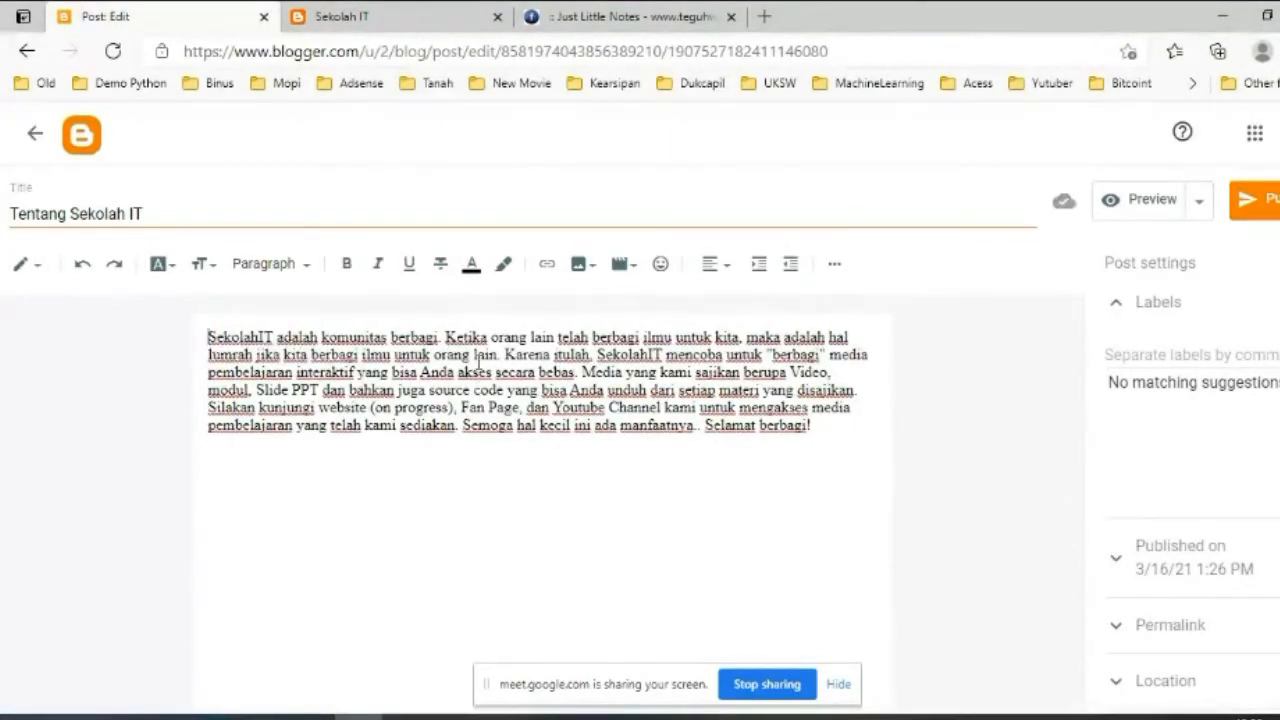
# Insert the "lab komputer" image from the LatihanBlog folder on a new line above the post's paragraph.
pyautogui.press('Return')
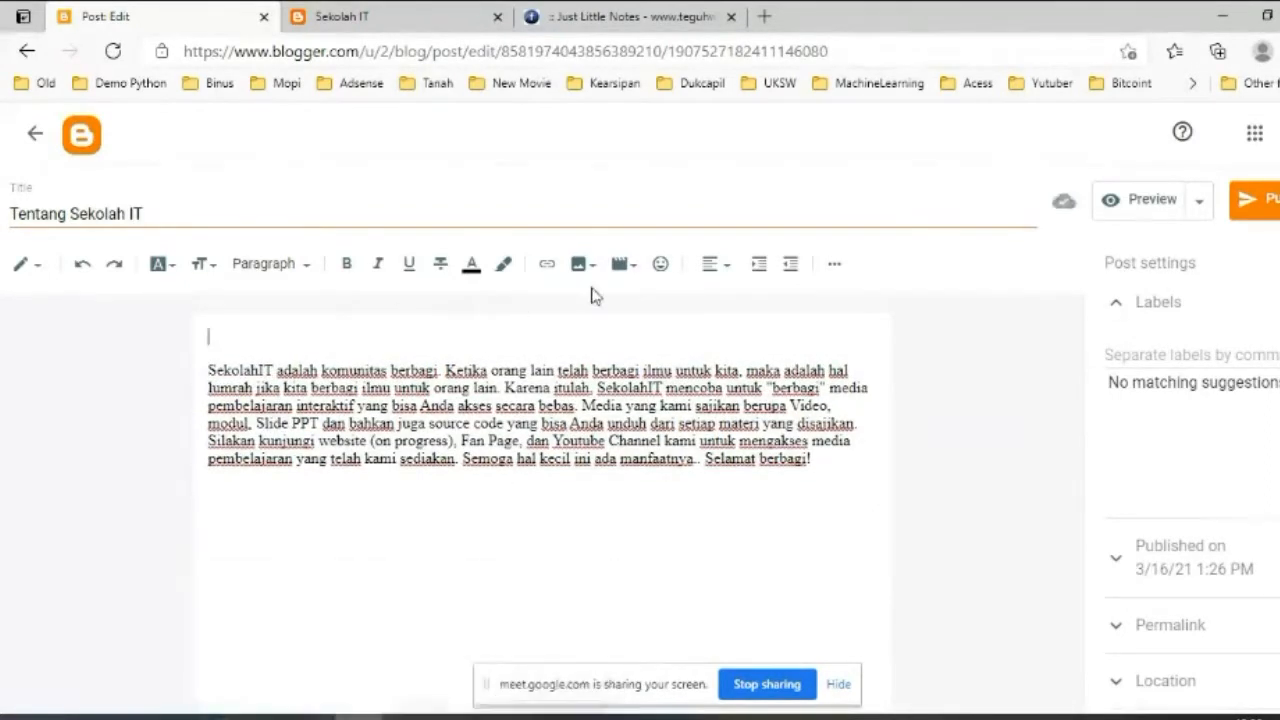
pyautogui.click(581, 266)
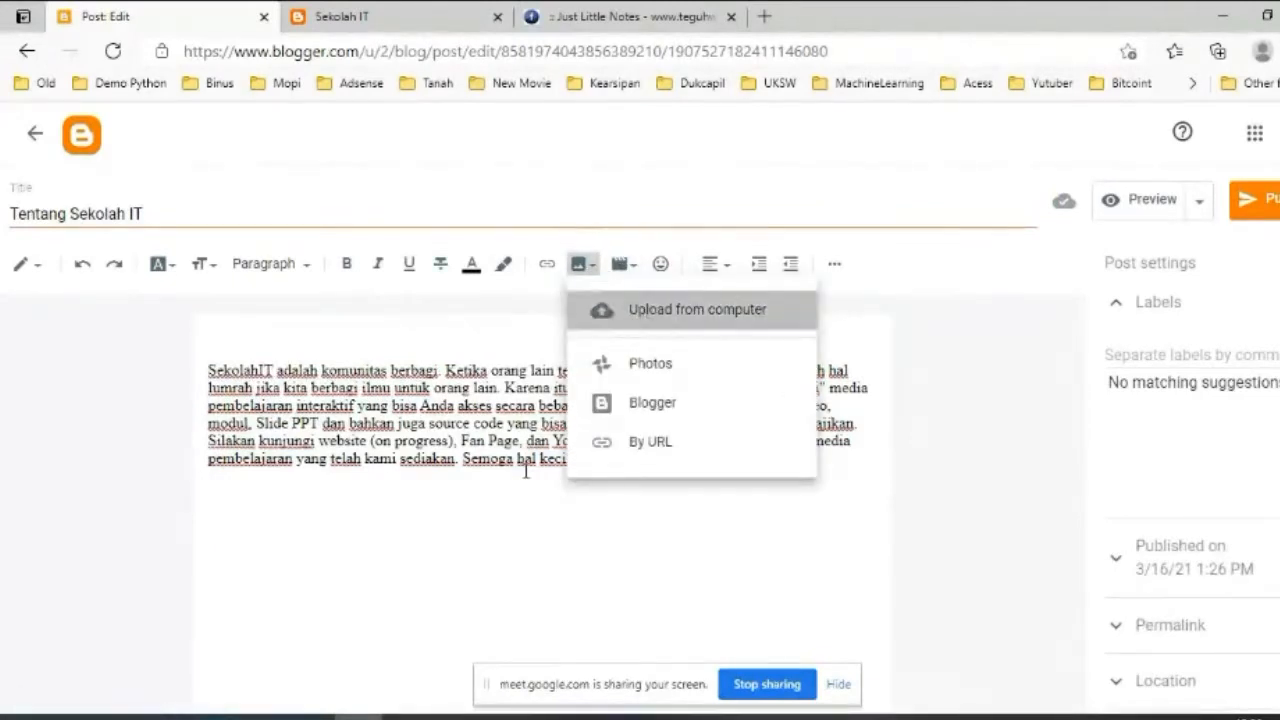
pyautogui.click(697, 309)
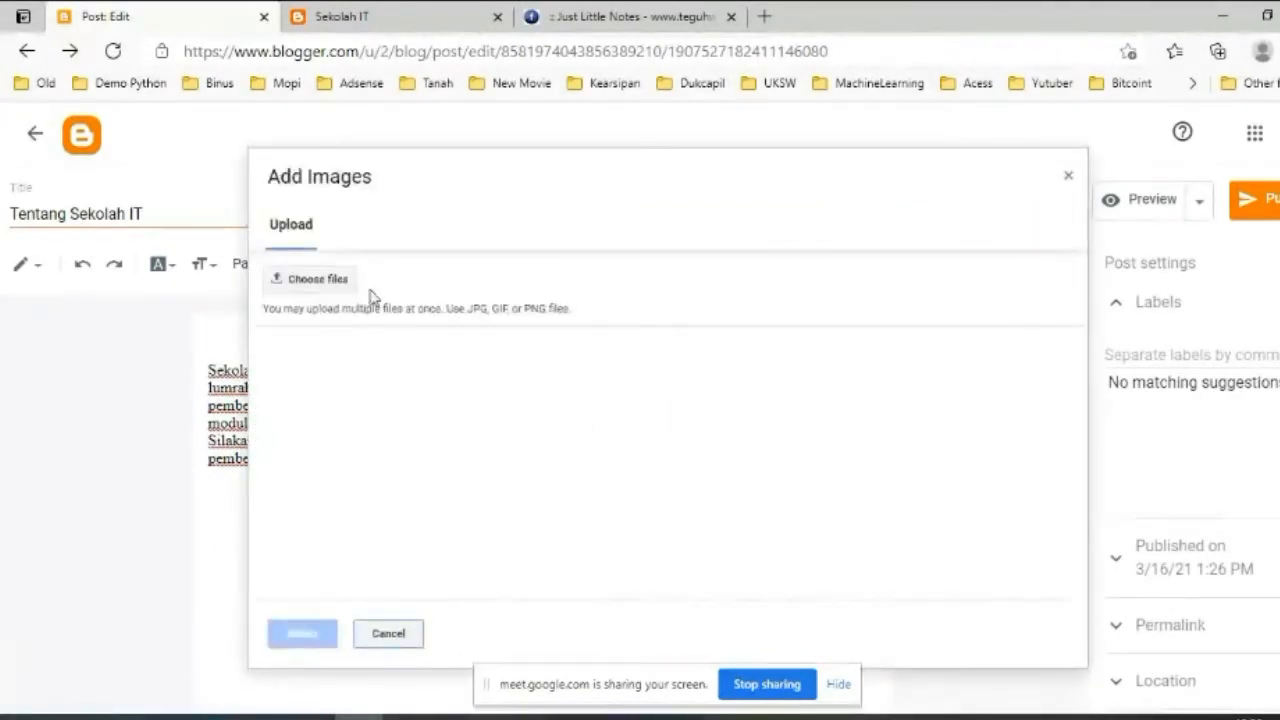
pyautogui.click(336, 284)
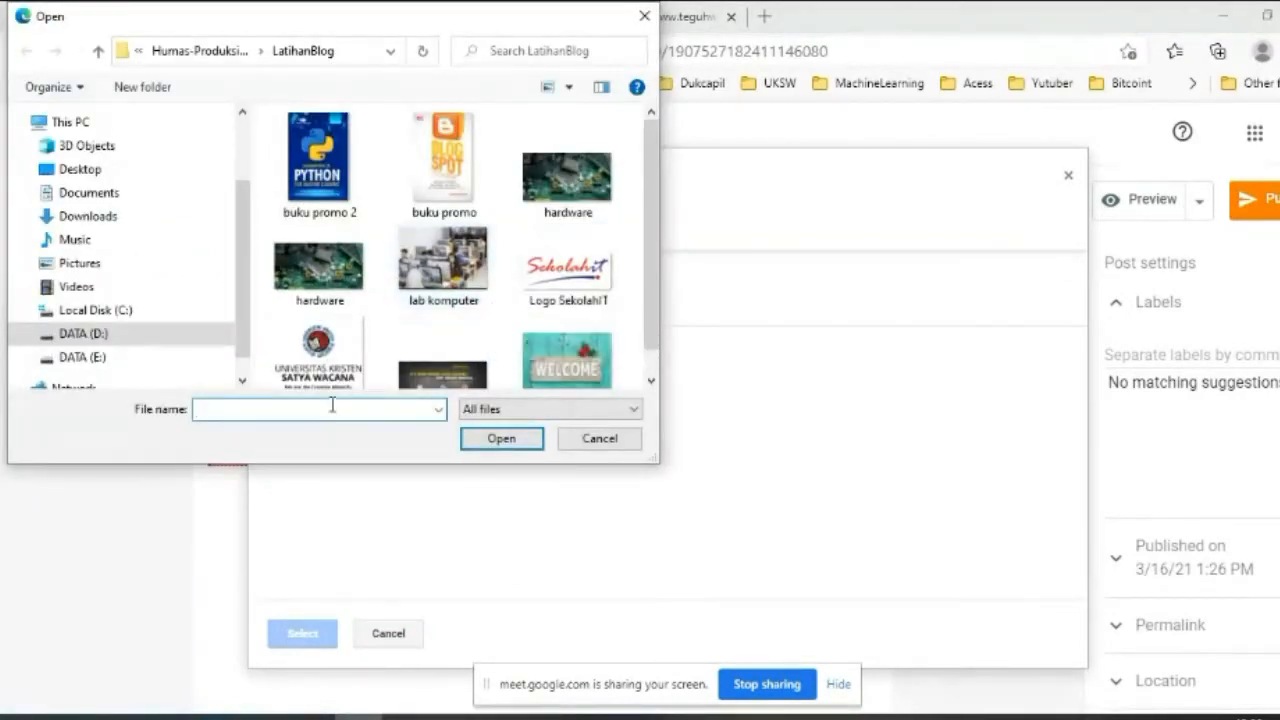
pyautogui.doubleClick(446, 276)
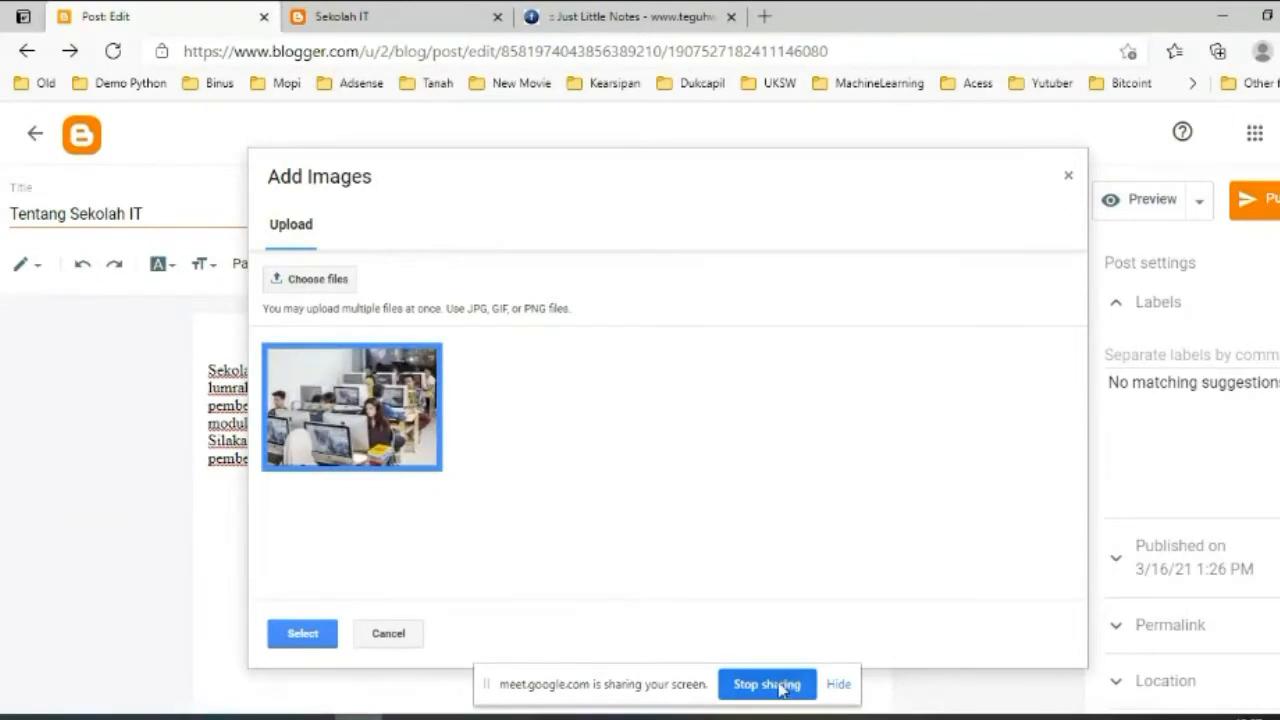
pyautogui.click(301, 632)
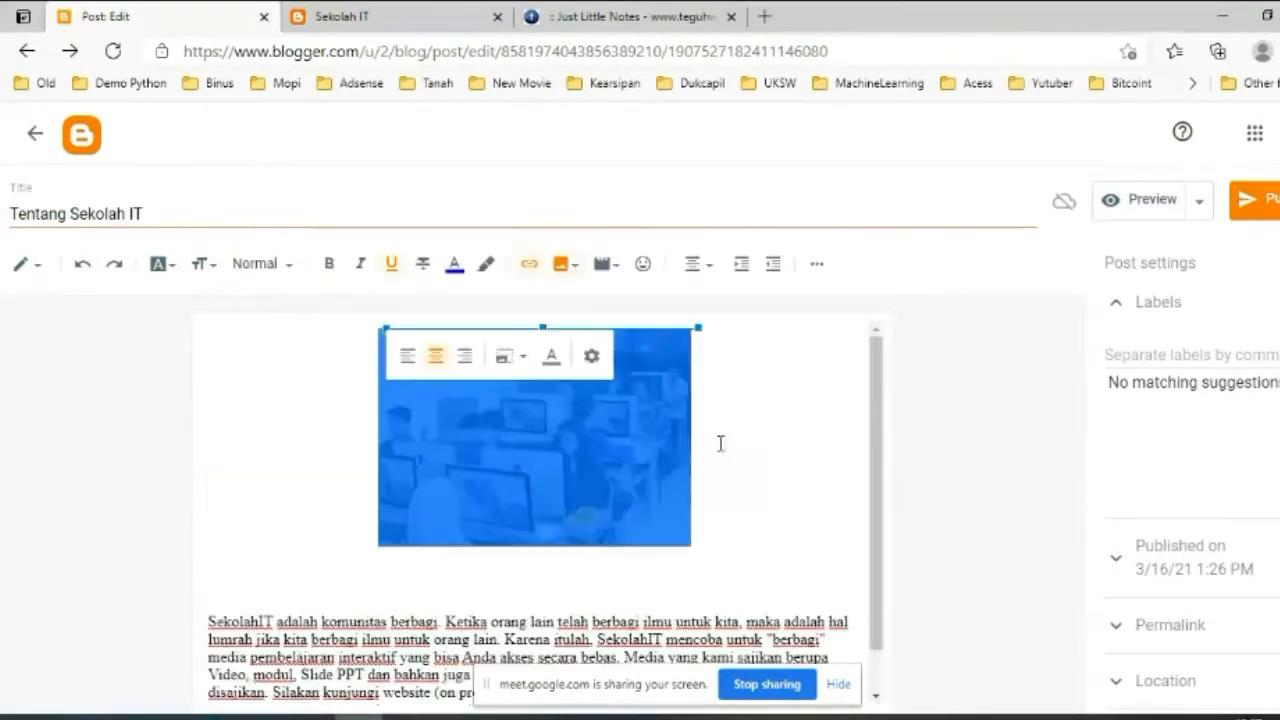
# Remove the empty lines between the lab photo and the paragraph, and enlarge the photo proportionally.
pyautogui.click(457, 586)
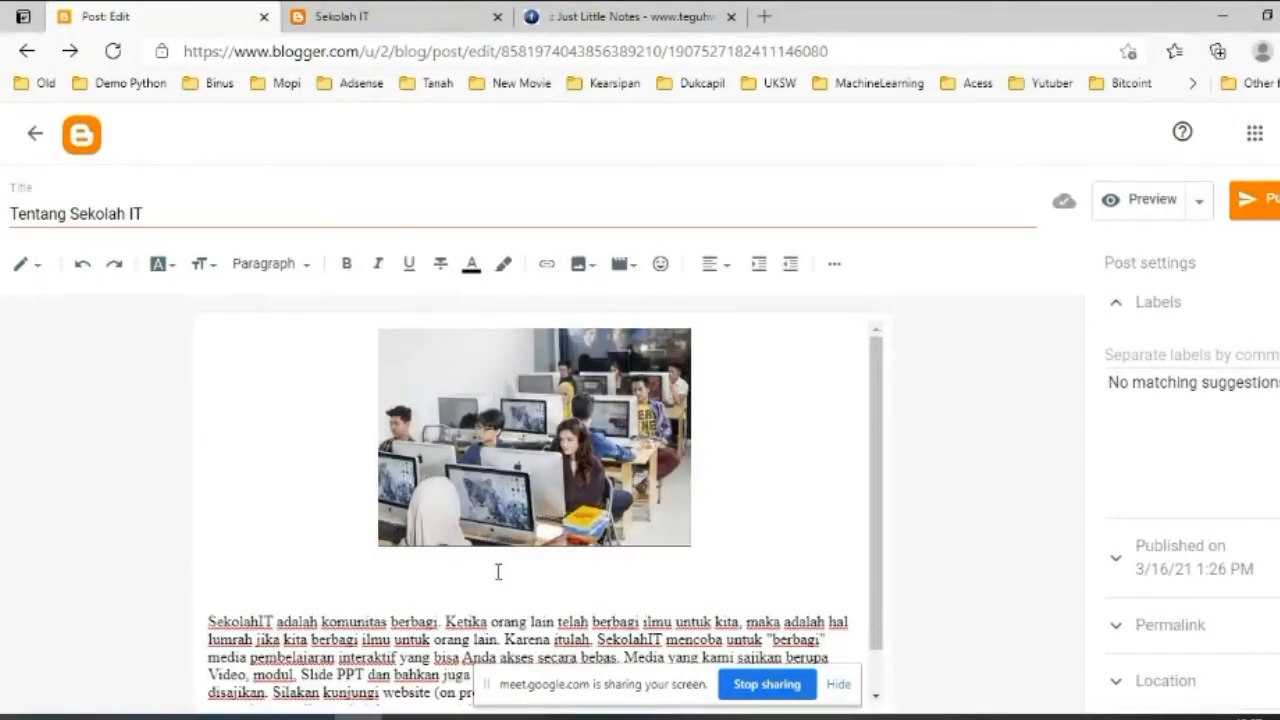
pyautogui.press('Delete')
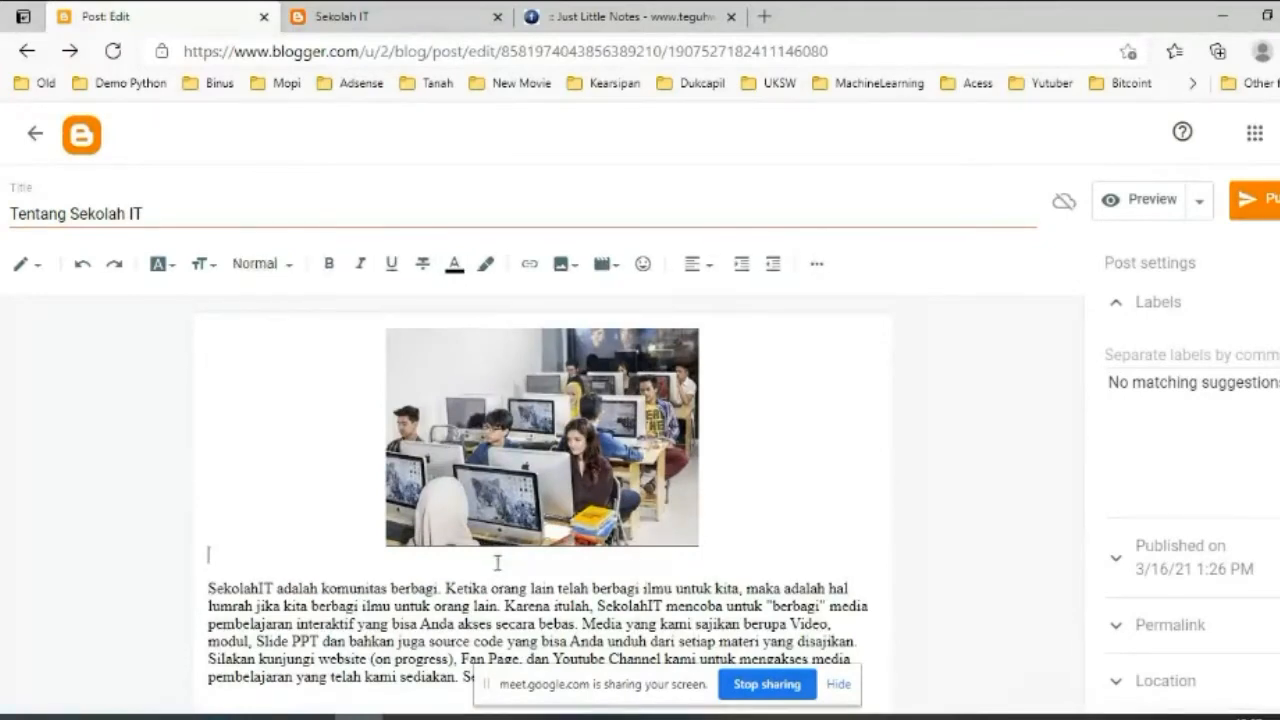
pyautogui.press('BackSpace')
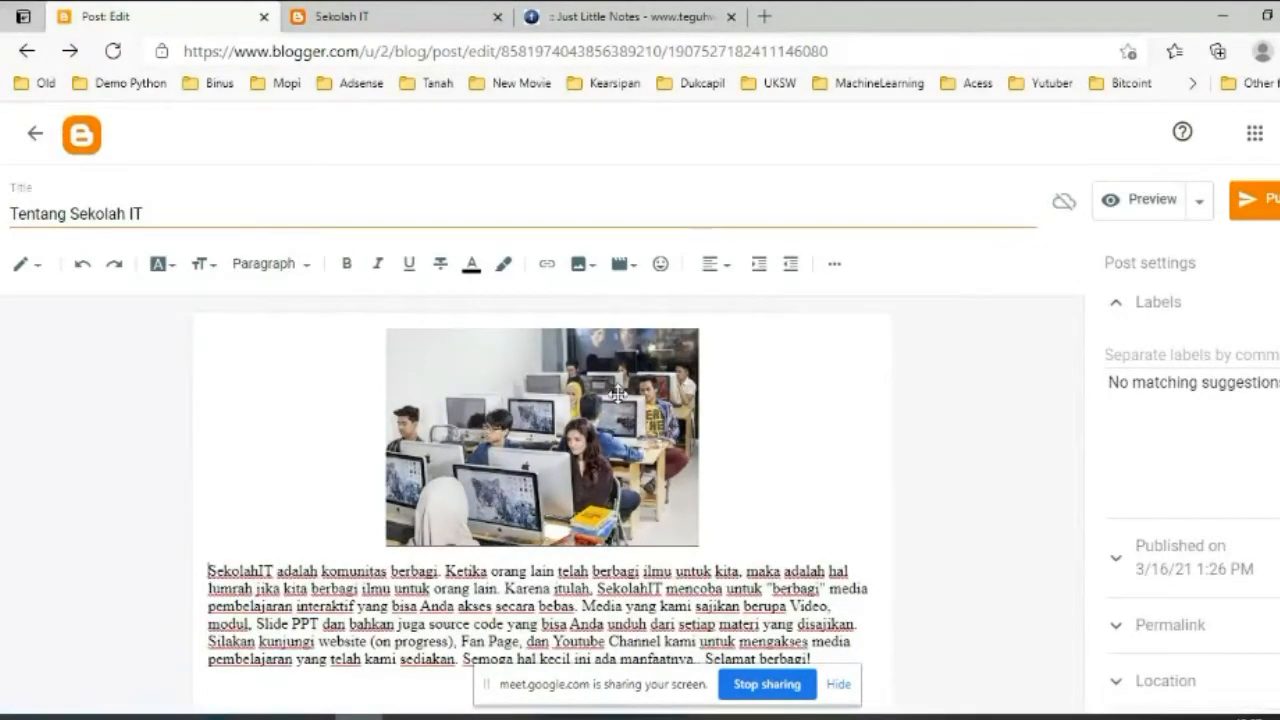
pyautogui.click(632, 497)
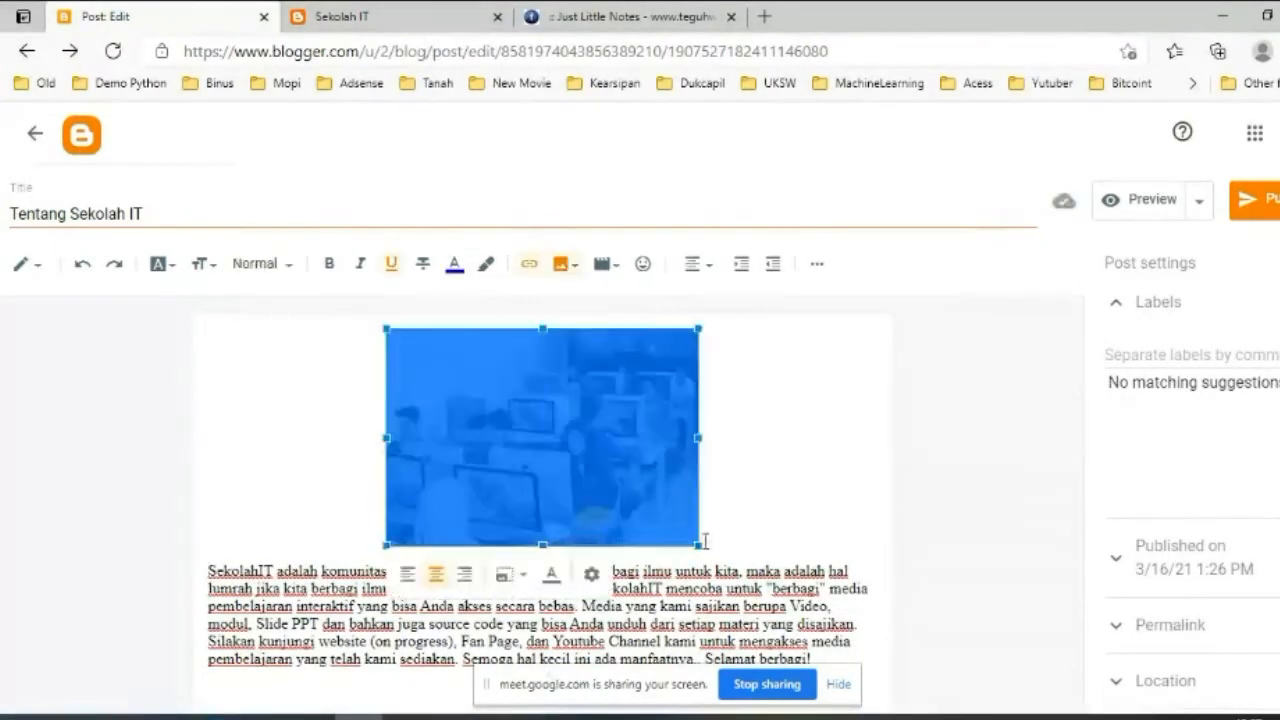
pyautogui.moveTo(692, 540); pyautogui.dragTo(791, 563)
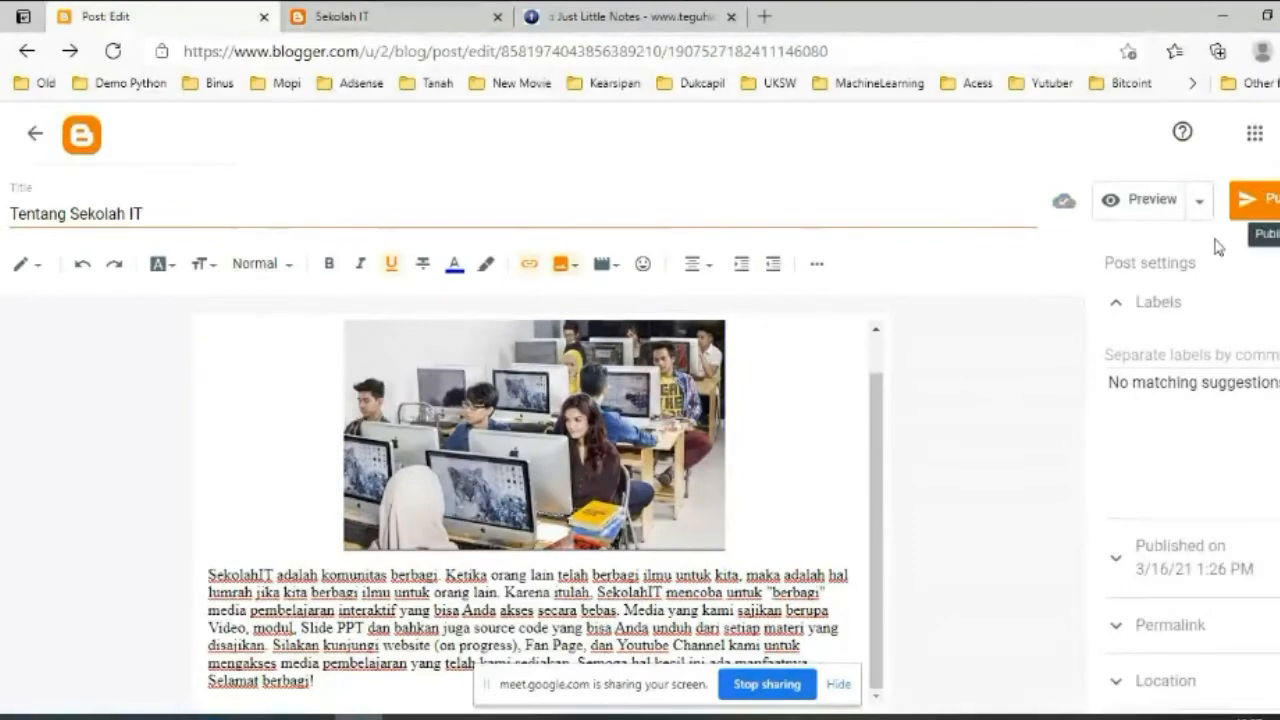
pyautogui.scroll(1, 730, 460)
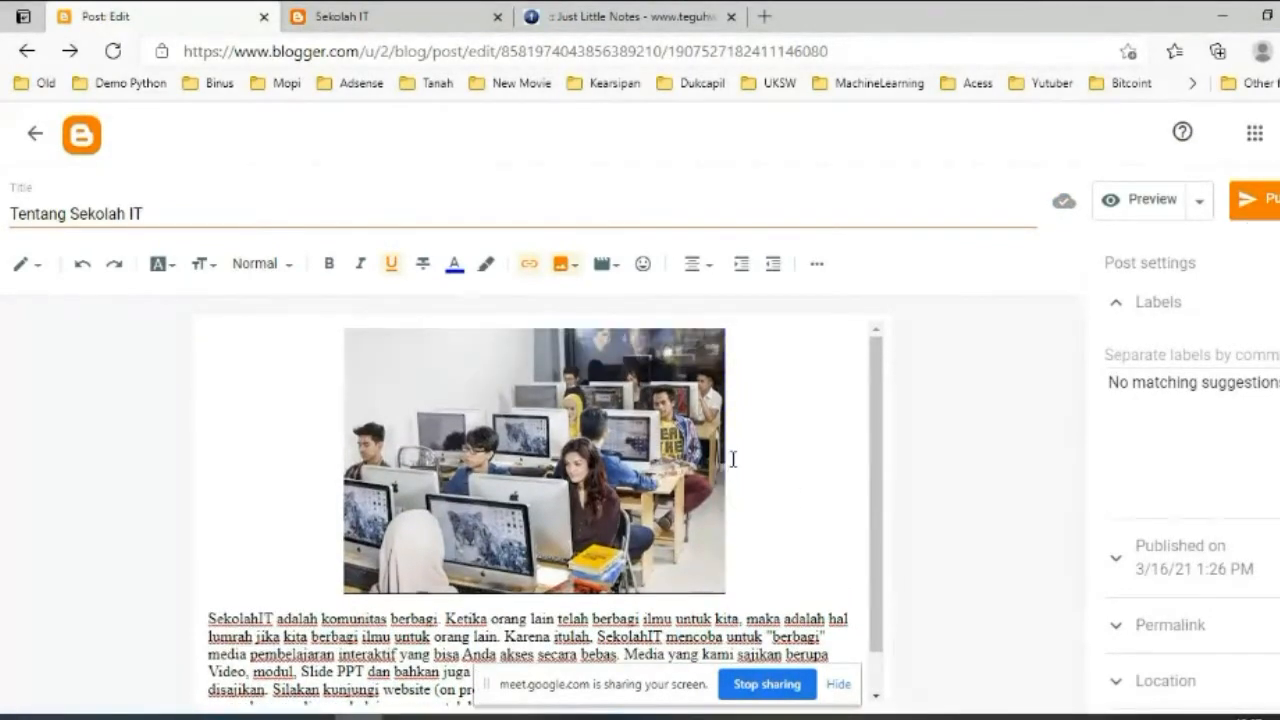
# Add the label "Tentang Kami" to the post and publish it to the blog.
pyautogui.click(1167, 309)
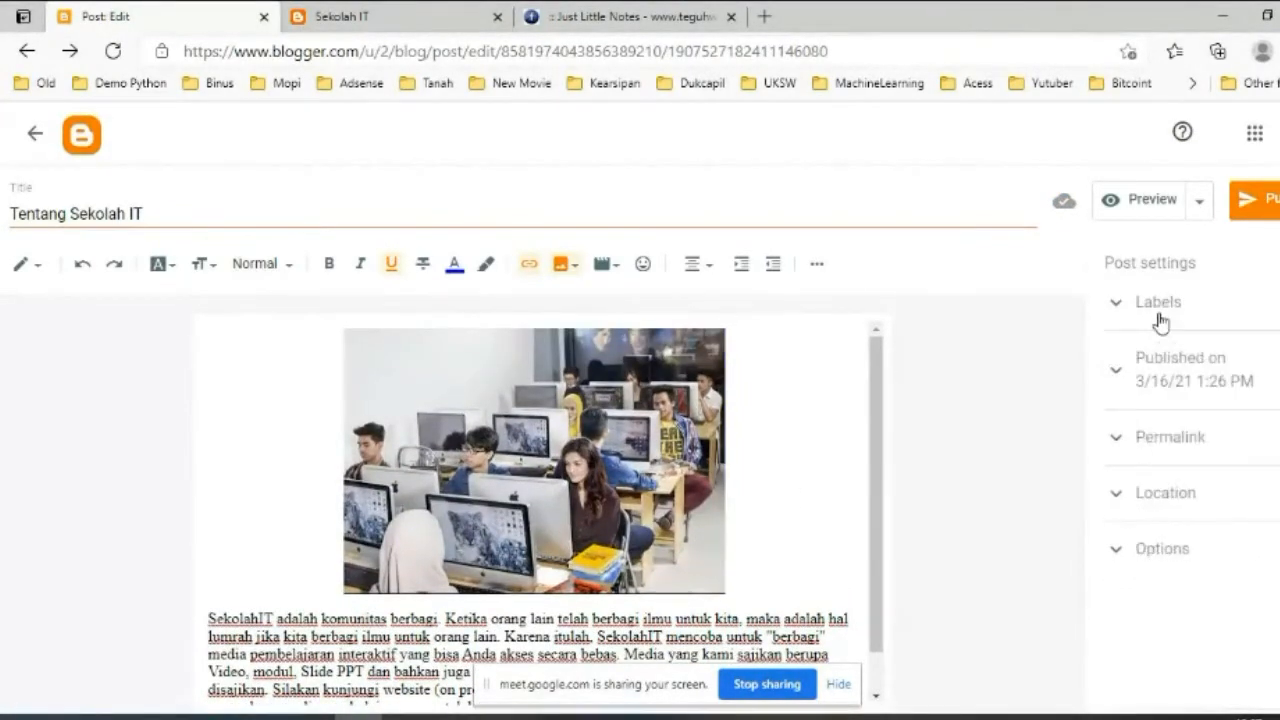
pyautogui.click(1167, 325)
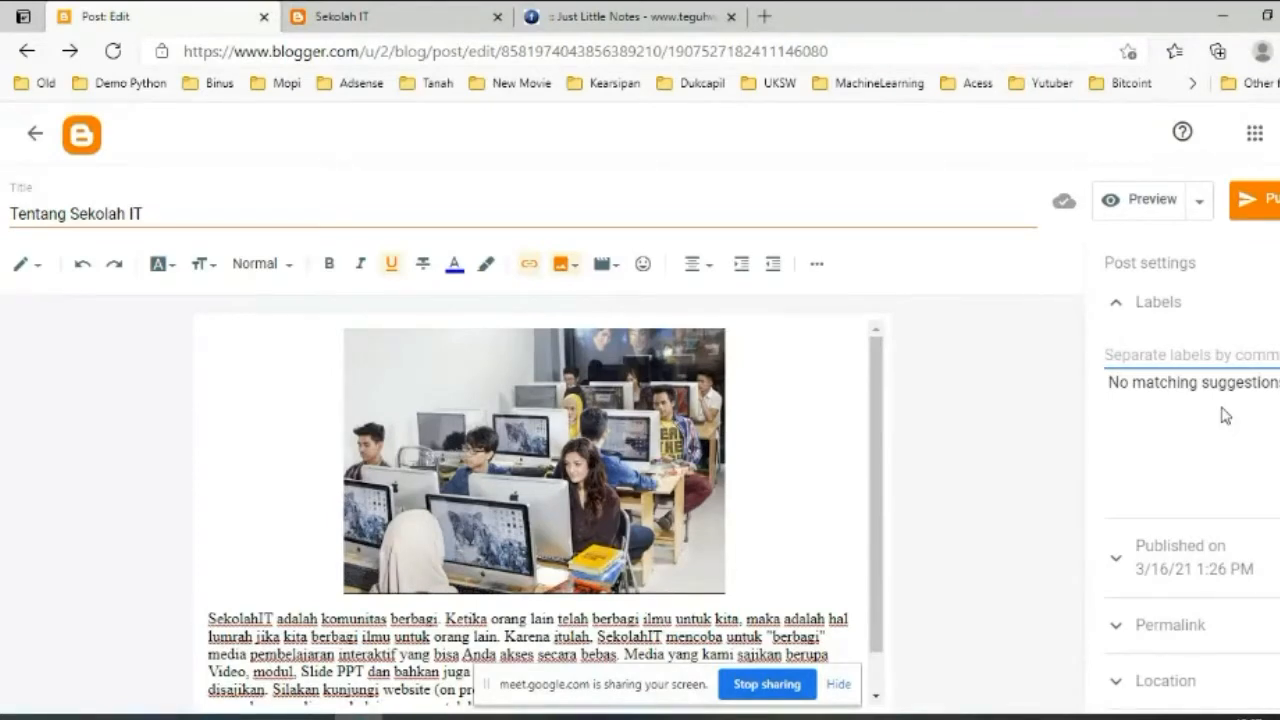
pyautogui.write('Tentang Kami')
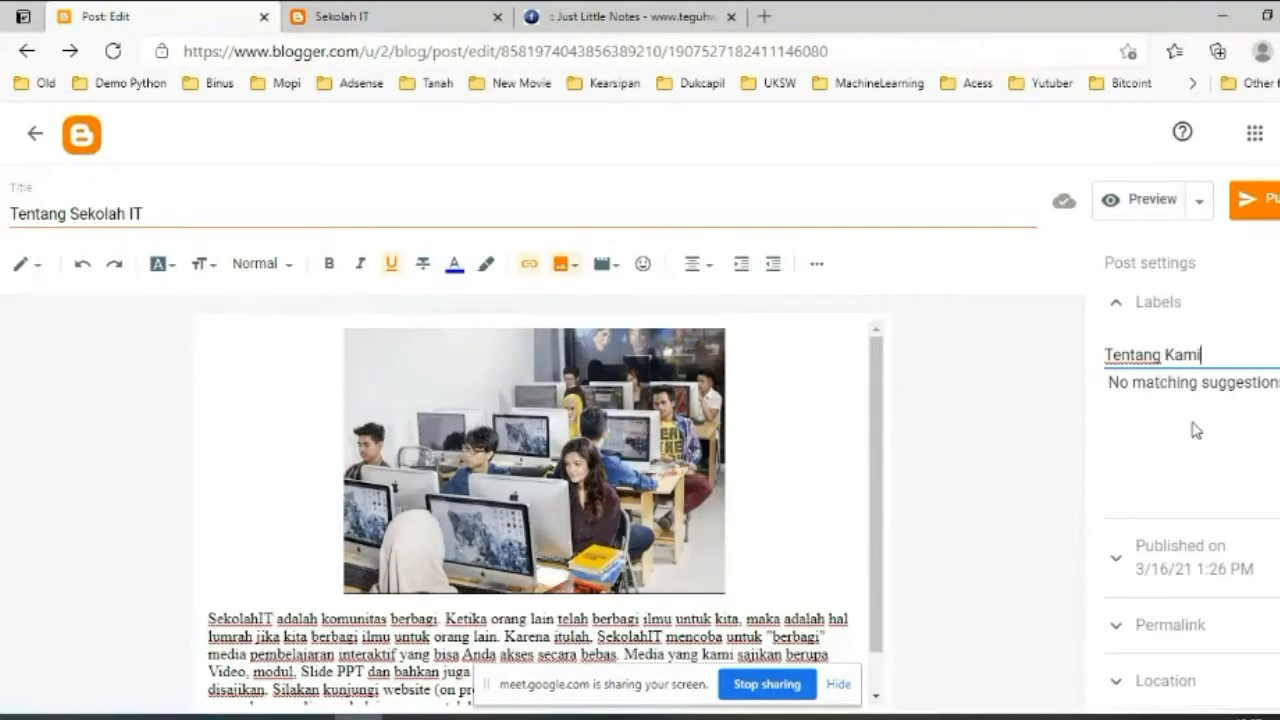
pyautogui.scroll(-1, 1158, 482)
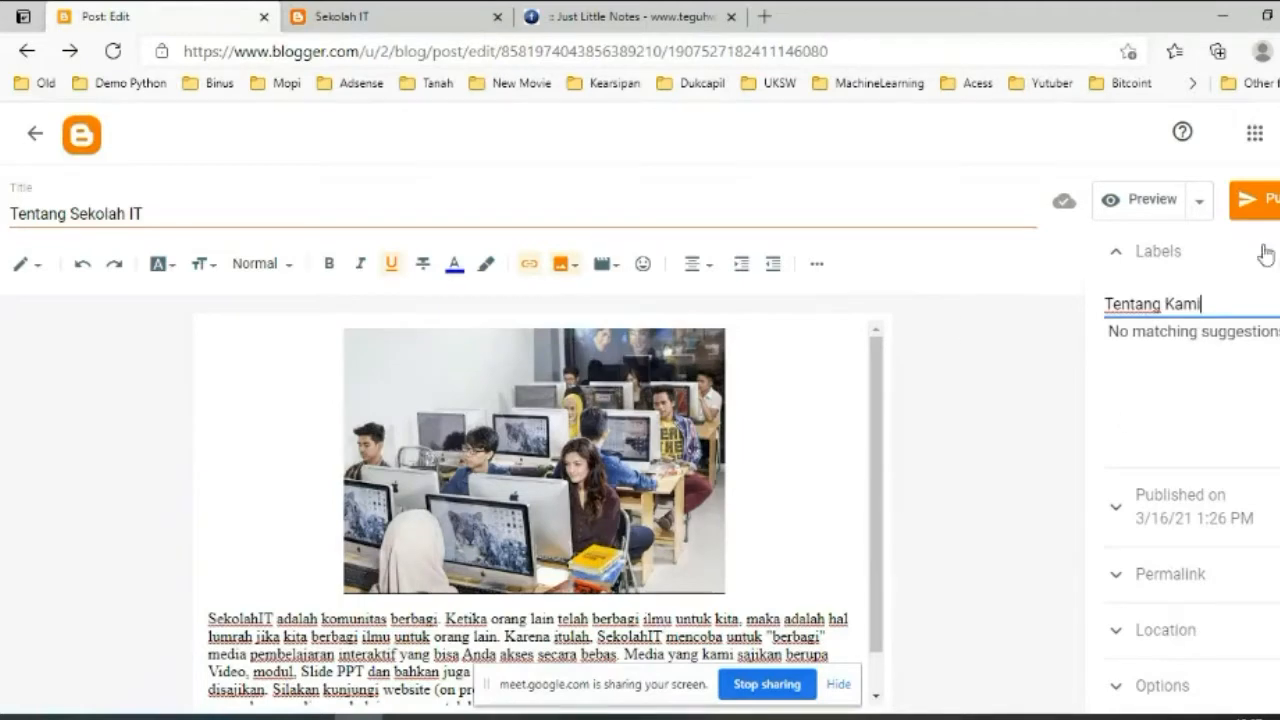
pyautogui.scroll(1, 1195, 485)
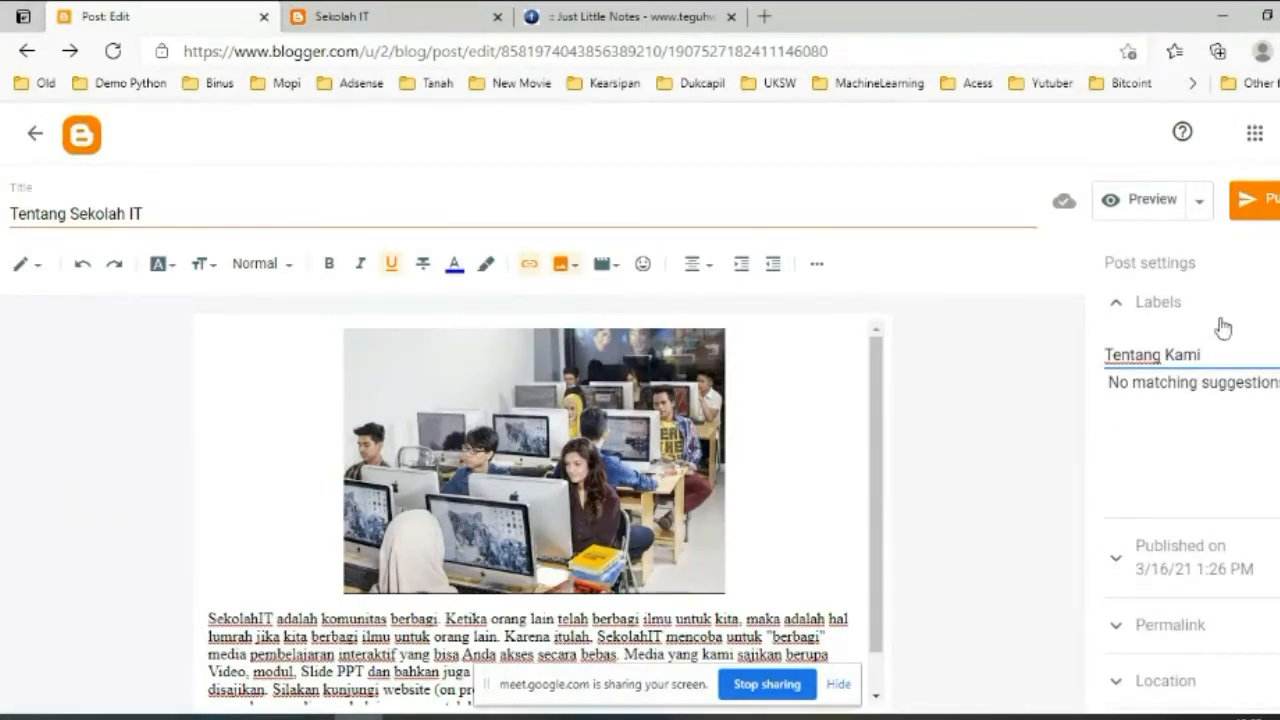
pyautogui.click(1249, 206)
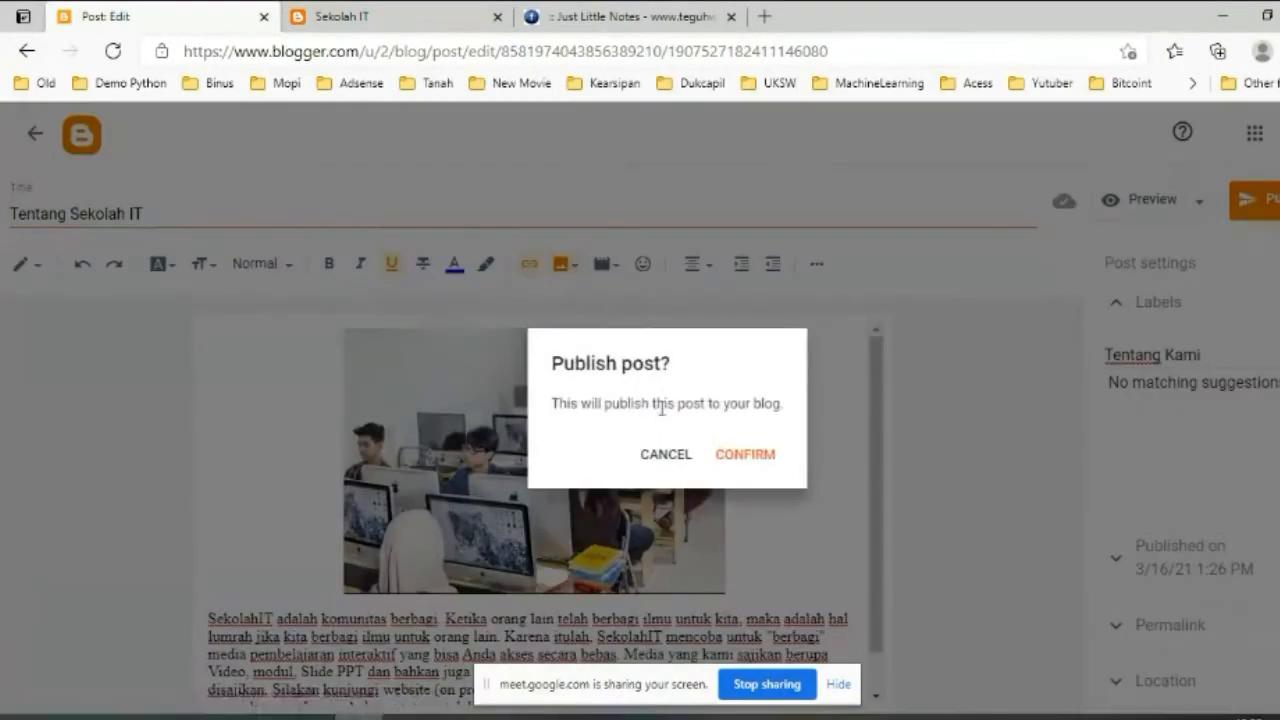
pyautogui.click(740, 455)
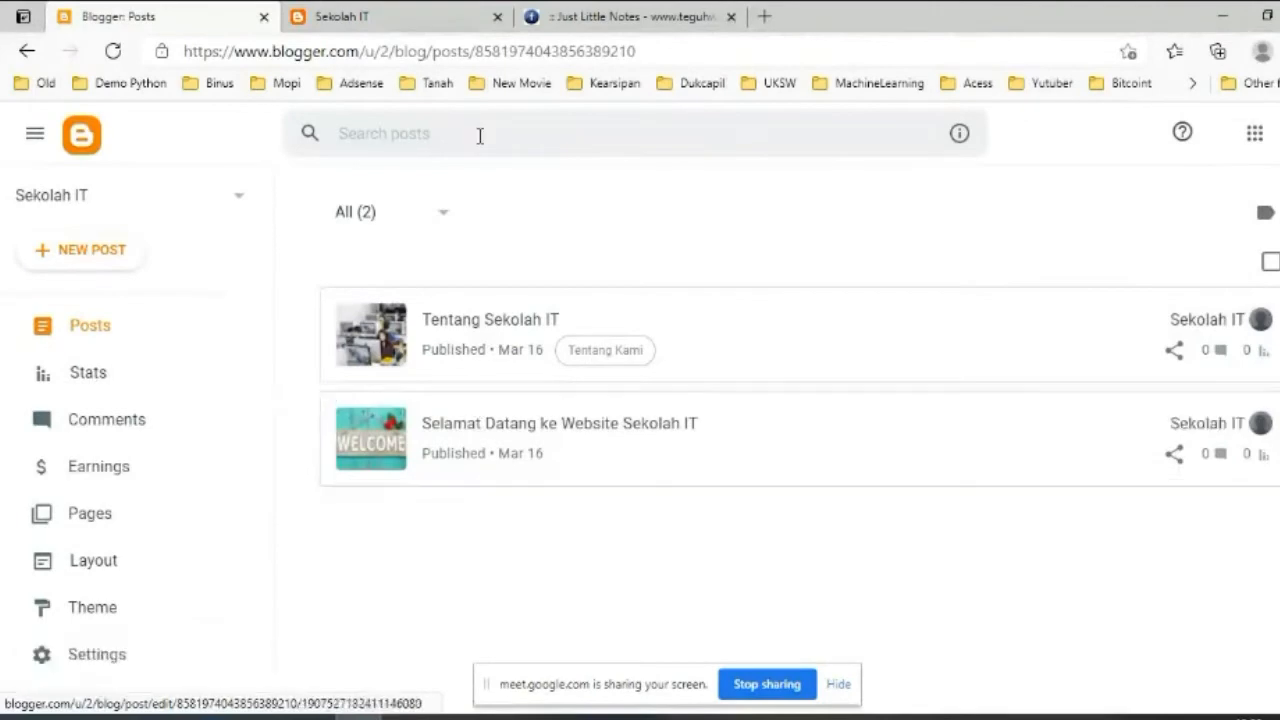
# Reload the blog's public home page and look through the "Tentang Sekolah IT" post and the older welcome post.
pyautogui.click(378, 22)
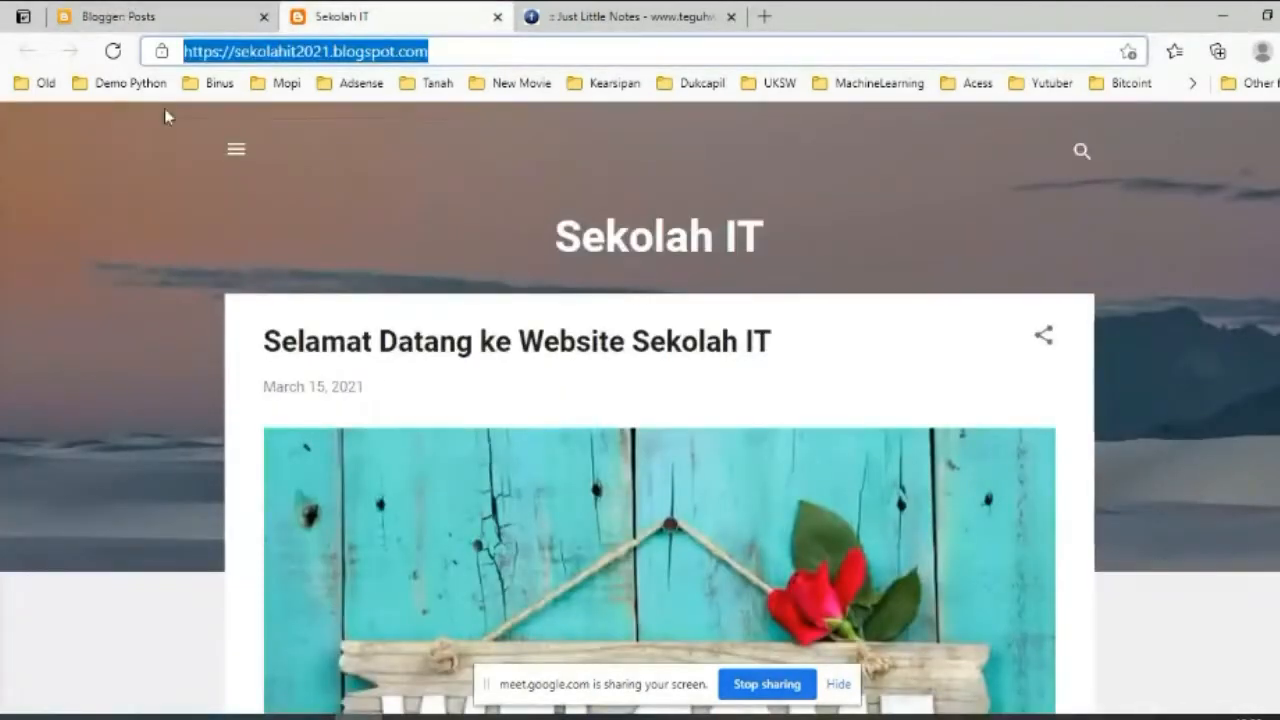
pyautogui.click(113, 51)
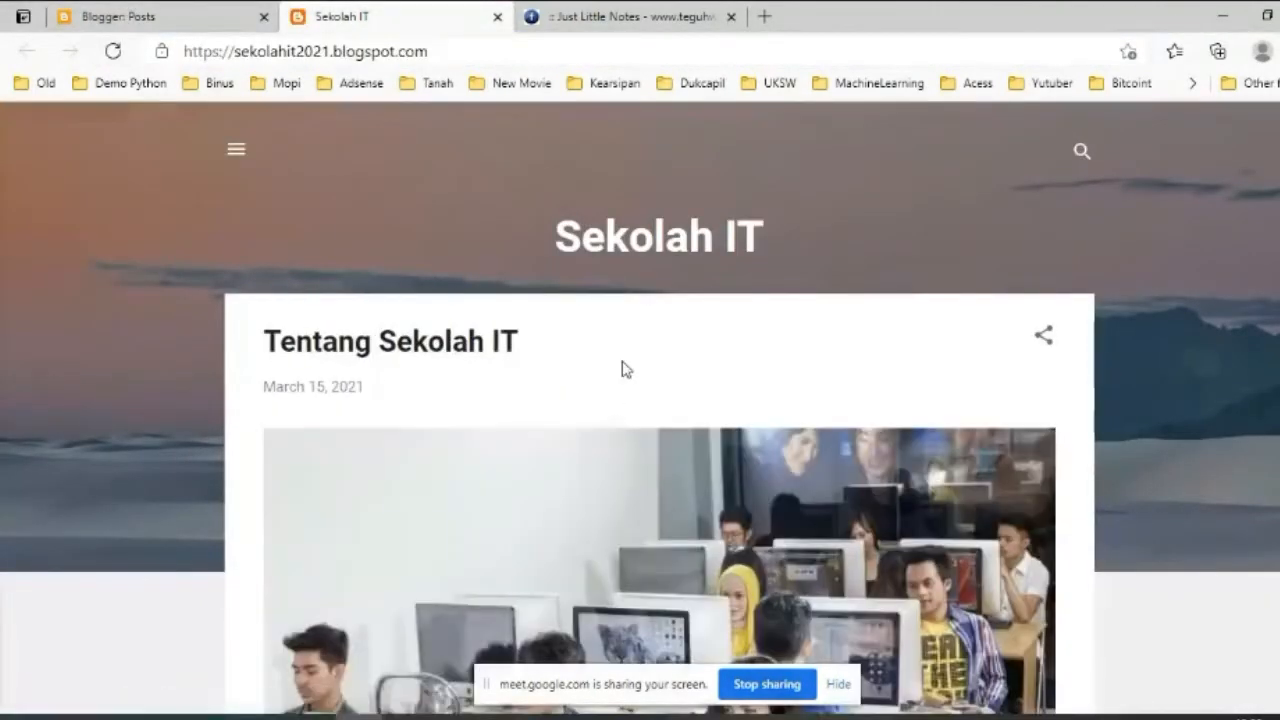
pyautogui.scroll(-1, 620, 345)
pyautogui.scroll(-3, 600, 309)
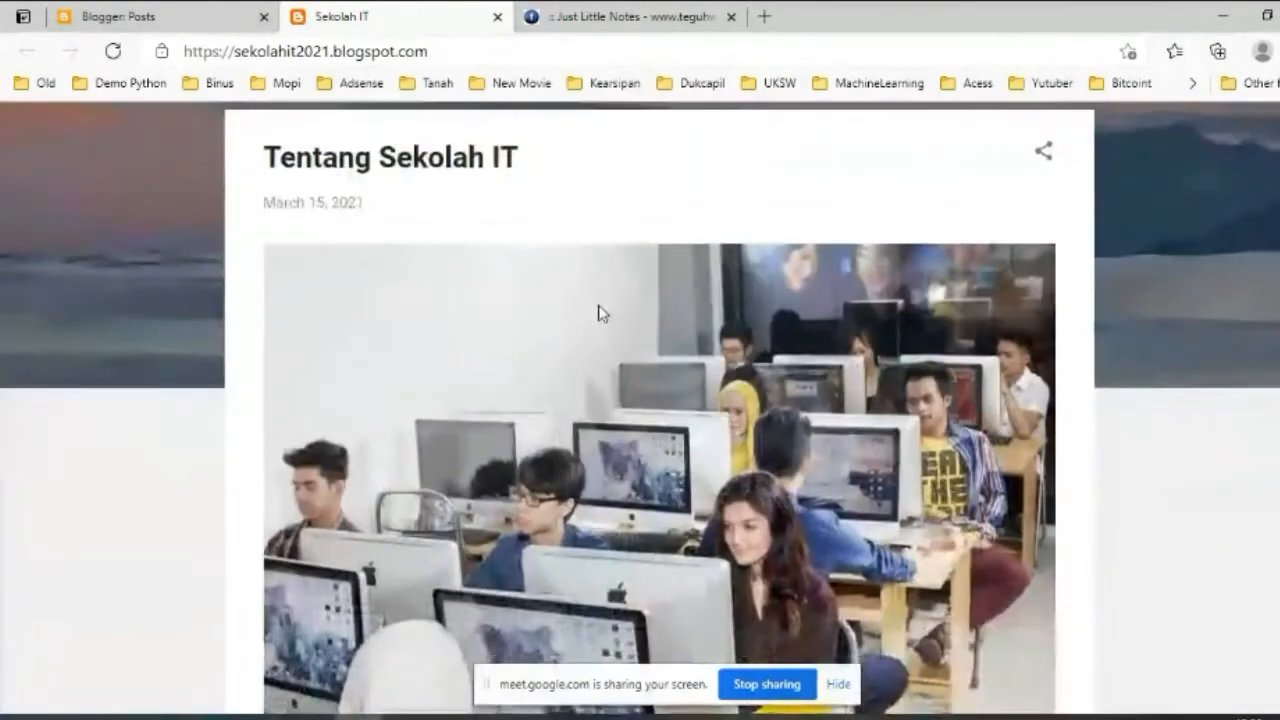
pyautogui.scroll(5, 600, 310)
pyautogui.scroll(-8, 600, 313)
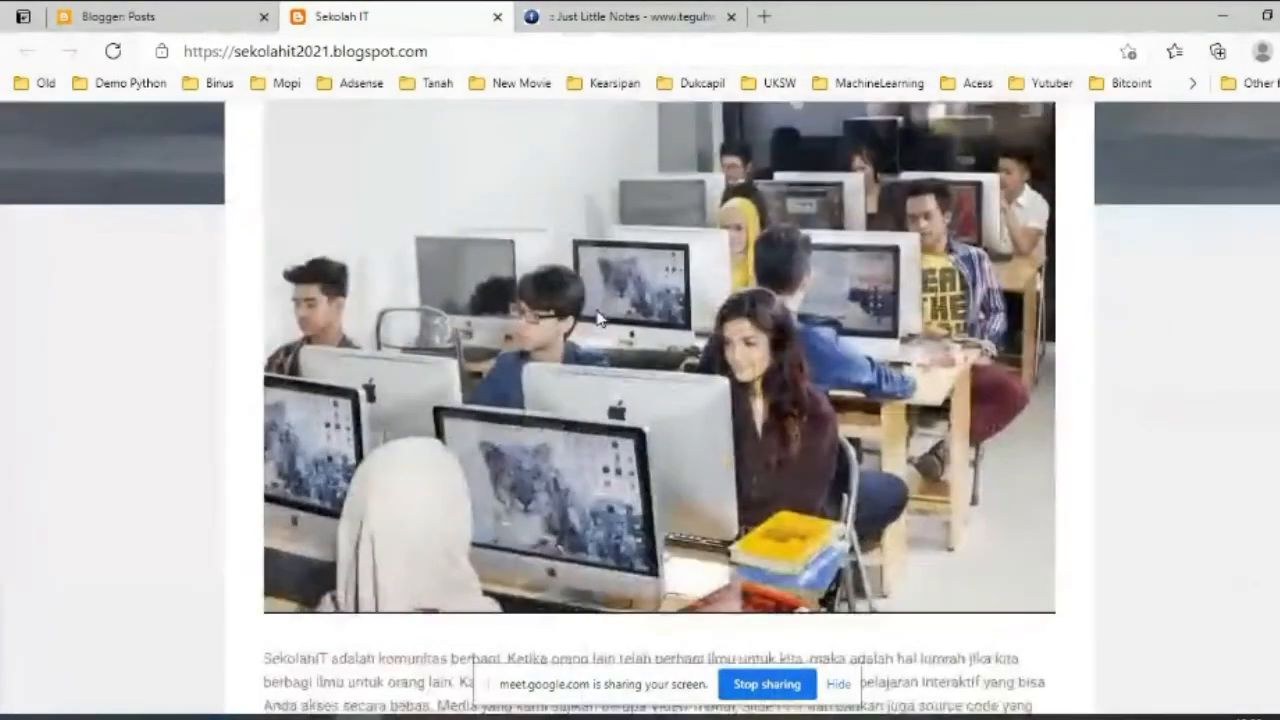
pyautogui.scroll(-4, 522, 390)
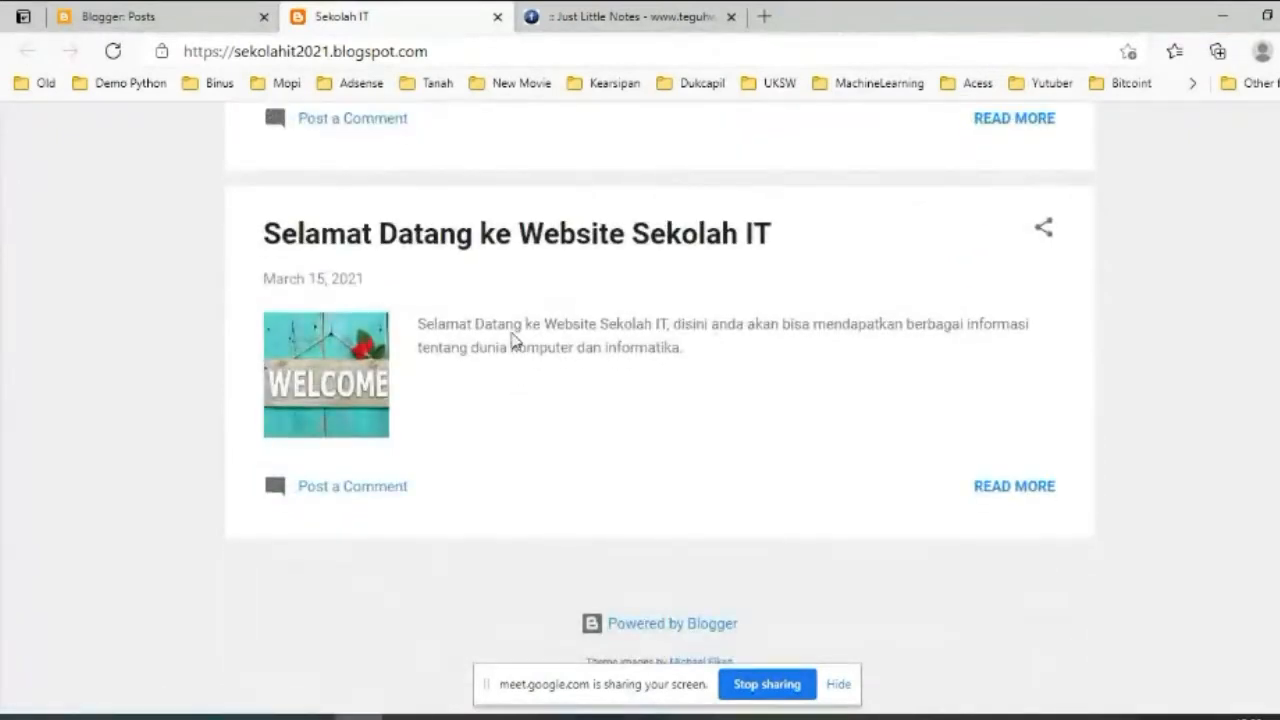
pyautogui.scroll(1, 511, 334)
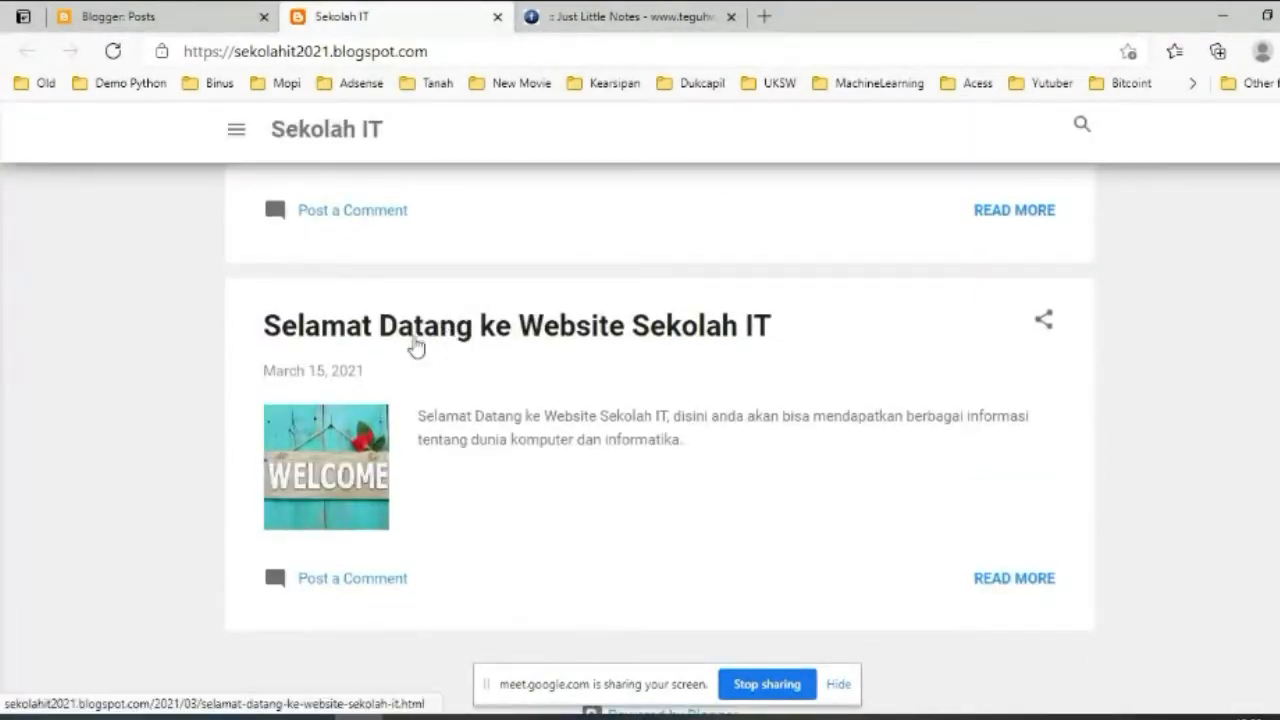
pyautogui.scroll(2, 512, 516)
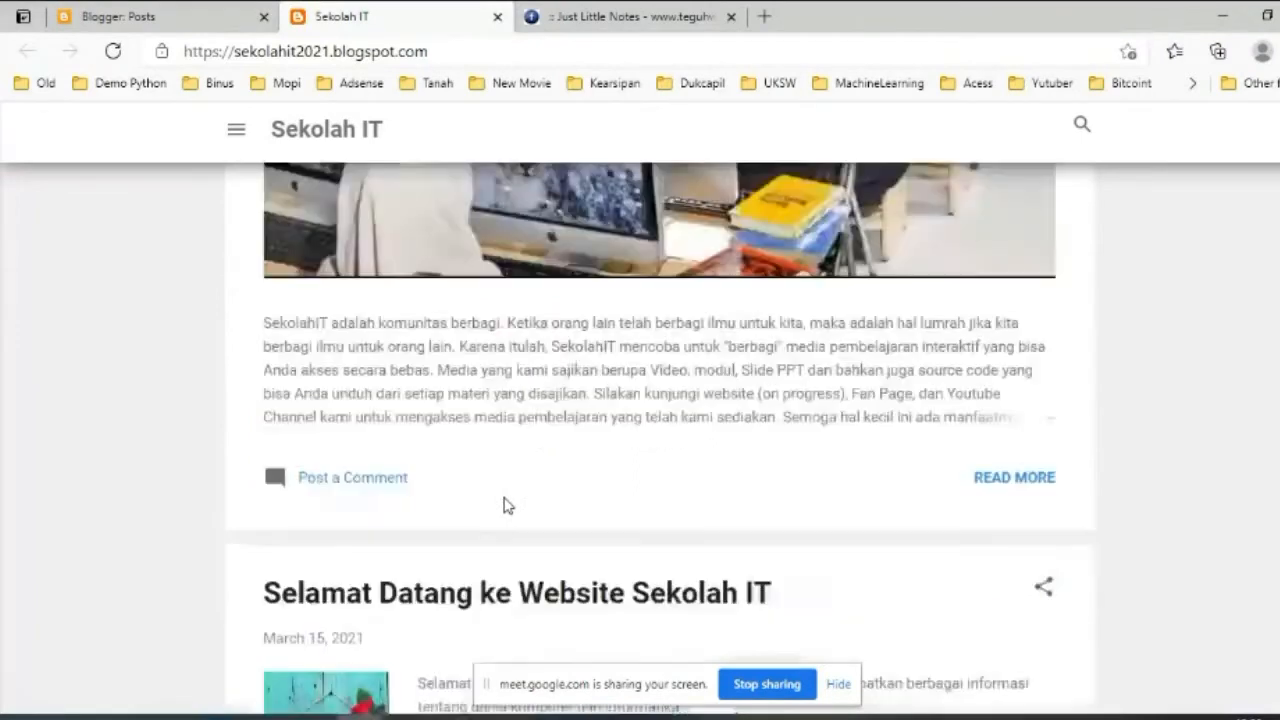
# Open the blog's statistics in Blogger and reload them to check the overall view counts.
pyautogui.click(120, 16)
pyautogui.click(112, 380)
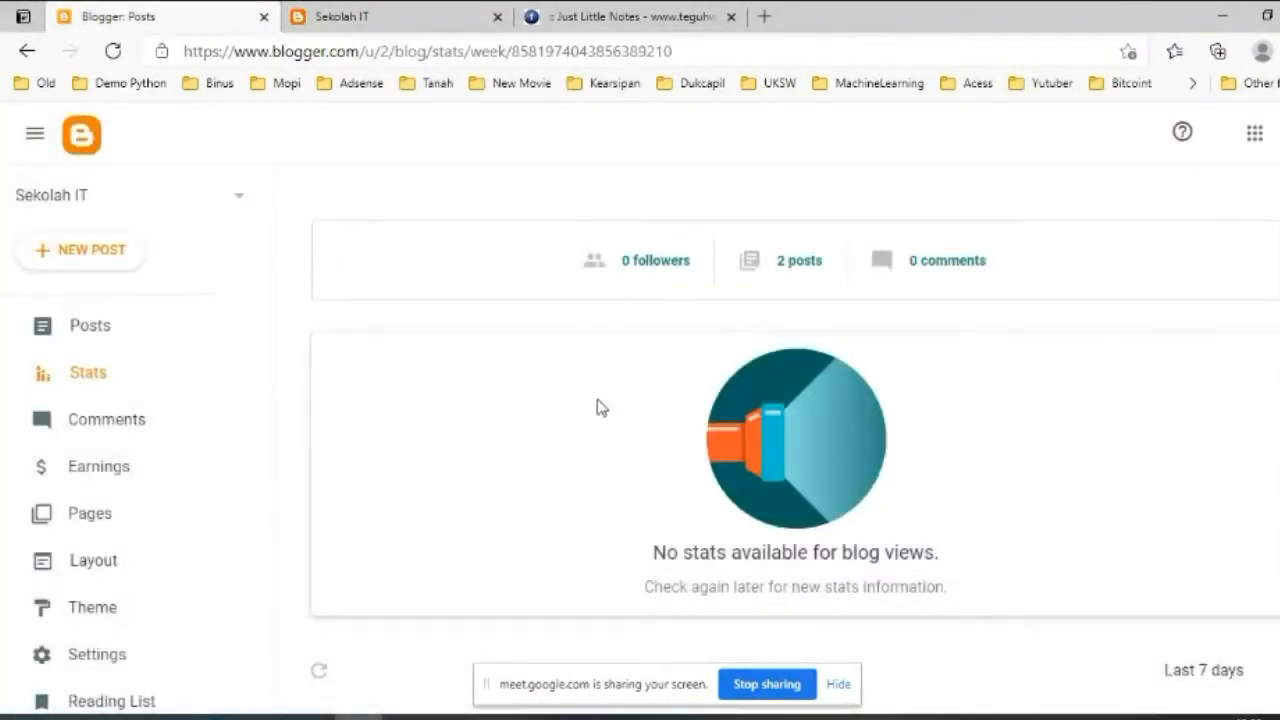
pyautogui.scroll(-2, 598, 408)
pyautogui.scroll(2, 585, 392)
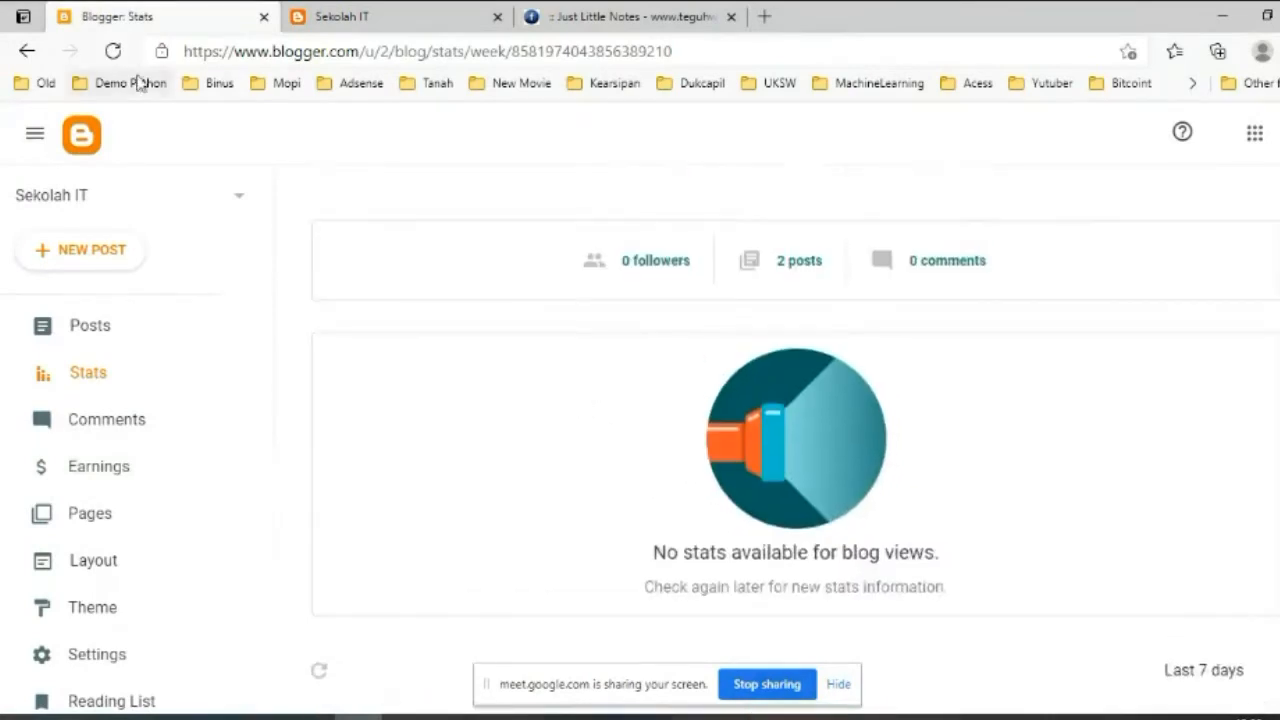
pyautogui.click(113, 50)
pyautogui.scroll(-2, 709, 449)
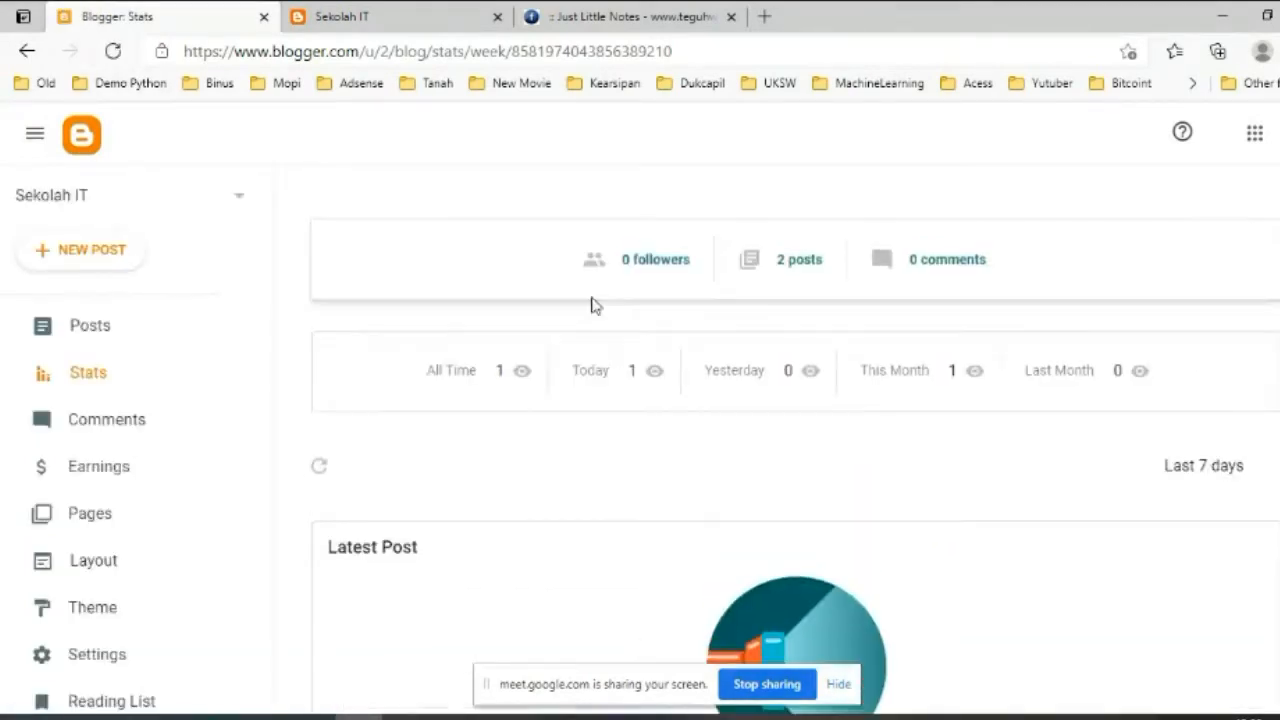
pyautogui.click(500, 373)
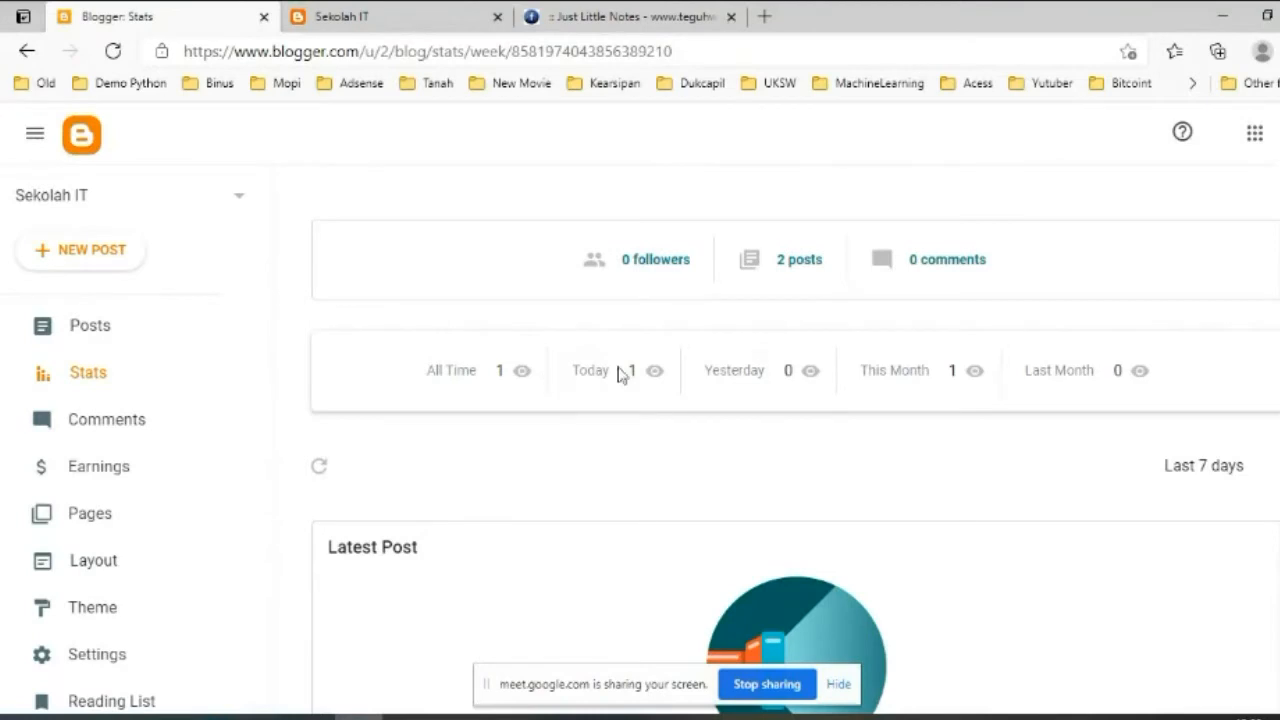
# Examine the latest-post section, the views chart at 16 Mar and the posts section of the blog statistics.
pyautogui.scroll(-2, 645, 436)
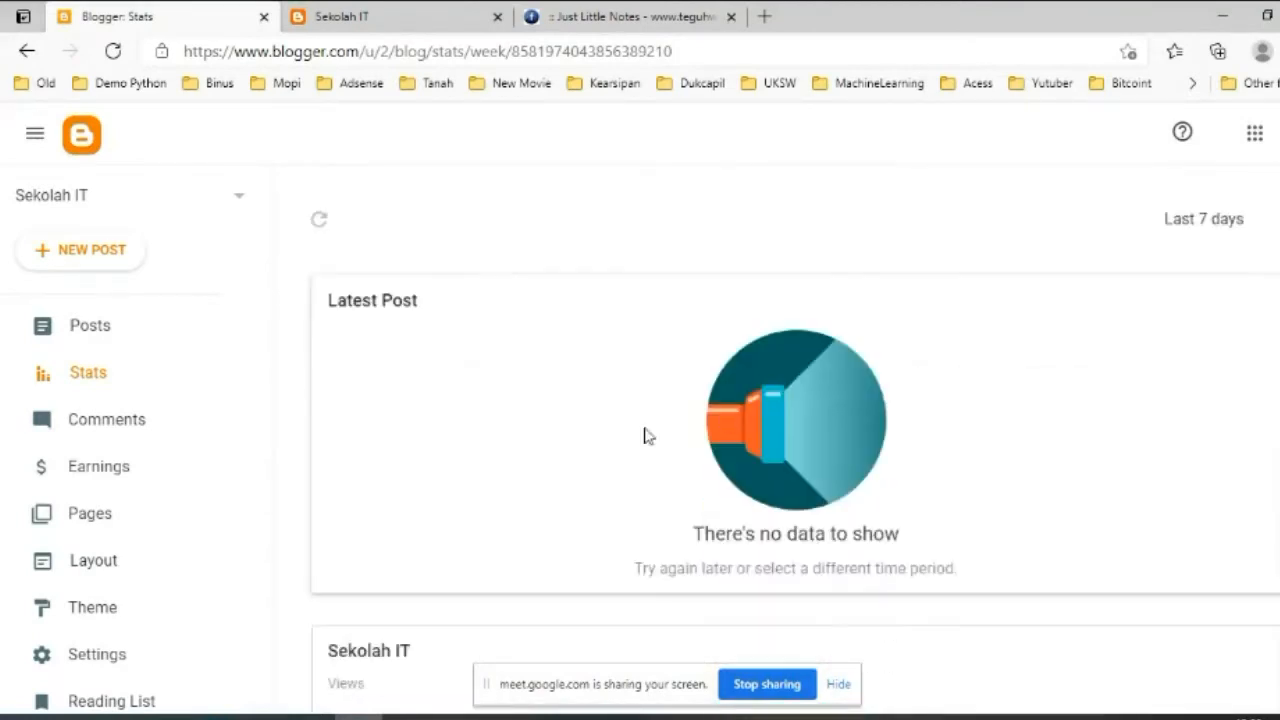
pyautogui.scroll(-2, 690, 392)
pyautogui.scroll(-2, 560, 447)
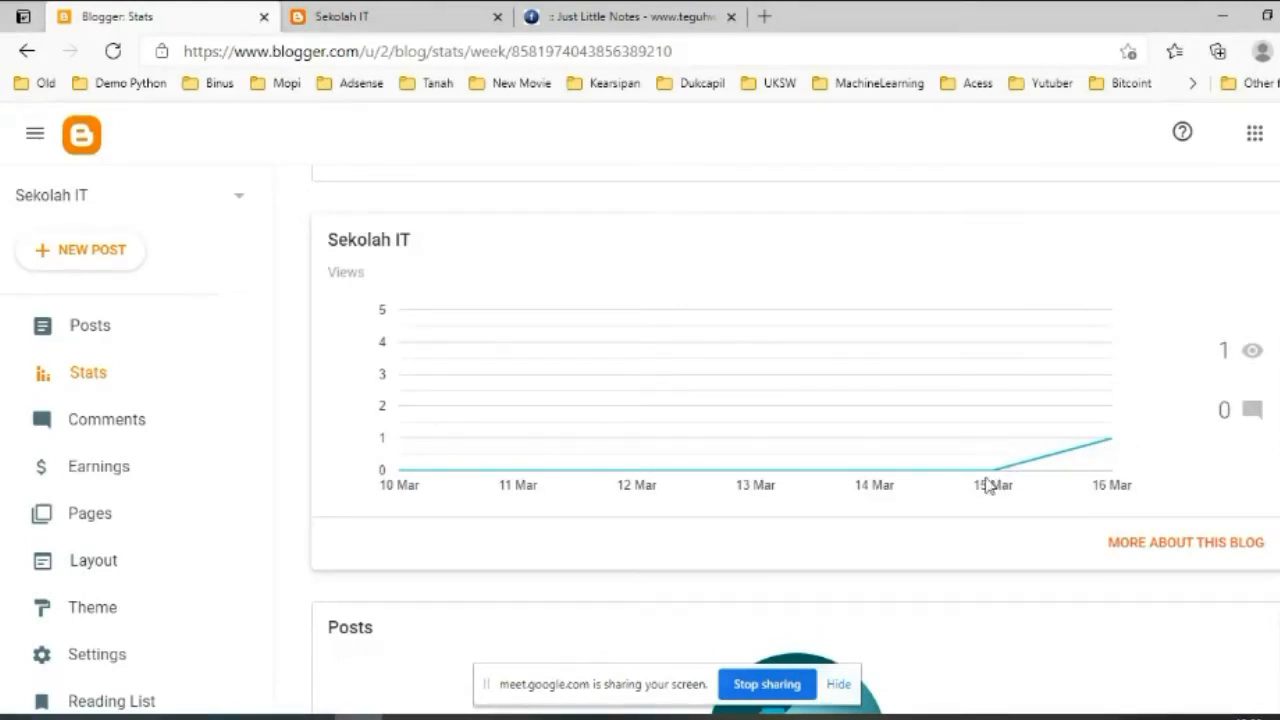
pyautogui.moveTo(1109, 449)
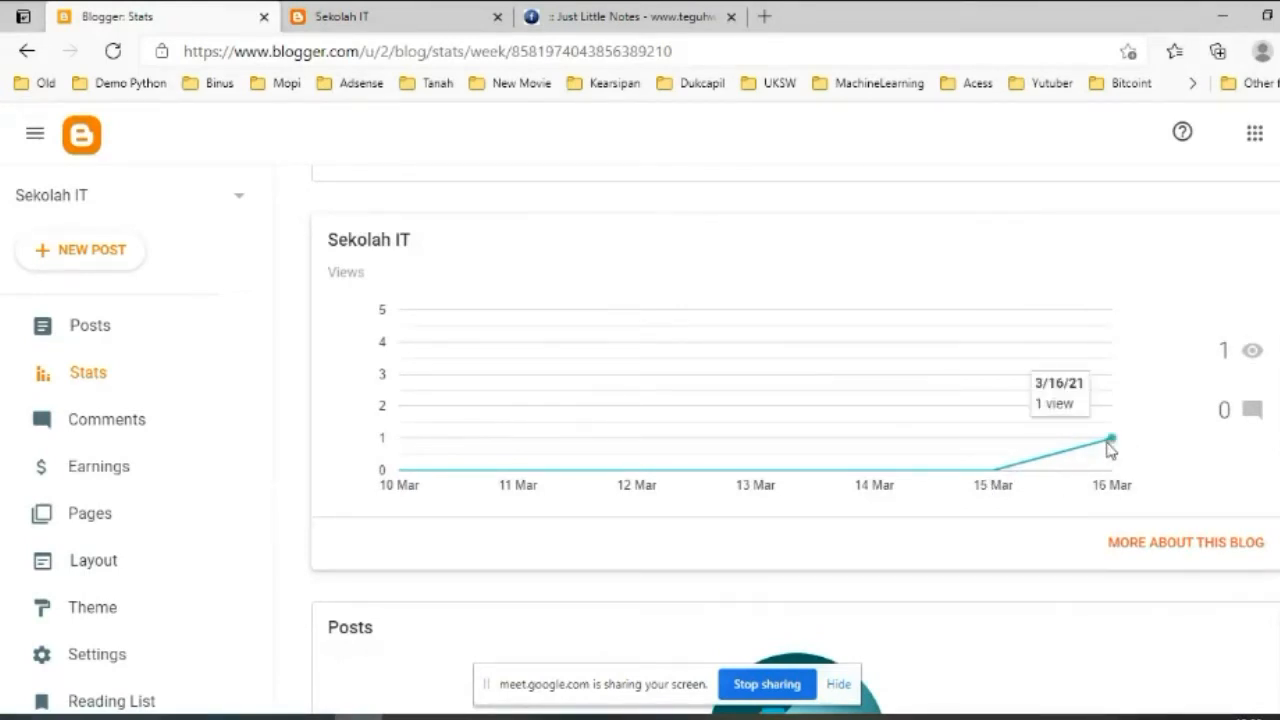
pyautogui.scroll(-8, 754, 459)
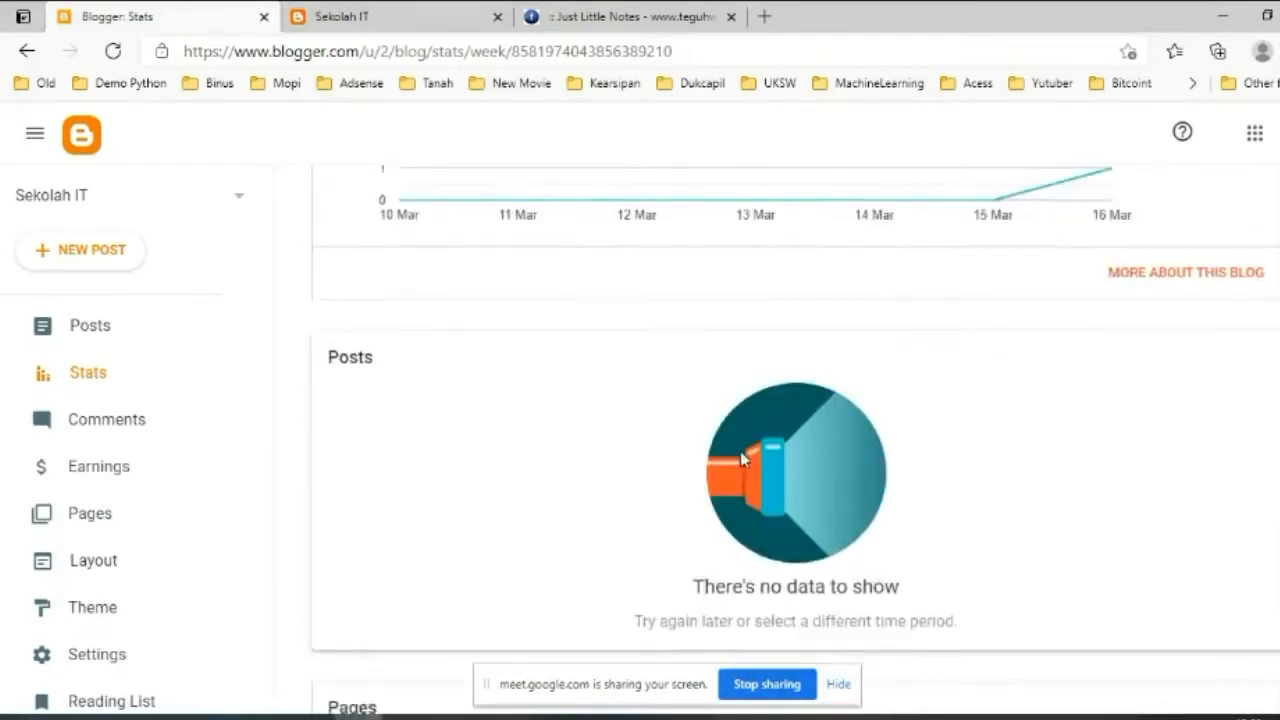
pyautogui.scroll(8, 720, 488)
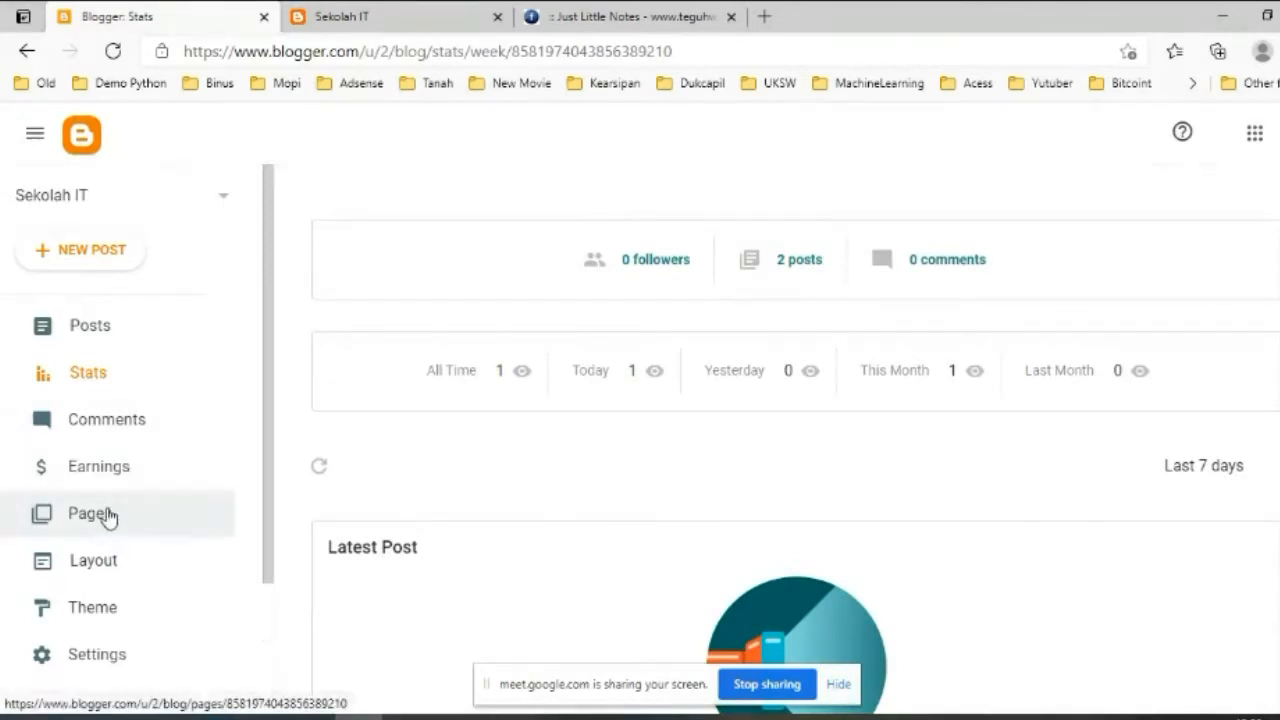
# Open the blog's theme gallery and look over the current theme and the Contempo variants.
pyautogui.scroll(-3, 110, 515)
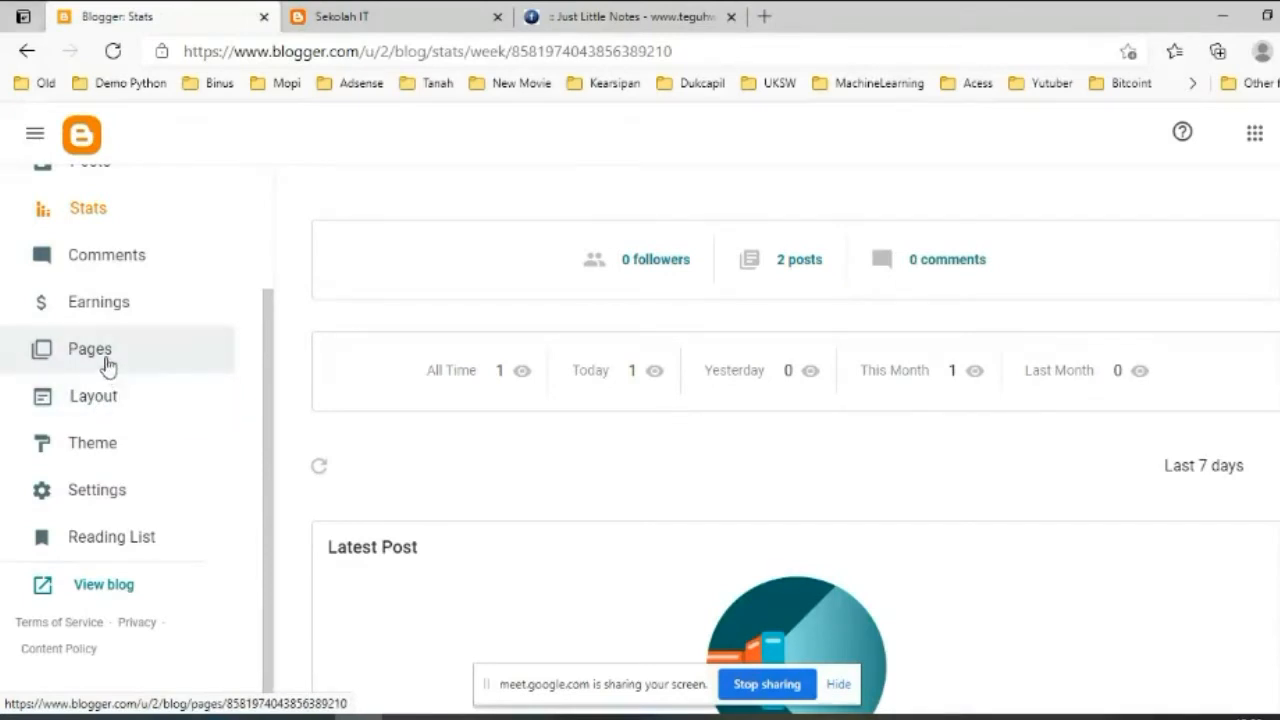
pyautogui.click(103, 443)
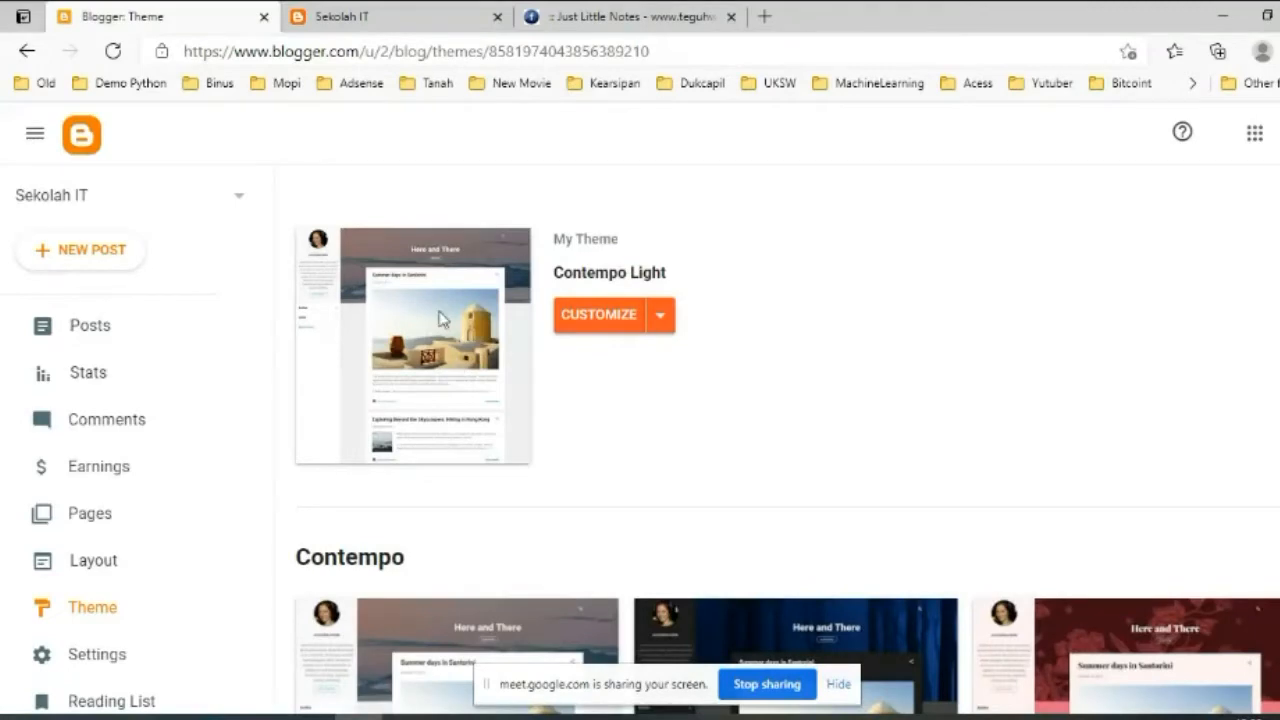
pyautogui.scroll(-5, 443, 318)
pyautogui.scroll(-5, 530, 345)
pyautogui.scroll(6, 530, 345)
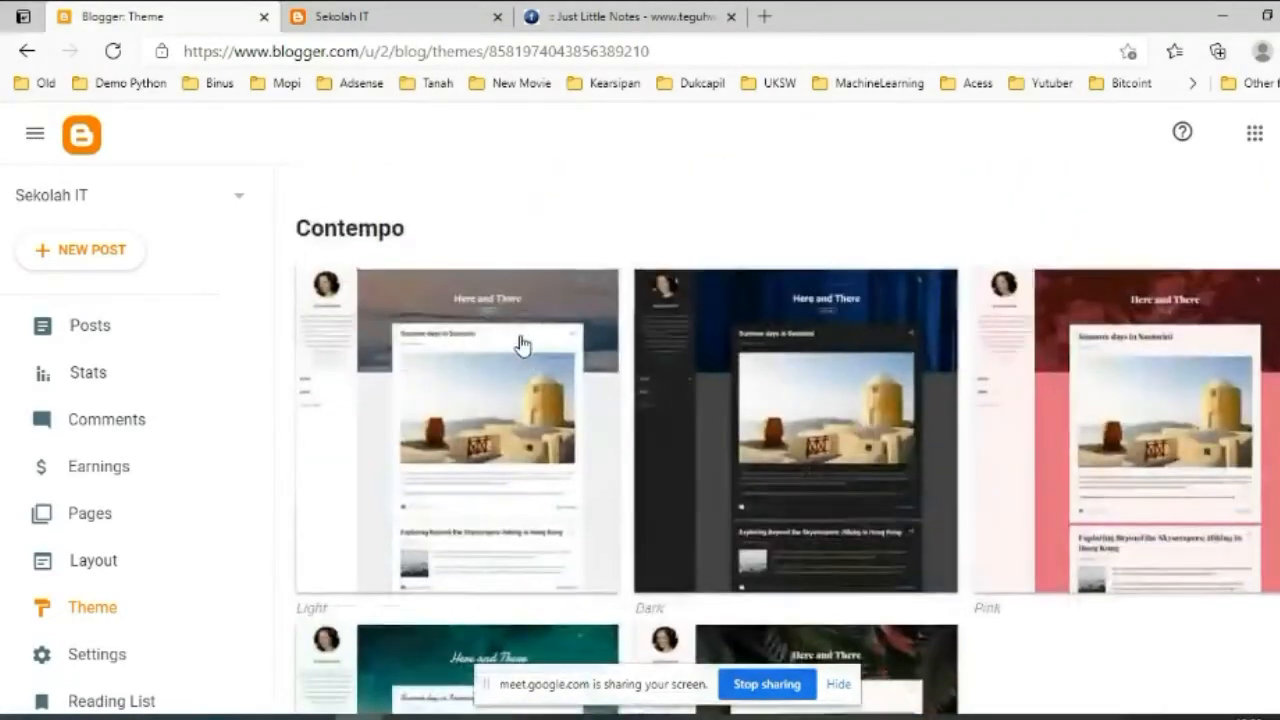
pyautogui.scroll(3, 530, 345)
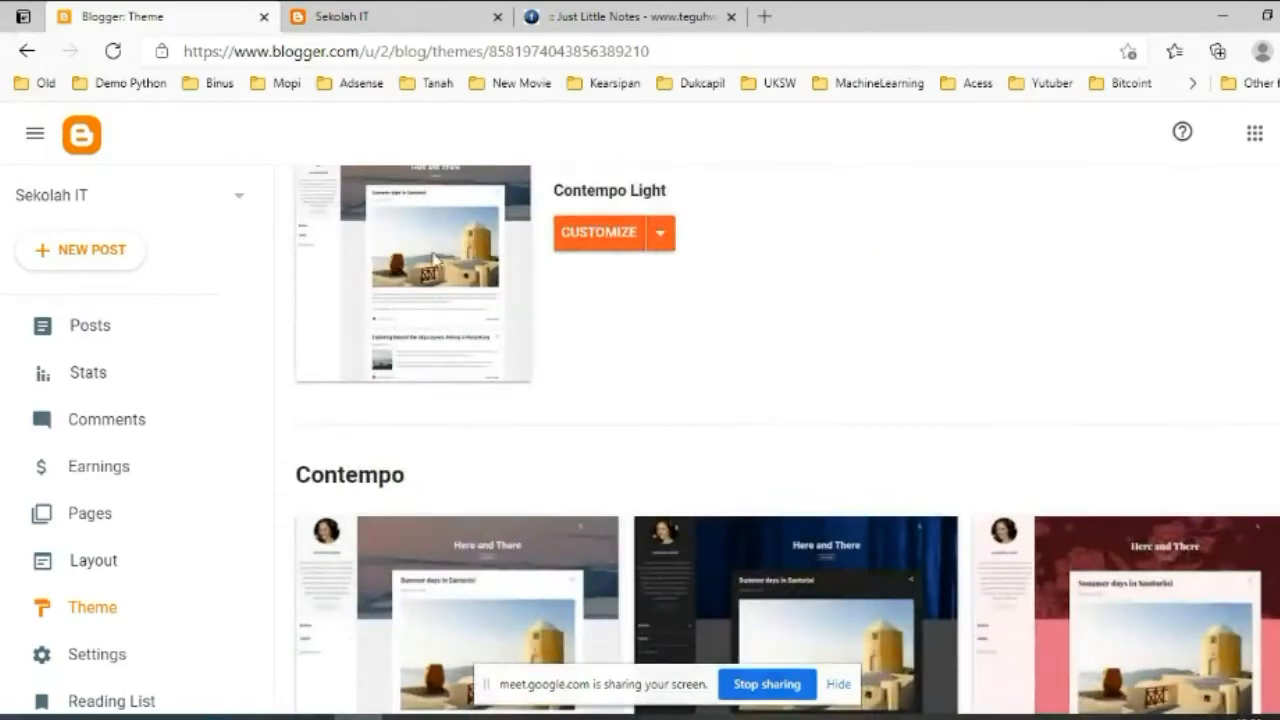
pyautogui.scroll(1, 434, 258)
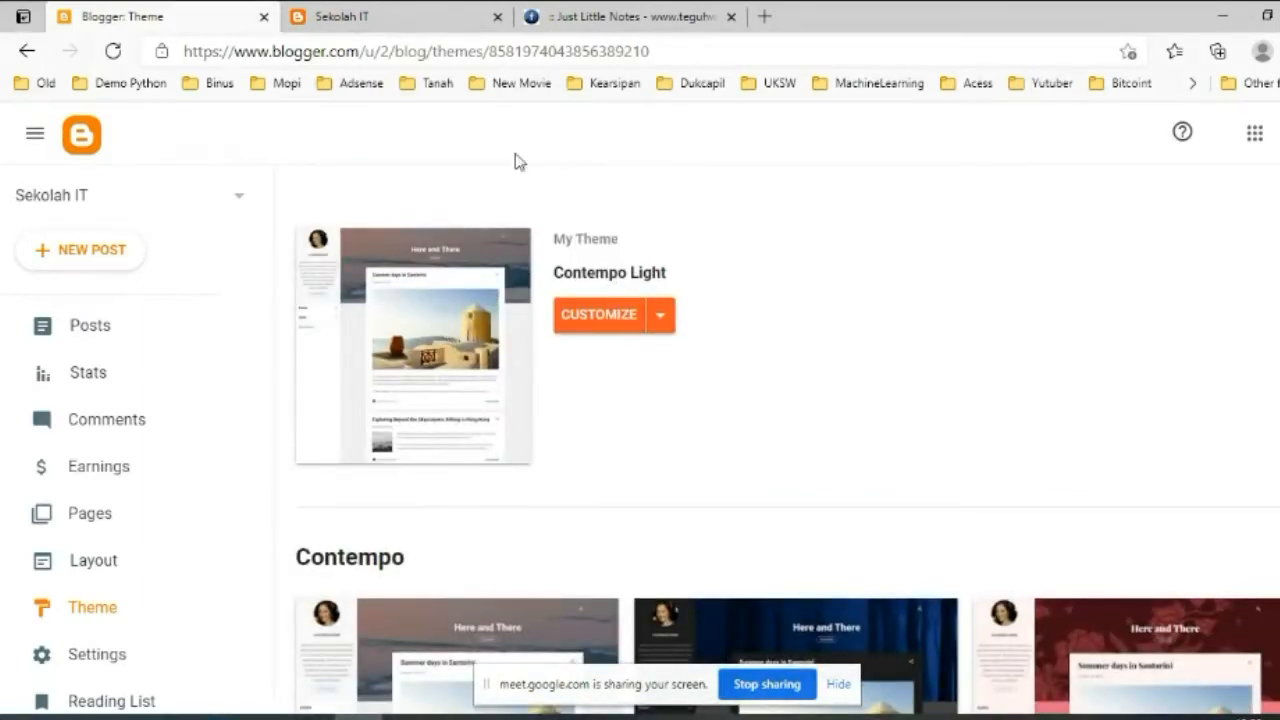
# Check how the public Sekolah IT blog looks with its current theme.
pyautogui.click(414, 17)
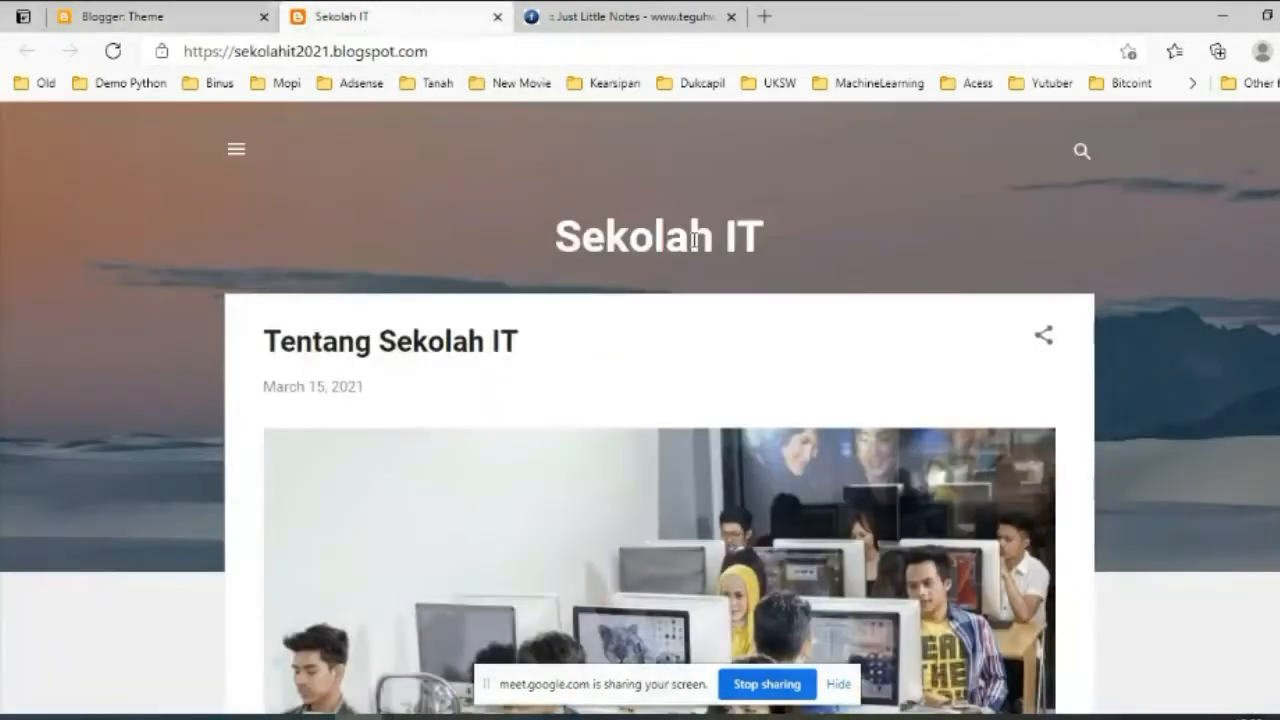
pyautogui.scroll(-3, 682, 247)
pyautogui.scroll(3, 676, 255)
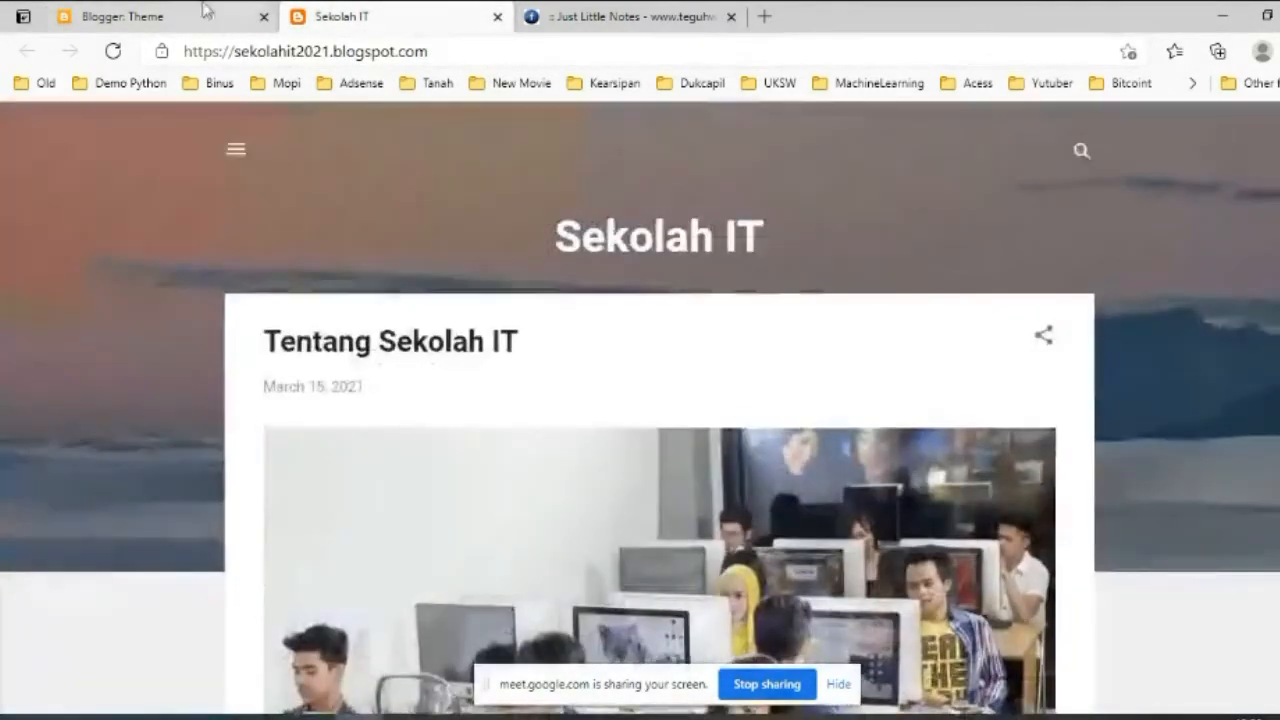
# Choose the Flamingo variant of the Contempo theme in Blogger and apply it to the blog.
pyautogui.click(200, 16)
pyautogui.scroll(-5, 505, 400)
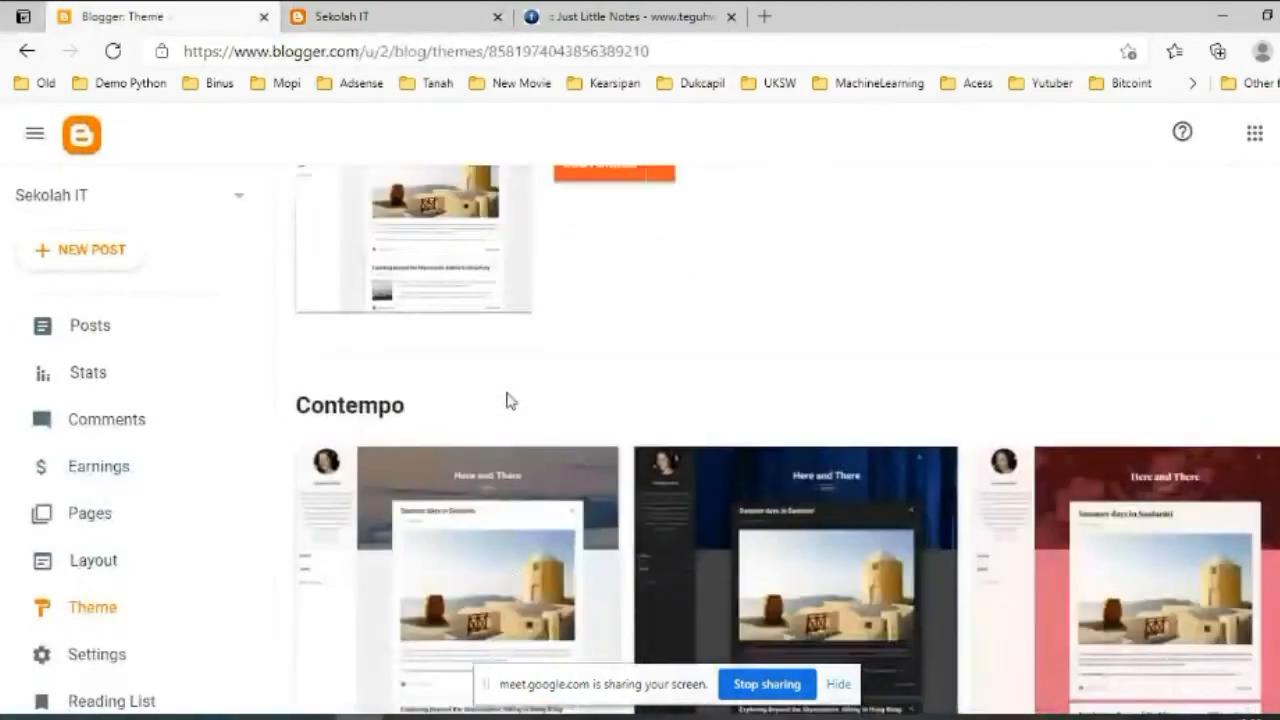
pyautogui.scroll(-2, 507, 400)
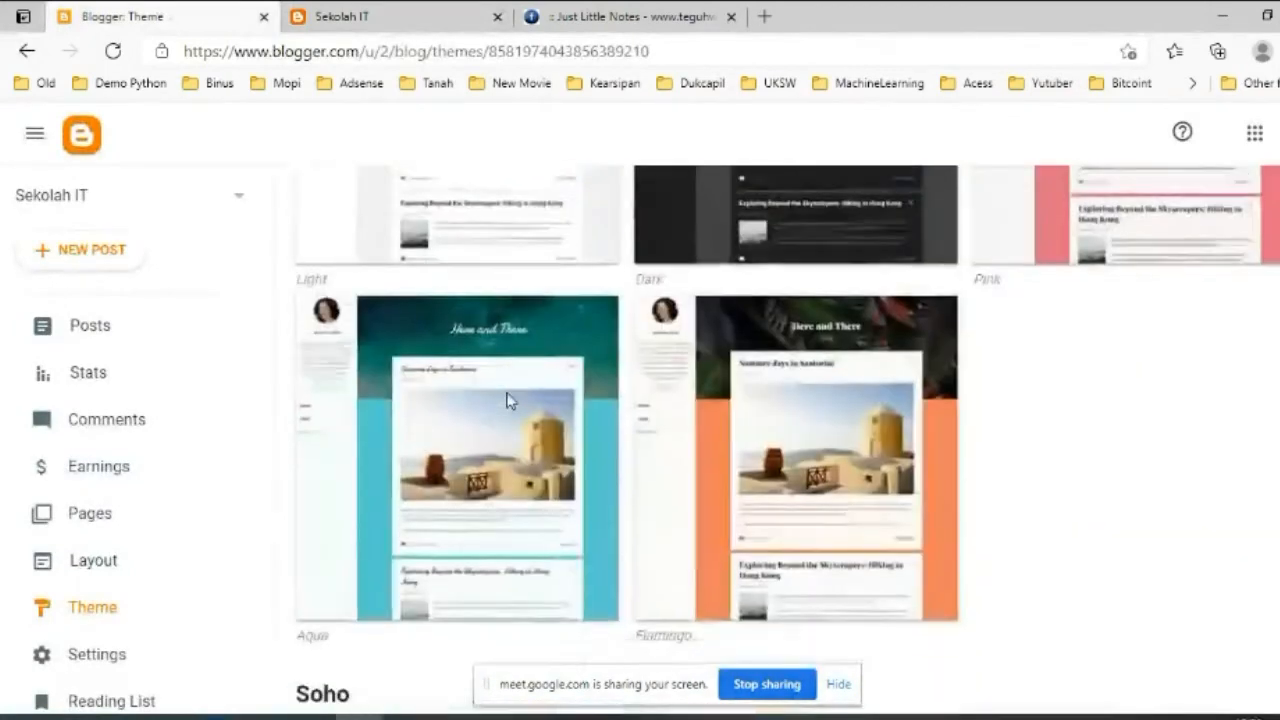
pyautogui.click(793, 345)
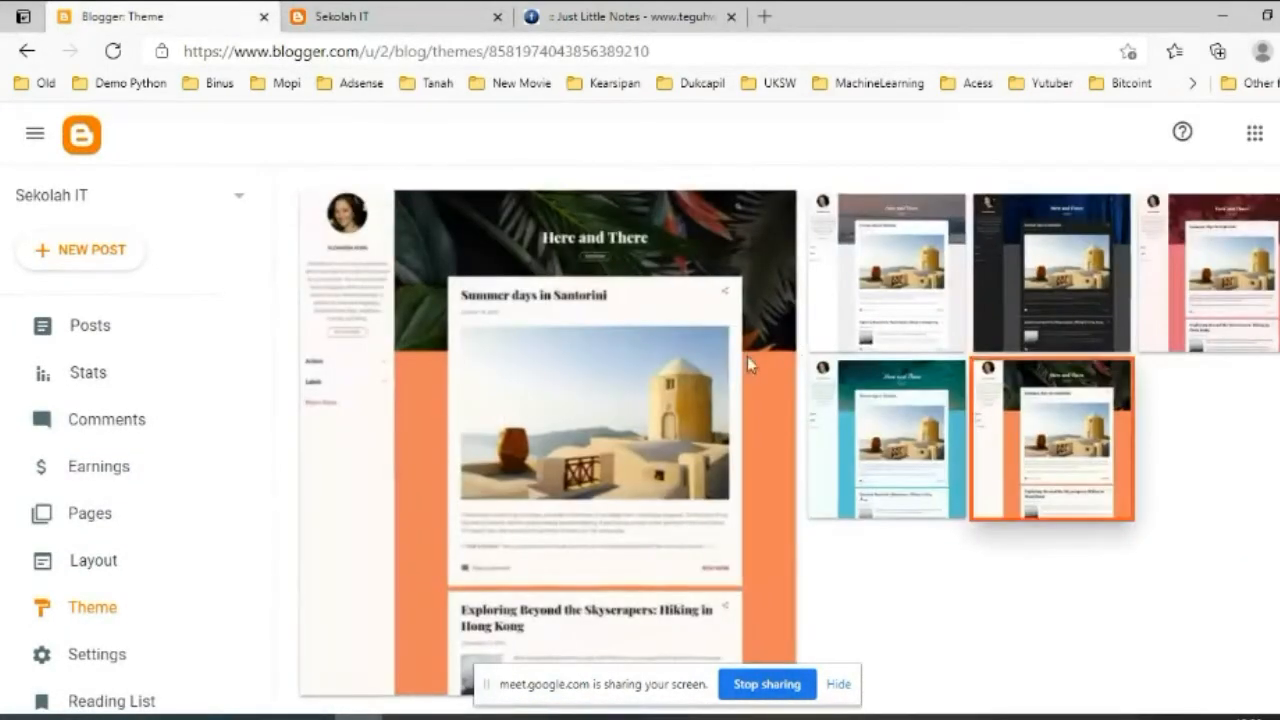
pyautogui.scroll(-4, 588, 316)
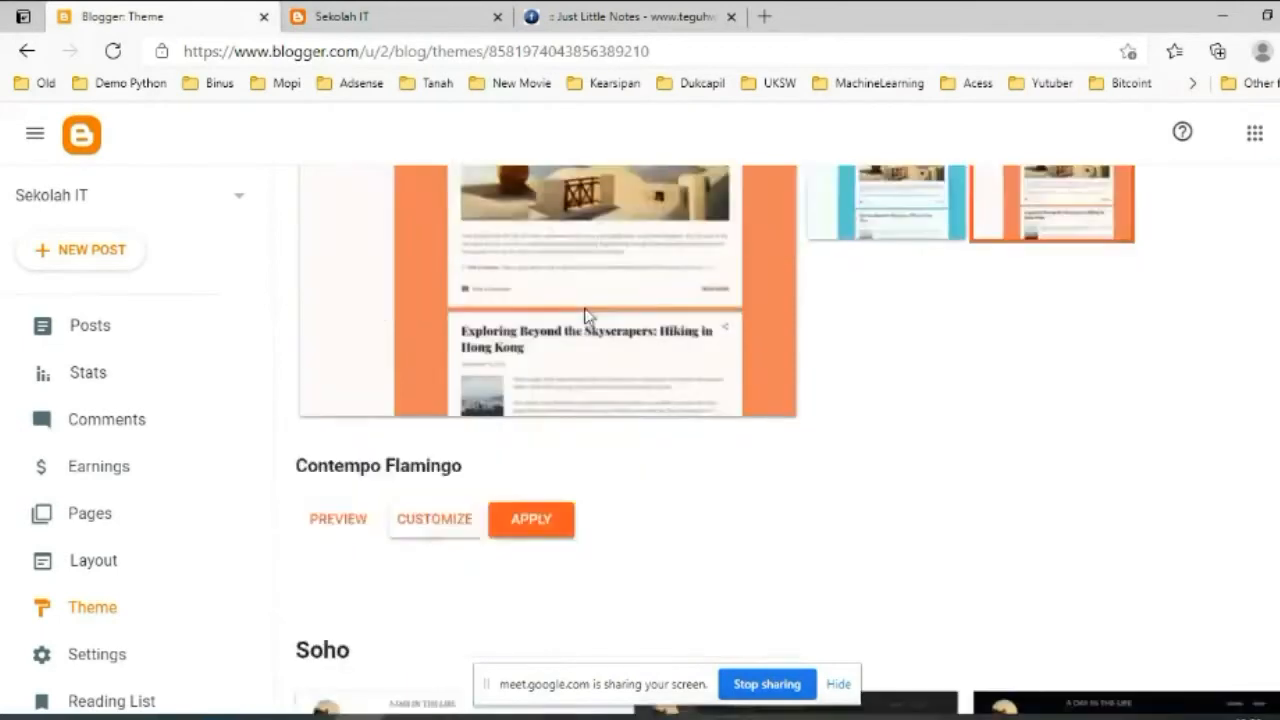
pyautogui.click(540, 433)
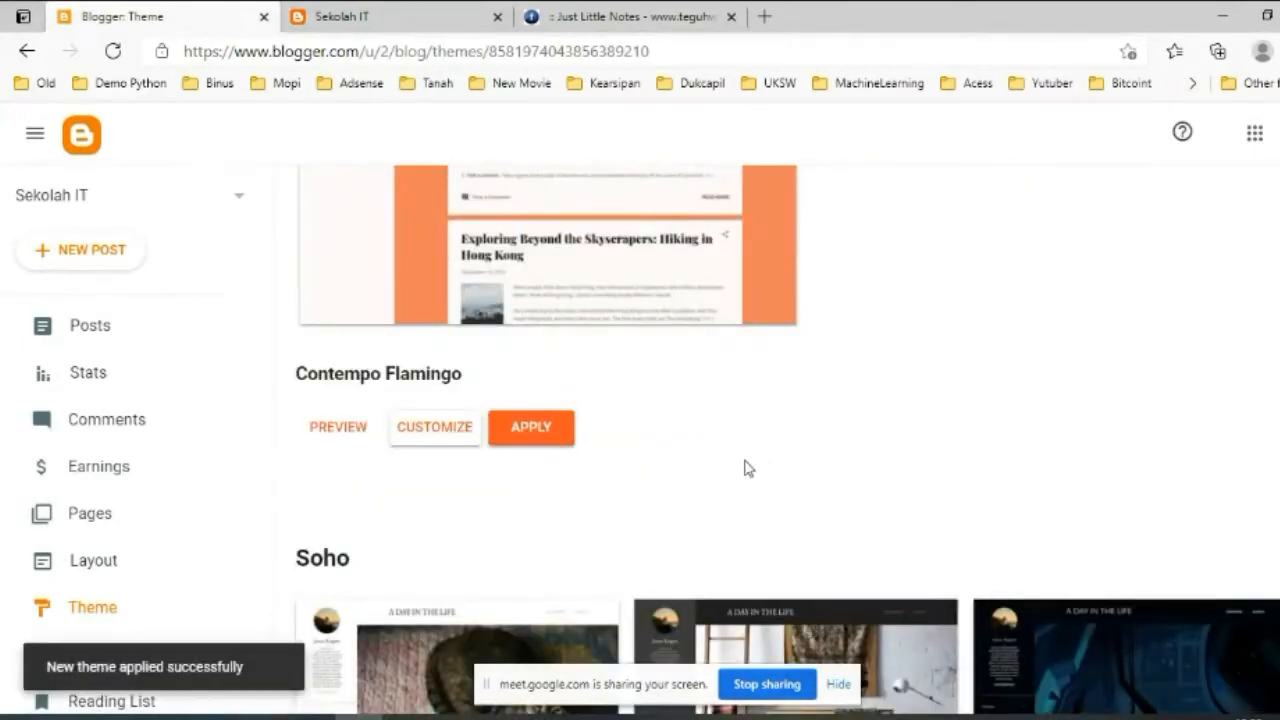
pyautogui.scroll(4, 782, 451)
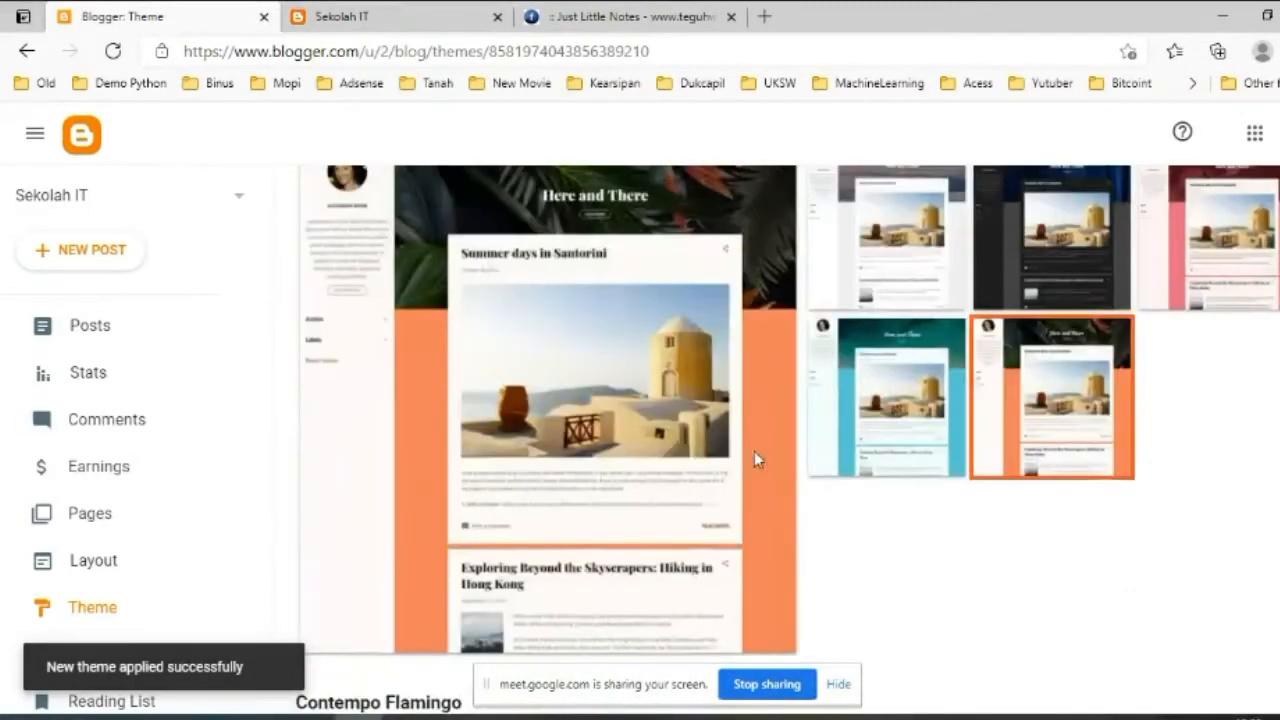
# Reload the public blog and look through its header and both posts in the Contempo Flamingo theme.
pyautogui.click(337, 18)
pyautogui.click(113, 51)
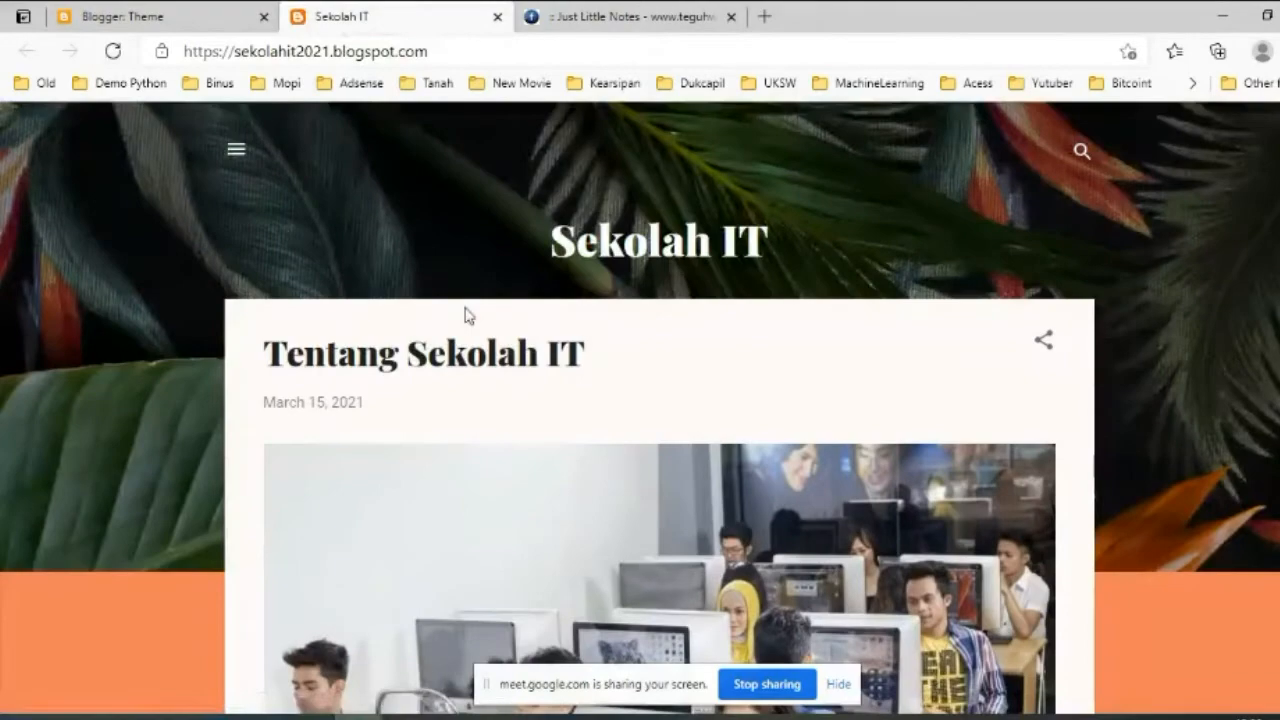
pyautogui.scroll(-3, 466, 318)
pyautogui.scroll(-6, 477, 362)
pyautogui.scroll(9, 480, 390)
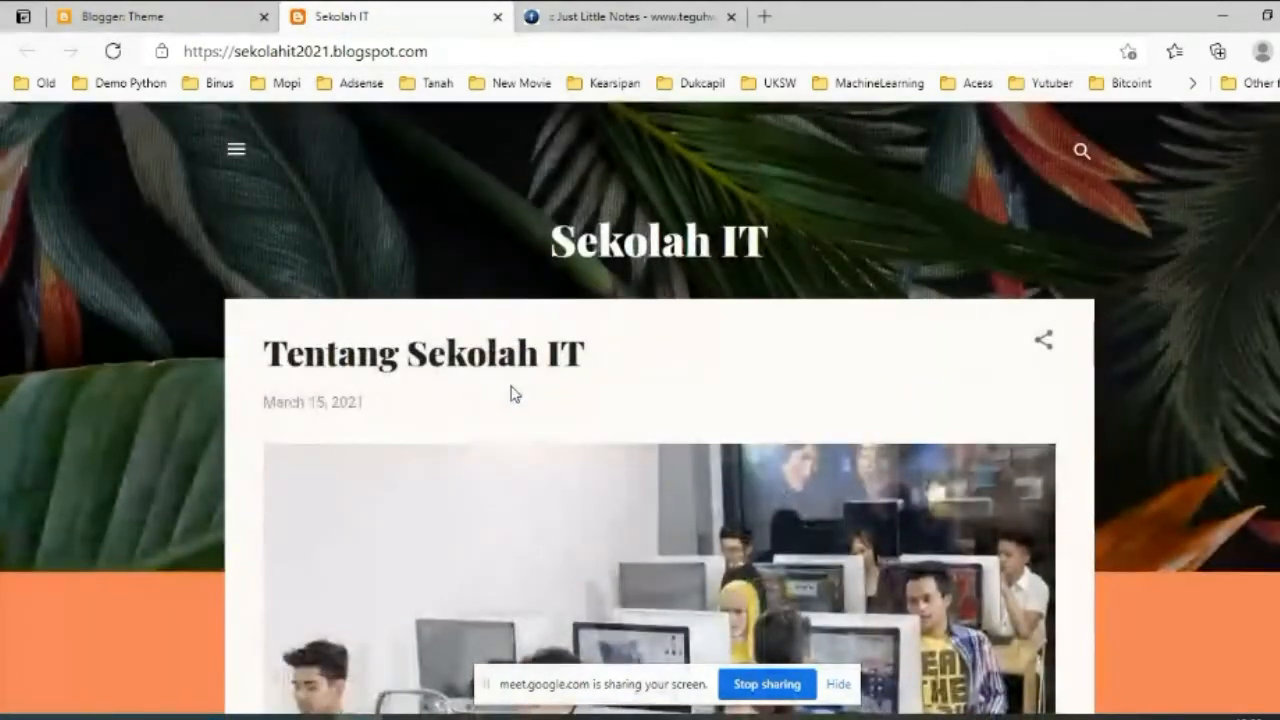
pyautogui.scroll(-10, 514, 391)
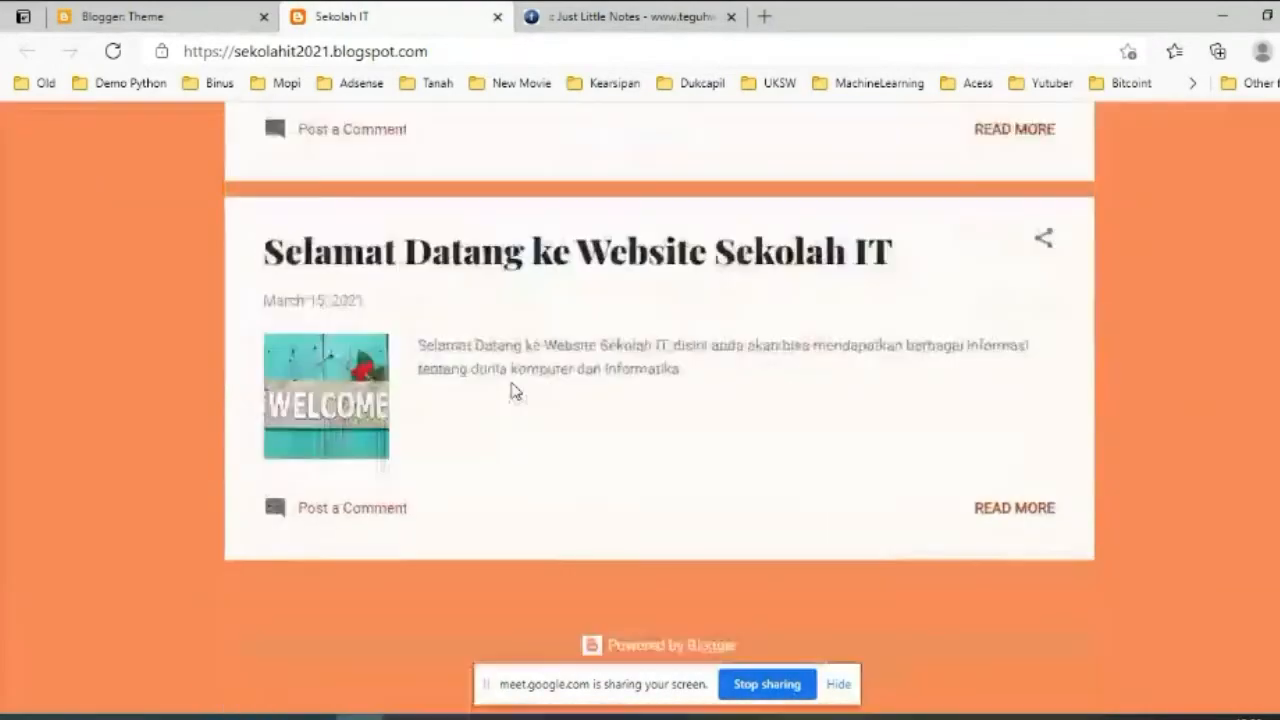
pyautogui.scroll(5, 512, 385)
pyautogui.scroll(5, 512, 383)
# Return to Blogger's theme gallery and look through the Soho, Emporio, Notable and Simple themes.
pyautogui.click(120, 16)
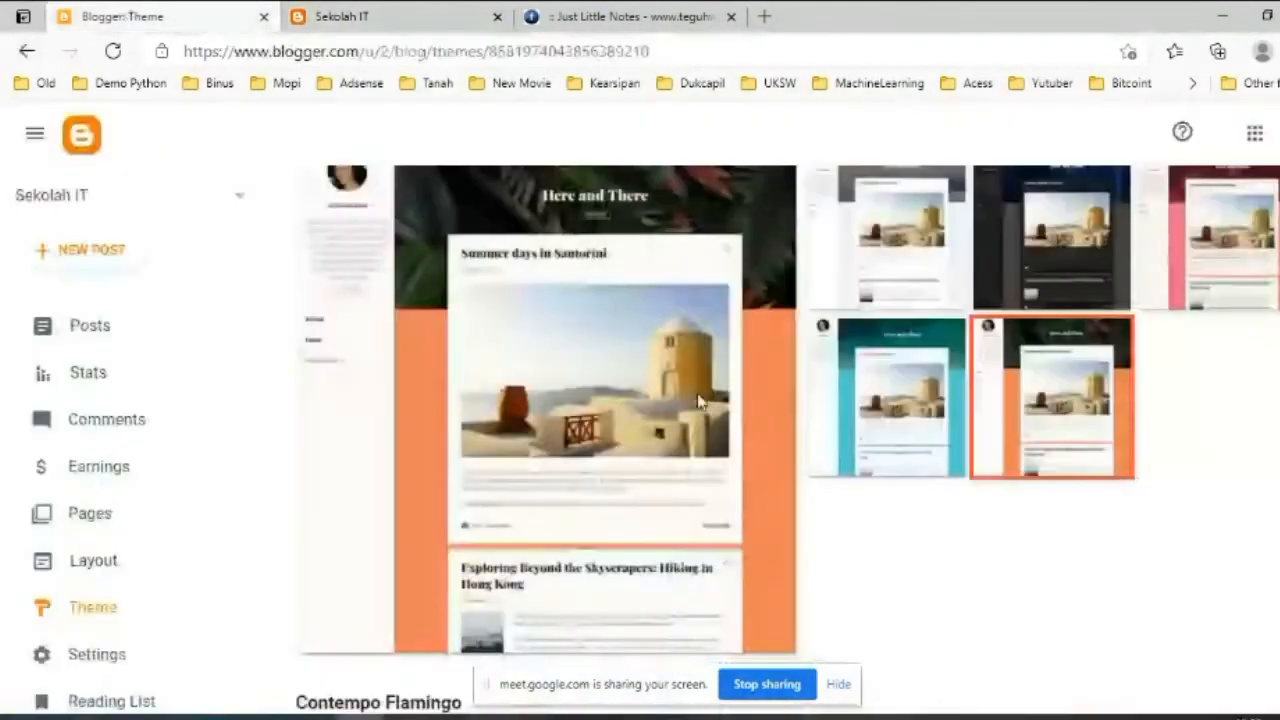
pyautogui.scroll(4, 803, 423)
pyautogui.scroll(-5, 755, 385)
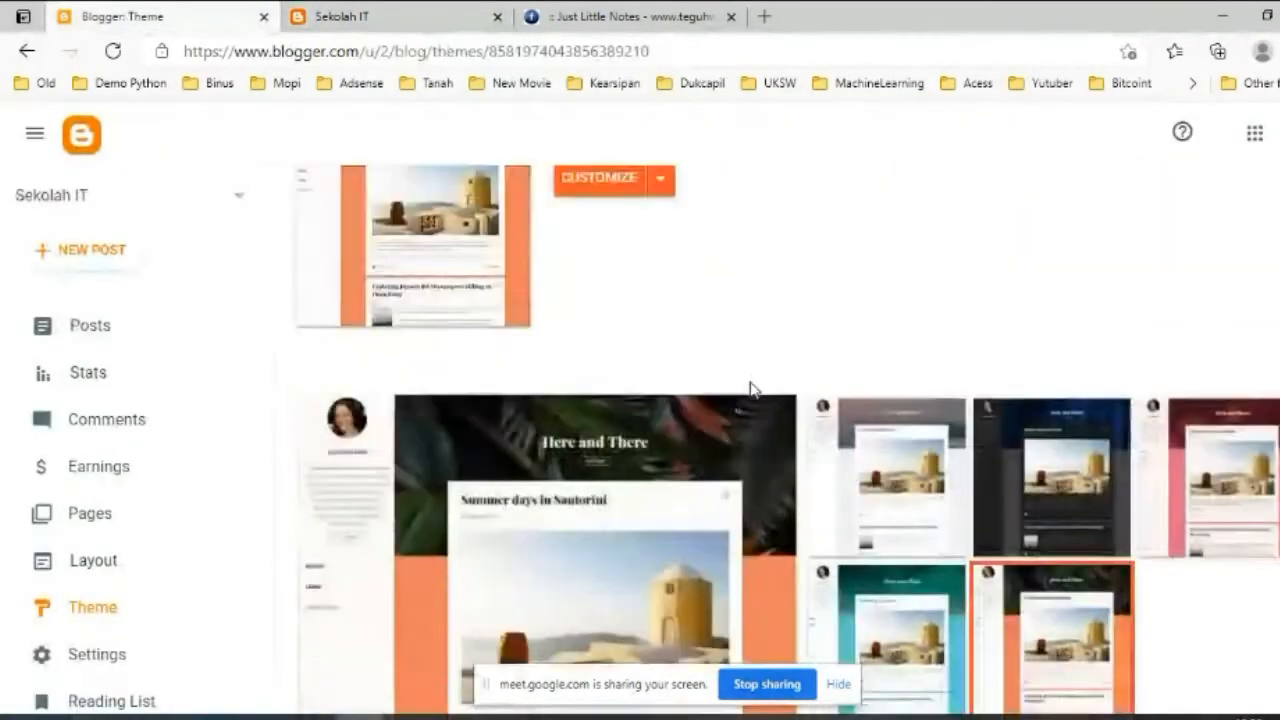
pyautogui.scroll(-4, 753, 390)
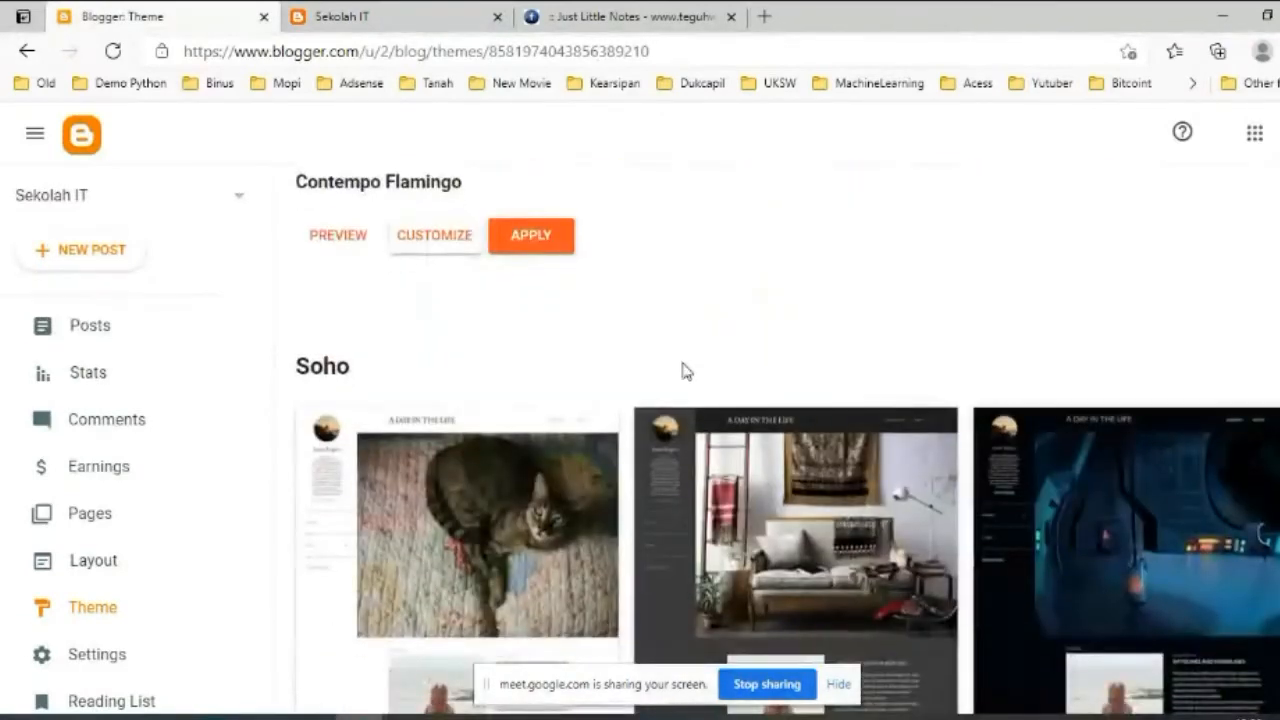
pyautogui.scroll(4, 686, 372)
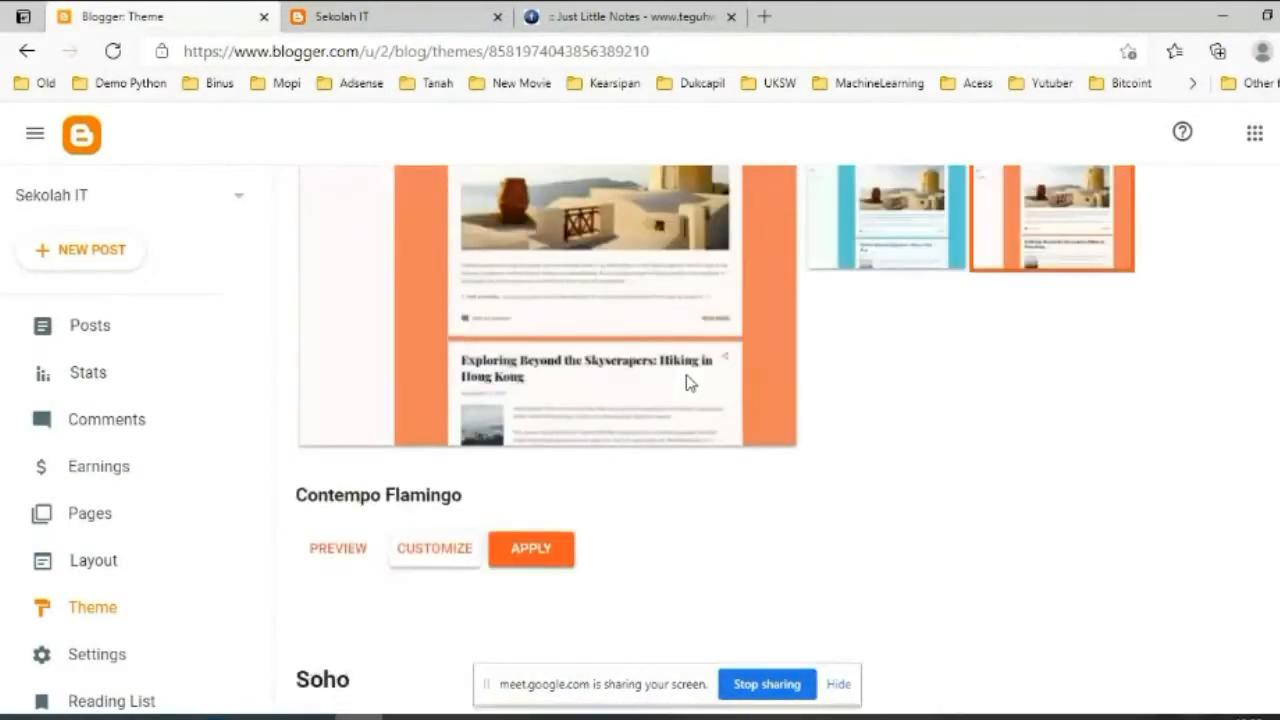
pyautogui.scroll(2, 659, 420)
pyautogui.scroll(-6, 659, 420)
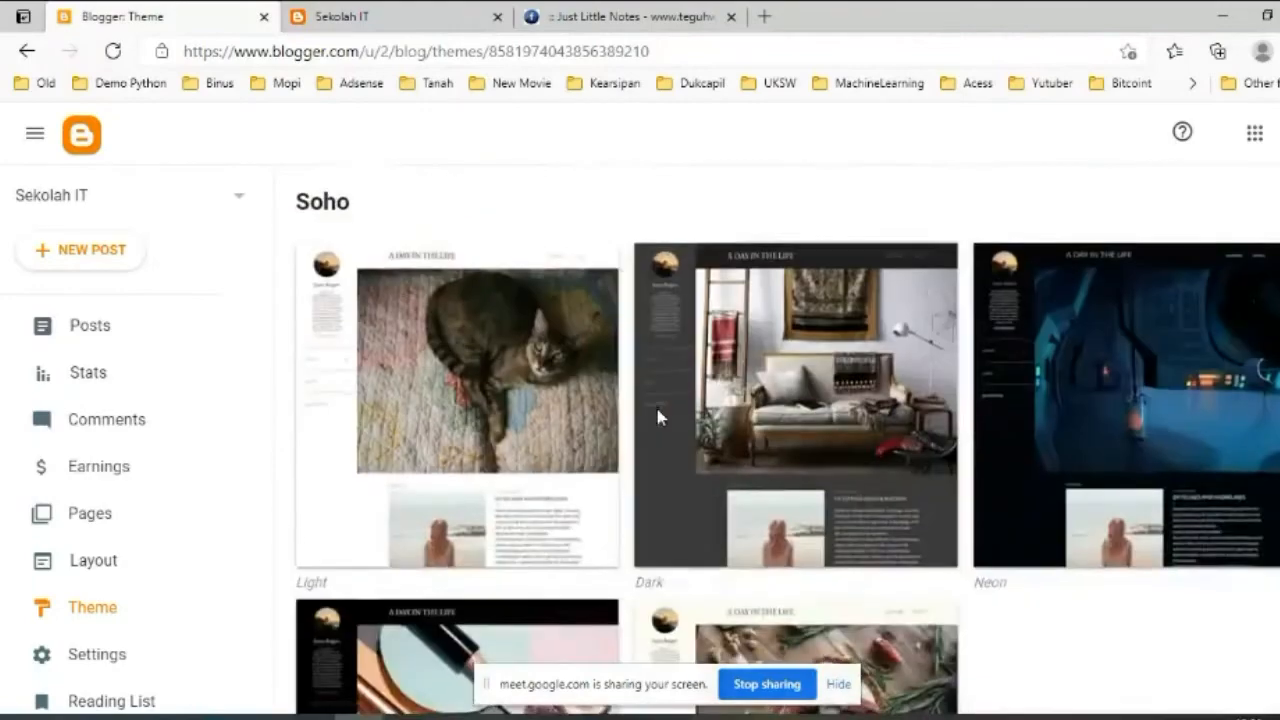
pyautogui.scroll(-8, 659, 420)
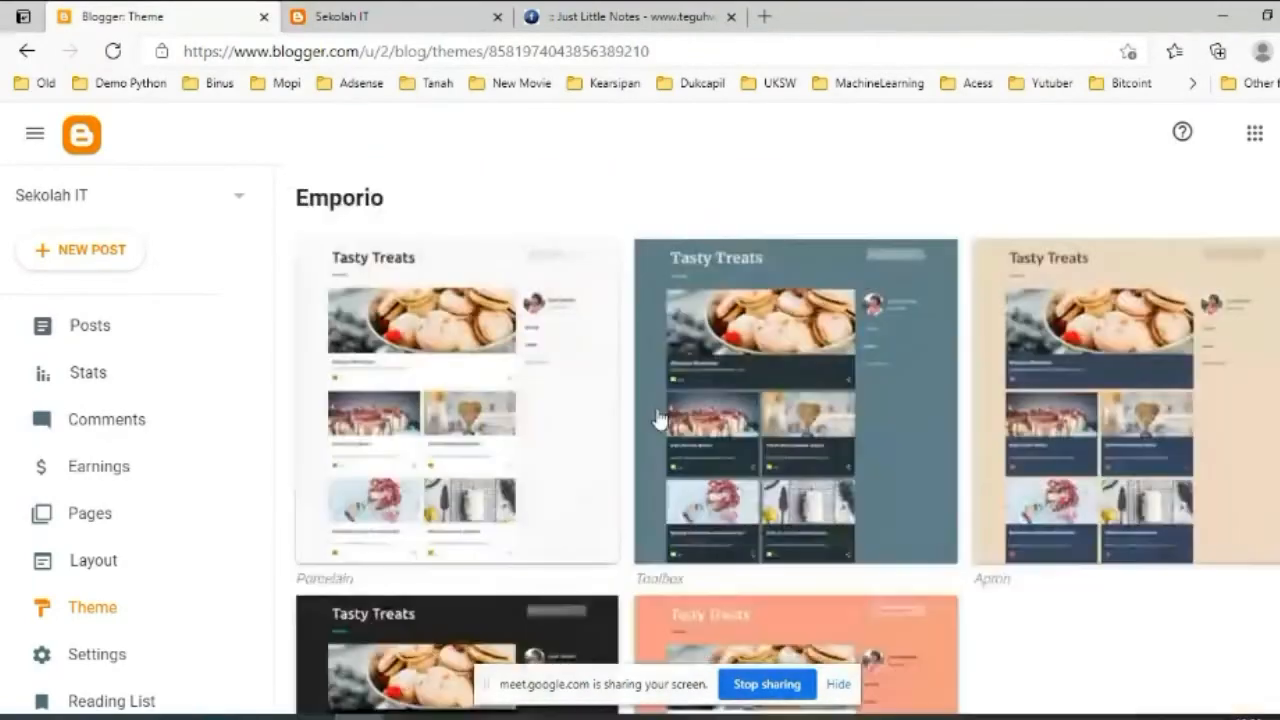
pyautogui.scroll(-8, 659, 420)
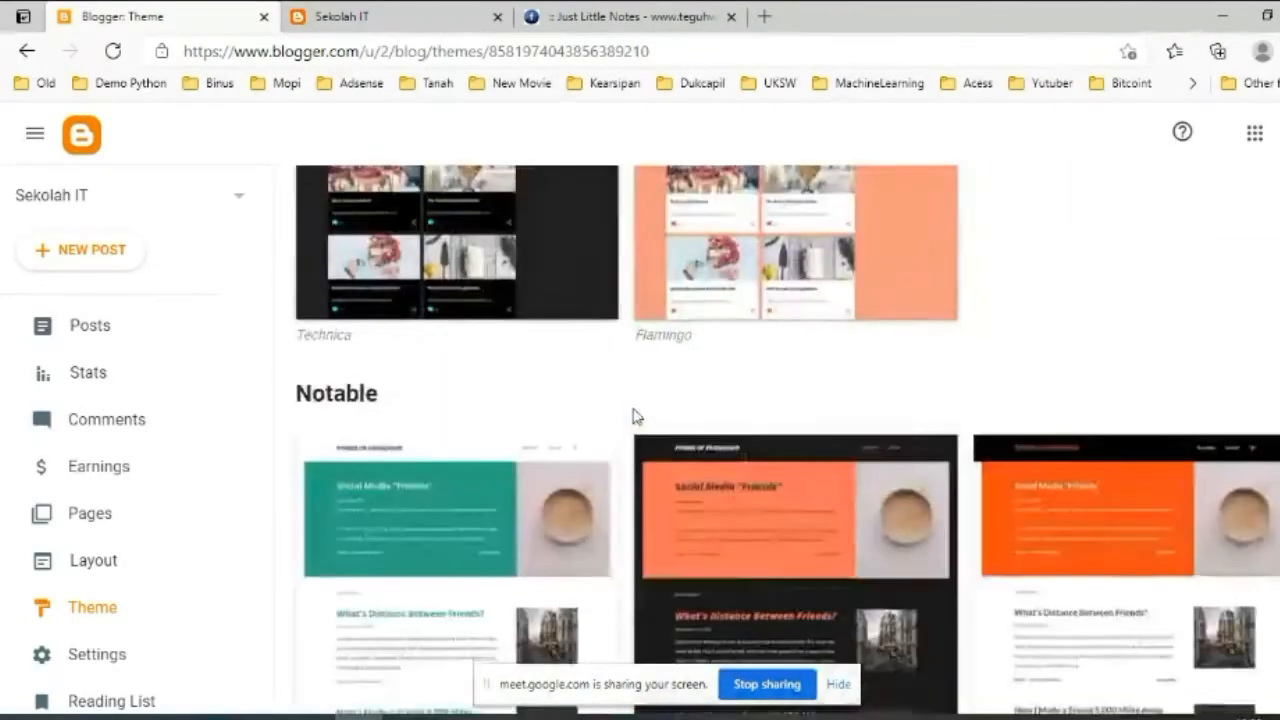
pyautogui.scroll(-10, 634, 416)
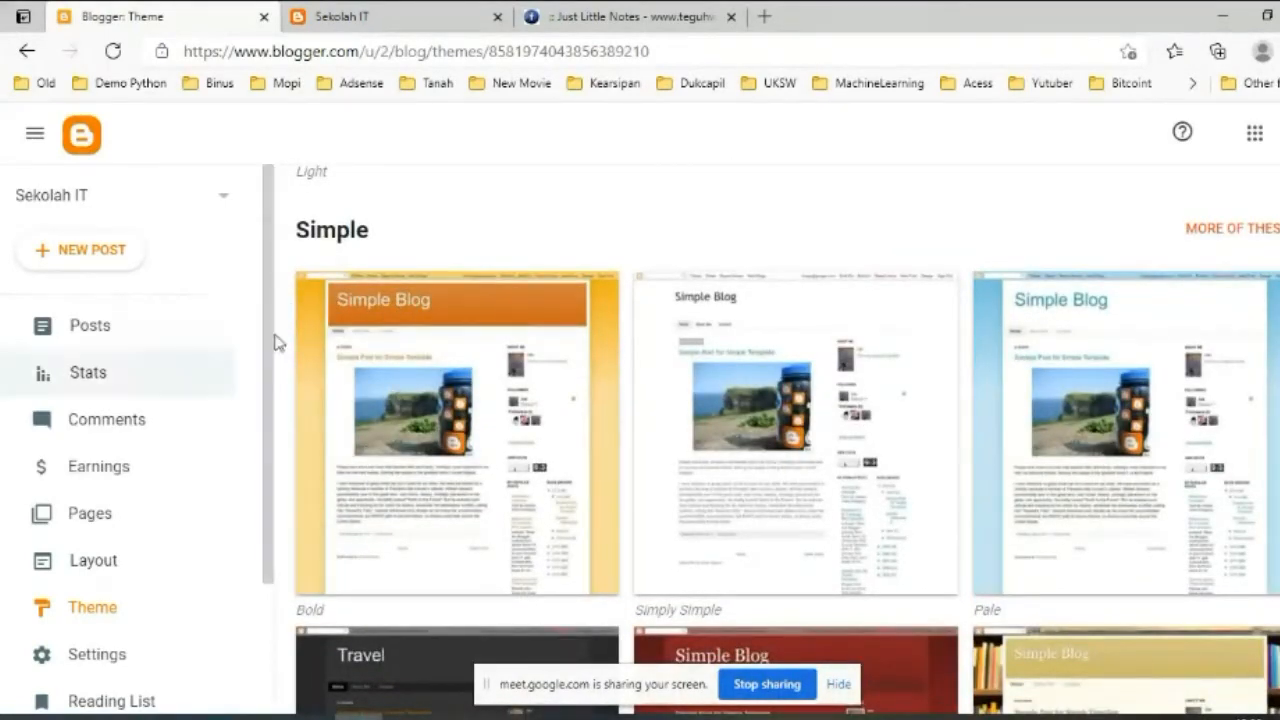
# Choose the Bold variant of the Simple theme and apply it to the blog.
pyautogui.click(422, 364)
pyautogui.scroll(-3, 507, 372)
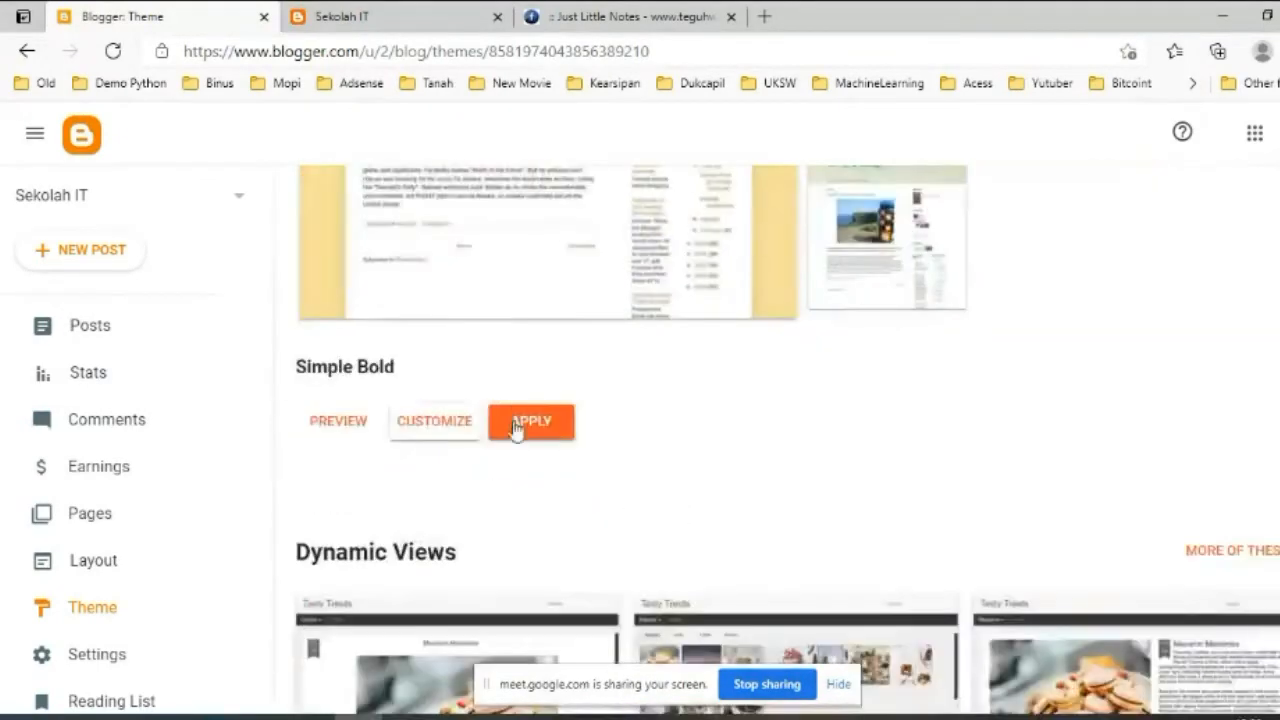
pyautogui.click(548, 426)
pyautogui.click(803, 467)
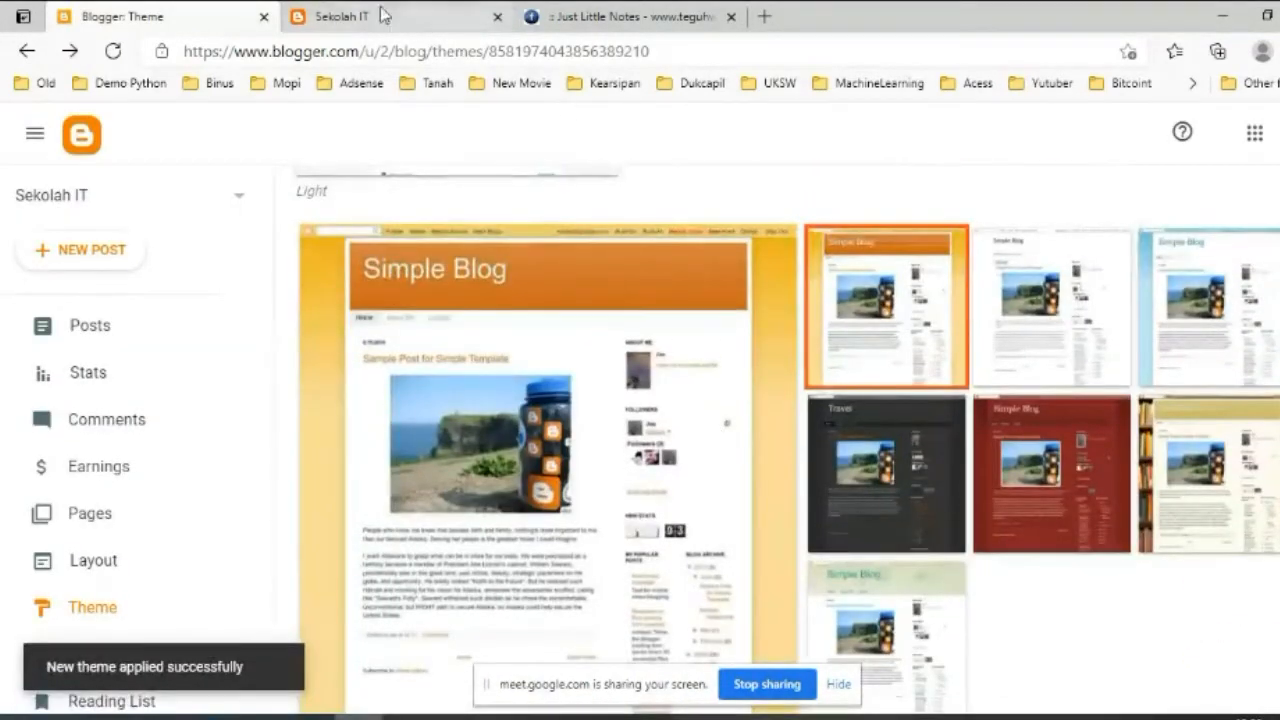
# Reload the public blog and look through its header, sidebar and posts in the Simple Bold theme.
pyautogui.click(415, 13)
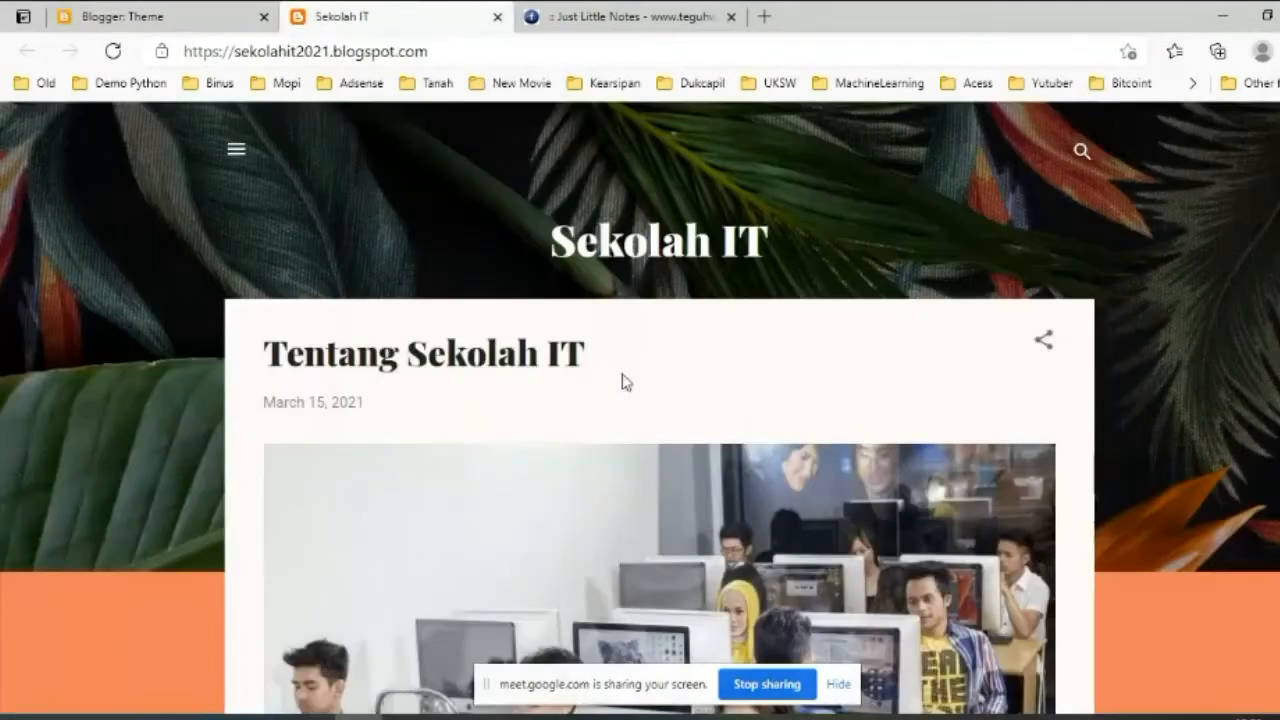
pyautogui.click(116, 62)
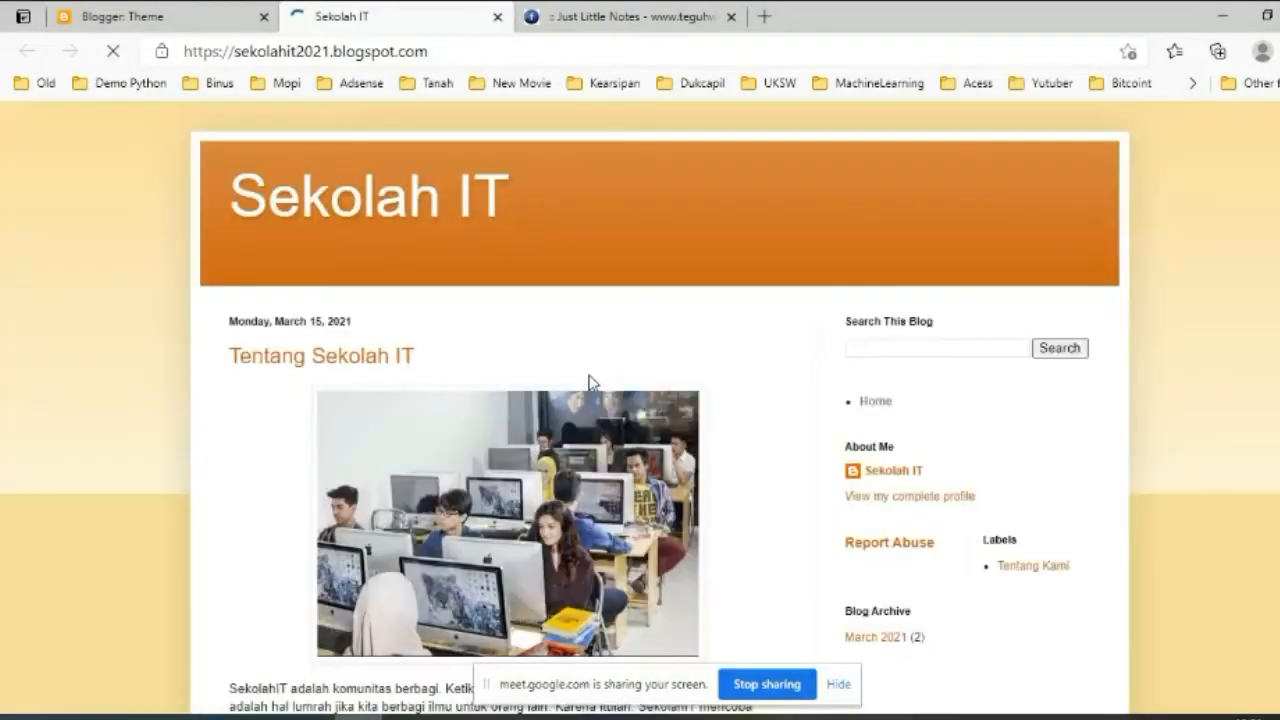
pyautogui.scroll(-10, 591, 420)
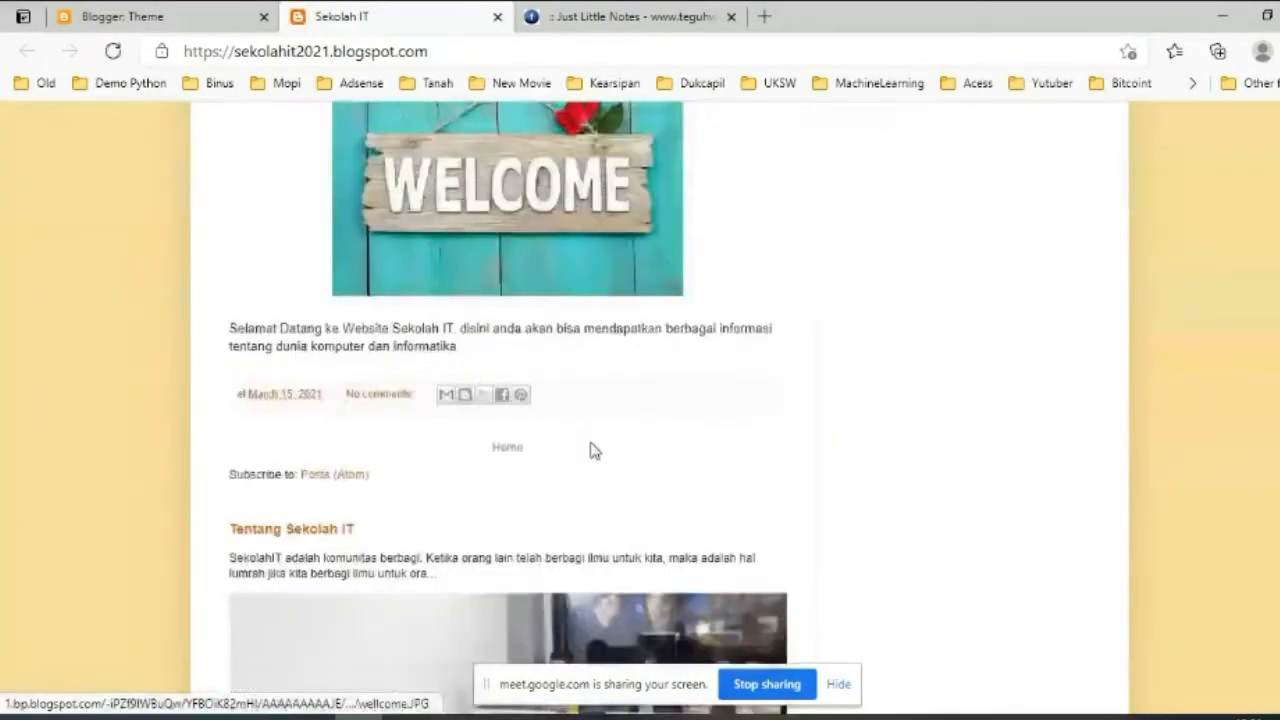
pyautogui.scroll(-3, 589, 438)
pyautogui.scroll(3, 597, 444)
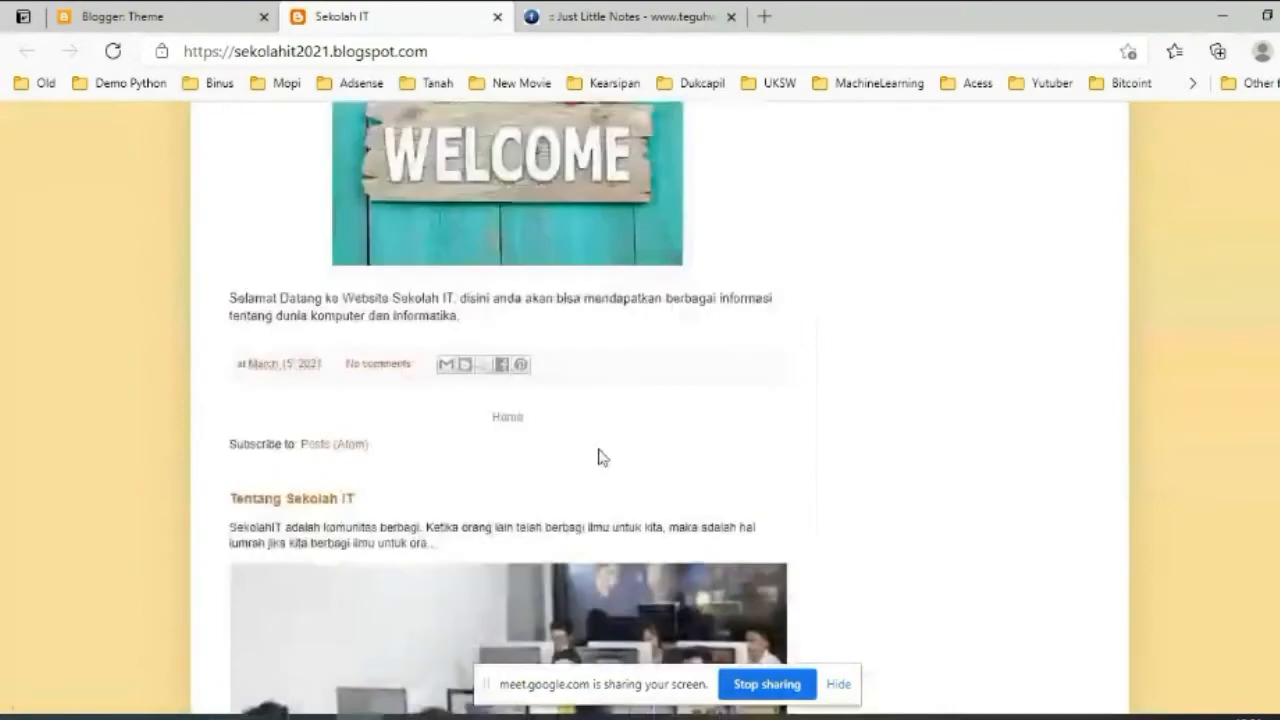
pyautogui.scroll(10, 598, 456)
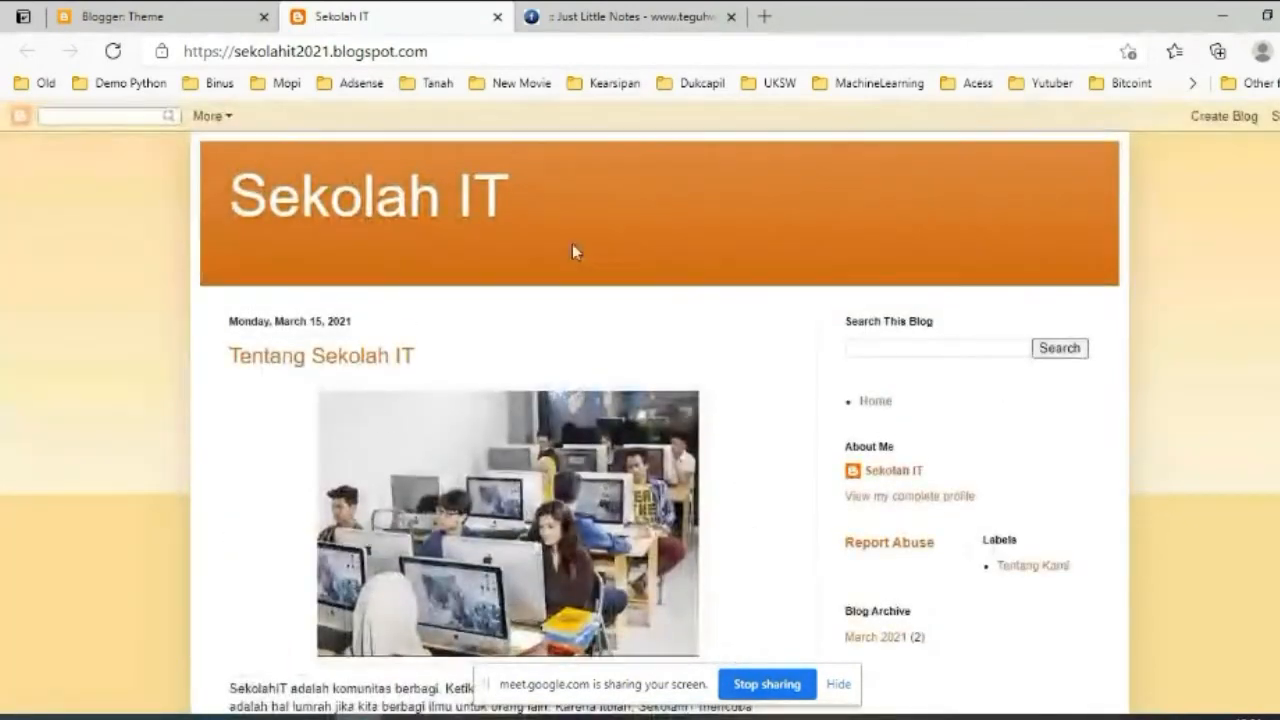
# Go back to Blogger's theme gallery and compare the Simple variants with the Dynamic Views themes.
pyautogui.click(166, 17)
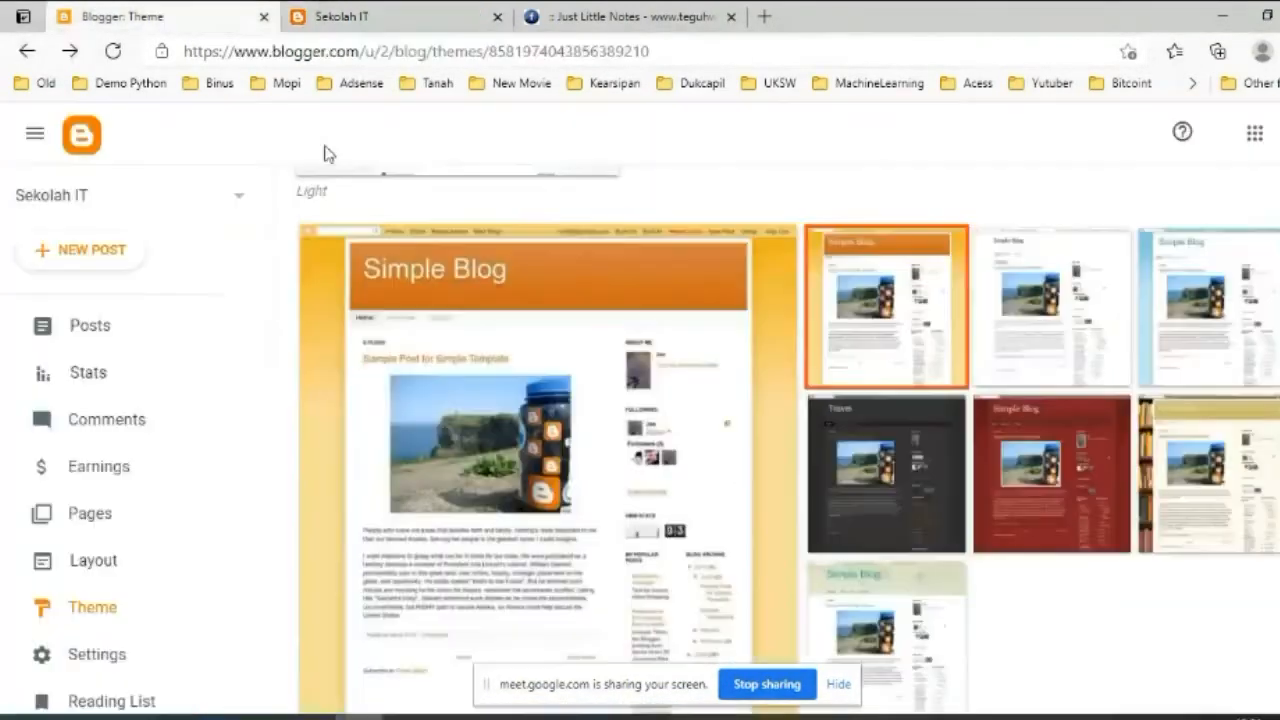
pyautogui.scroll(-4, 946, 460)
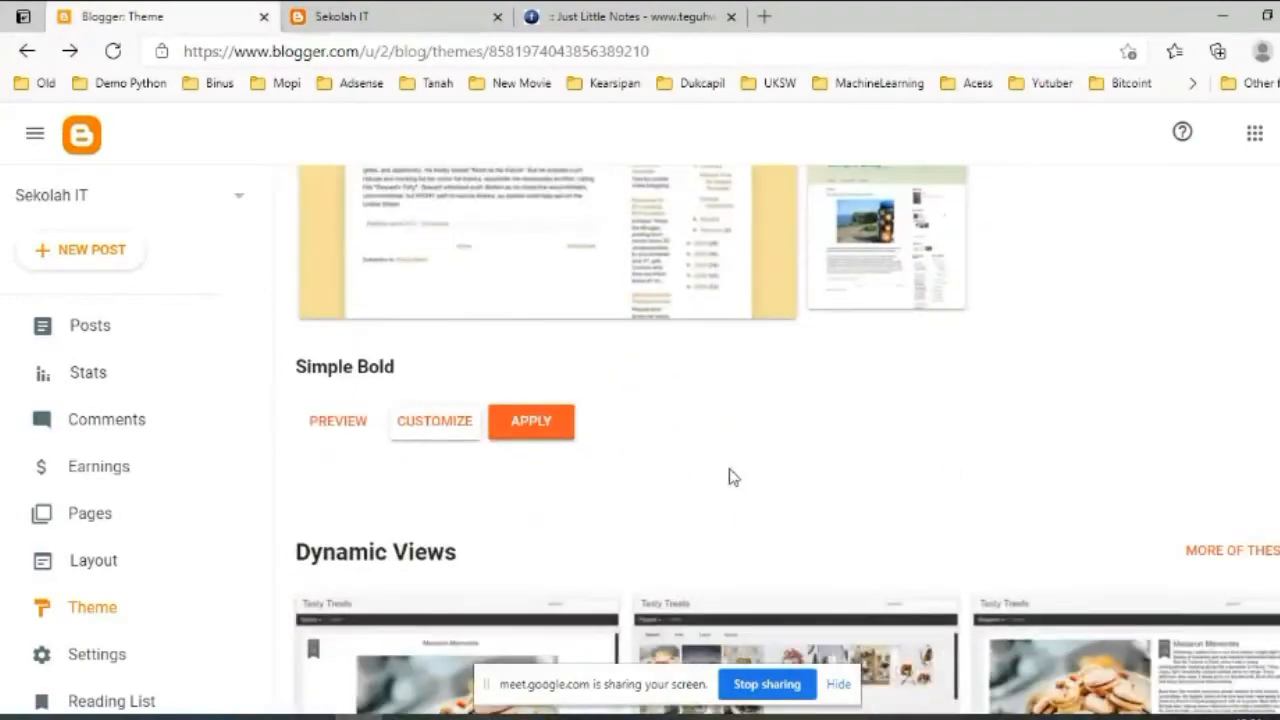
pyautogui.scroll(6, 686, 489)
pyautogui.scroll(2, 686, 489)
pyautogui.scroll(-10, 686, 489)
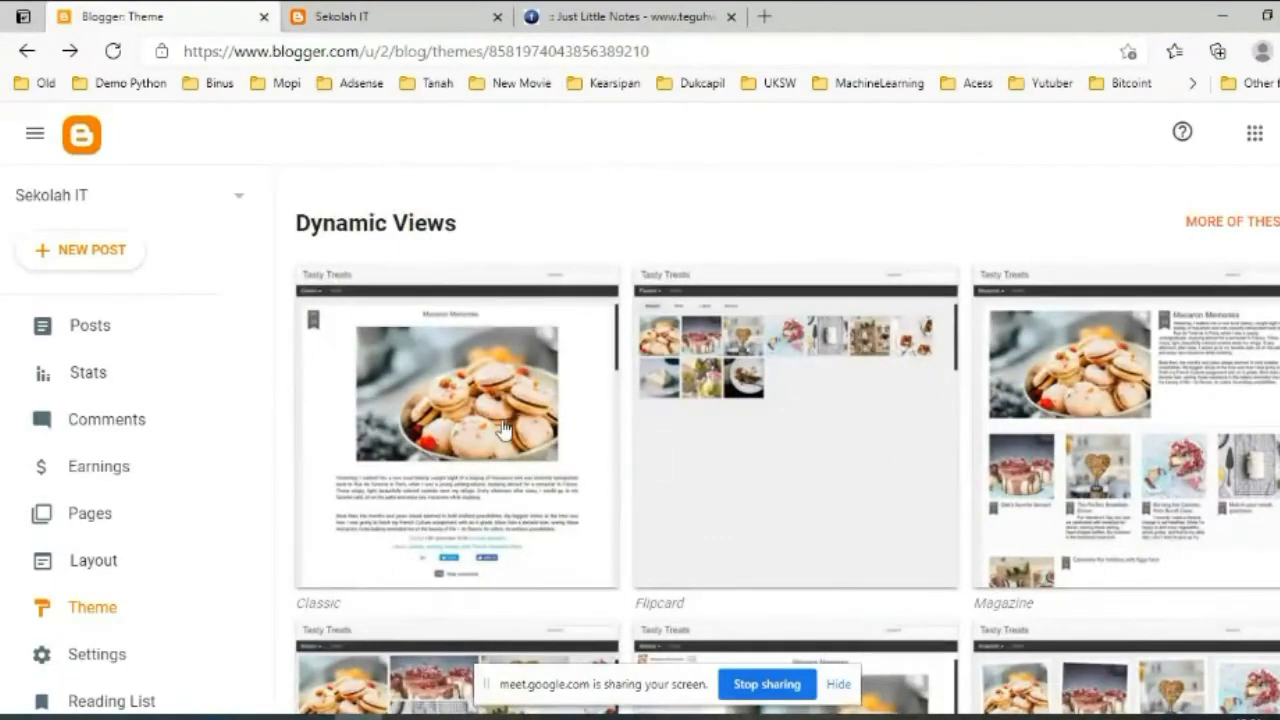
pyautogui.scroll(5, 505, 435)
pyautogui.scroll(5, 496, 439)
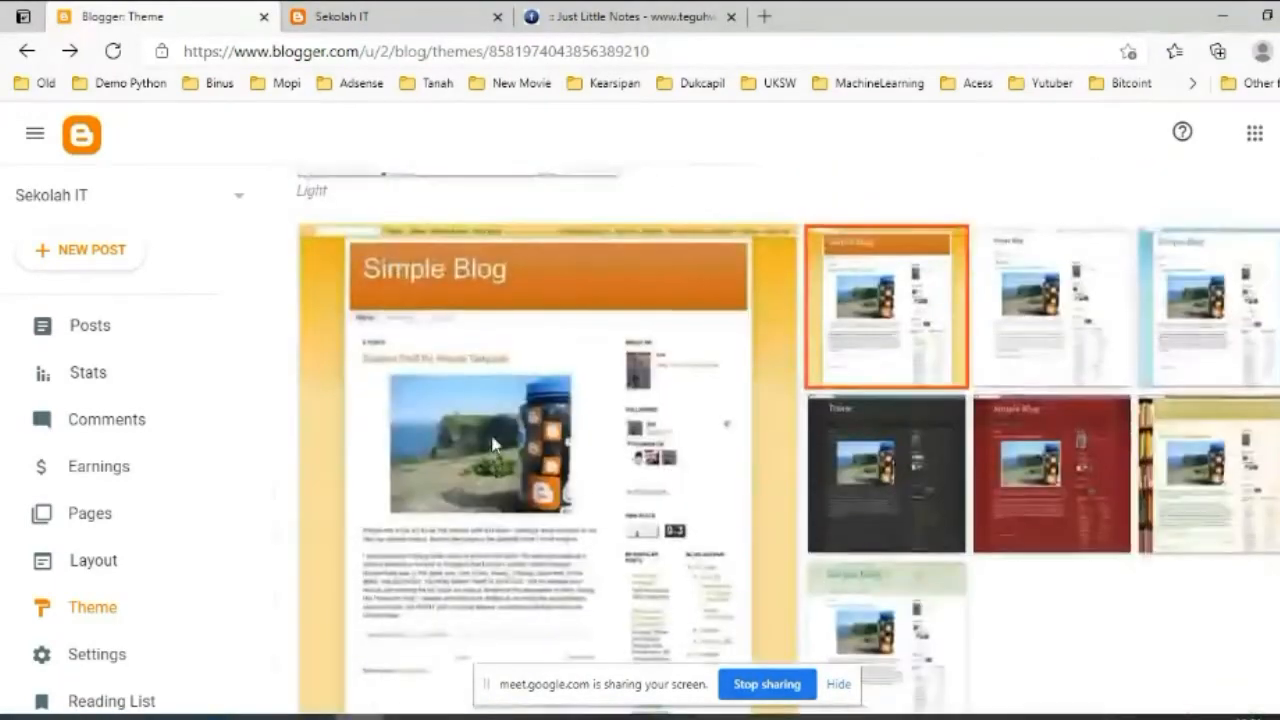
# Open the blog's layout editor from the theme gallery and compare its gadget areas with the public Sekolah IT blog.
pyautogui.scroll(3, 492, 443)
pyautogui.scroll(-2, 492, 443)
pyautogui.scroll(-1, 492, 445)
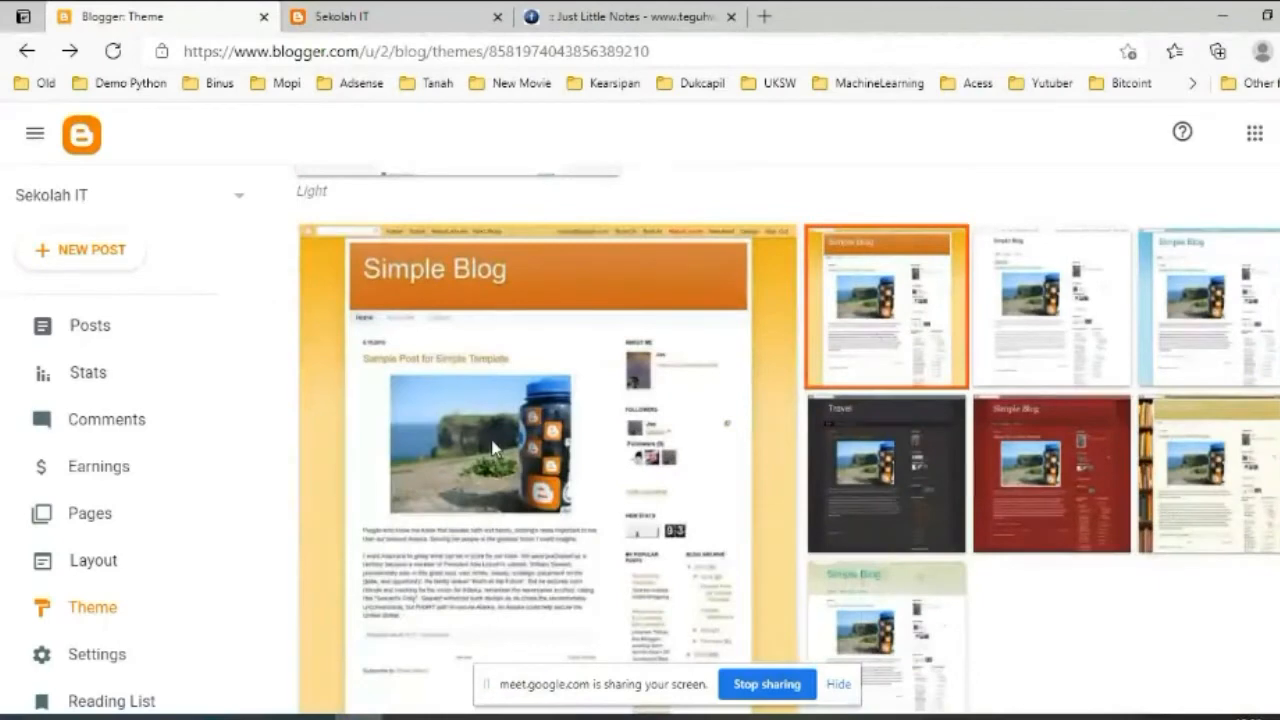
pyautogui.scroll(-1, 492, 447)
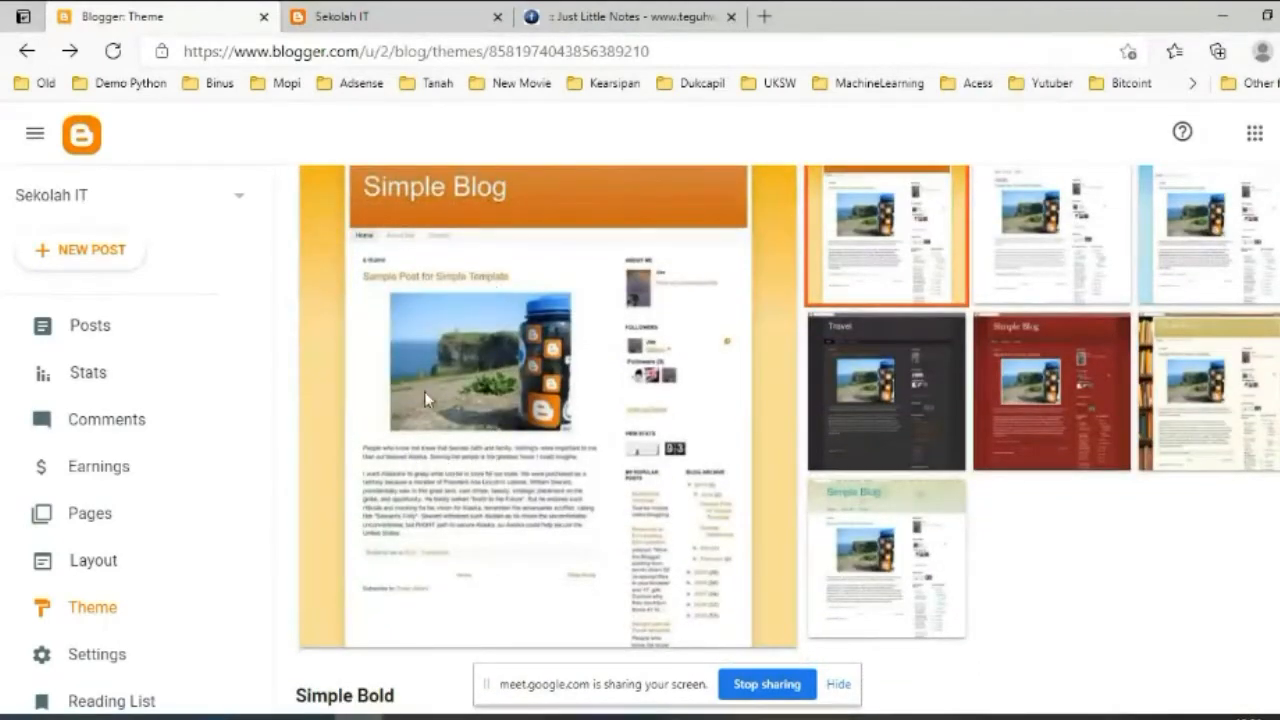
pyautogui.click(105, 567)
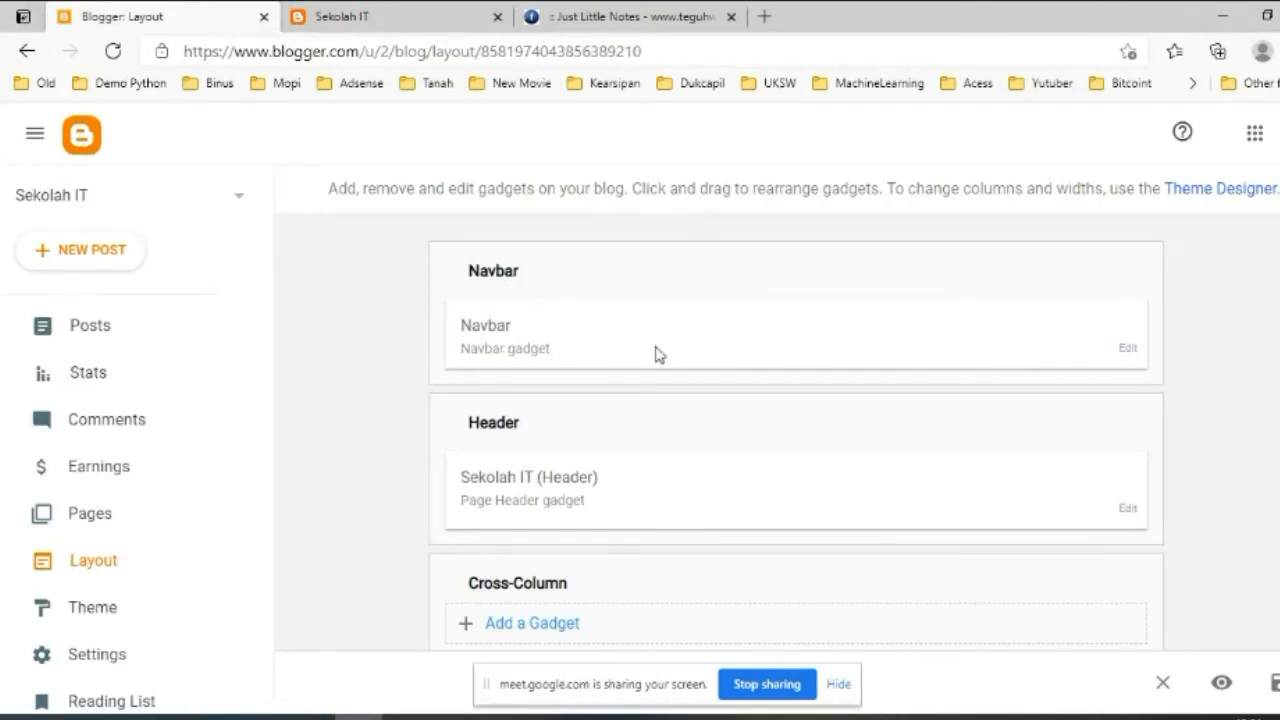
pyautogui.click(378, 20)
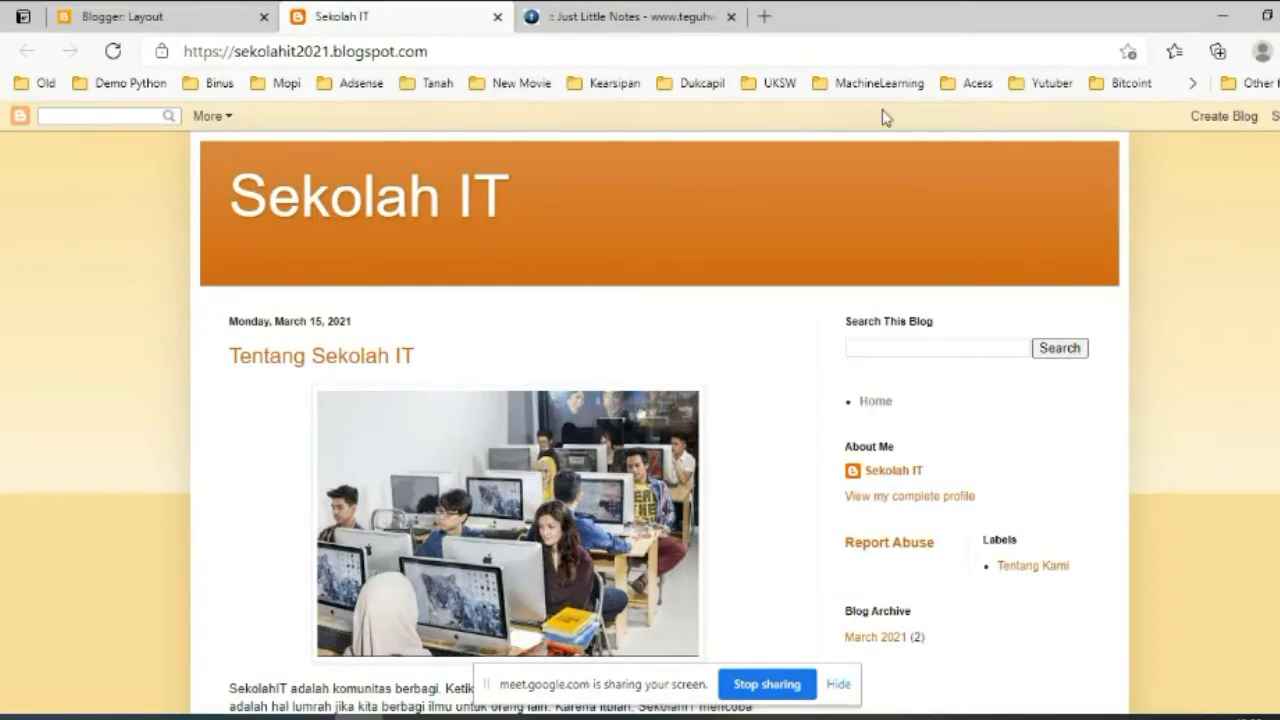
pyautogui.click(152, 16)
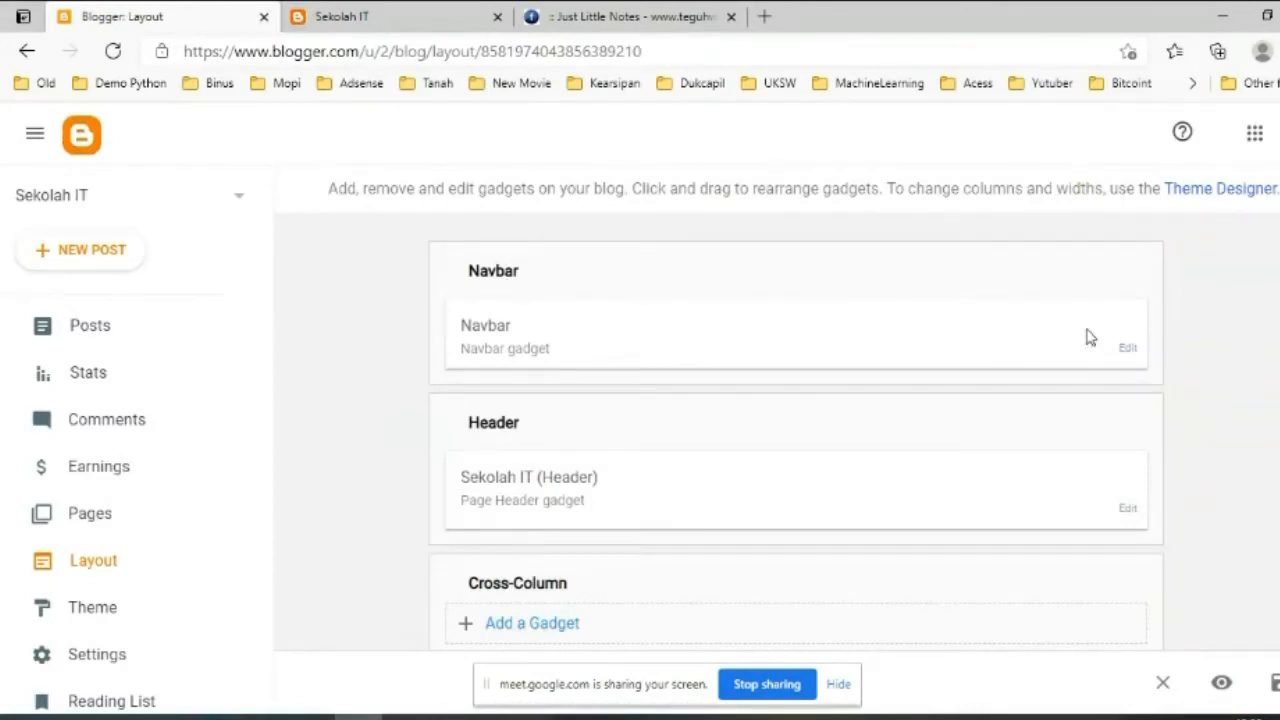
# Select the Blue style in the Navbar gadget's configuration without saving and check the navbar on the public blog.
pyautogui.click(1127, 348)
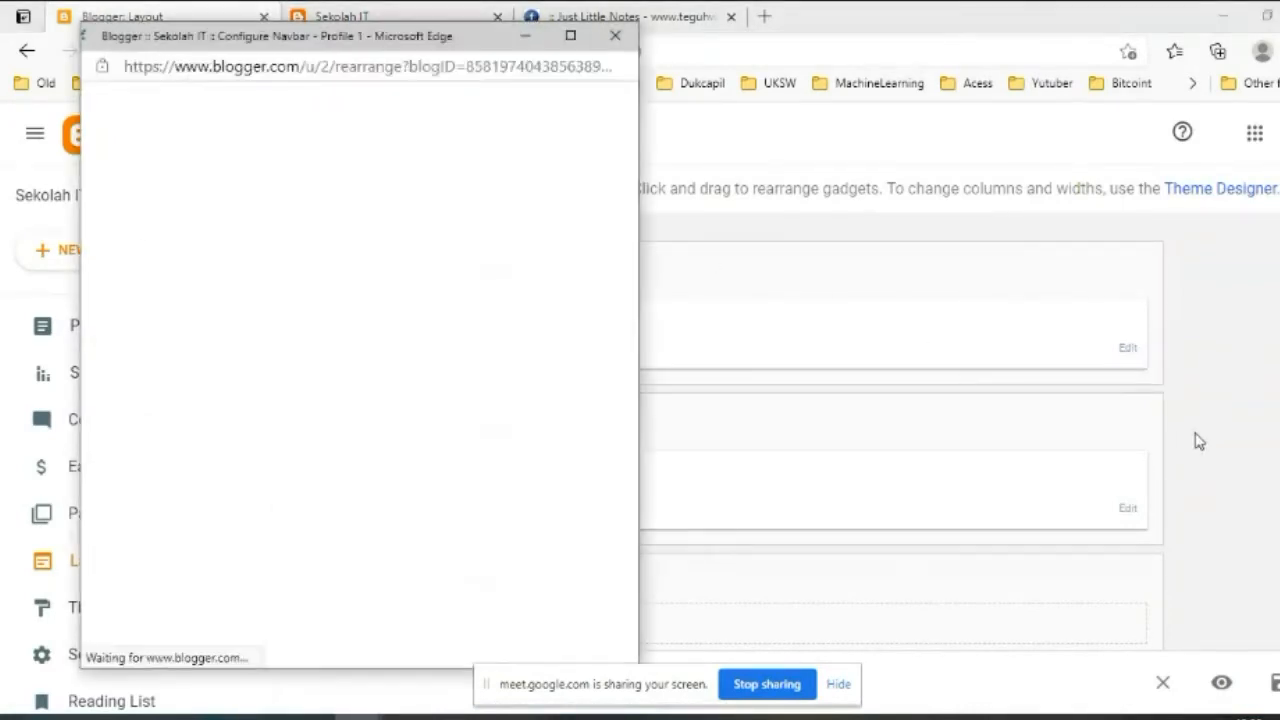
pyautogui.scroll(-1, 186, 229)
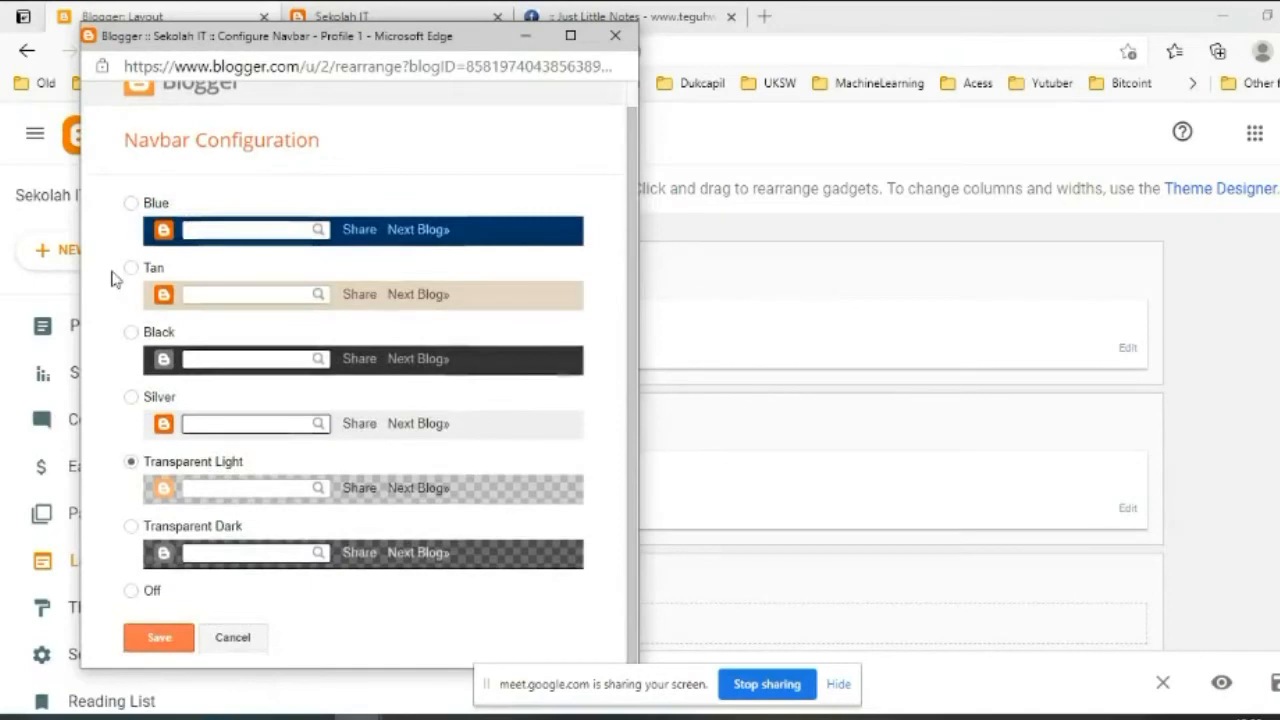
pyautogui.click(131, 205)
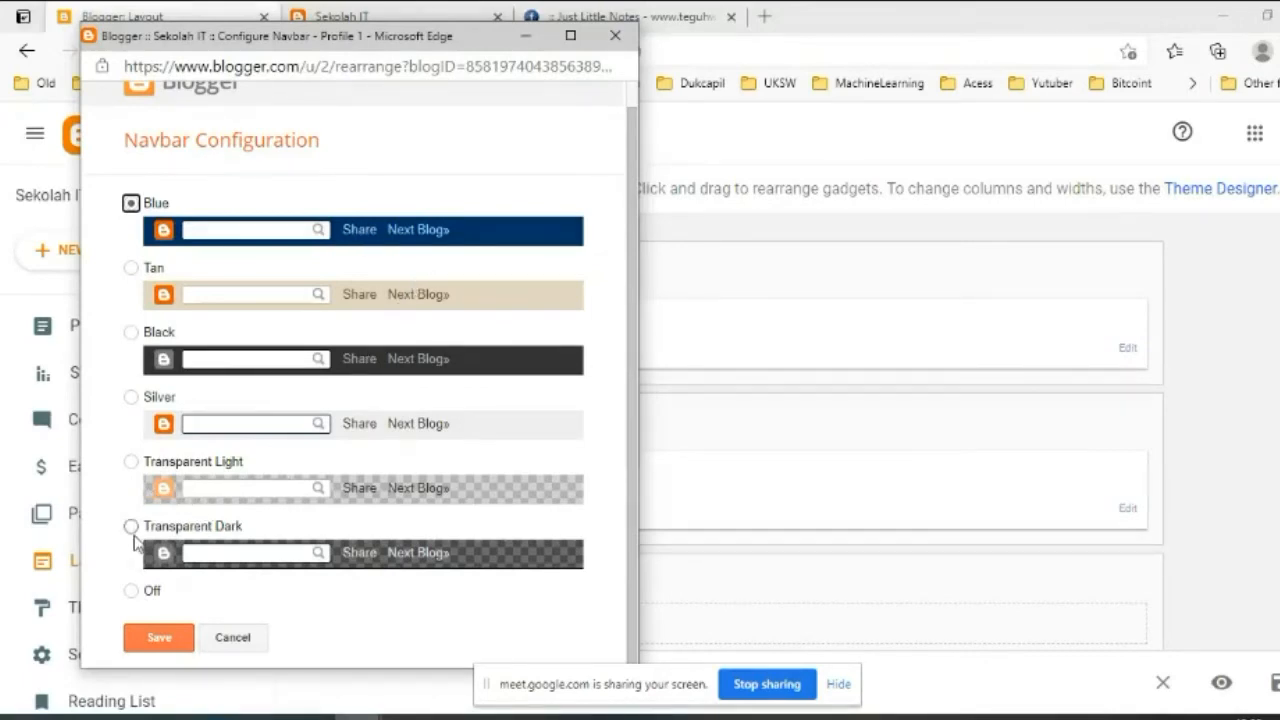
pyautogui.click(648, 30)
pyautogui.click(399, 17)
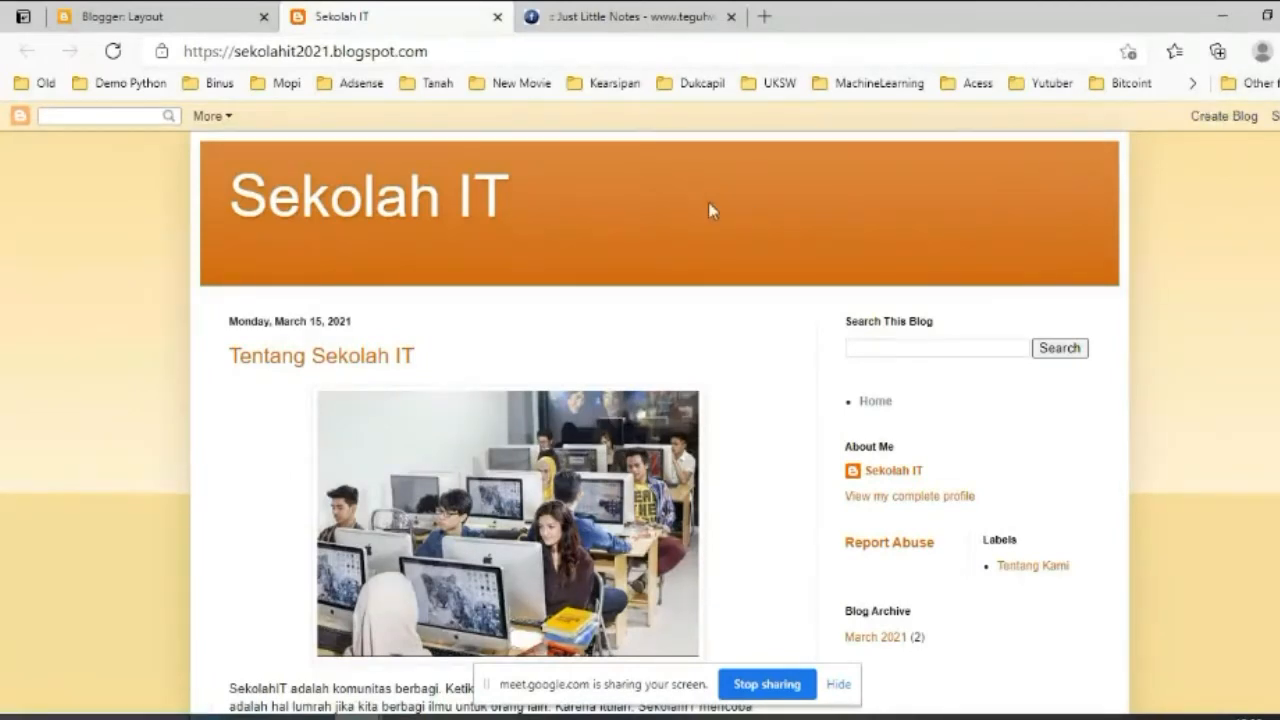
pyautogui.click(105, 17)
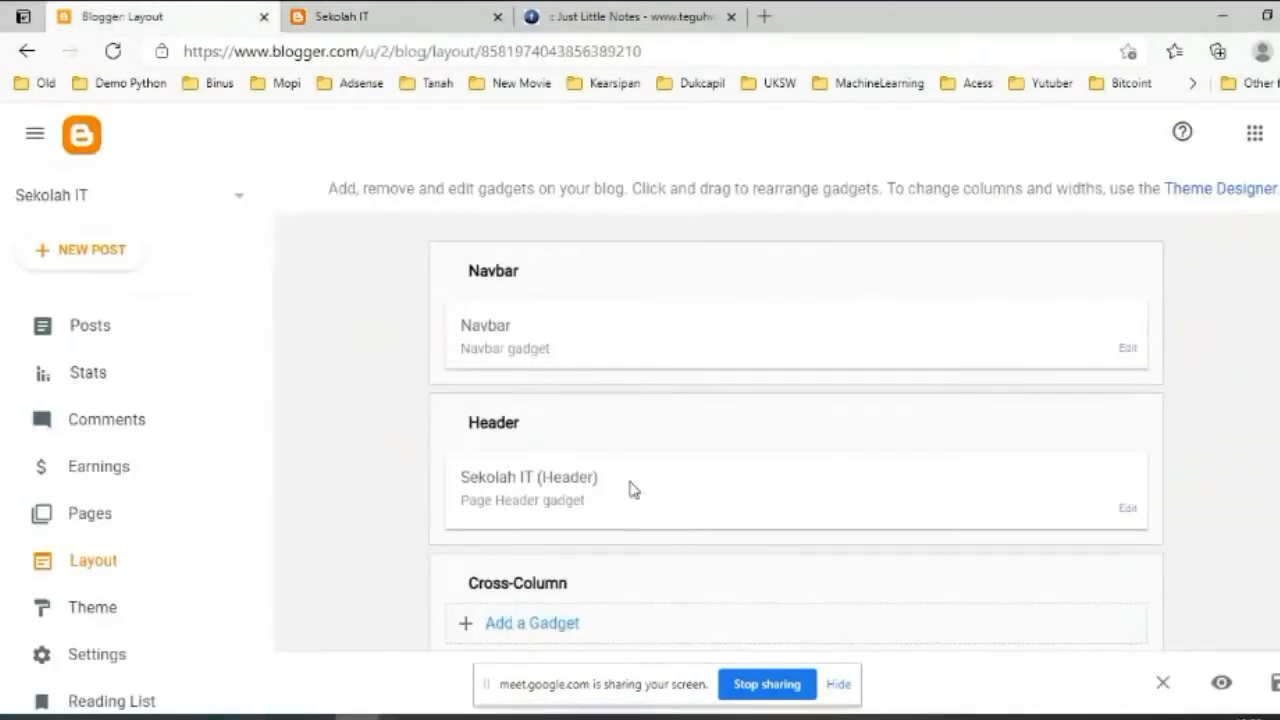
# Set the Navbar gadget to Off and save its configuration.
pyautogui.click(1126, 348)
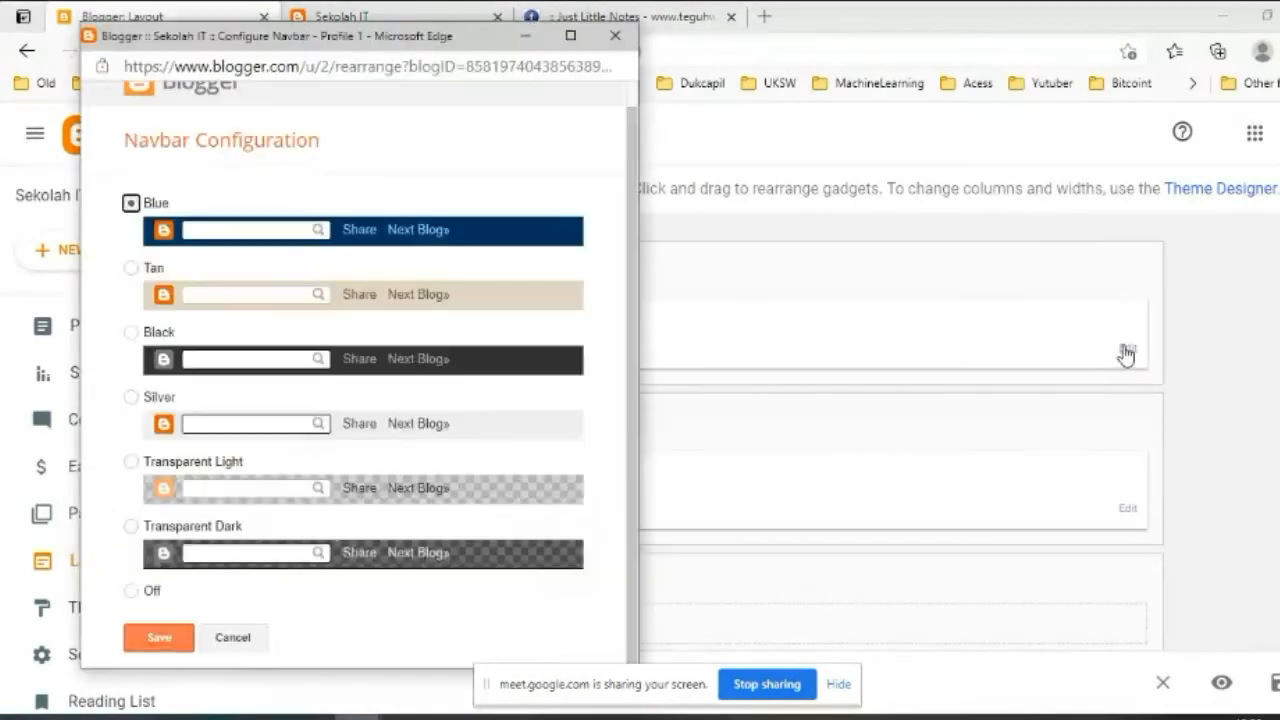
pyautogui.click(131, 594)
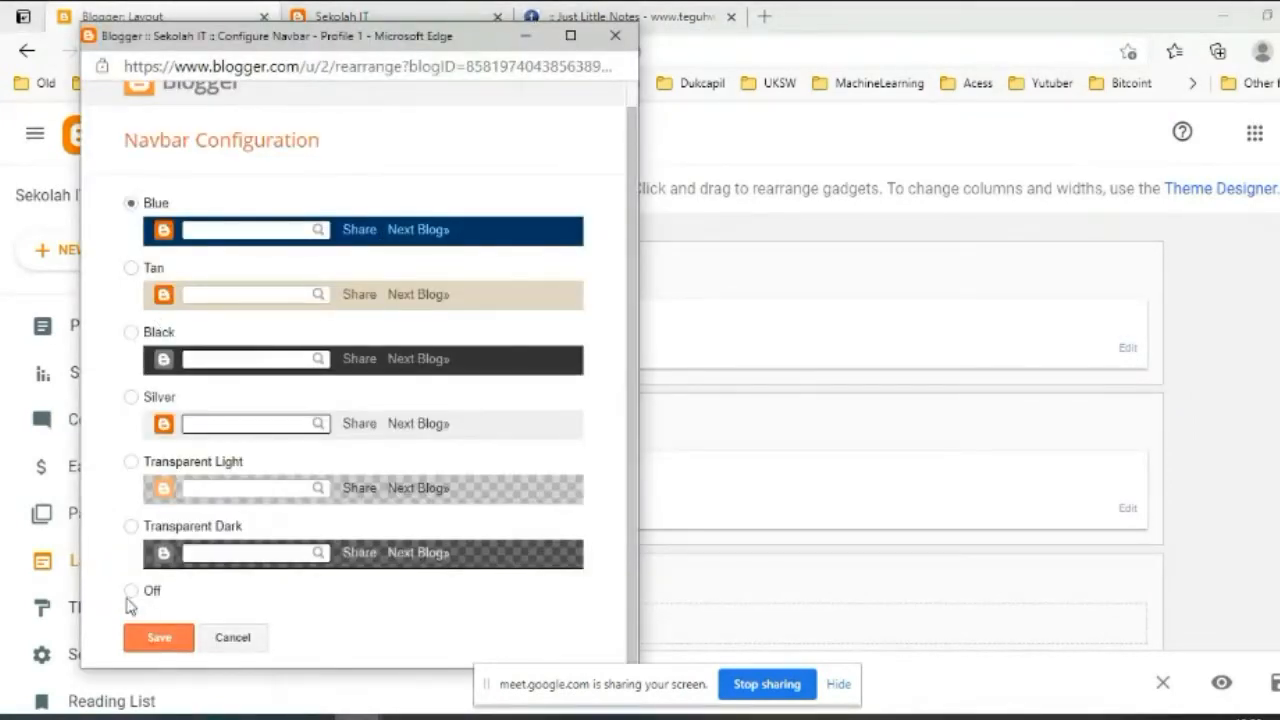
pyautogui.click(158, 645)
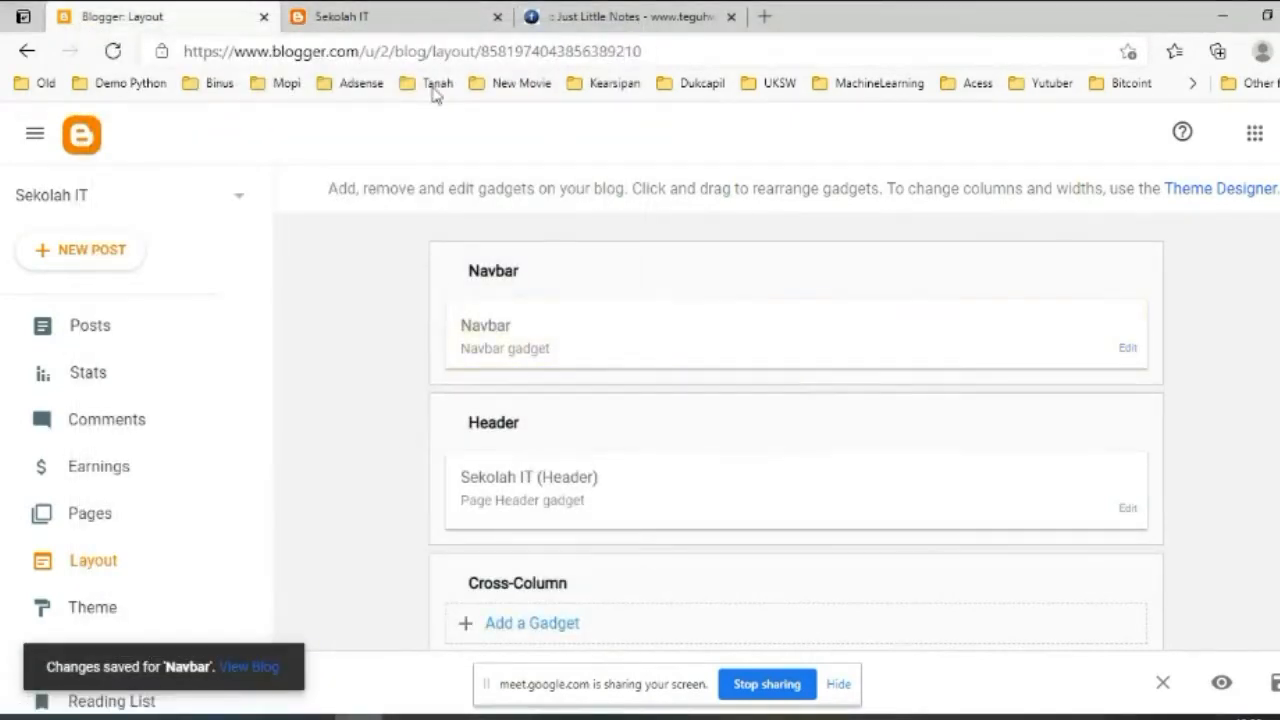
# Reload the public blog and examine its page top, posts, sidebar and footer with the navbar turned off.
pyautogui.click(392, 16)
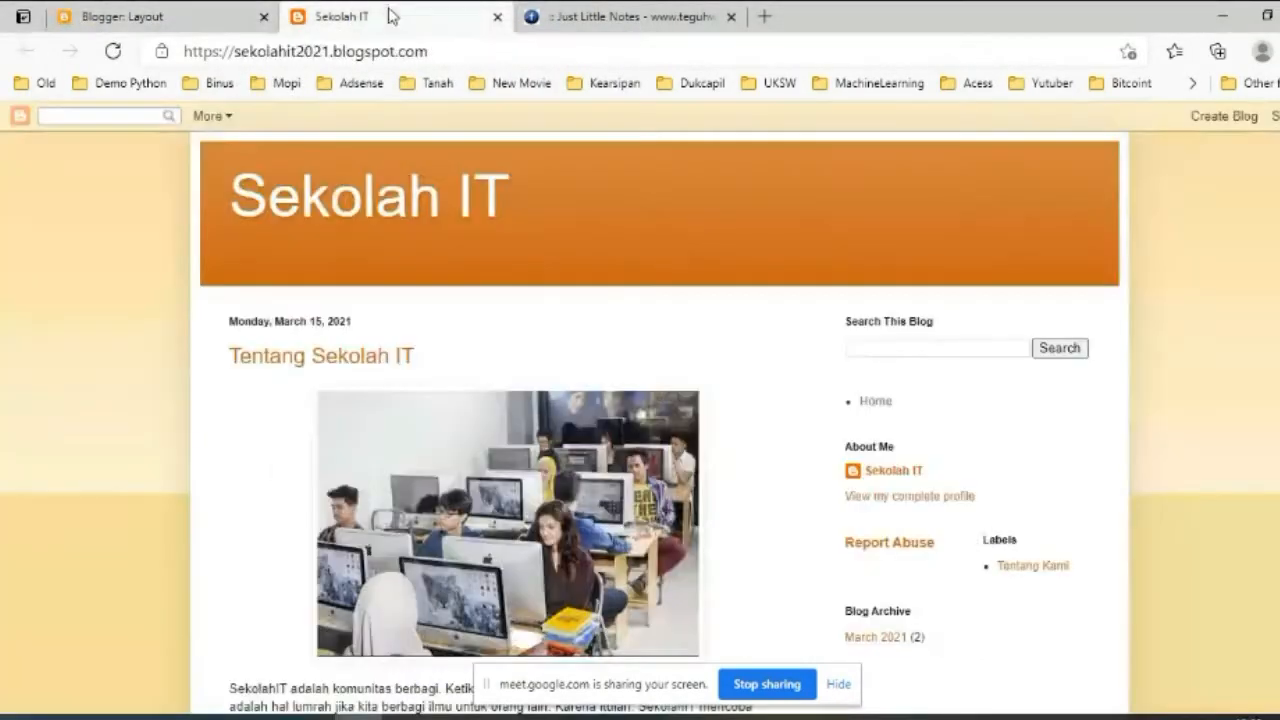
pyautogui.click(113, 50)
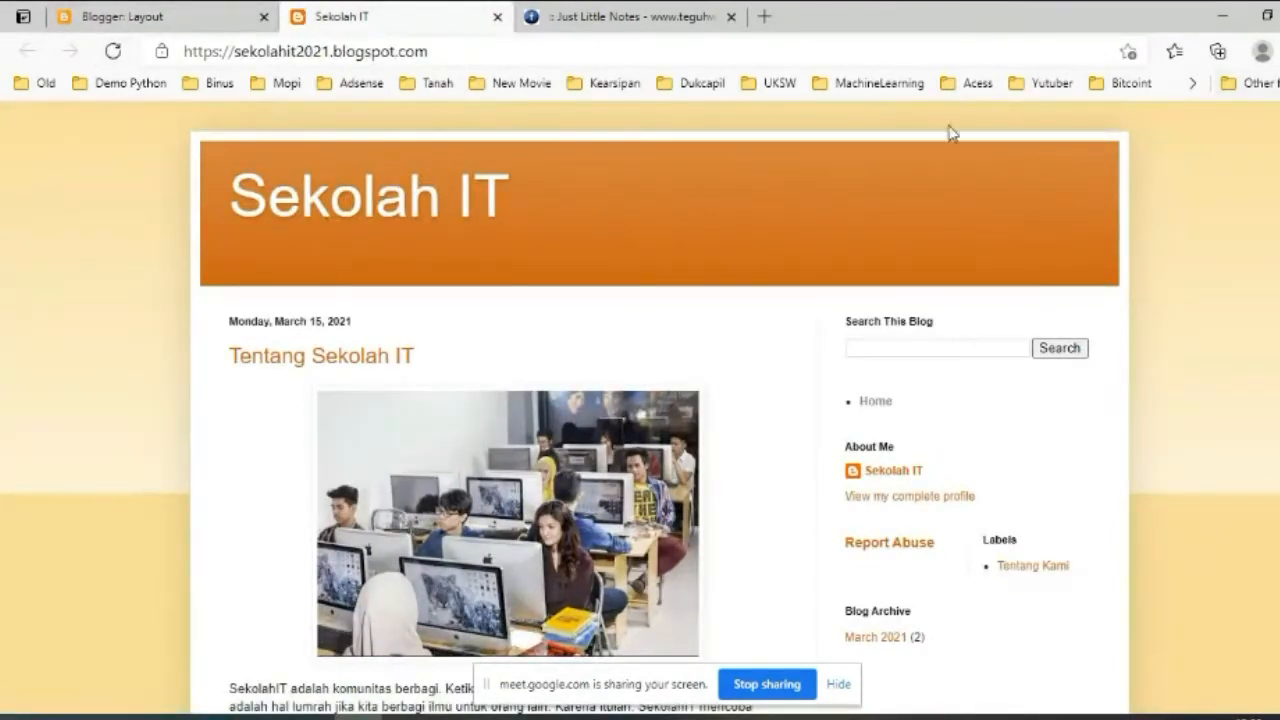
pyautogui.scroll(-6, 134, 262)
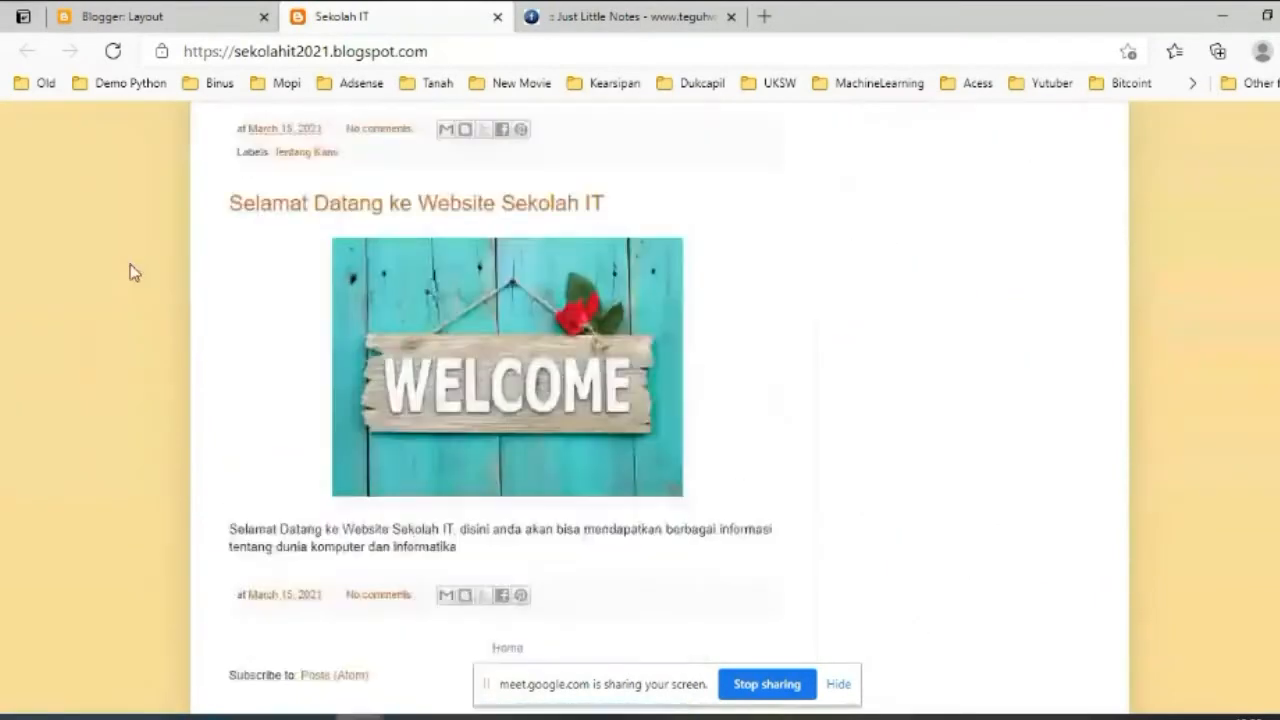
pyautogui.scroll(7, 137, 272)
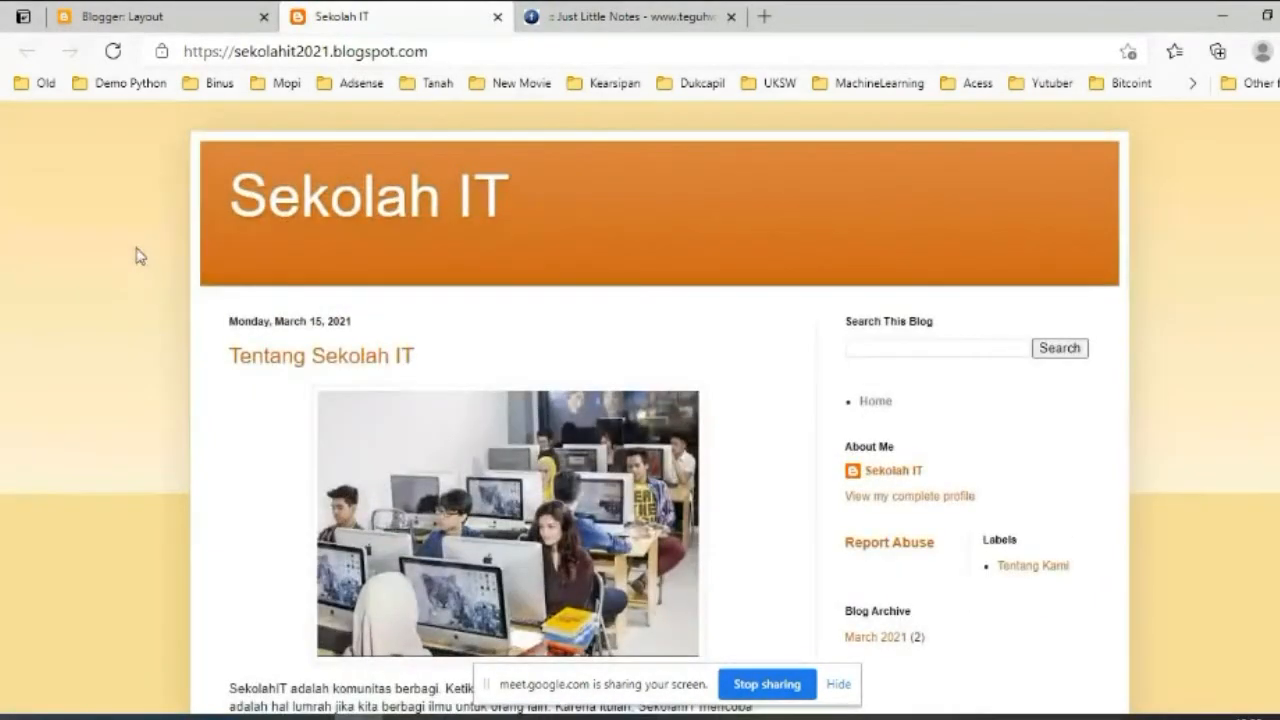
pyautogui.scroll(-2, 517, 263)
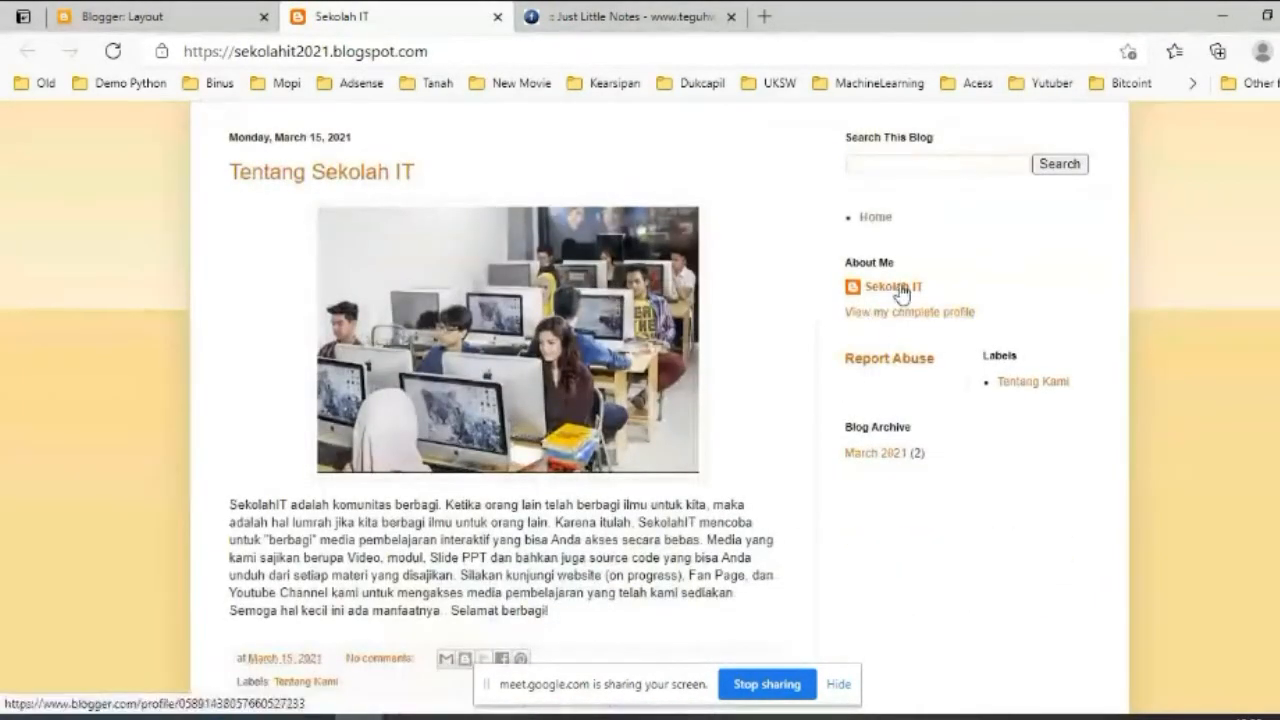
pyautogui.scroll(2, 962, 349)
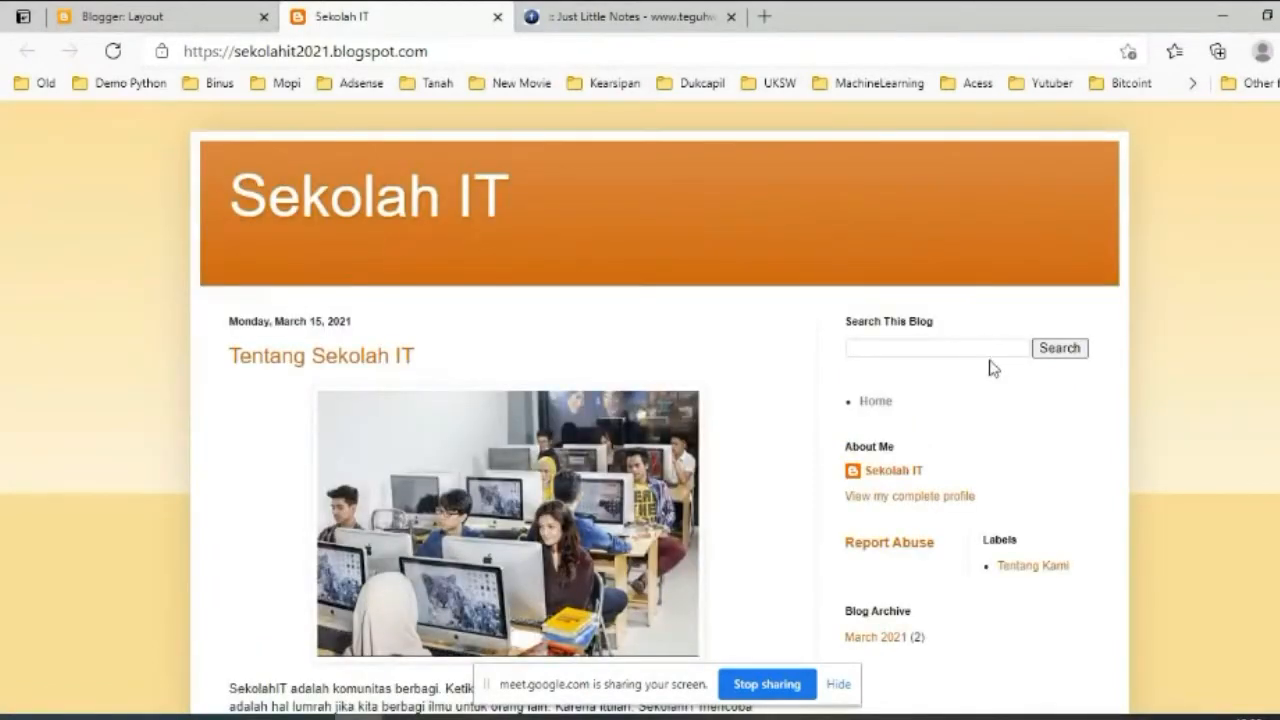
pyautogui.scroll(-2, 929, 446)
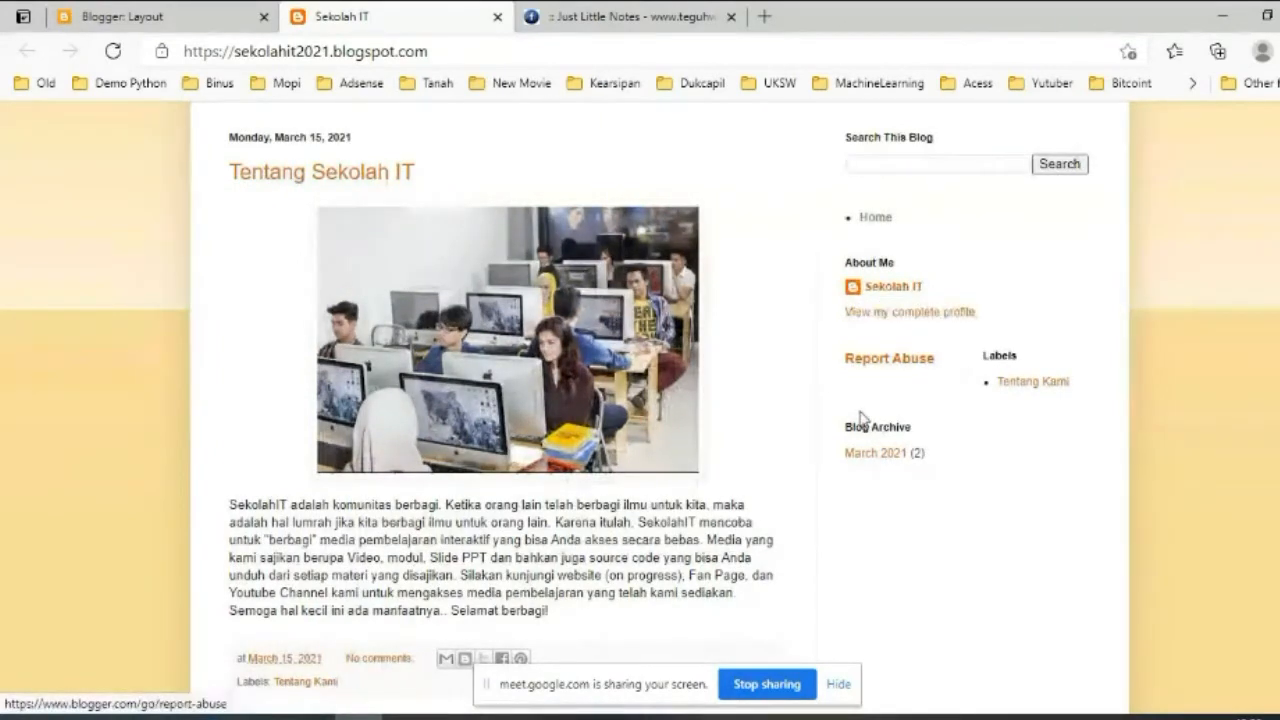
pyautogui.scroll(-5, 614, 448)
pyautogui.scroll(-8, 530, 420)
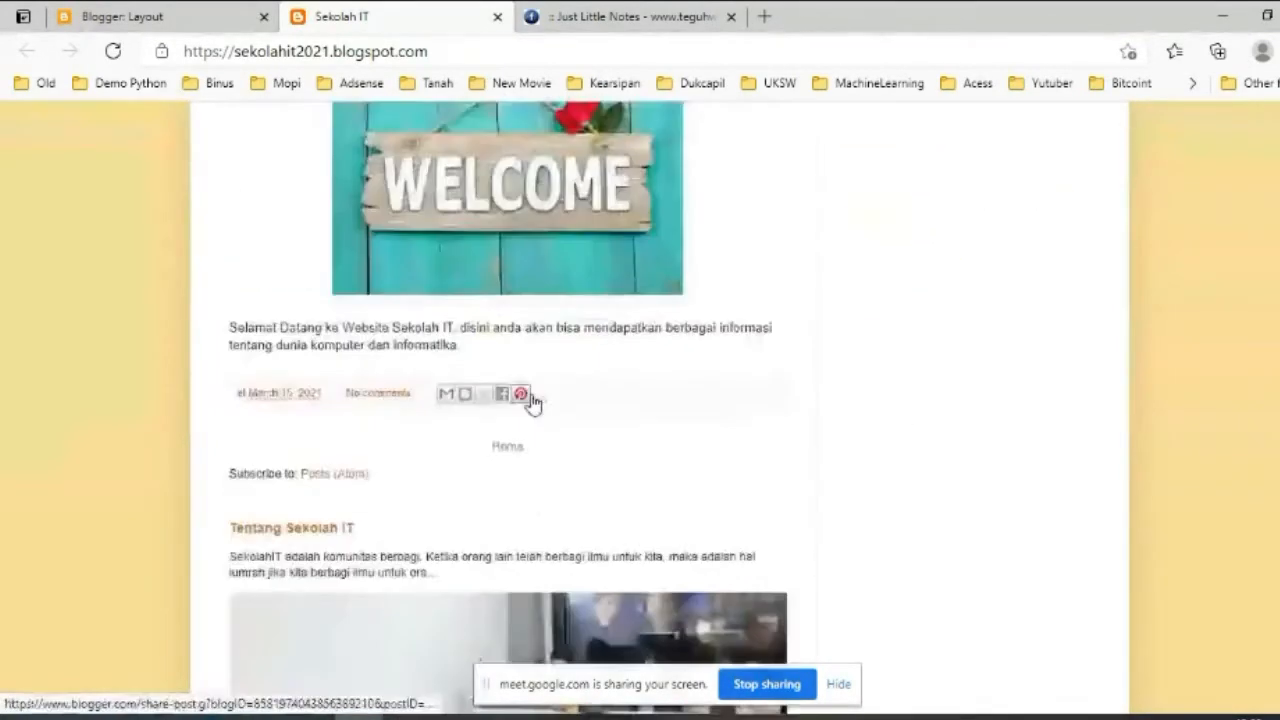
pyautogui.scroll(5, 535, 405)
pyautogui.scroll(10, 535, 402)
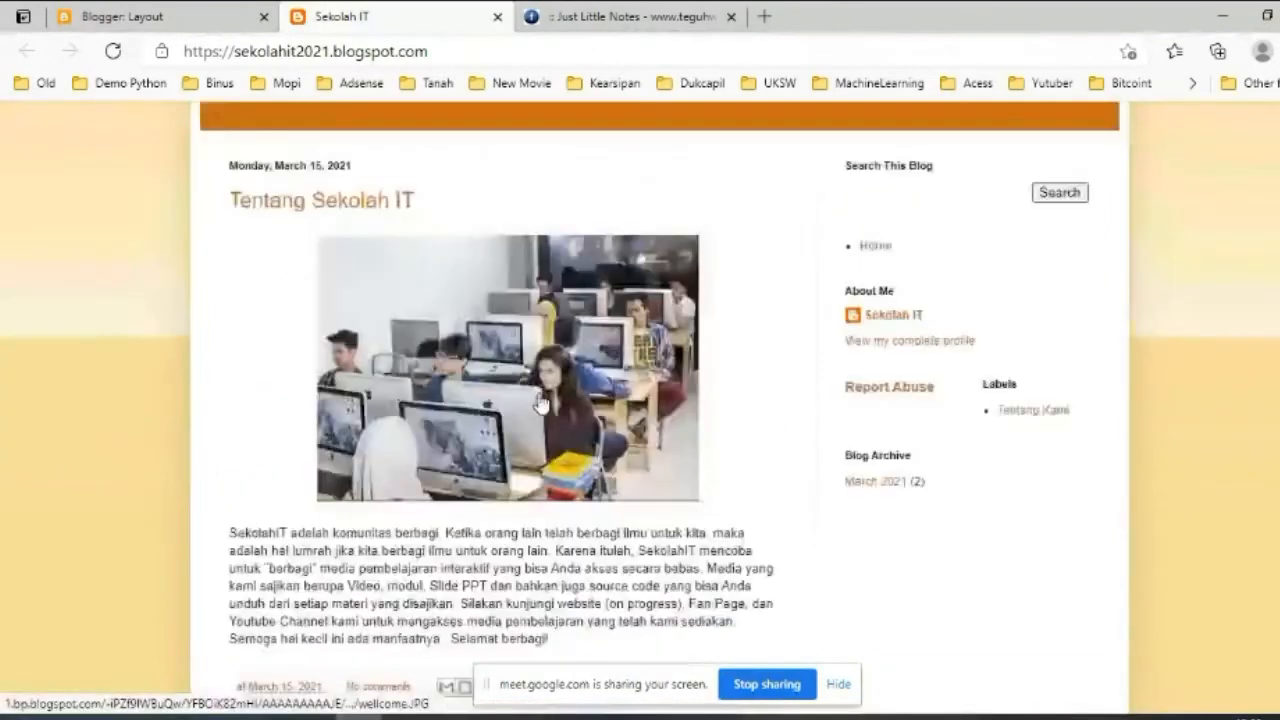
# Return to the layout editor and compare its Header section with the header on the public blog.
pyautogui.click(157, 22)
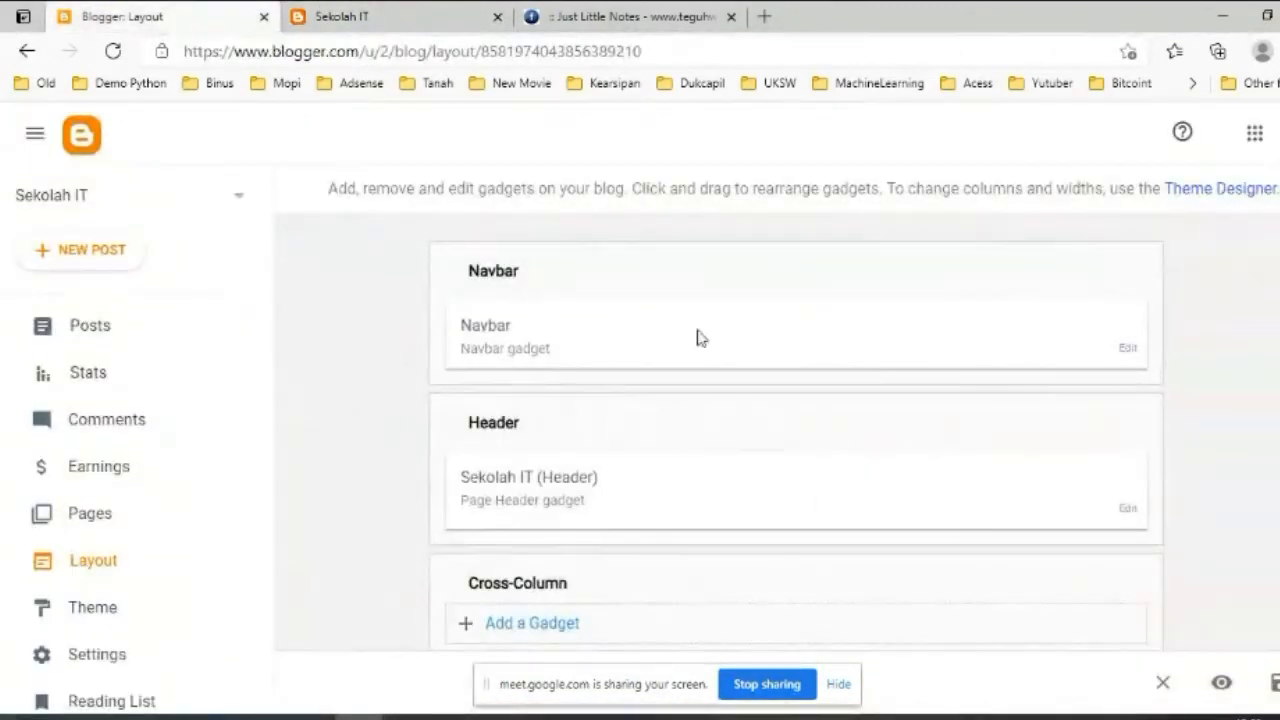
pyautogui.scroll(-2, 700, 376)
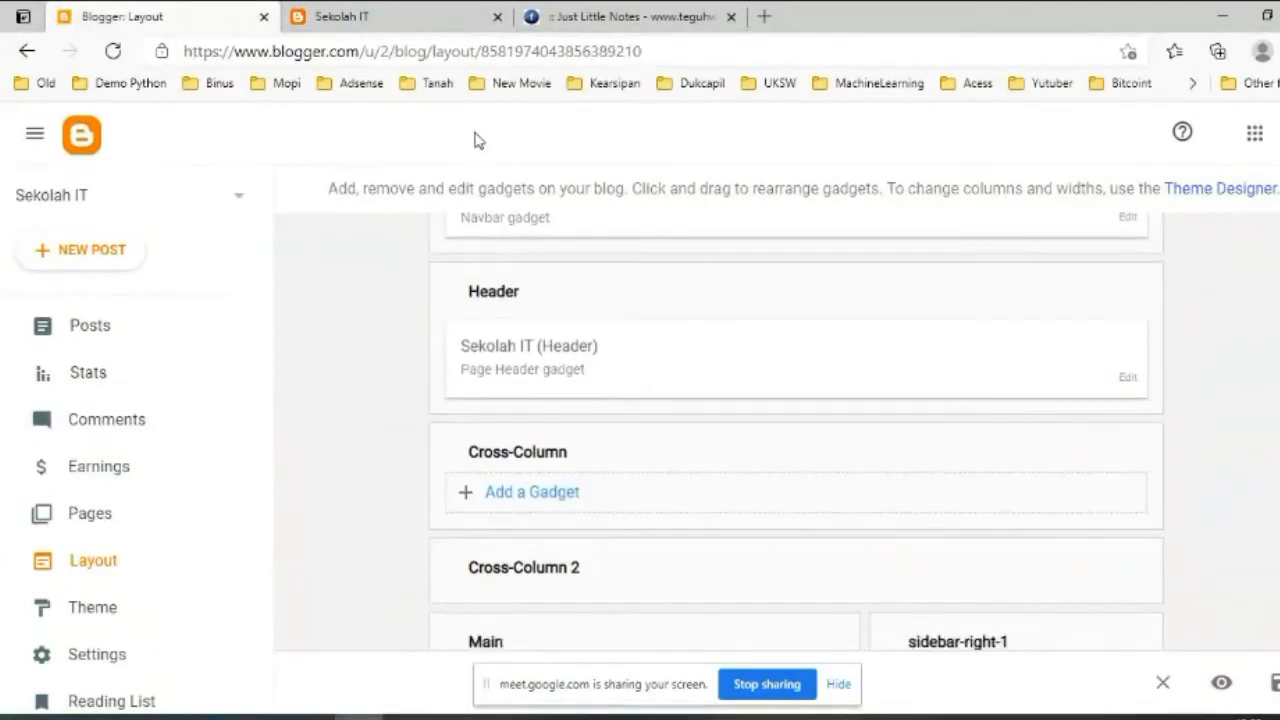
pyautogui.click(399, 20)
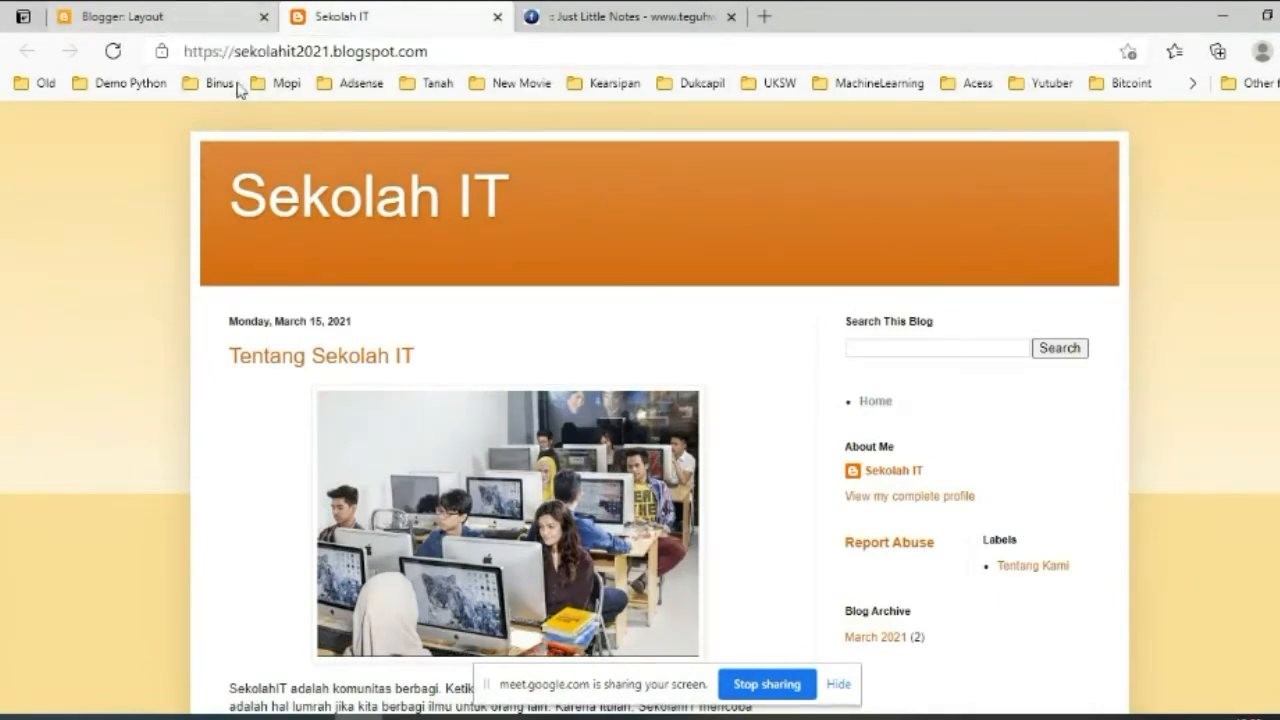
pyautogui.click(181, 14)
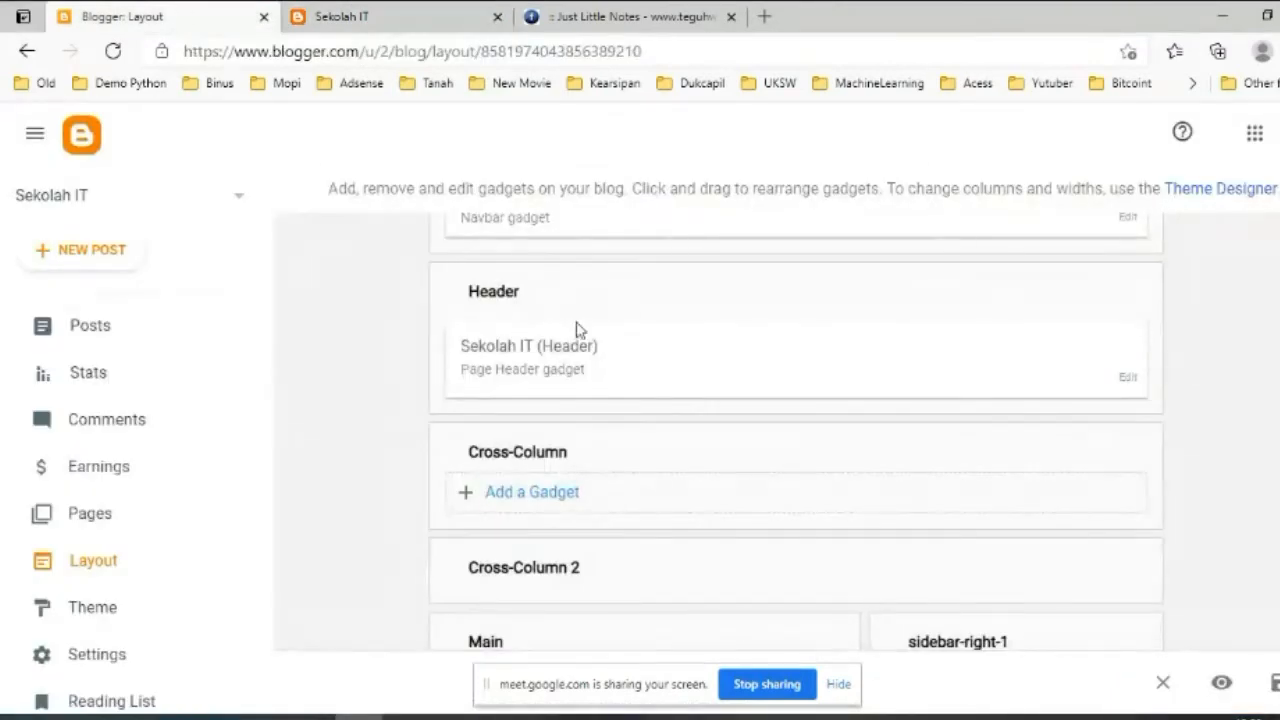
# Upload the Motto SekolahIT image to the Header gadget, placed behind the title and description, and save the header.
pyautogui.click(1129, 379)
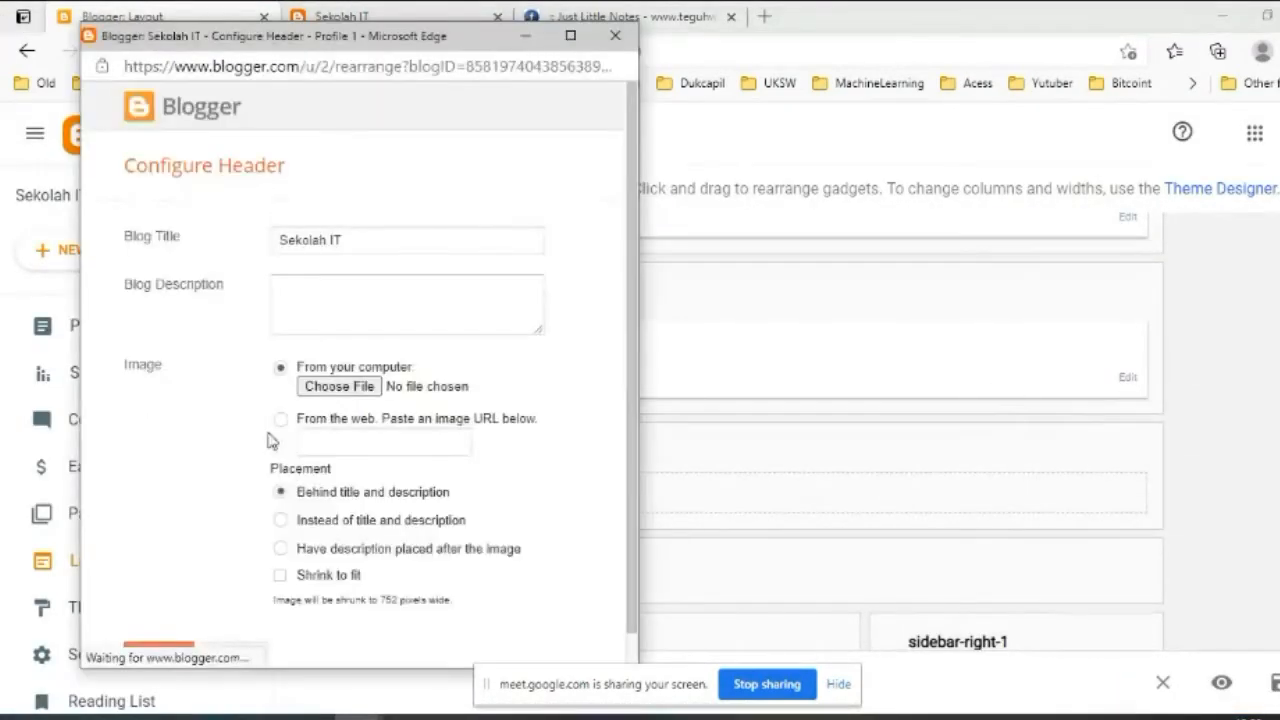
pyautogui.scroll(-1, 369, 362)
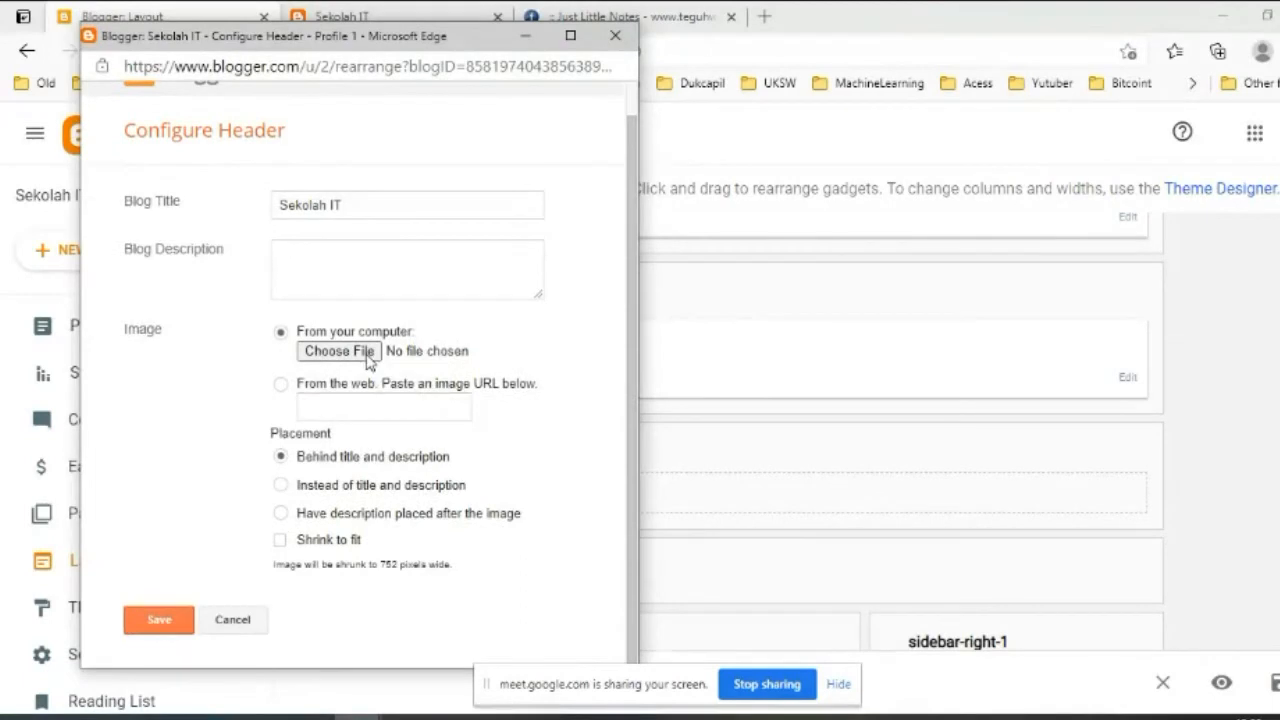
pyautogui.click(316, 258)
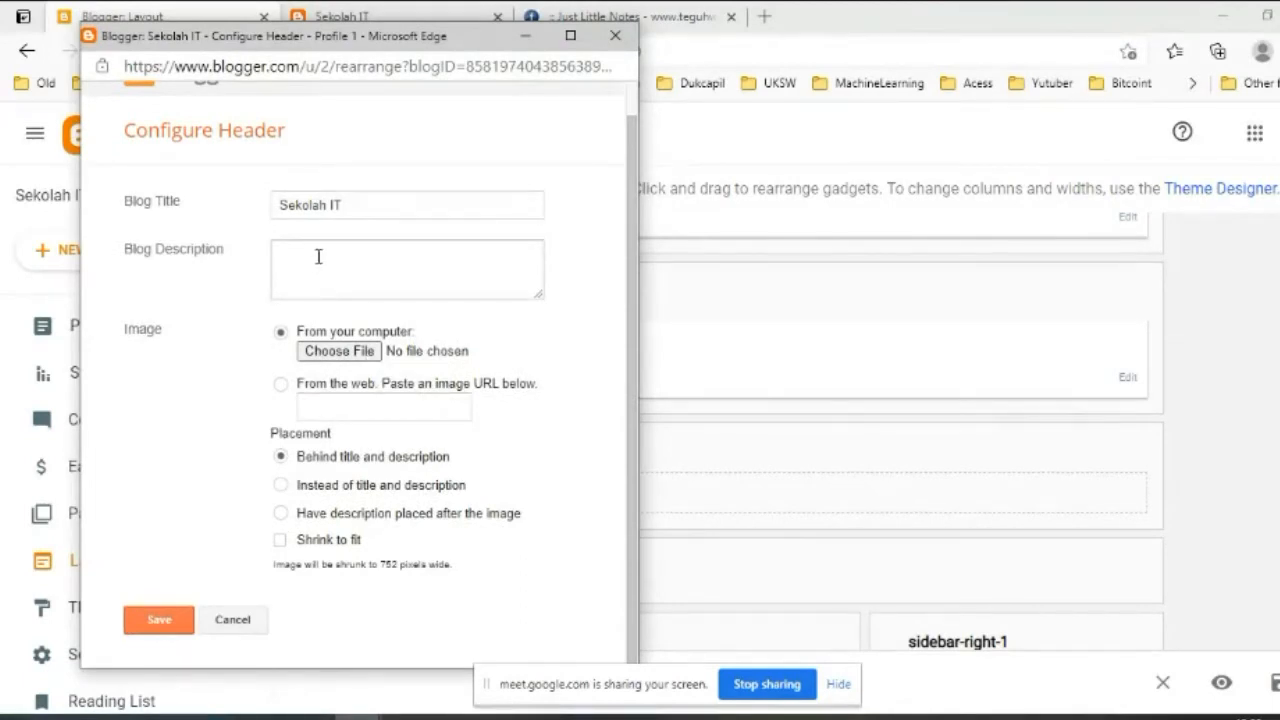
pyautogui.click(352, 351)
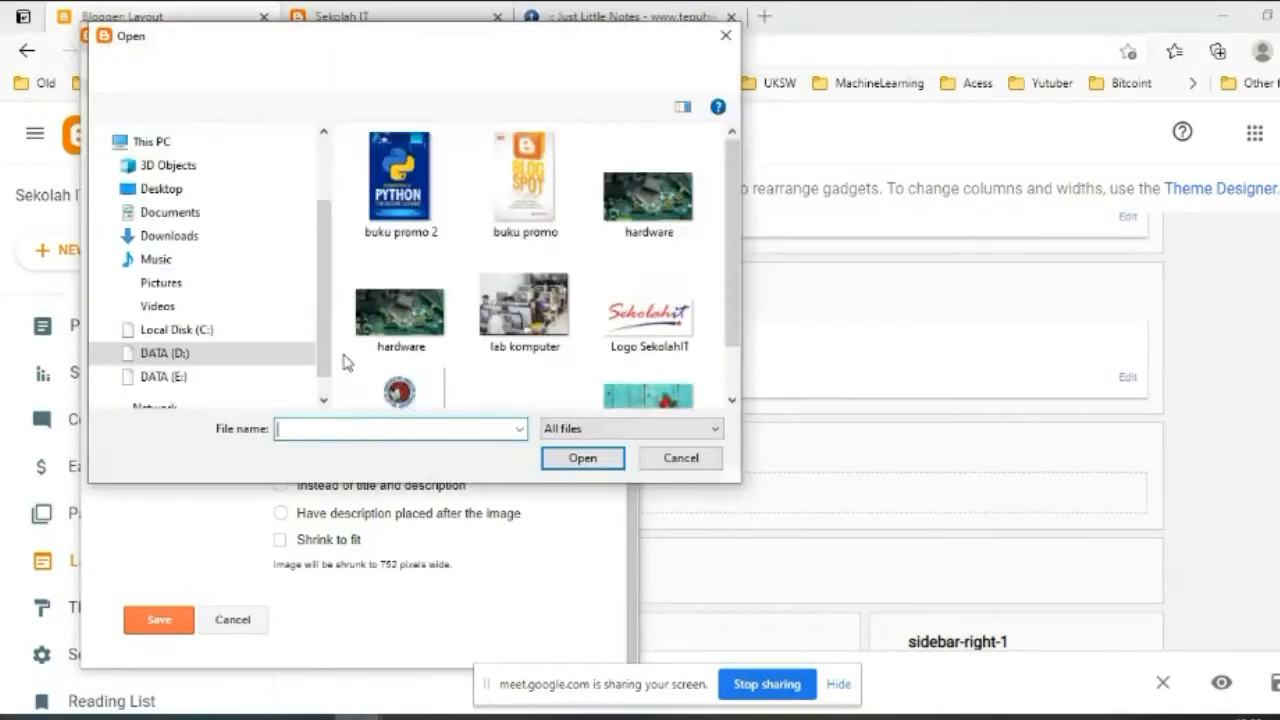
pyautogui.scroll(-1, 447, 276)
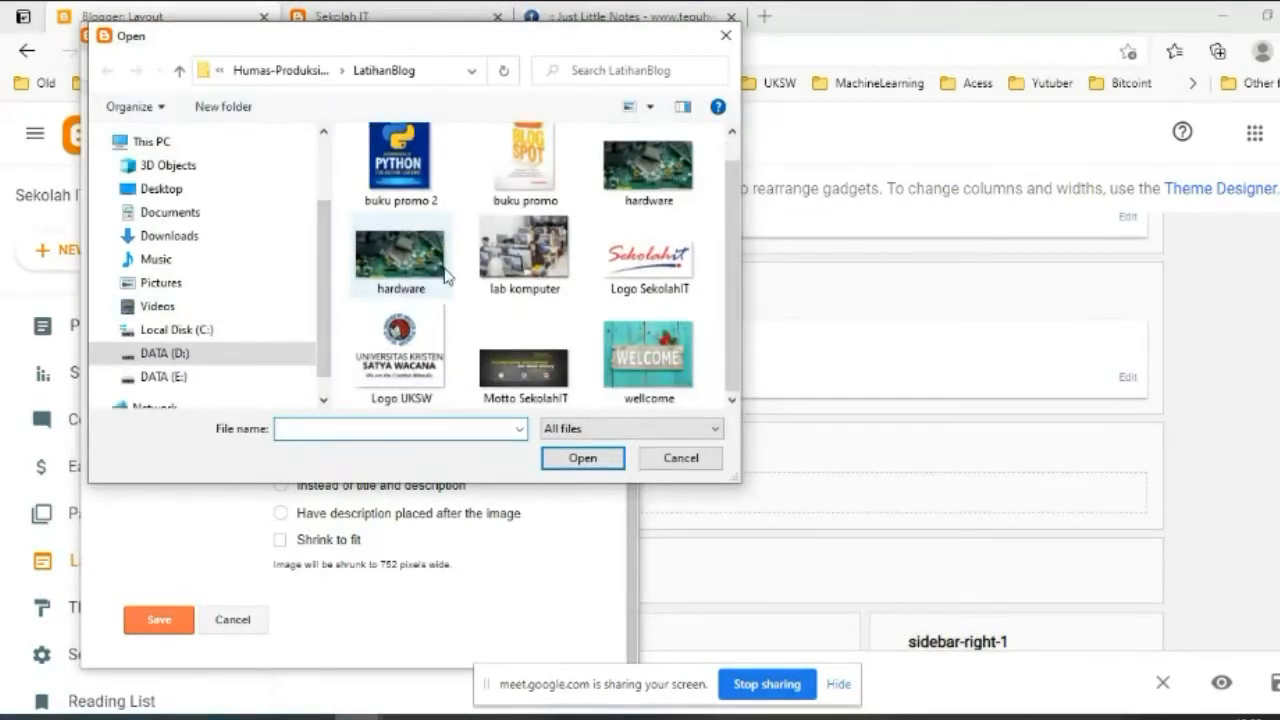
pyautogui.doubleClick(514, 376)
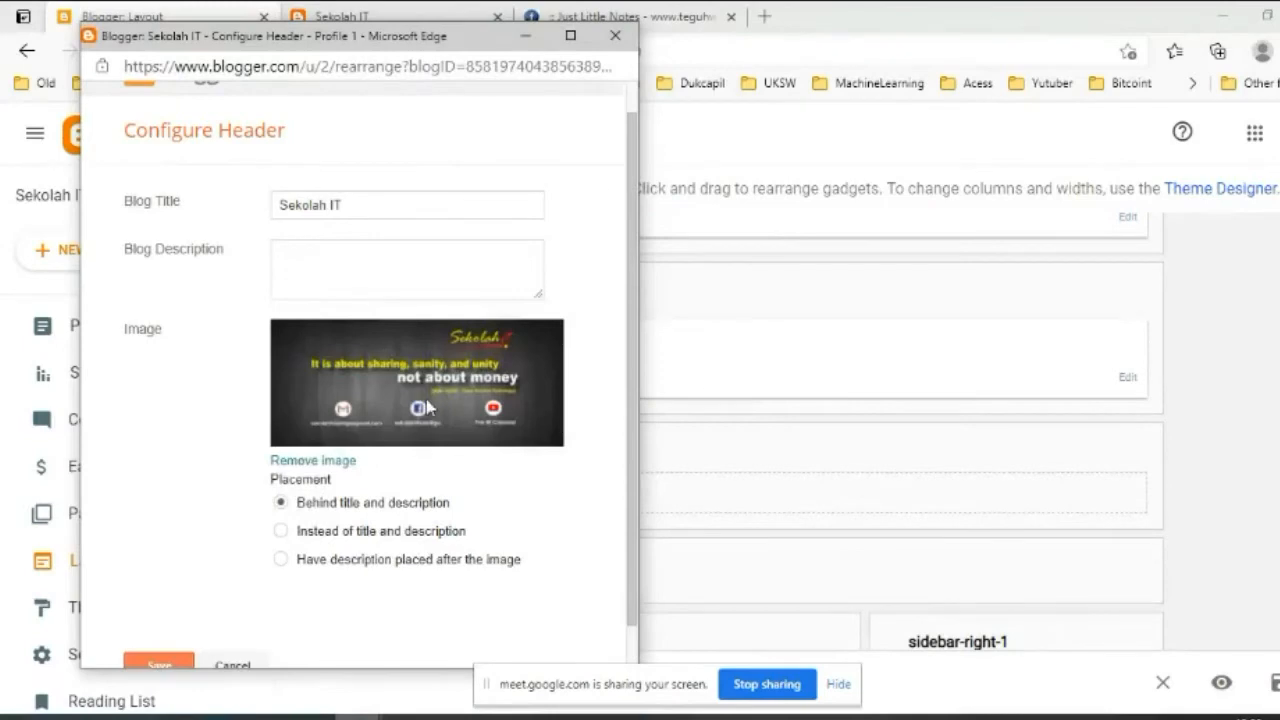
pyautogui.scroll(-1, 415, 344)
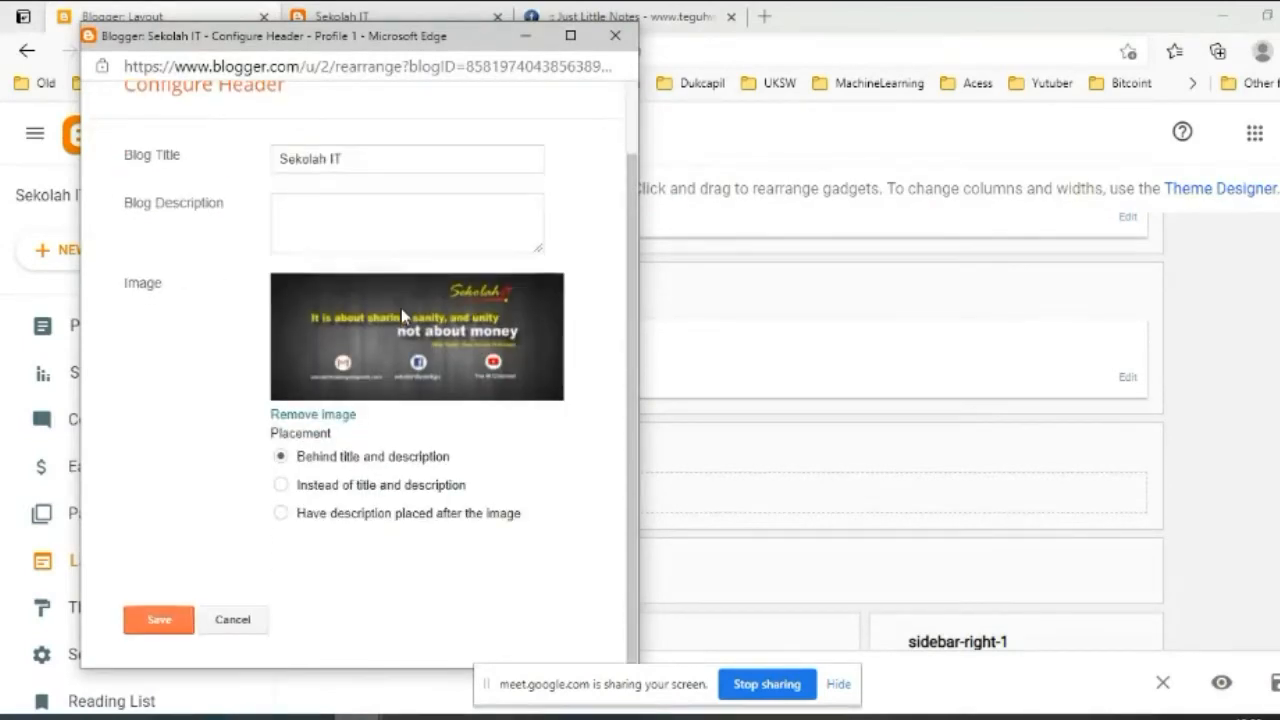
pyautogui.click(160, 621)
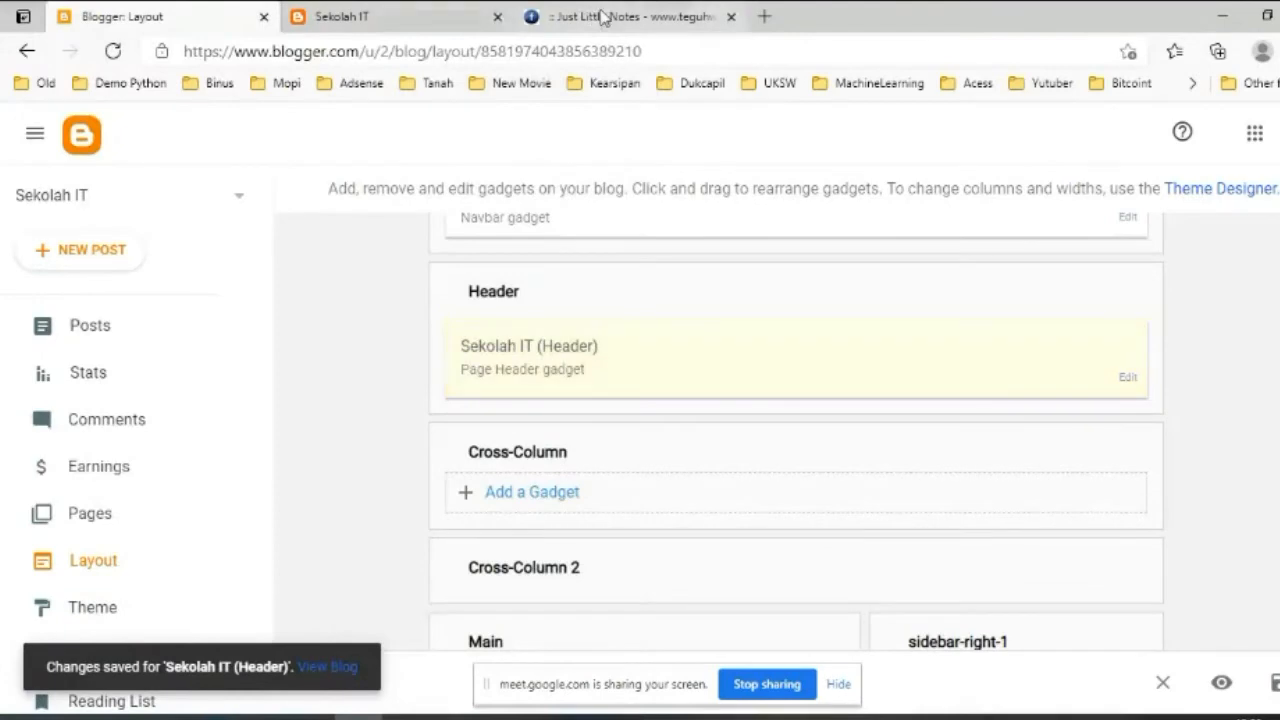
# Reload the public blog and examine how the title text sits over the new header image.
pyautogui.click(603, 17)
pyautogui.click(425, 20)
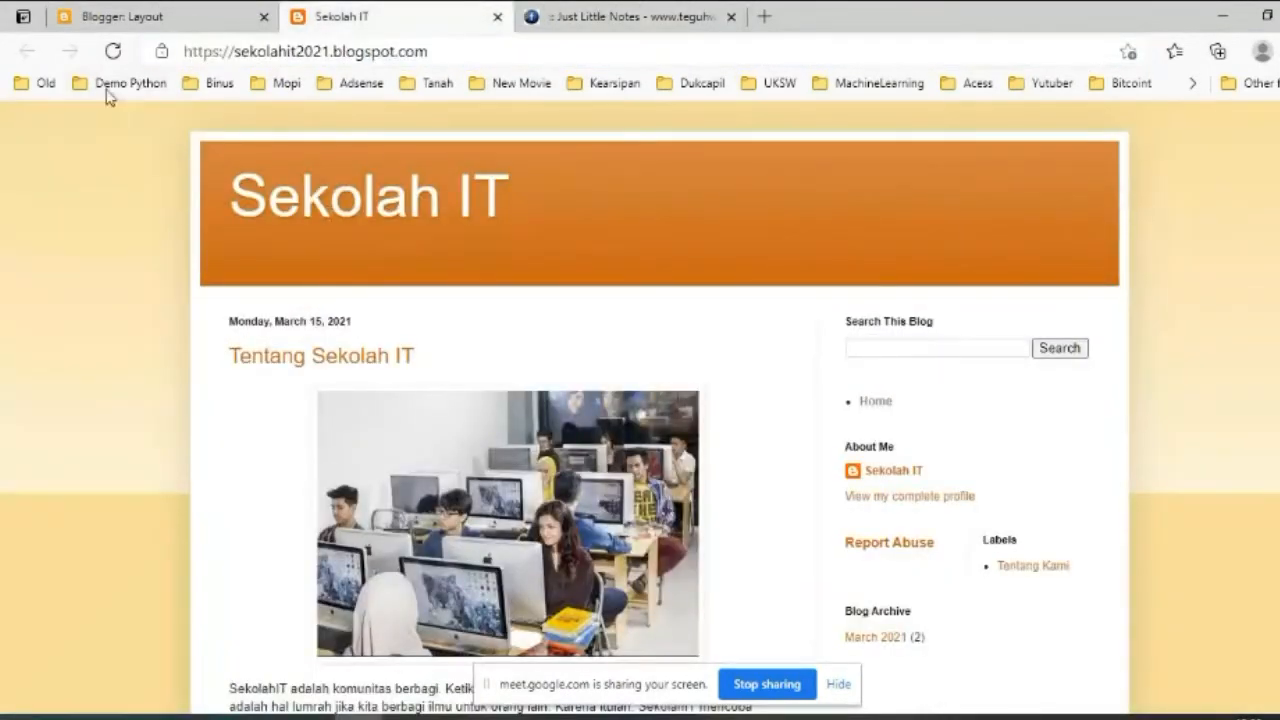
pyautogui.click(113, 51)
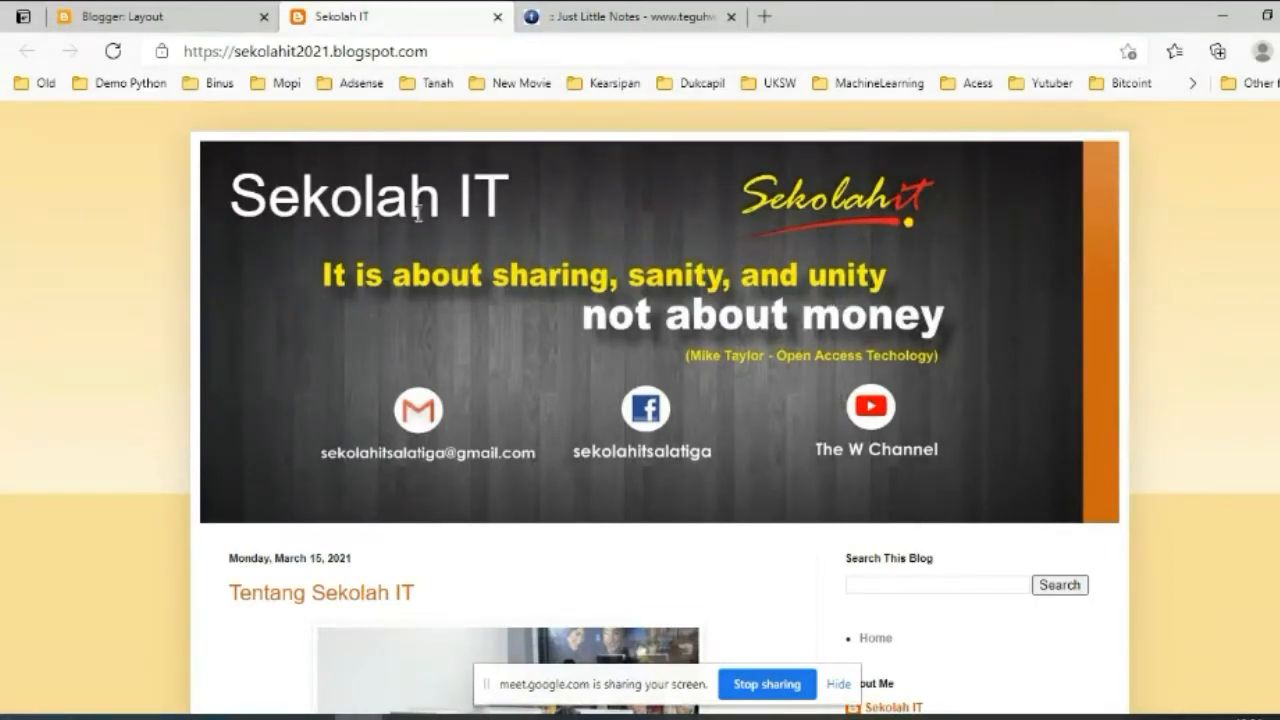
pyautogui.moveTo(256, 192); pyautogui.dragTo(528, 203)
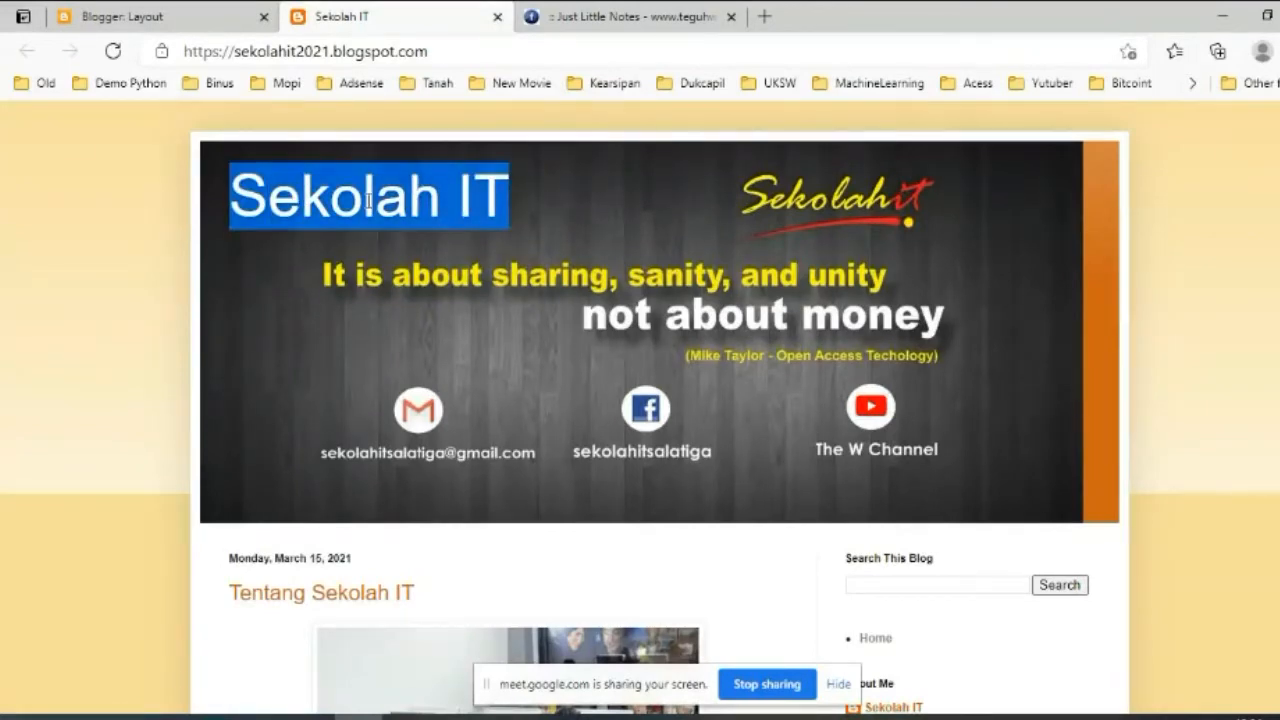
pyautogui.click(378, 234)
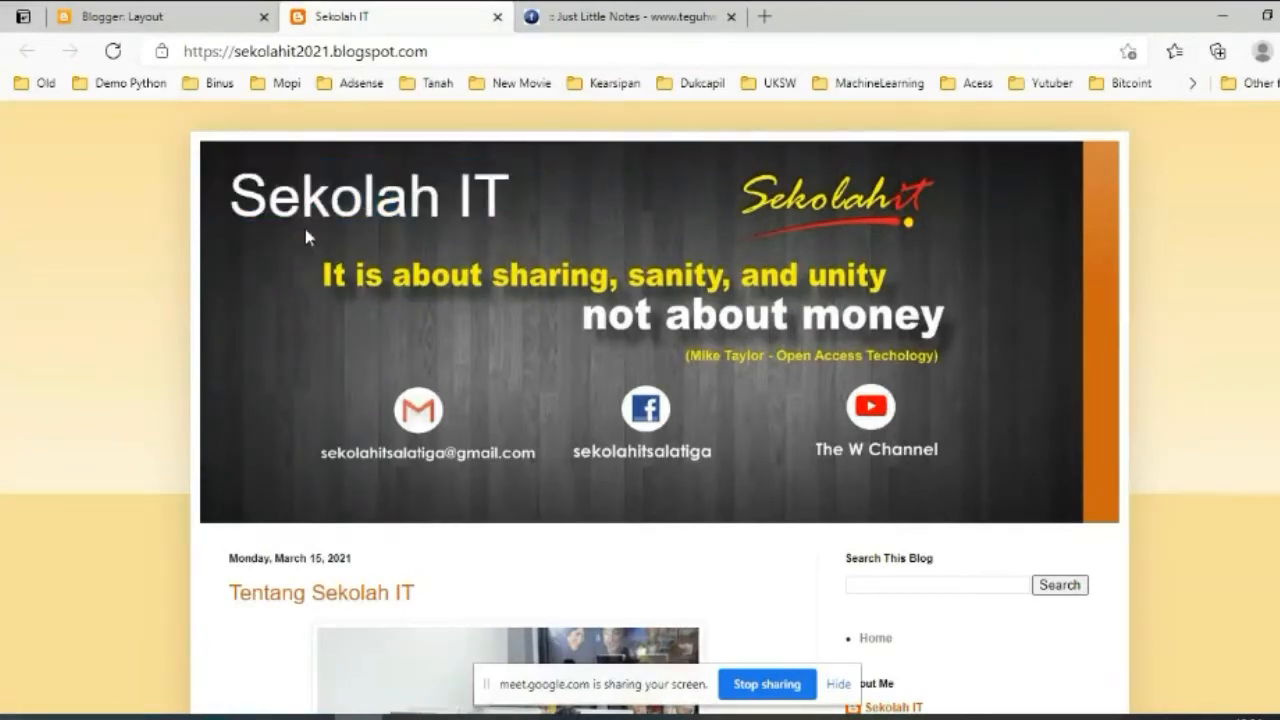
# Set the Header gadget's image placement to Instead of title and description in the layout editor and save the header.
pyautogui.click(140, 16)
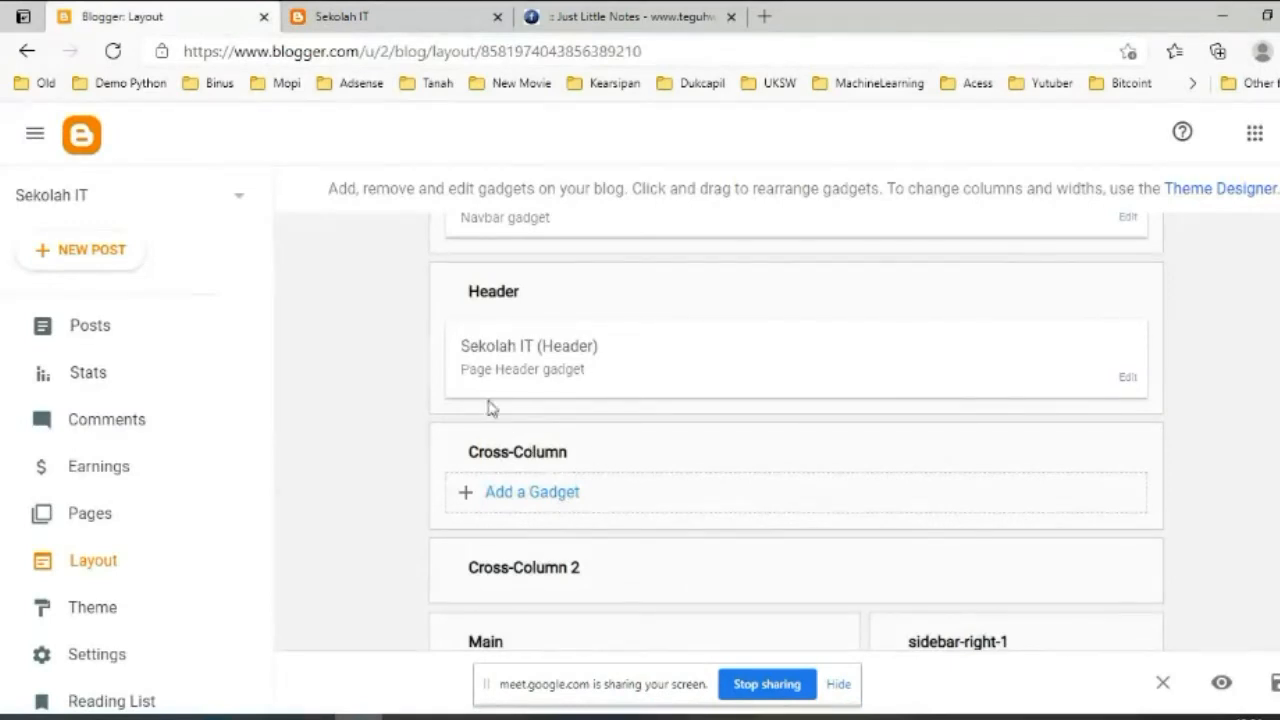
pyautogui.click(1124, 379)
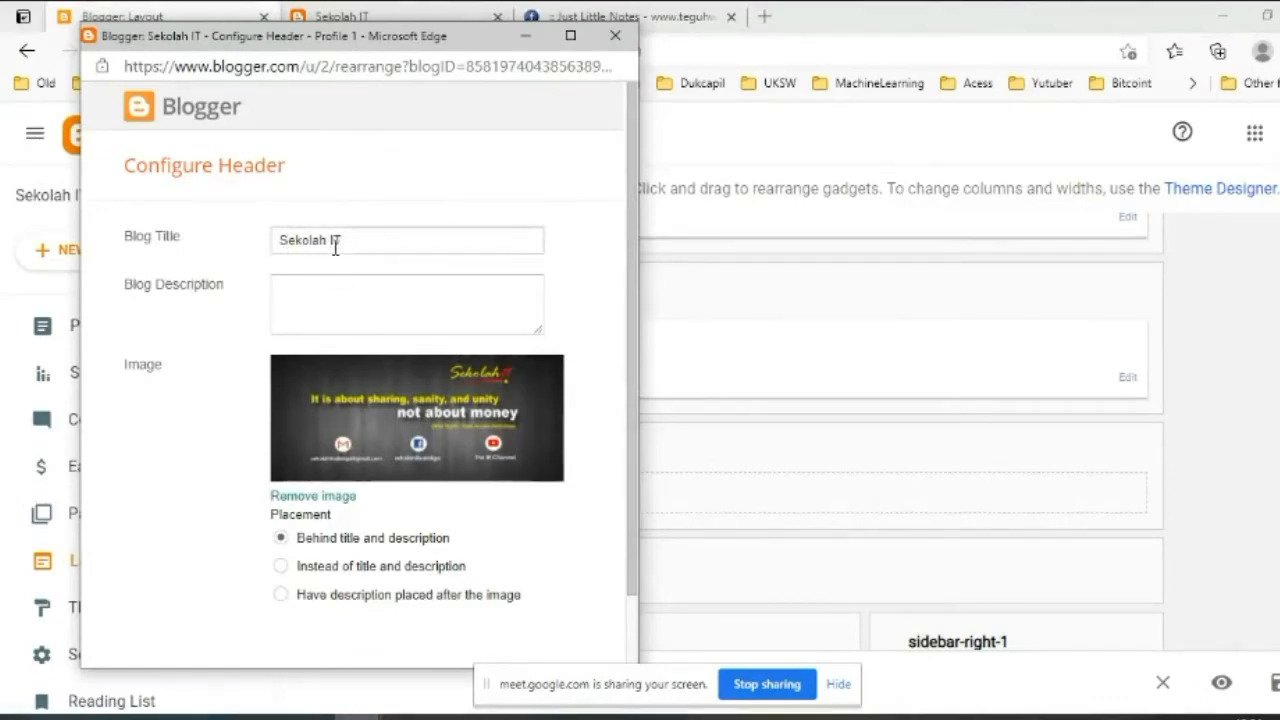
pyautogui.moveTo(346, 244); pyautogui.dragTo(249, 251)
pyautogui.click(312, 250)
pyautogui.scroll(-2, 291, 560)
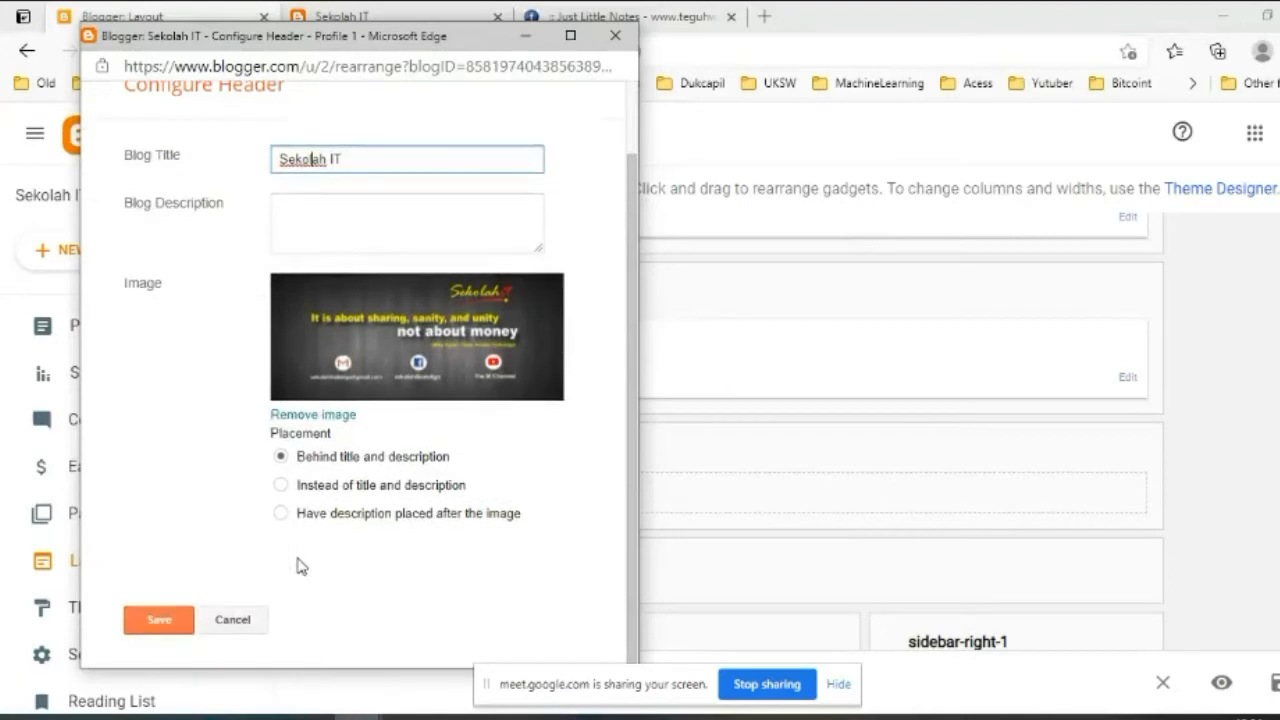
pyautogui.click(282, 486)
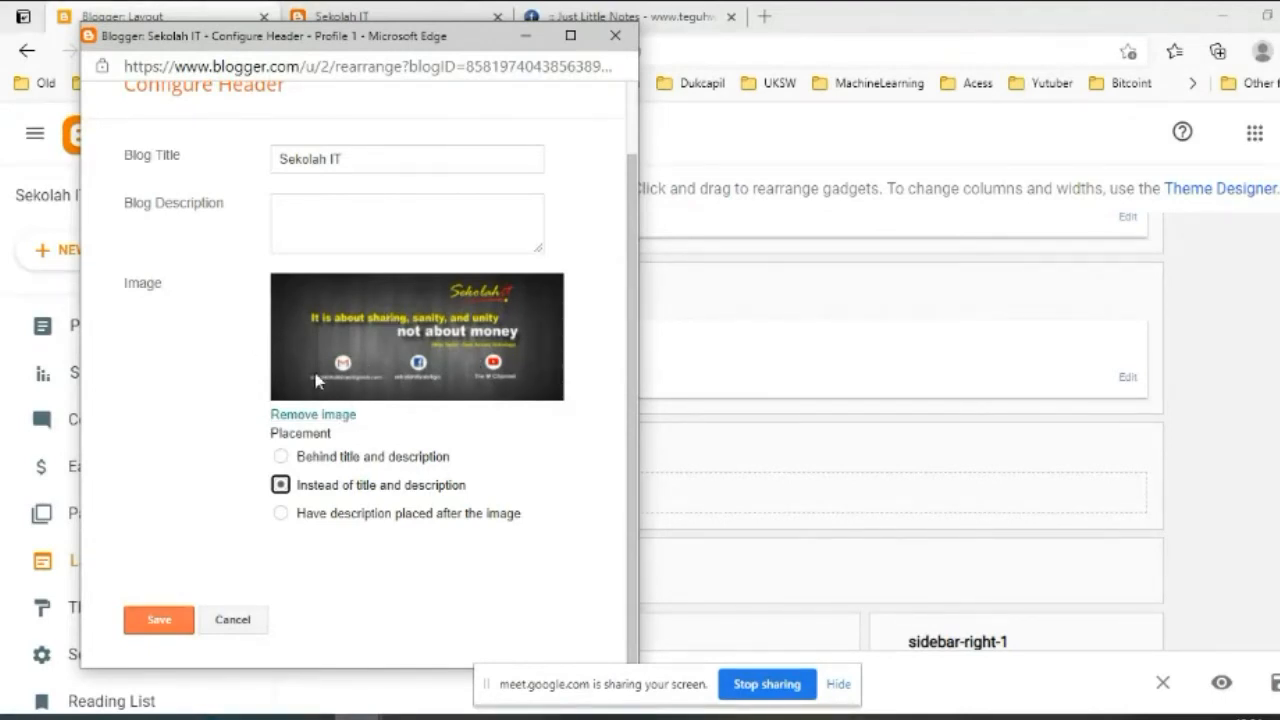
pyautogui.click(162, 619)
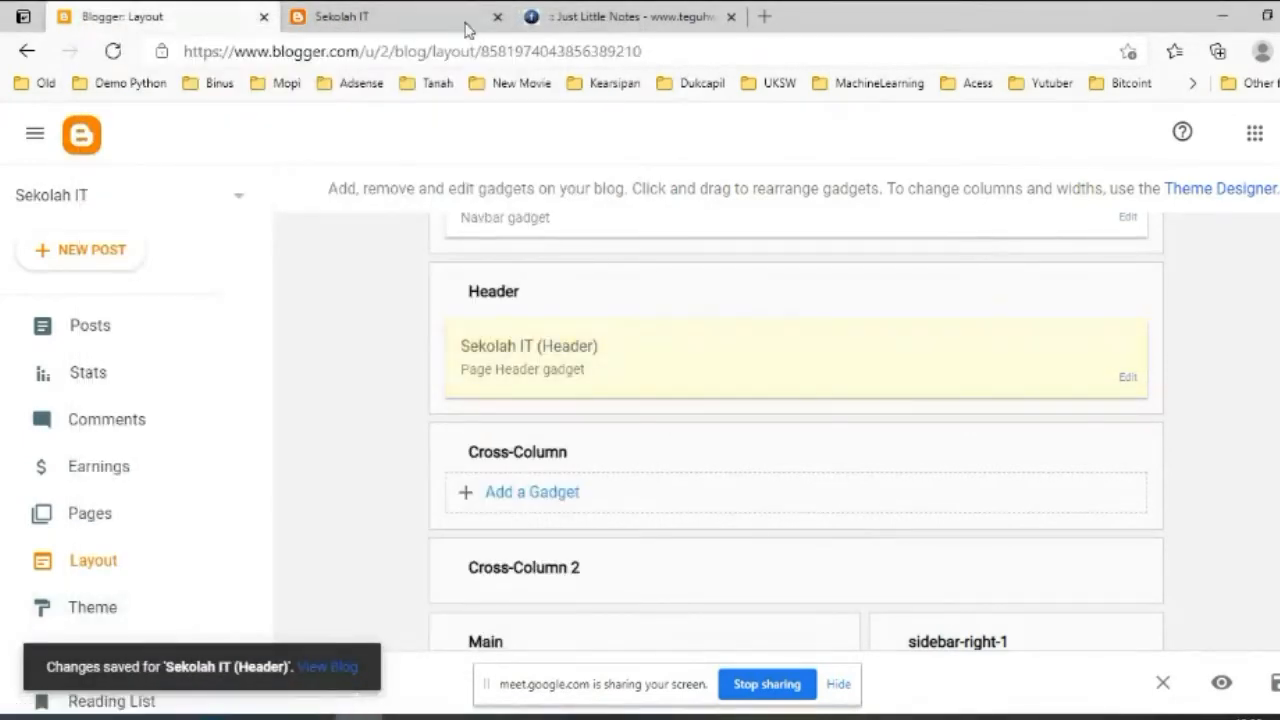
# Close the Just Little Notes page and reload the Sekolah IT blog to show the updated header.
pyautogui.click(537, 12)
pyautogui.click(395, 16)
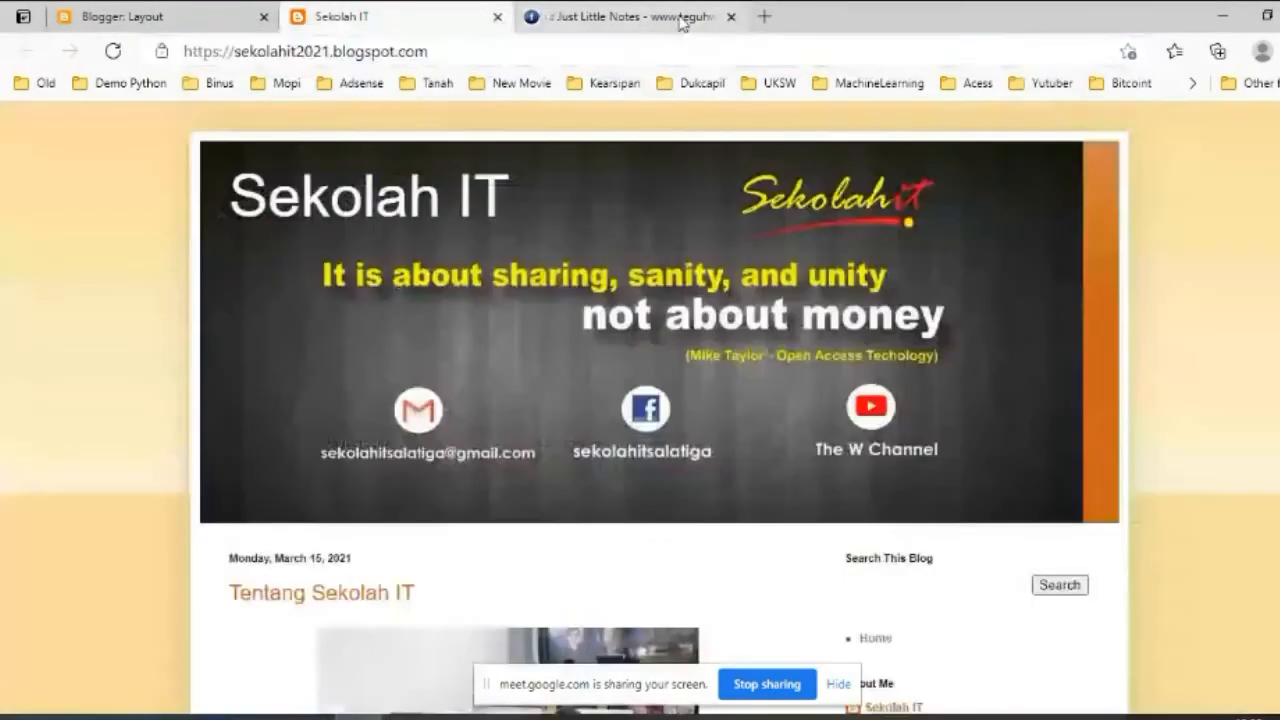
pyautogui.click(731, 16)
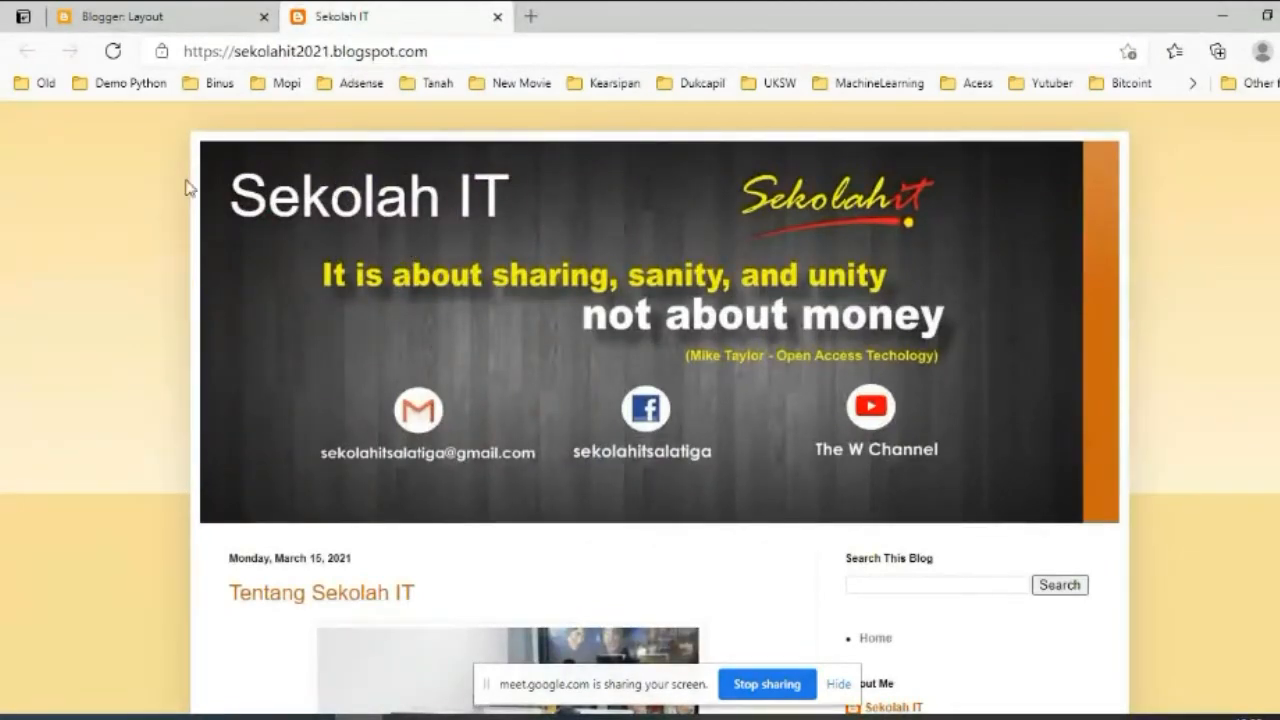
pyautogui.click(113, 51)
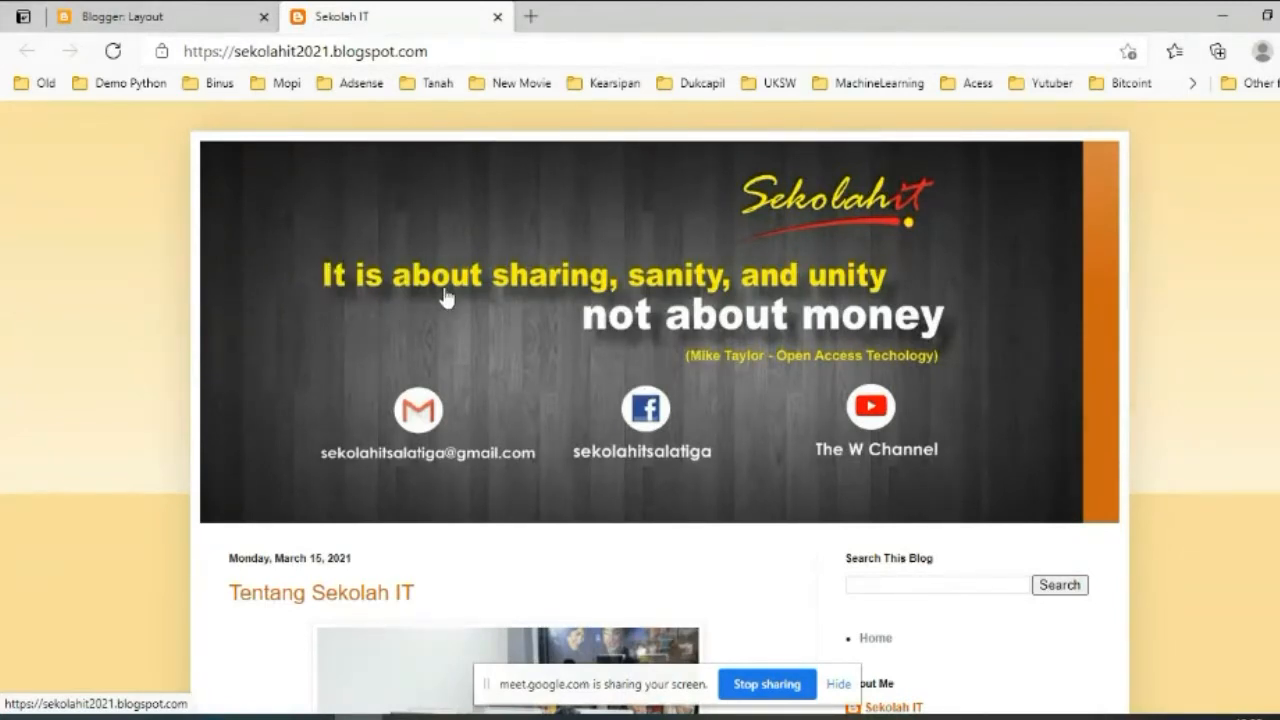
# Look through the Sekolah IT blog's home page, from the header through both posts to the repeated Tentang Sekolah IT excerpt.
pyautogui.scroll(-1, 640, 335)
pyautogui.scroll(-5, 590, 345)
pyautogui.scroll(6, 571, 380)
pyautogui.scroll(-4, 370, 410)
pyautogui.scroll(-1, 491, 400)
pyautogui.scroll(1, 491, 400)
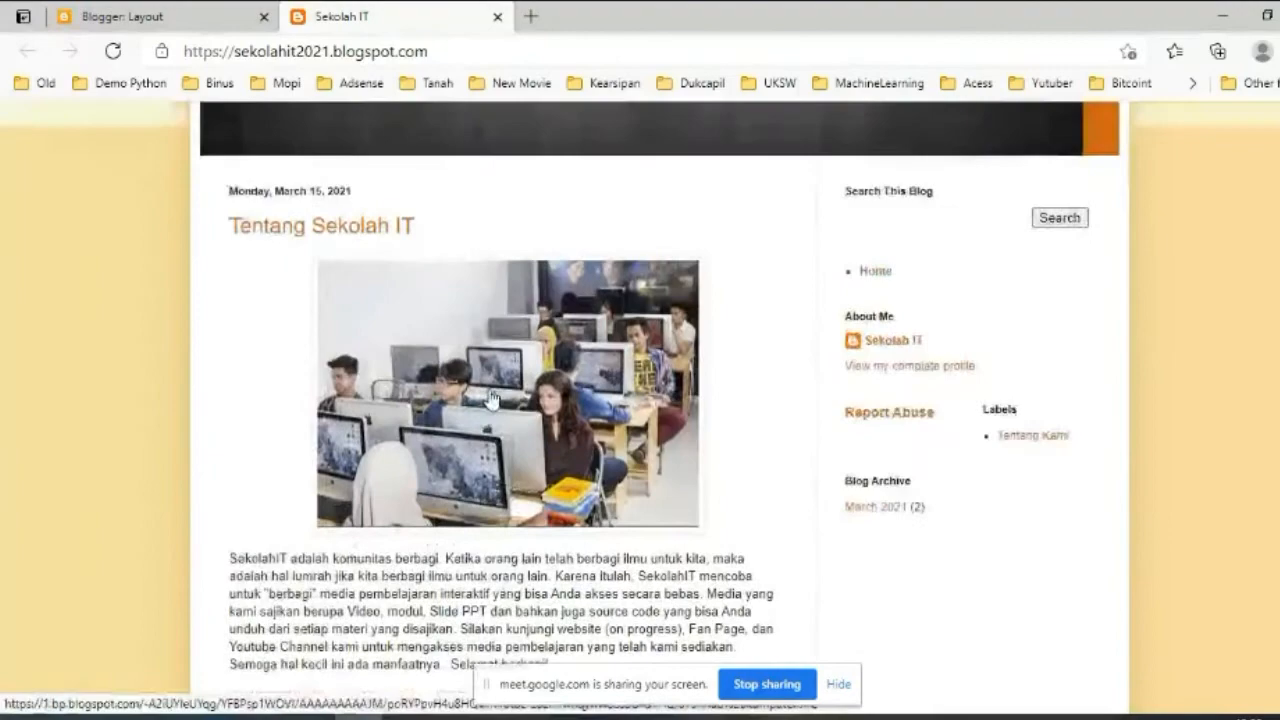
pyautogui.scroll(2, 491, 400)
pyautogui.scroll(-6, 491, 400)
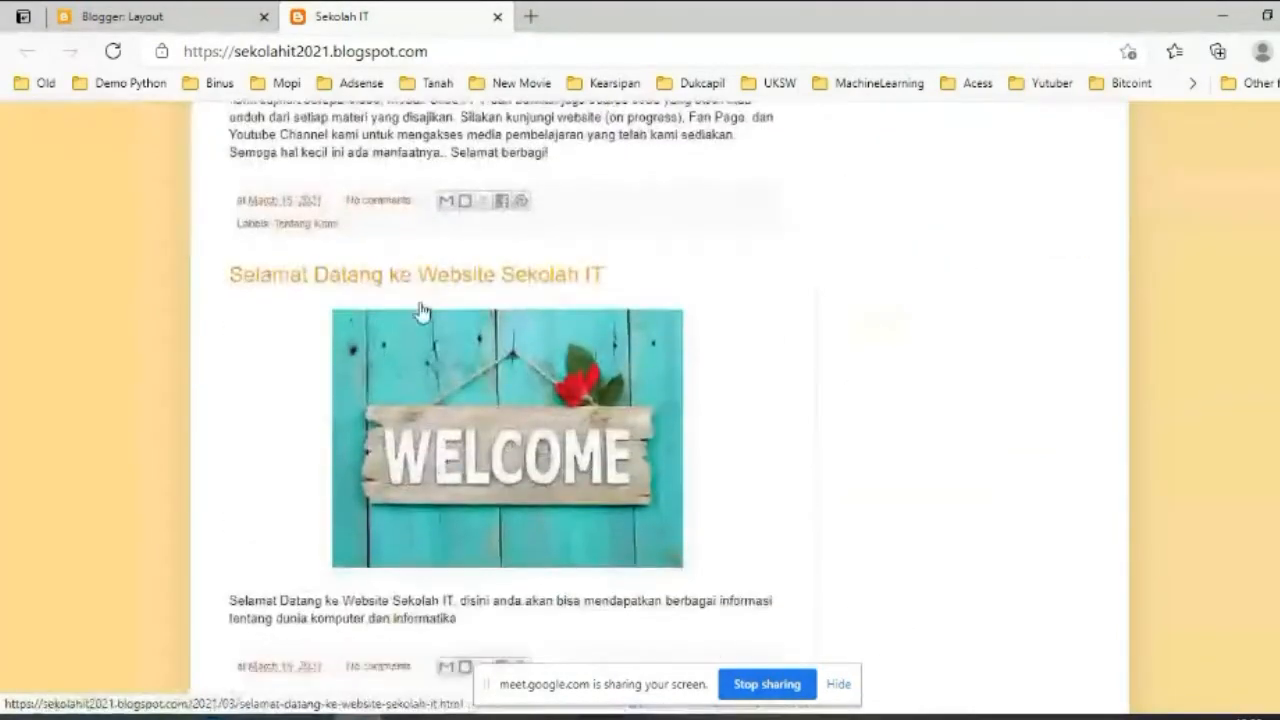
pyautogui.scroll(-7, 421, 312)
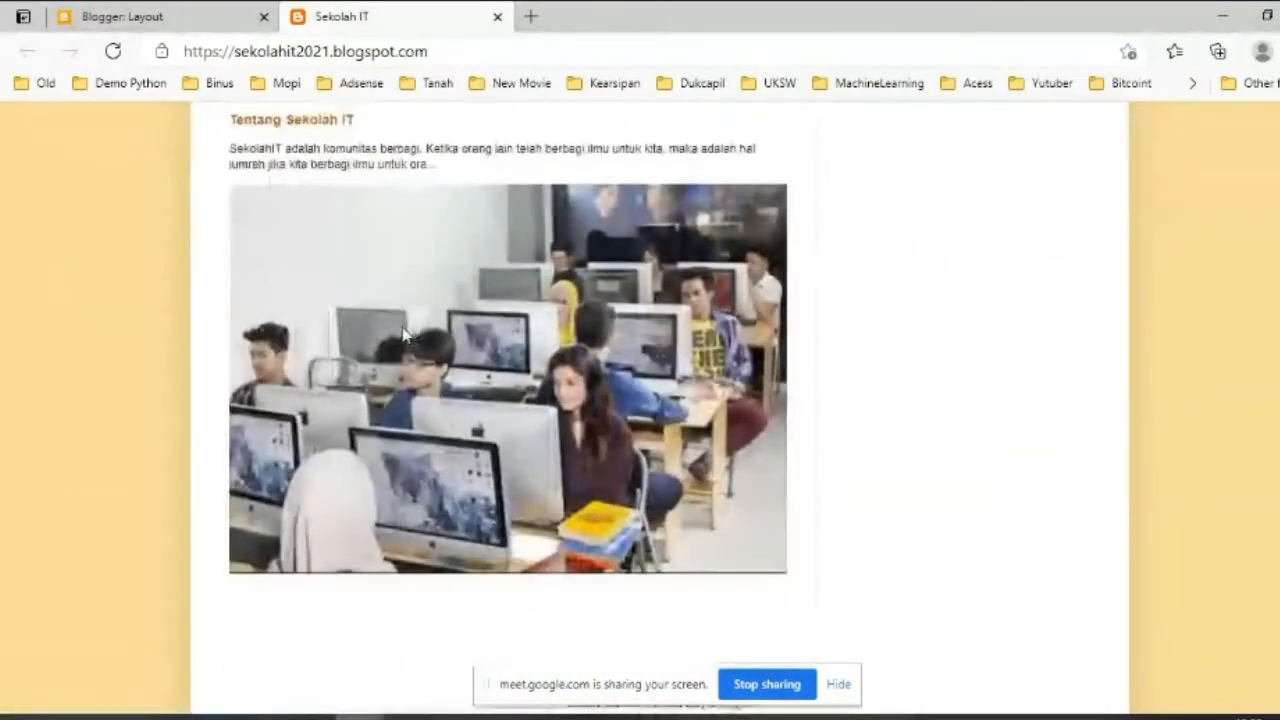
pyautogui.scroll(-1, 405, 335)
pyautogui.scroll(3, 400, 330)
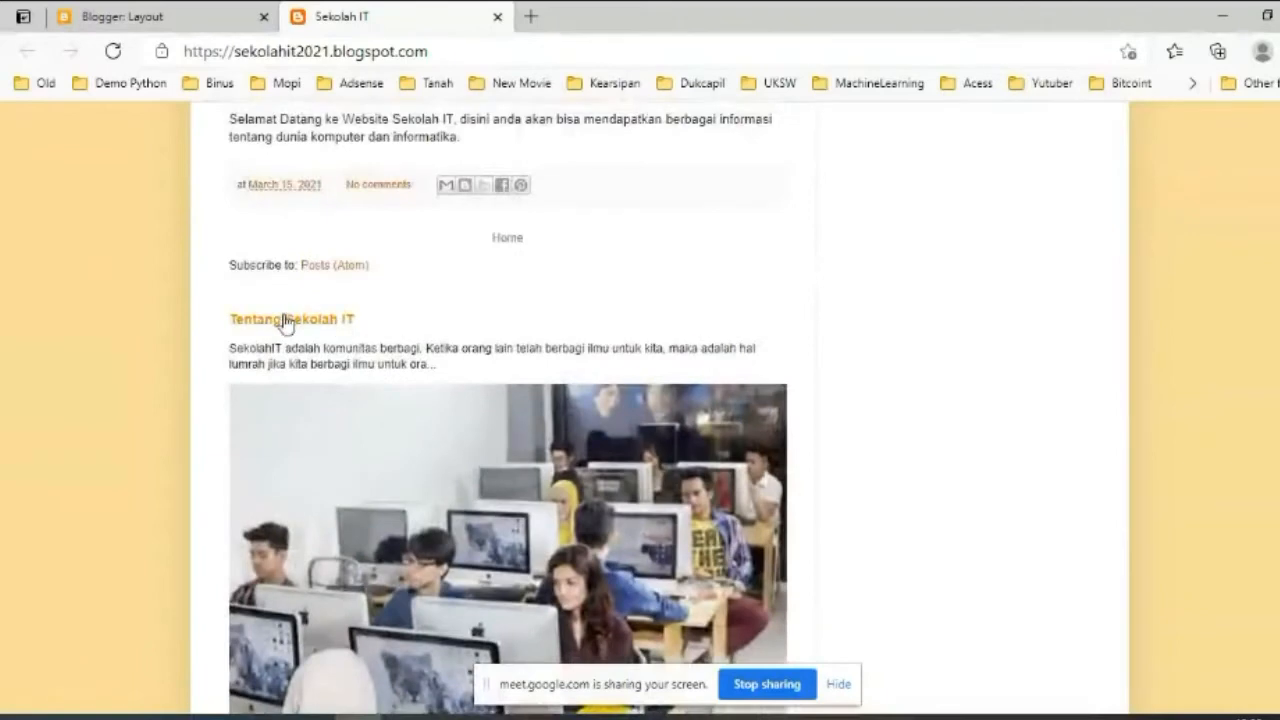
pyautogui.click(380, 406)
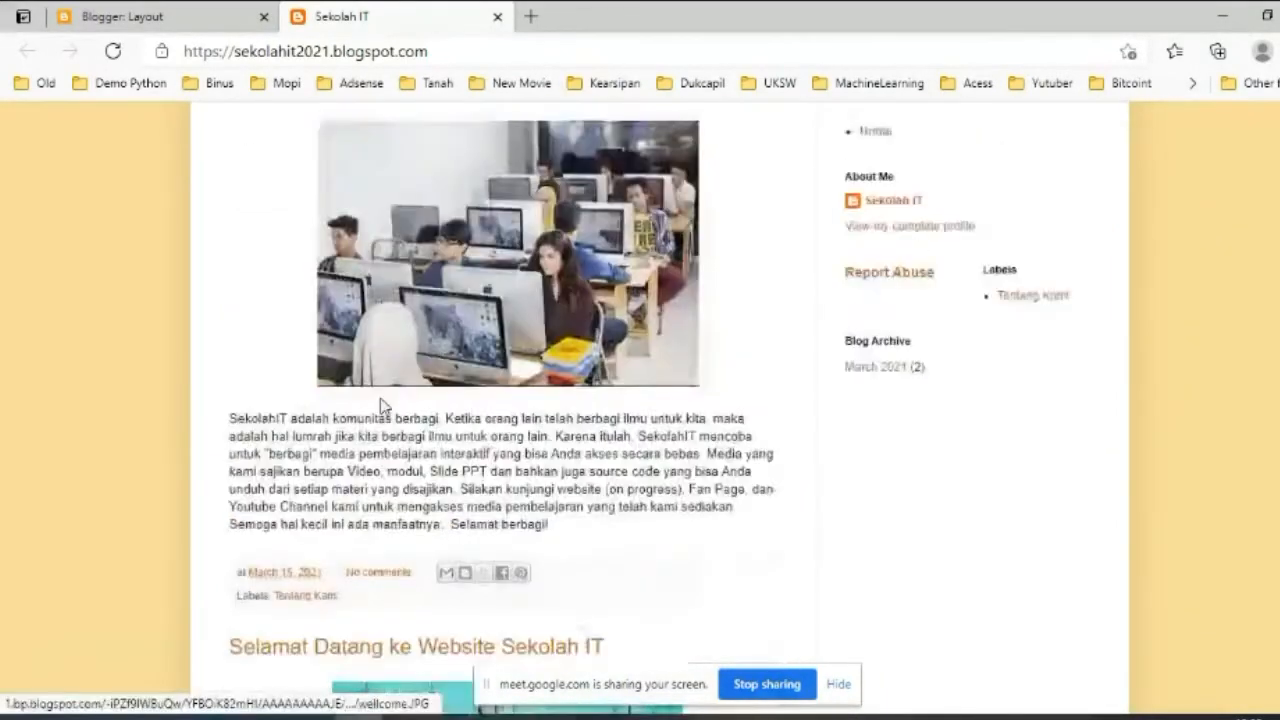
pyautogui.scroll(2, 380, 398)
pyautogui.scroll(-6, 343, 251)
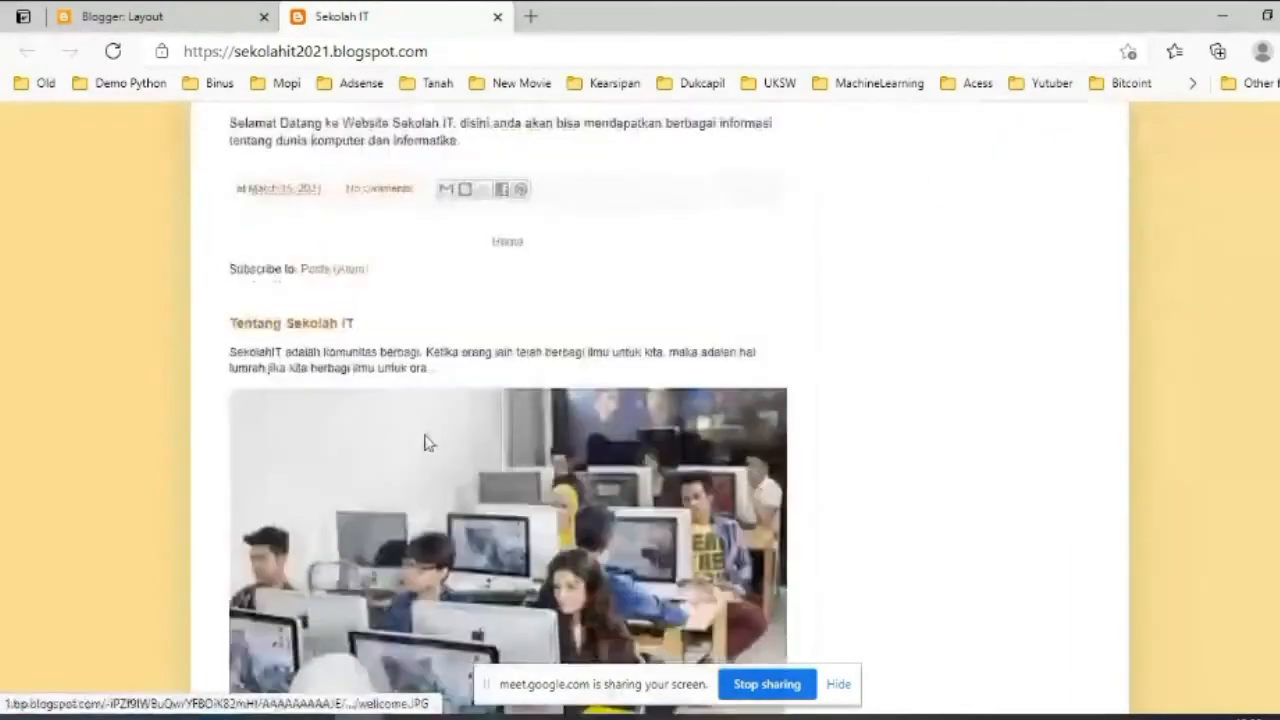
pyautogui.scroll(-3, 424, 443)
# Compare the gadgets in the Blogger layout's Main section with the Tentang Sekolah IT excerpt below the live blog's posts.
pyautogui.click(148, 18)
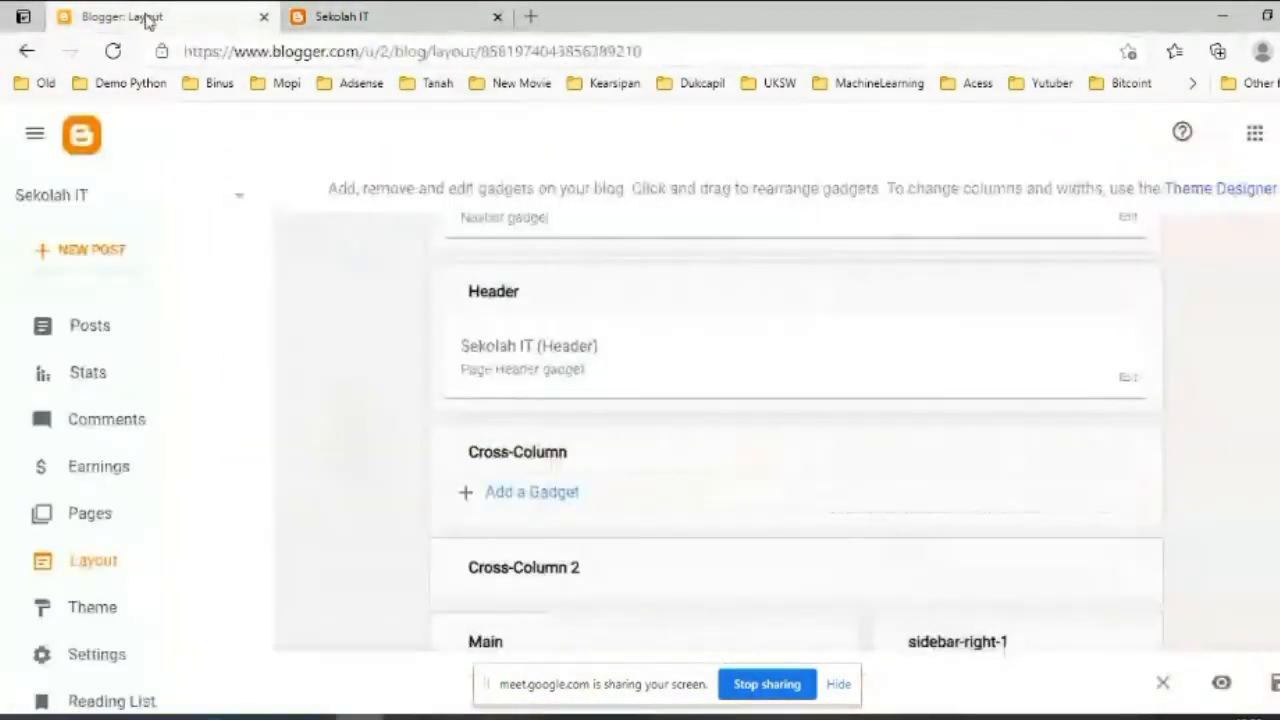
pyautogui.scroll(1, 590, 390)
pyautogui.scroll(-1, 560, 420)
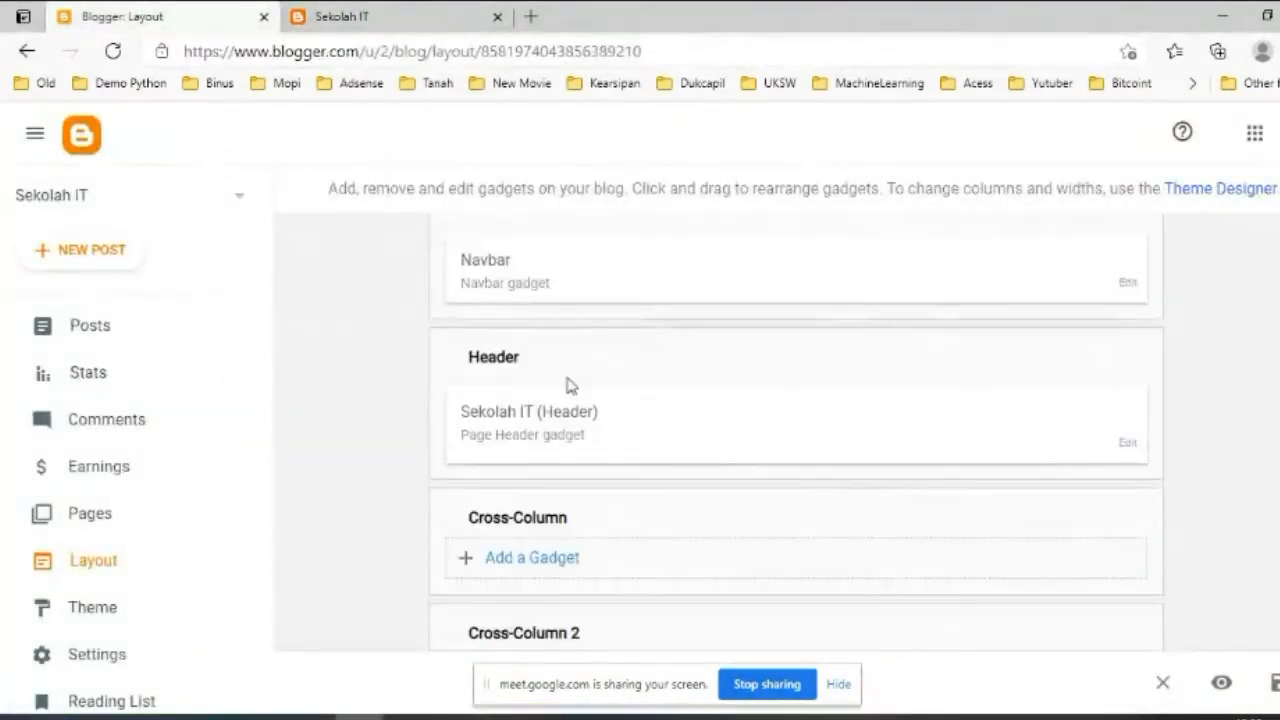
pyautogui.scroll(-8, 540, 385)
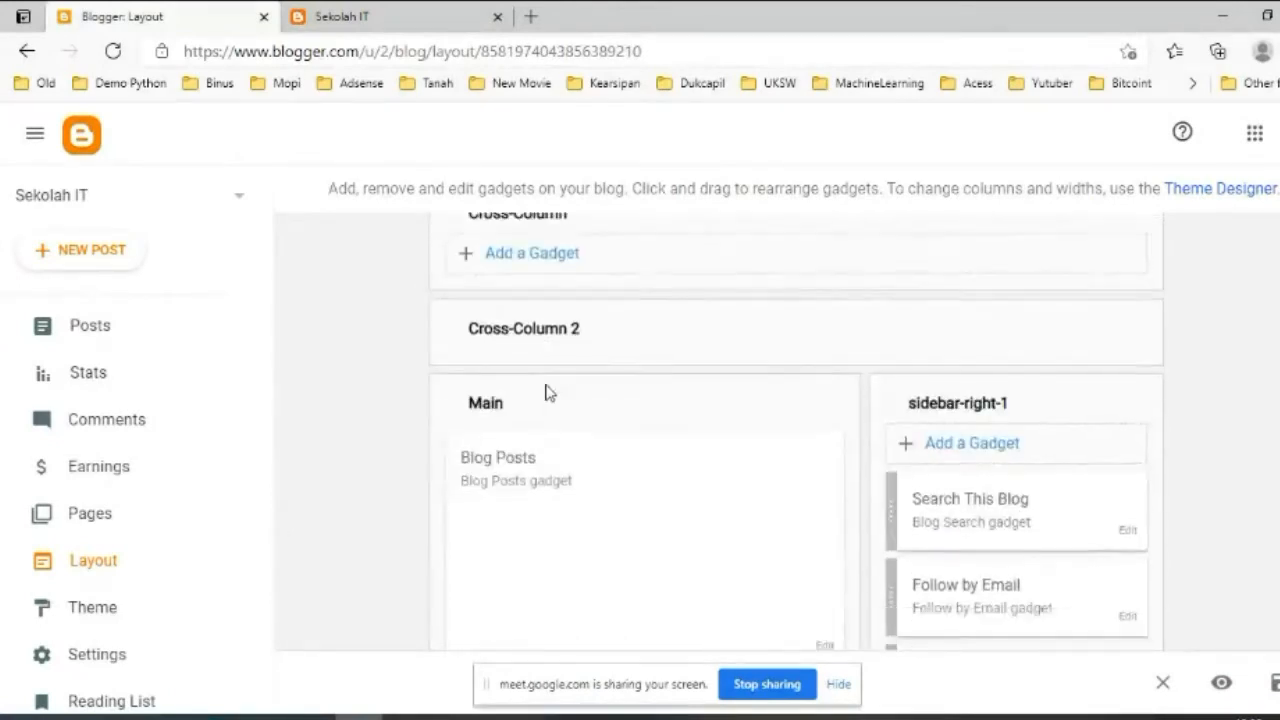
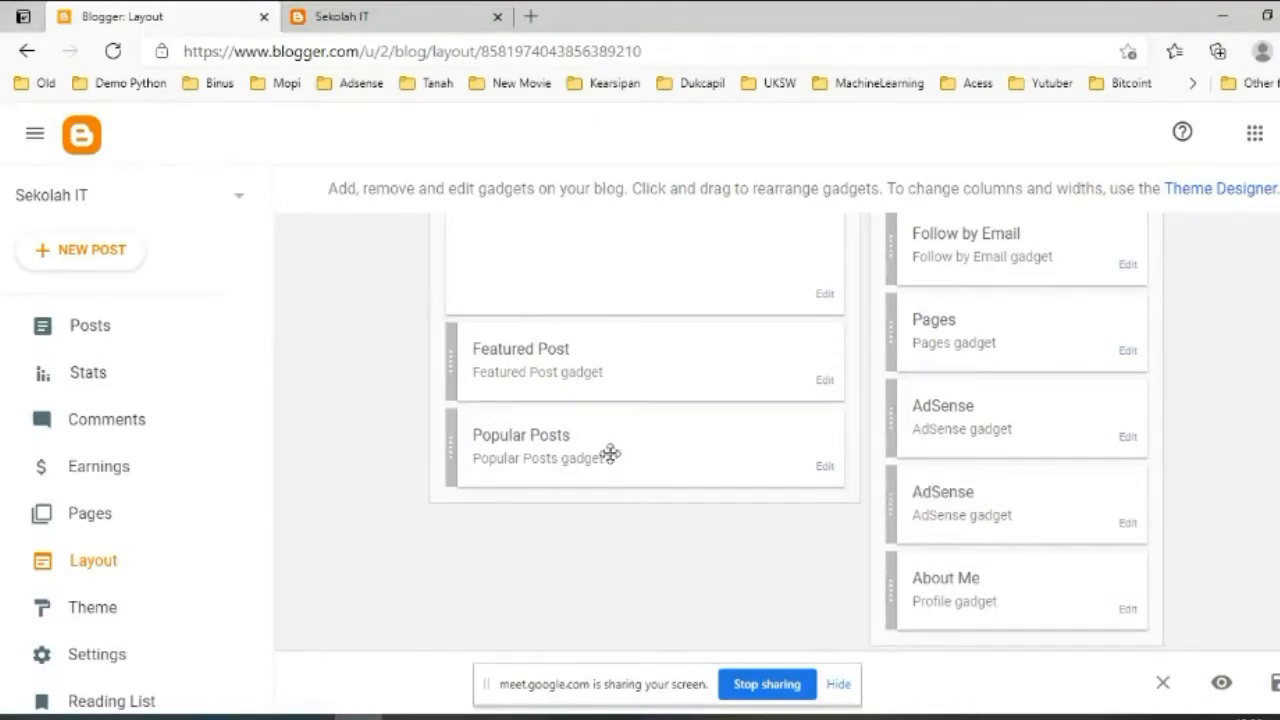
pyautogui.click(400, 16)
pyautogui.scroll(5, 437, 507)
pyautogui.scroll(-2, 443, 491)
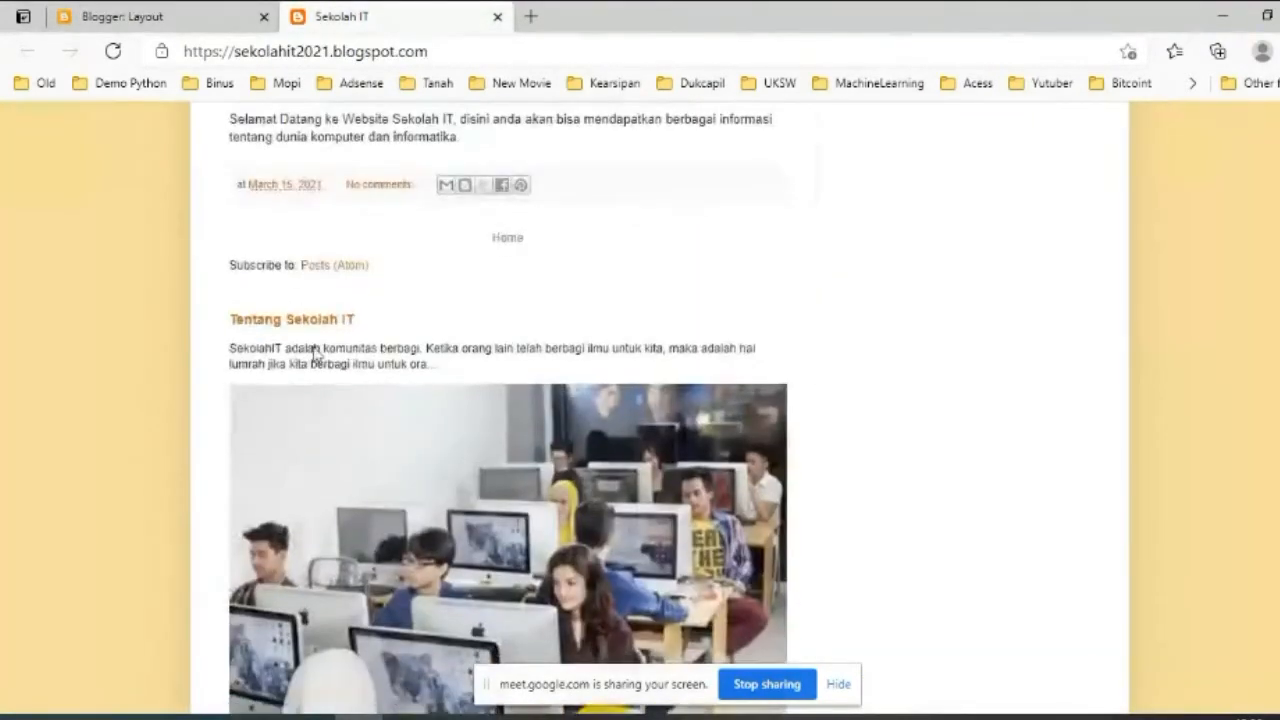
pyautogui.scroll(-2, 362, 392)
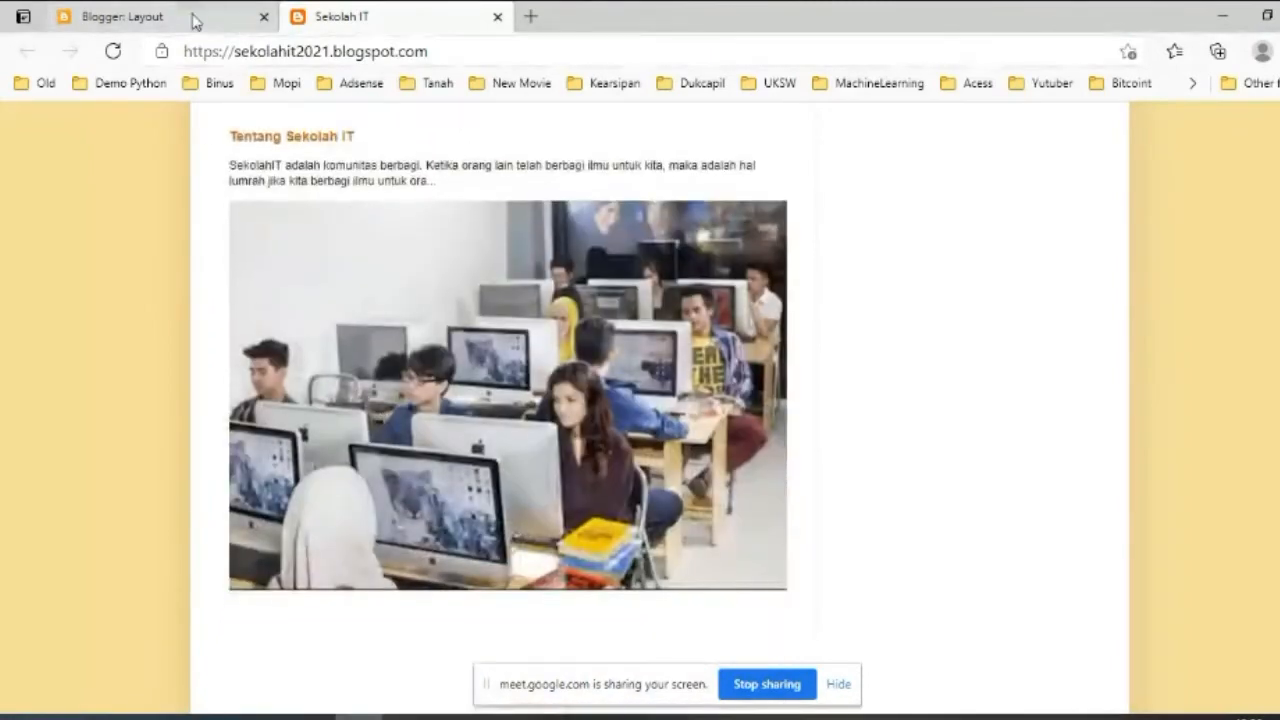
# Remove the Featured Post gadget from the Main section of the Blogger layout.
pyautogui.click(190, 16)
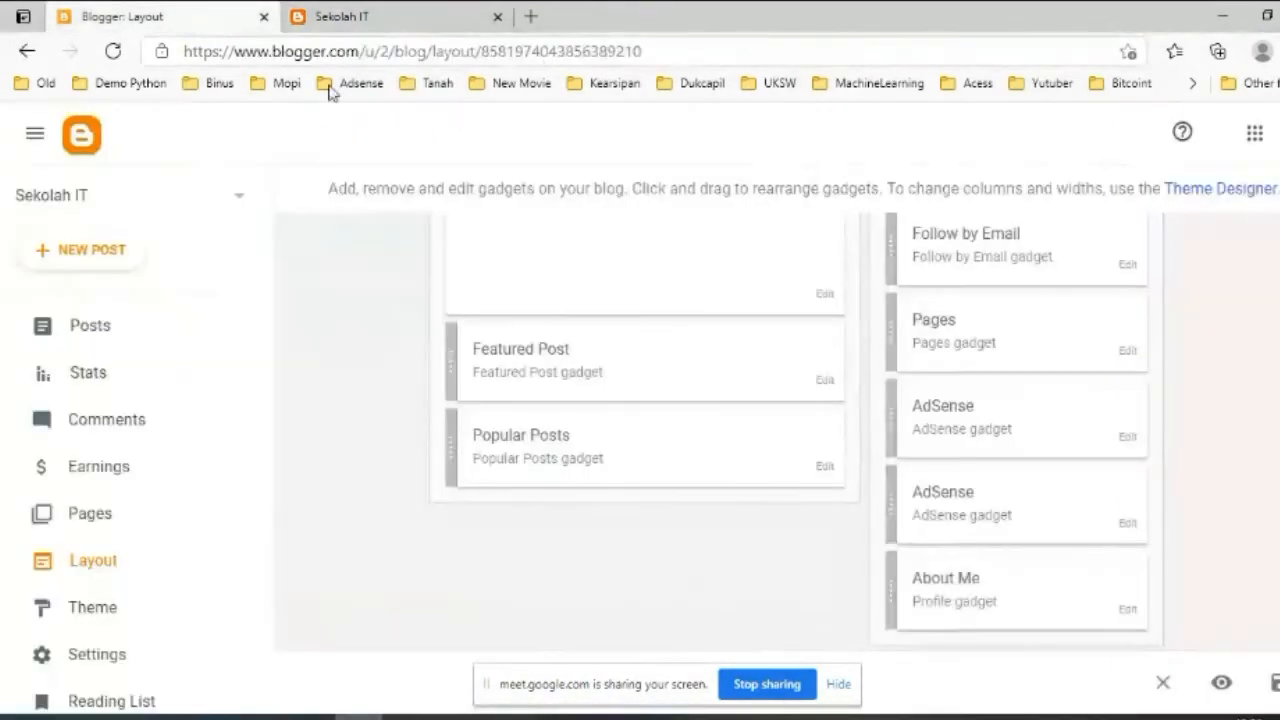
pyautogui.click(825, 383)
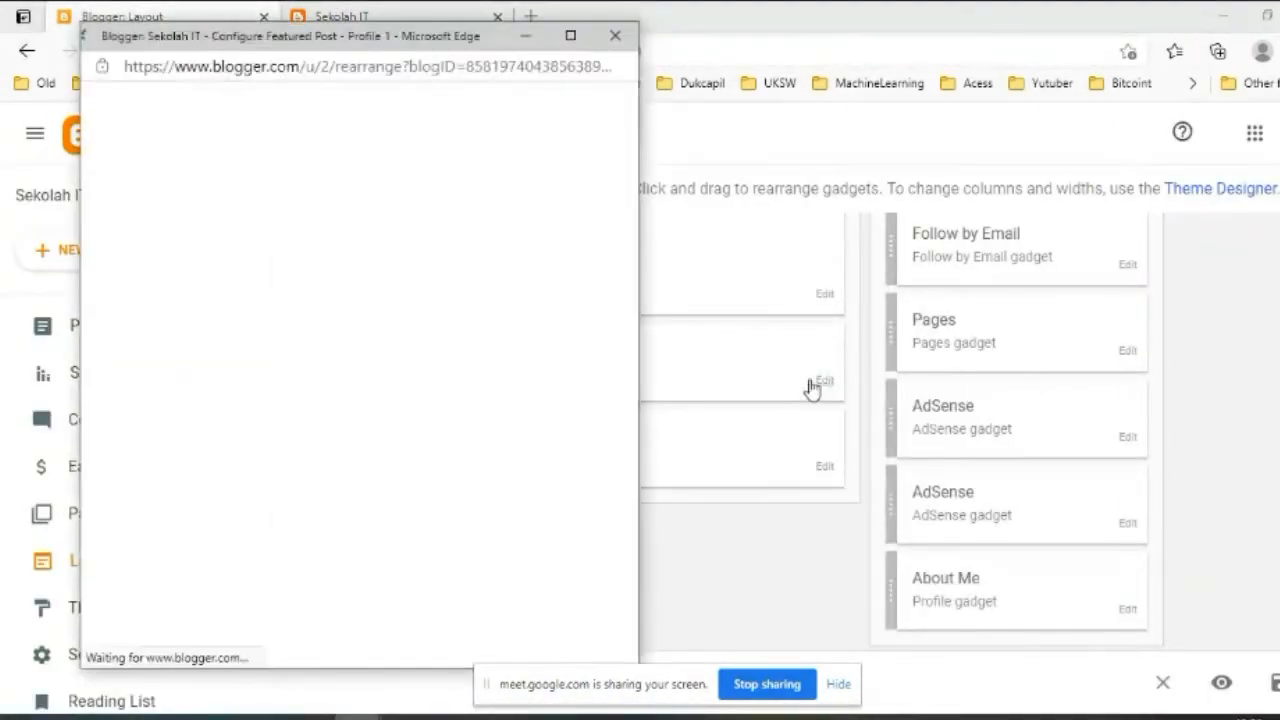
pyautogui.scroll(-2, 186, 286)
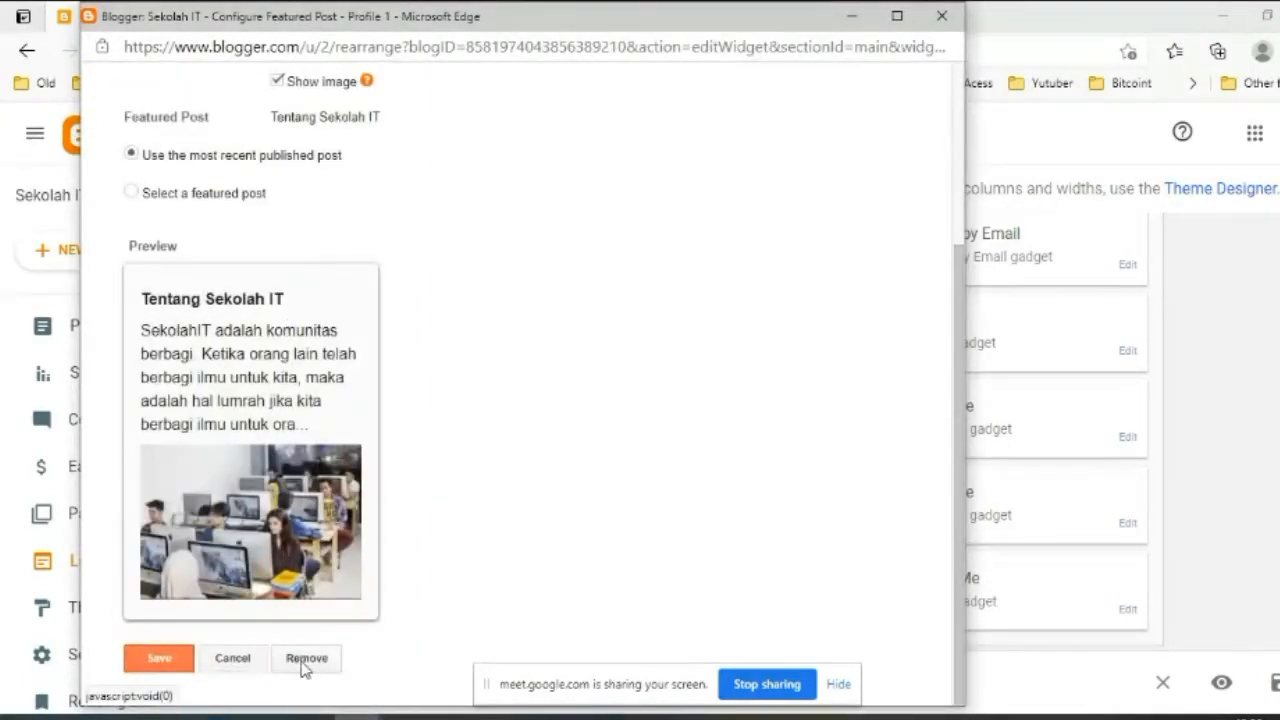
pyautogui.scroll(3, 436, 391)
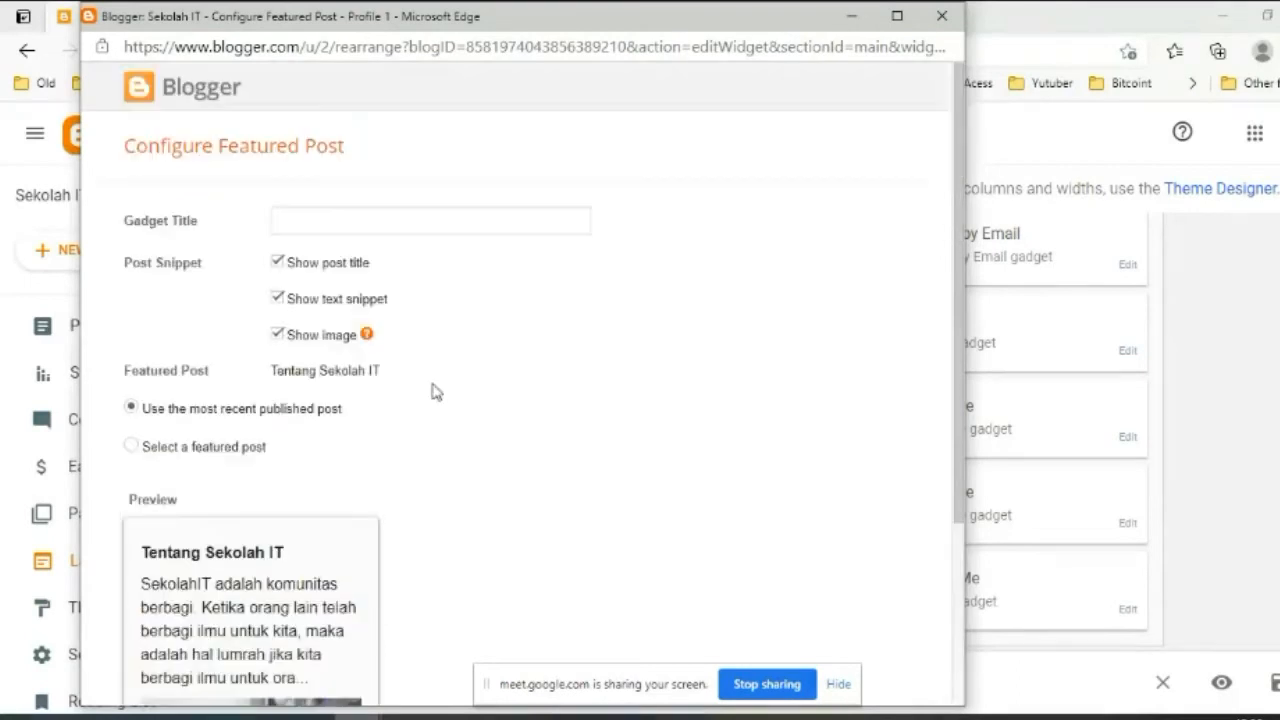
pyautogui.scroll(-3, 416, 397)
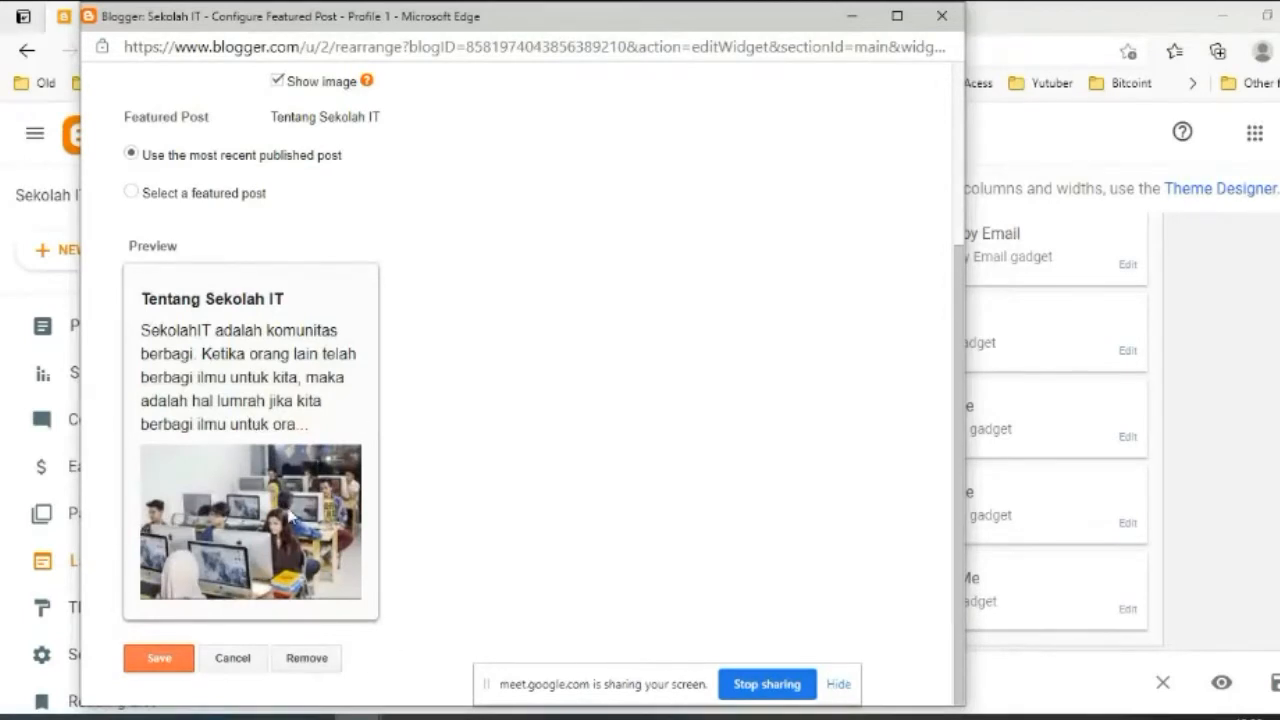
pyautogui.click(318, 658)
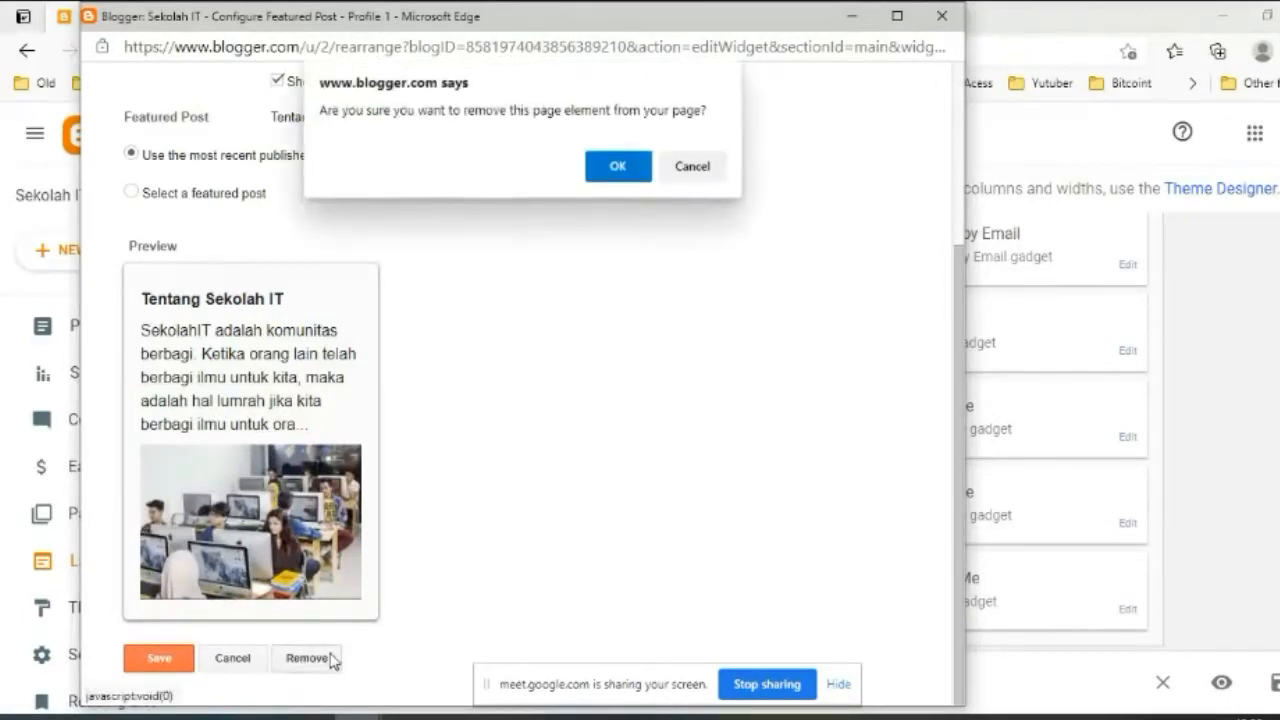
pyautogui.click(620, 167)
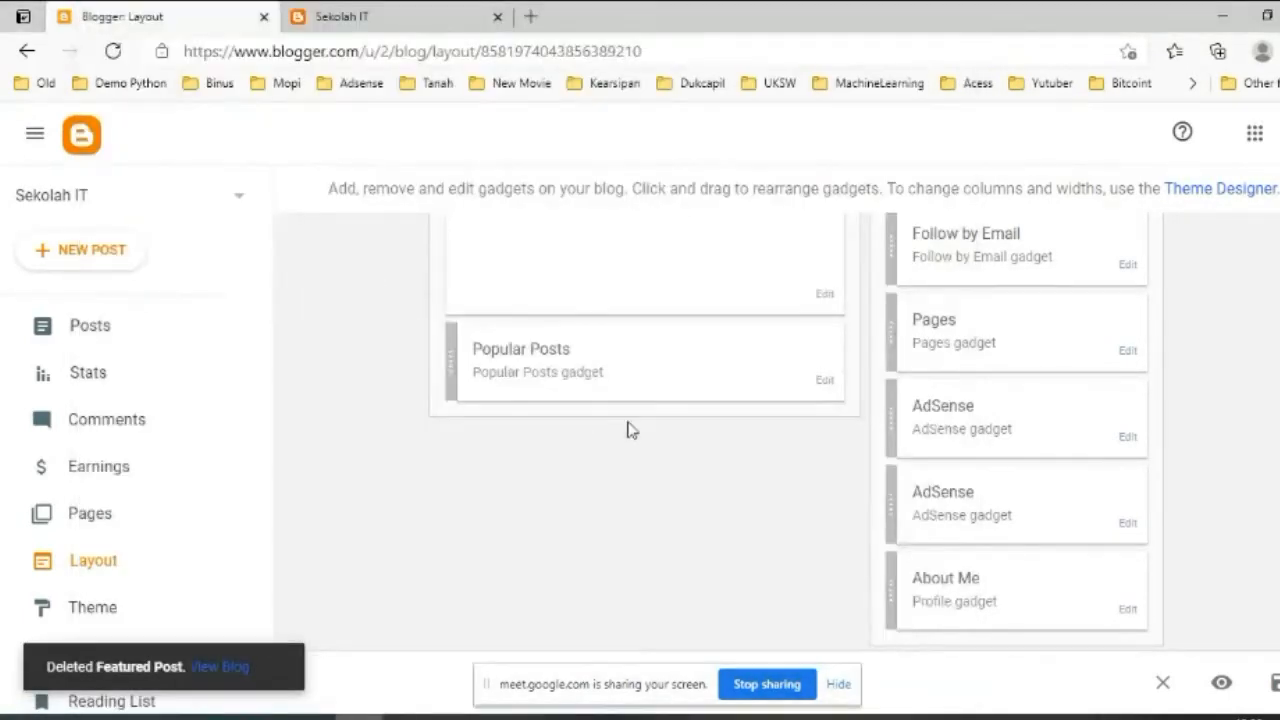
# Reload the live blog and check the whole home page for the effect of removing the Featured Post gadget.
pyautogui.scroll(3, 630, 430)
pyautogui.scroll(-3, 611, 434)
pyautogui.click(380, 16)
pyautogui.click(113, 51)
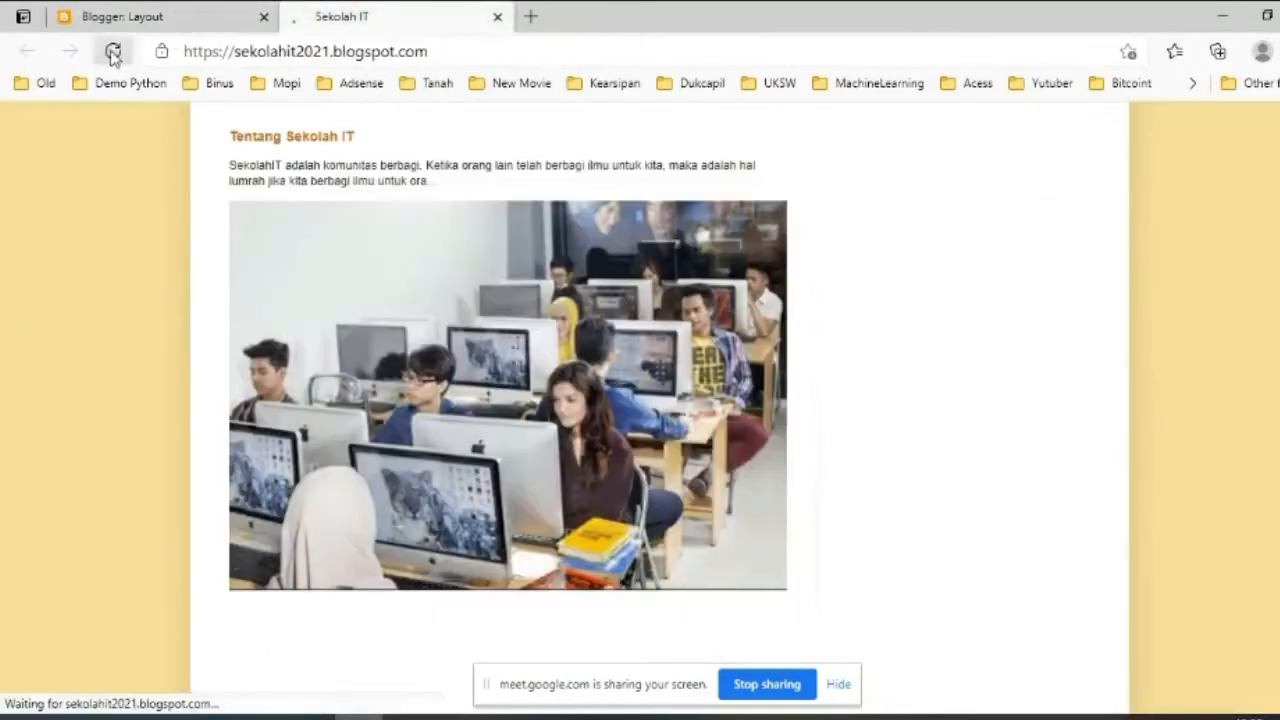
pyautogui.scroll(-9, 490, 275)
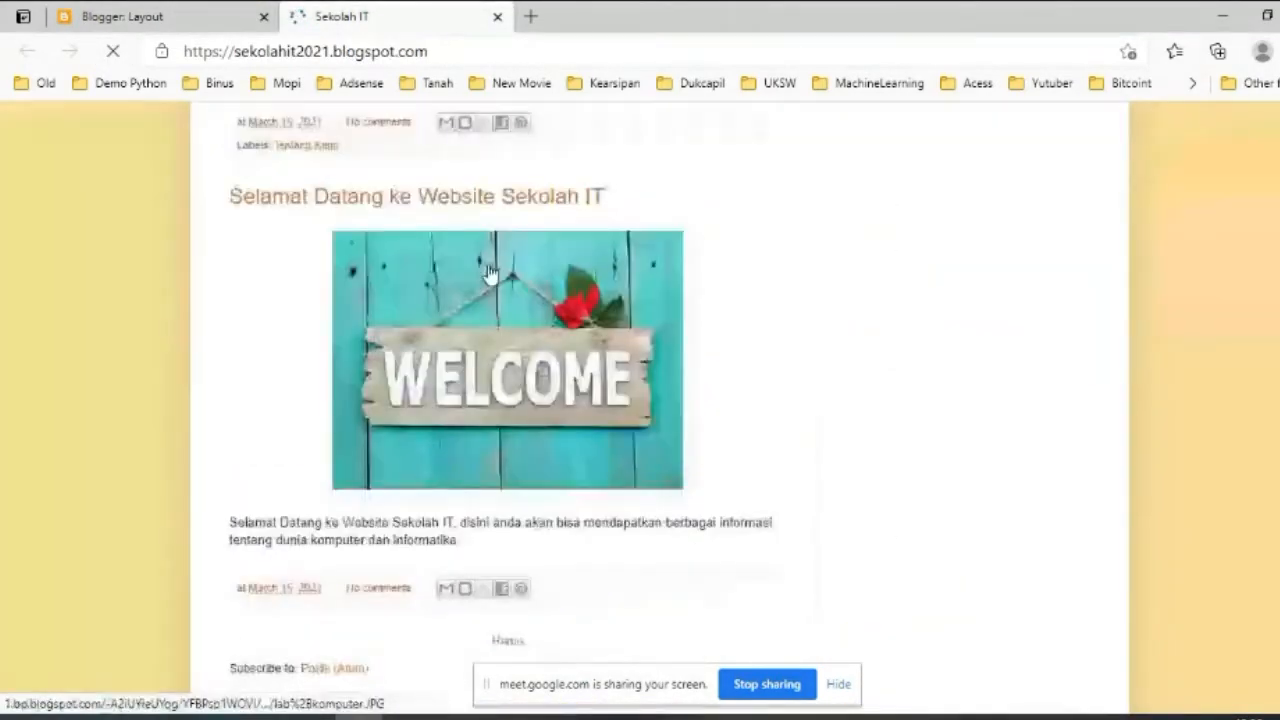
pyautogui.scroll(2, 490, 275)
pyautogui.scroll(8, 490, 275)
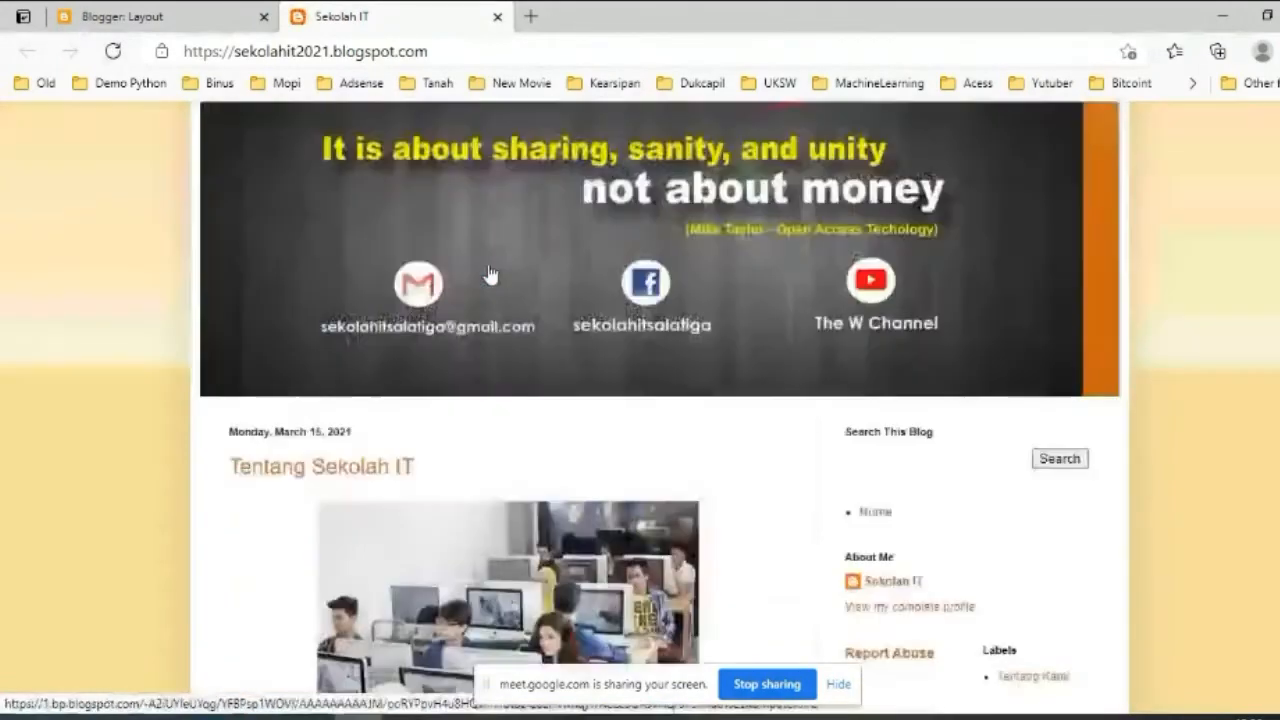
pyautogui.scroll(-8, 490, 275)
pyautogui.scroll(-2, 490, 275)
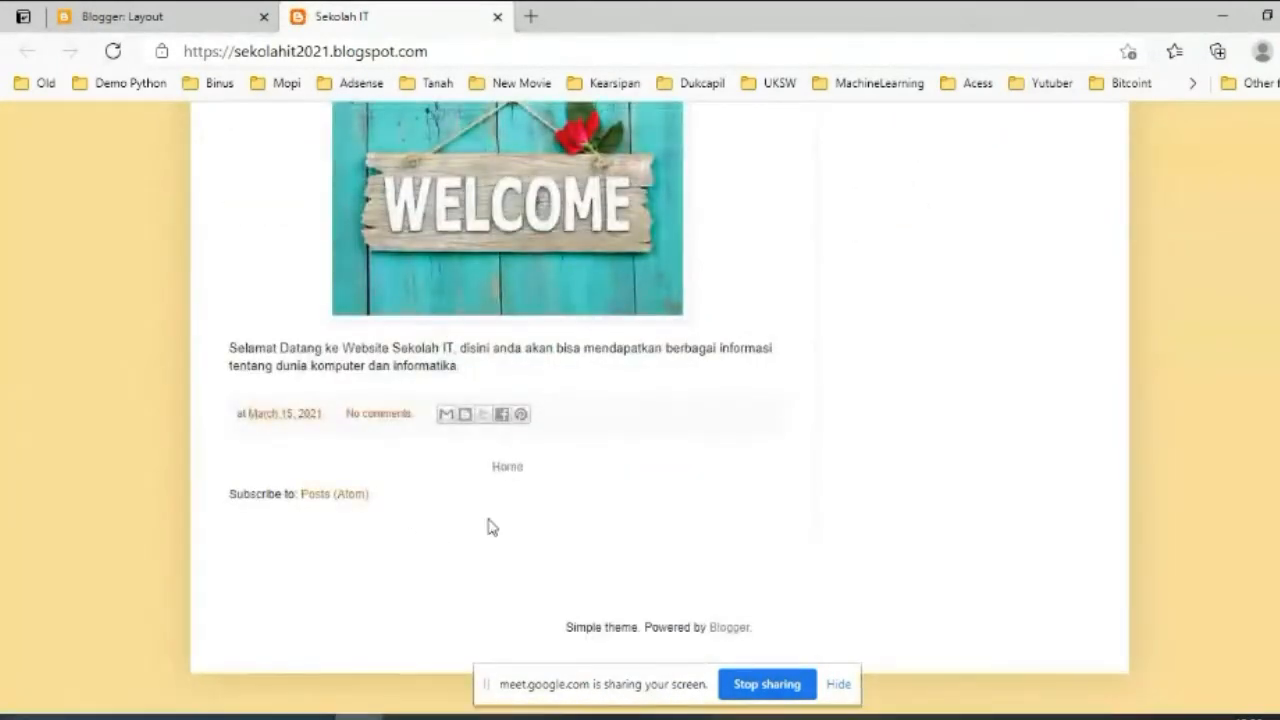
pyautogui.scroll(8, 490, 527)
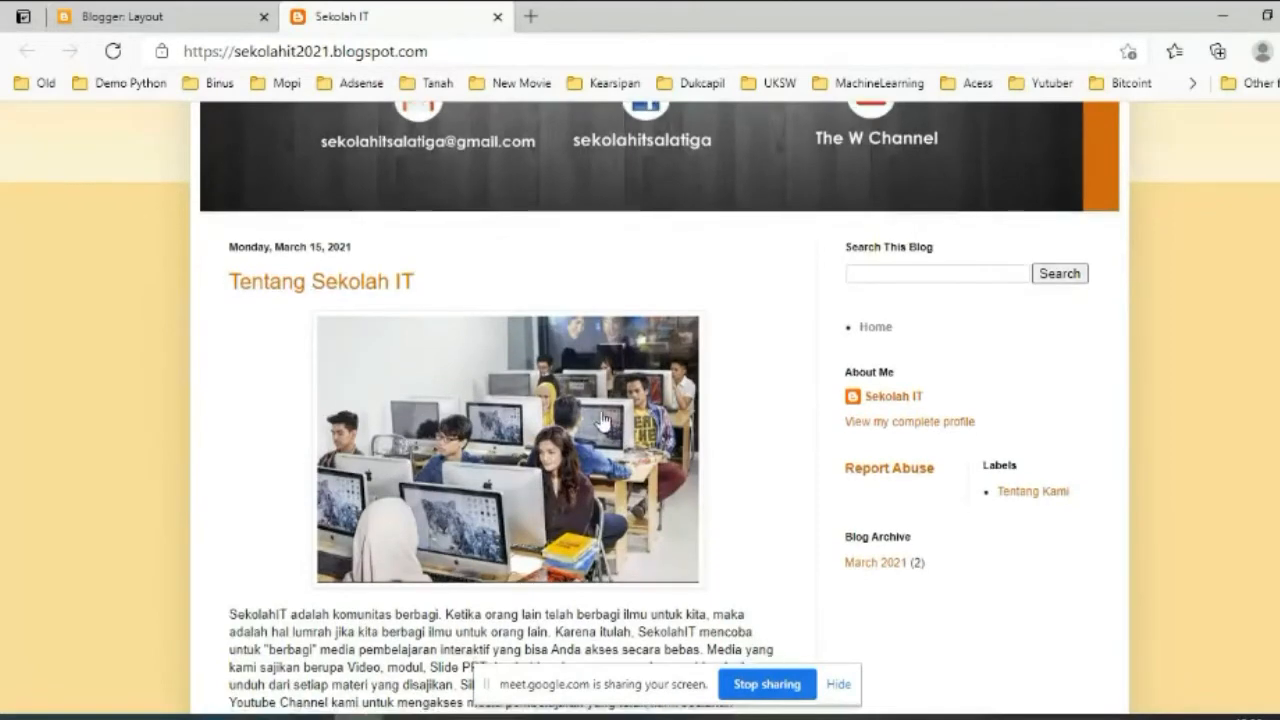
pyautogui.scroll(-6, 617, 443)
pyautogui.scroll(6, 598, 500)
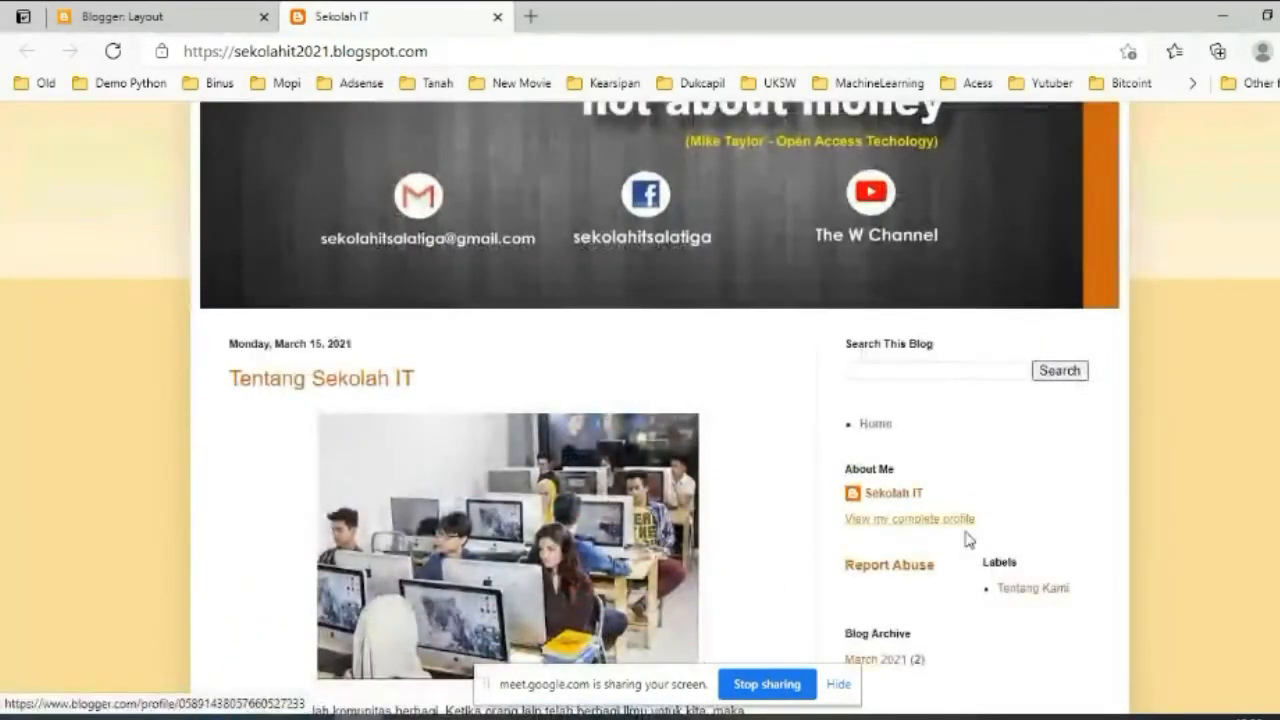
# Compare the sidebar-right-1 gadgets in the layout, starting with Search This Blog, with the live blog's sidebar.
pyautogui.click(190, 20)
pyautogui.scroll(3, 998, 427)
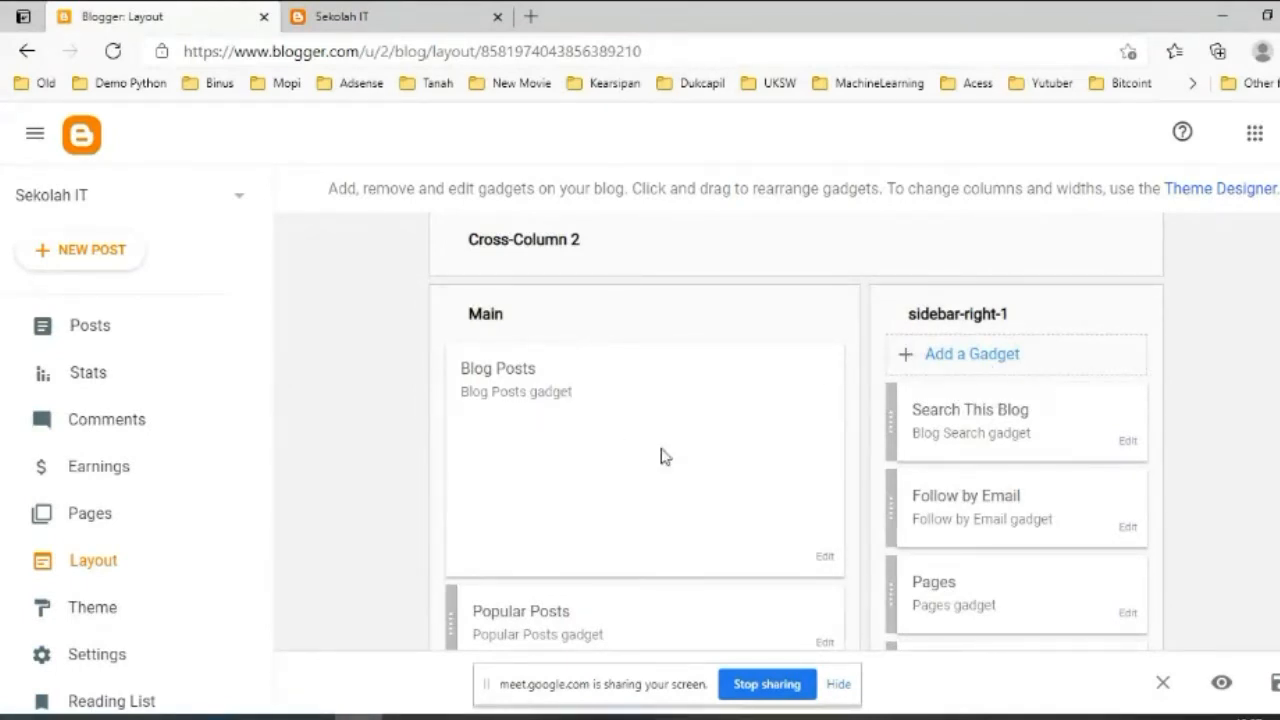
pyautogui.scroll(-3, 617, 494)
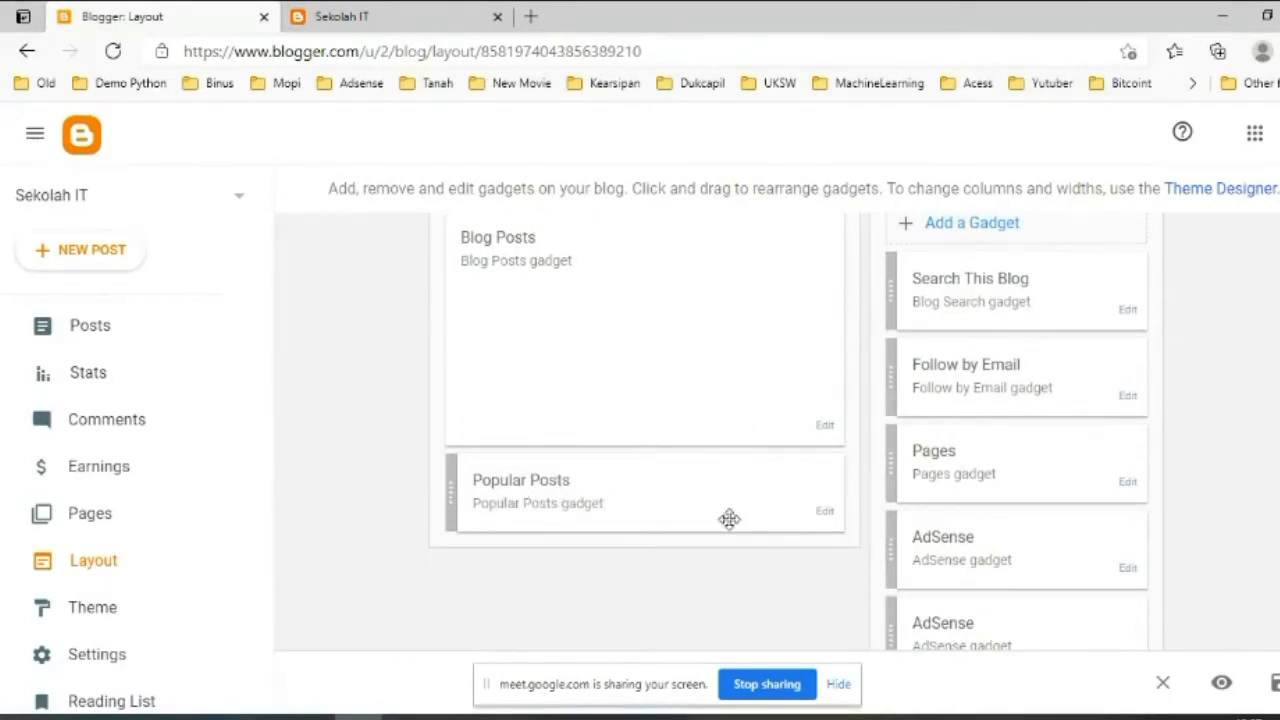
pyautogui.scroll(3, 677, 483)
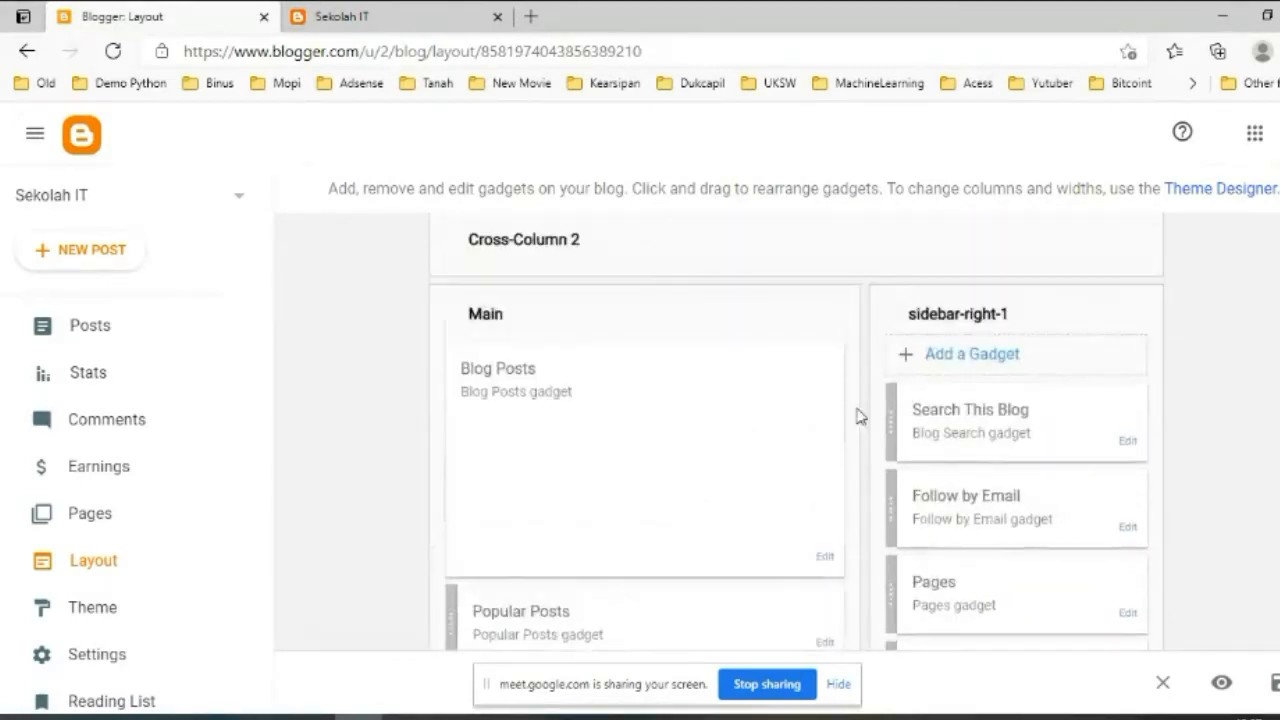
pyautogui.scroll(-1, 1058, 426)
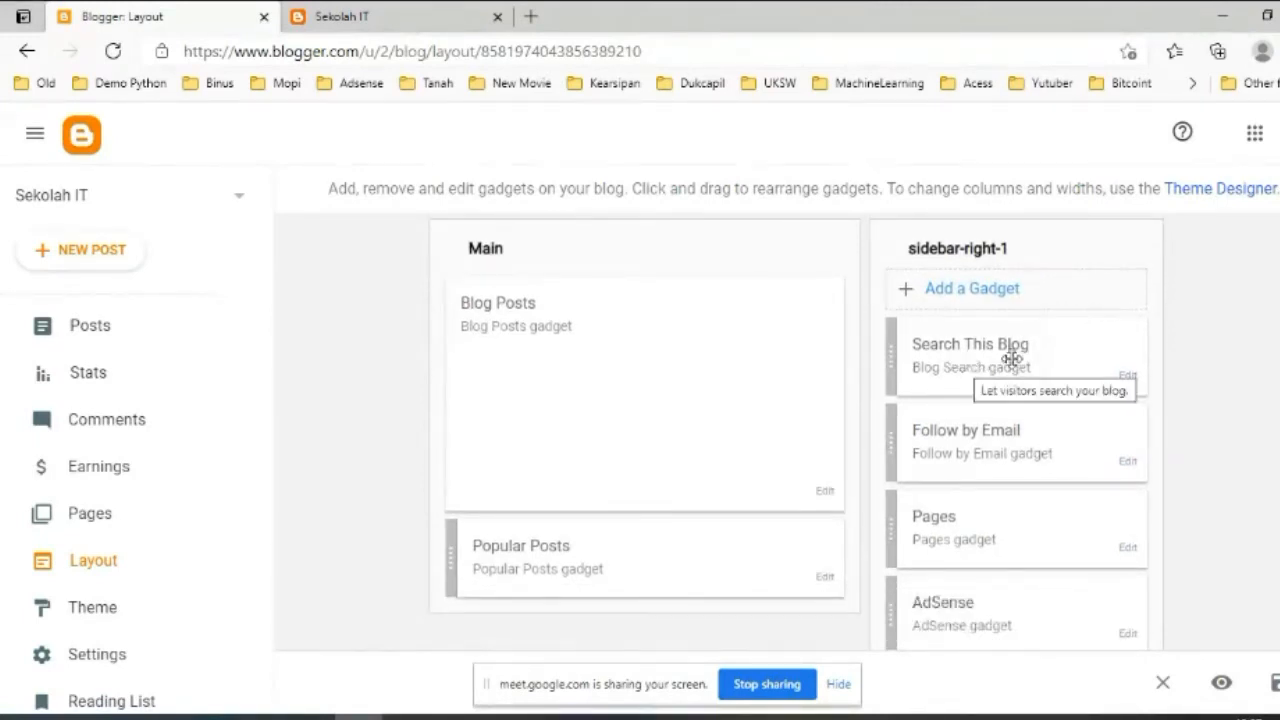
pyautogui.click(355, 14)
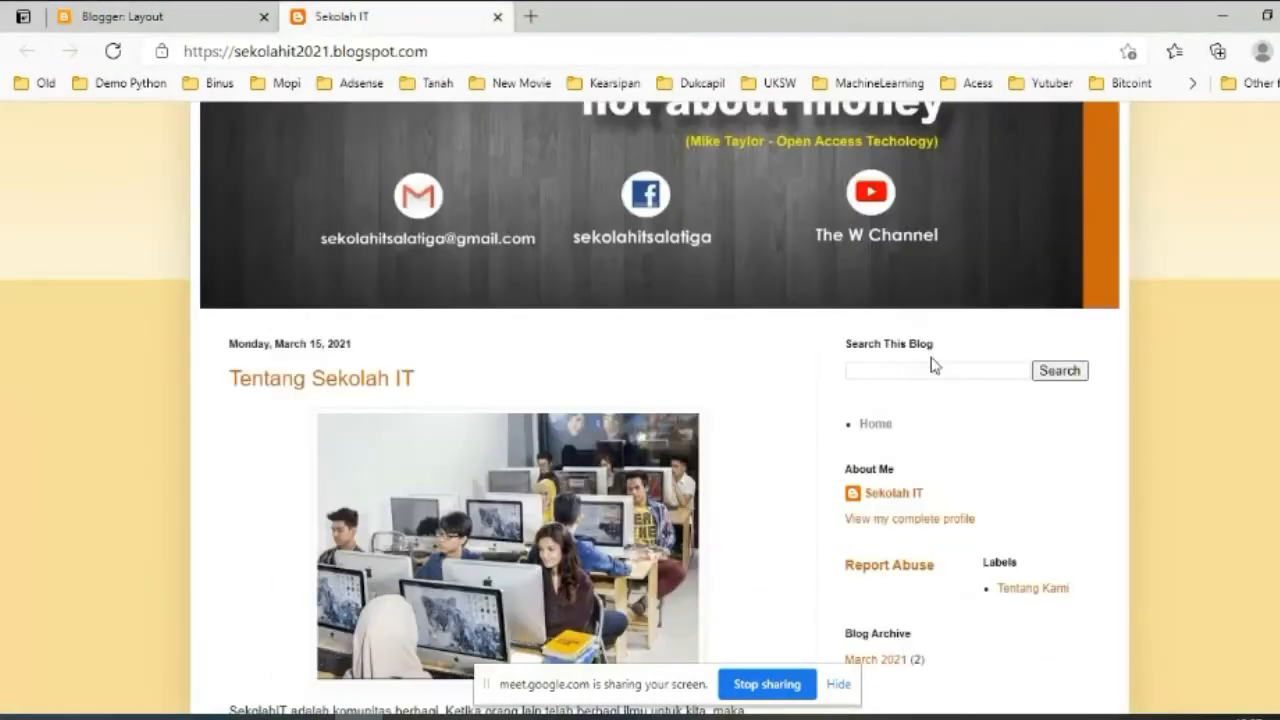
pyautogui.click(900, 366)
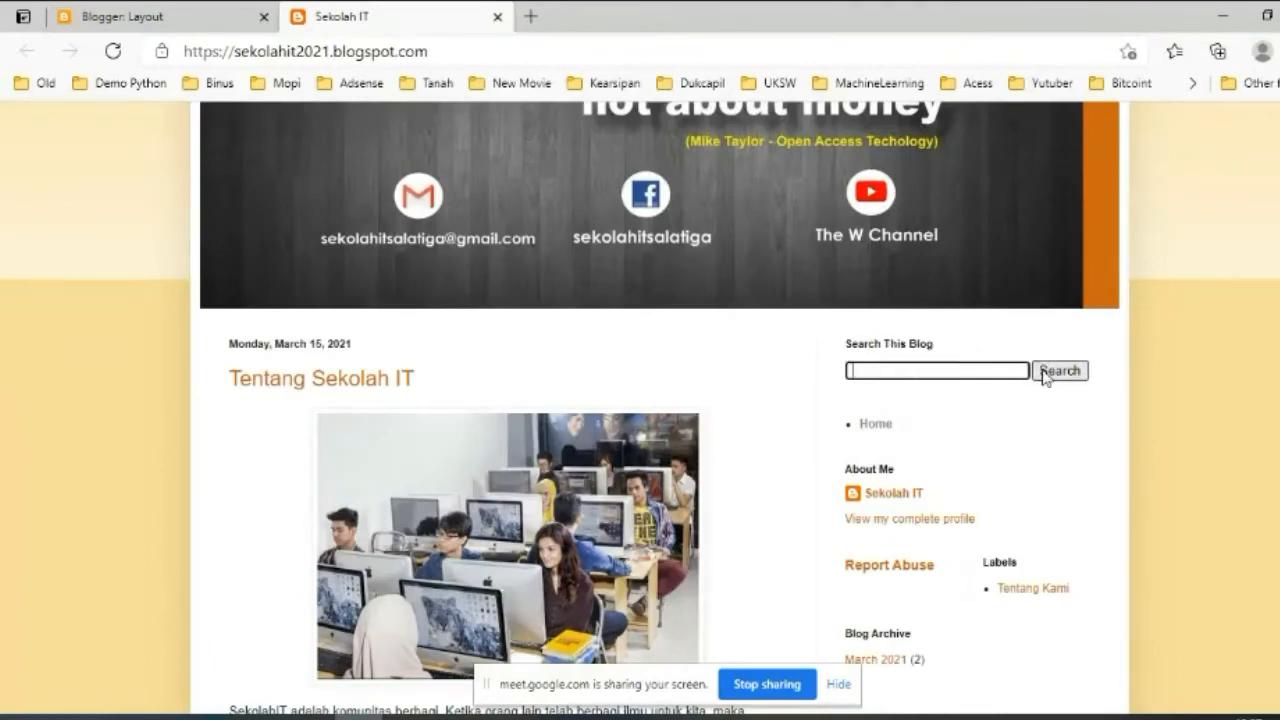
pyautogui.scroll(-1, 928, 414)
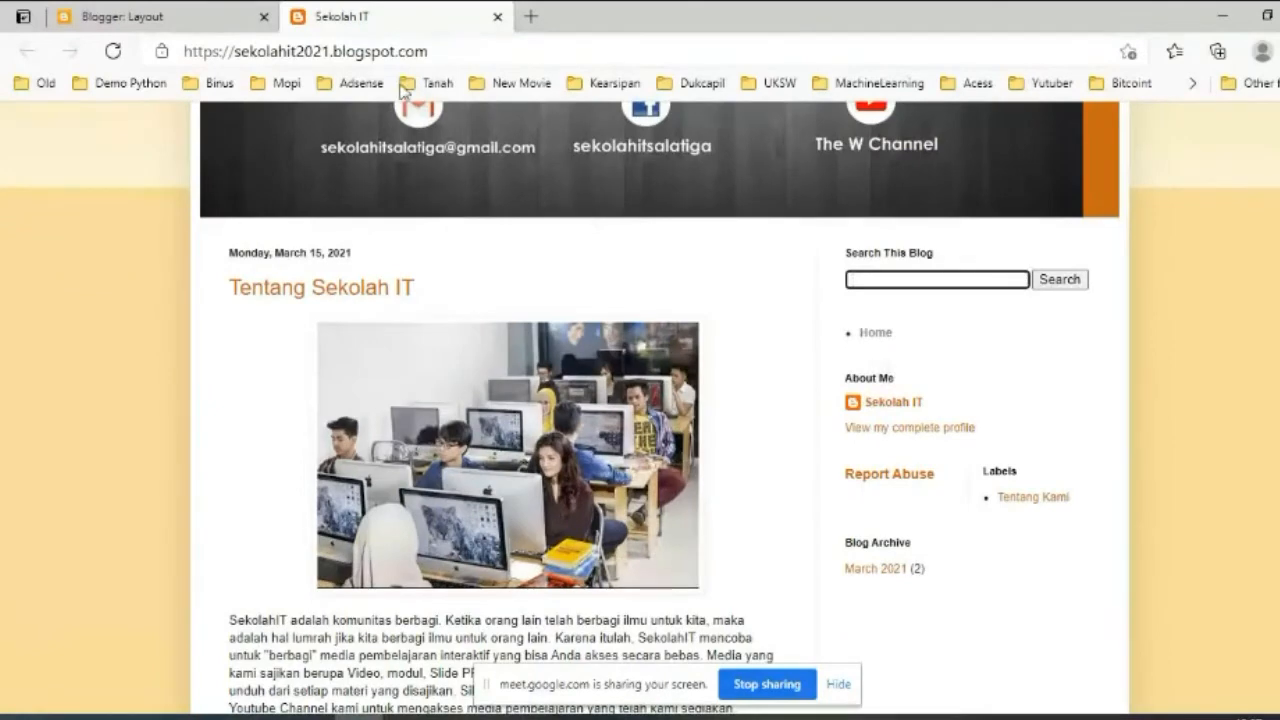
# Compare the Follow by Email and Pages gadgets in the layout's sidebar-right-1 section with the live blog's sidebar.
pyautogui.click(130, 16)
pyautogui.scroll(-1, 1054, 453)
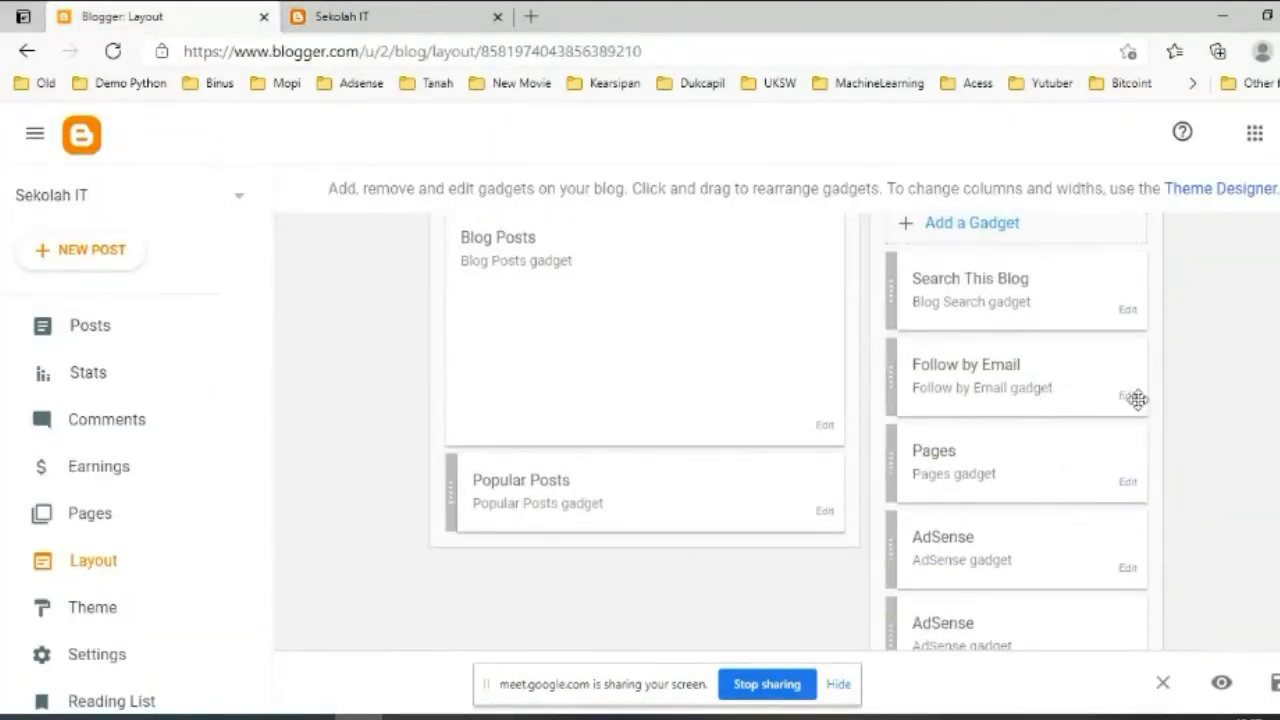
pyautogui.click(380, 16)
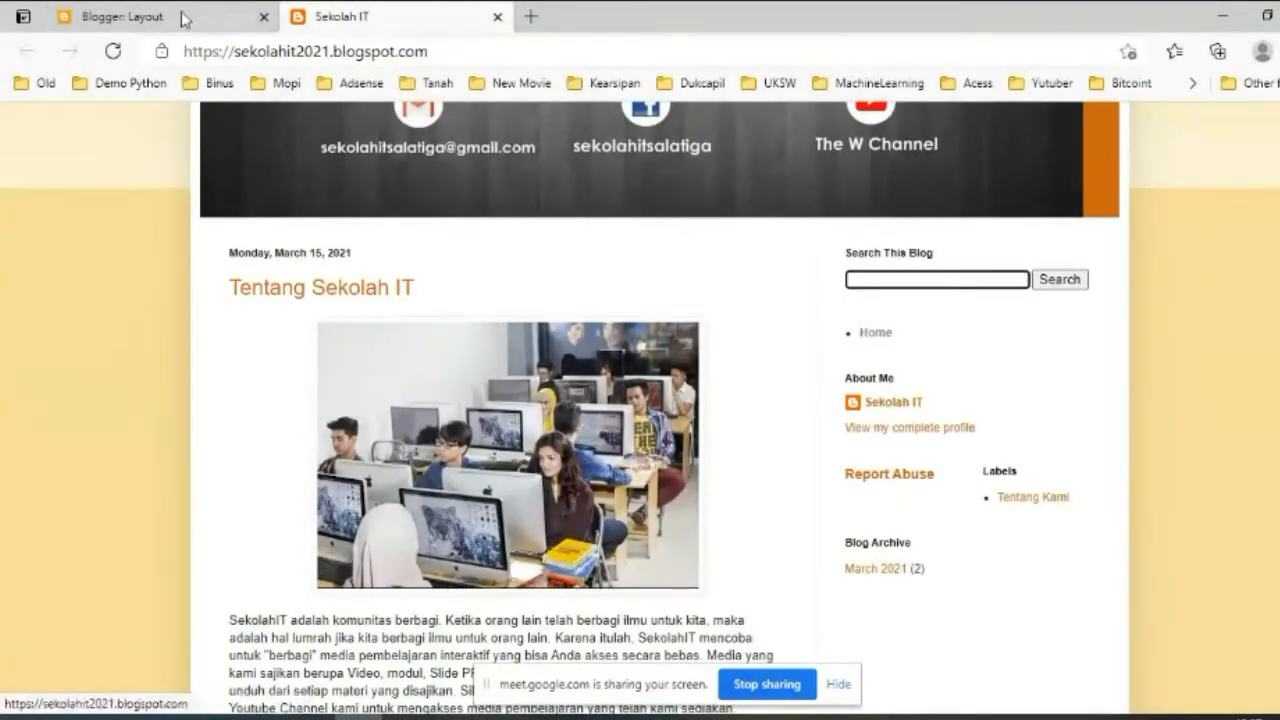
pyautogui.click(140, 15)
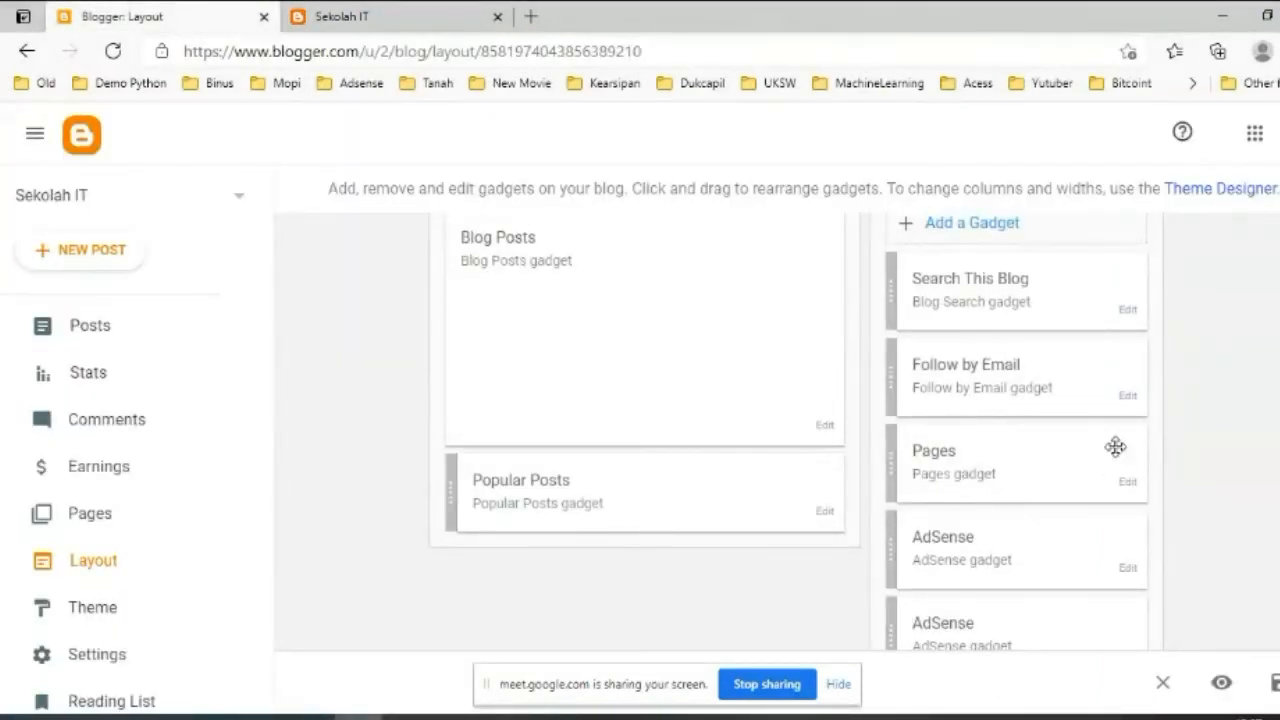
pyautogui.scroll(1, 1094, 426)
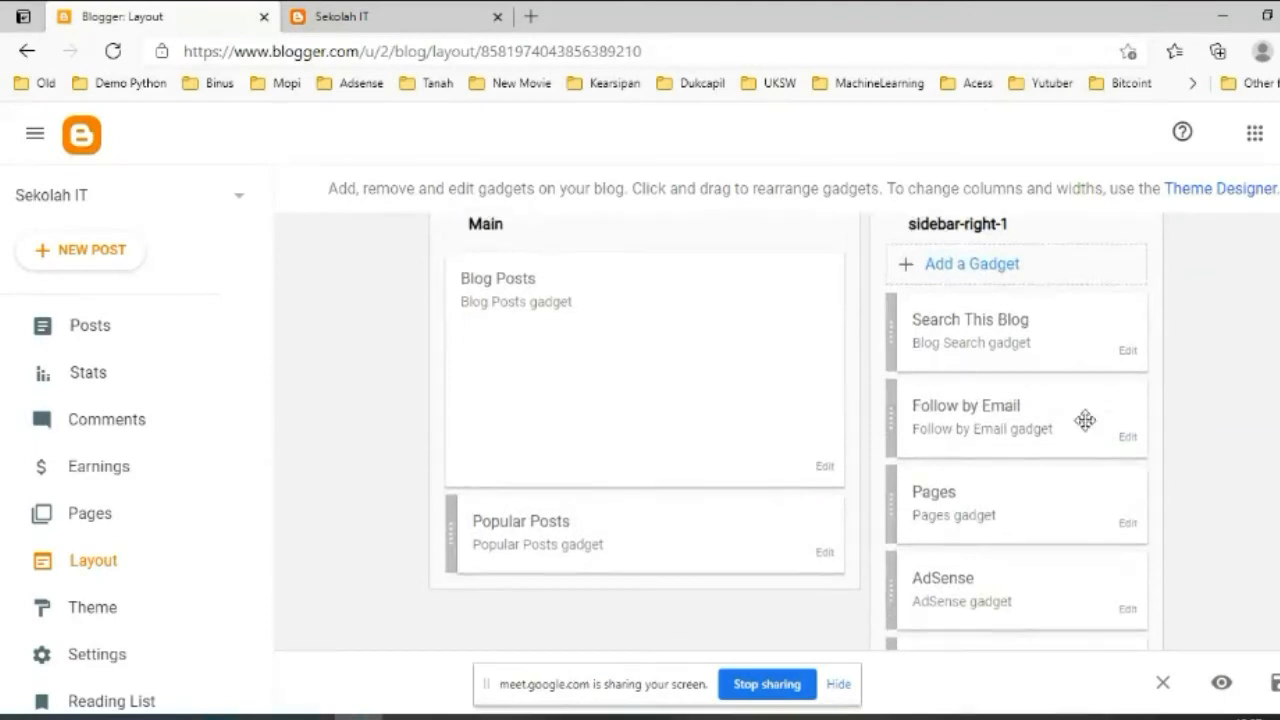
# Match the About Me, Report Abuse, Labels and Blog Archive gadgets in the layout with their places in the live blog's sidebar.
pyautogui.scroll(-3, 1085, 420)
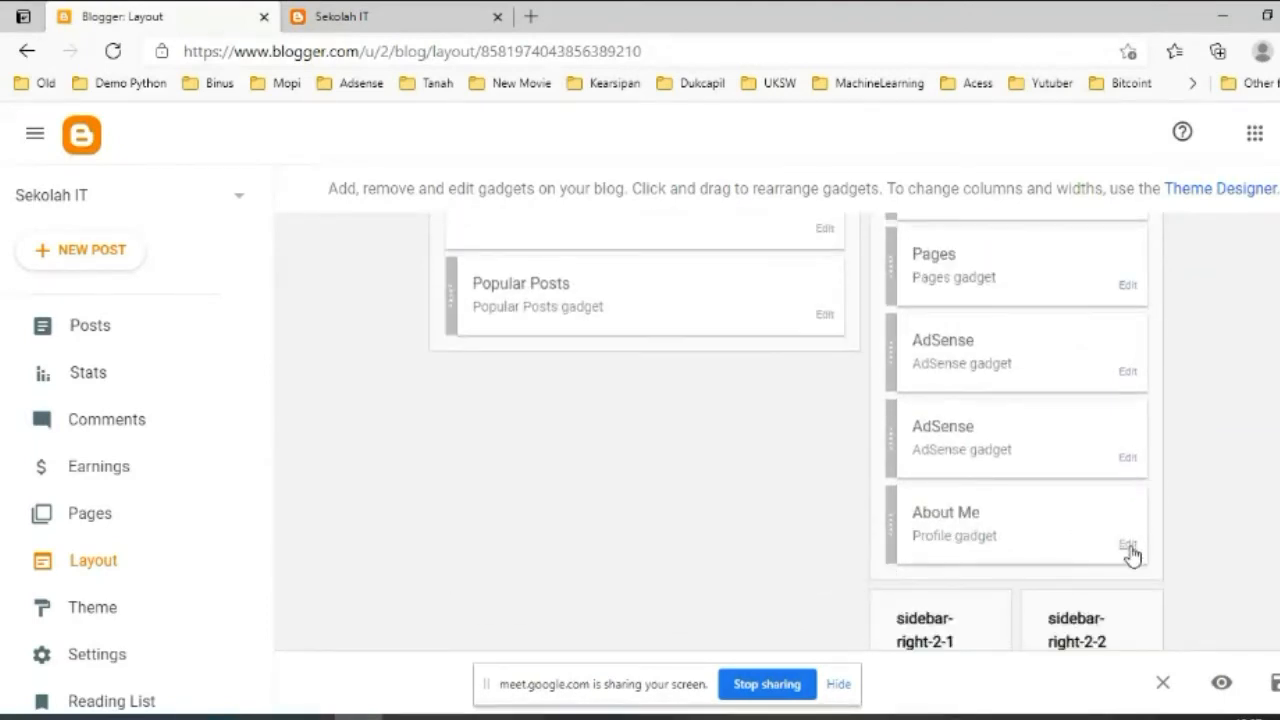
pyautogui.scroll(-2, 1132, 552)
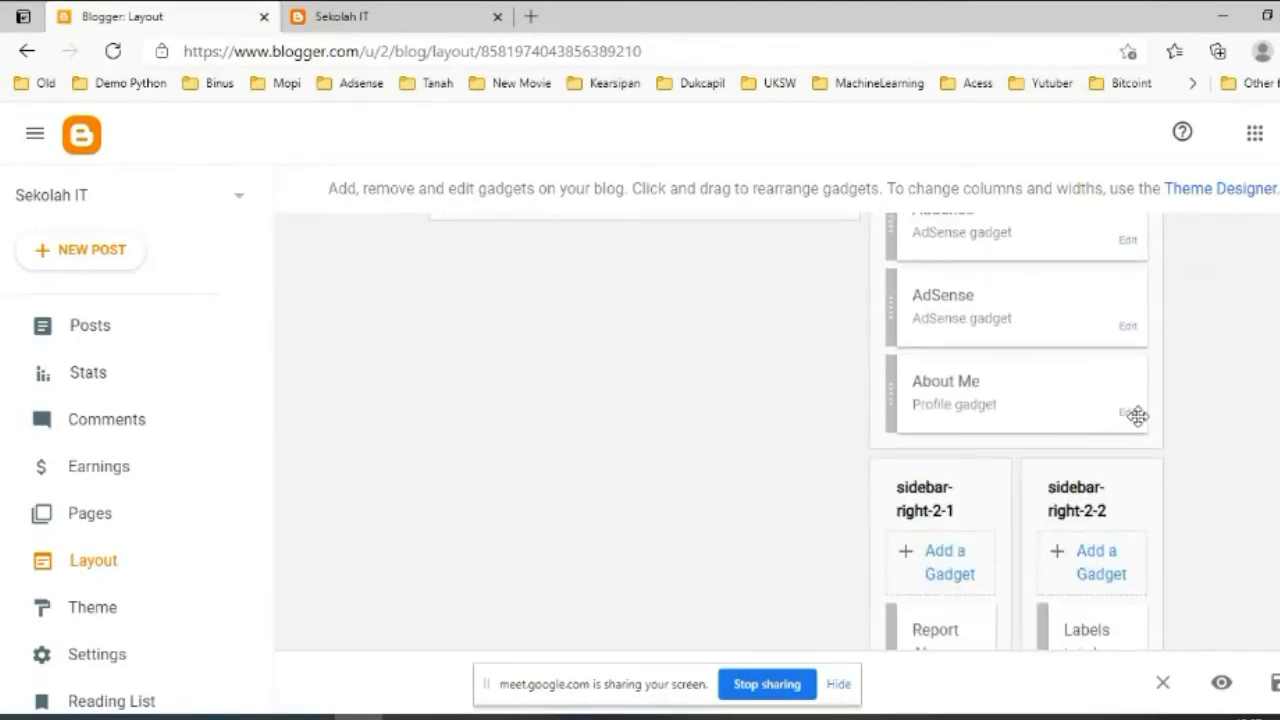
pyautogui.scroll(-2, 1120, 425)
pyautogui.scroll(1, 994, 437)
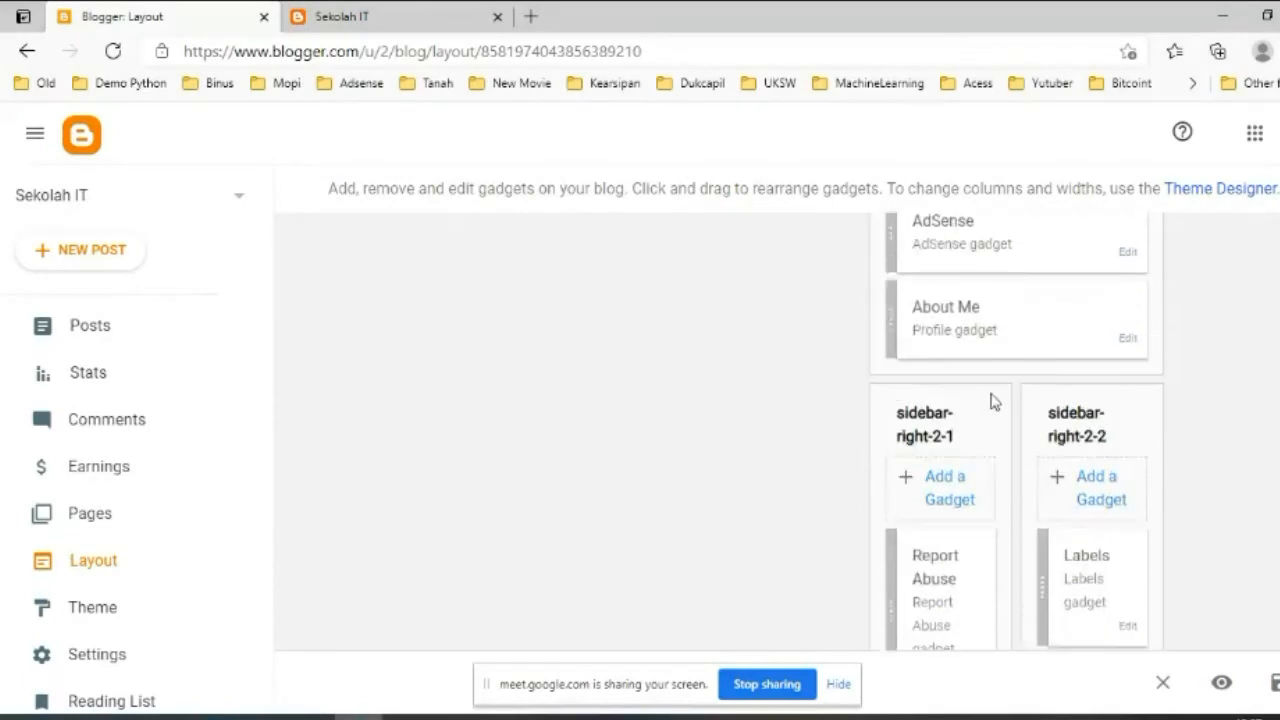
pyautogui.click(510, 17)
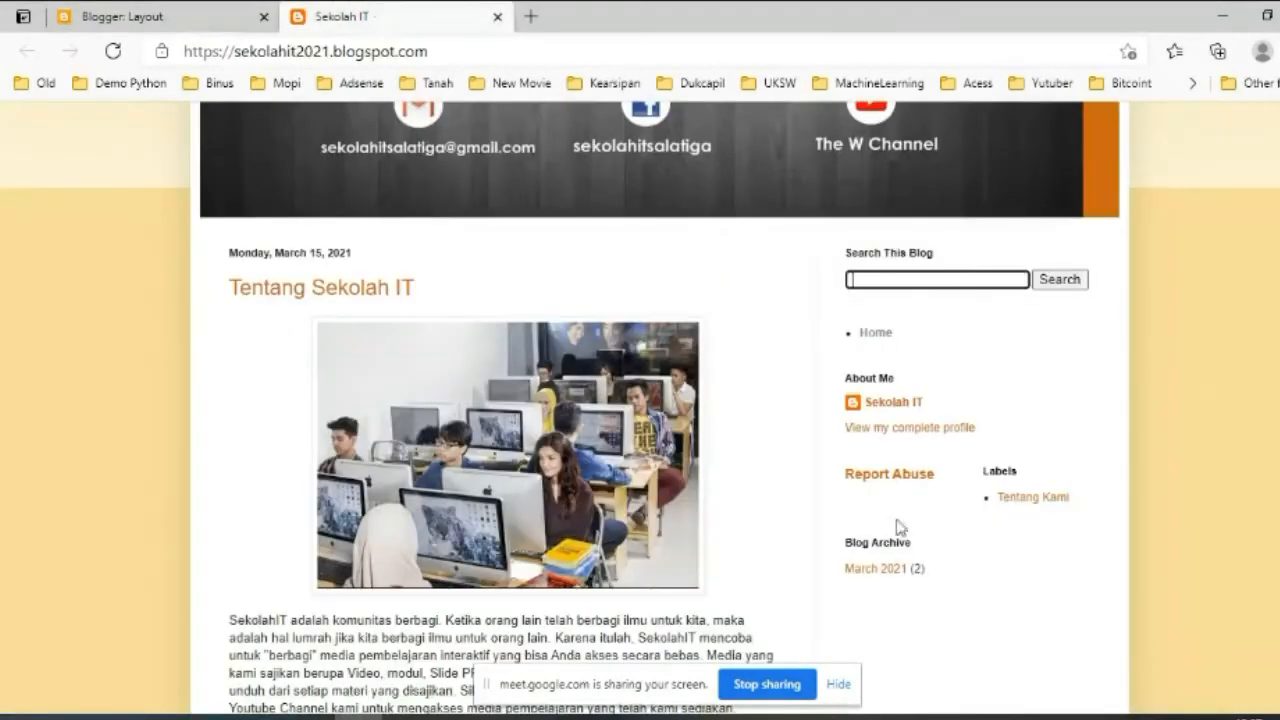
pyautogui.scroll(-1, 885, 552)
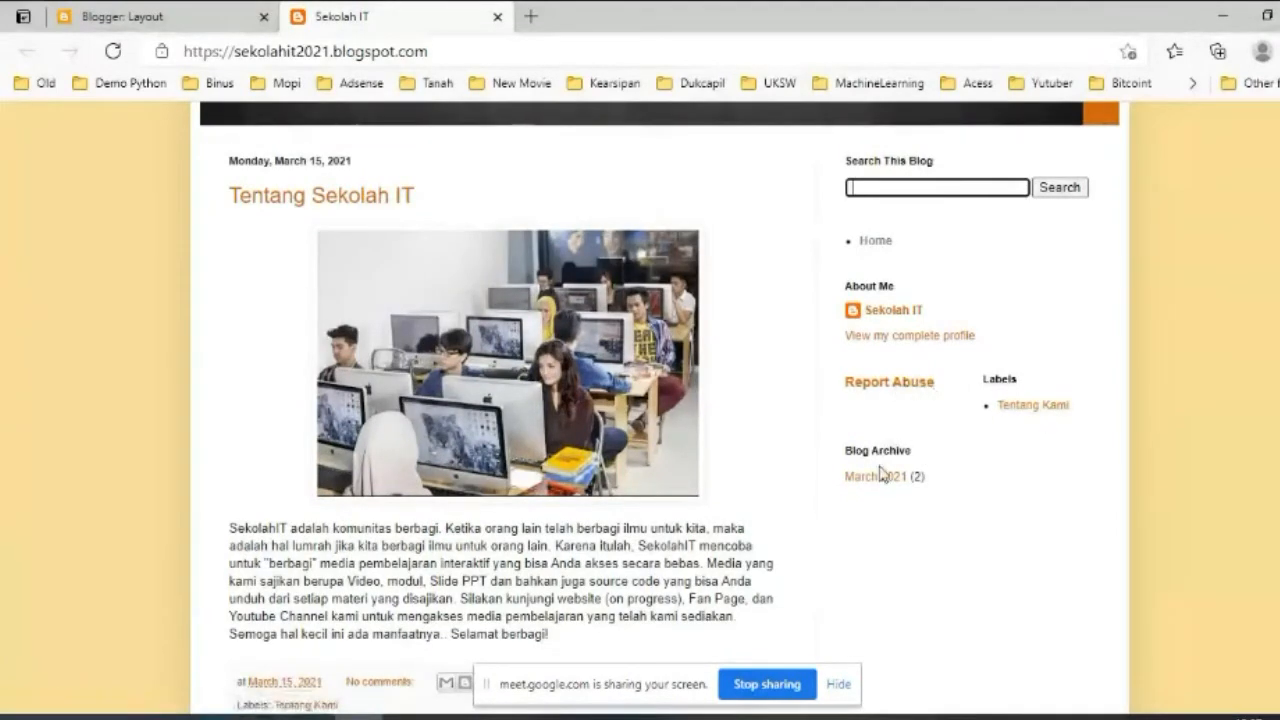
pyautogui.click(205, 20)
pyautogui.scroll(-4, 1043, 423)
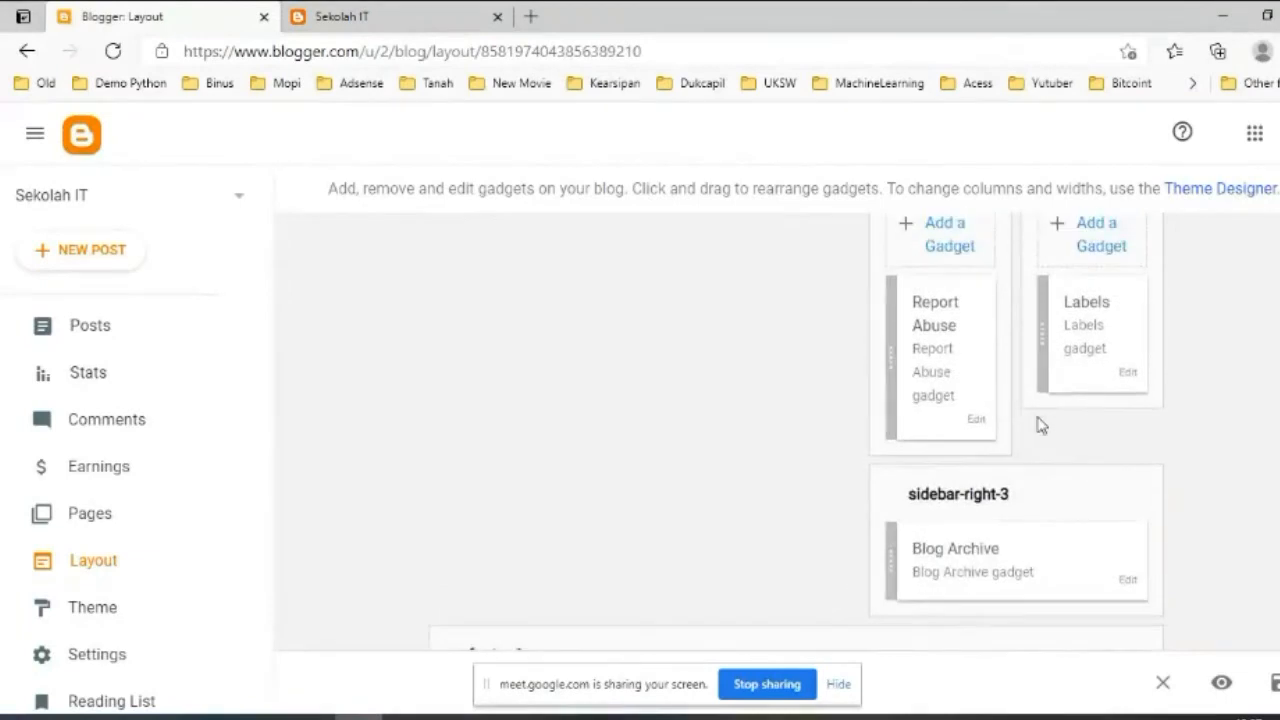
# Review the layout's sidebar and footer sections, and compare the Footer's Attribution gadget with the end of the live blog's home page.
pyautogui.scroll(6, 1036, 422)
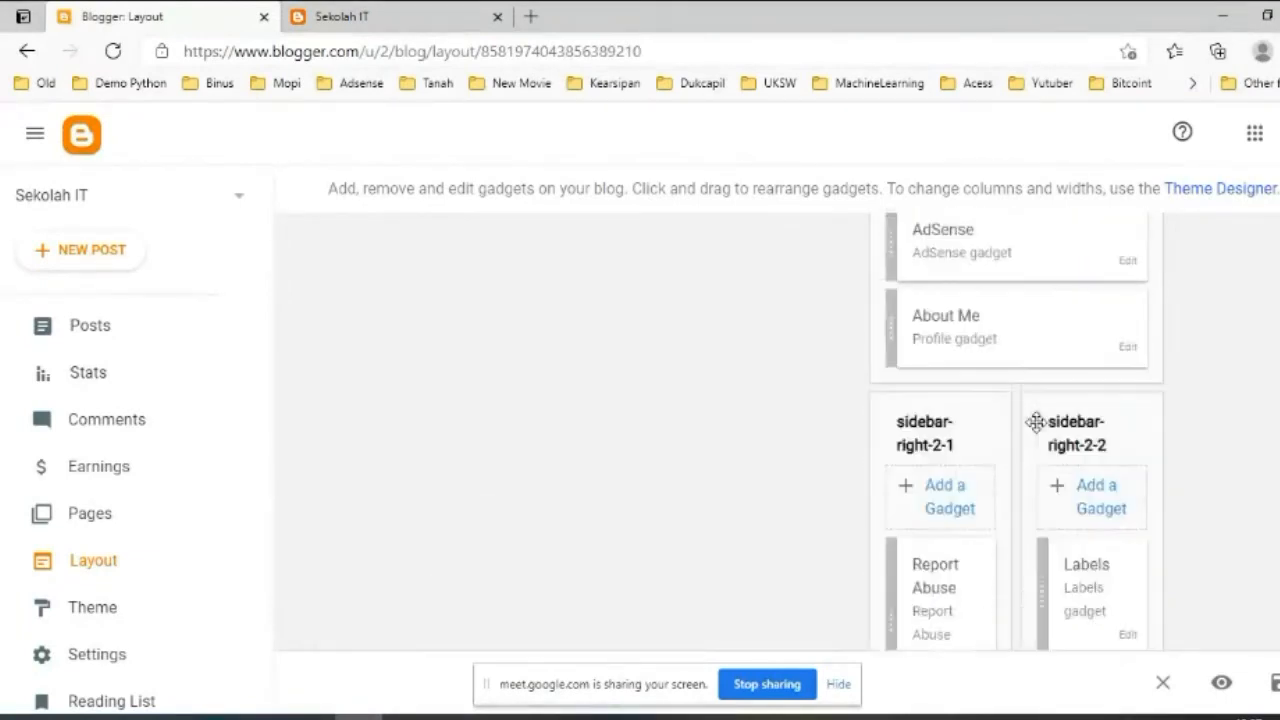
pyautogui.scroll(4, 1037, 422)
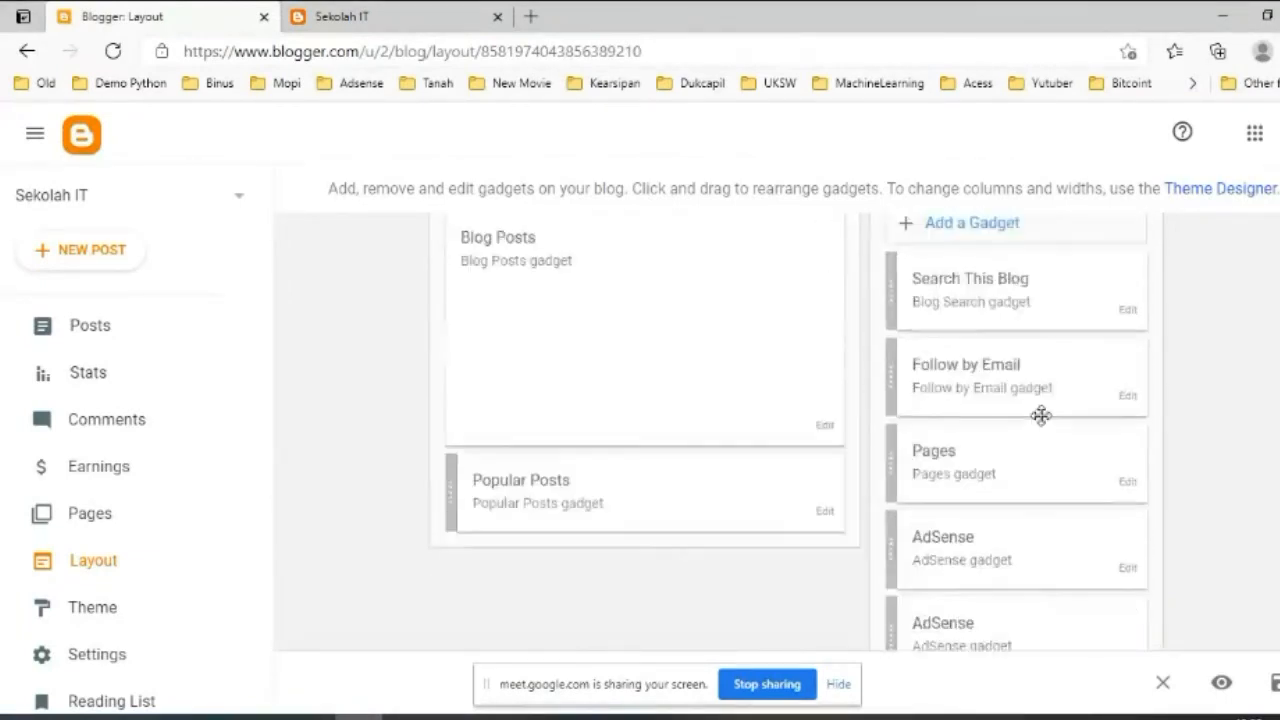
pyautogui.scroll(-4, 1049, 430)
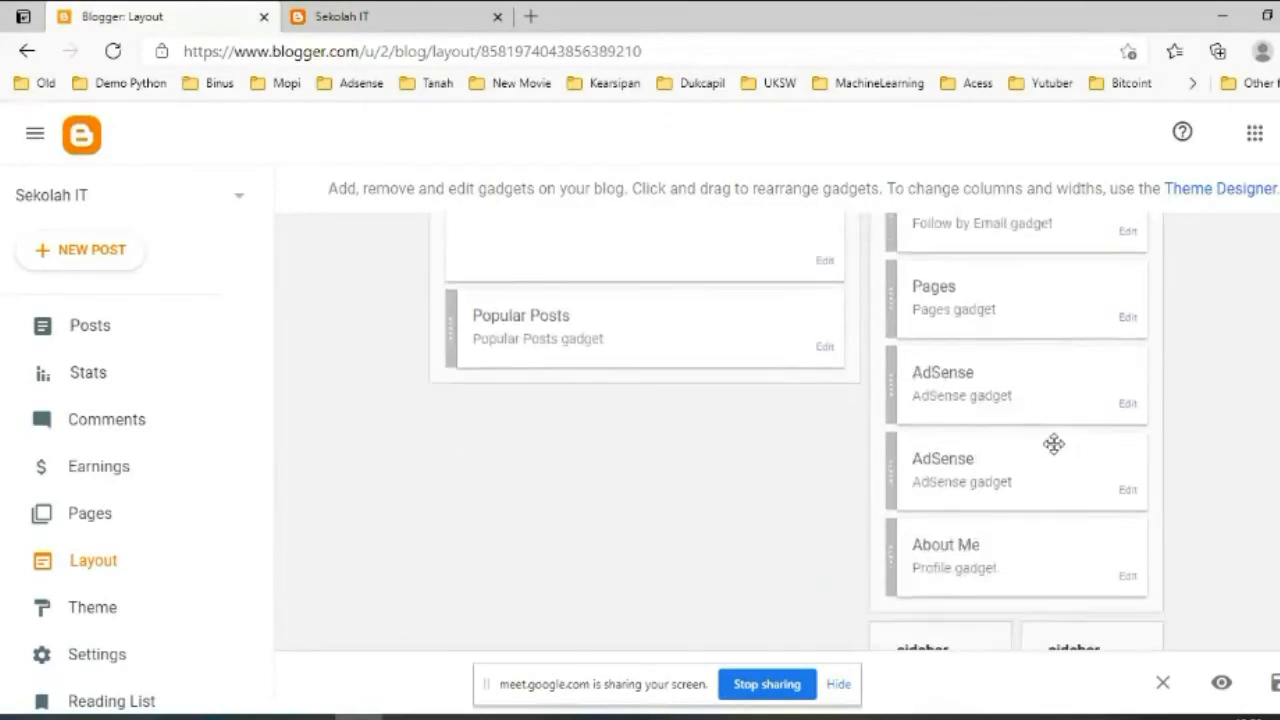
pyautogui.scroll(3, 1058, 457)
pyautogui.scroll(-4, 1058, 460)
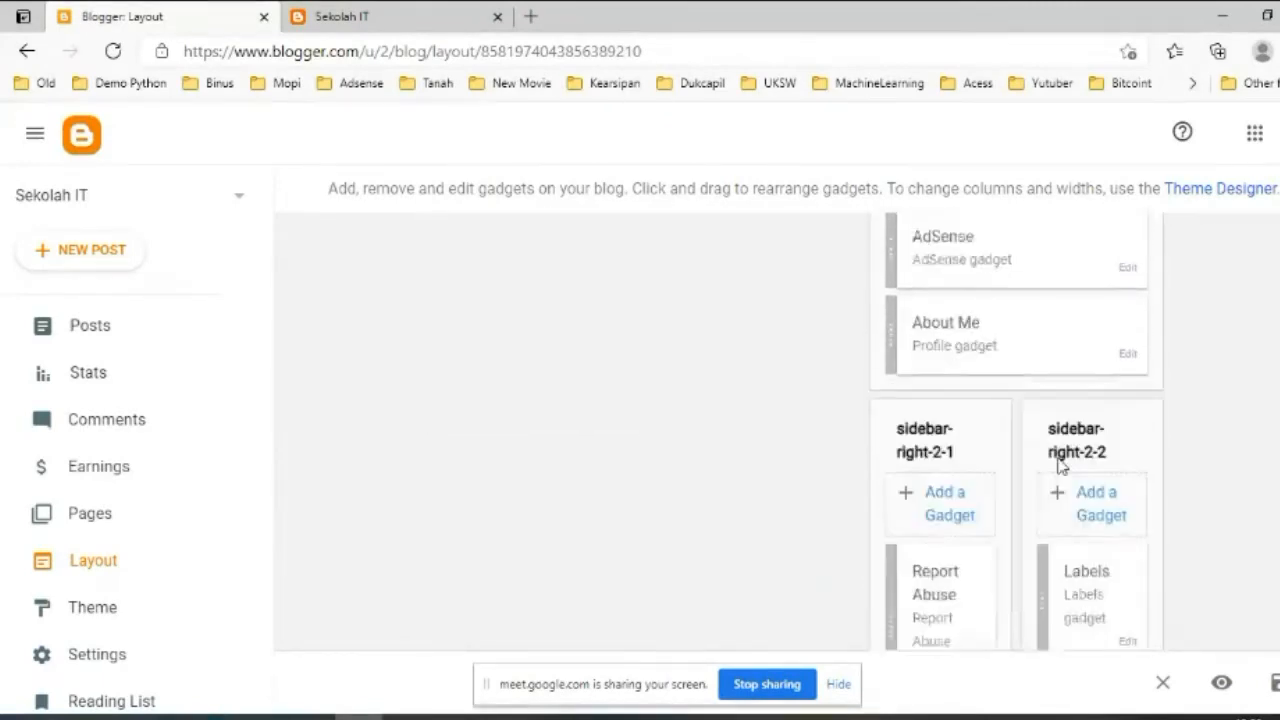
pyautogui.scroll(-6, 1060, 468)
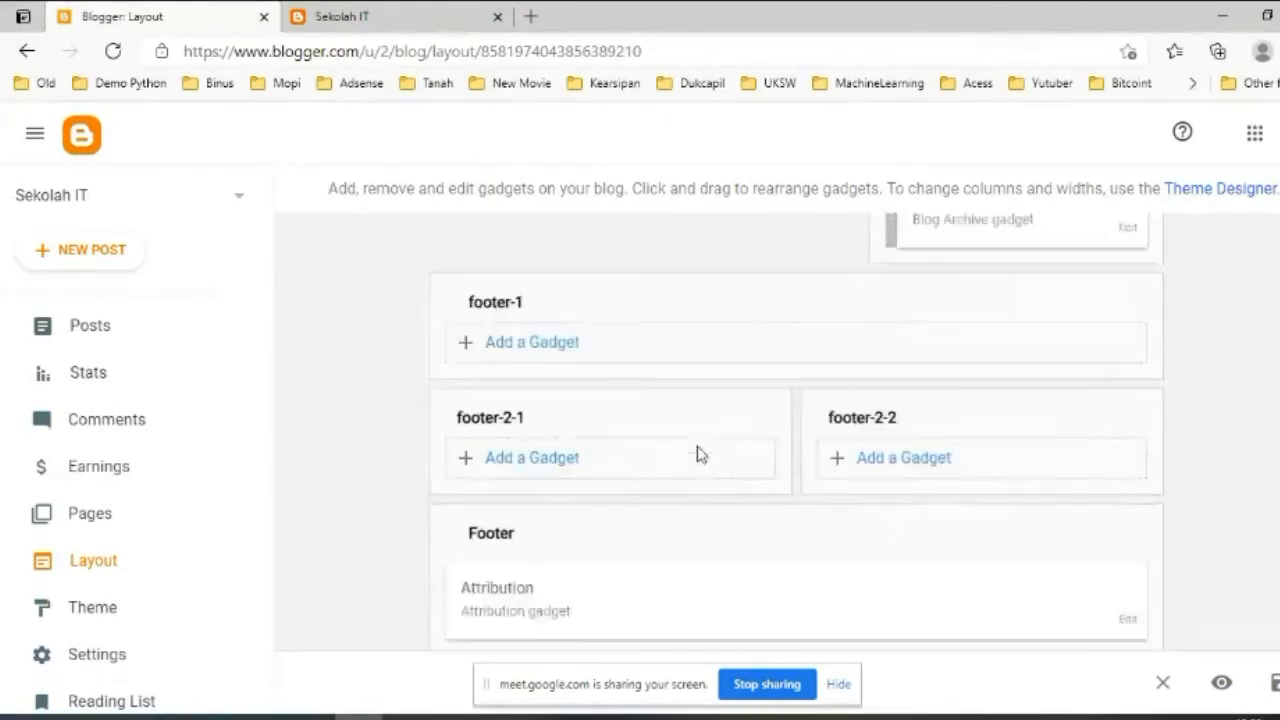
pyautogui.click(300, 16)
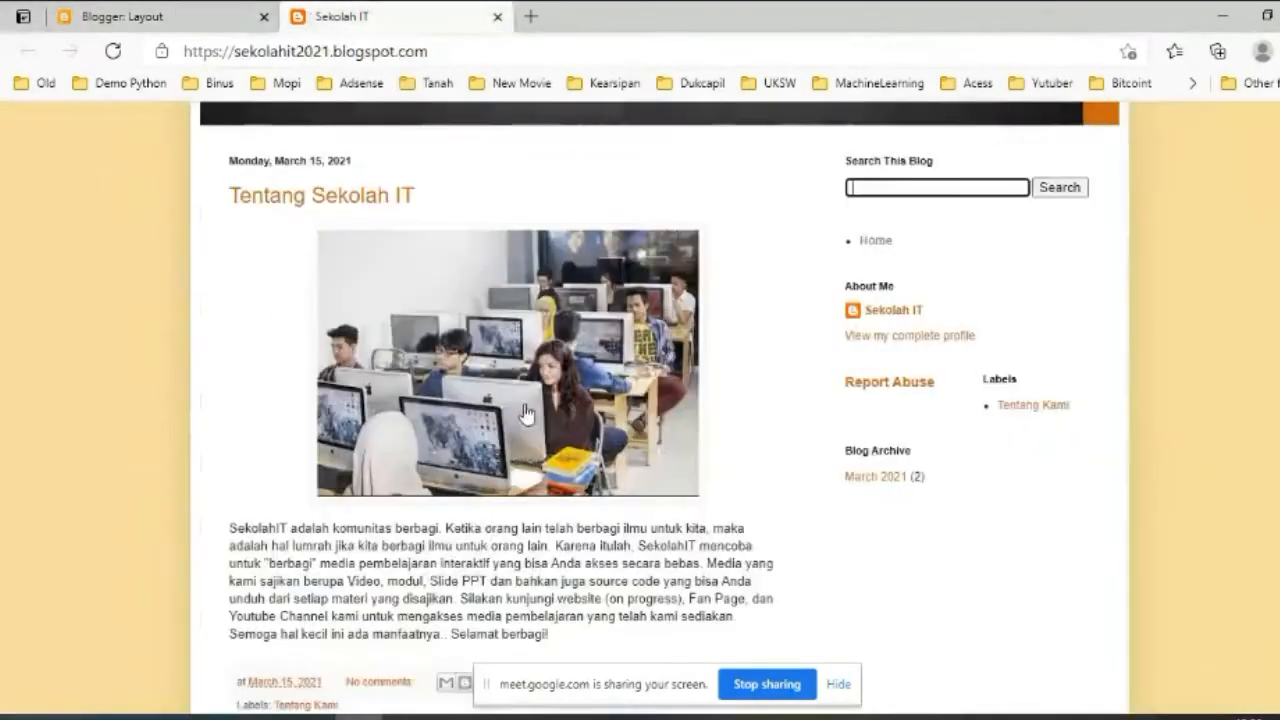
pyautogui.scroll(-10, 563, 491)
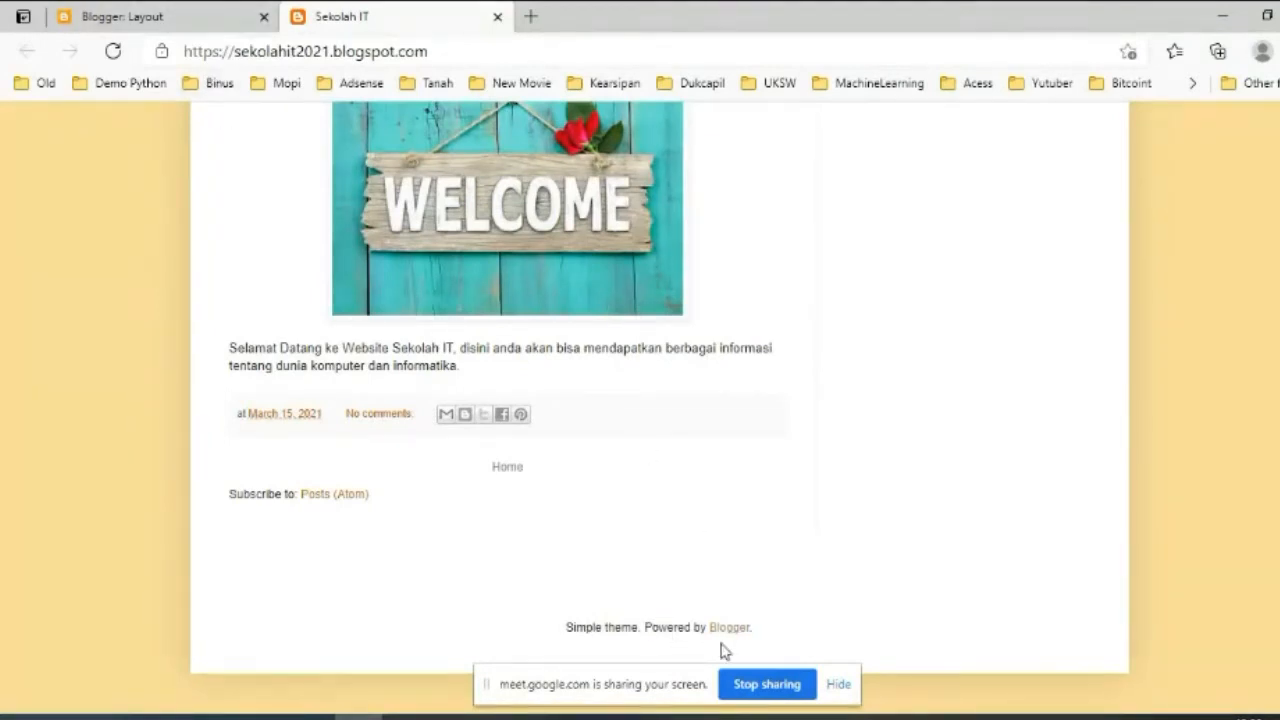
pyautogui.scroll(10, 673, 524)
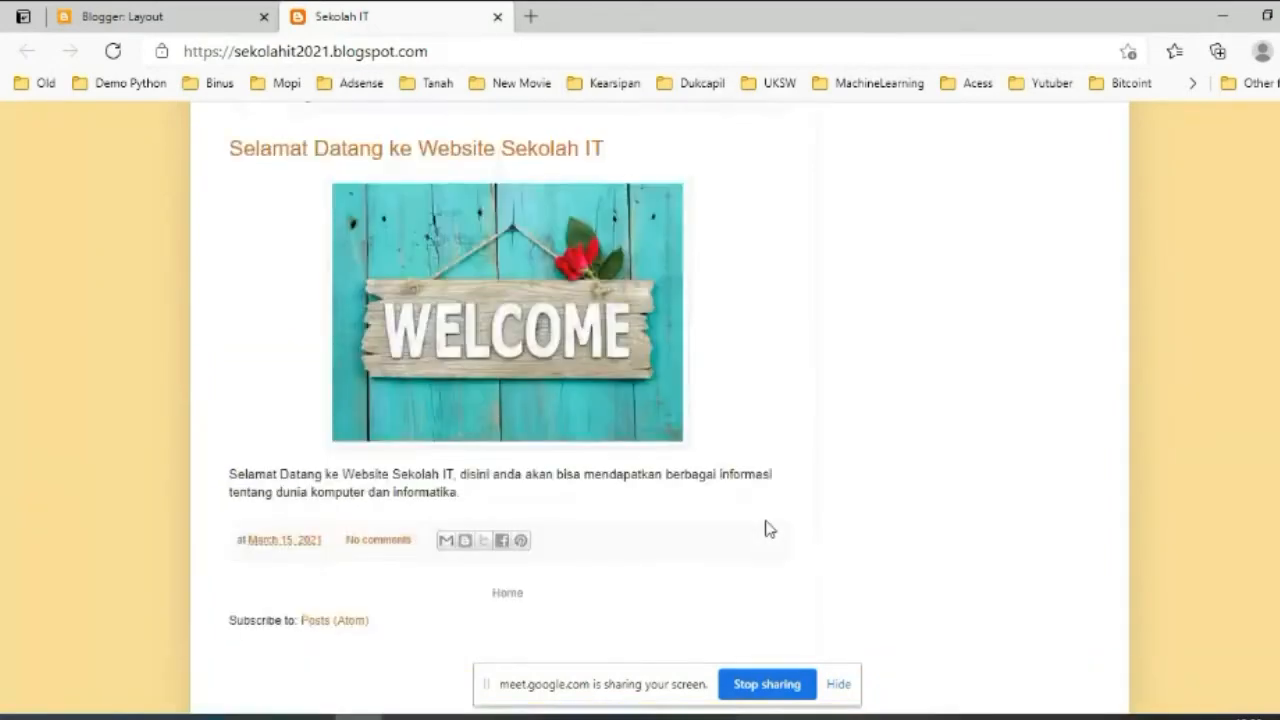
pyautogui.scroll(-3, 783, 528)
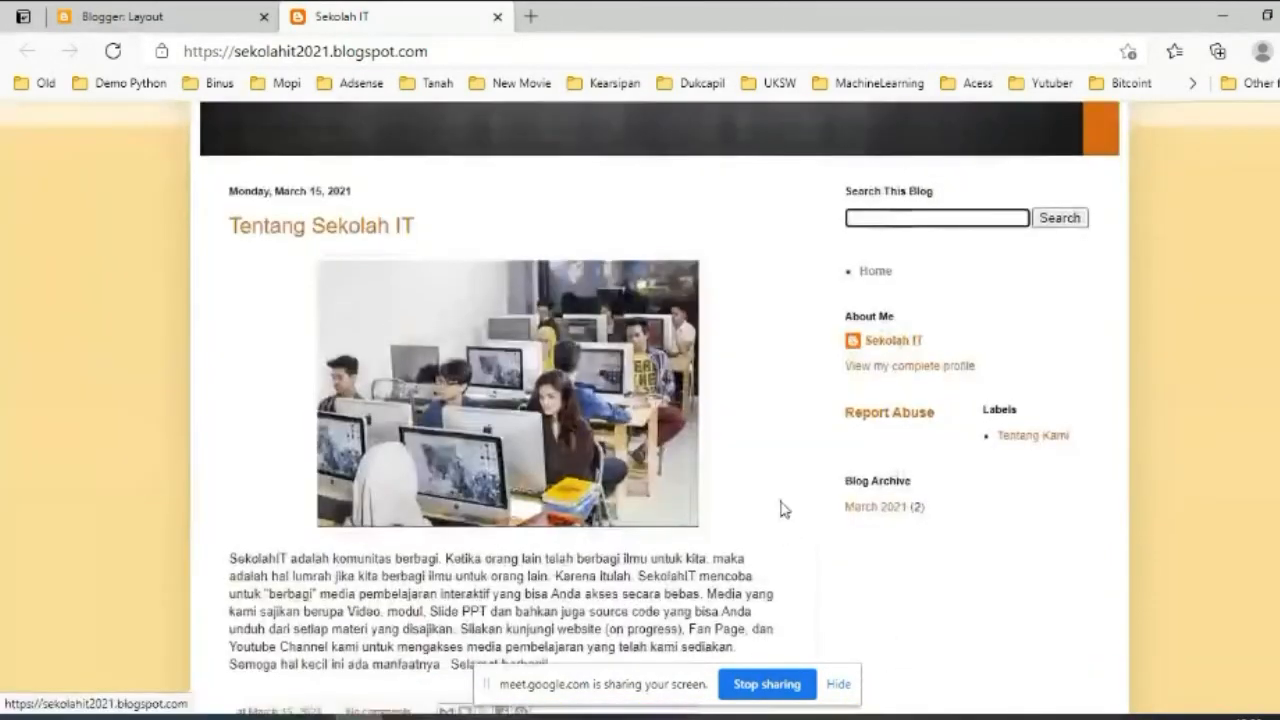
# Look through the layout's sidebar gadgets once more and check them against the live blog's sidebar beside the Tentang Sekolah IT post.
pyautogui.click(163, 18)
pyautogui.scroll(10, 1048, 411)
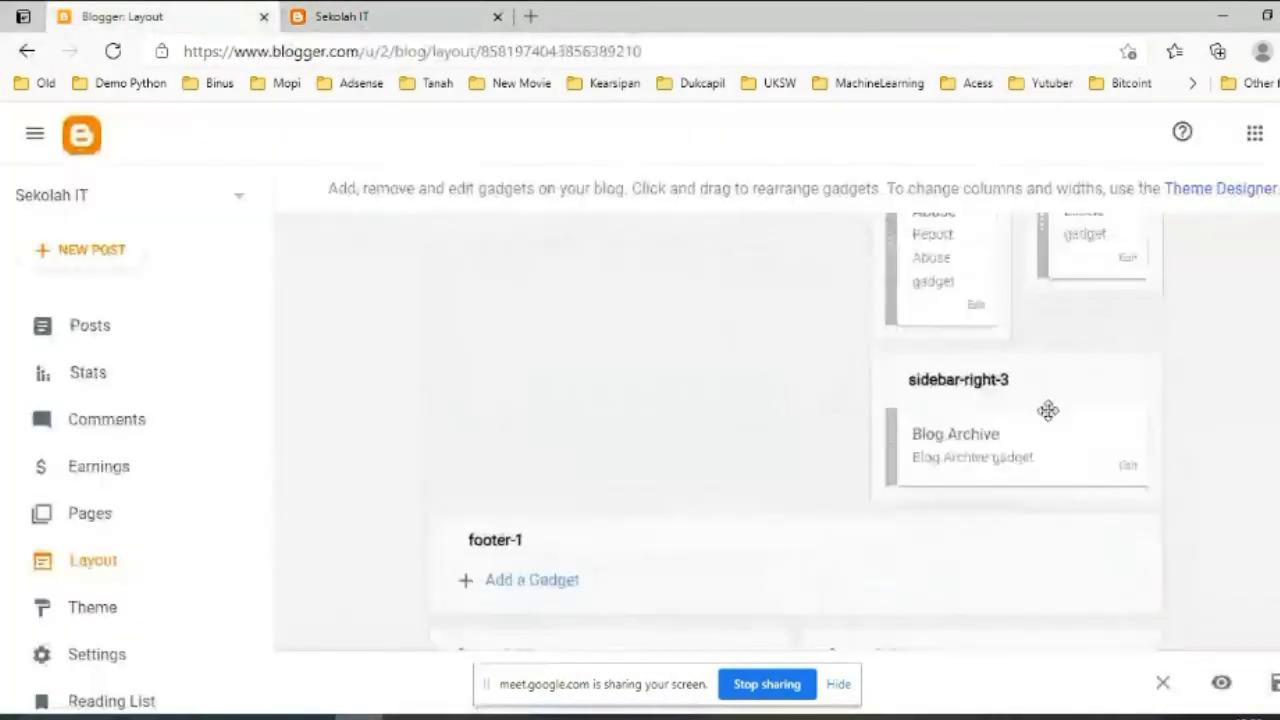
pyautogui.scroll(5, 1058, 414)
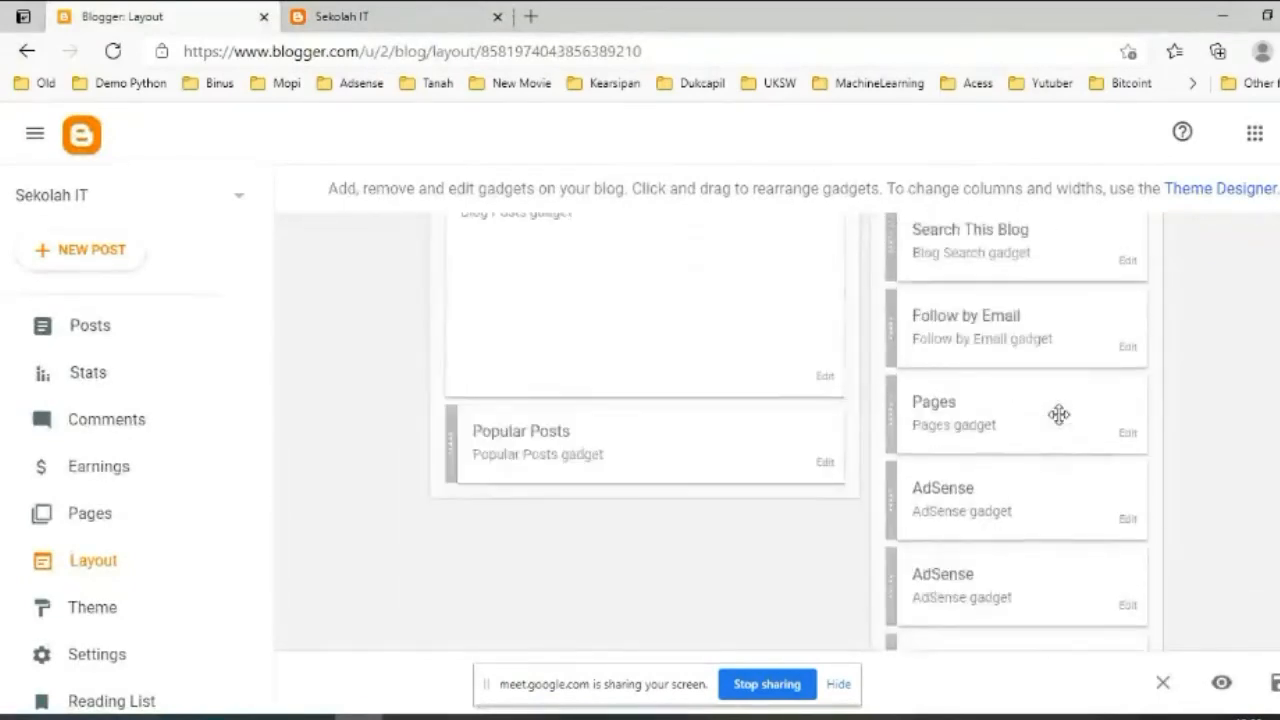
pyautogui.click(340, 16)
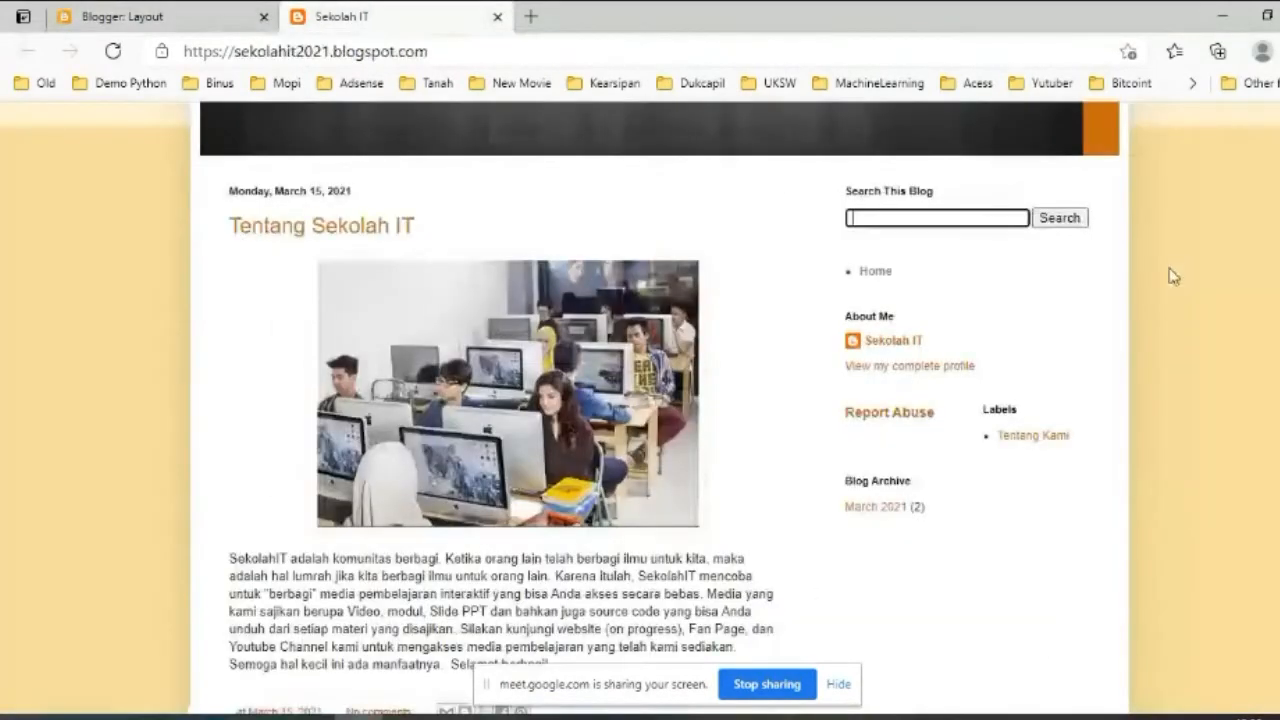
pyautogui.scroll(1, 982, 280)
pyautogui.scroll(-1, 997, 368)
# Browse the available gadgets for the layout's sidebar-right-1 section and choose the Image gadget to add.
pyautogui.click(105, 20)
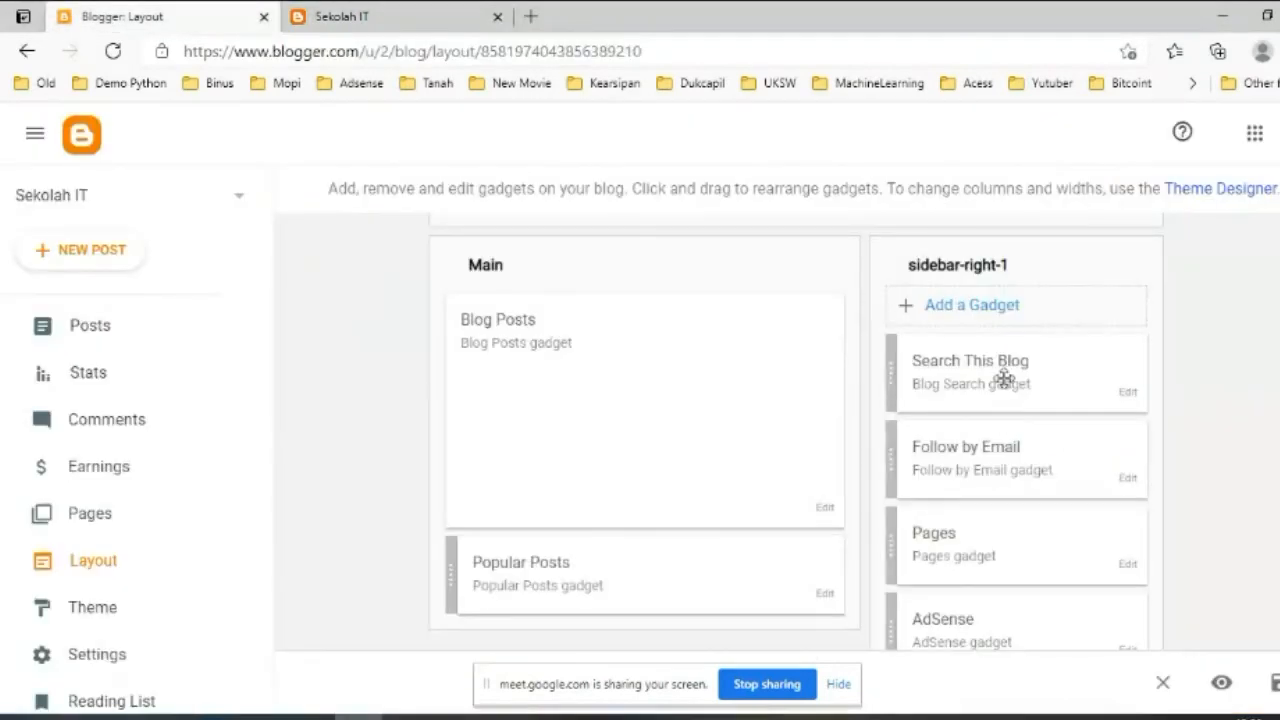
pyautogui.scroll(-1, 990, 355)
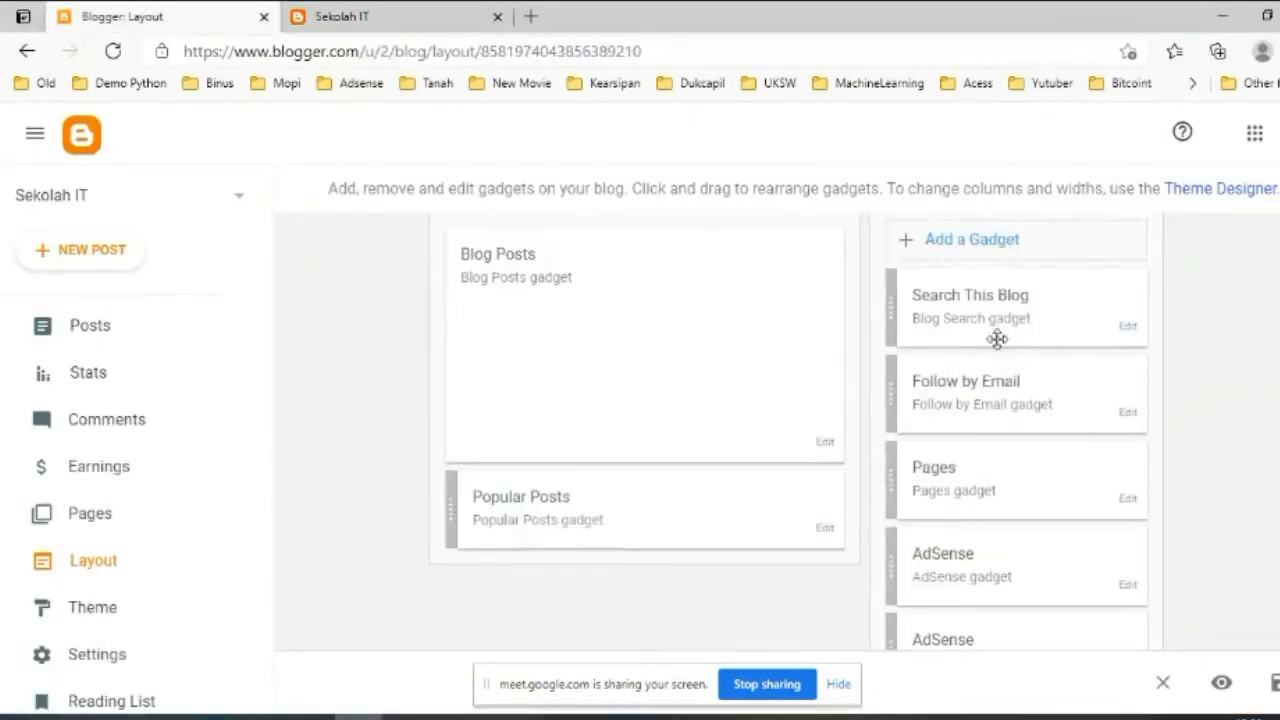
pyautogui.click(960, 241)
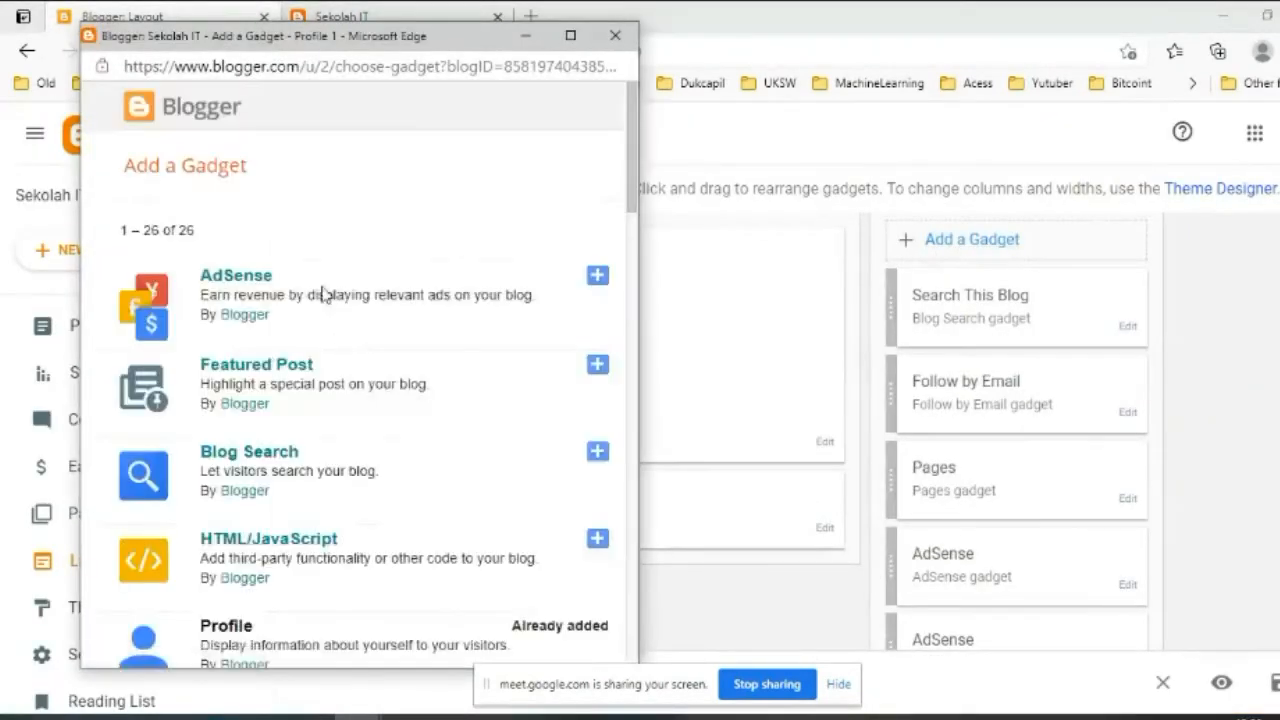
pyautogui.scroll(-2, 302, 290)
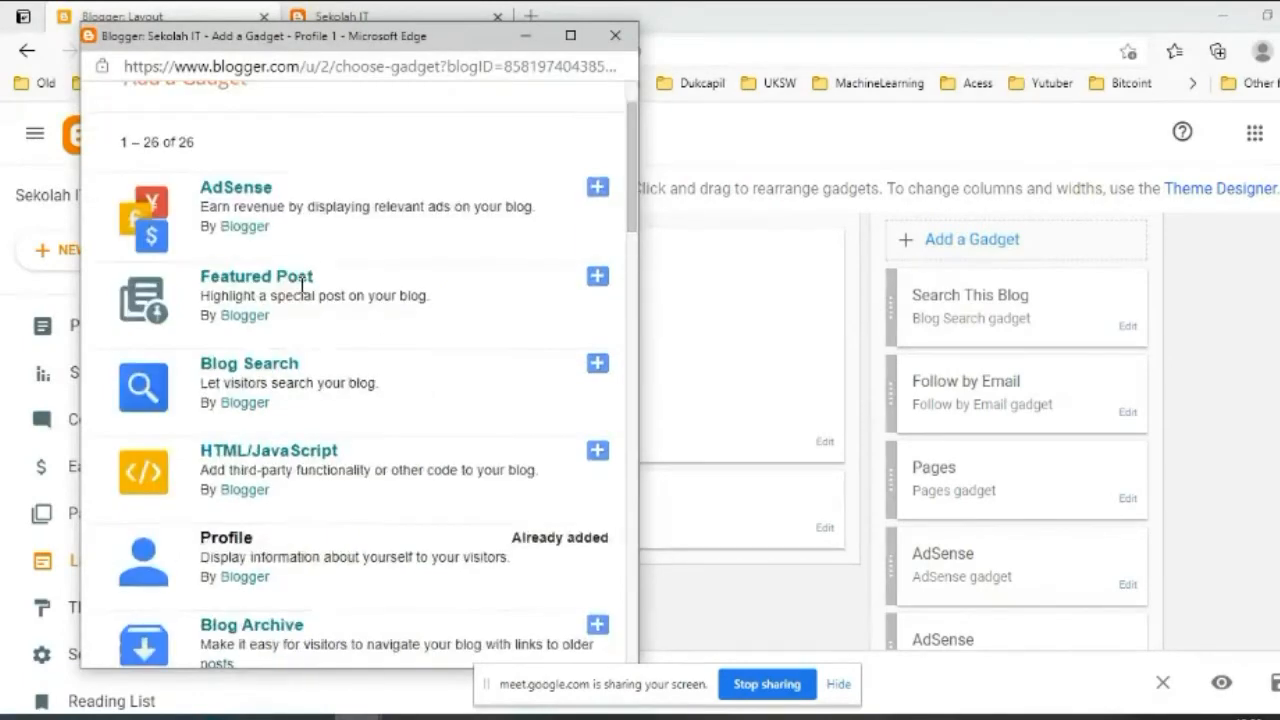
pyautogui.scroll(-1, 273, 244)
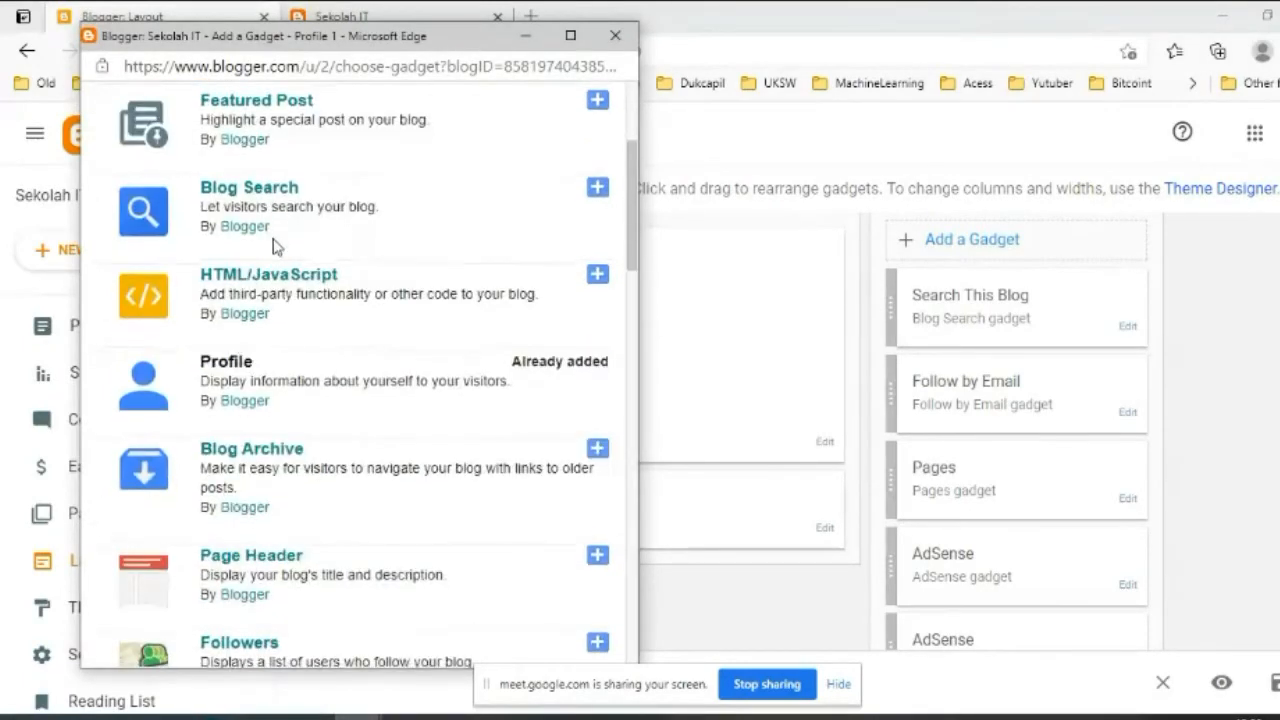
pyautogui.scroll(1, 280, 264)
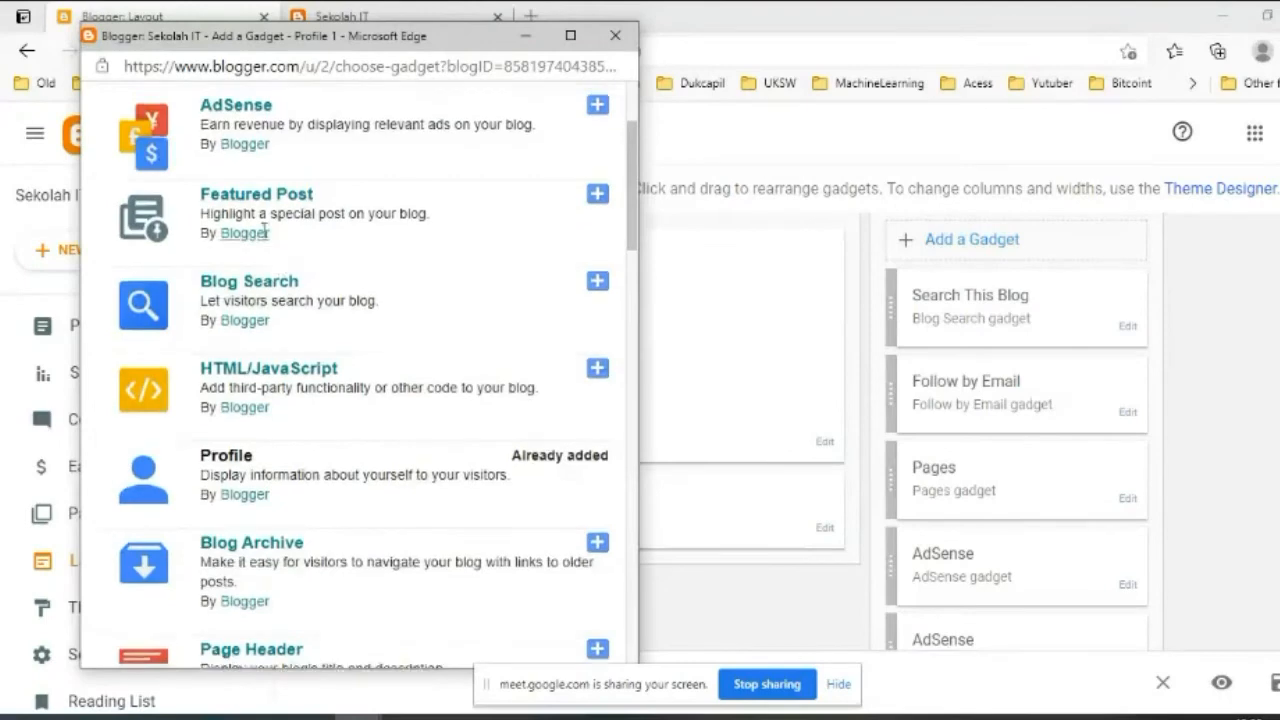
pyautogui.scroll(2, 268, 263)
pyautogui.scroll(-2, 249, 325)
pyautogui.scroll(-3, 249, 322)
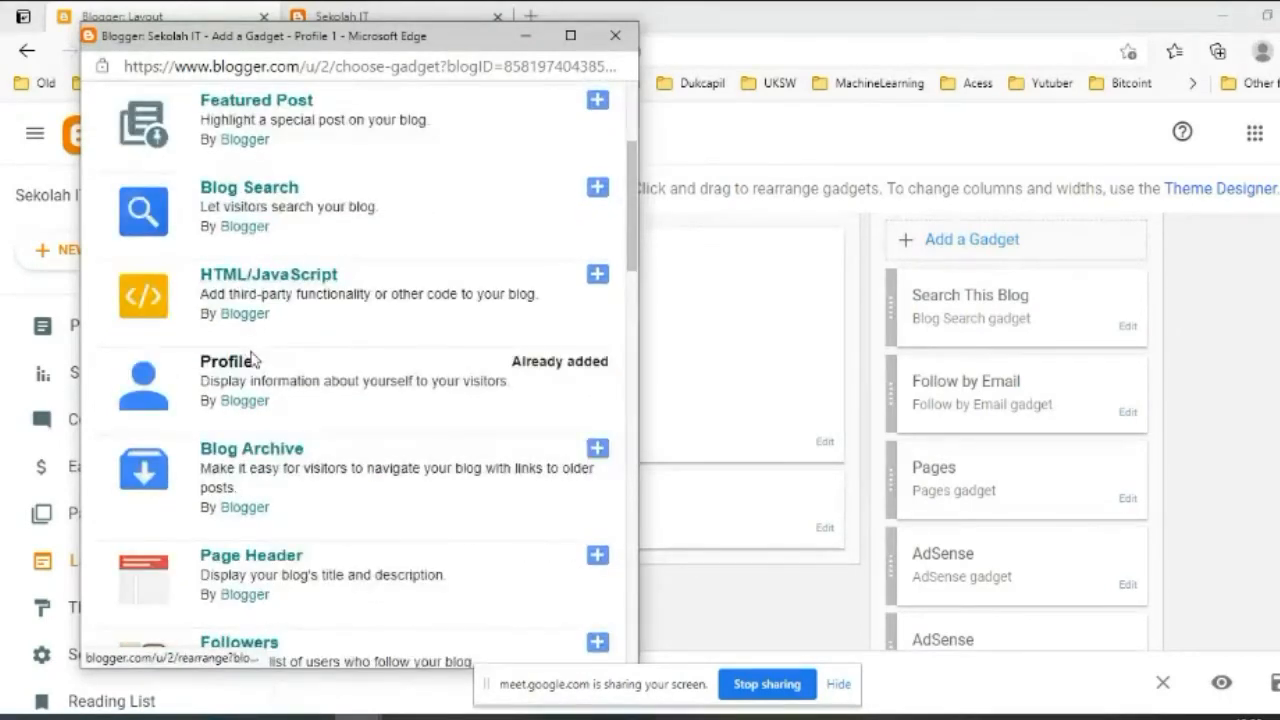
pyautogui.scroll(-3, 295, 393)
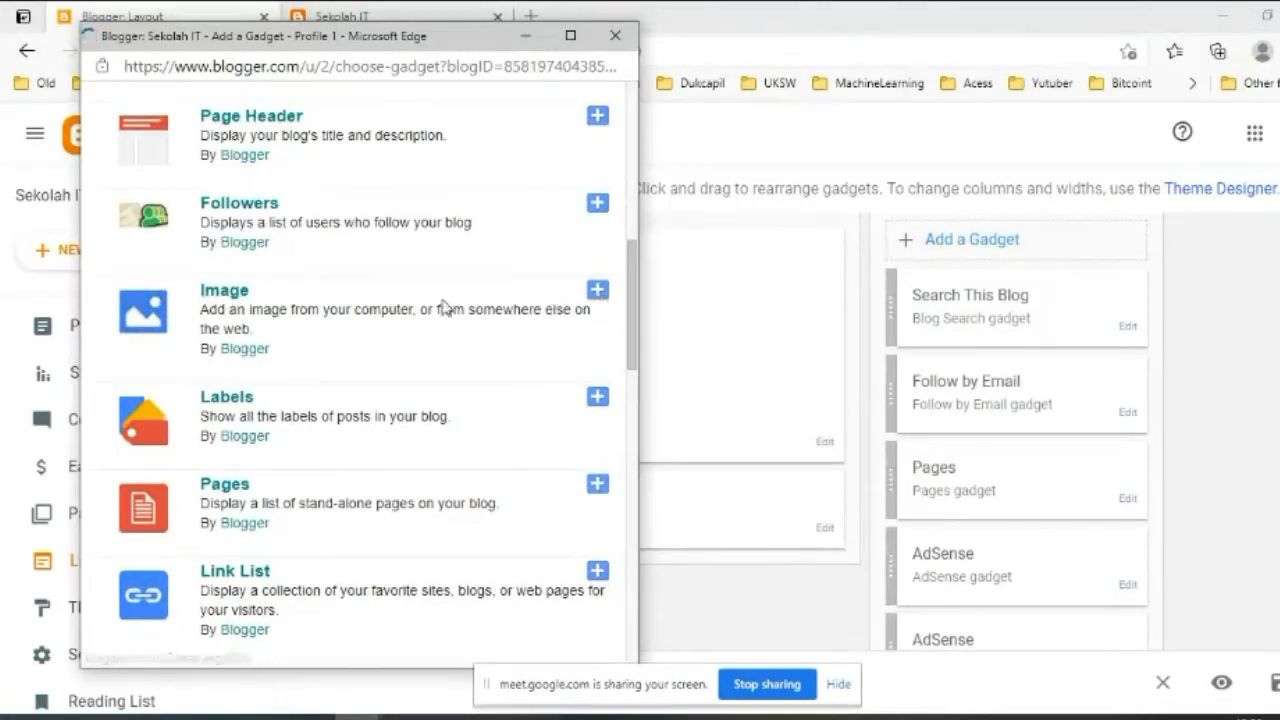
pyautogui.click(553, 307)
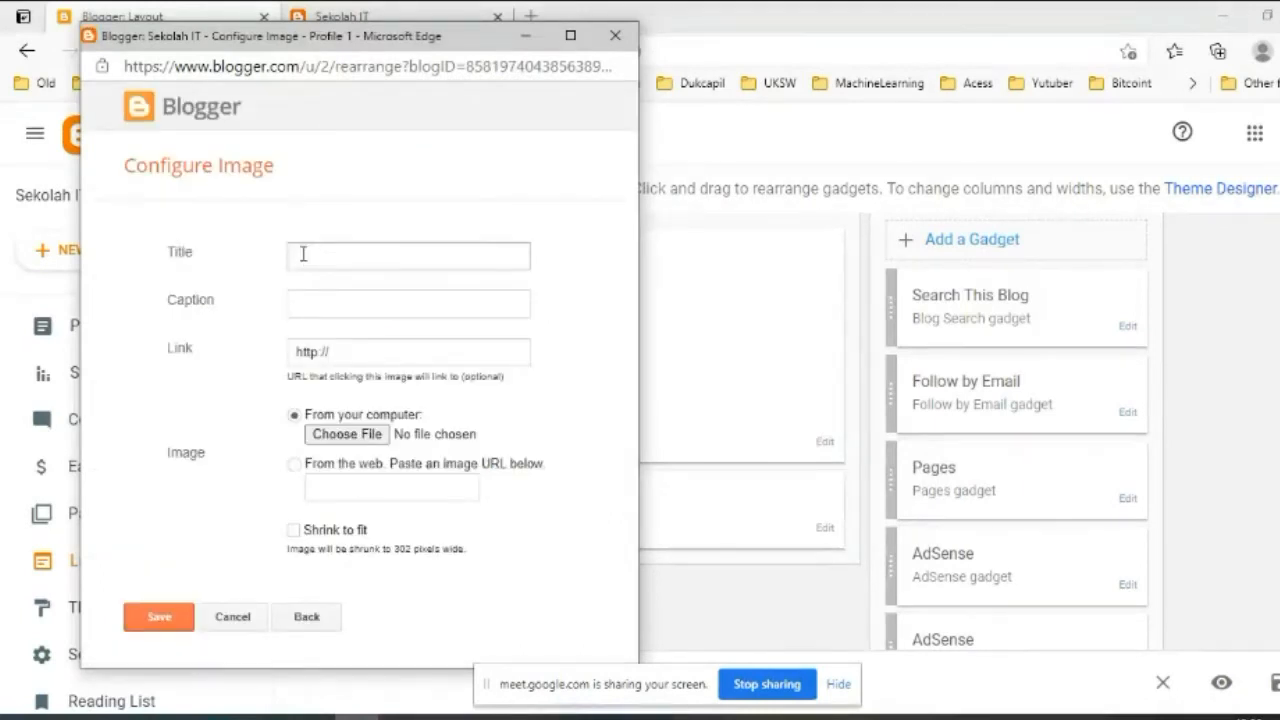
# Upload the picture "buku promo 2" from the LatihanBlog folder as the Image gadget's image.
pyautogui.click(347, 434)
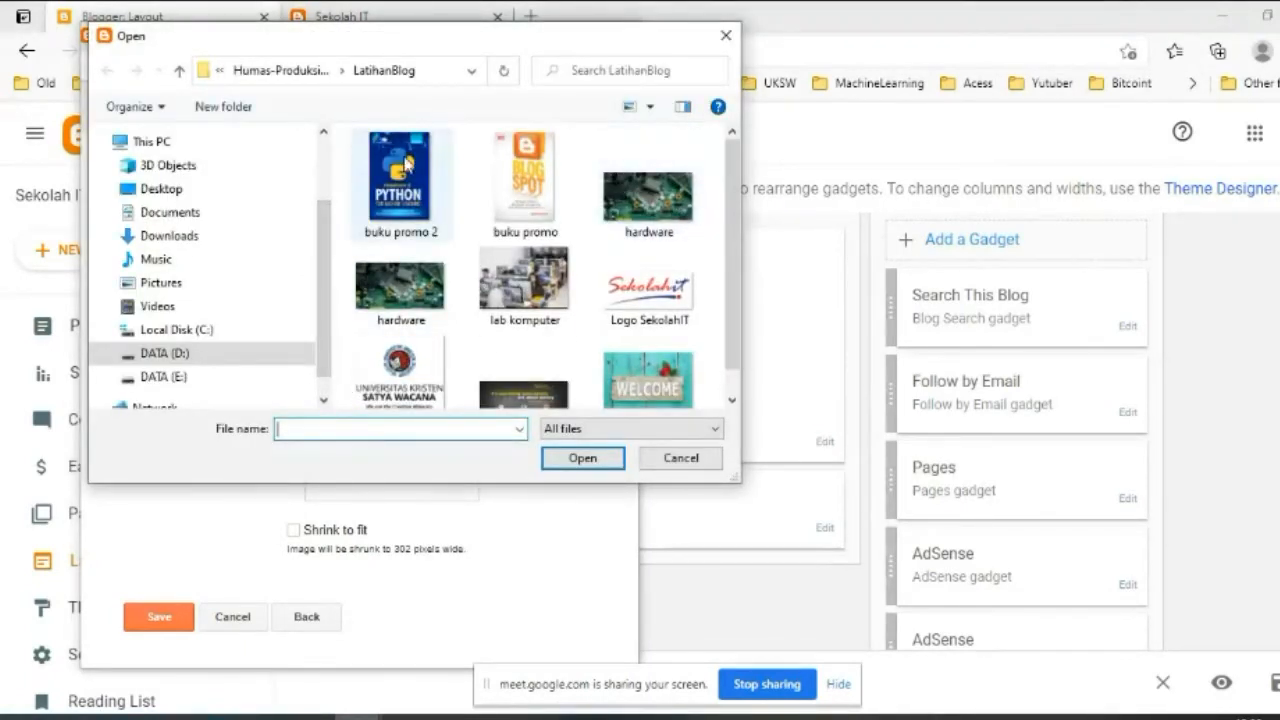
pyautogui.doubleClick(398, 192)
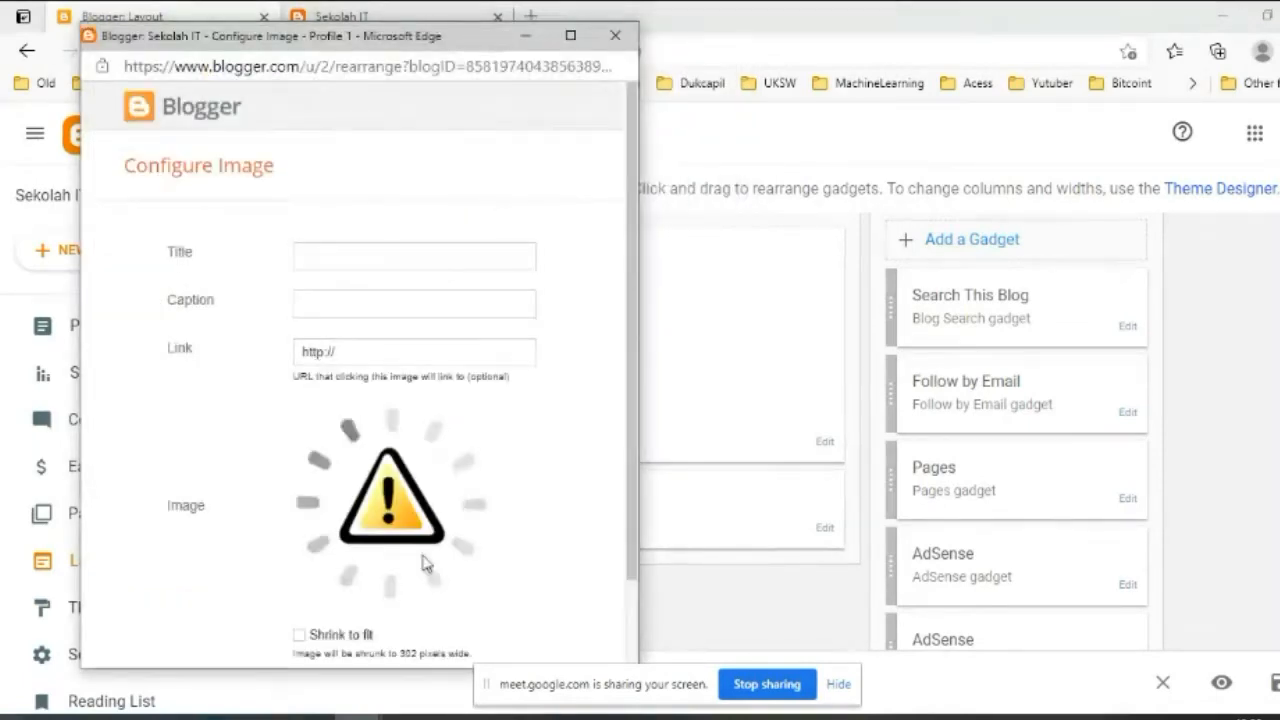
pyautogui.scroll(-3, 403, 408)
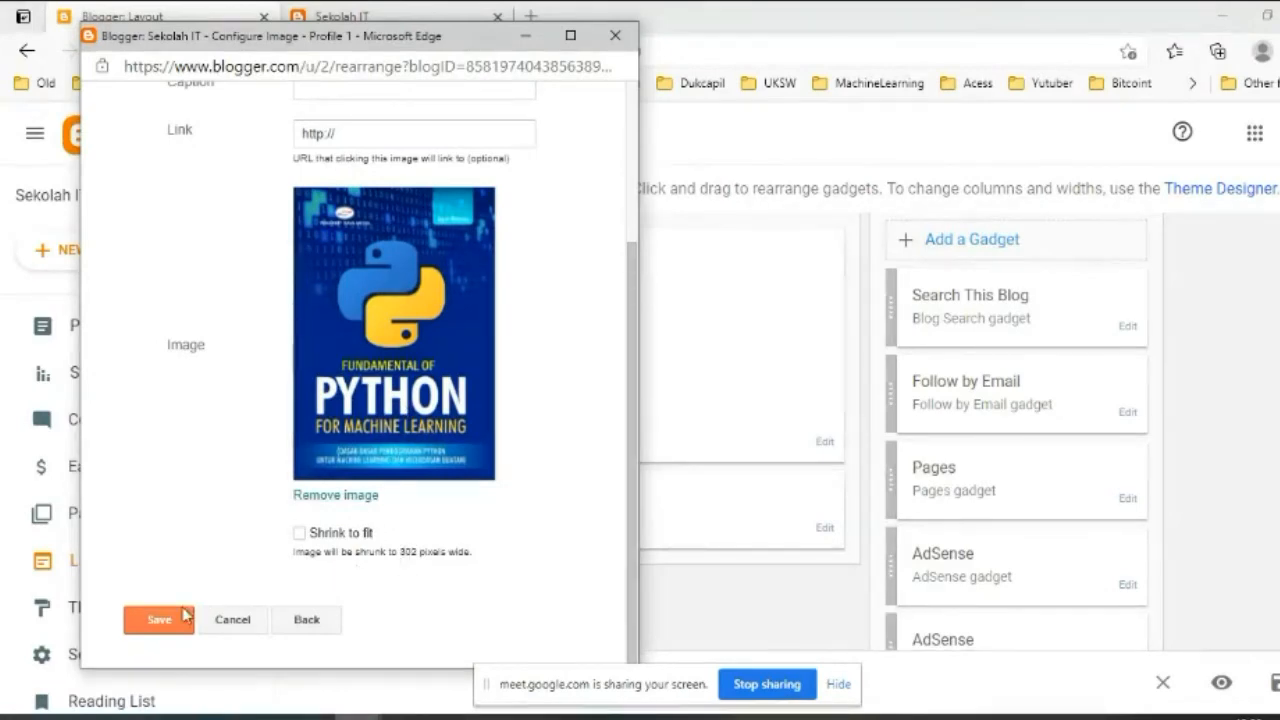
pyautogui.scroll(3, 255, 452)
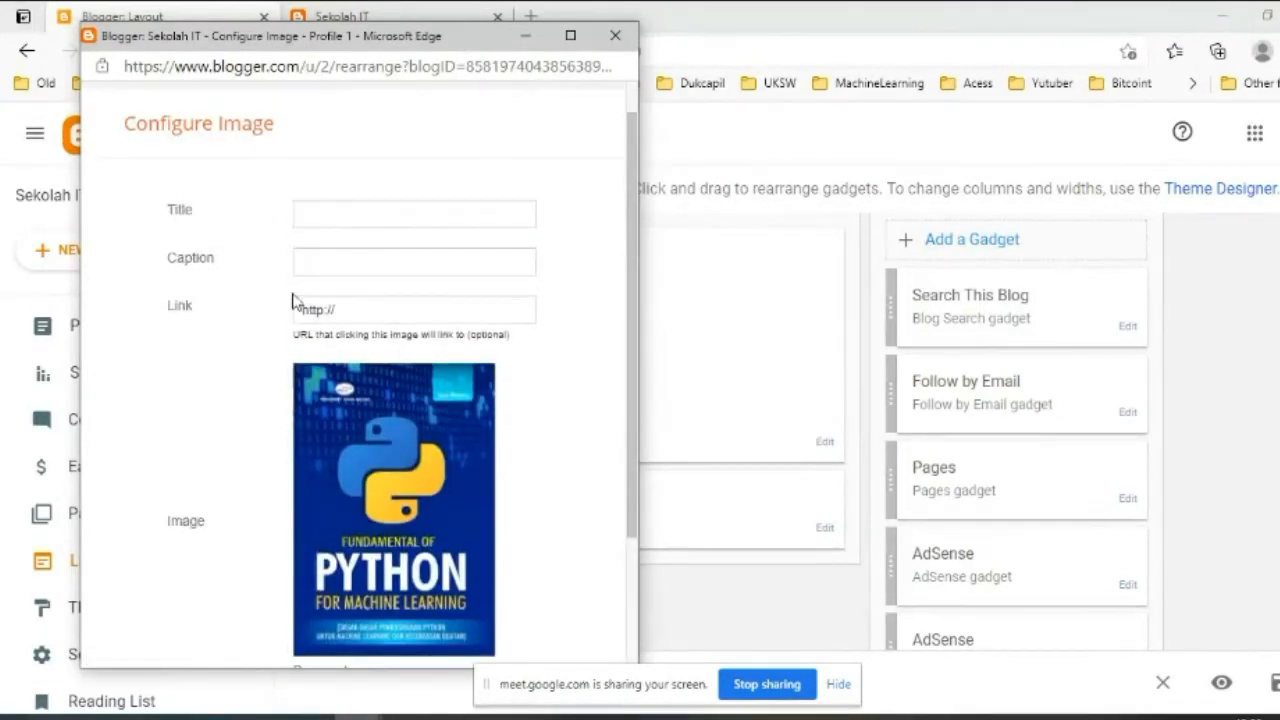
# Title the sidebar's new Image gadget "Buku Python" and save it to the layout.
pyautogui.click(320, 216)
pyautogui.write('Buku Python')
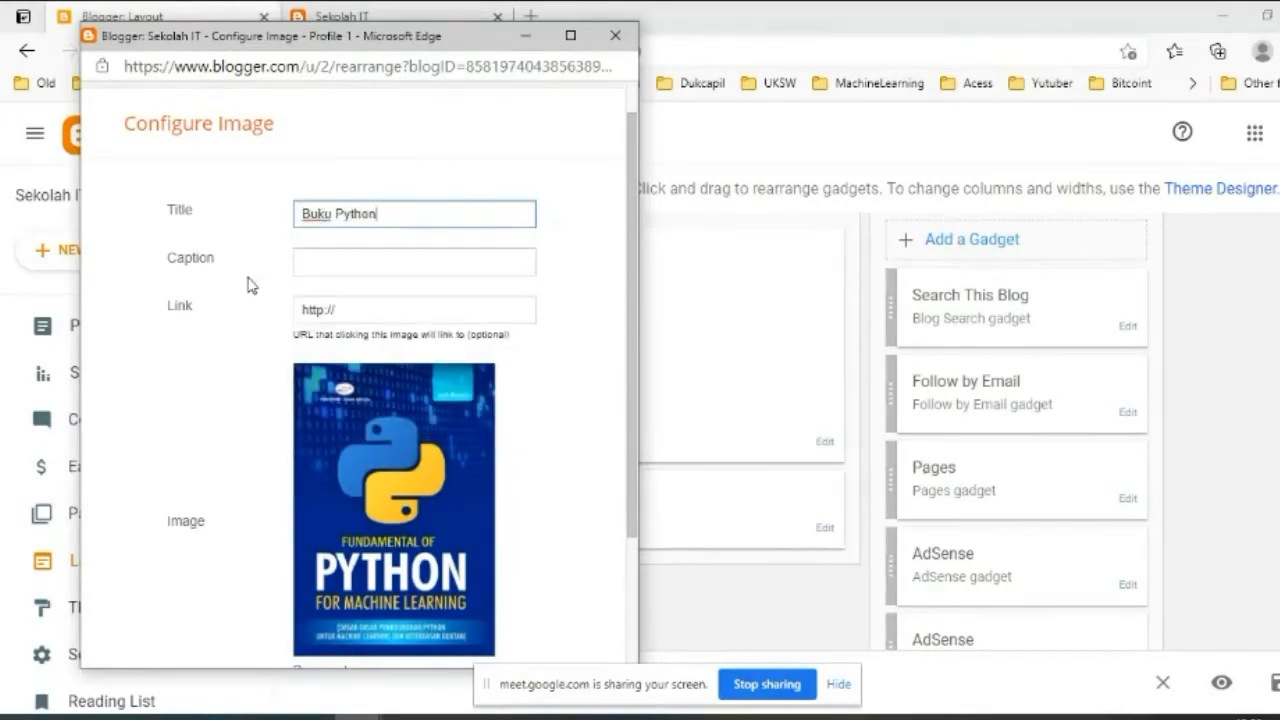
pyautogui.click(184, 335)
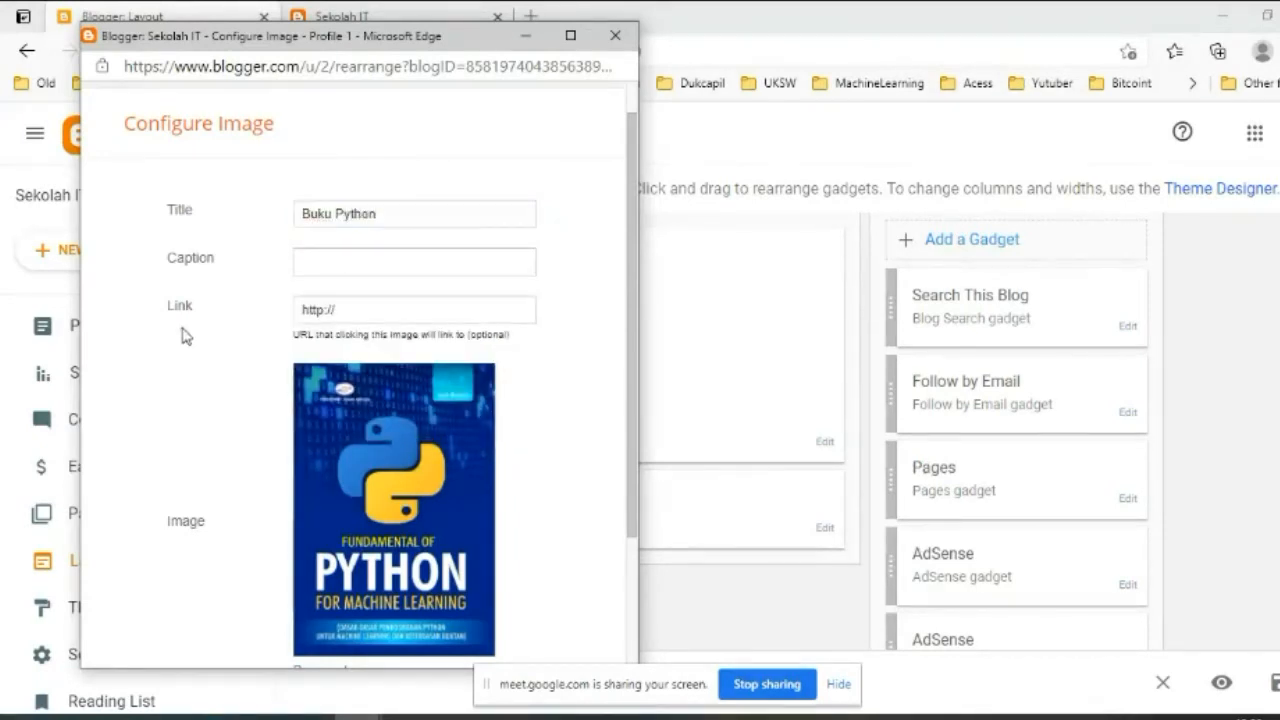
pyautogui.scroll(-2, 209, 410)
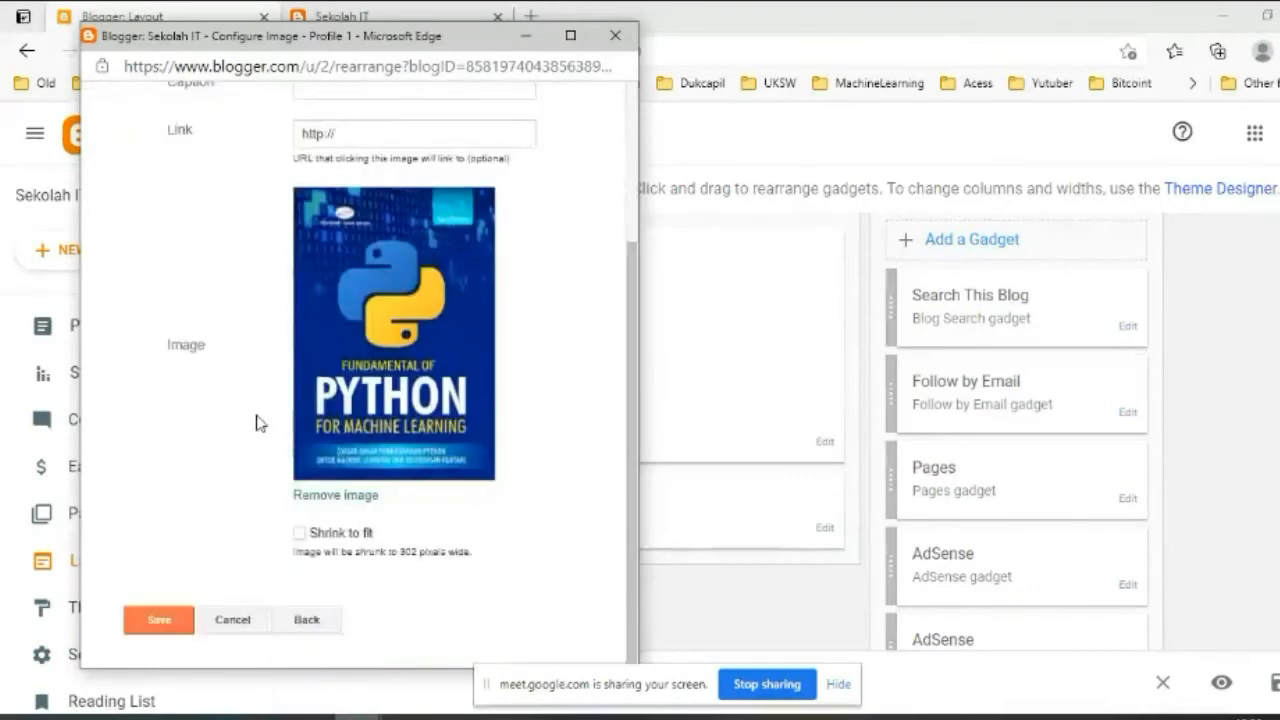
pyautogui.click(160, 620)
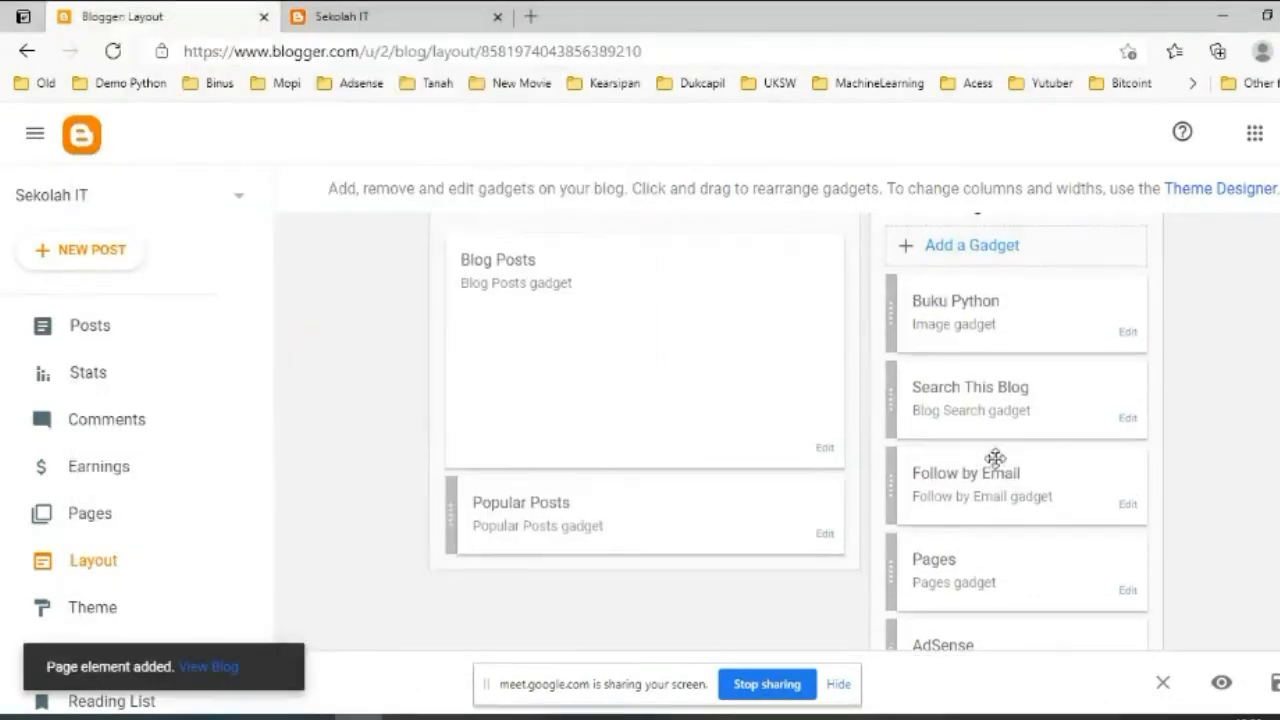
pyautogui.scroll(1, 995, 459)
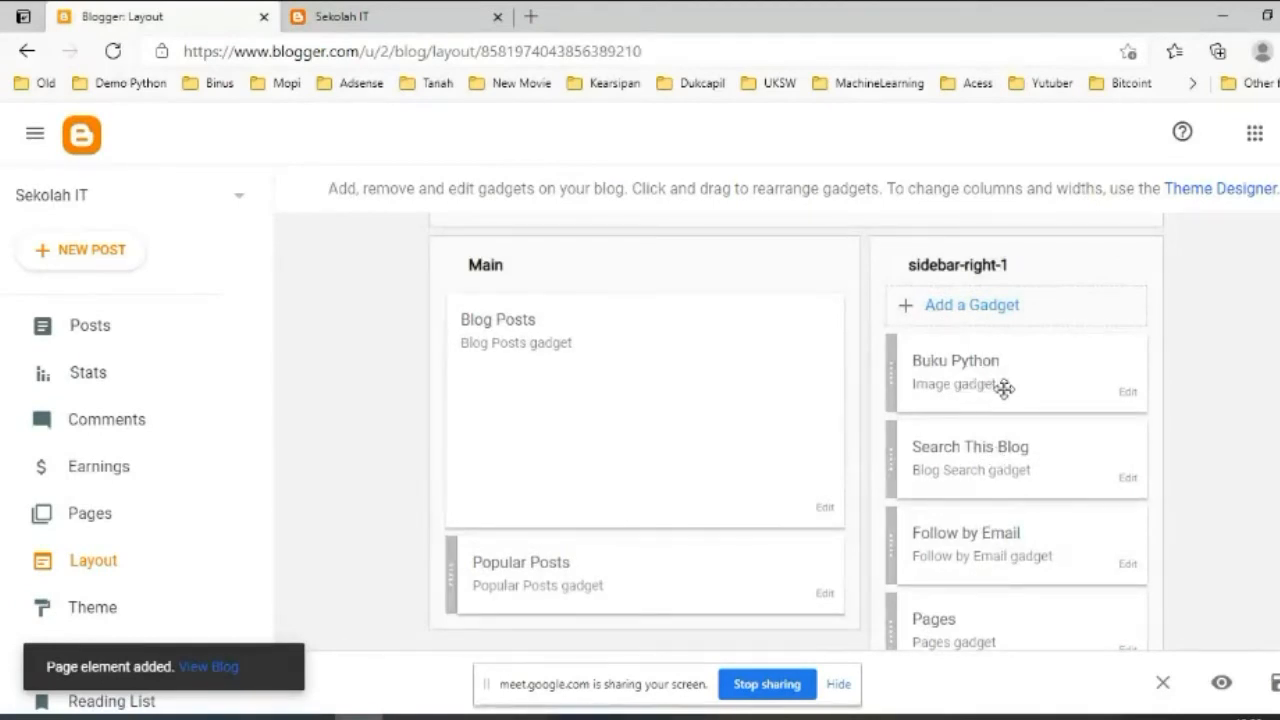
# Reload the live blog and check how the Buku Python picture fits in the sidebar.
pyautogui.click(355, 18)
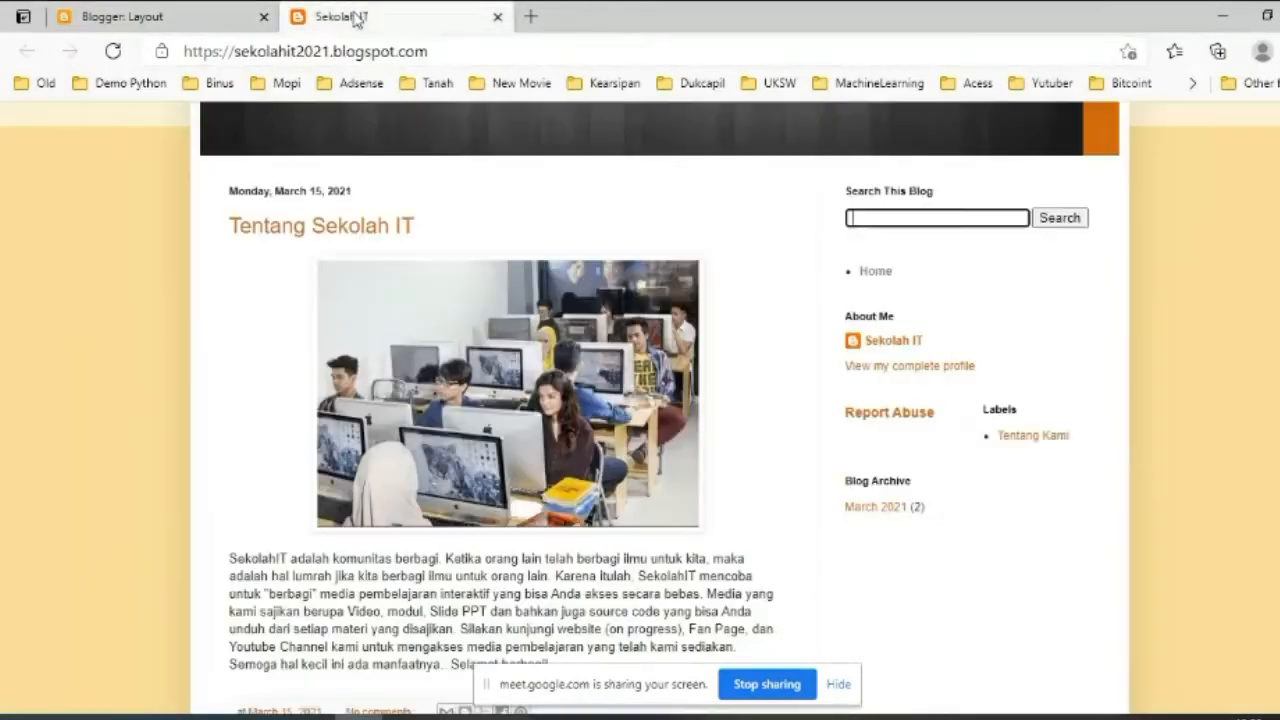
pyautogui.click(114, 51)
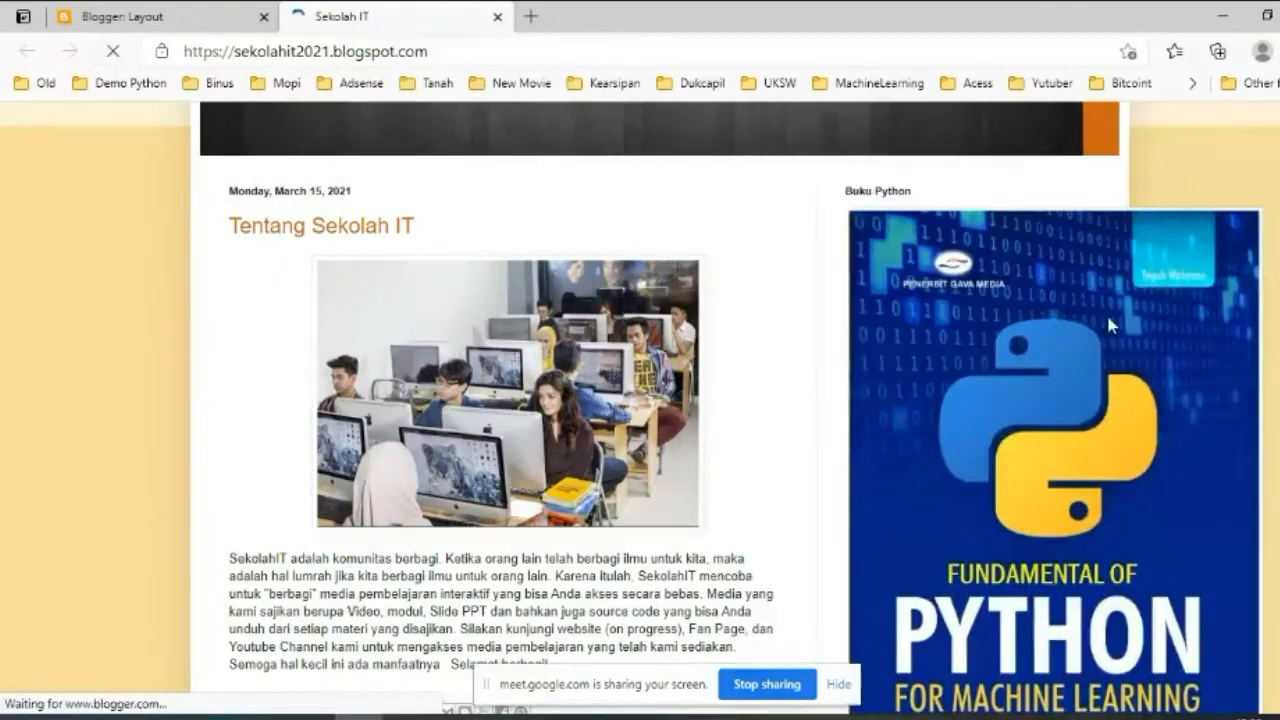
pyautogui.scroll(-5, 1108, 318)
pyautogui.scroll(6, 1108, 325)
pyautogui.scroll(-3, 1040, 310)
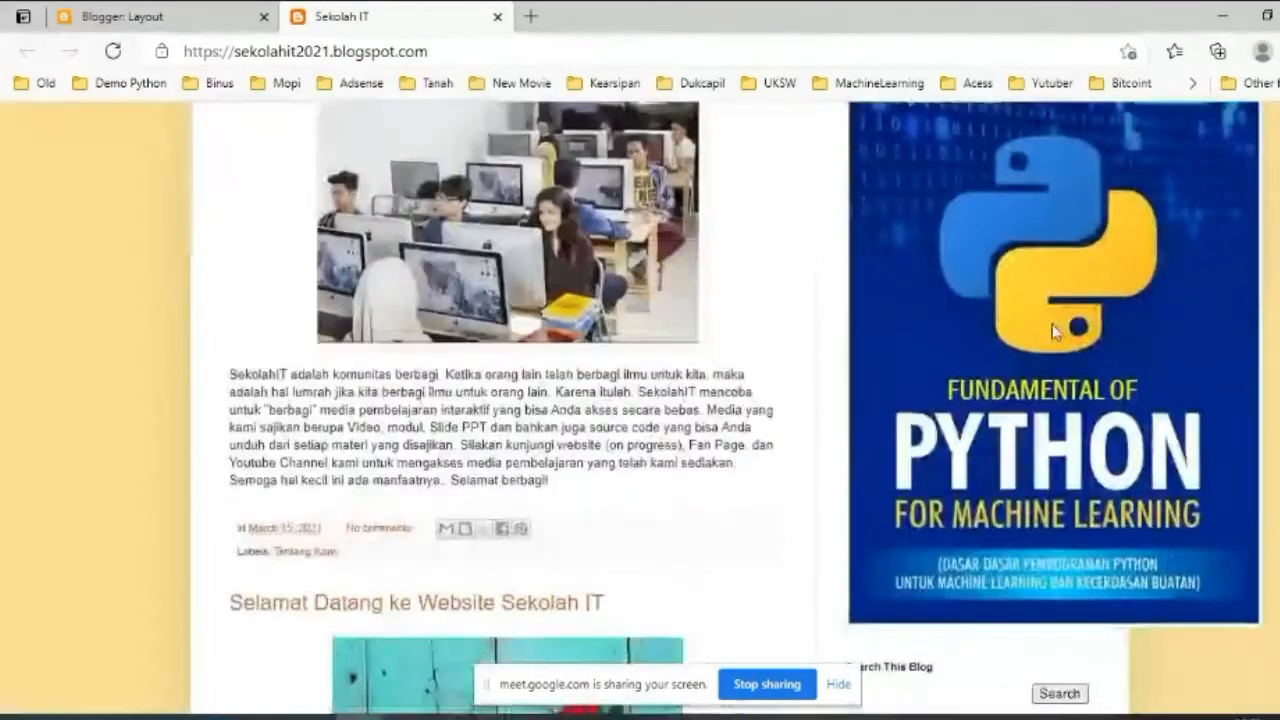
pyautogui.scroll(2, 1052, 324)
pyautogui.scroll(-3, 973, 298)
pyautogui.scroll(3, 971, 297)
# Enable Shrink to fit for the layout's Buku Python Image gadget and save the change.
pyautogui.click(165, 25)
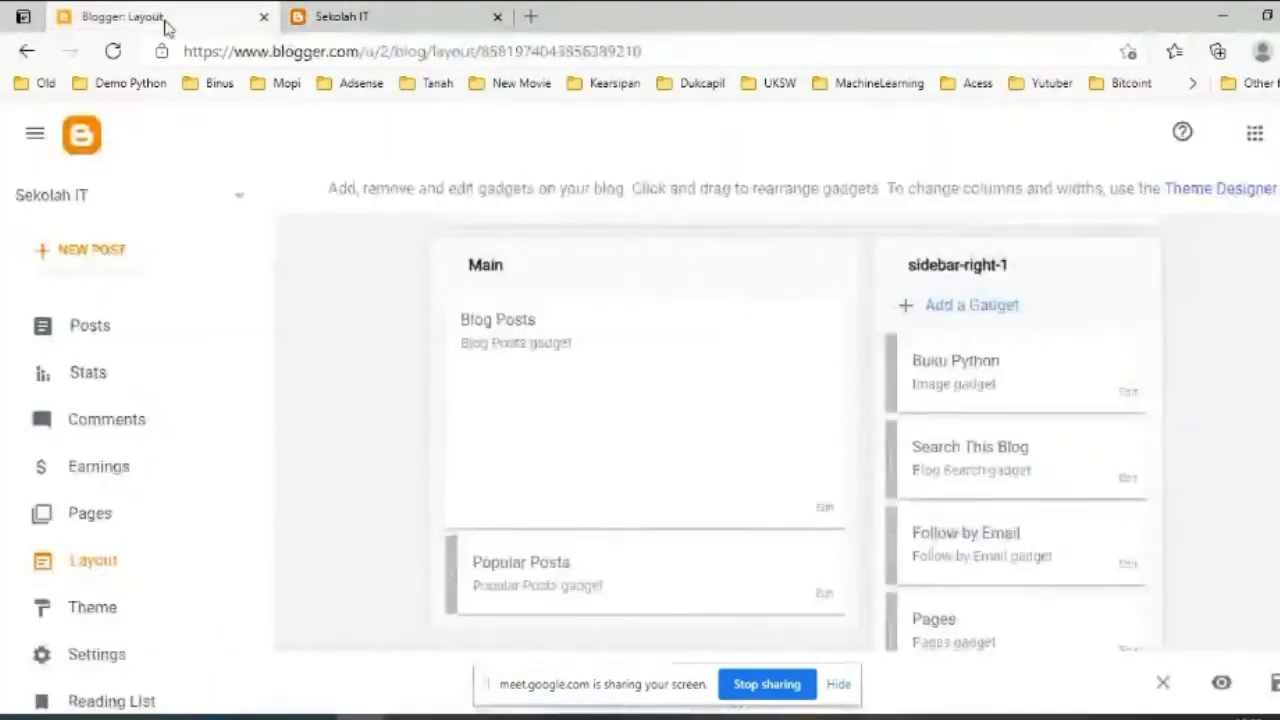
pyautogui.click(1125, 398)
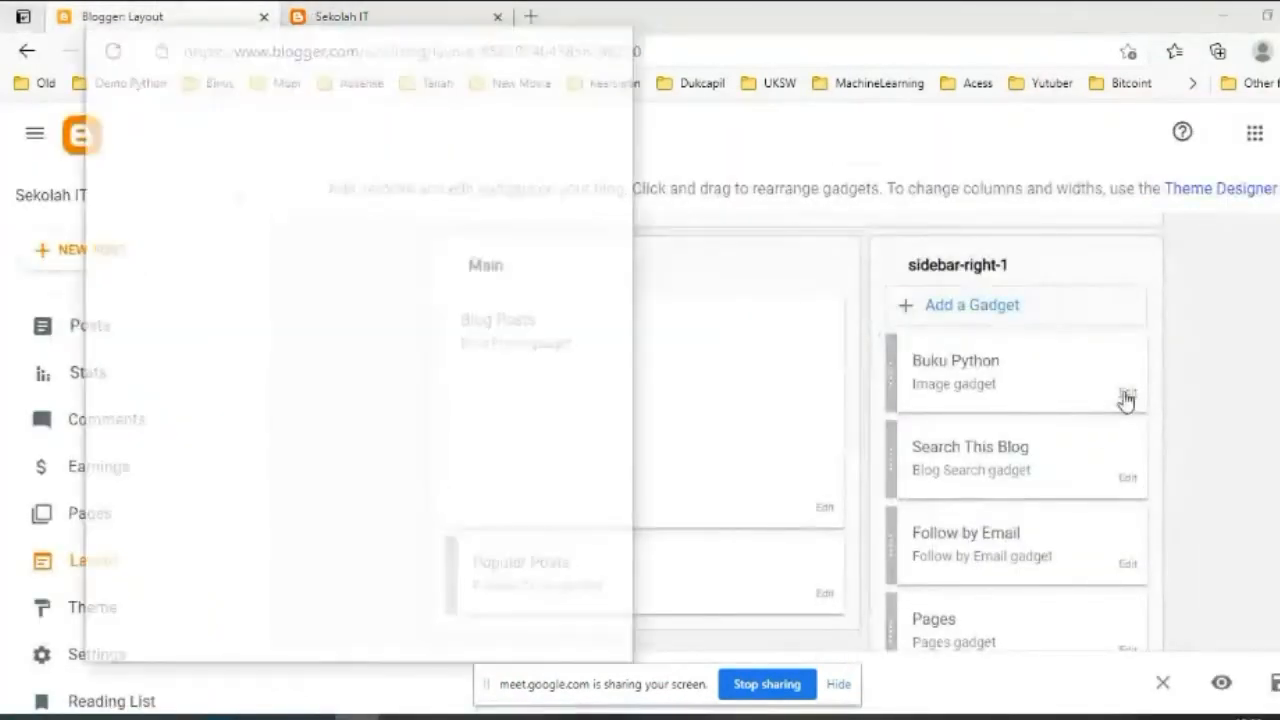
pyautogui.scroll(-2, 366, 355)
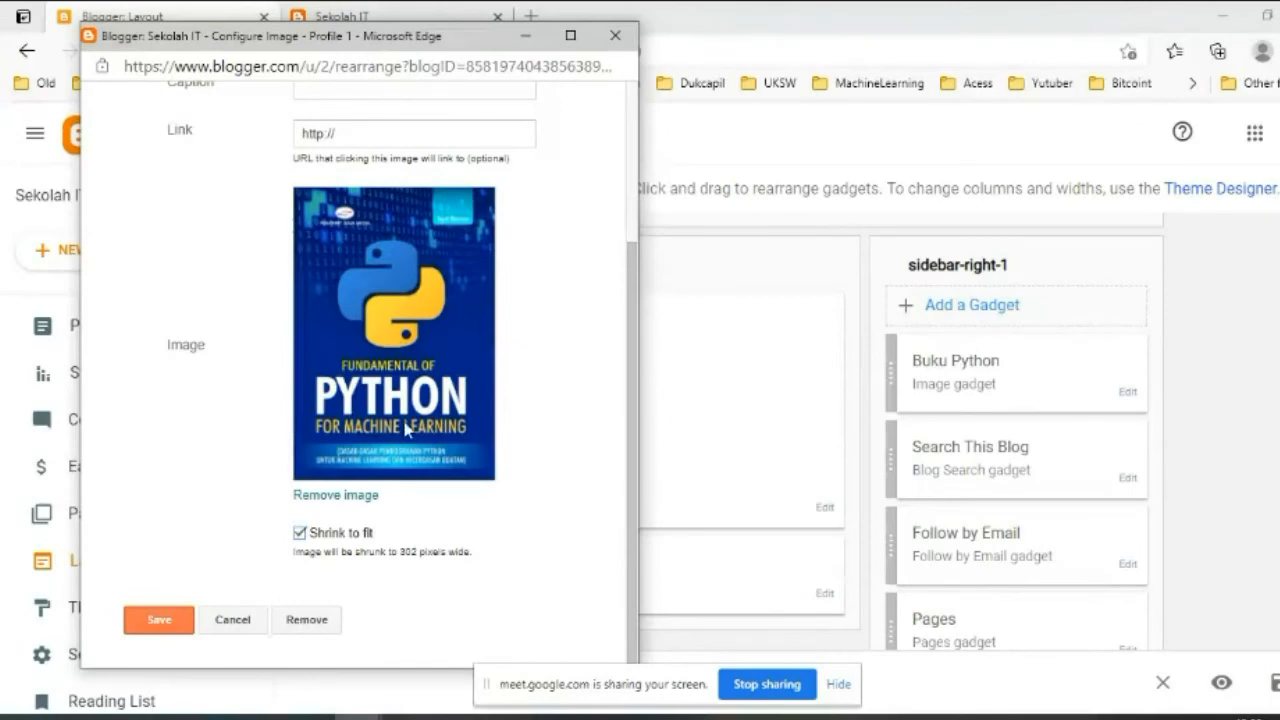
pyautogui.click(178, 624)
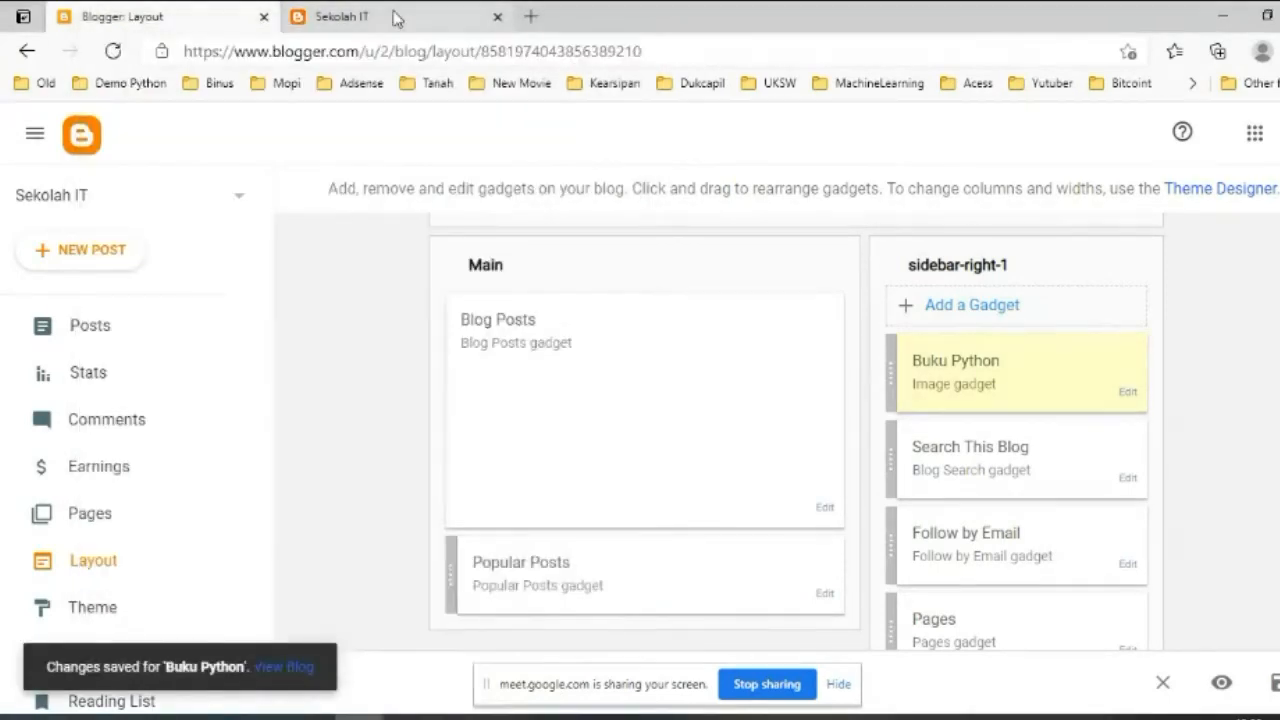
# Reload the live blog and check the Buku Python picture's size against the header, posts and other sidebar gadgets.
pyautogui.click(397, 19)
pyautogui.press('F5')
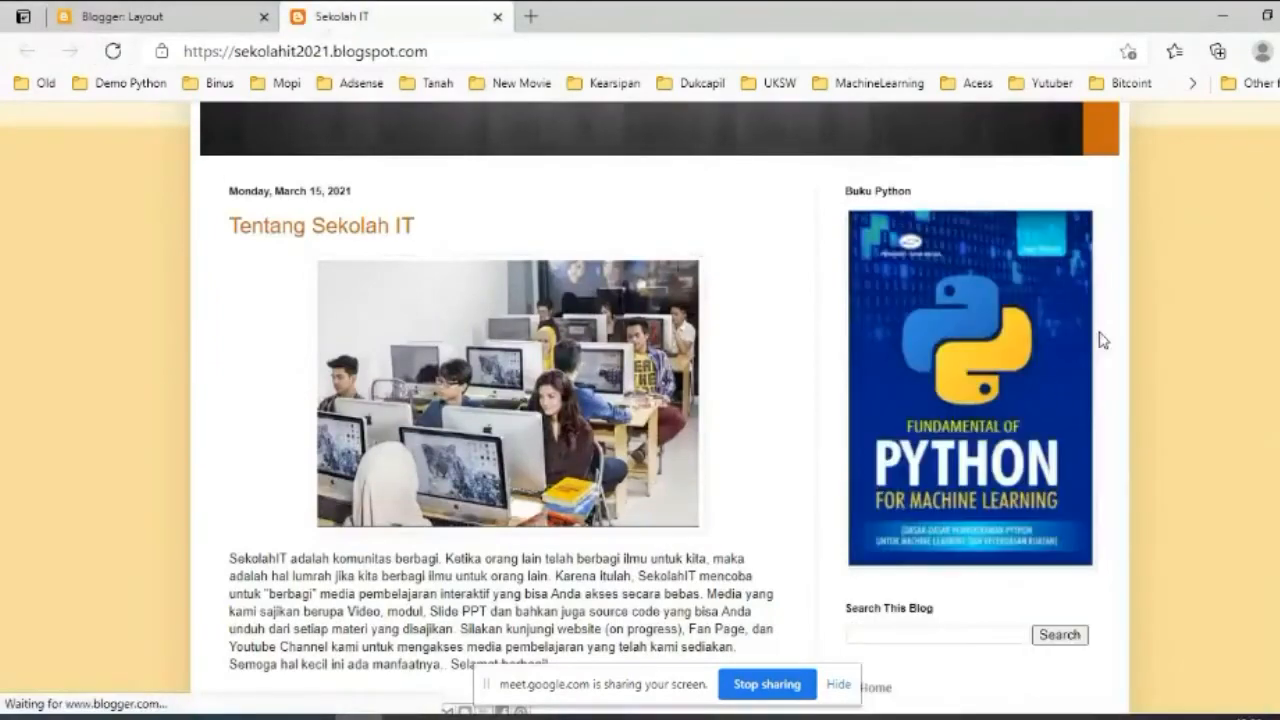
pyautogui.scroll(3, 1064, 348)
pyautogui.scroll(-5, 1064, 348)
pyautogui.scroll(2, 1010, 374)
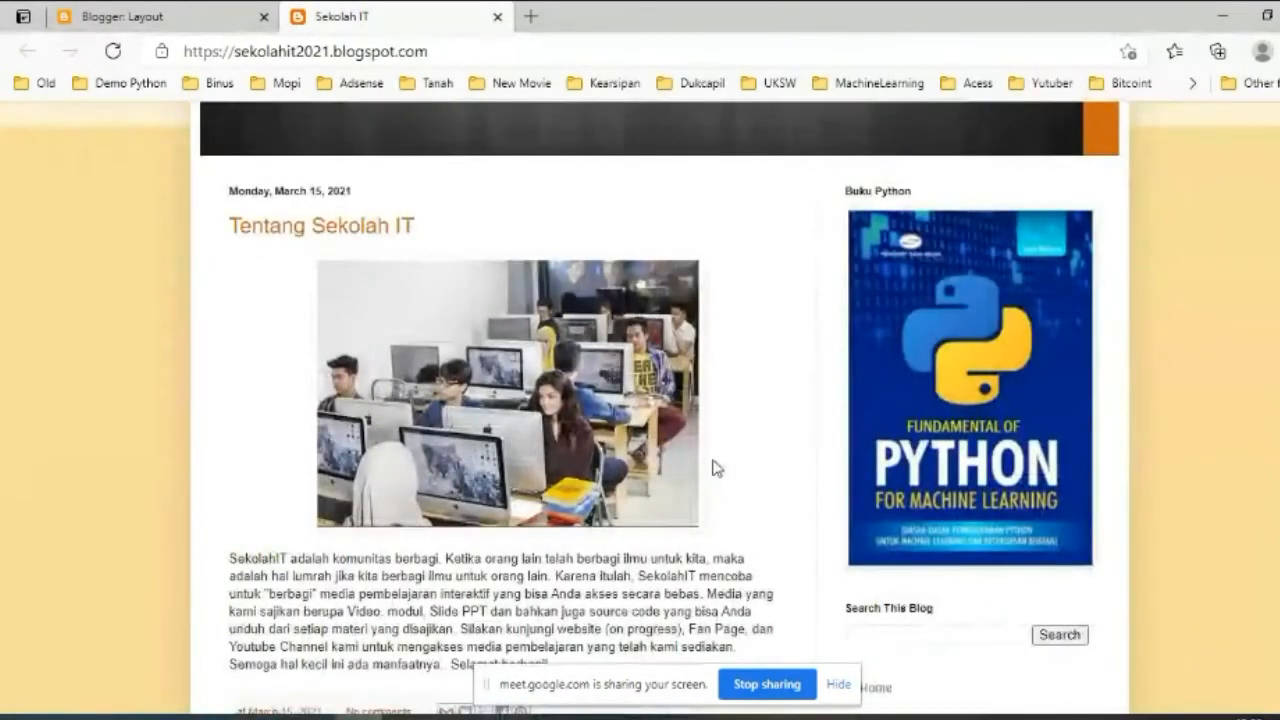
pyautogui.scroll(3, 980, 390)
pyautogui.scroll(-3, 900, 340)
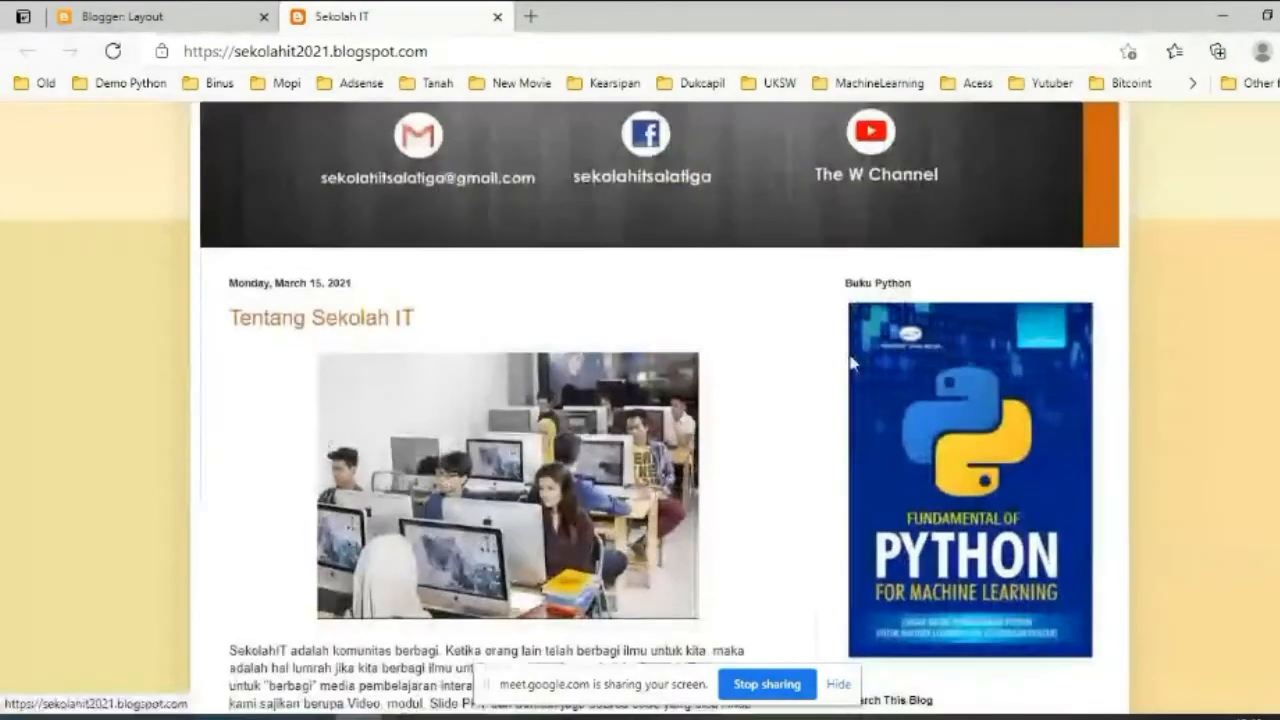
pyautogui.scroll(-2, 922, 372)
pyautogui.scroll(-4, 960, 360)
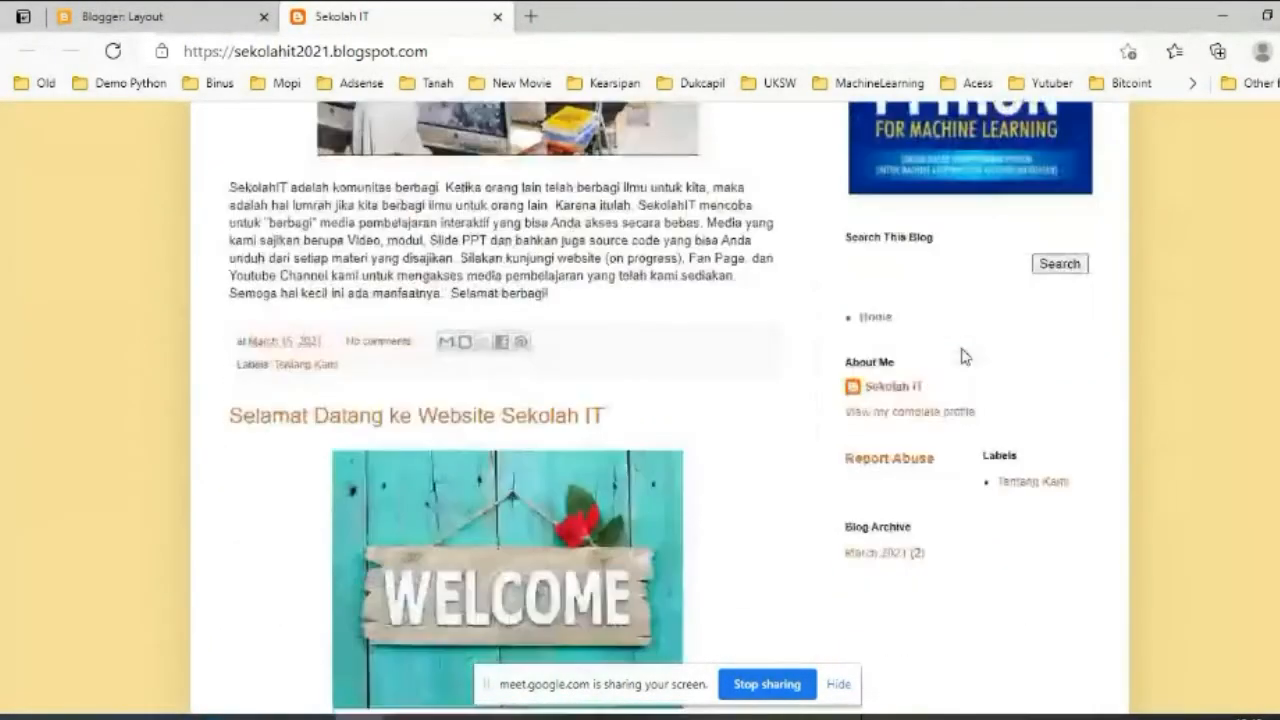
pyautogui.scroll(5, 835, 376)
pyautogui.scroll(2, 835, 376)
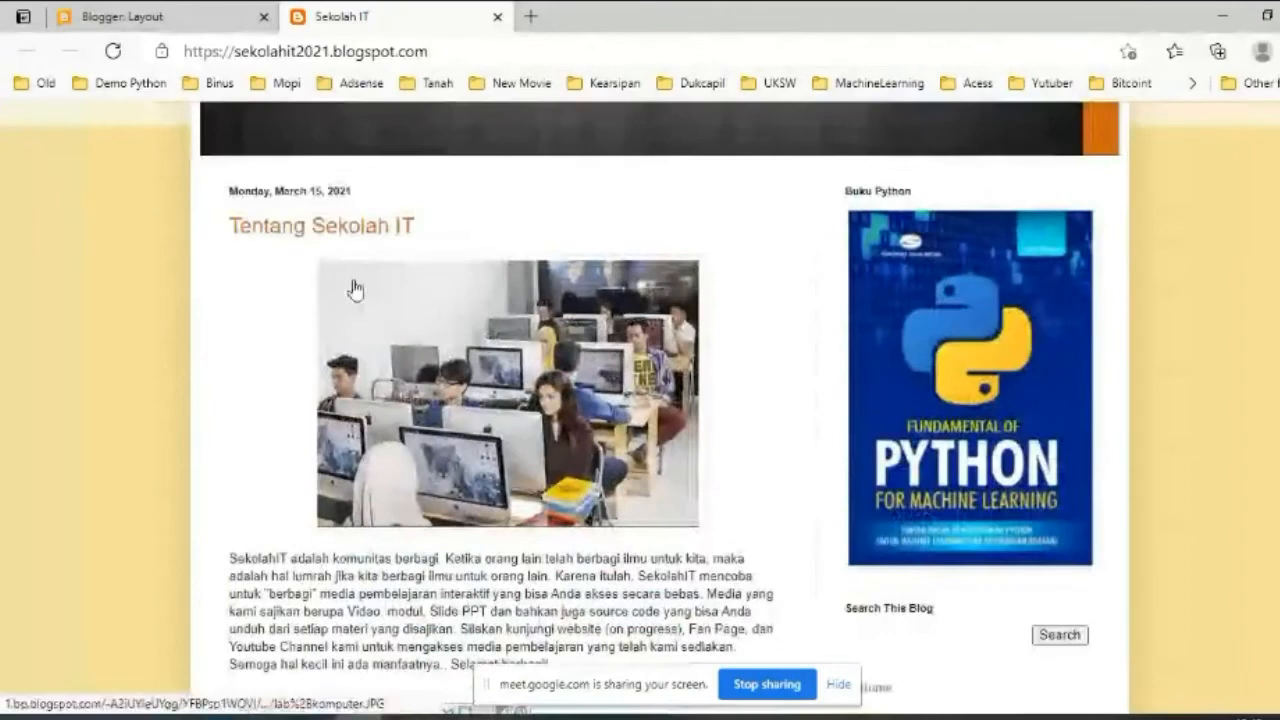
# Review the order of the gadgets in the layout's sidebar-right-1 section, from Buku Python to About Me.
pyautogui.click(160, 16)
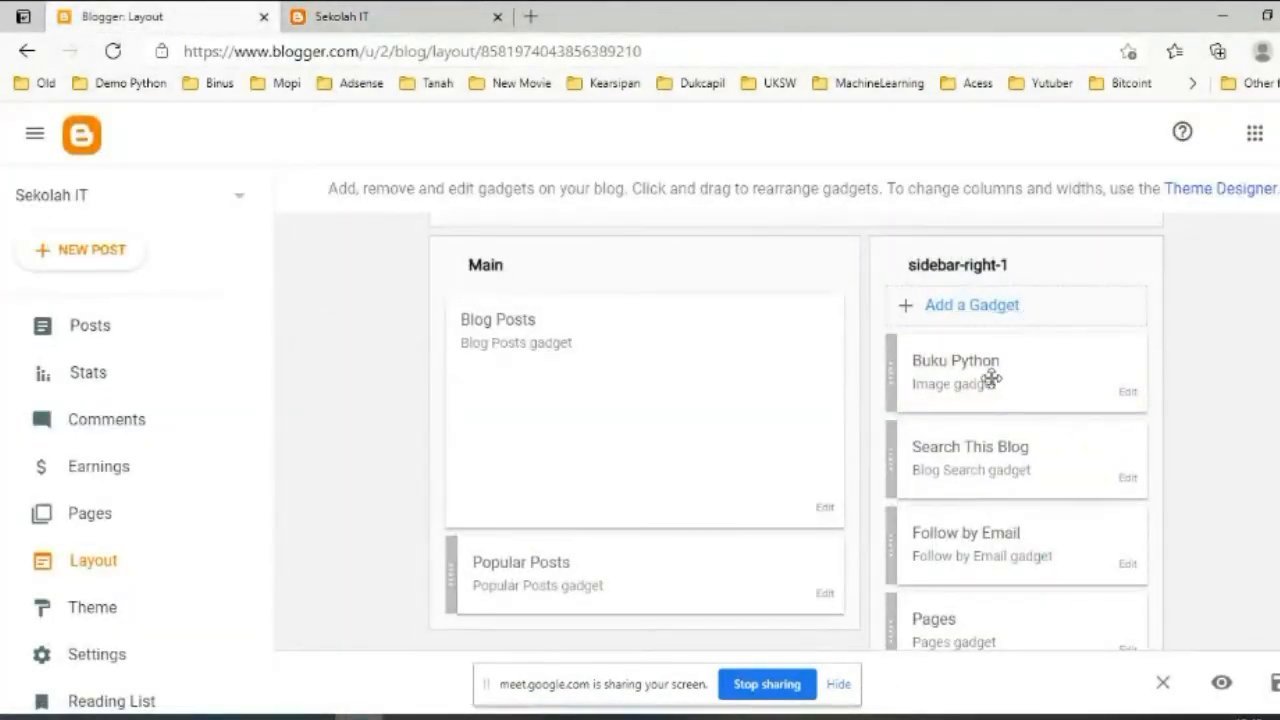
pyautogui.scroll(-1, 1010, 423)
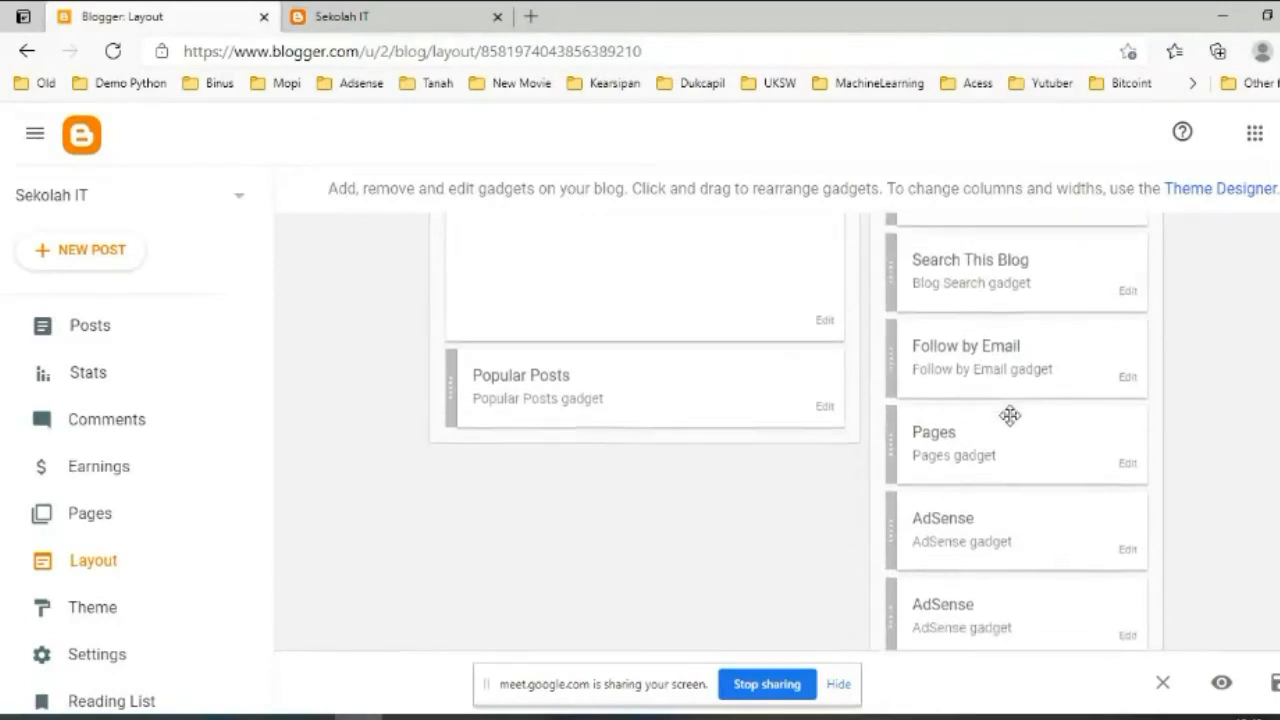
pyautogui.scroll(1, 1000, 418)
pyautogui.scroll(-1, 995, 420)
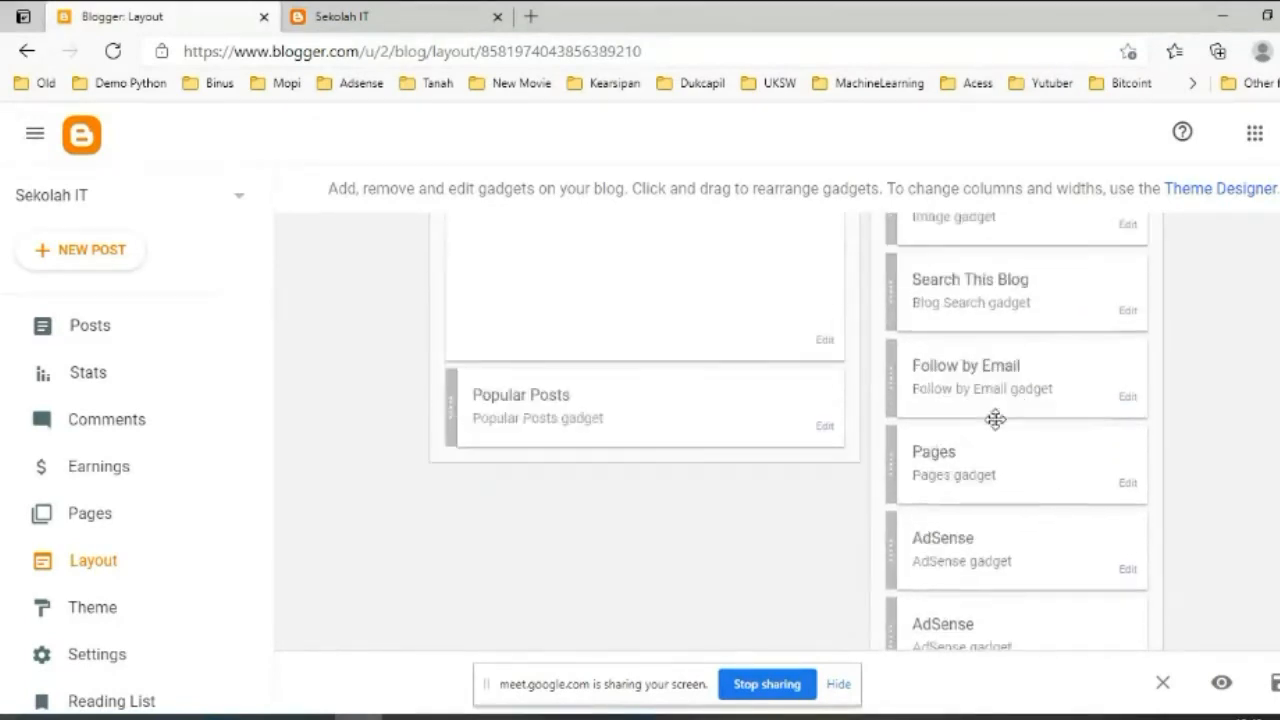
pyautogui.scroll(-1, 1000, 440)
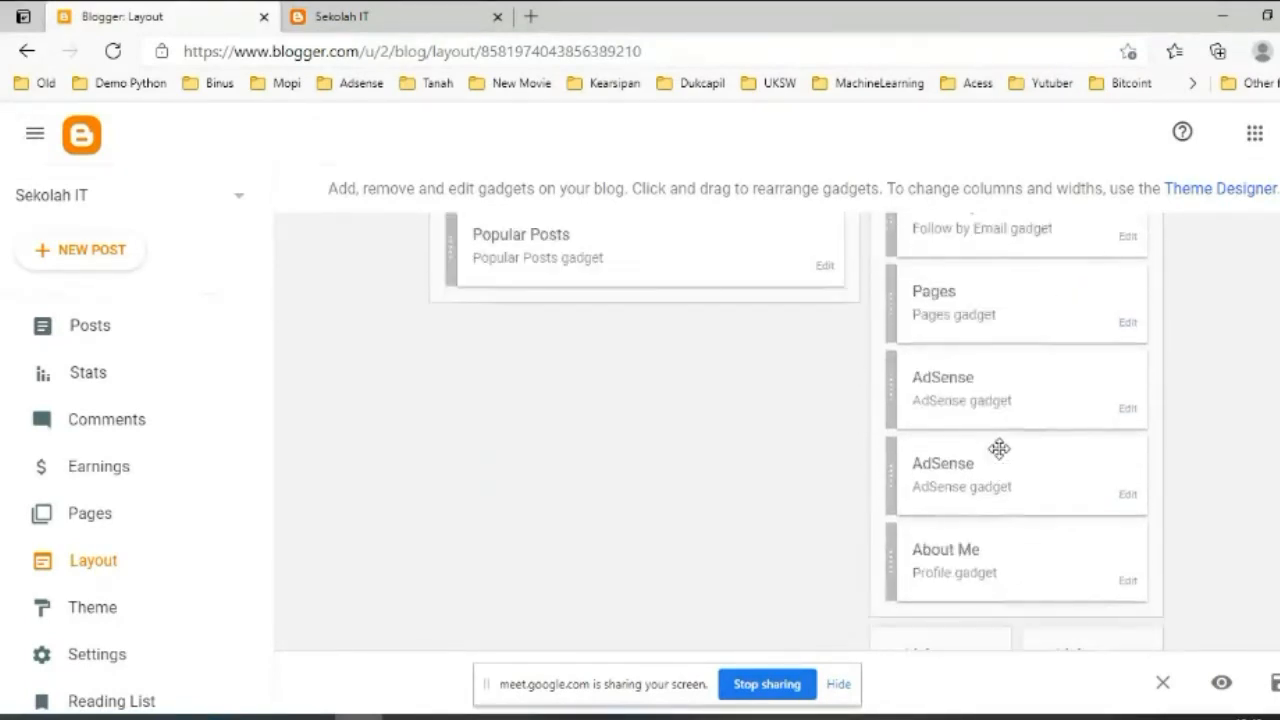
pyautogui.scroll(2, 1000, 447)
pyautogui.scroll(1, 1000, 447)
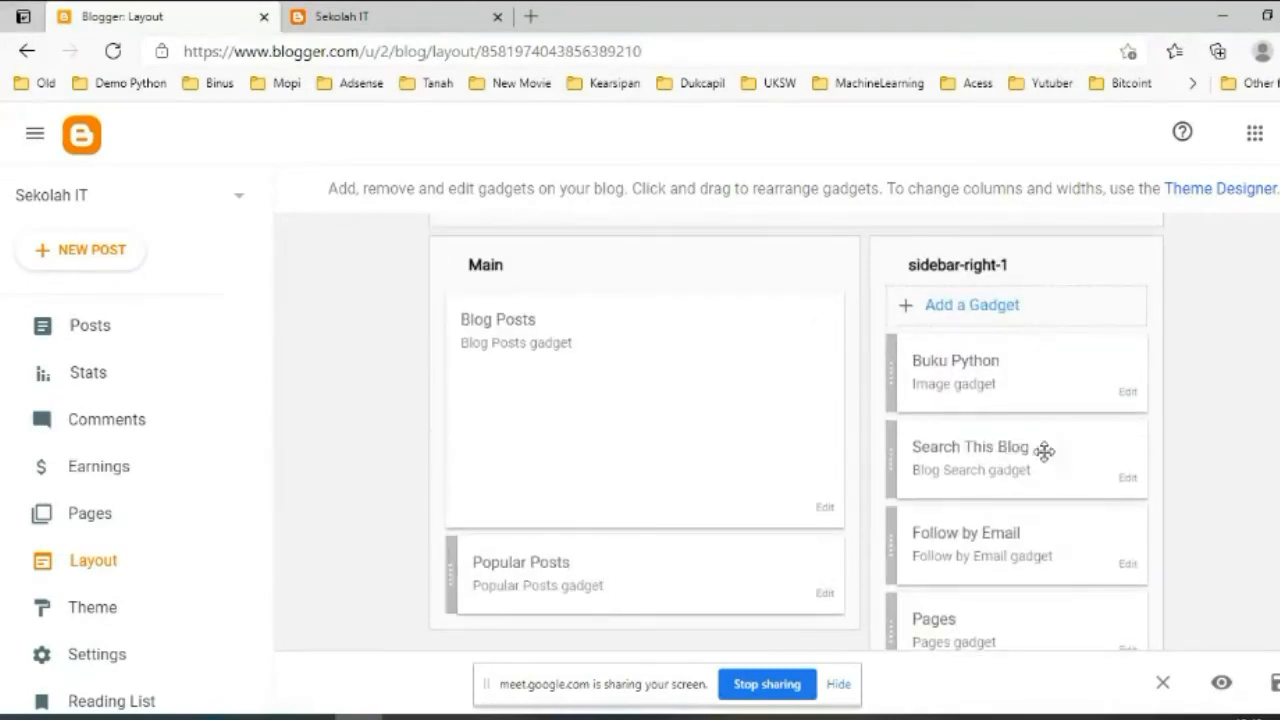
pyautogui.scroll(-1, 1044, 451)
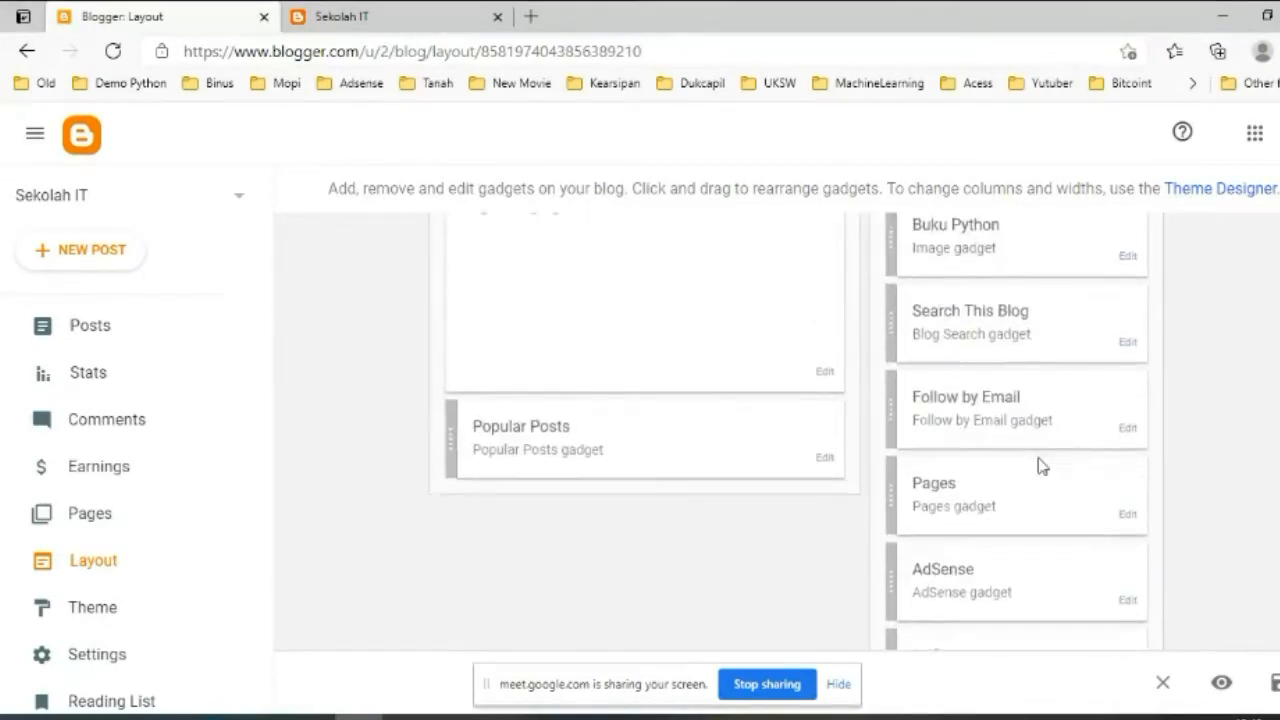
pyautogui.scroll(-2, 1041, 466)
pyautogui.scroll(3, 1038, 457)
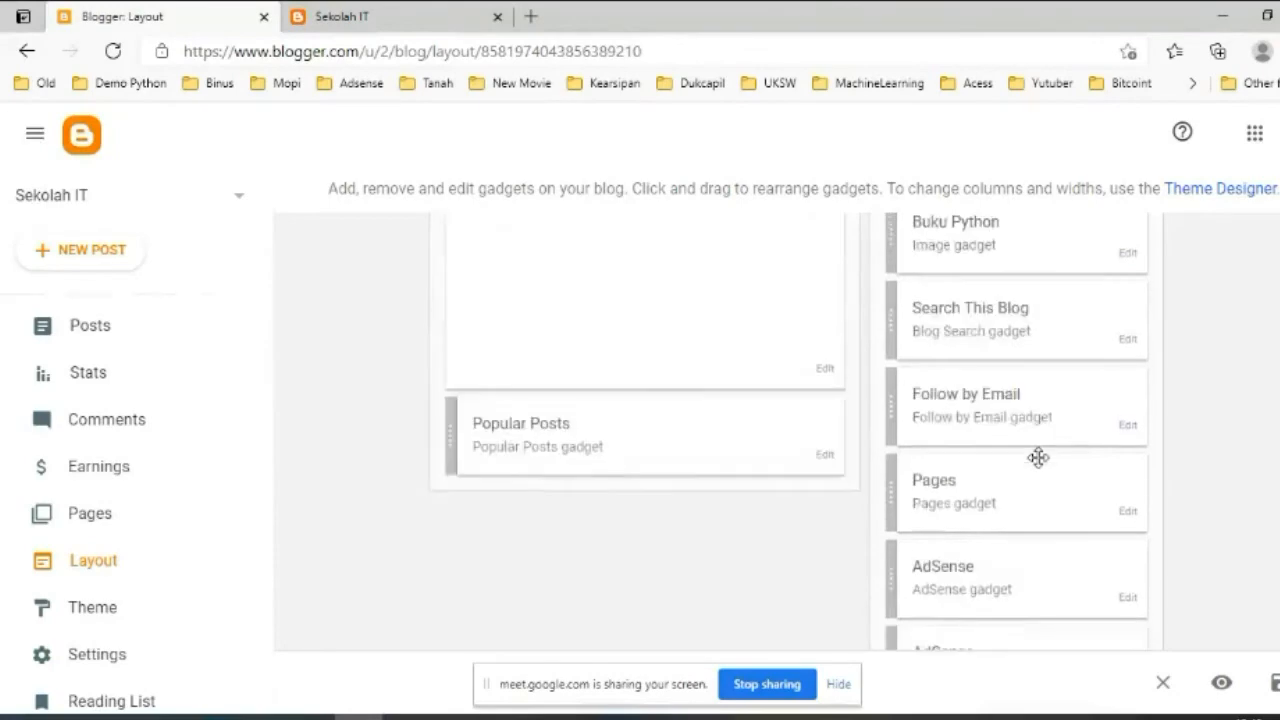
# Compare the live blog's sidebar, from the Buku Python picture to the Blog Archive, with the layout.
pyautogui.click(391, 15)
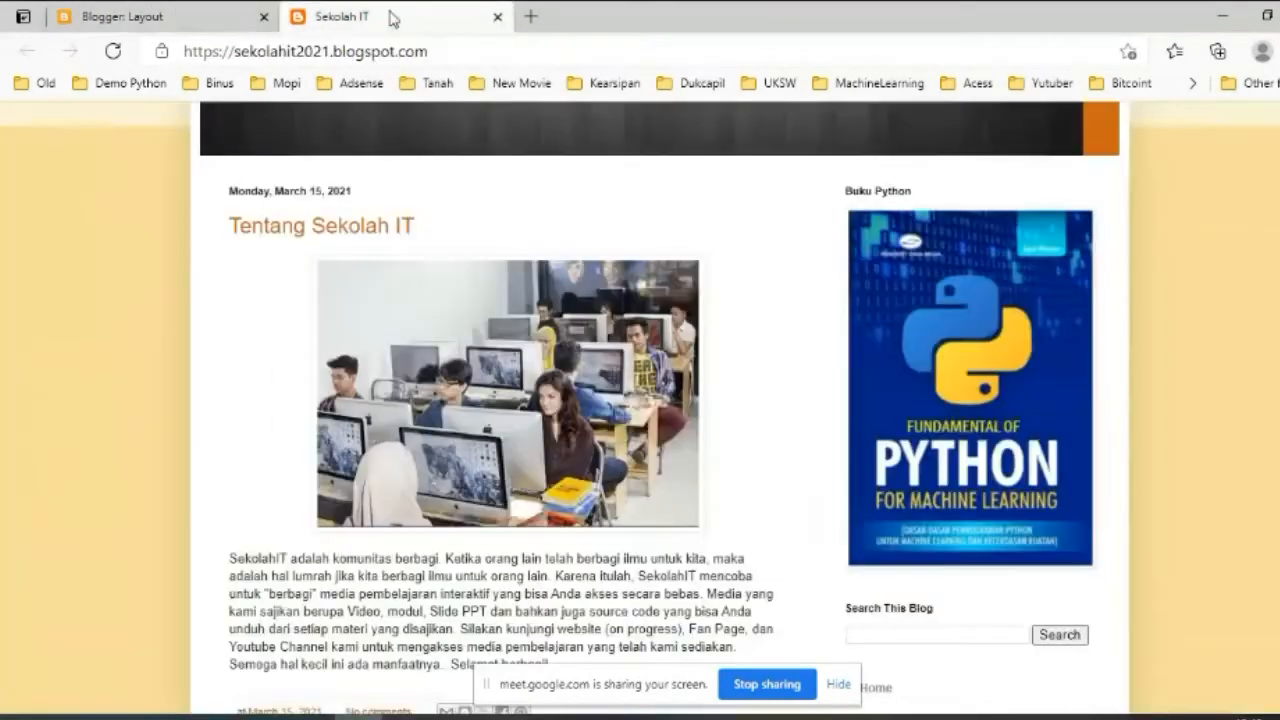
pyautogui.scroll(-4, 977, 543)
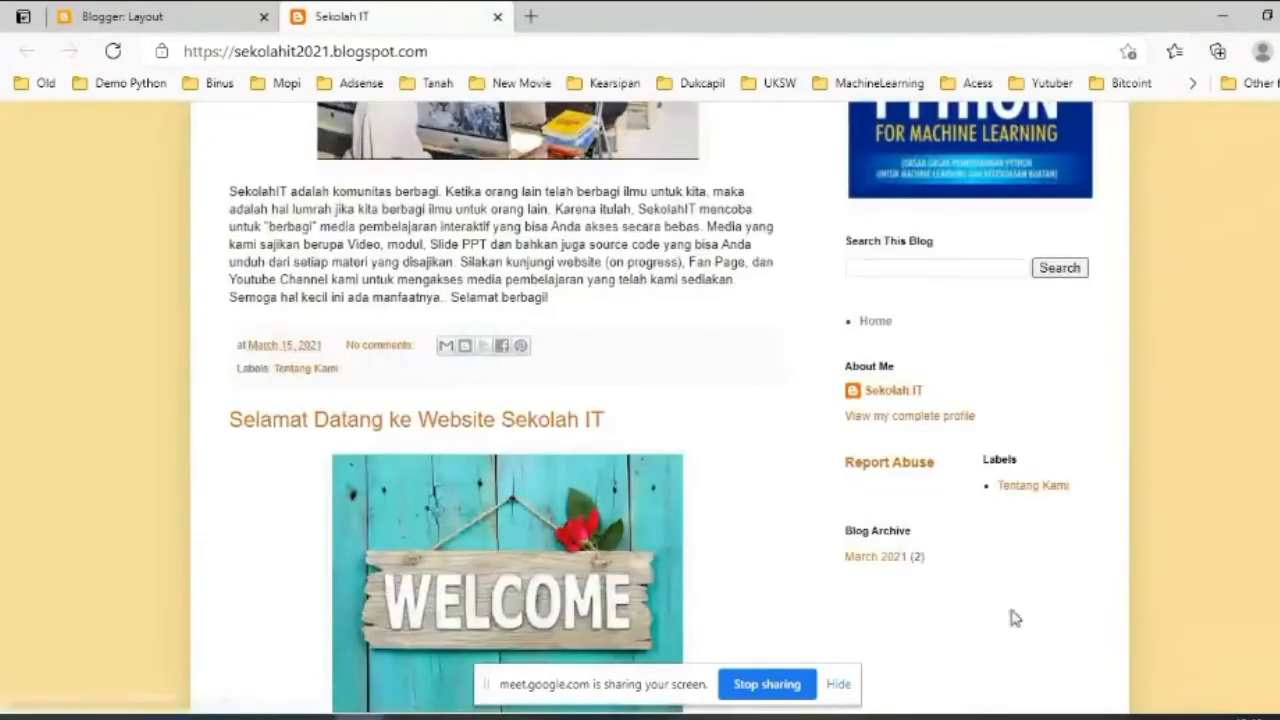
pyautogui.scroll(-2, 996, 486)
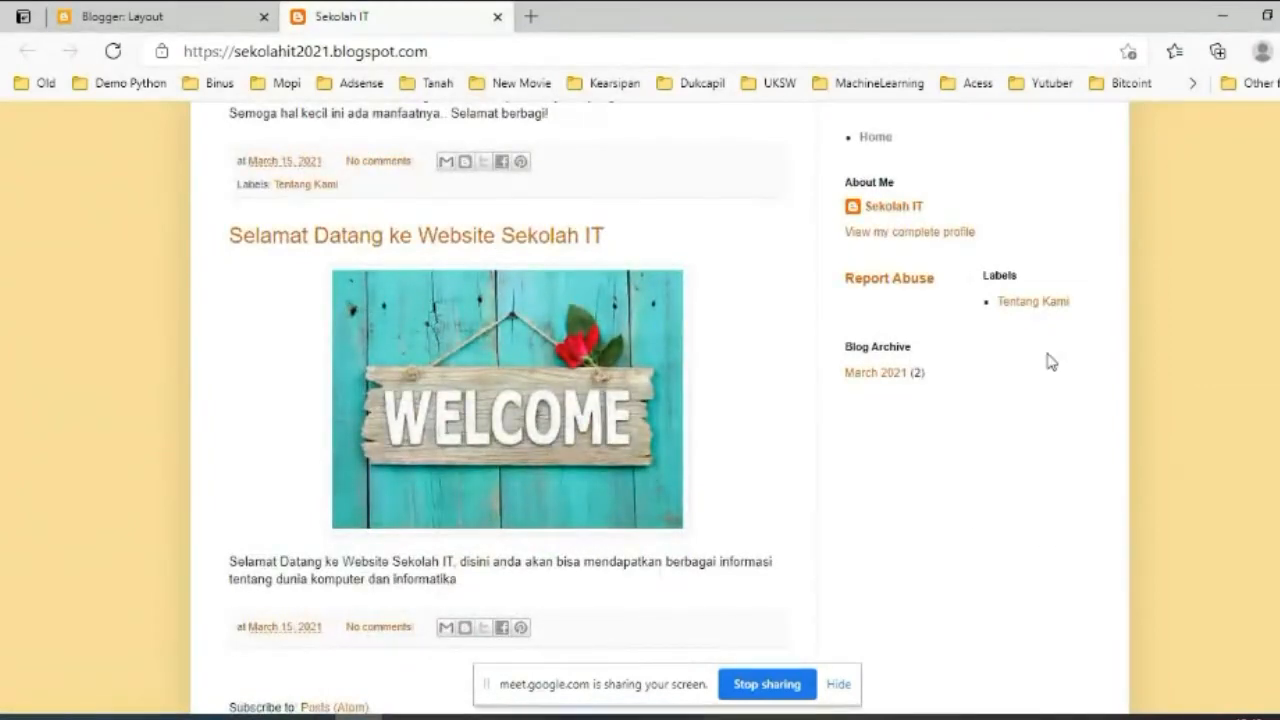
pyautogui.scroll(5, 1050, 362)
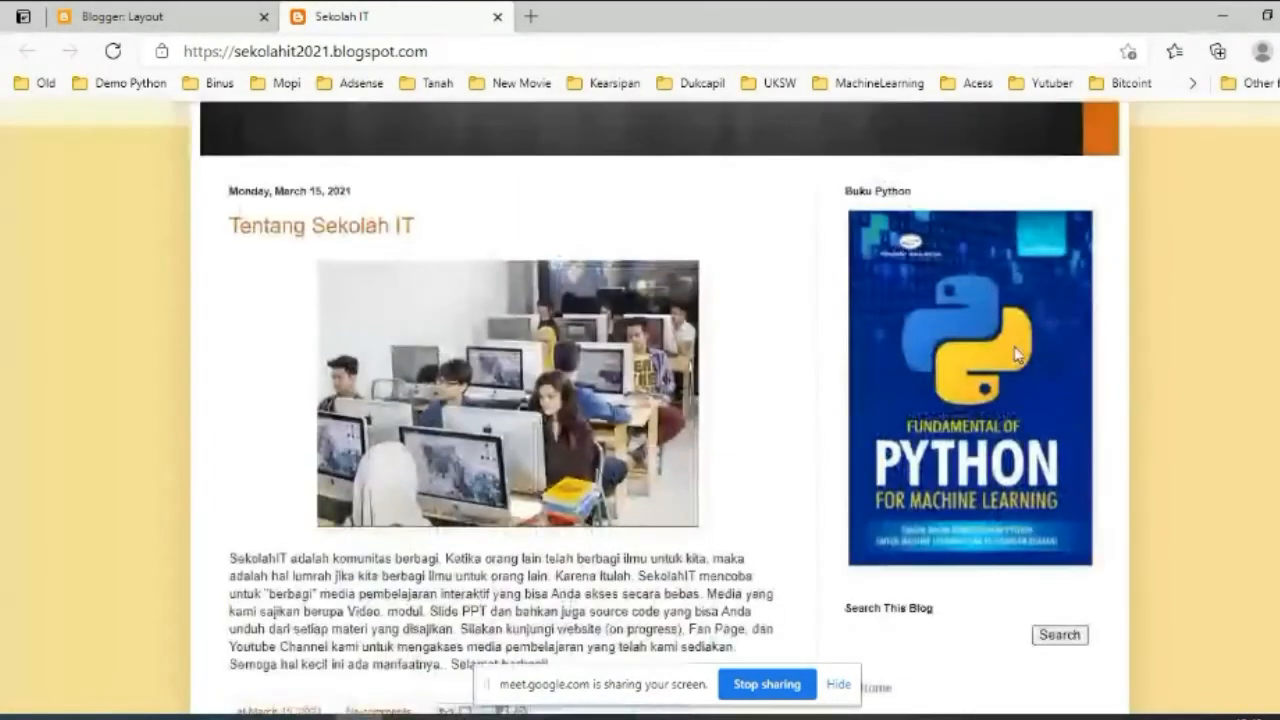
pyautogui.scroll(-5, 977, 371)
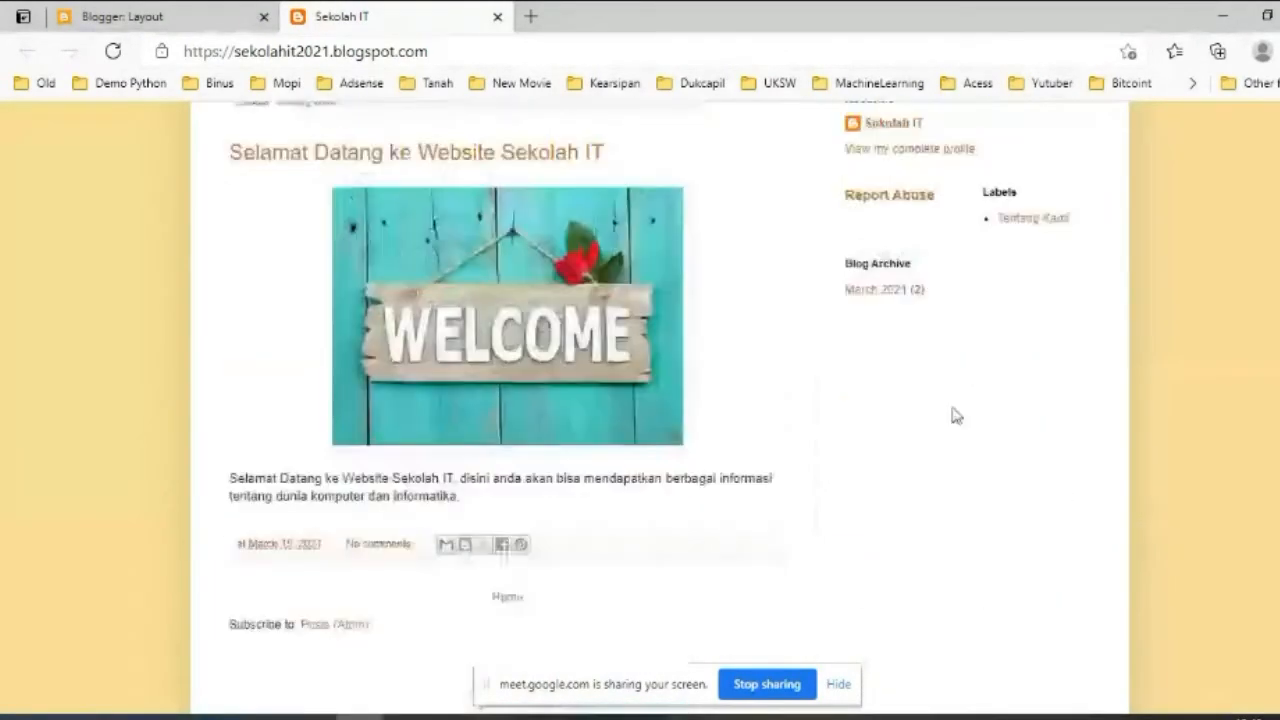
# Start another Image gadget for the layout's sidebar-right-1 section and enter "Link to UKSW" as its title.
pyautogui.click(150, 18)
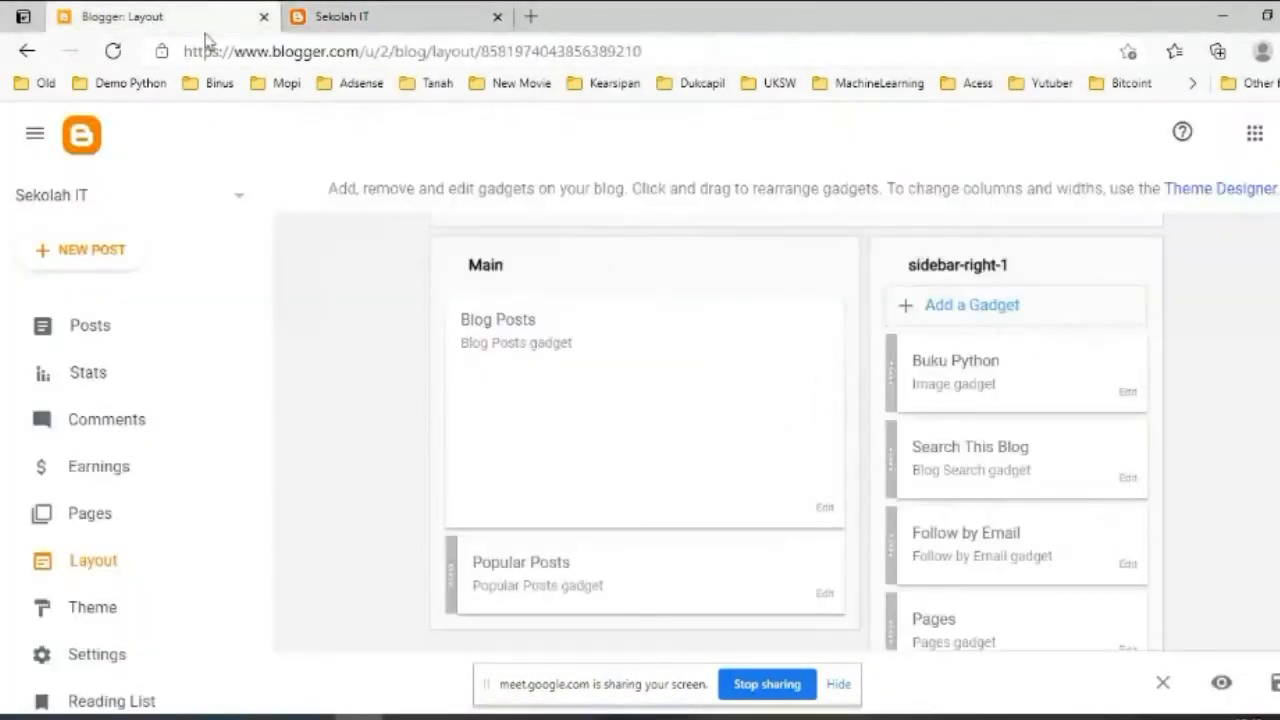
pyautogui.click(972, 308)
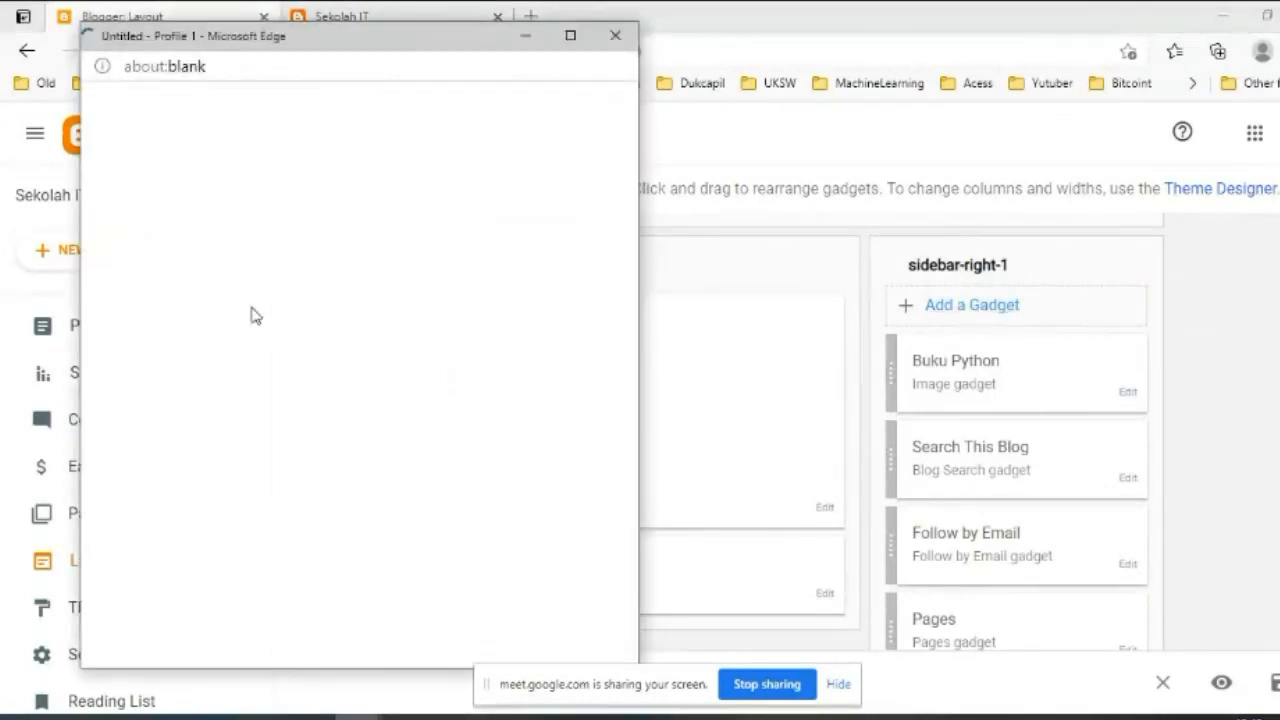
pyautogui.scroll(-3, 322, 363)
pyautogui.scroll(-4, 322, 363)
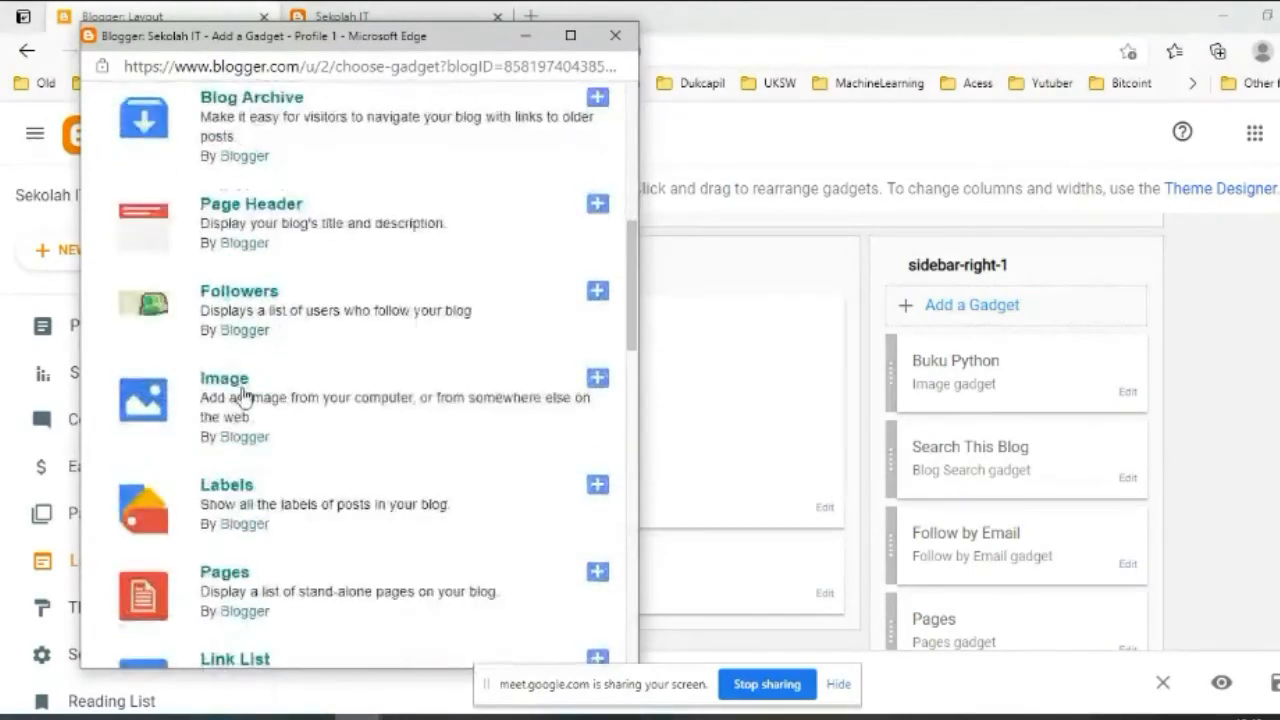
pyautogui.click(228, 382)
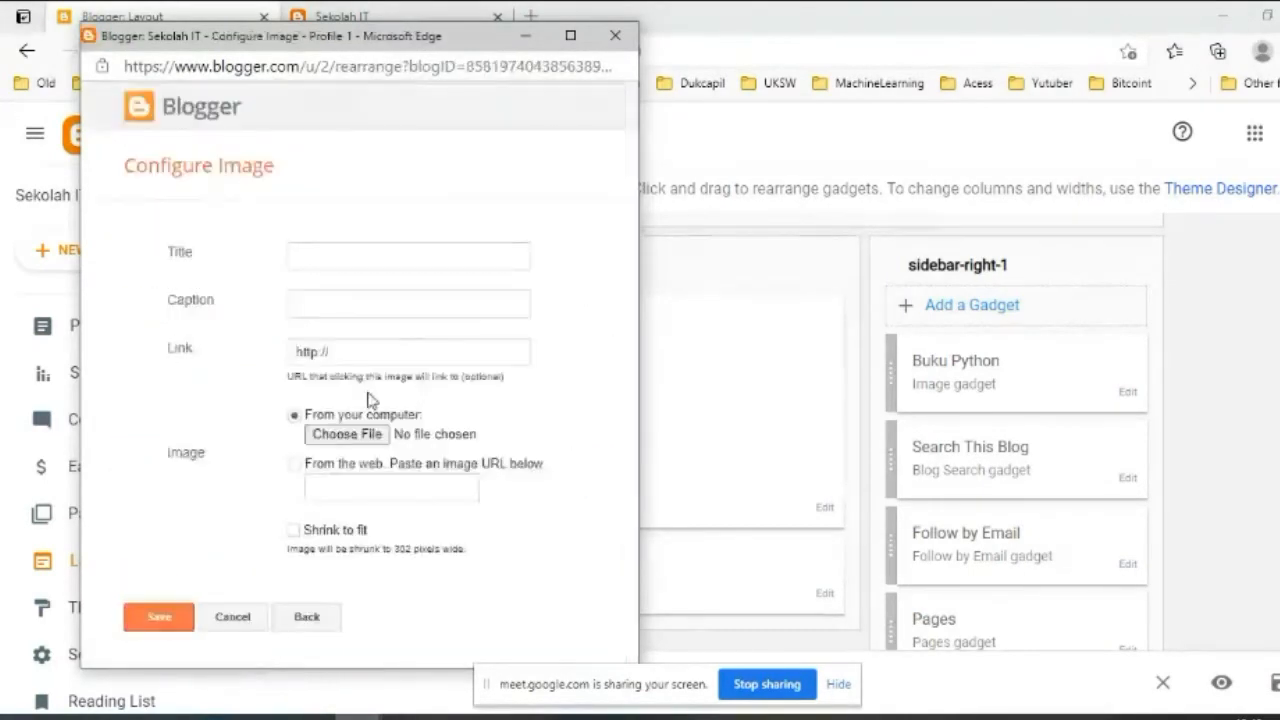
pyautogui.click(306, 255)
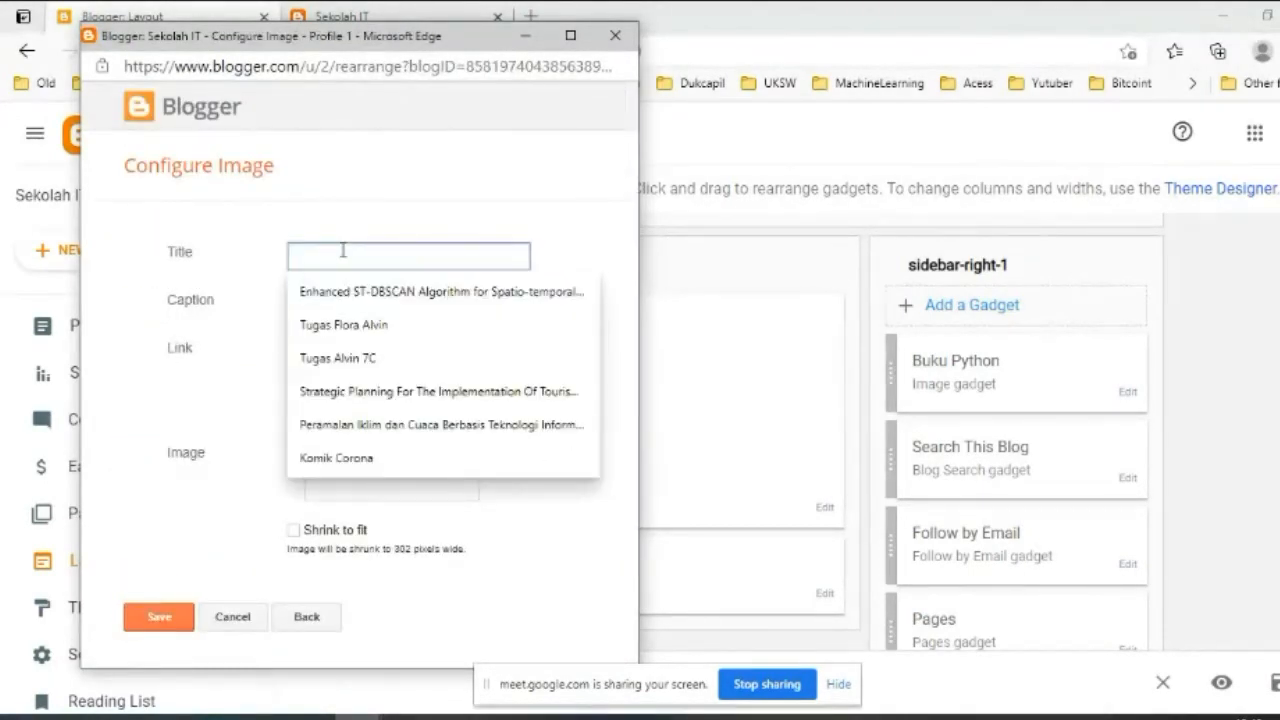
pyautogui.write('Link to UKSW')
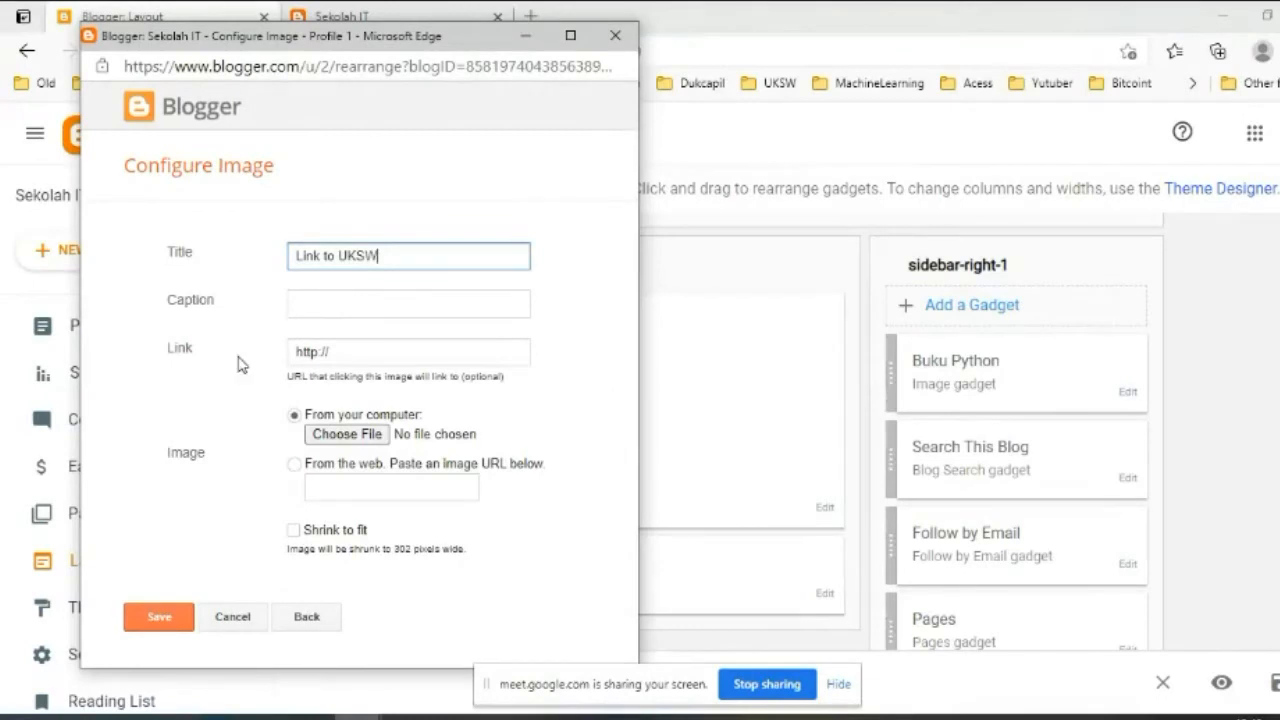
pyautogui.click(200, 366)
pyautogui.click(362, 349)
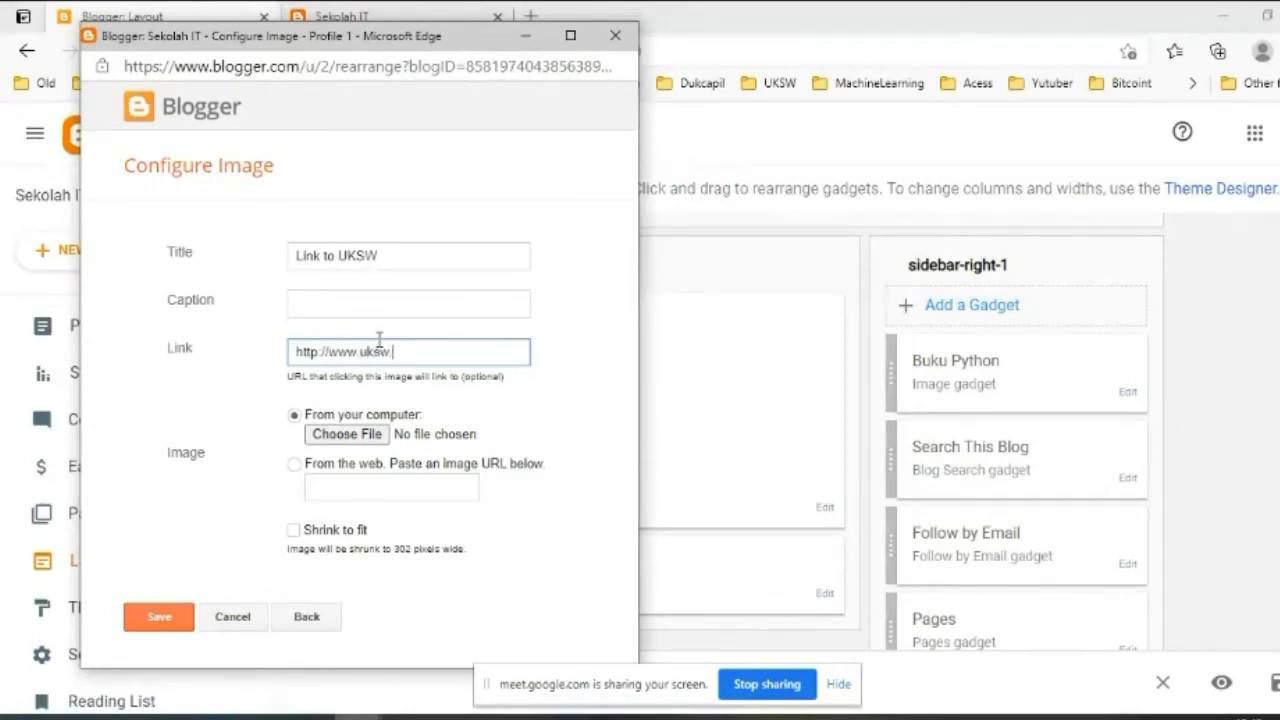
pyautogui.click(366, 435)
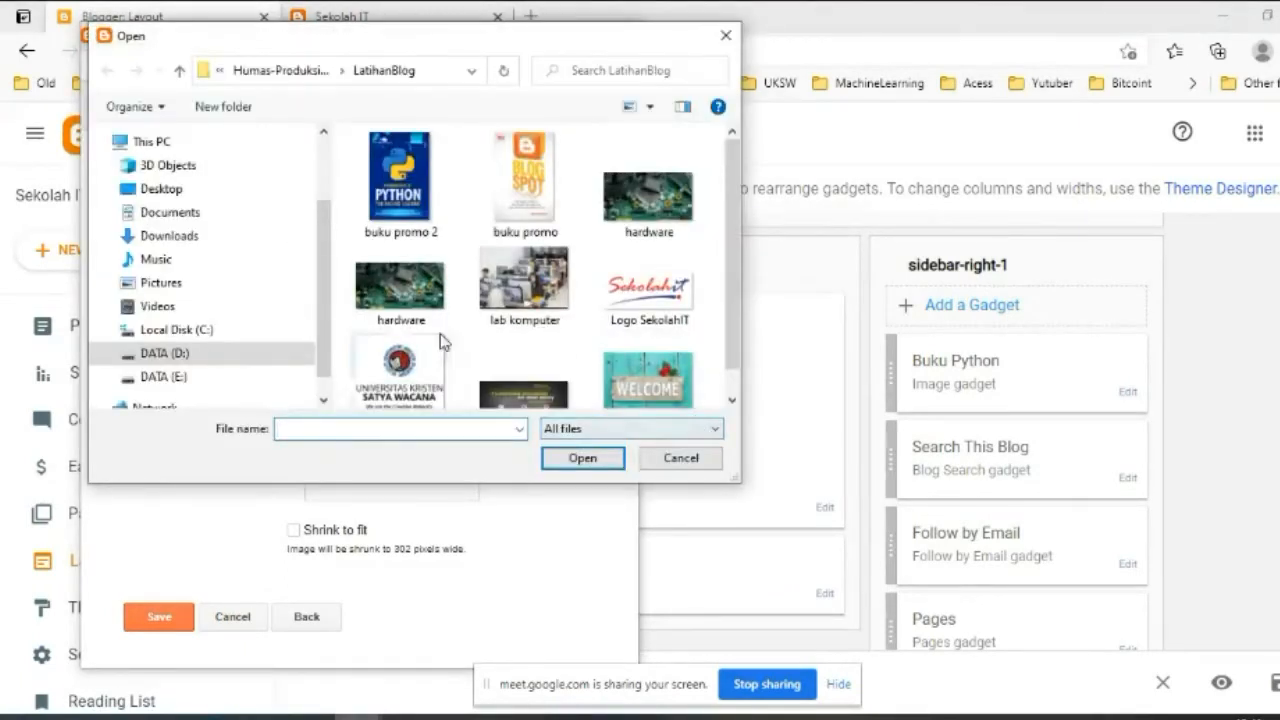
pyautogui.scroll(-1, 432, 343)
pyautogui.doubleClick(390, 350)
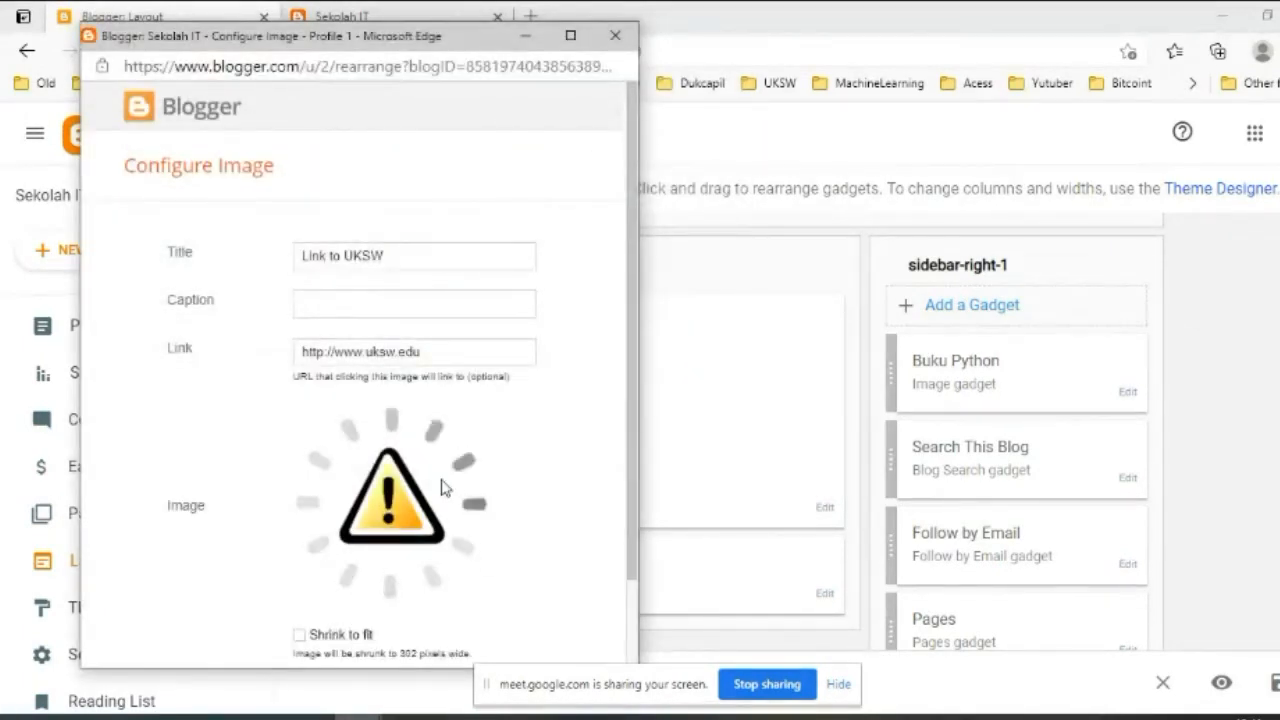
pyautogui.scroll(-2, 385, 488)
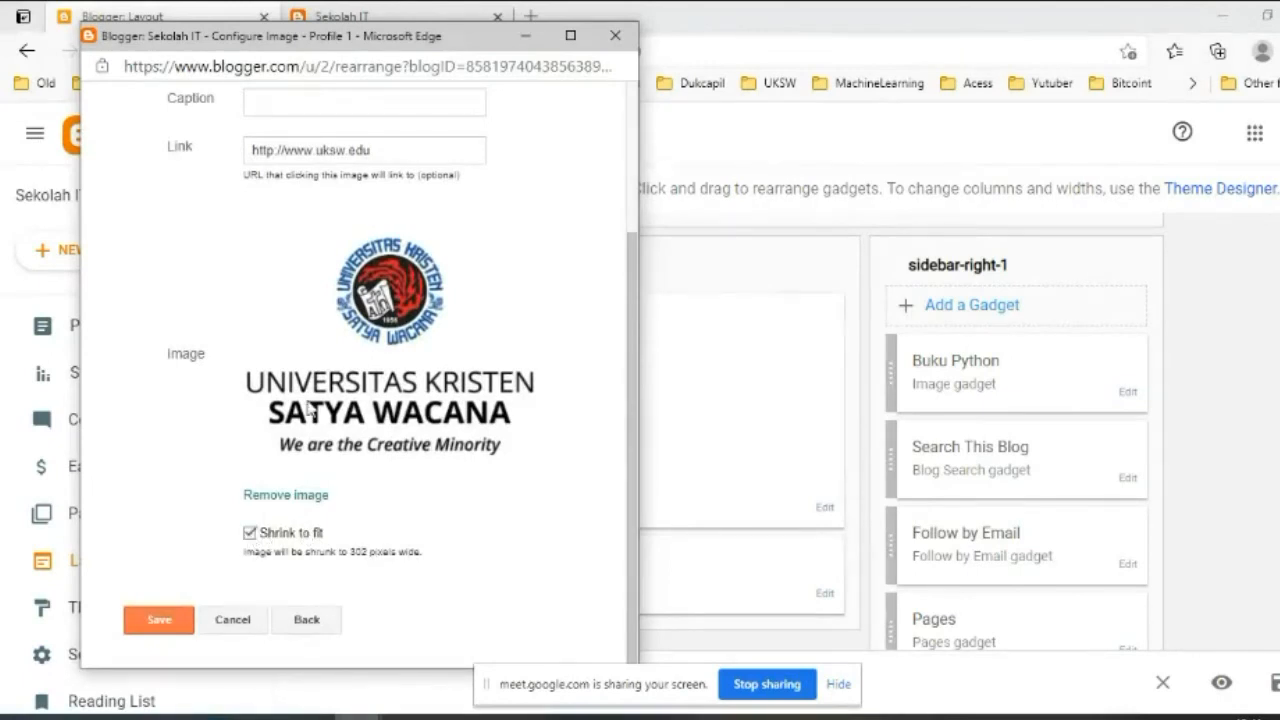
pyautogui.click(160, 620)
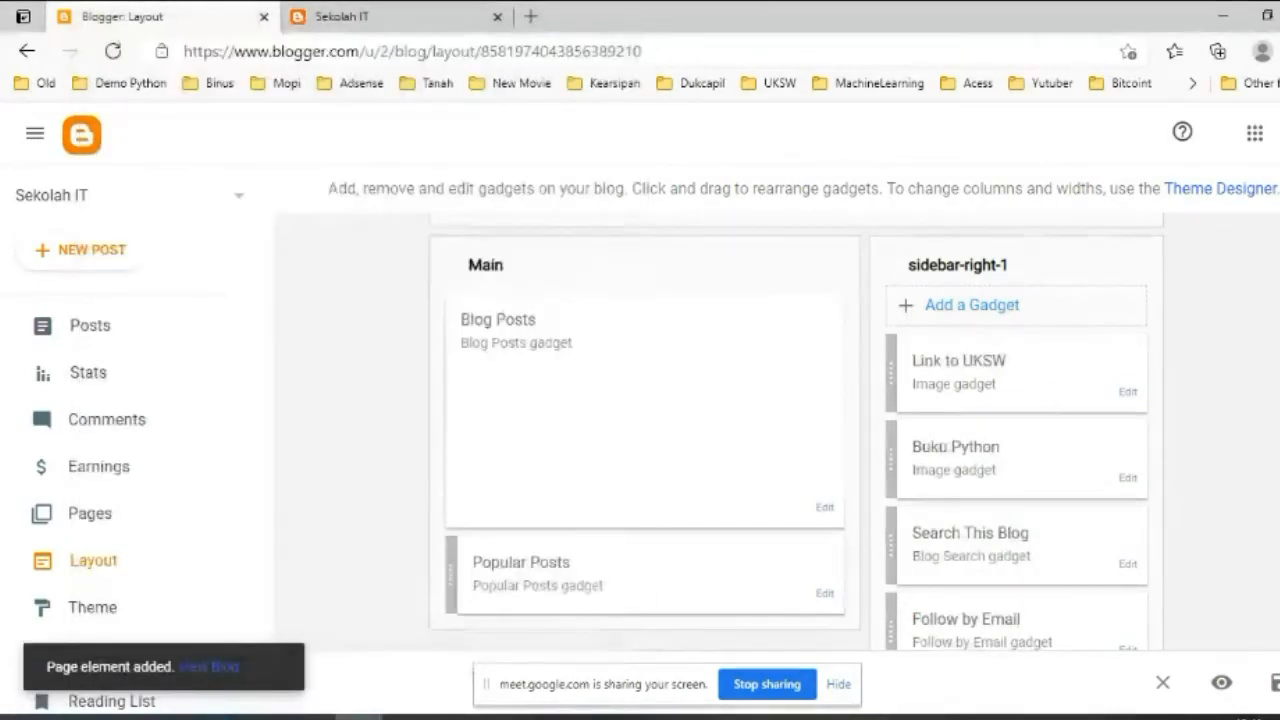
pyautogui.click(345, 16)
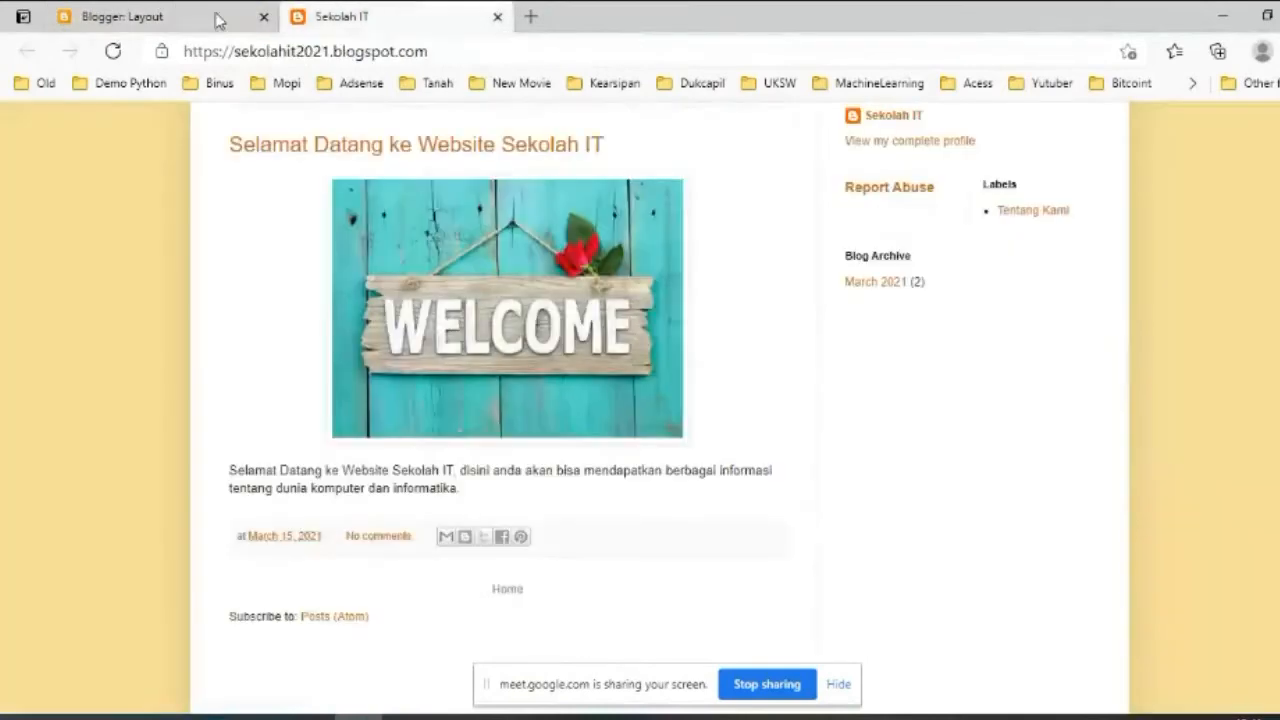
pyautogui.click(117, 52)
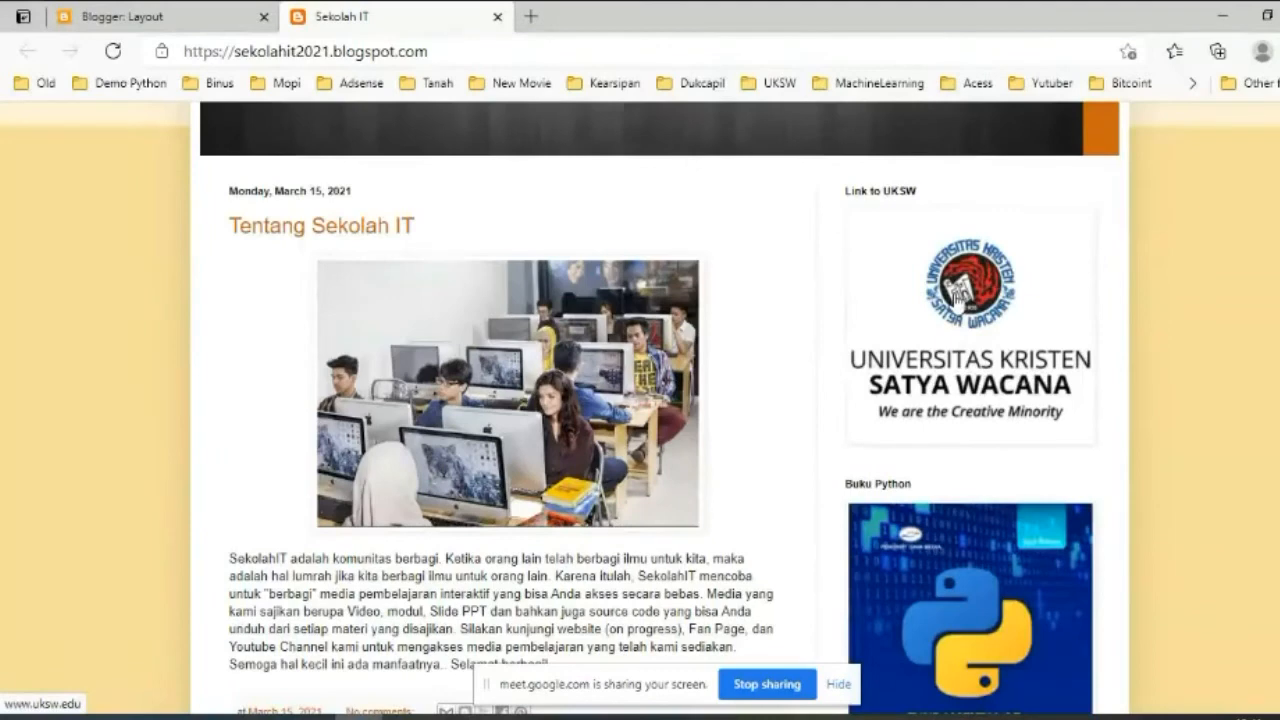
pyautogui.click(958, 293)
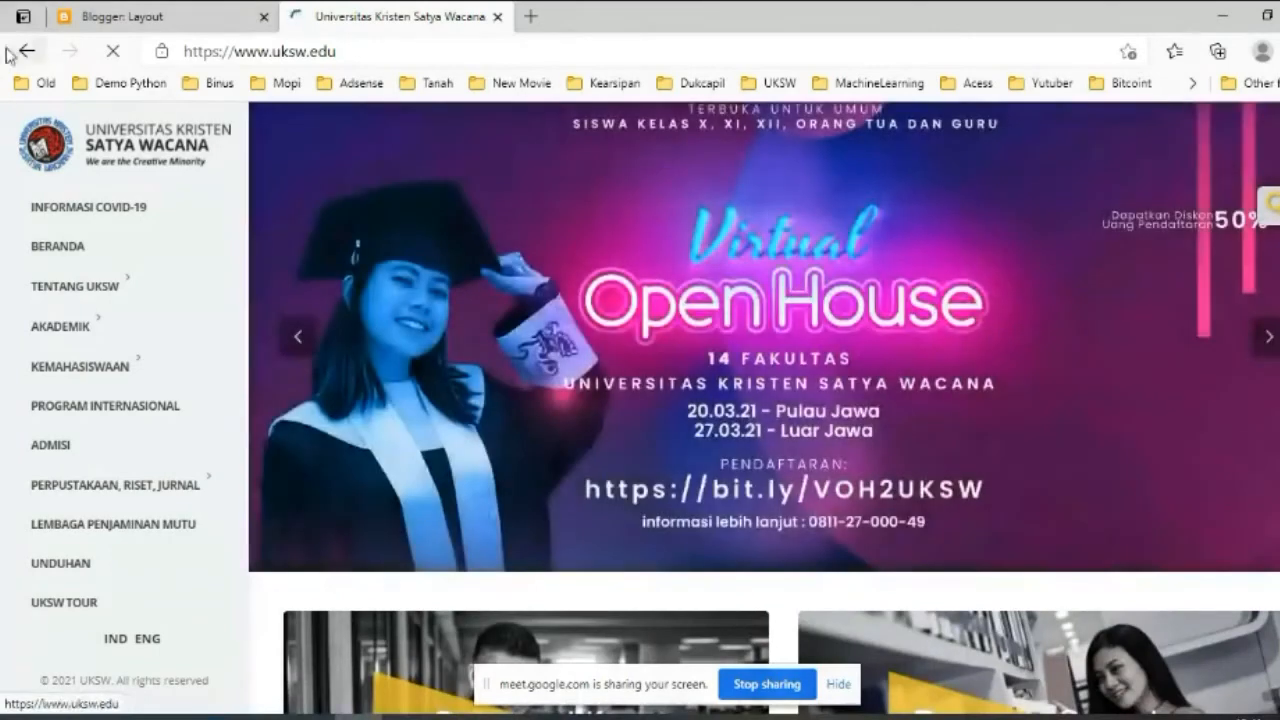
pyautogui.click(27, 53)
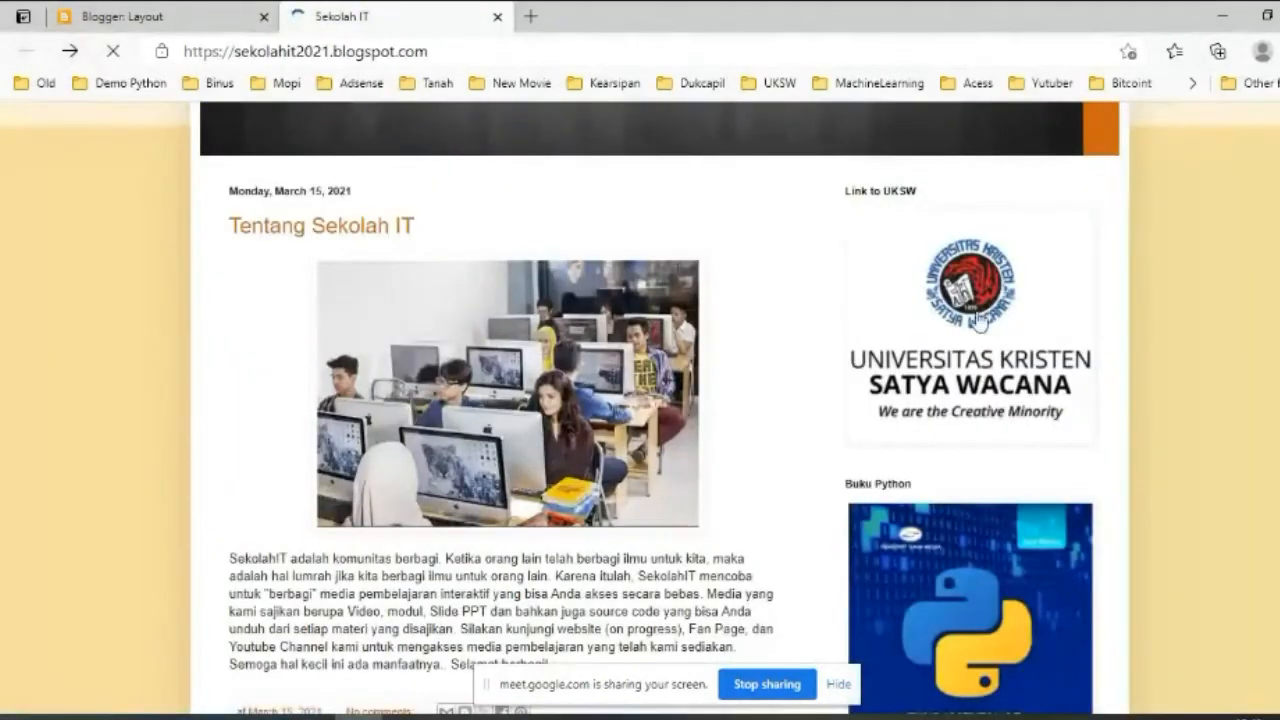
pyautogui.scroll(-8, 980, 312)
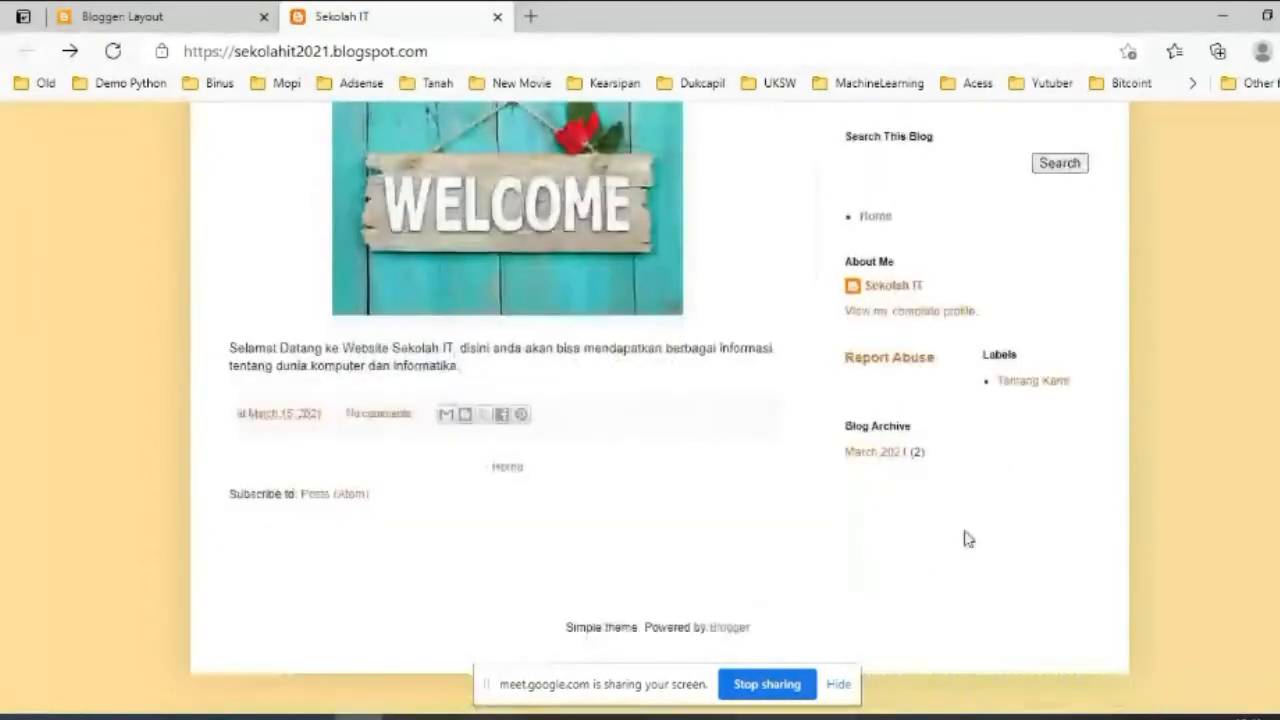
pyautogui.scroll(10, 968, 515)
# Move the Link to UKSW gadget in the layout to the end of sidebar-right-1, directly below About Me.
pyautogui.click(110, 16)
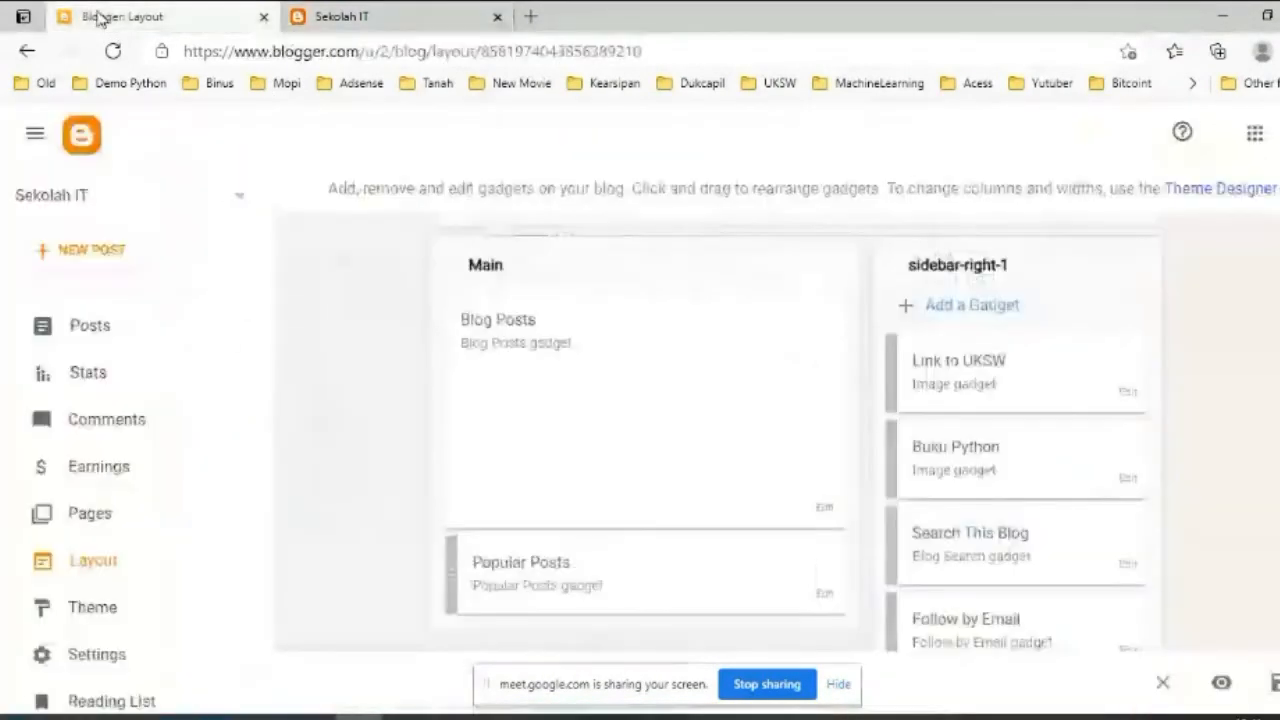
pyautogui.scroll(-1, 1009, 389)
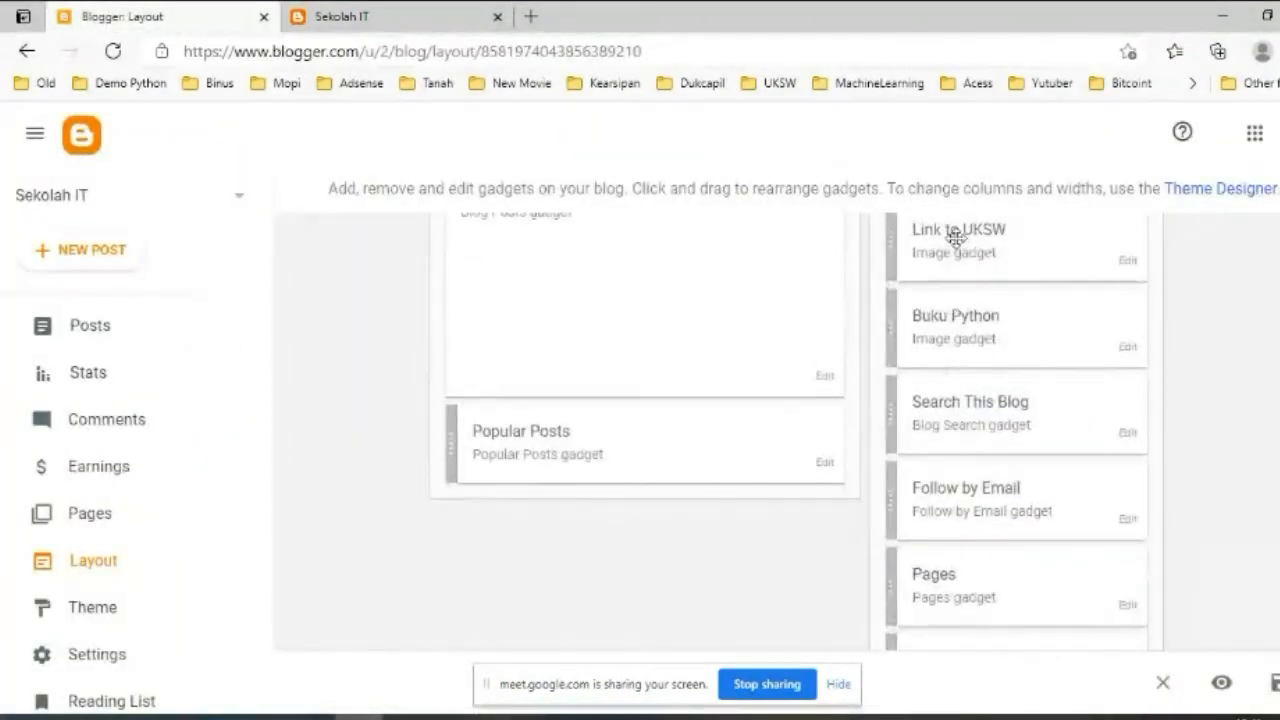
pyautogui.moveTo(956, 236); pyautogui.dragTo(963, 588)
pyautogui.scroll(-1, 1042, 523)
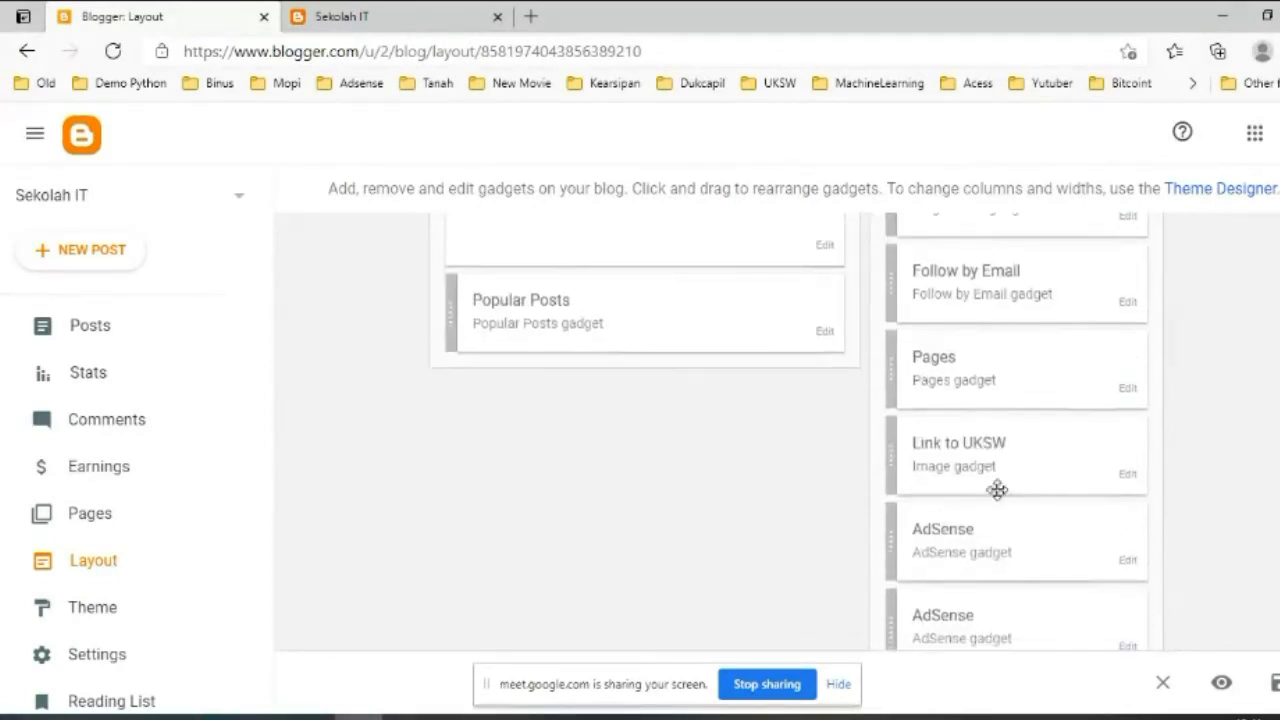
pyautogui.moveTo(995, 456); pyautogui.dragTo(998, 612)
pyautogui.scroll(-2, 1015, 508)
pyautogui.moveTo(994, 430); pyautogui.dragTo(994, 514)
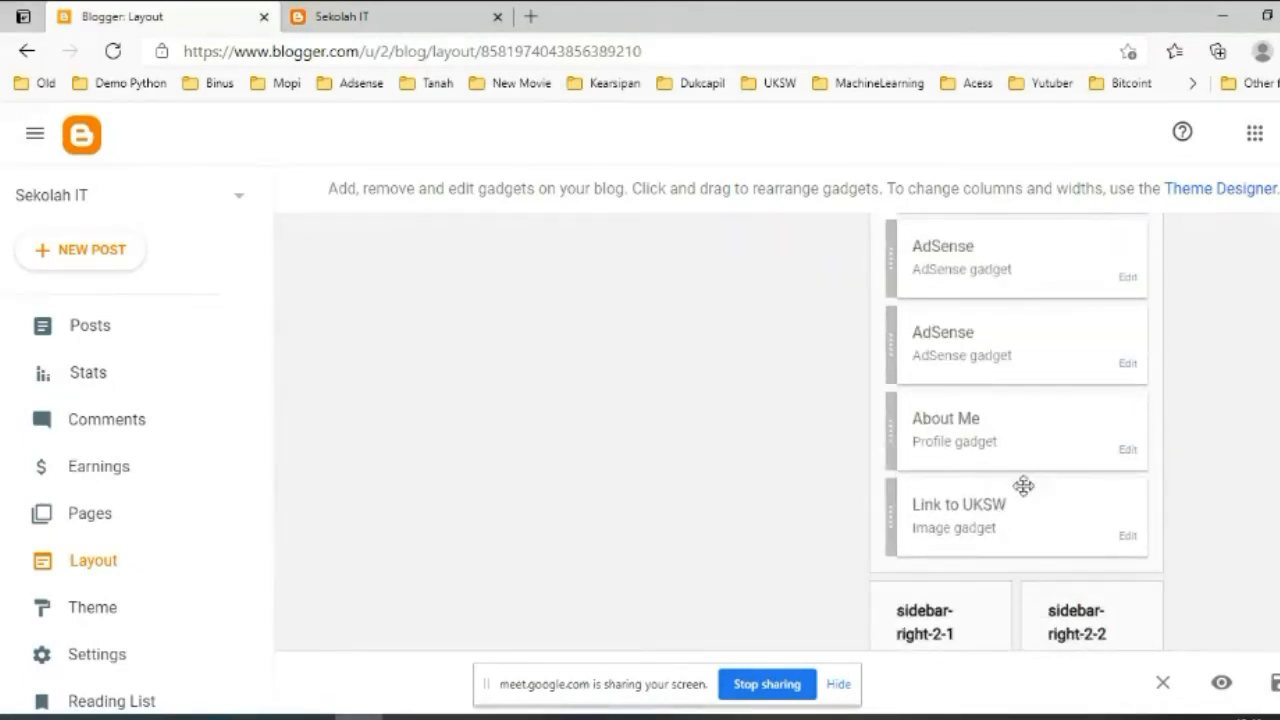
# Review the layout sections below the moved Link to UKSW gadget and check the gadget's position on the live blog.
pyautogui.scroll(-1, 1015, 500)
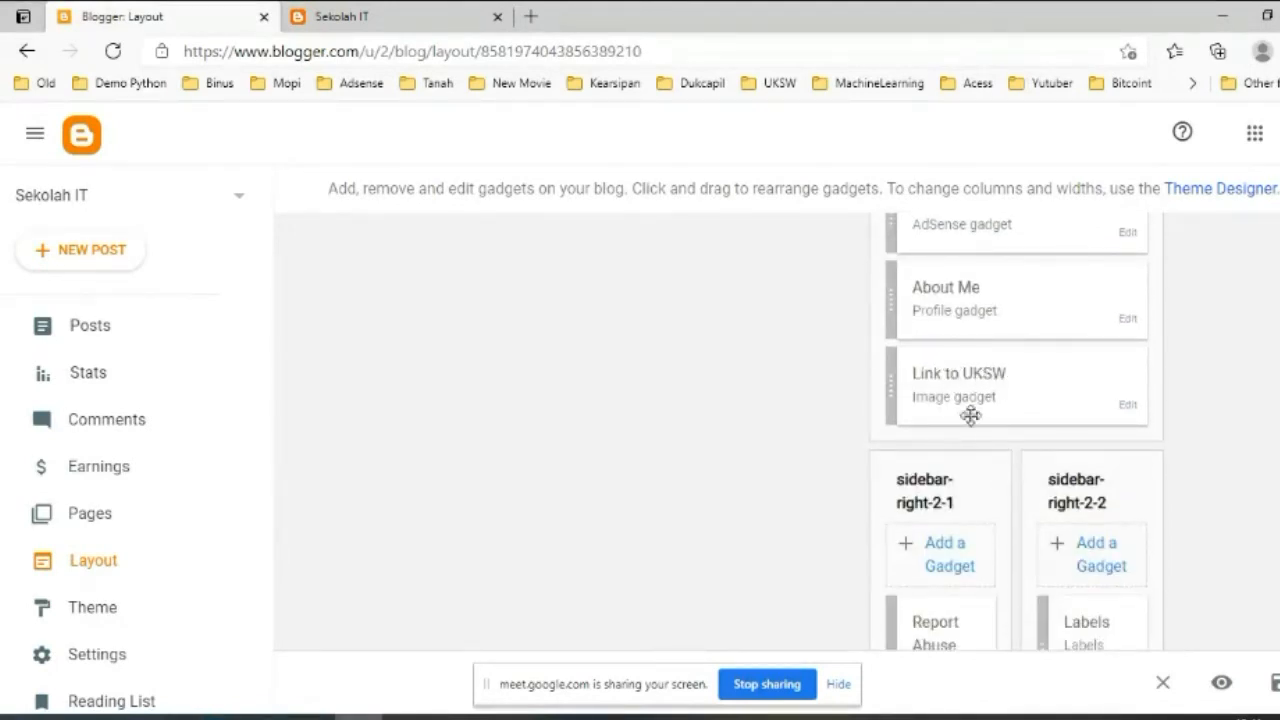
pyautogui.scroll(-5, 760, 392)
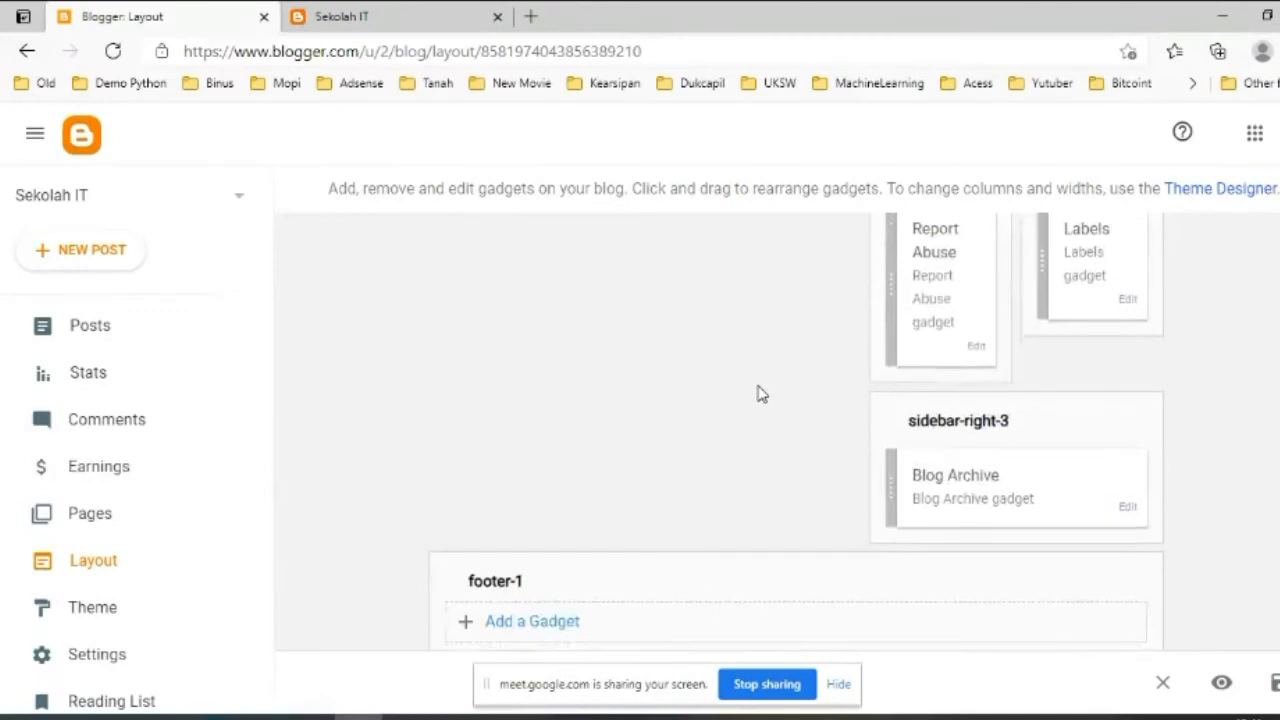
pyautogui.scroll(3, 770, 398)
pyautogui.scroll(10, 770, 398)
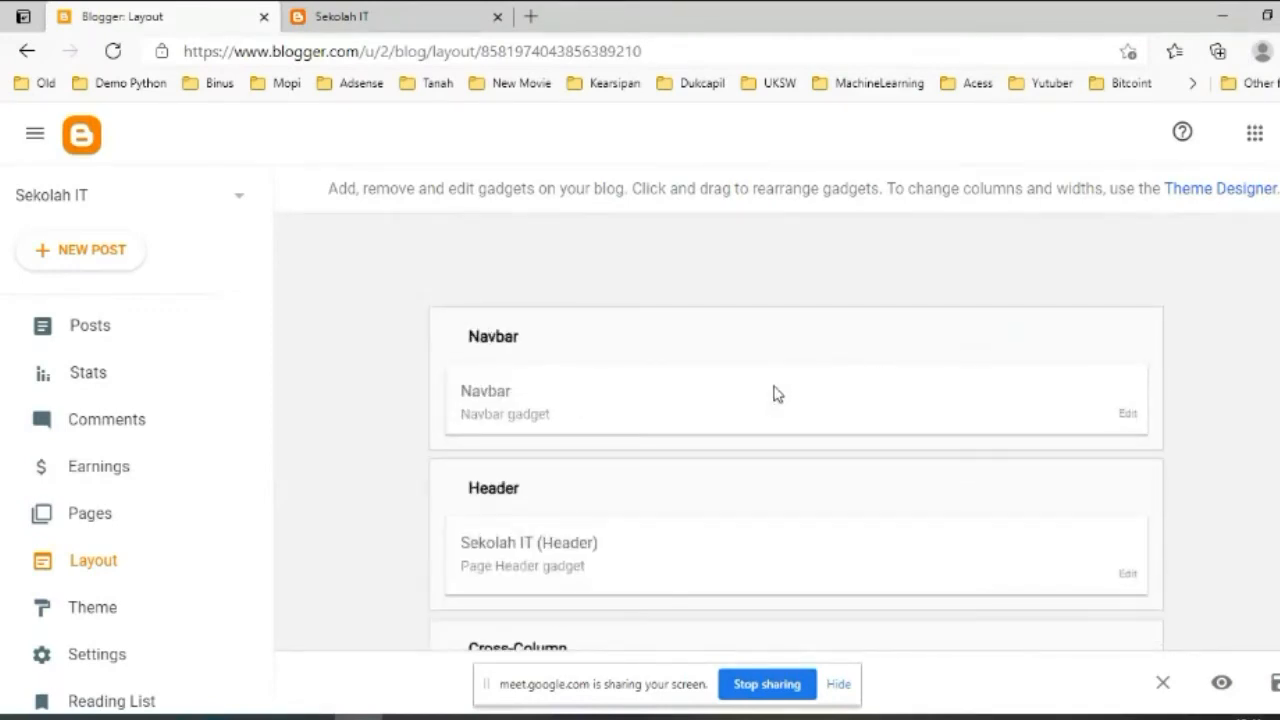
pyautogui.click(397, 14)
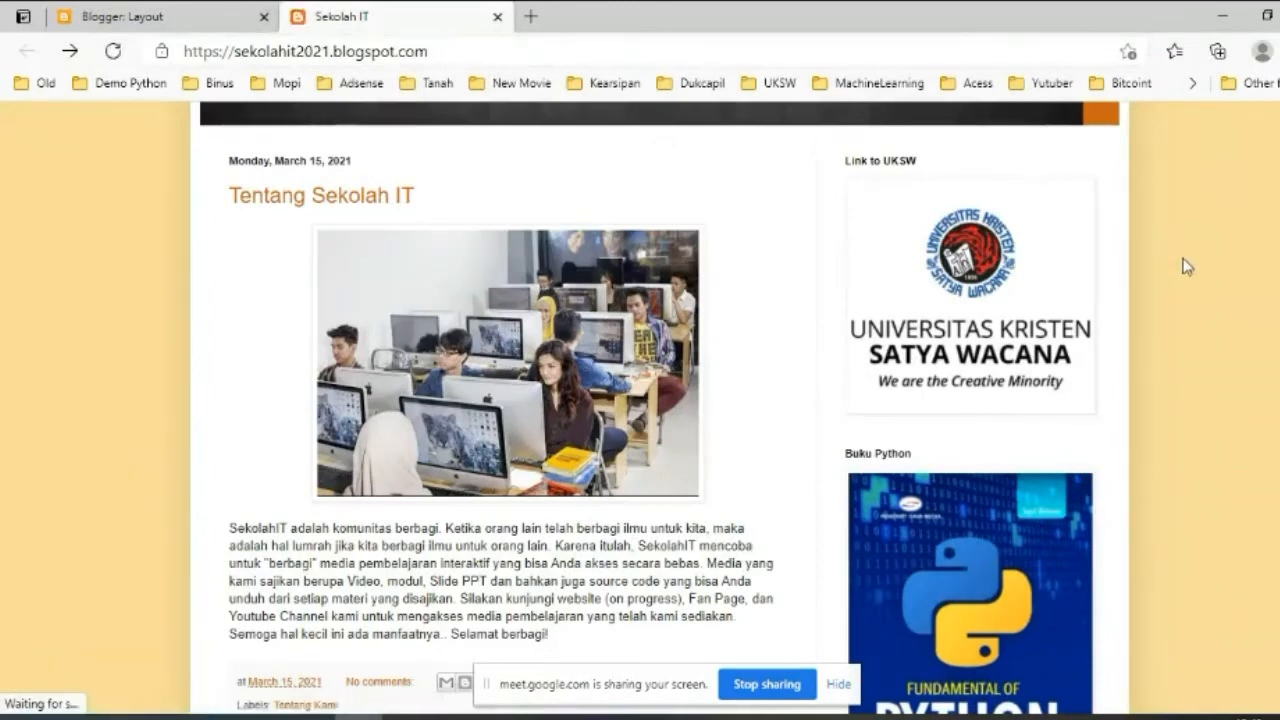
pyautogui.hotkey('ctrl', 'Tab')
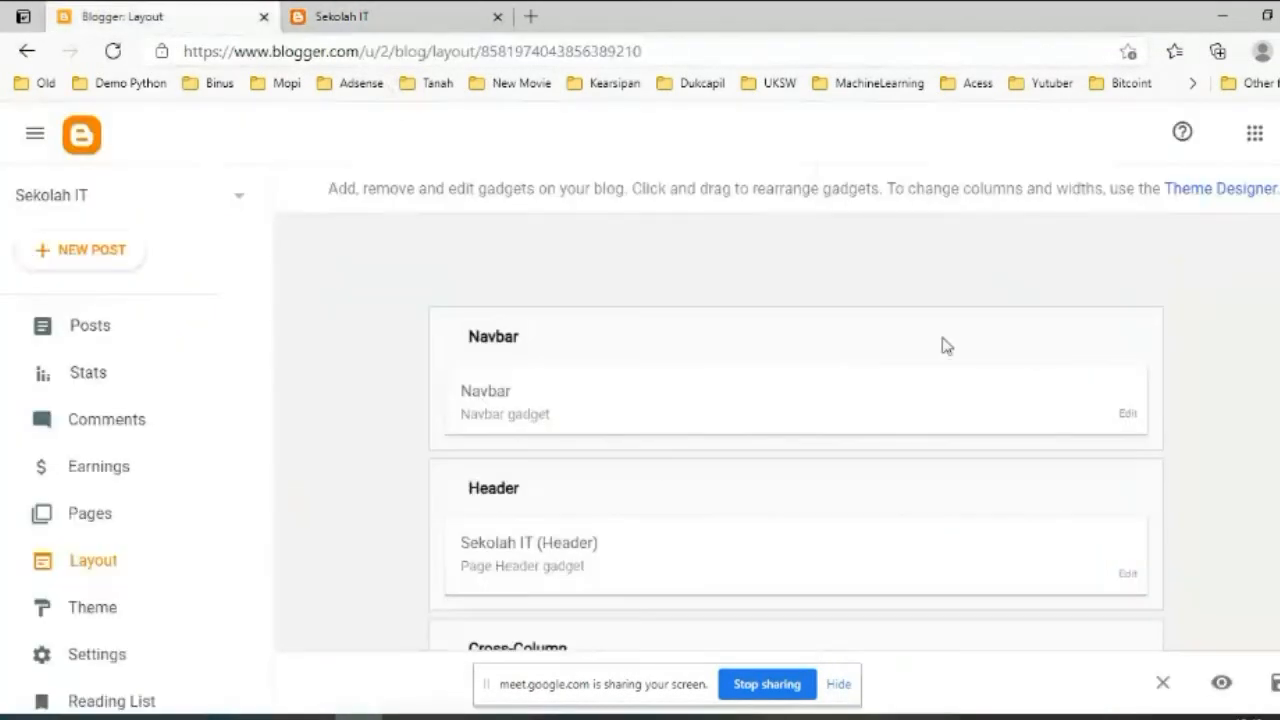
# Open the settings of the Link to UKSW gadget below About Me and save the gadget again.
pyautogui.scroll(-4, 950, 355)
pyautogui.scroll(-10, 968, 372)
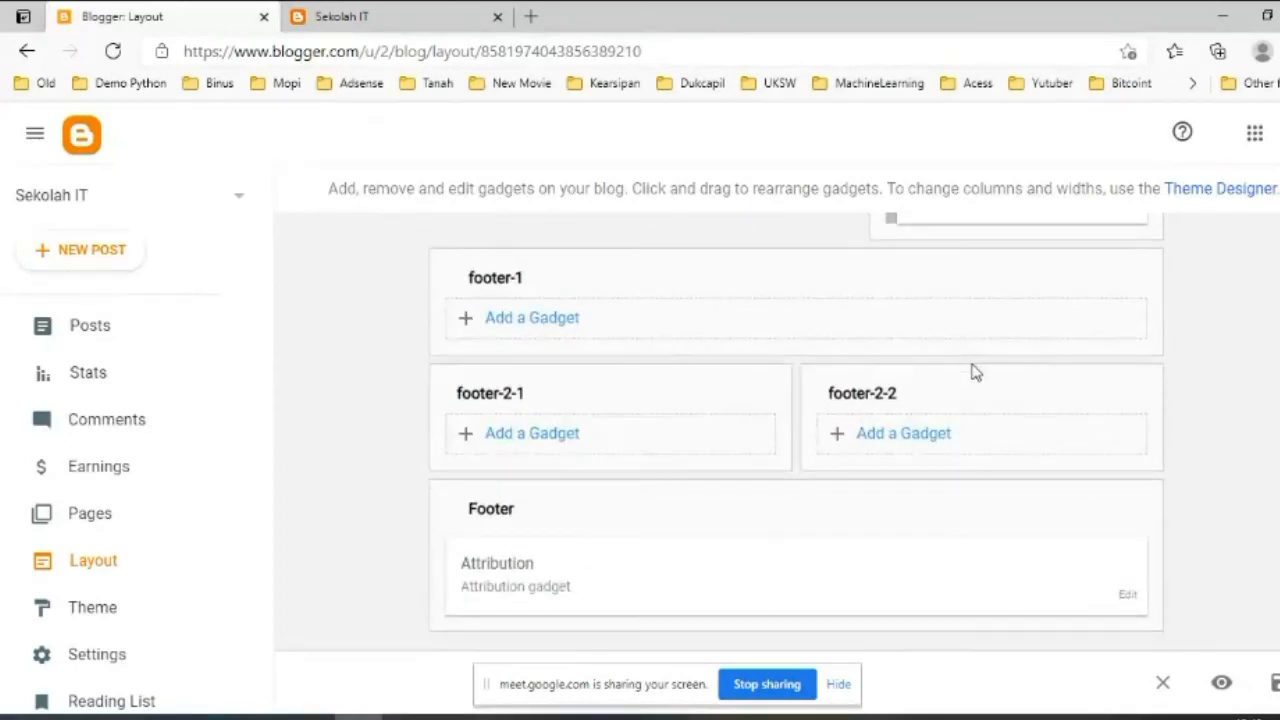
pyautogui.scroll(6, 1040, 353)
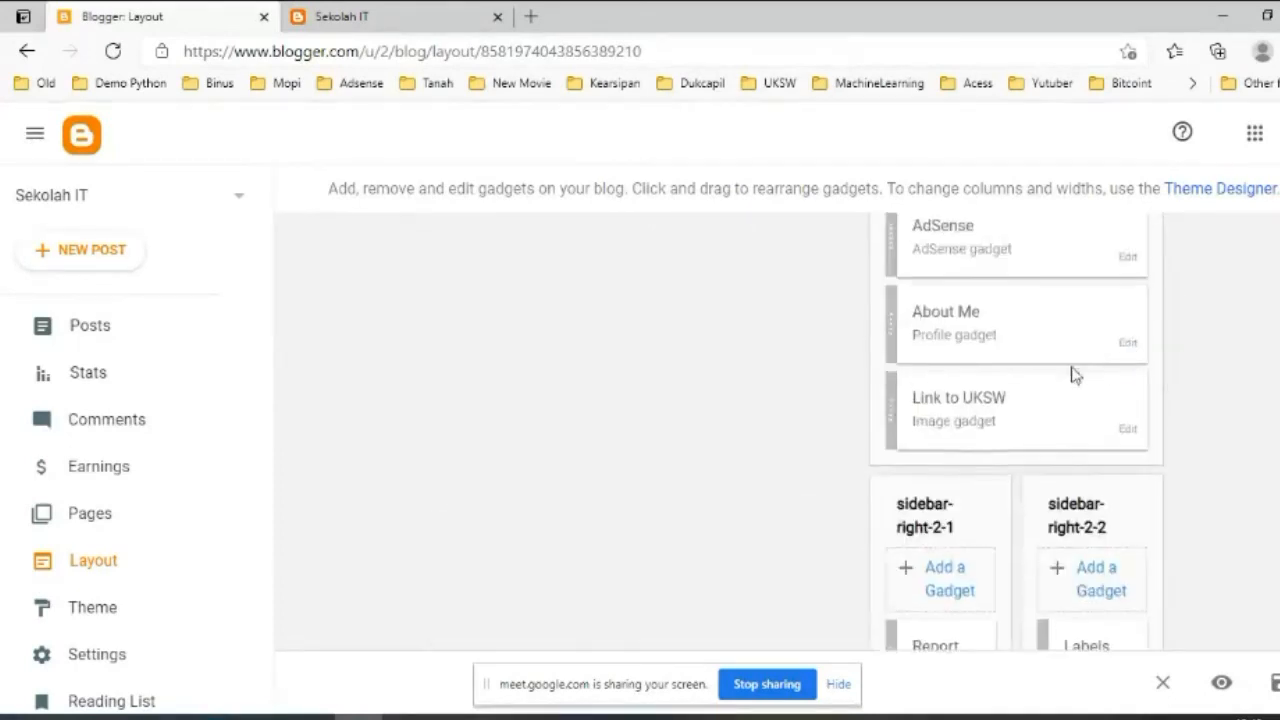
pyautogui.click(1129, 431)
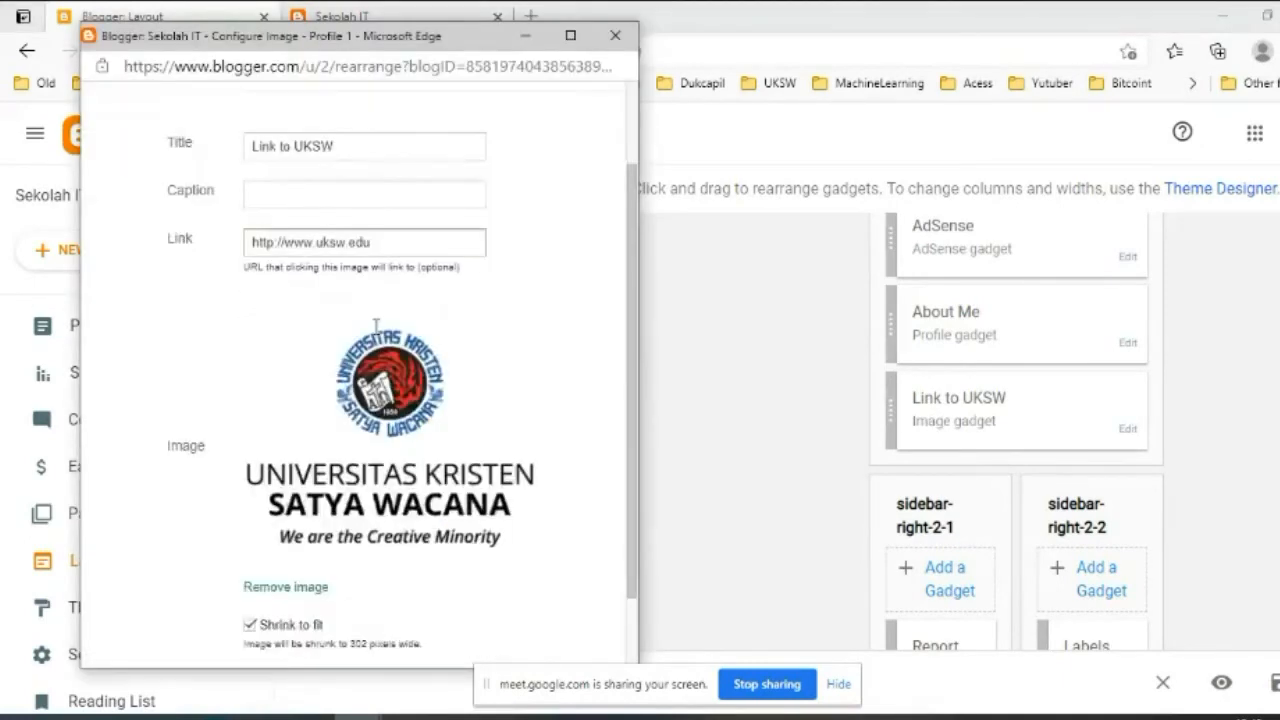
pyautogui.scroll(-1, 378, 338)
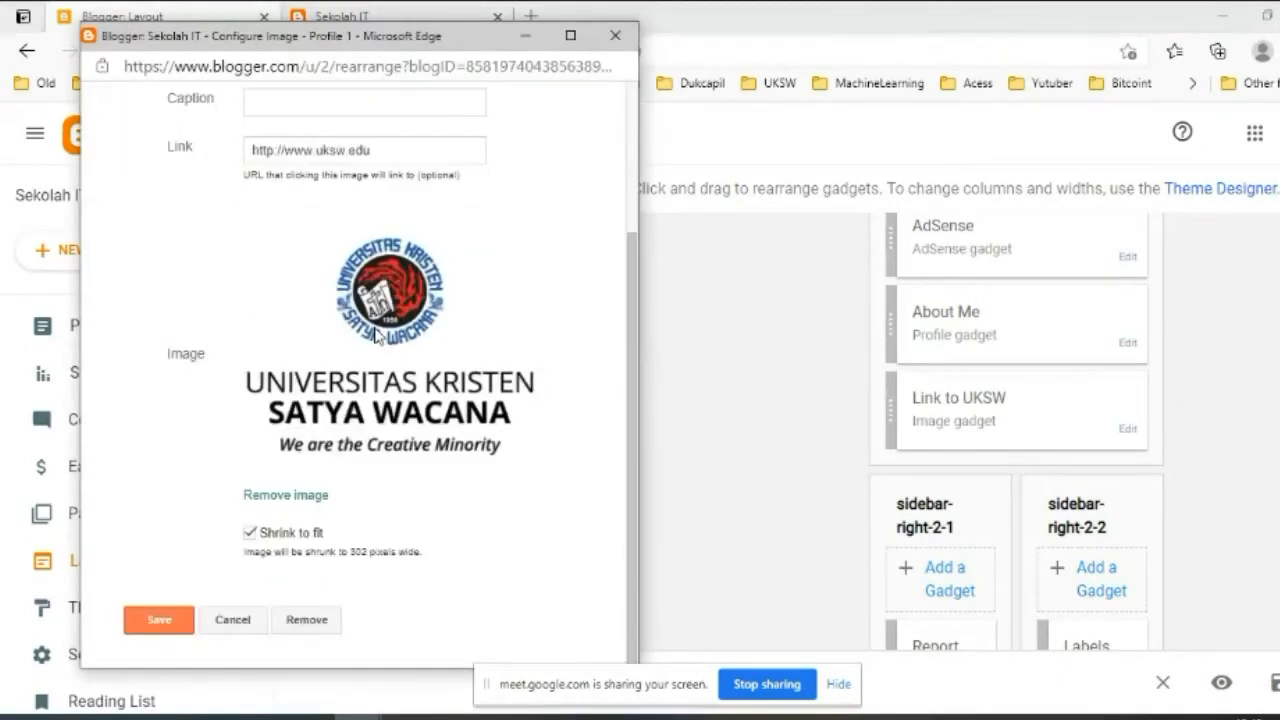
pyautogui.click(160, 621)
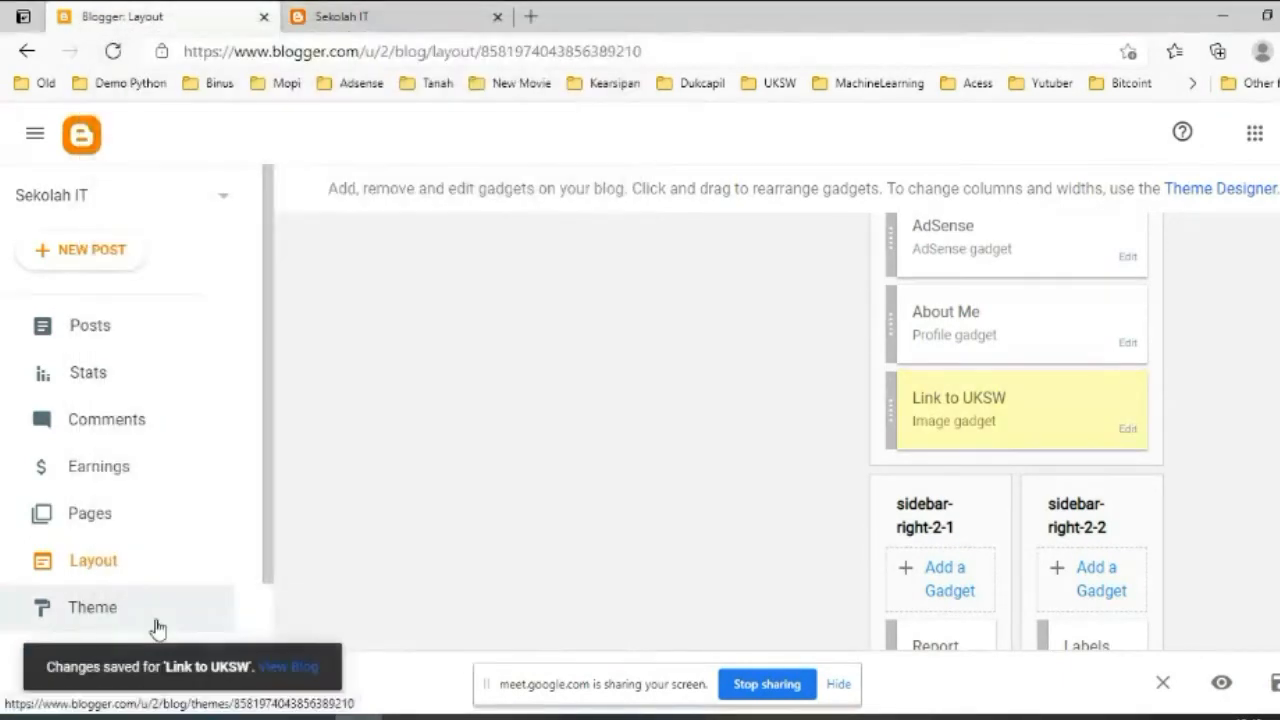
# Reload the live blog and check where the UKSW picture sits in the sidebar relative to Buku Python.
pyautogui.click(362, 18)
pyautogui.click(115, 52)
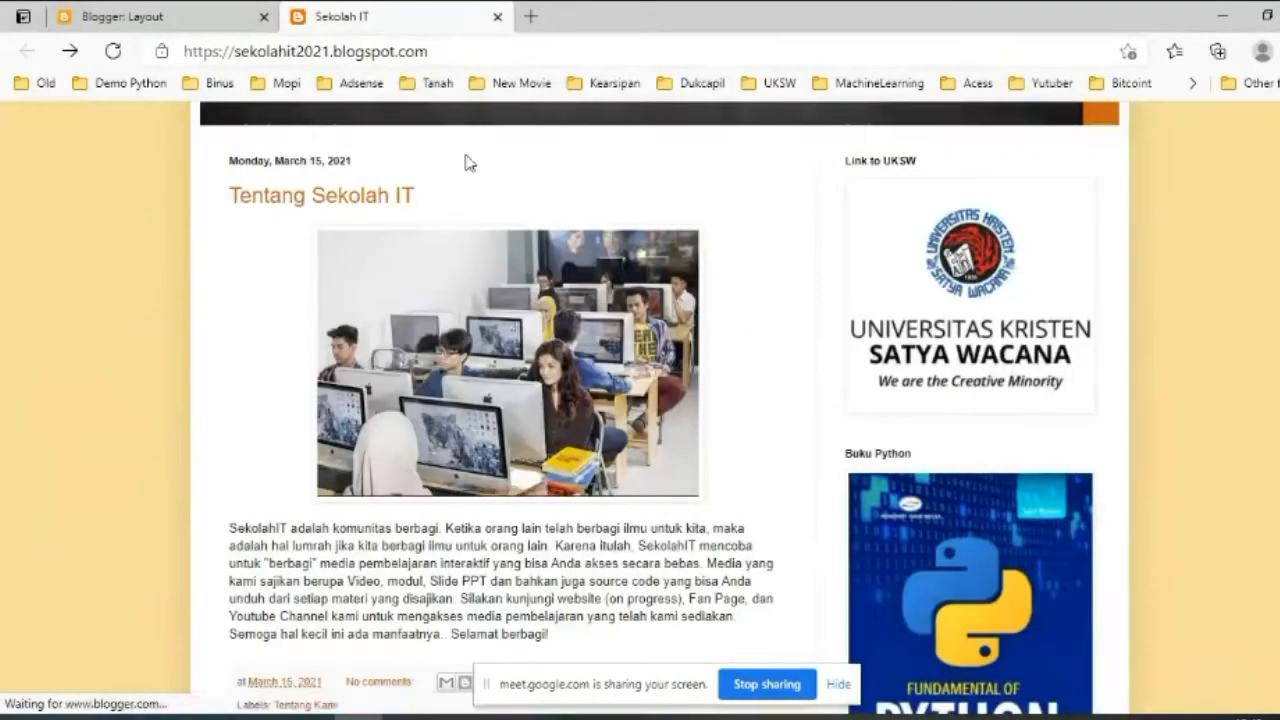
pyautogui.scroll(-10, 843, 342)
pyautogui.scroll(5, 845, 345)
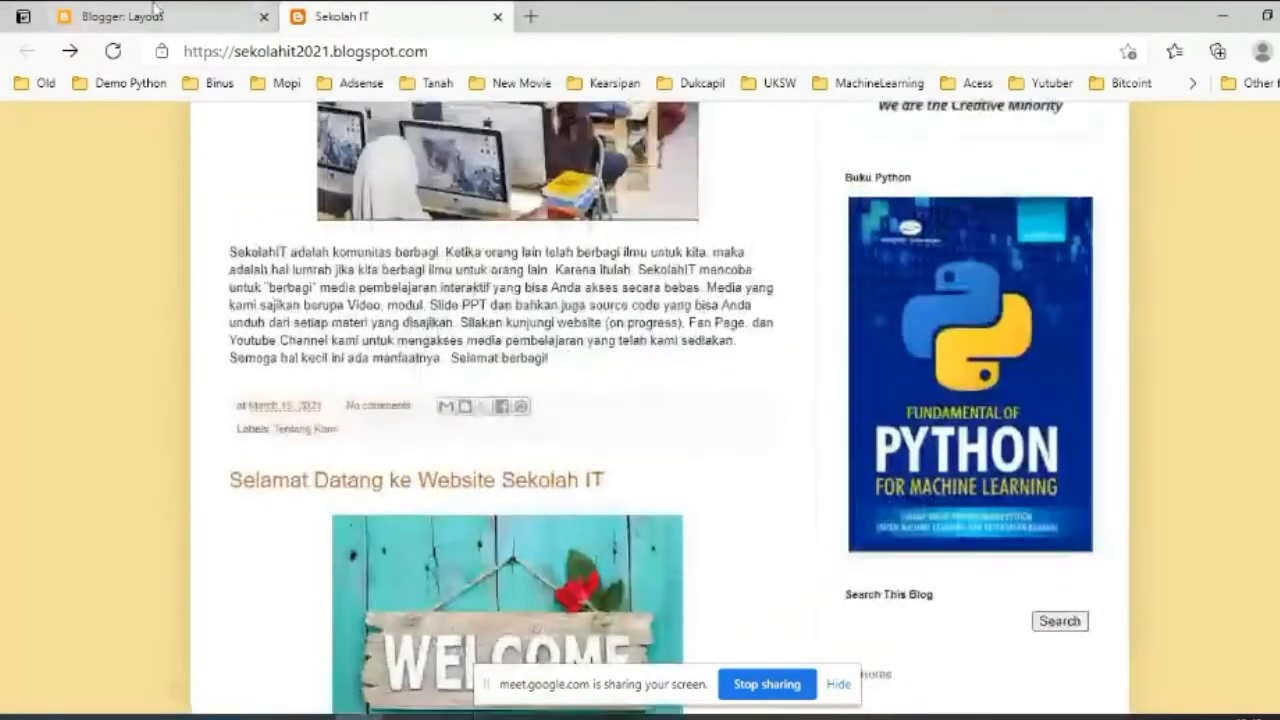
# Review the whole blog layout from the Navbar and Header through the sidebar sections to the Footer.
pyautogui.hotkey('ctrl', 'shift', 'Tab')
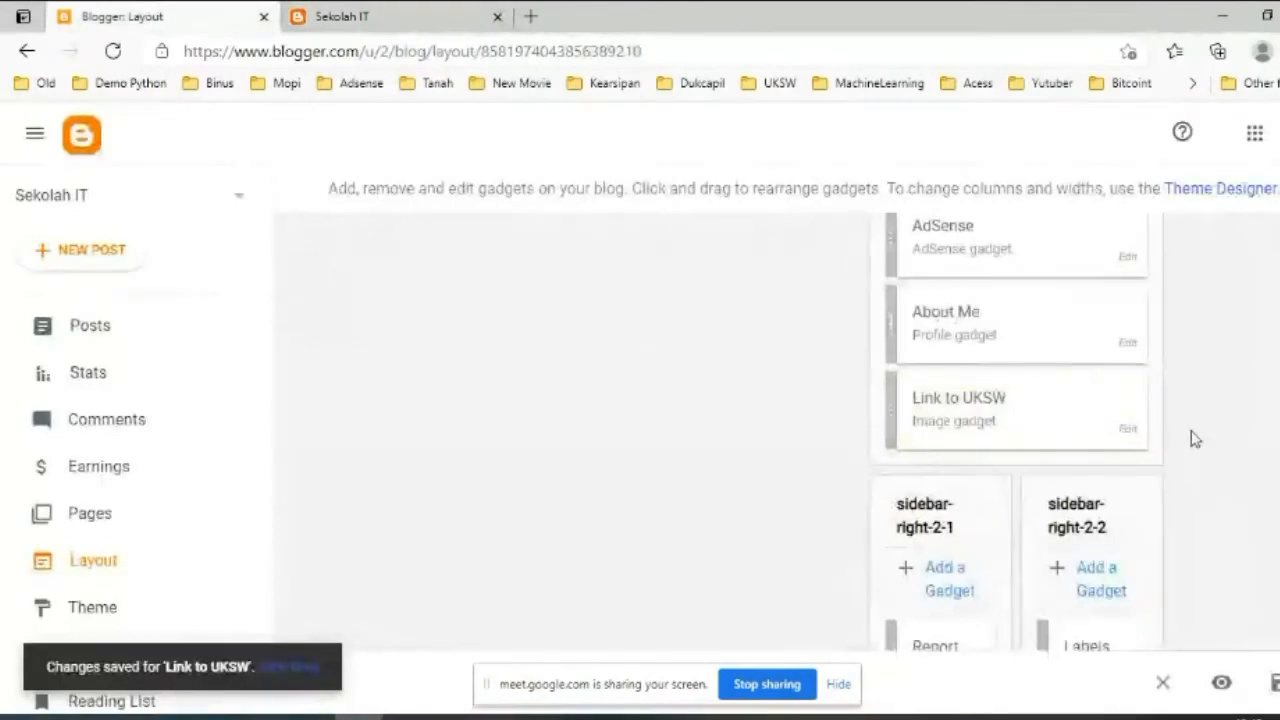
pyautogui.scroll(6, 1180, 437)
pyautogui.scroll(5, 1185, 436)
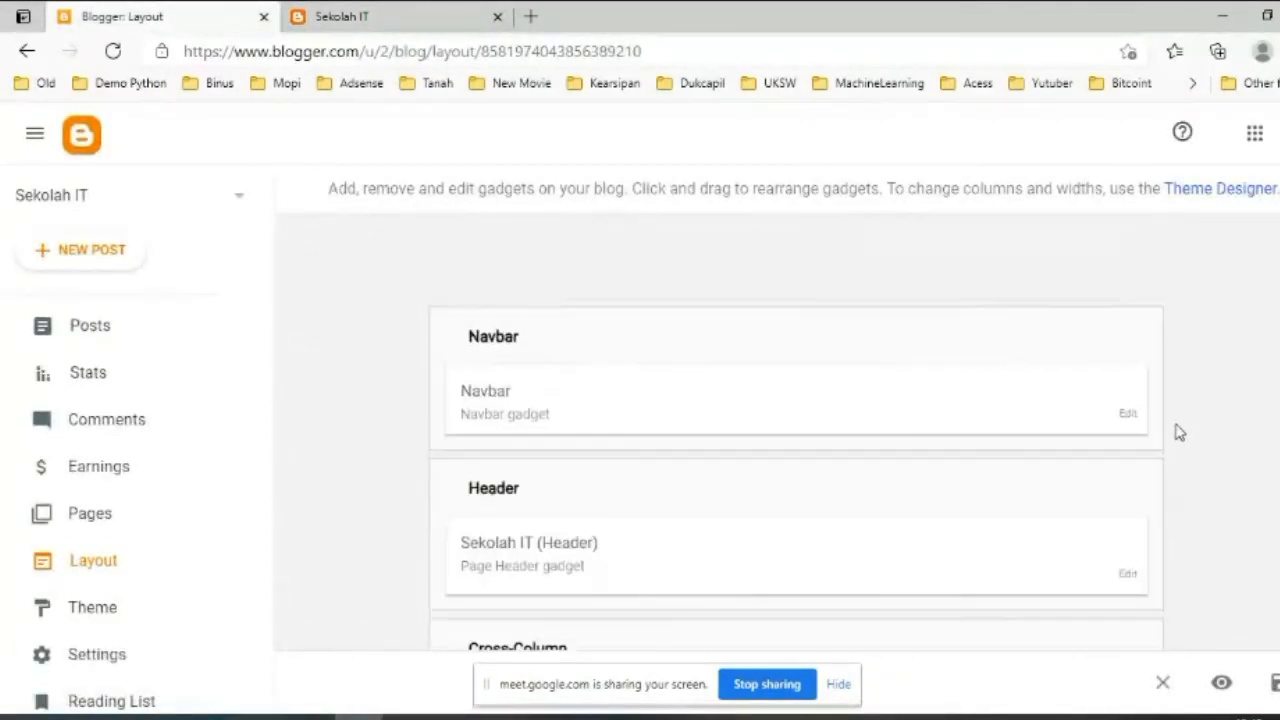
pyautogui.scroll(-15, 1160, 270)
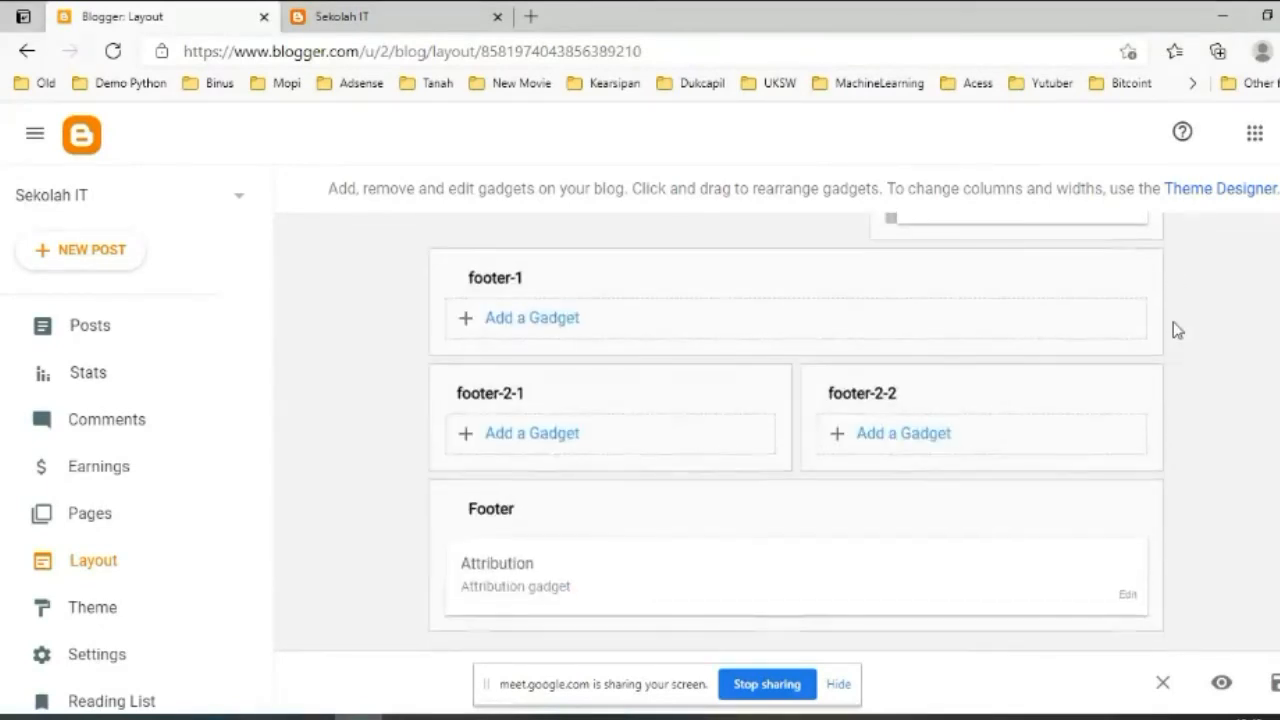
pyautogui.scroll(8, 1177, 331)
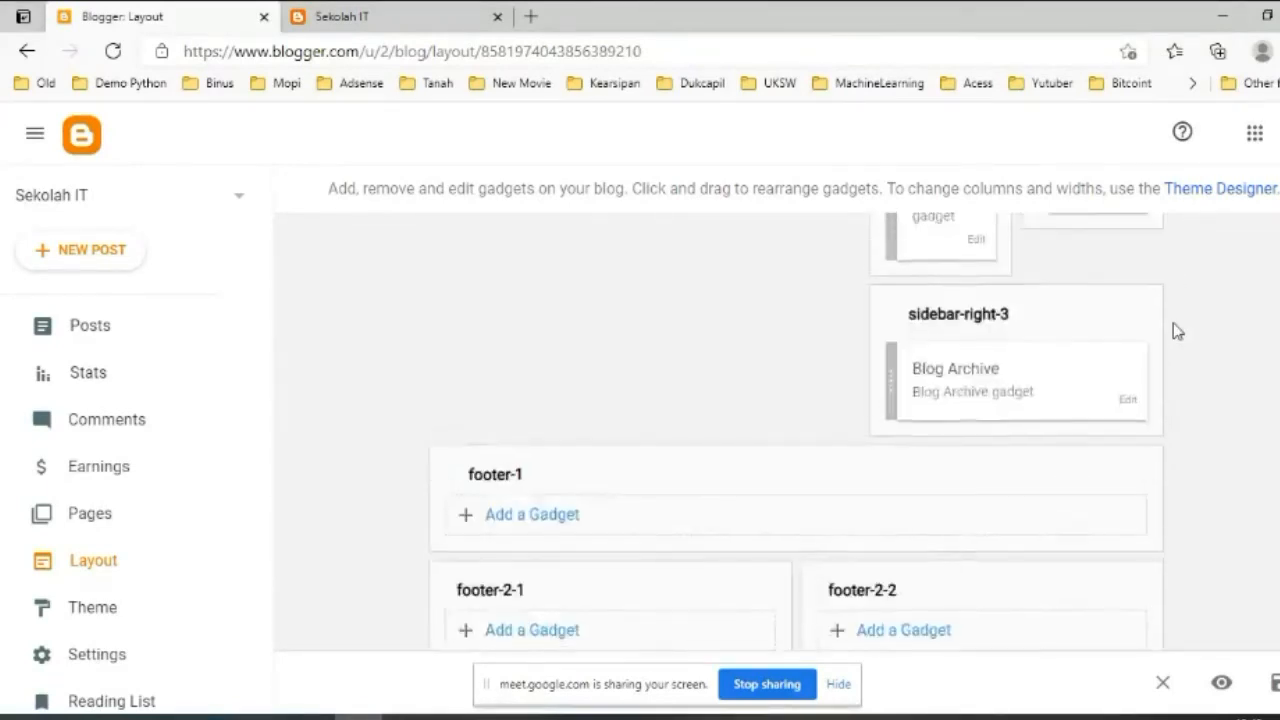
pyautogui.scroll(6, 1177, 331)
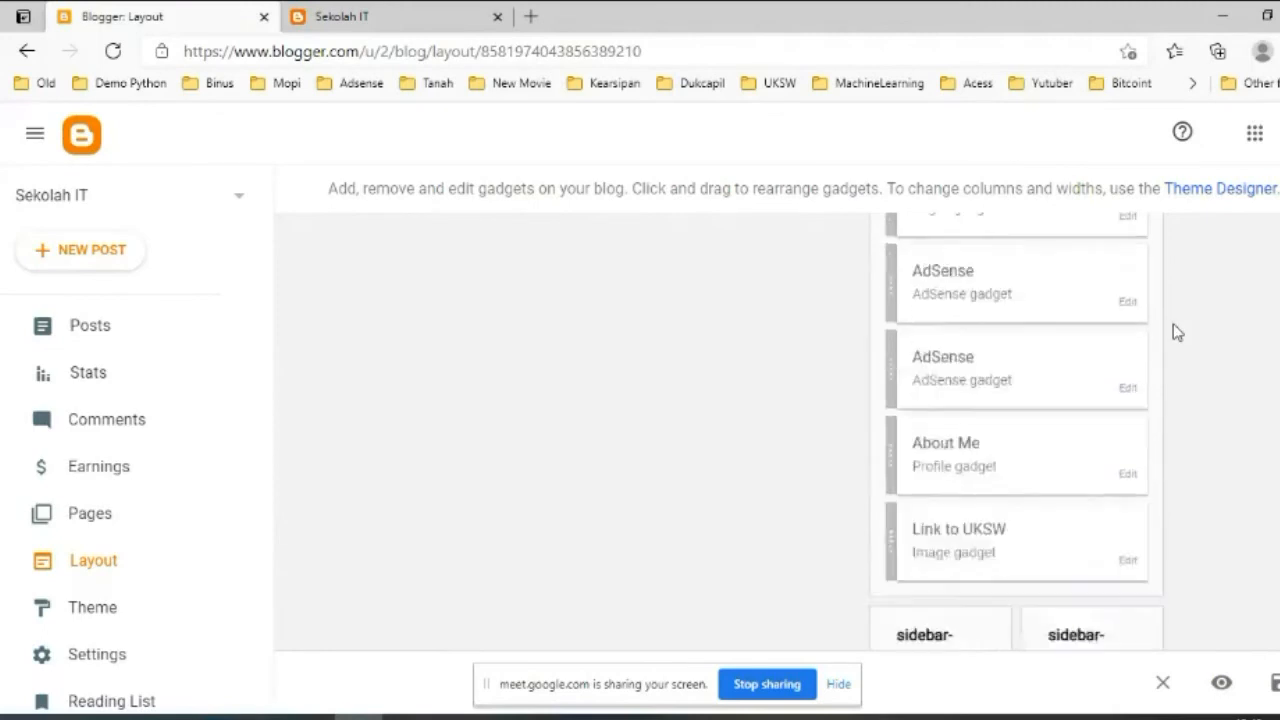
pyautogui.scroll(3, 1177, 331)
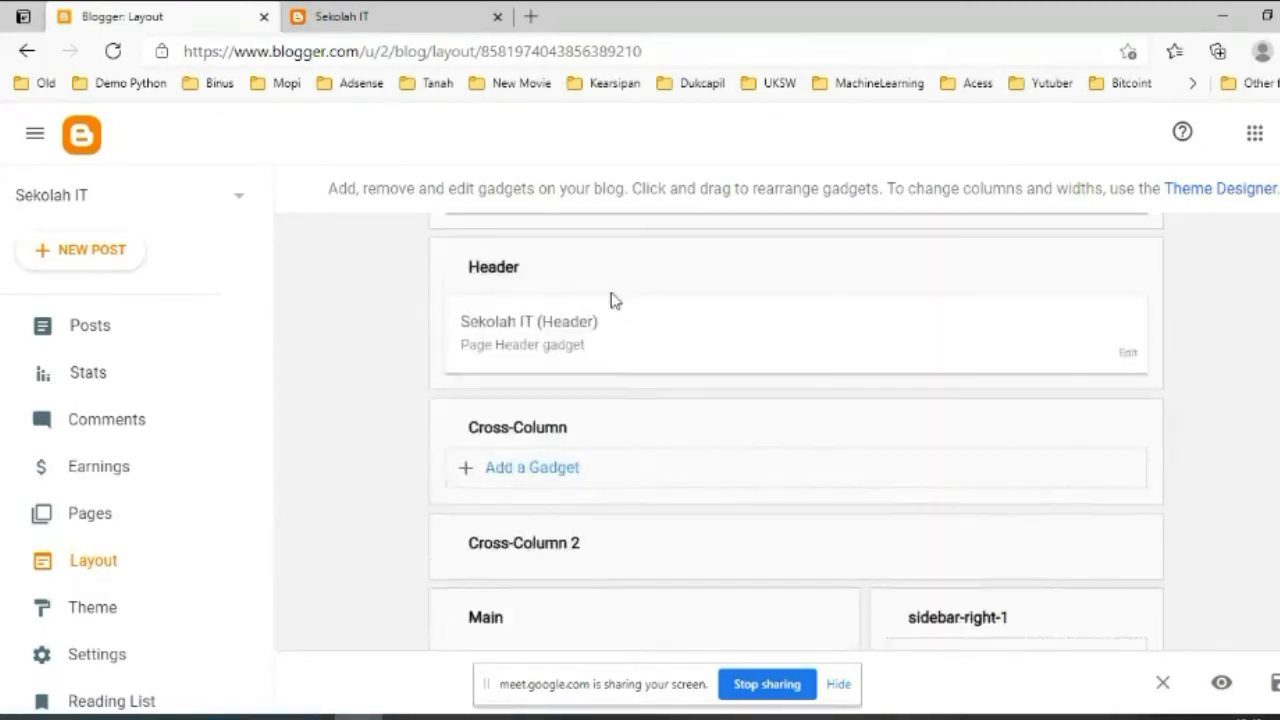
pyautogui.scroll(3, 560, 325)
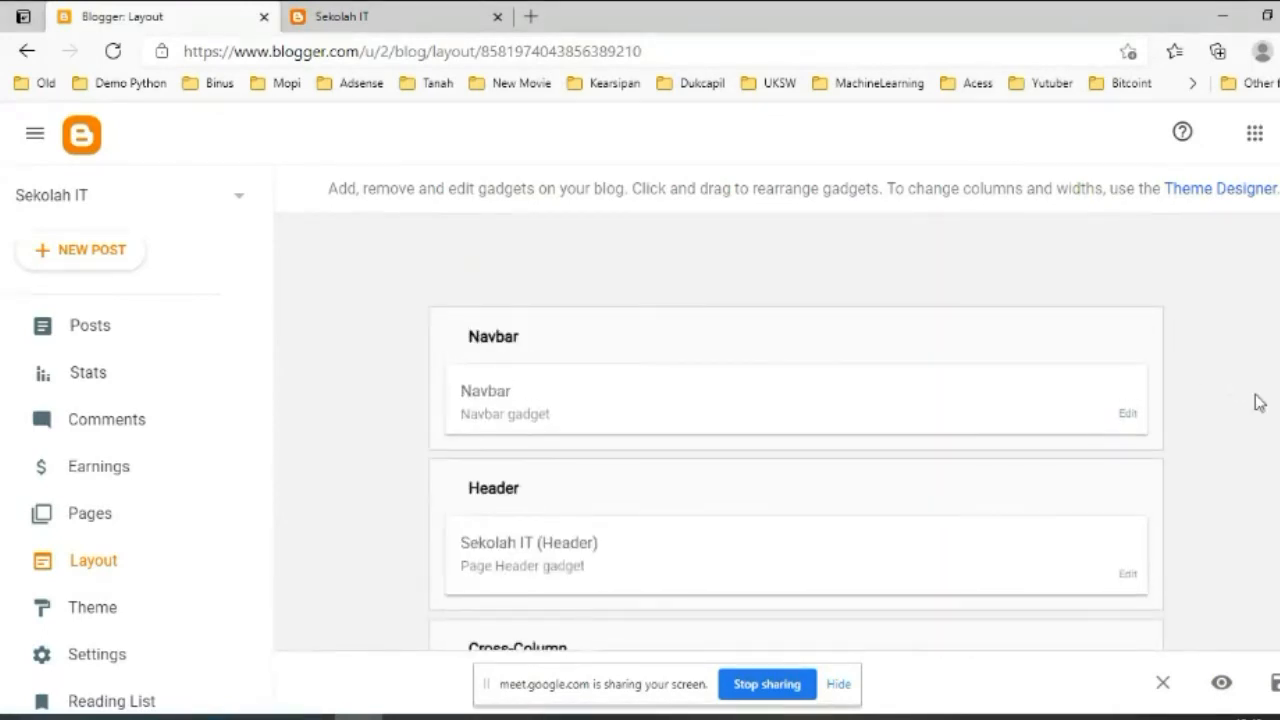
pyautogui.scroll(-4, 1257, 403)
pyautogui.scroll(4, 1257, 406)
pyautogui.scroll(-5, 1260, 400)
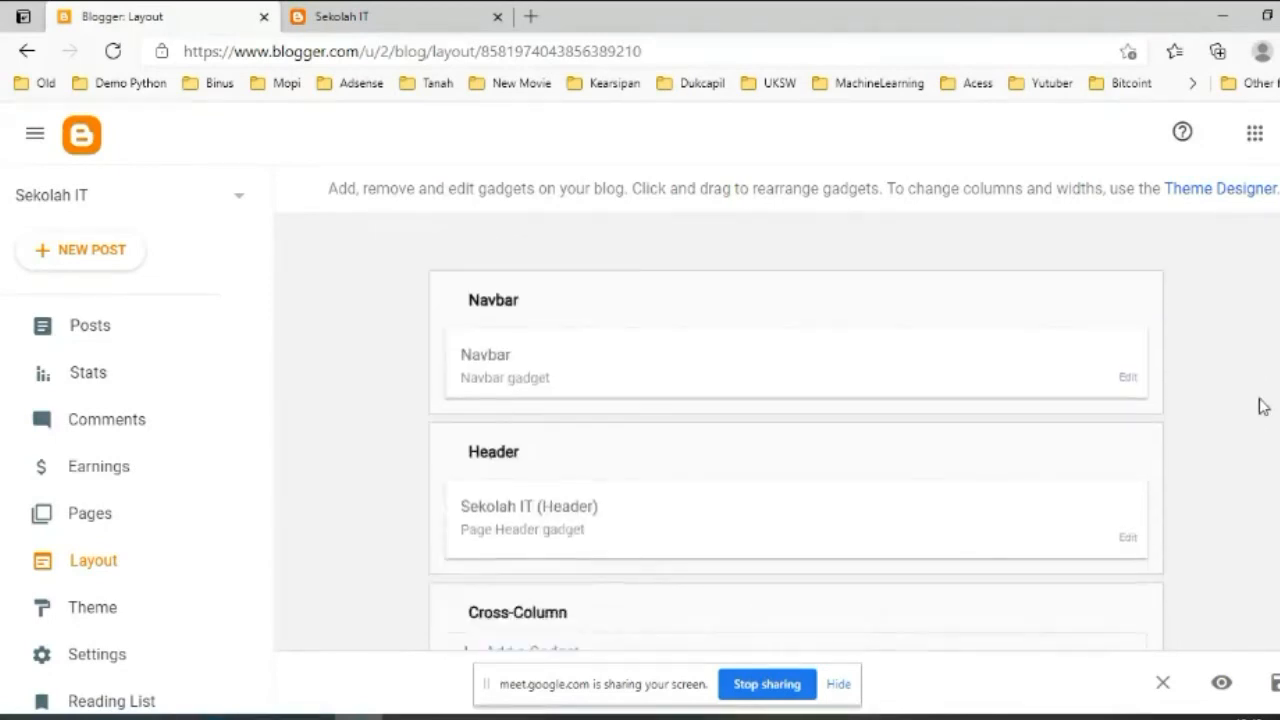
pyautogui.scroll(5, 1260, 397)
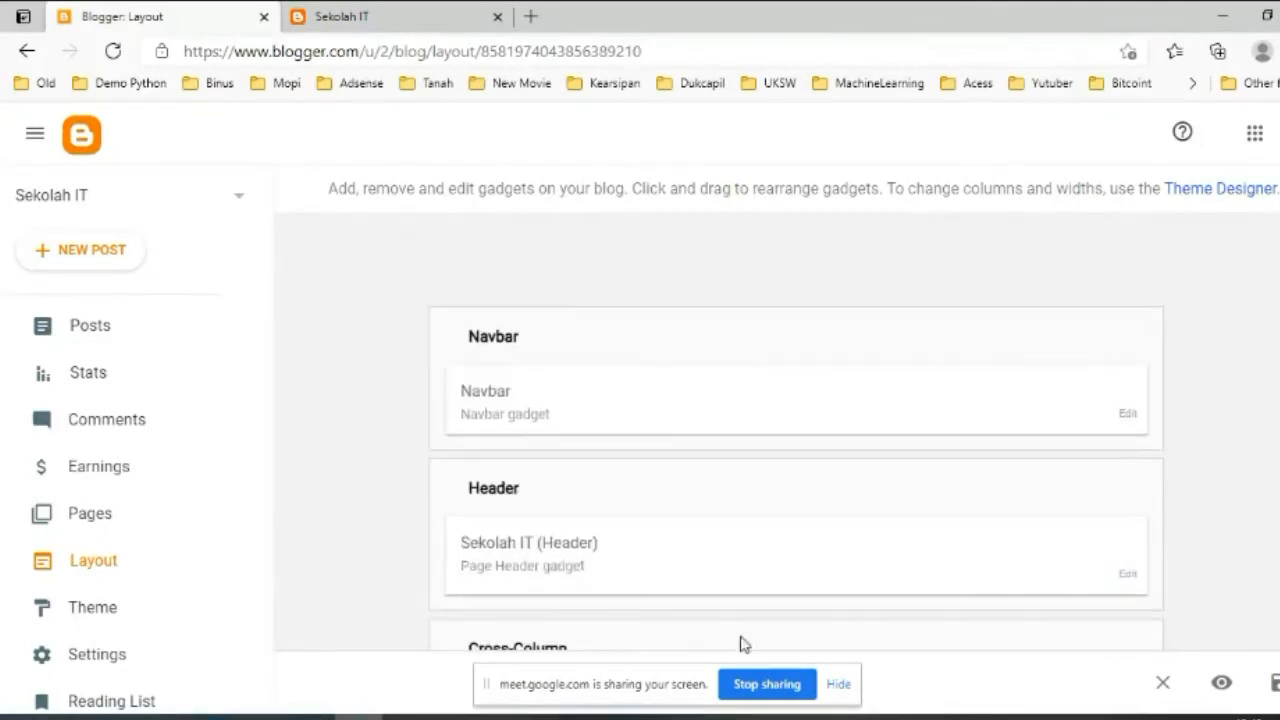
# Save the current layout arrangement and reload the live Sekolah IT blog.
pyautogui.scroll(-8, 1005, 604)
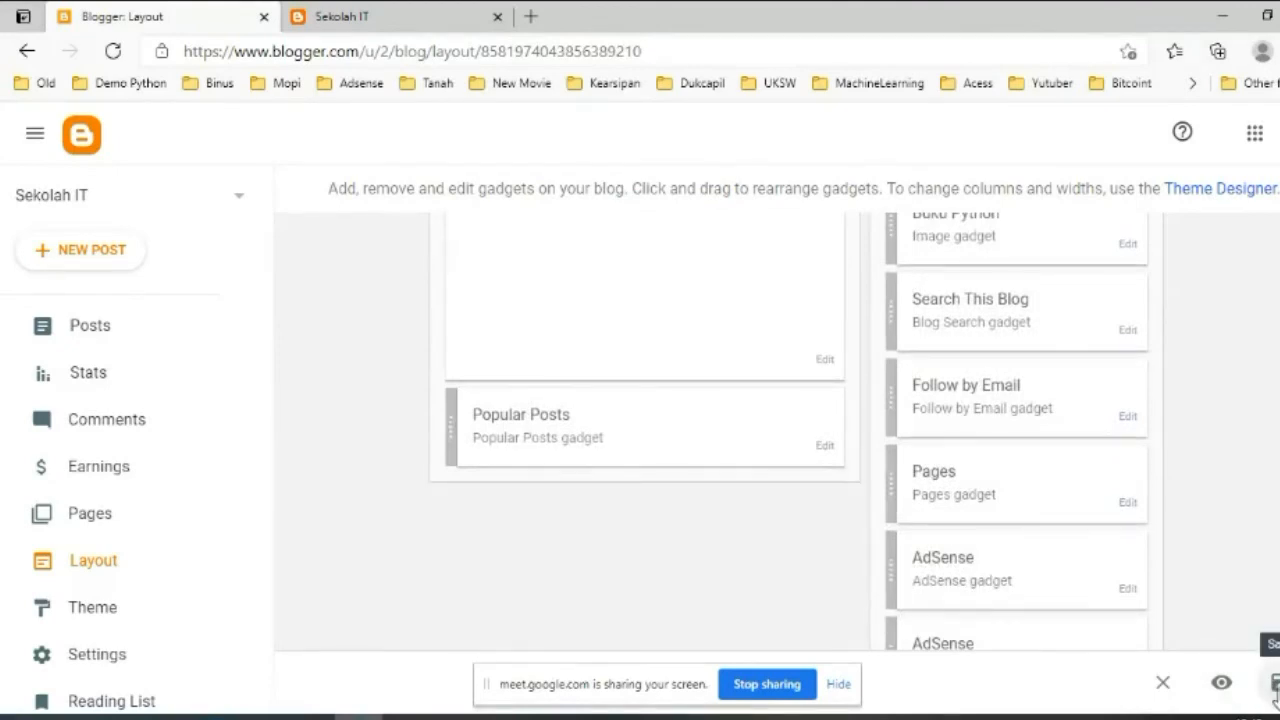
pyautogui.click(1274, 682)
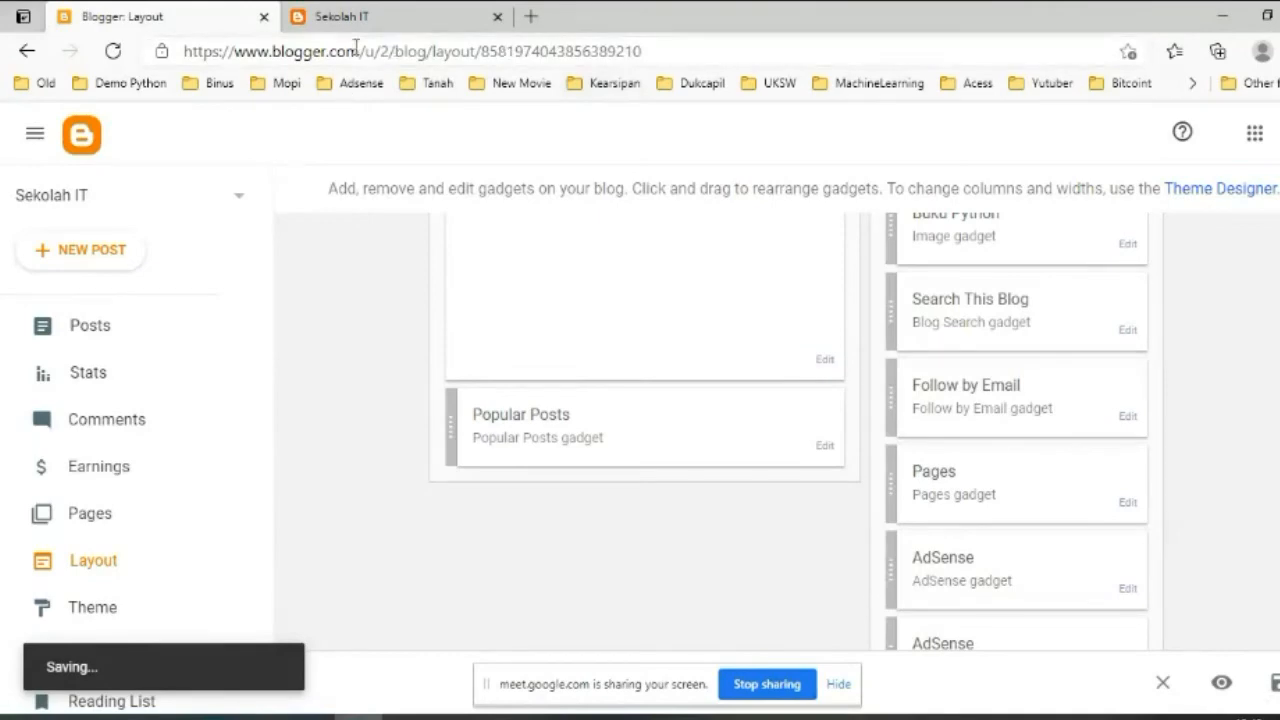
pyautogui.click(381, 14)
pyautogui.click(113, 51)
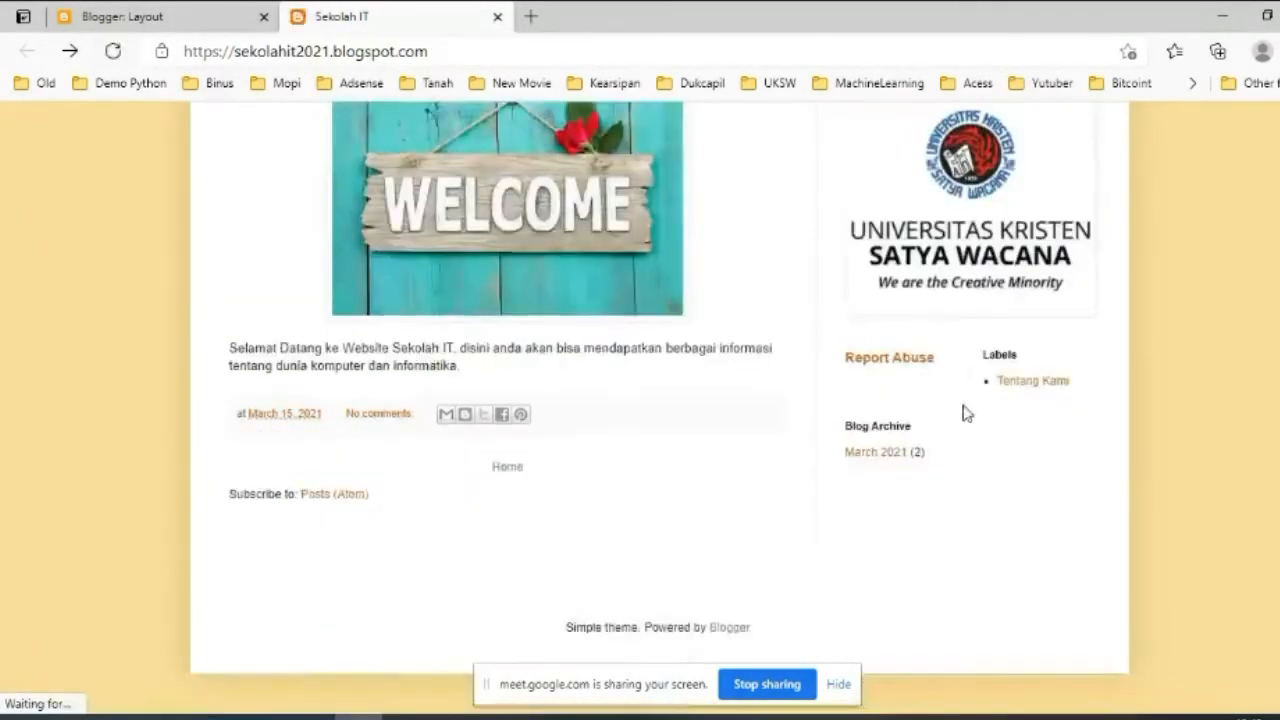
# Examine the live blog's sidebar from the Python book image through Link to UKSW, Labels and Blog Archive.
pyautogui.scroll(2, 965, 415)
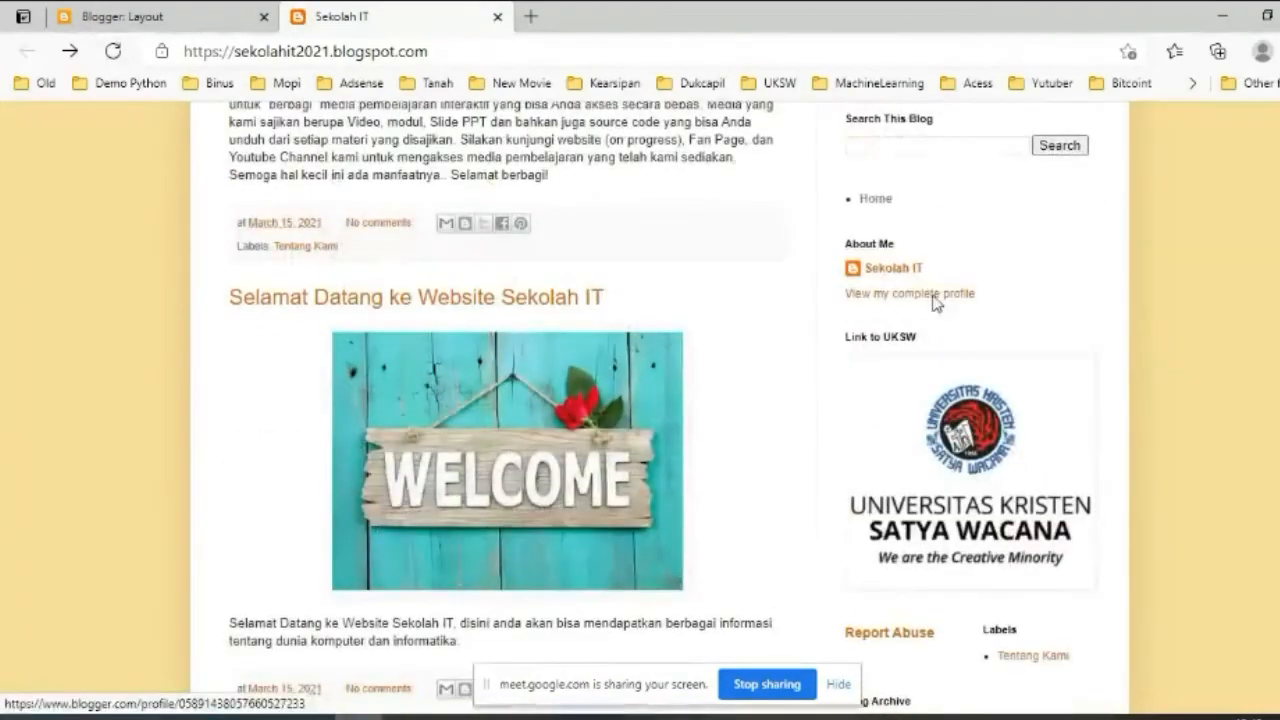
pyautogui.scroll(-2, 955, 485)
pyautogui.scroll(5, 957, 480)
pyautogui.scroll(3, 957, 470)
pyautogui.scroll(-7, 957, 465)
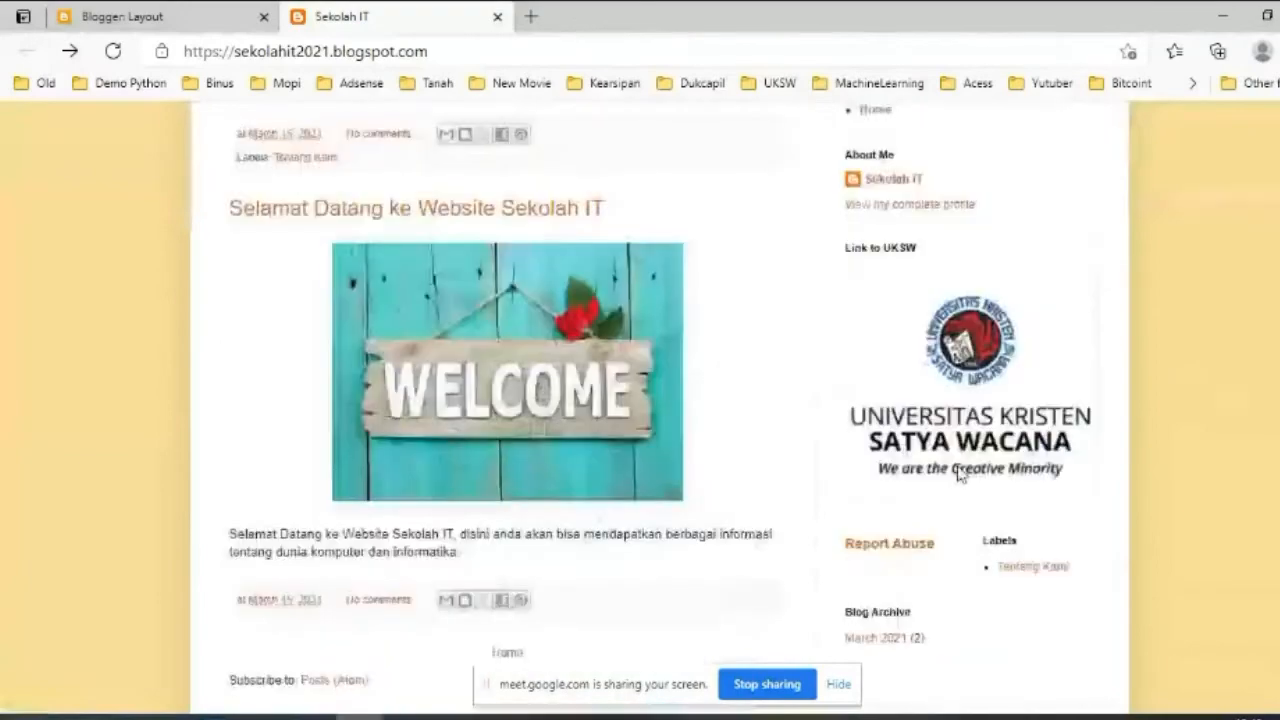
pyautogui.scroll(4, 957, 470)
pyautogui.scroll(-4, 958, 473)
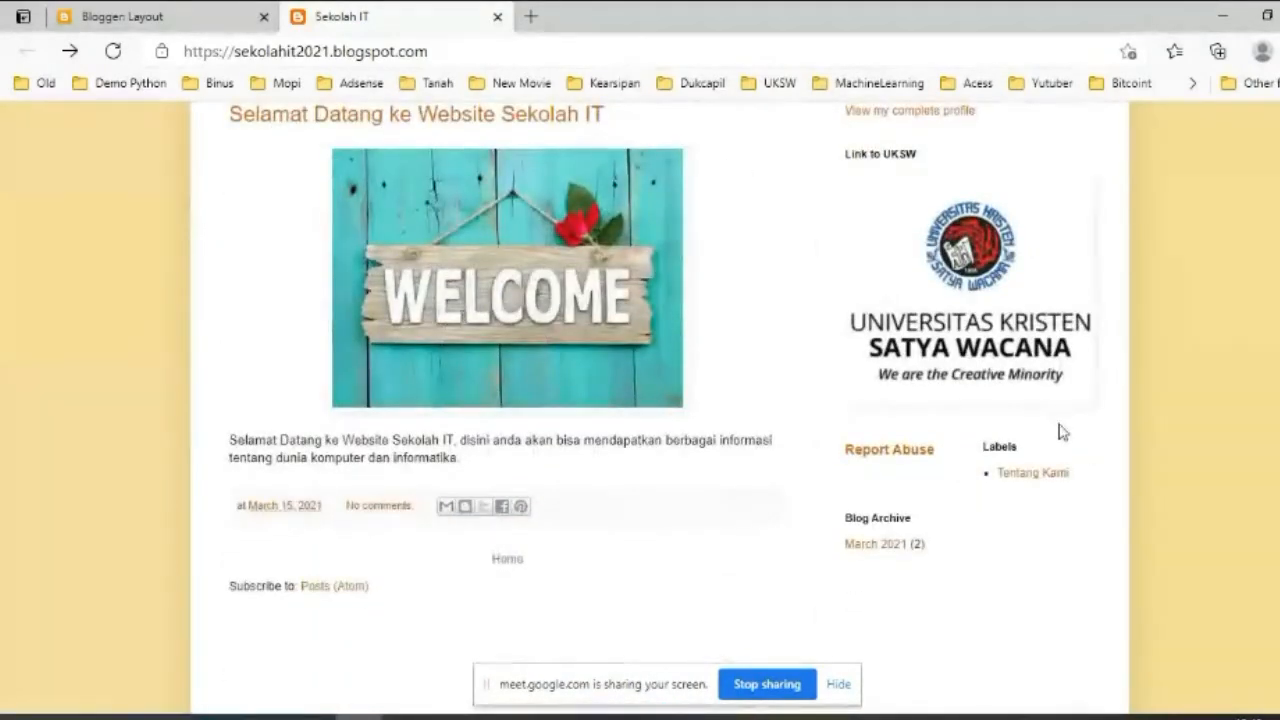
pyautogui.scroll(9, 990, 395)
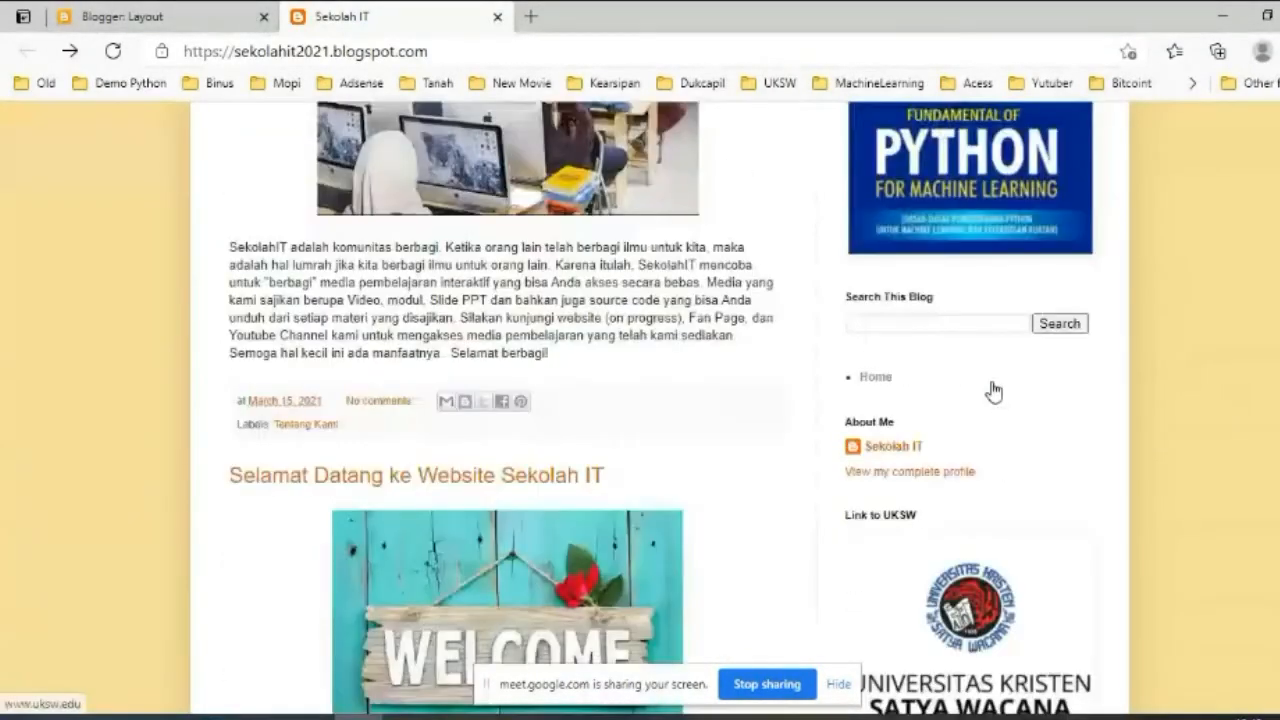
pyautogui.scroll(-9, 988, 398)
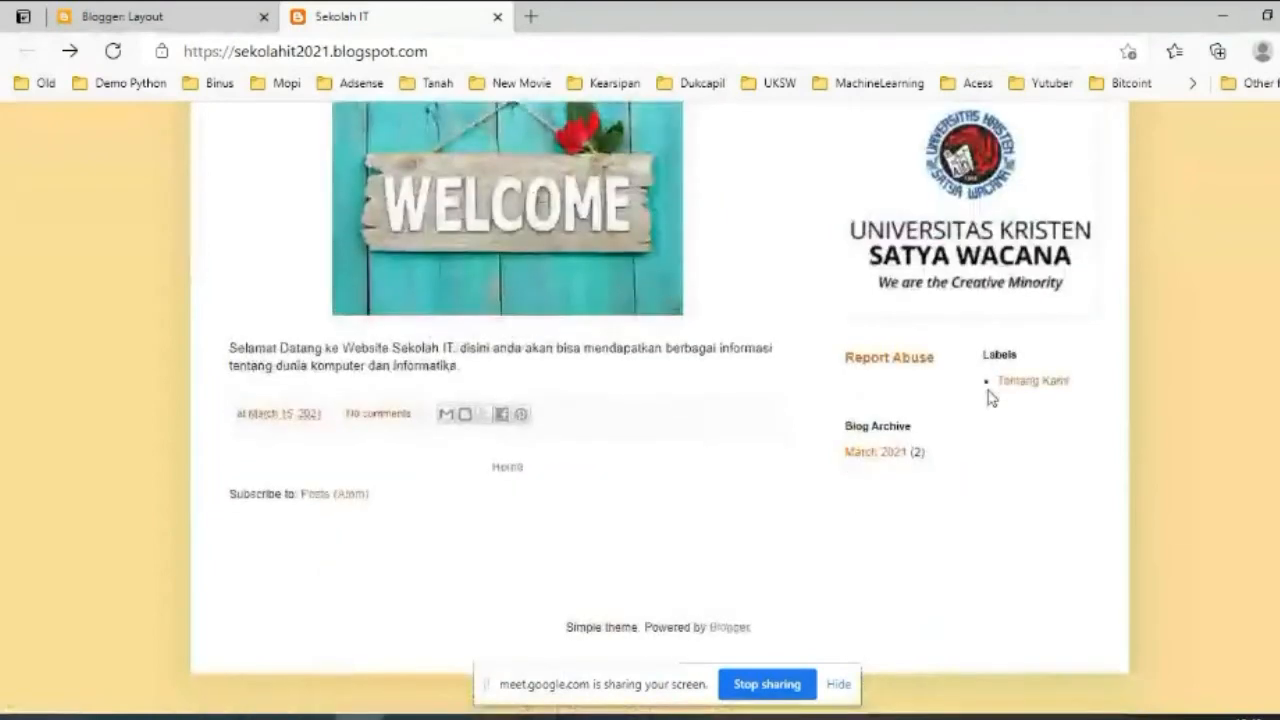
# Return to the Blogger layout and examine the sections from the right sidebar gadgets through footer-1, footer-2-1, footer-2-2 and Footer.
pyautogui.click(137, 12)
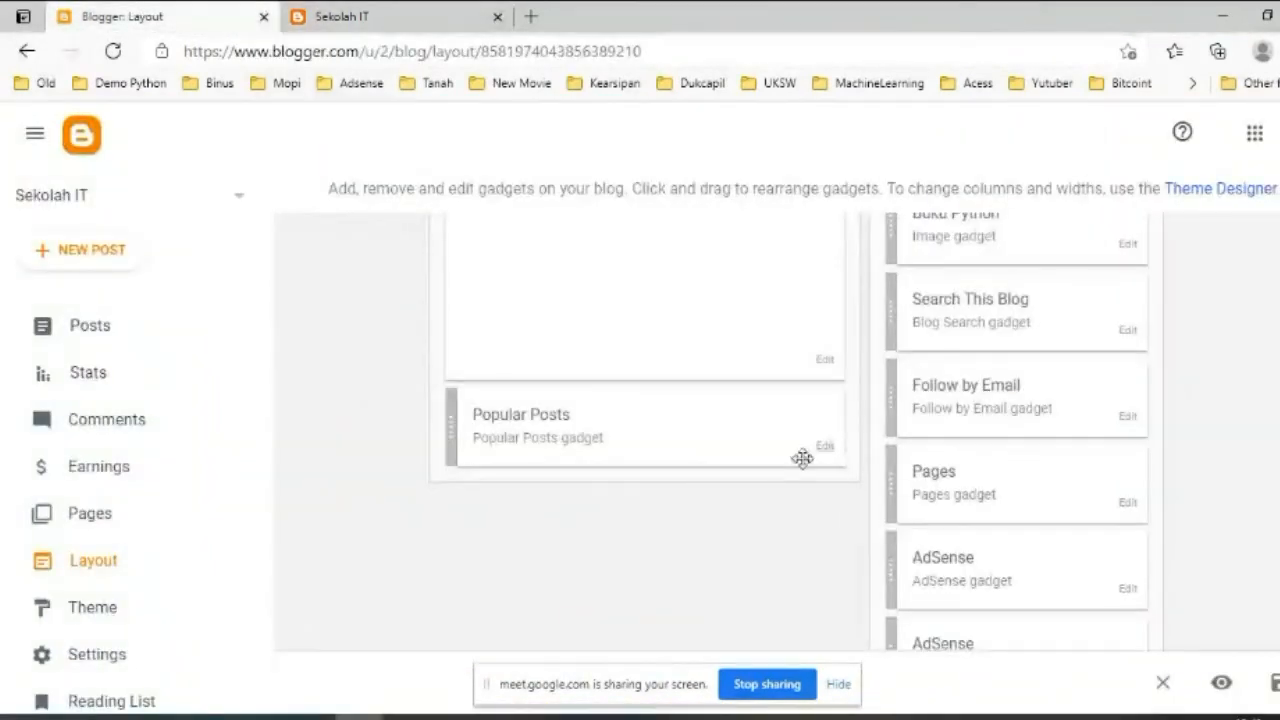
pyautogui.scroll(2, 700, 452)
pyautogui.scroll(-2, 645, 455)
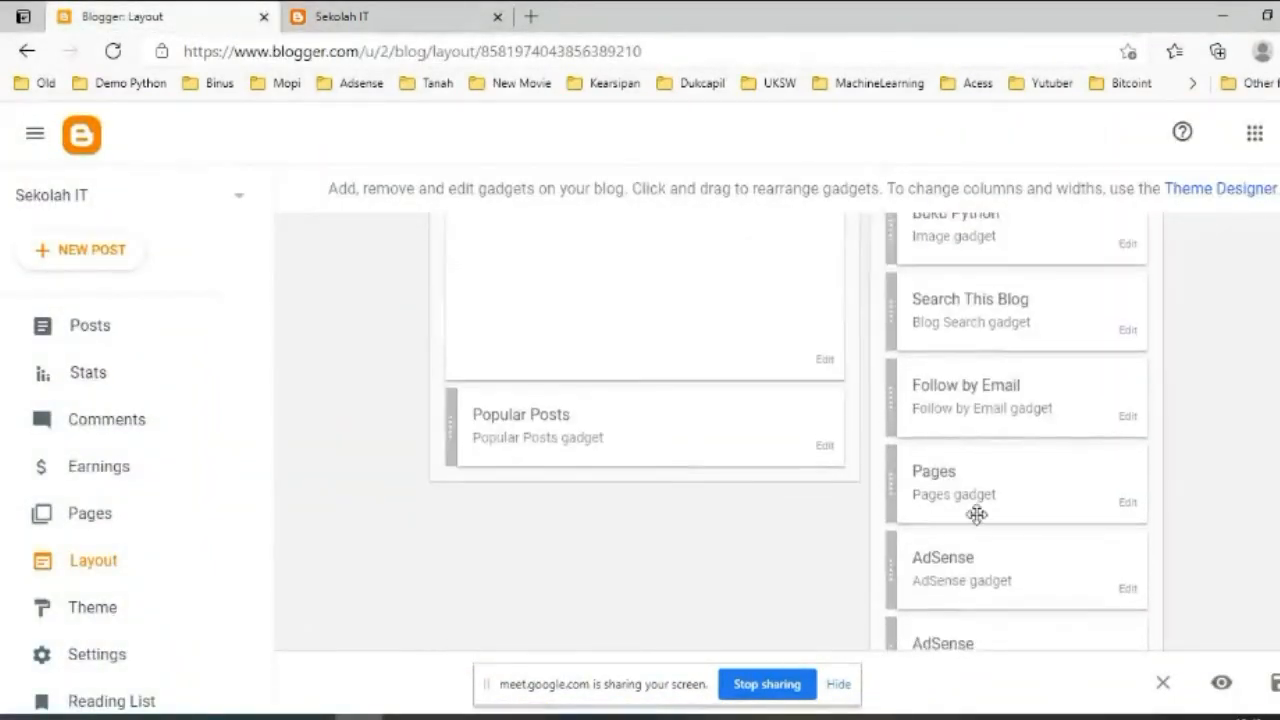
pyautogui.scroll(-2, 930, 512)
pyautogui.scroll(-4, 1026, 554)
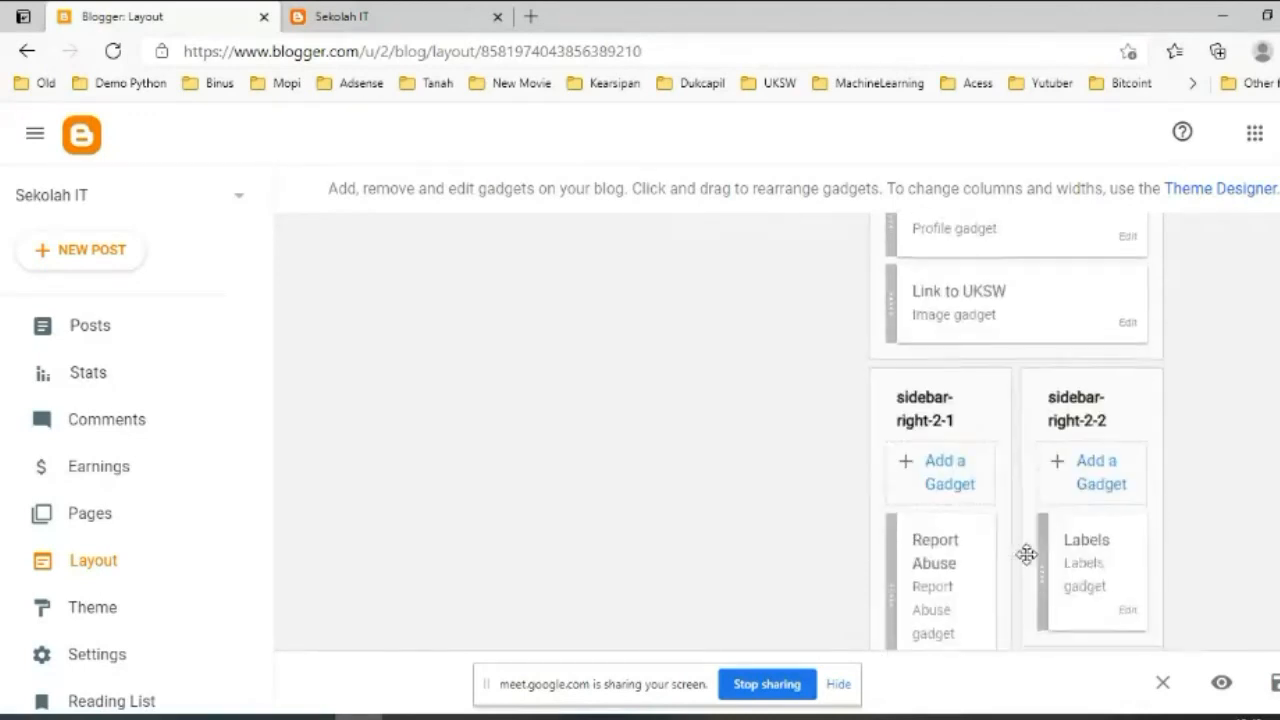
pyautogui.scroll(-4, 1026, 554)
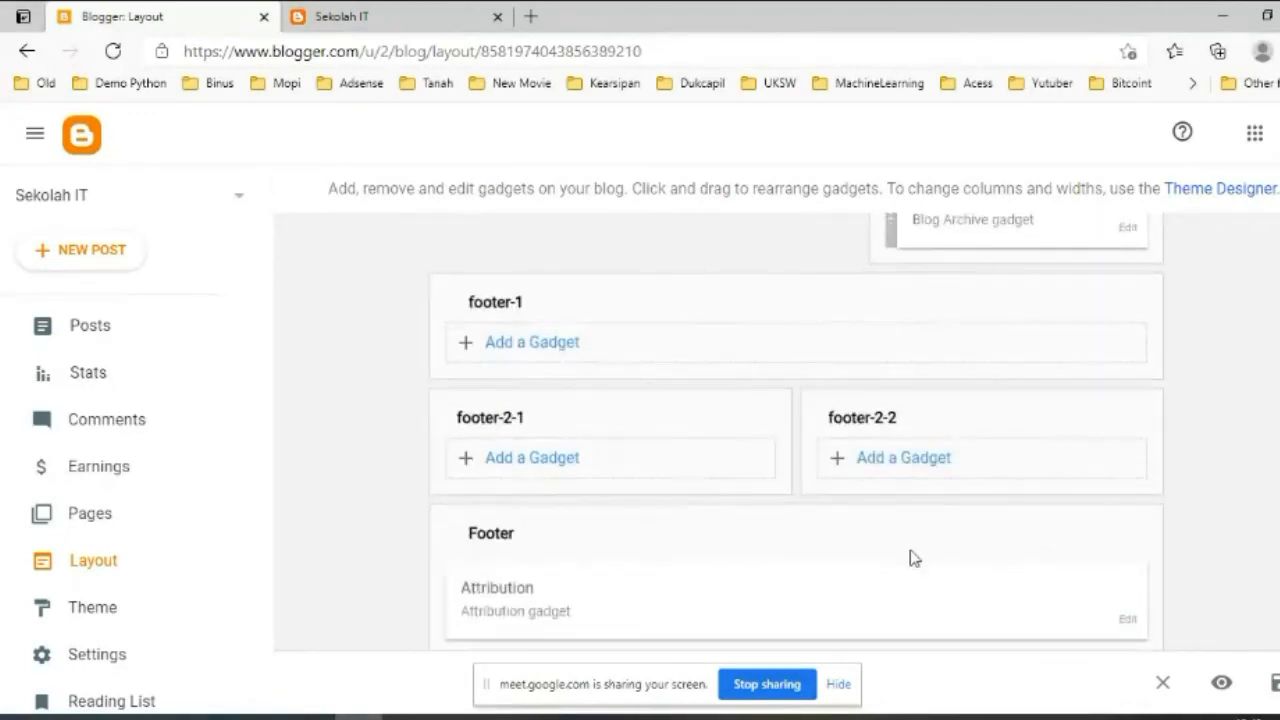
pyautogui.scroll(-1, 1082, 569)
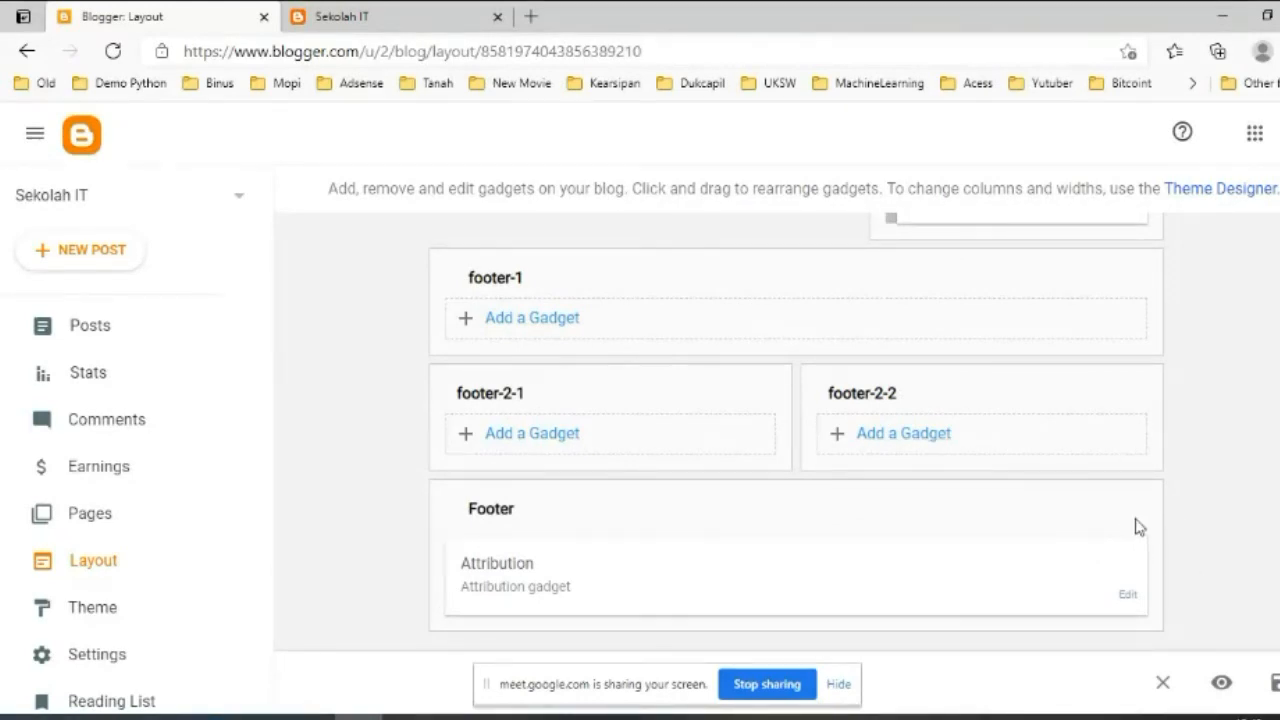
pyautogui.scroll(2, 1135, 533)
pyautogui.scroll(-2, 1137, 531)
pyautogui.scroll(5, 1137, 531)
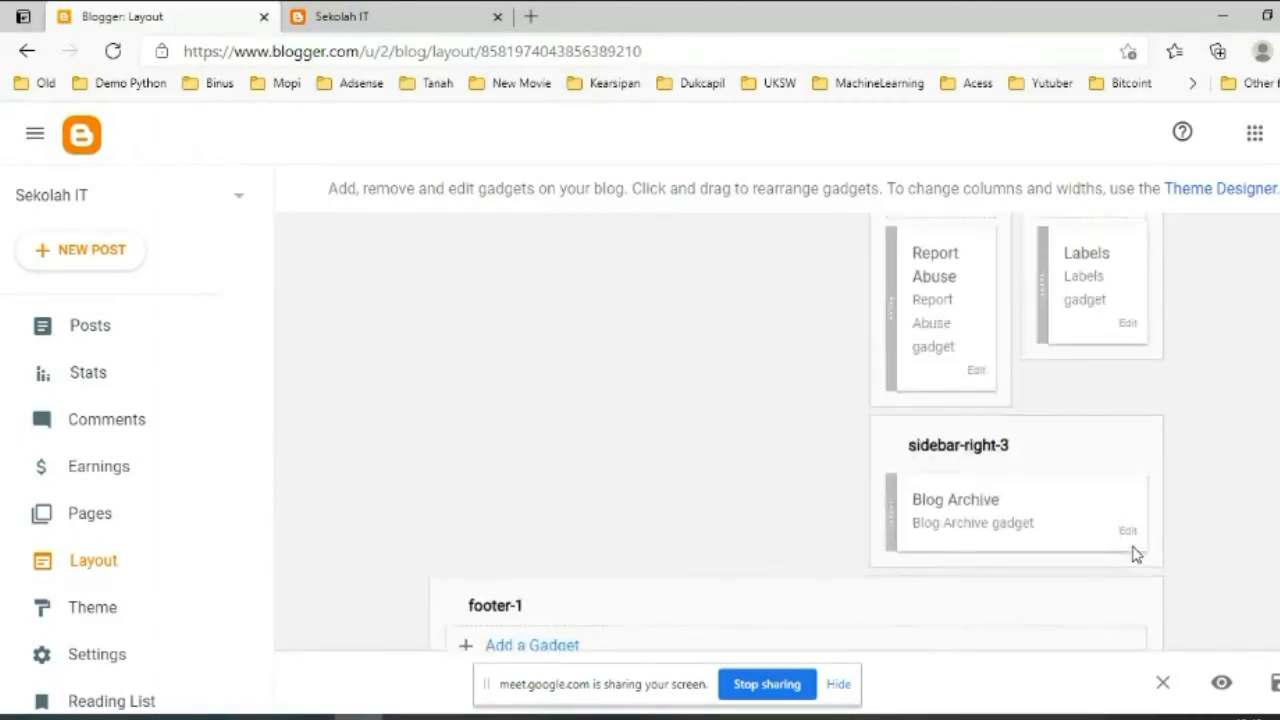
pyautogui.scroll(1, 1131, 545)
pyautogui.scroll(-3, 1135, 551)
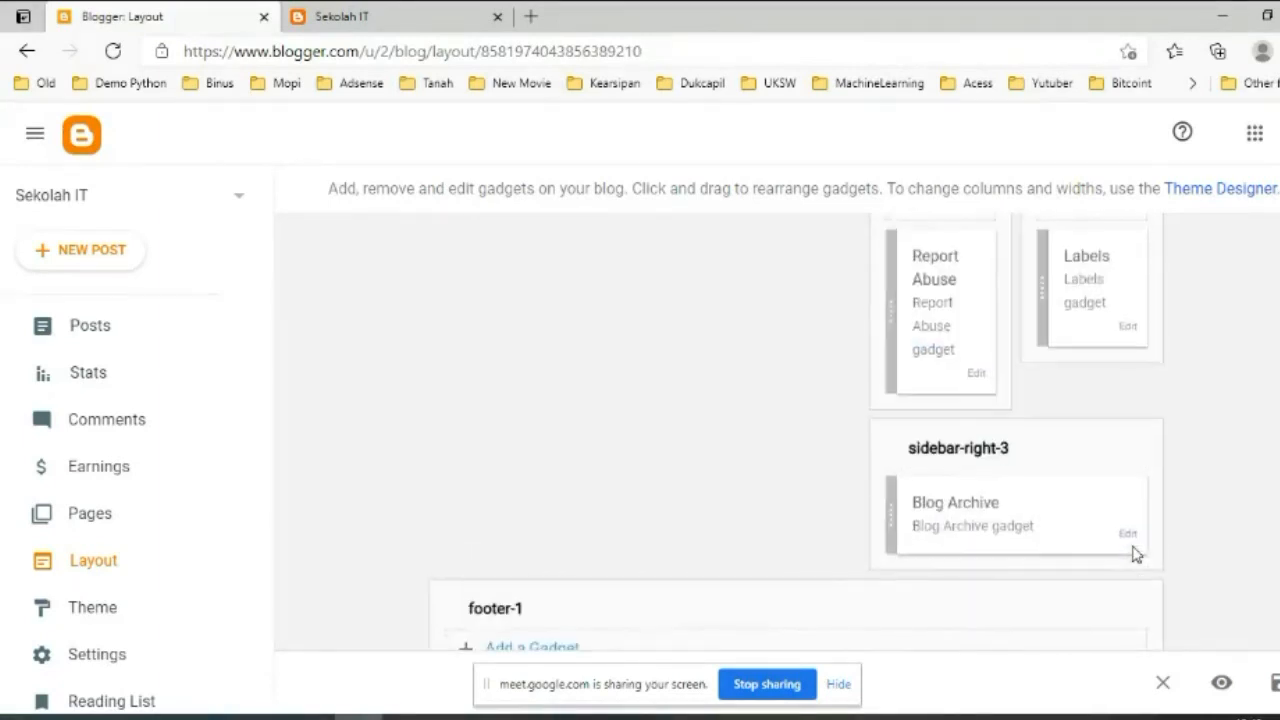
pyautogui.scroll(-2, 1134, 545)
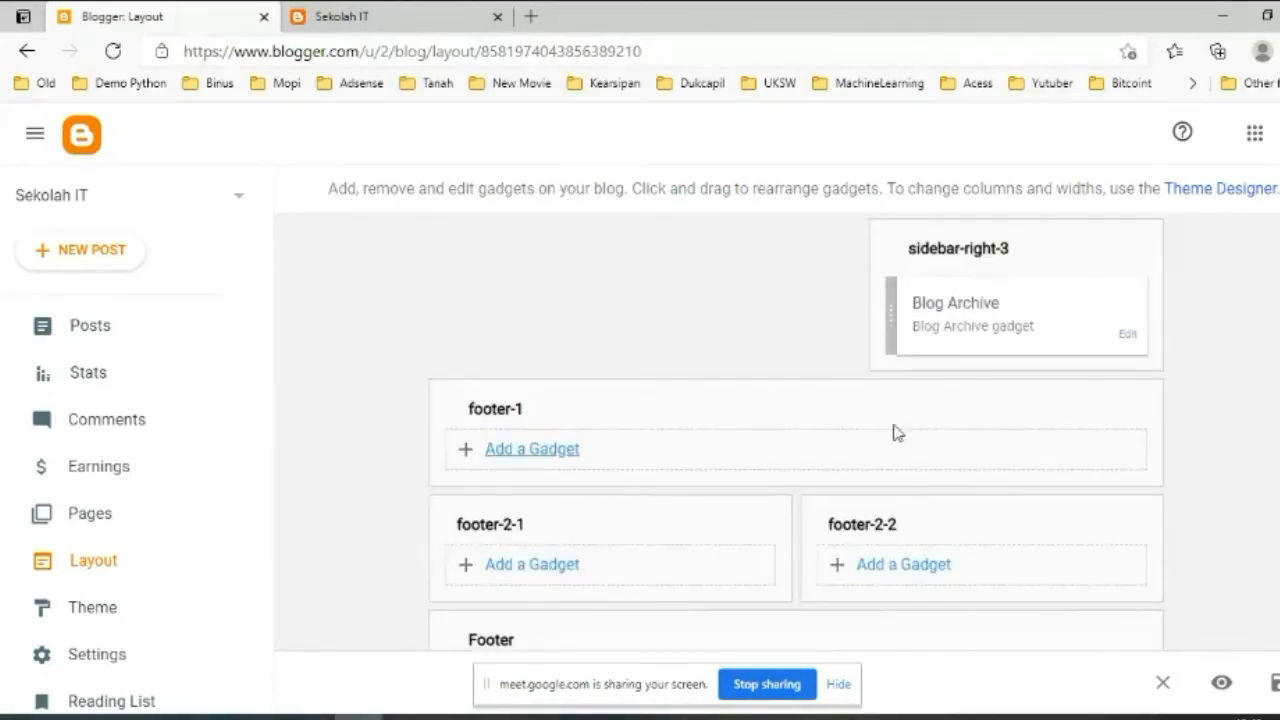
# Add a Blog's stats gadget to the footer-1 section and save it with the default Total Pageviews settings.
pyautogui.click(537, 452)
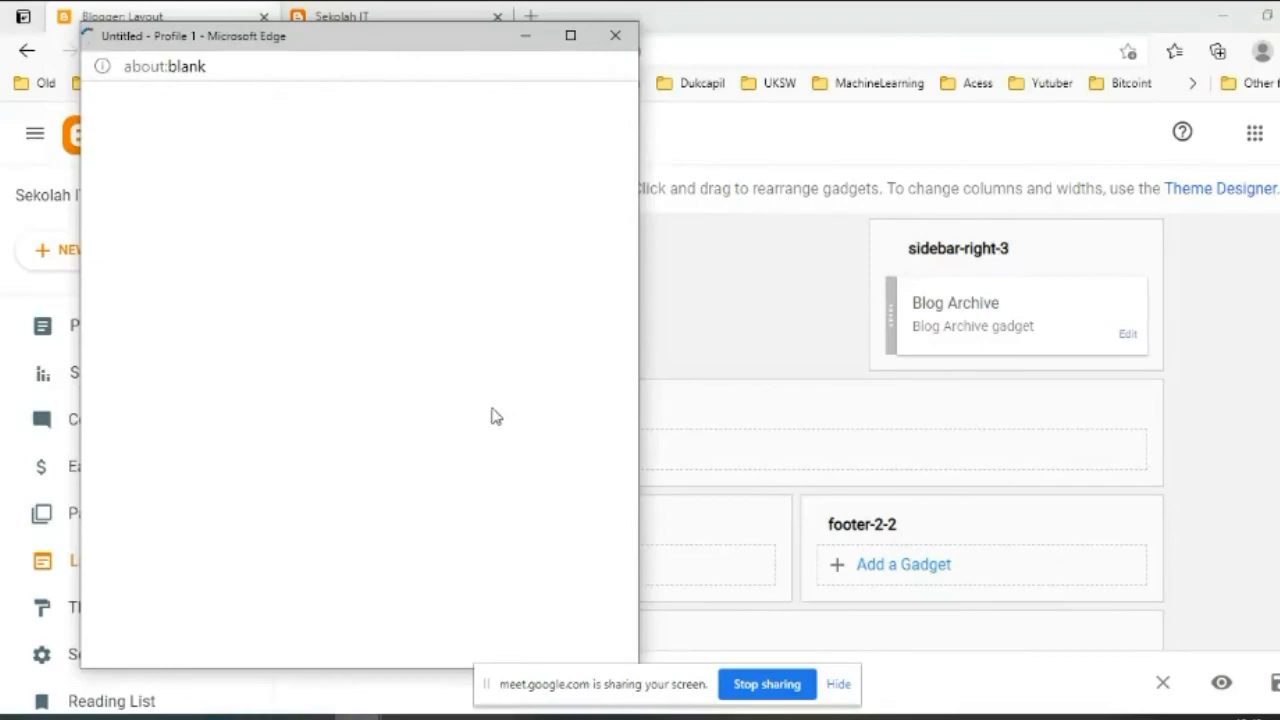
pyautogui.scroll(-6, 321, 354)
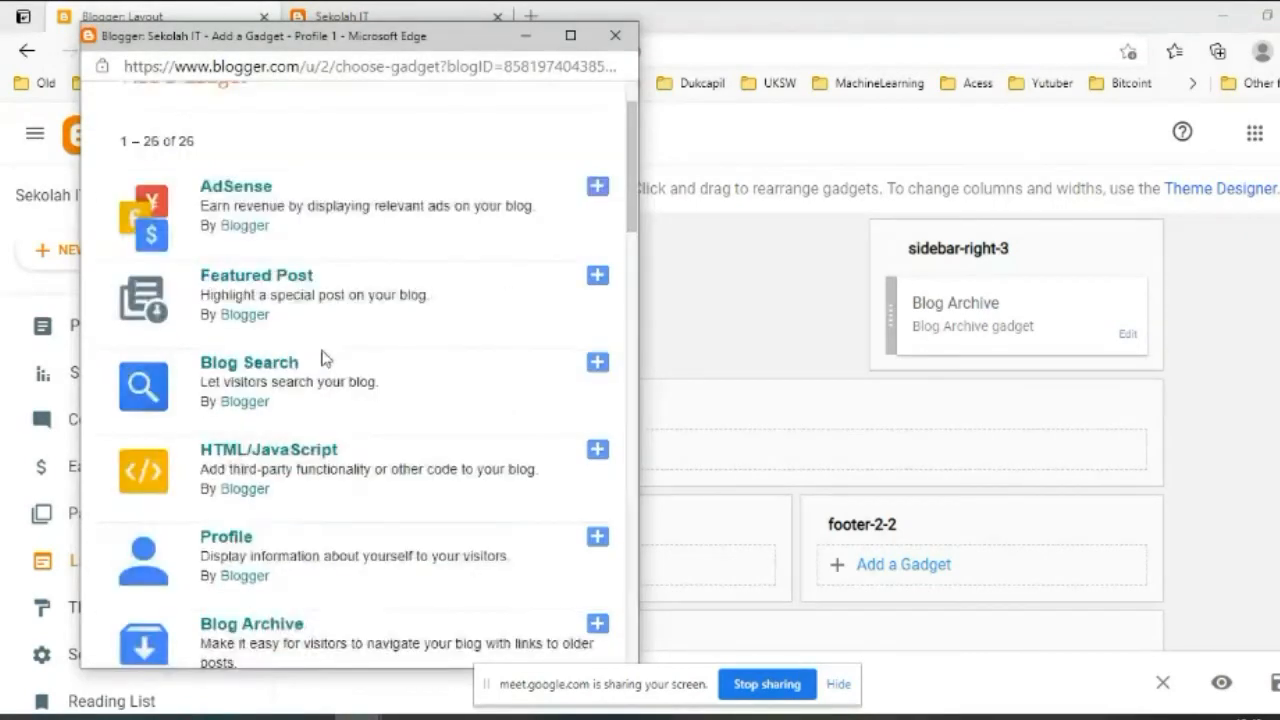
pyautogui.scroll(-4, 324, 363)
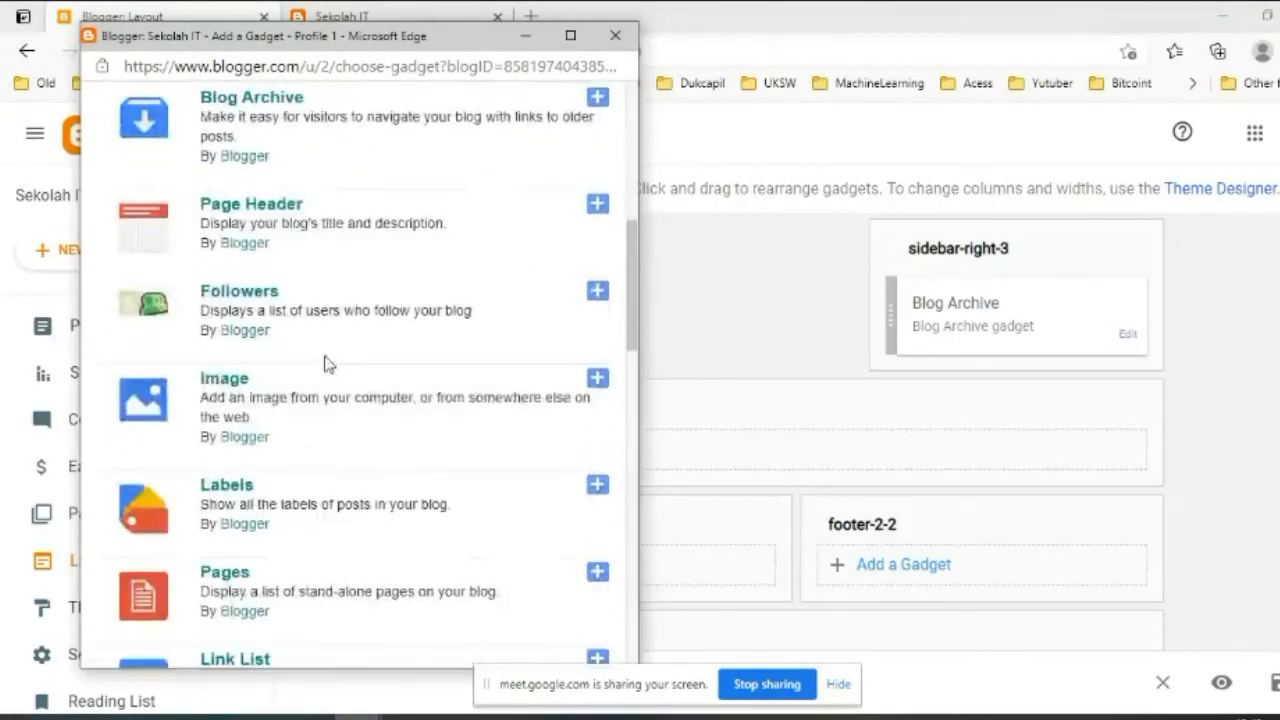
pyautogui.scroll(-2, 331, 367)
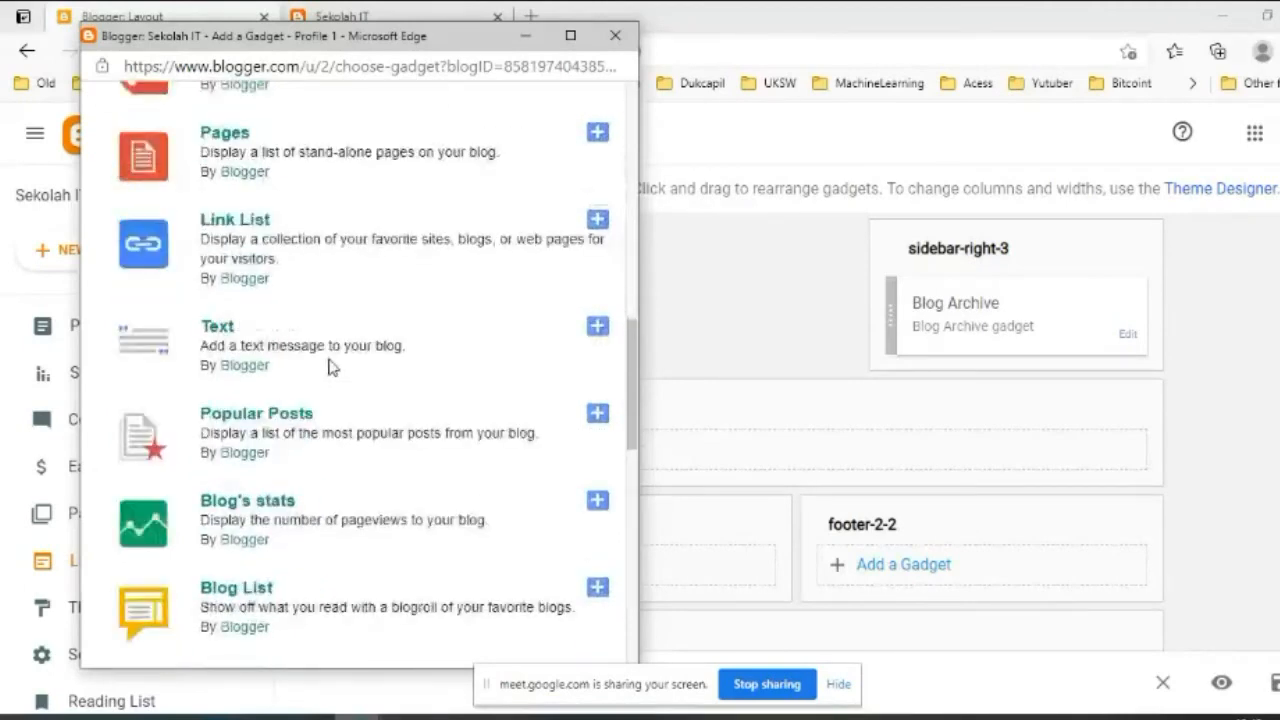
pyautogui.scroll(-2, 332, 367)
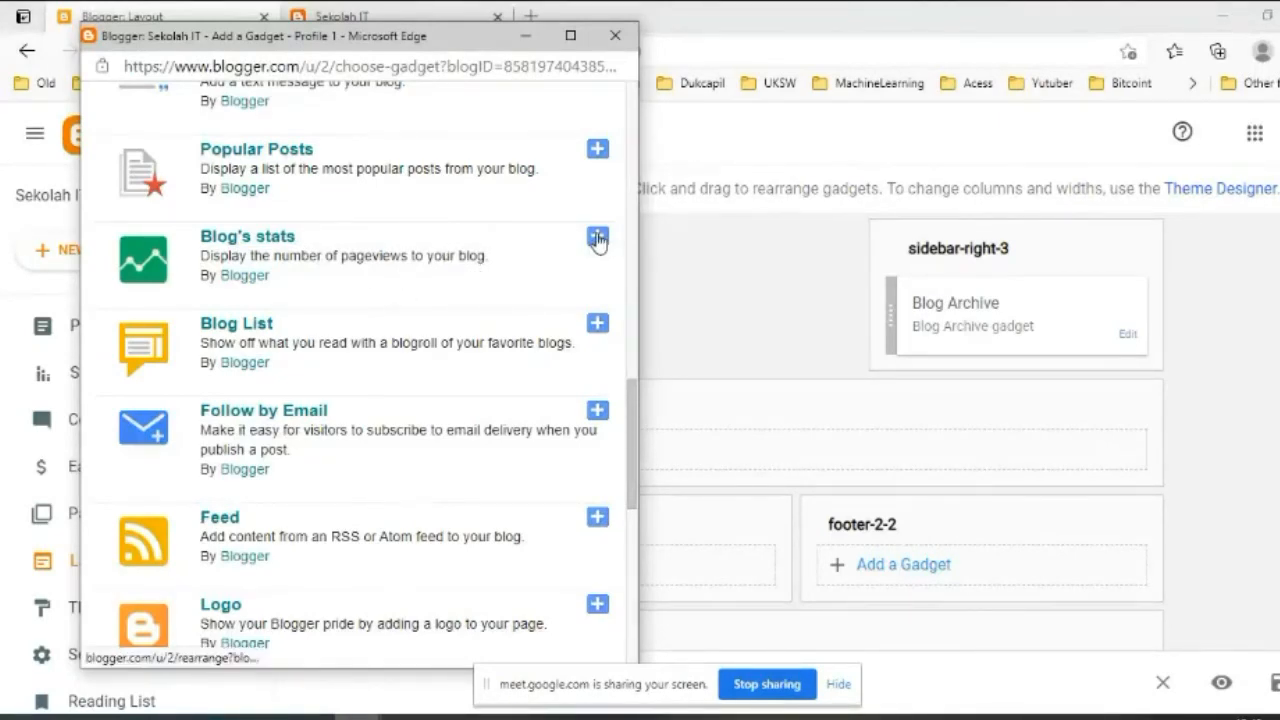
pyautogui.click(597, 238)
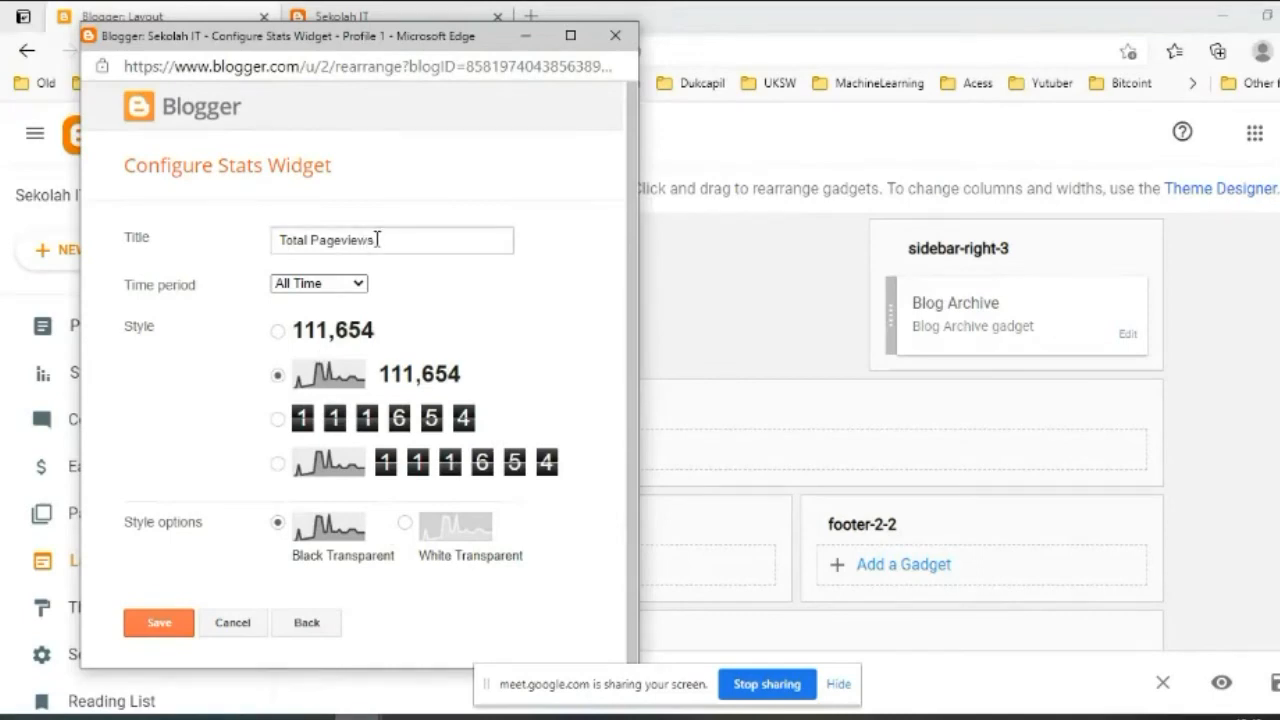
pyautogui.click(162, 624)
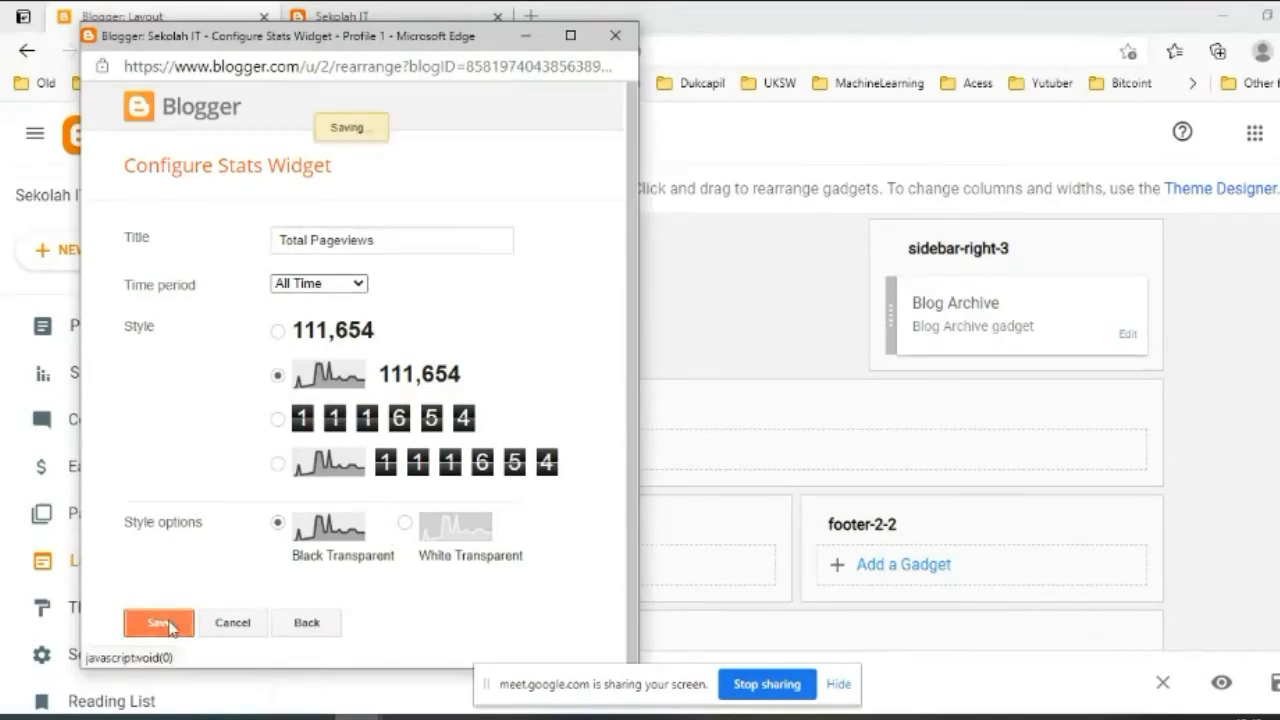
# Reload the live blog and check the Total Pageviews counter in its footer.
pyautogui.scroll(-2, 782, 461)
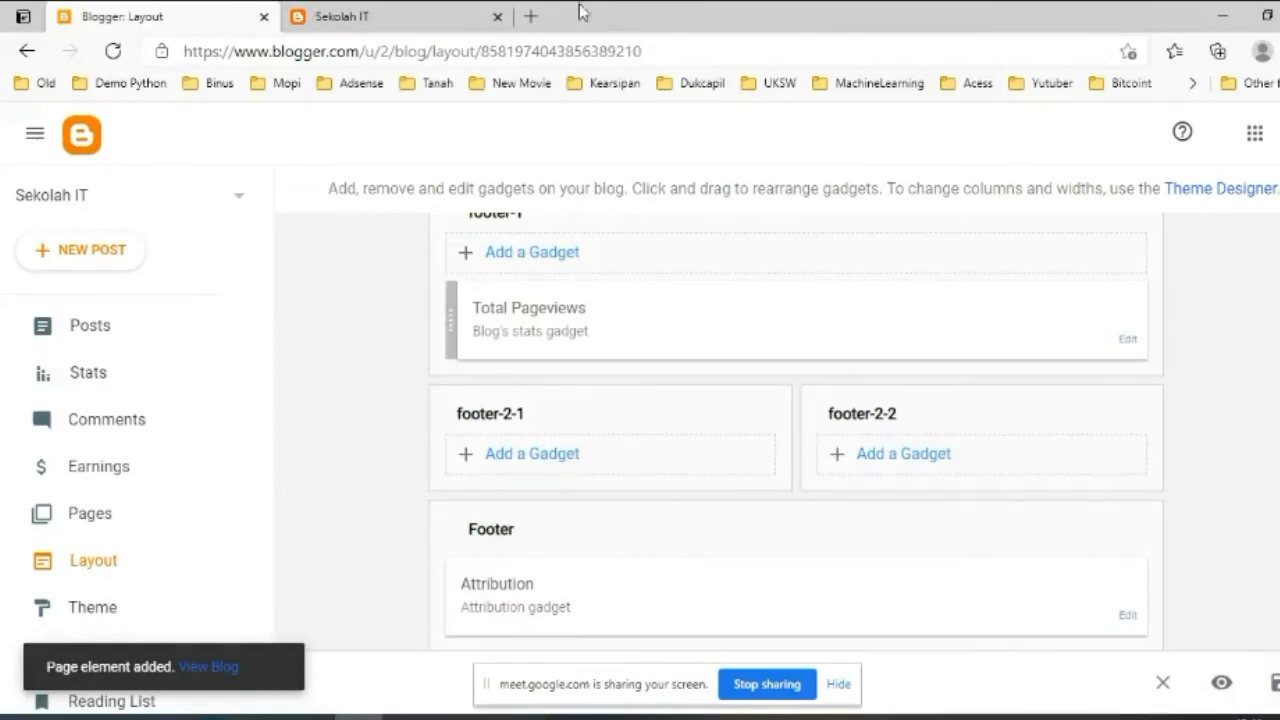
pyautogui.click(415, 17)
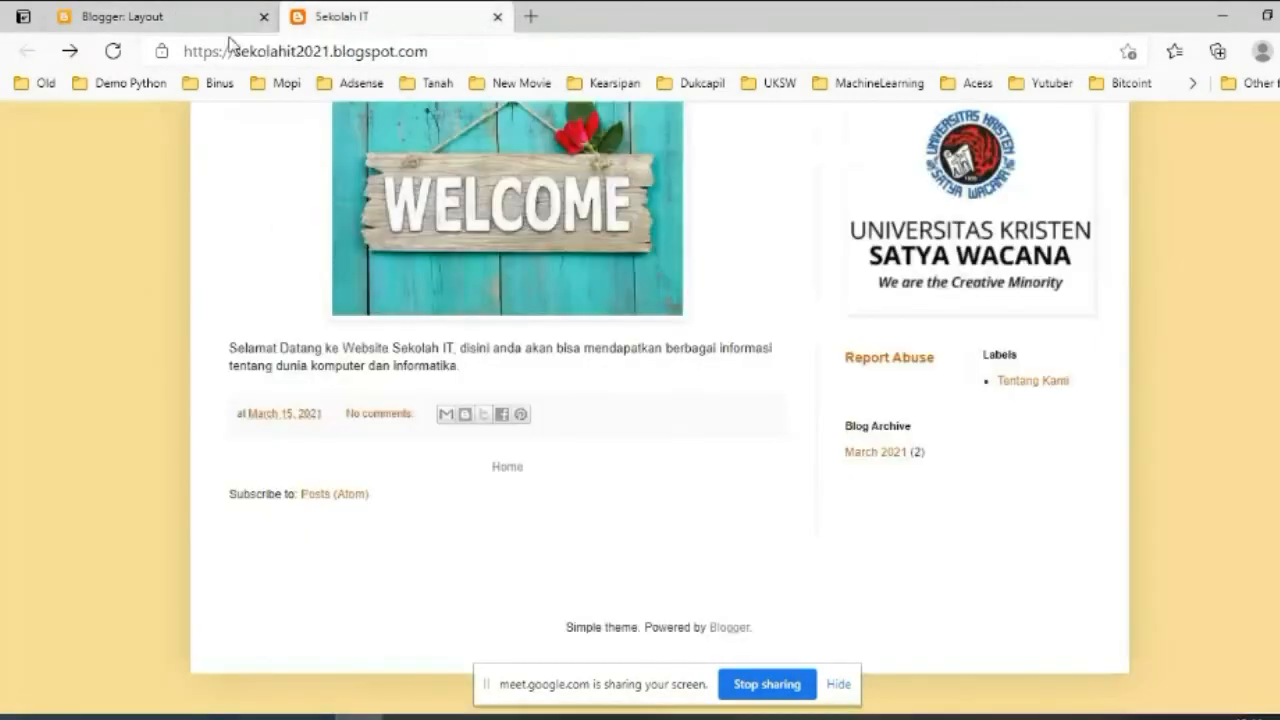
pyautogui.click(112, 50)
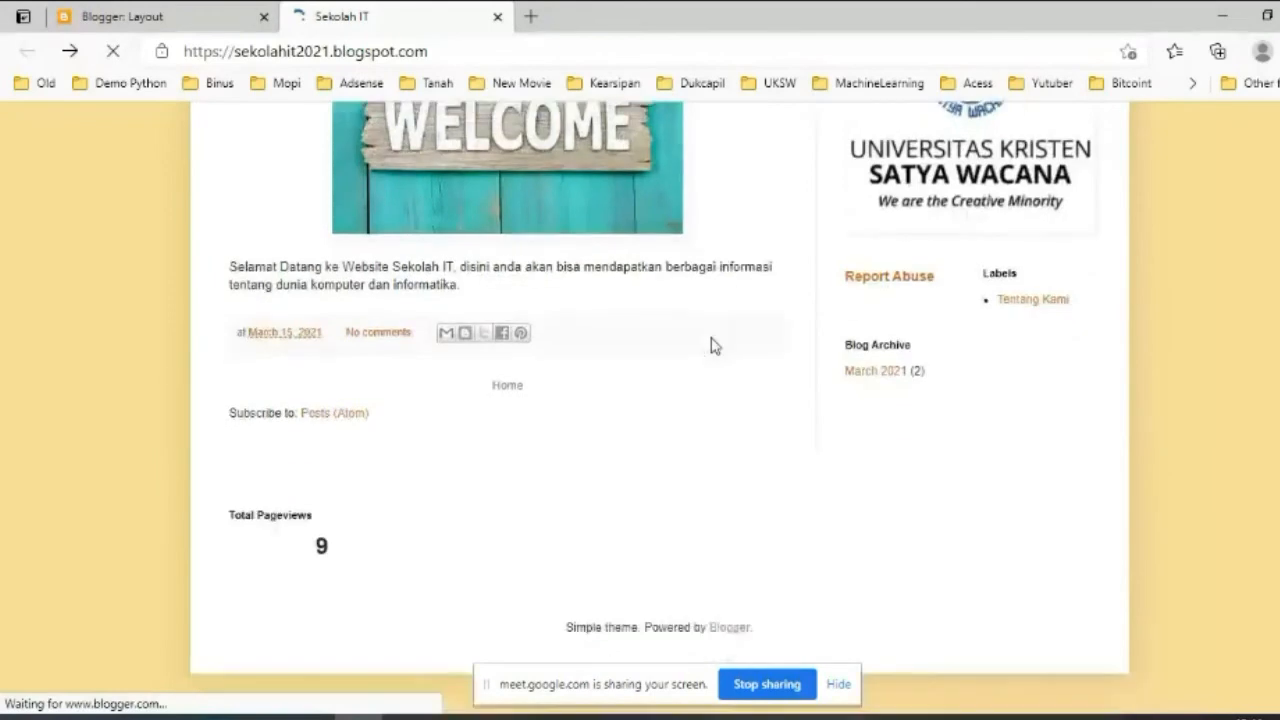
pyautogui.scroll(-1, 326, 628)
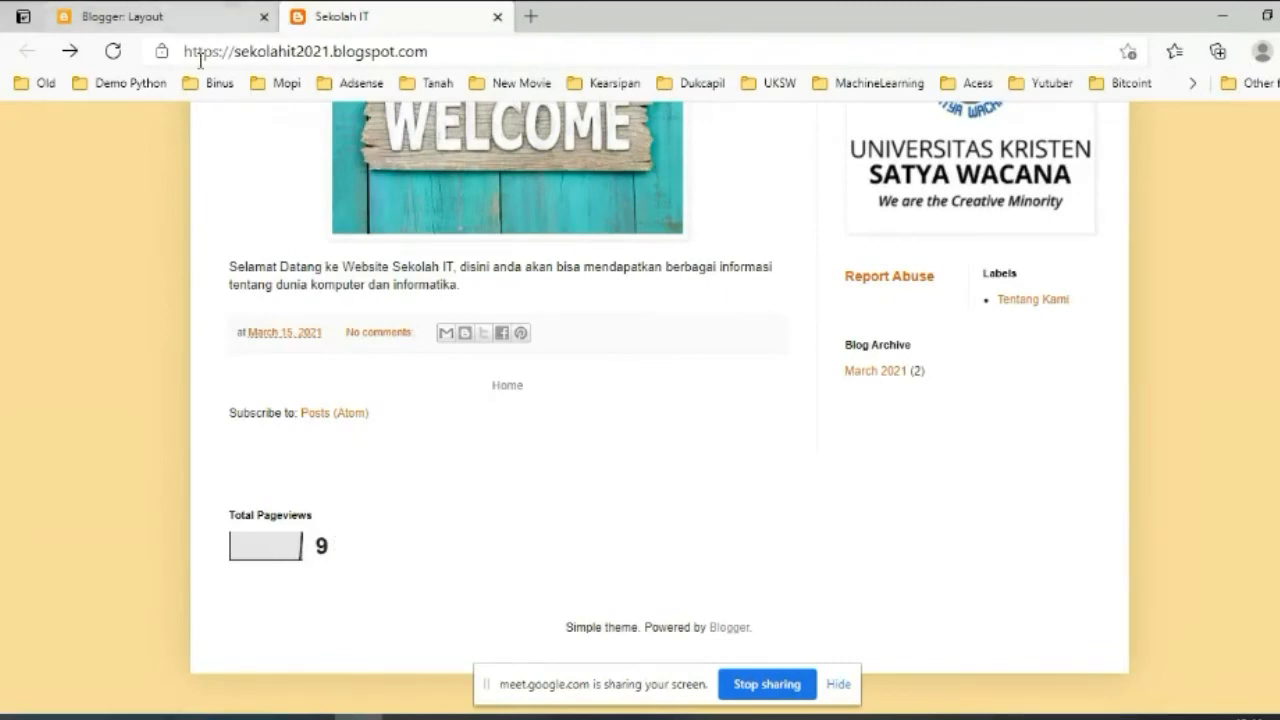
# Review the whole live blog from the header banner through the posts and sidebar gadgets to the footer.
pyautogui.scroll(6, 480, 451)
pyautogui.scroll(6, 485, 450)
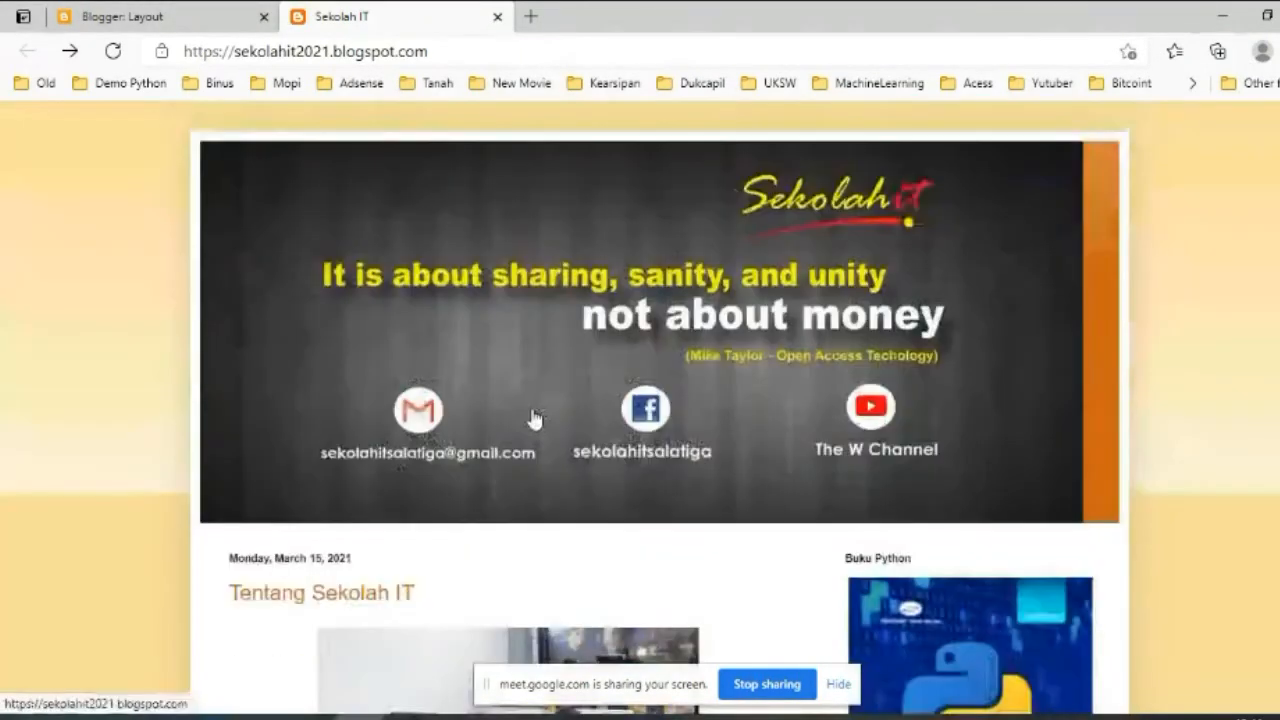
pyautogui.scroll(-4, 531, 420)
pyautogui.scroll(-8, 724, 452)
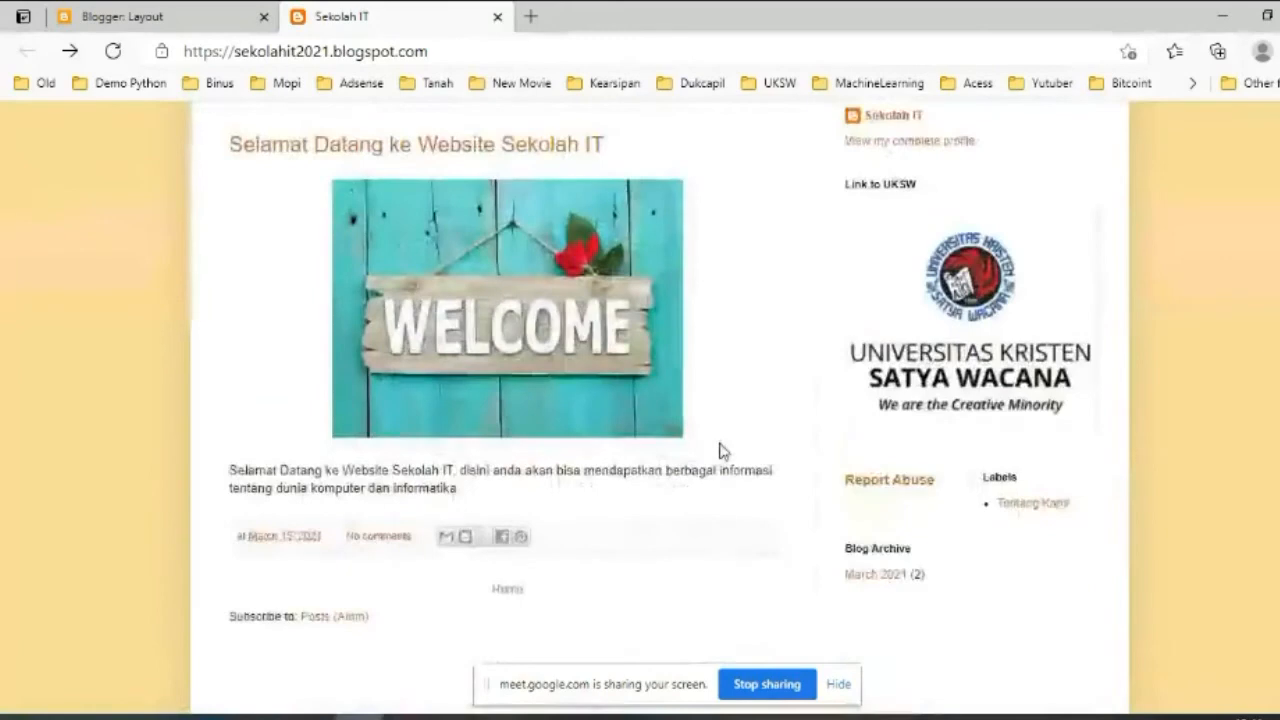
pyautogui.scroll(9, 724, 452)
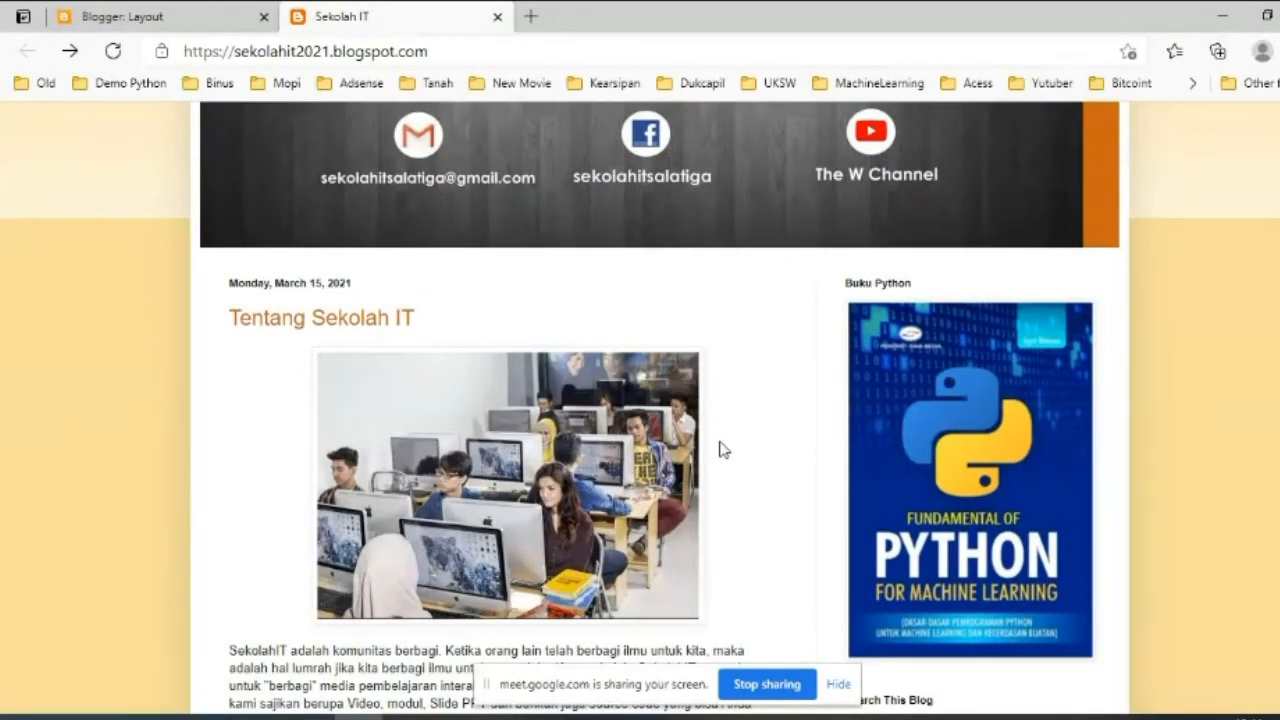
pyautogui.scroll(3, 722, 449)
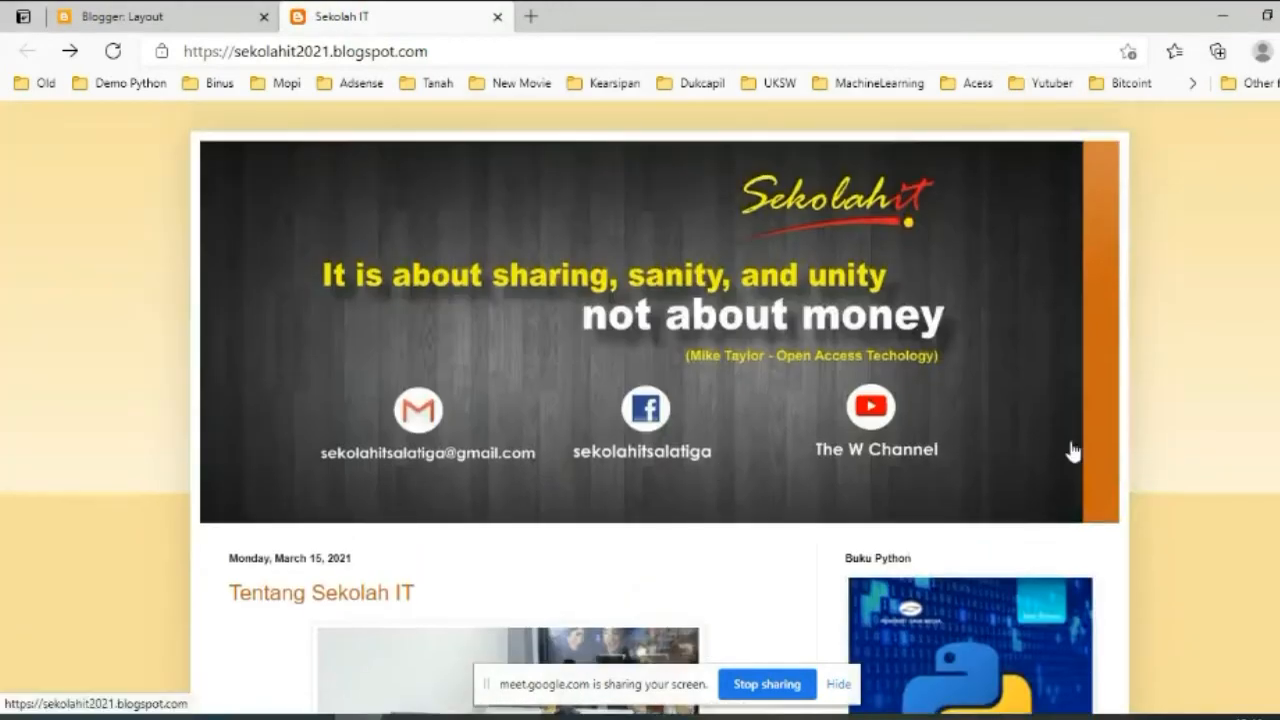
pyautogui.scroll(-4, 643, 451)
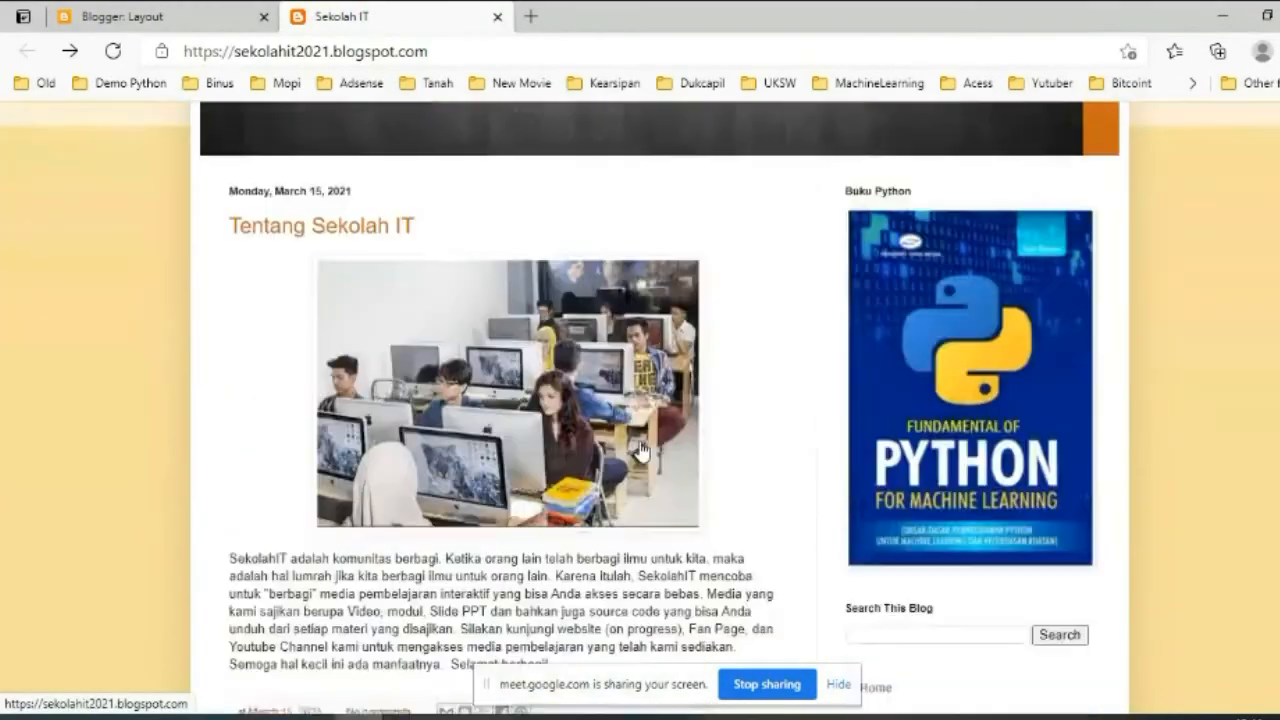
pyautogui.scroll(-8, 641, 451)
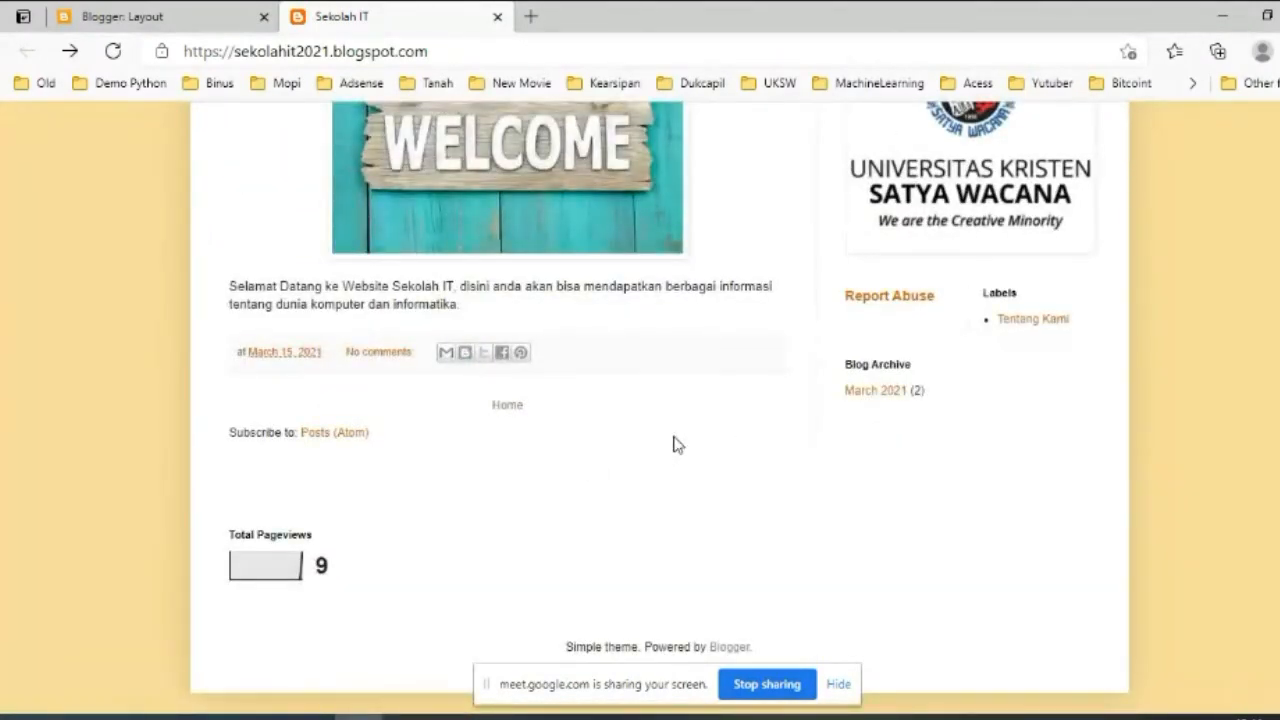
pyautogui.scroll(10, 523, 366)
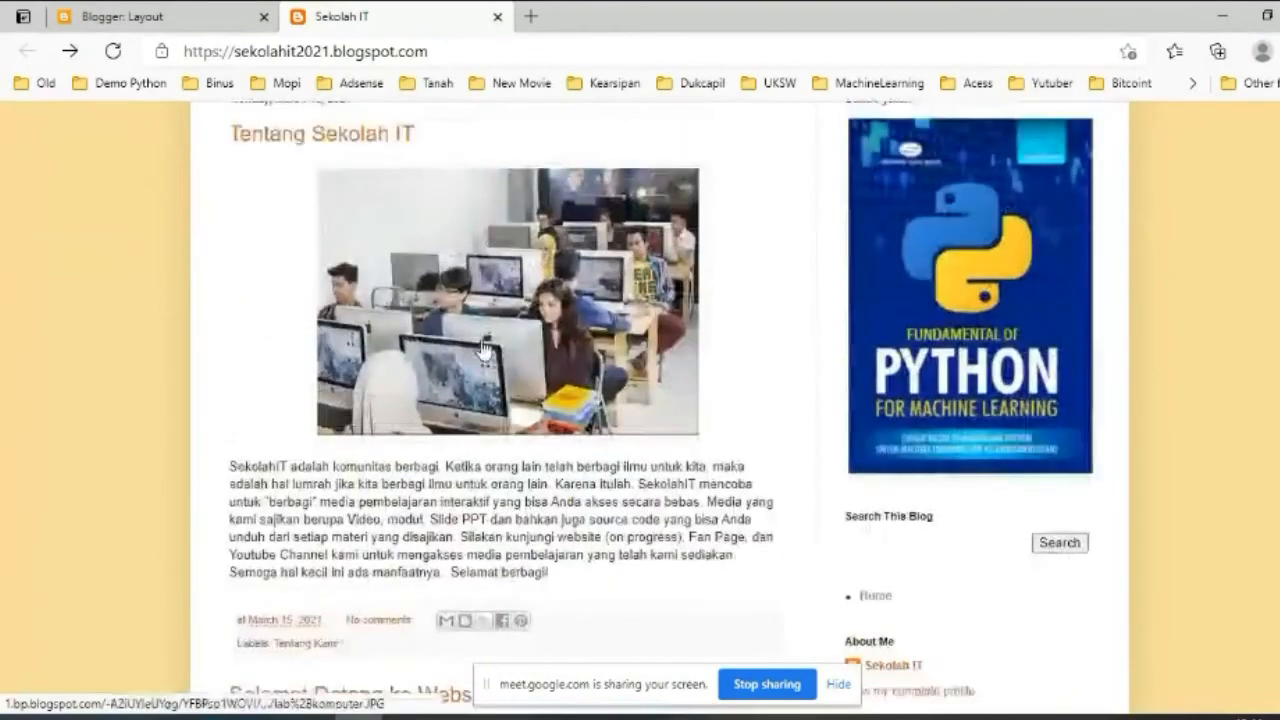
pyautogui.scroll(-4, 488, 349)
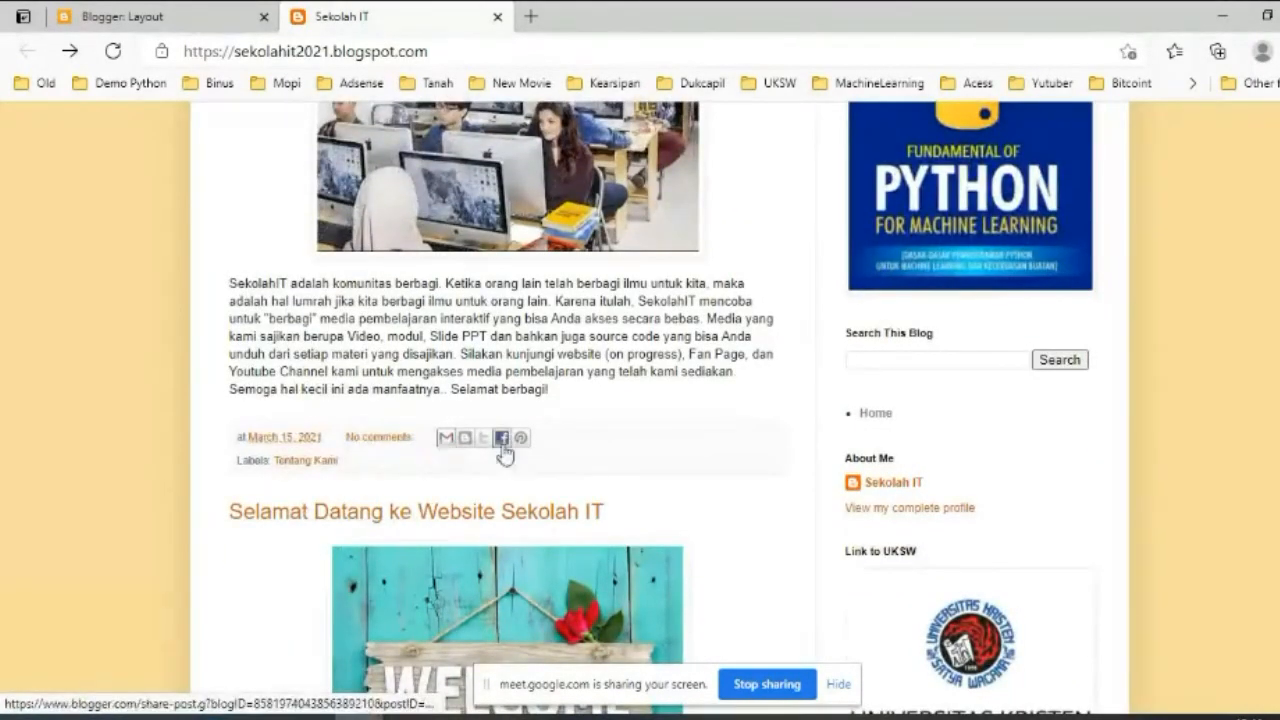
# Try to publish the comment "Terima kasih seklah IT" on the Tentang Sekolah IT post, and close the account verification page.
pyautogui.click(386, 446)
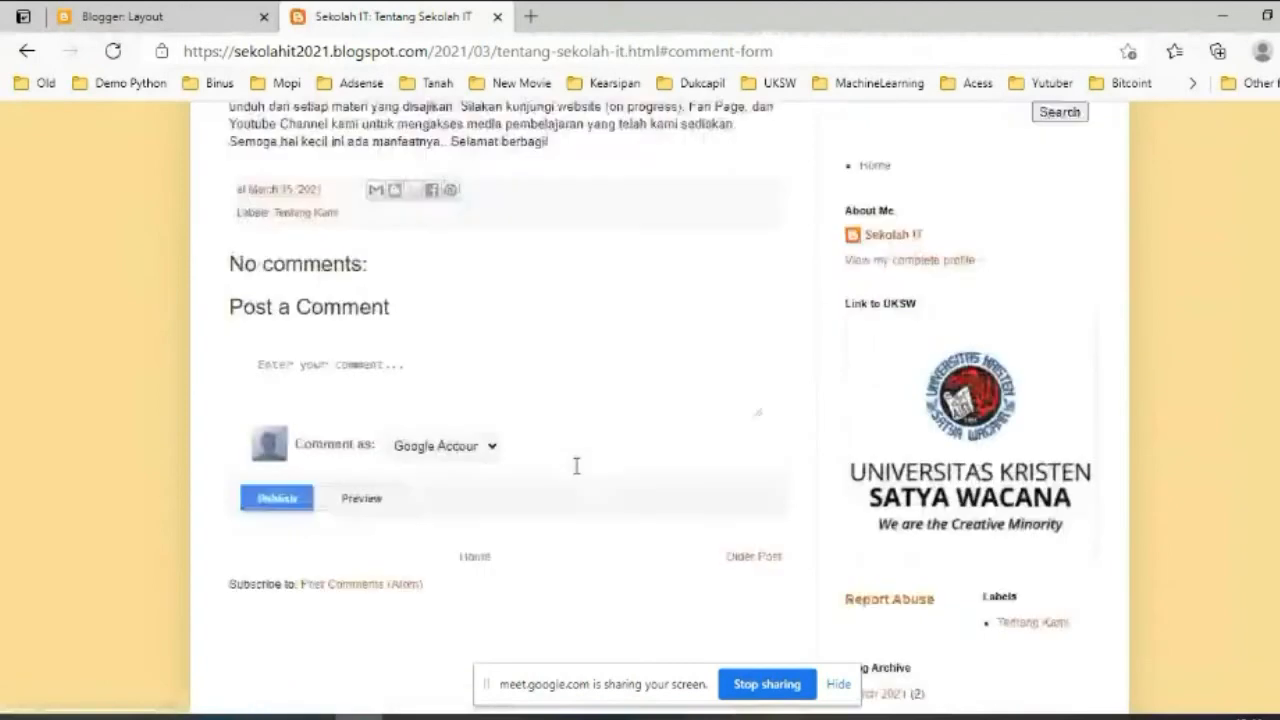
pyautogui.click(320, 368)
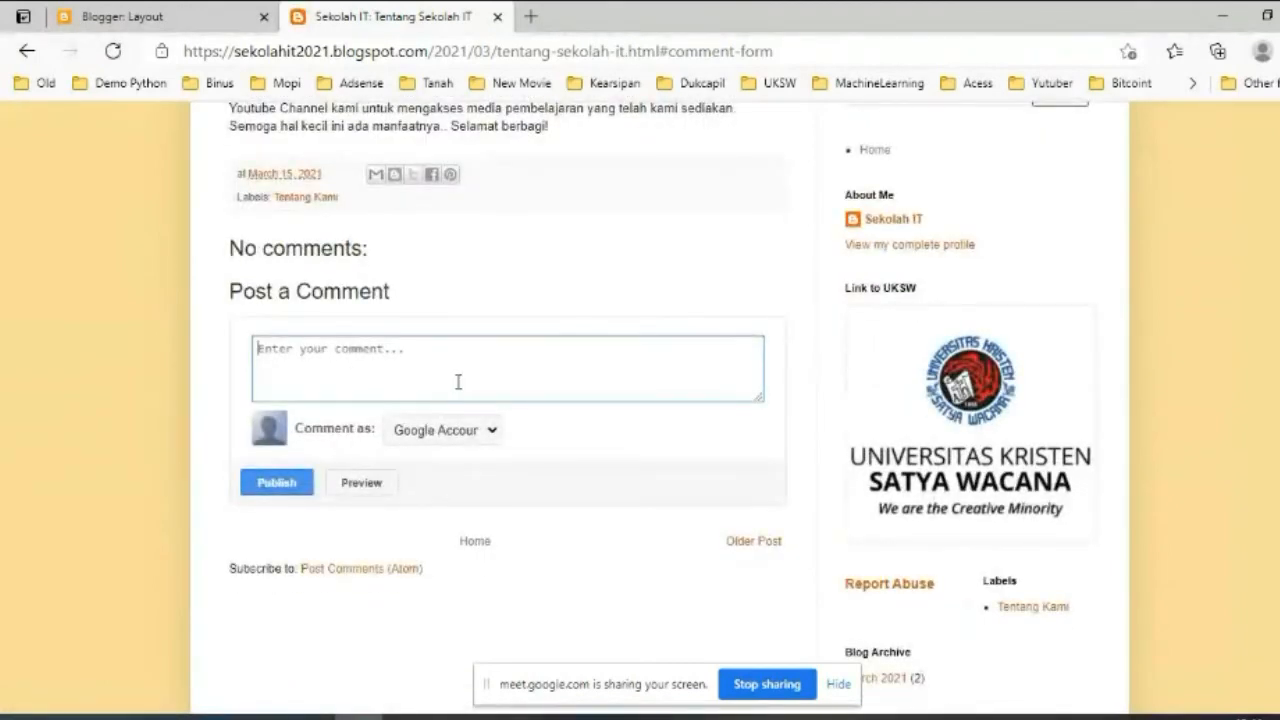
pyautogui.write('Terima kasih seklah IT')
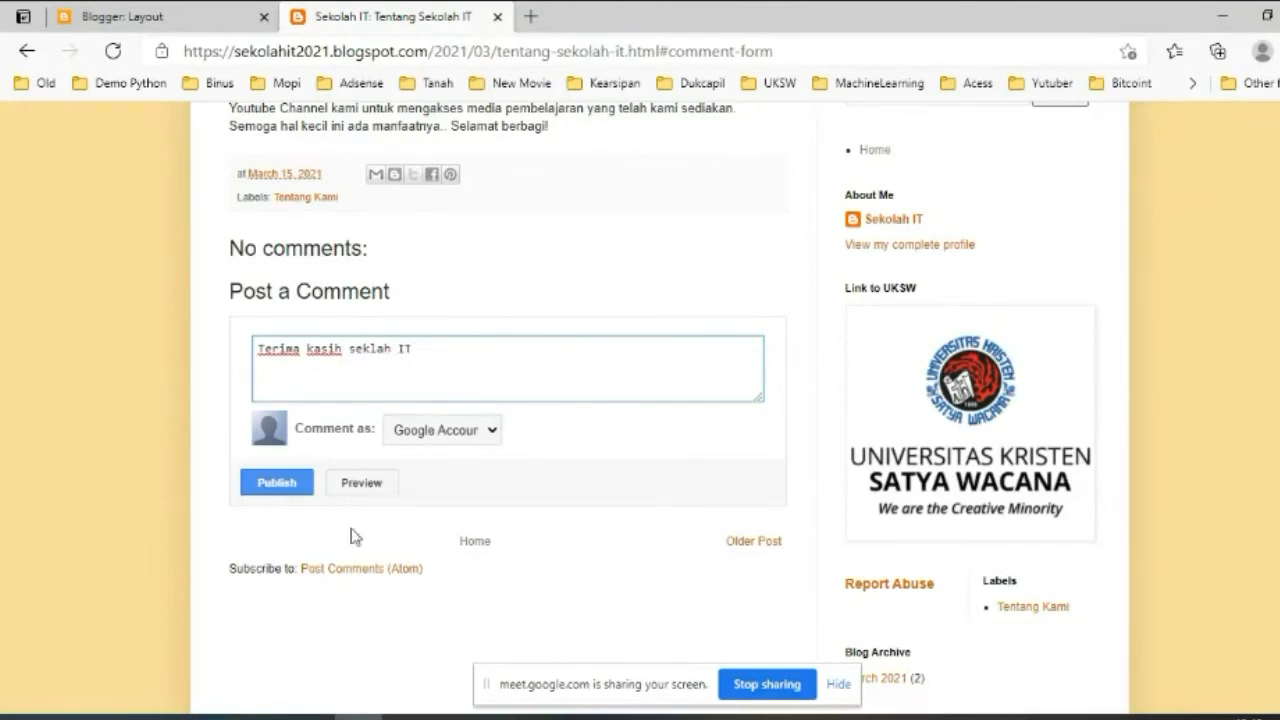
pyautogui.click(273, 487)
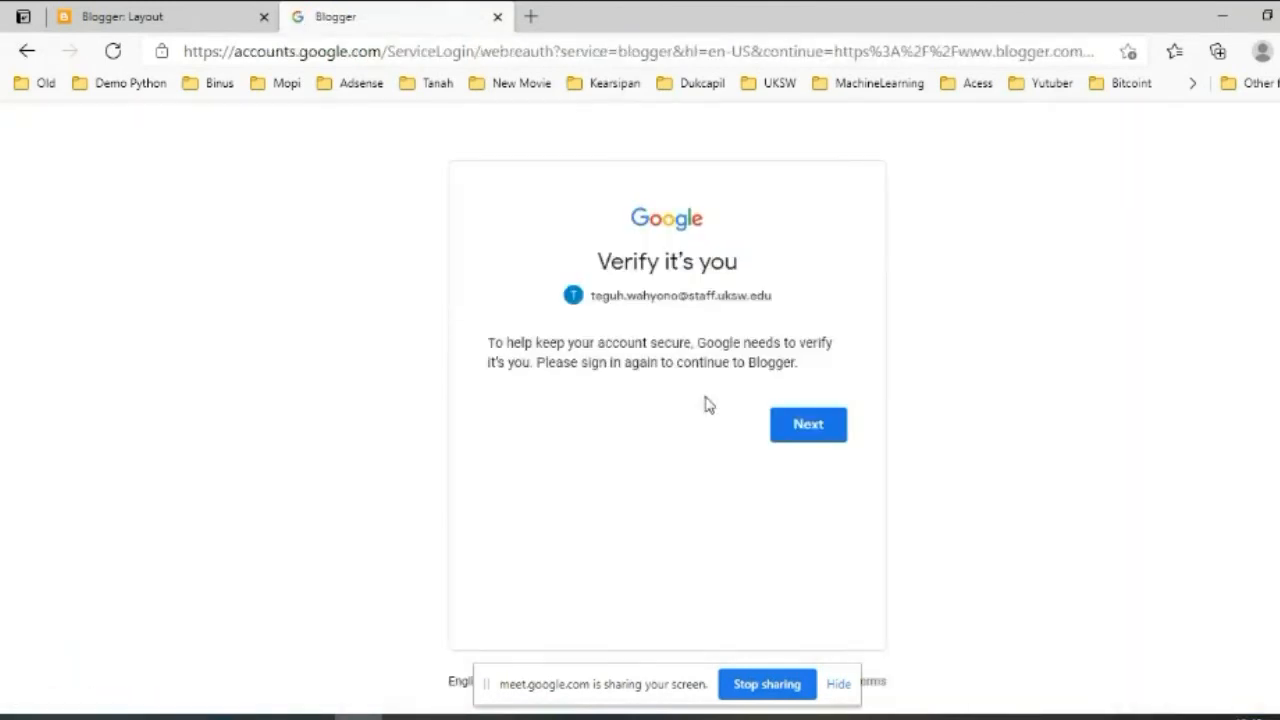
pyautogui.click(815, 432)
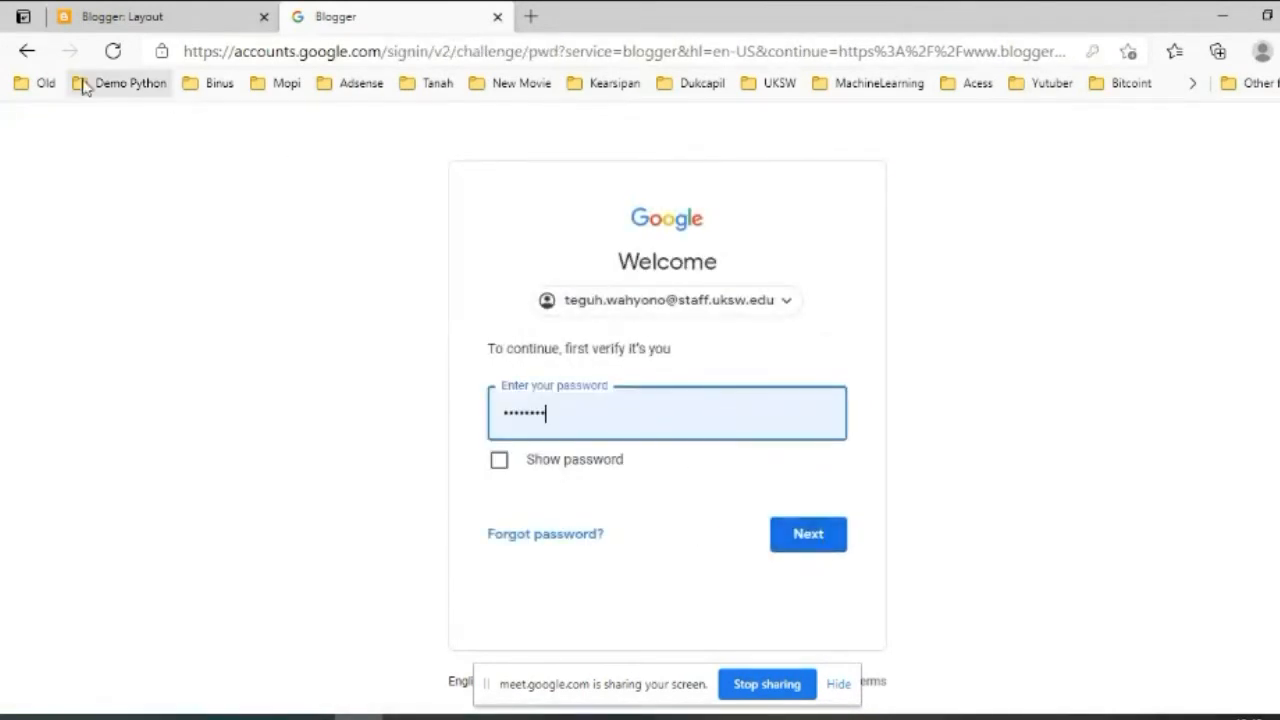
pyautogui.click(180, 16)
pyautogui.click(345, 15)
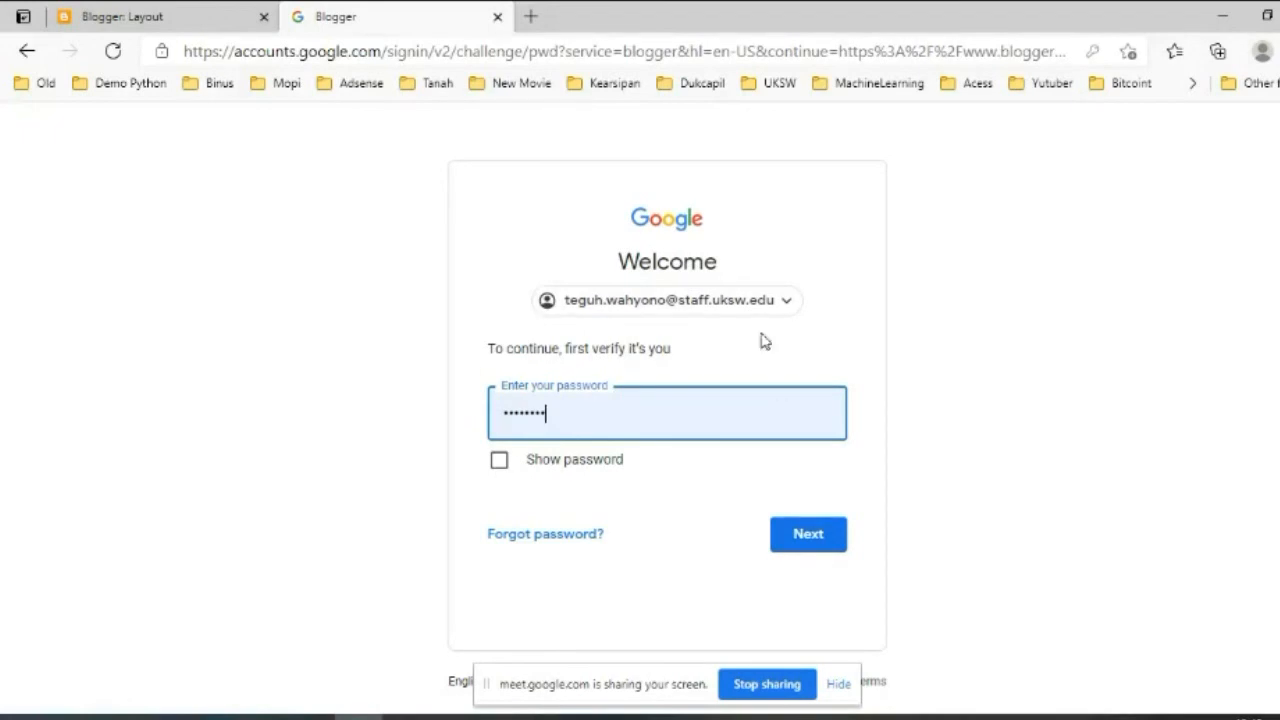
pyautogui.click(497, 18)
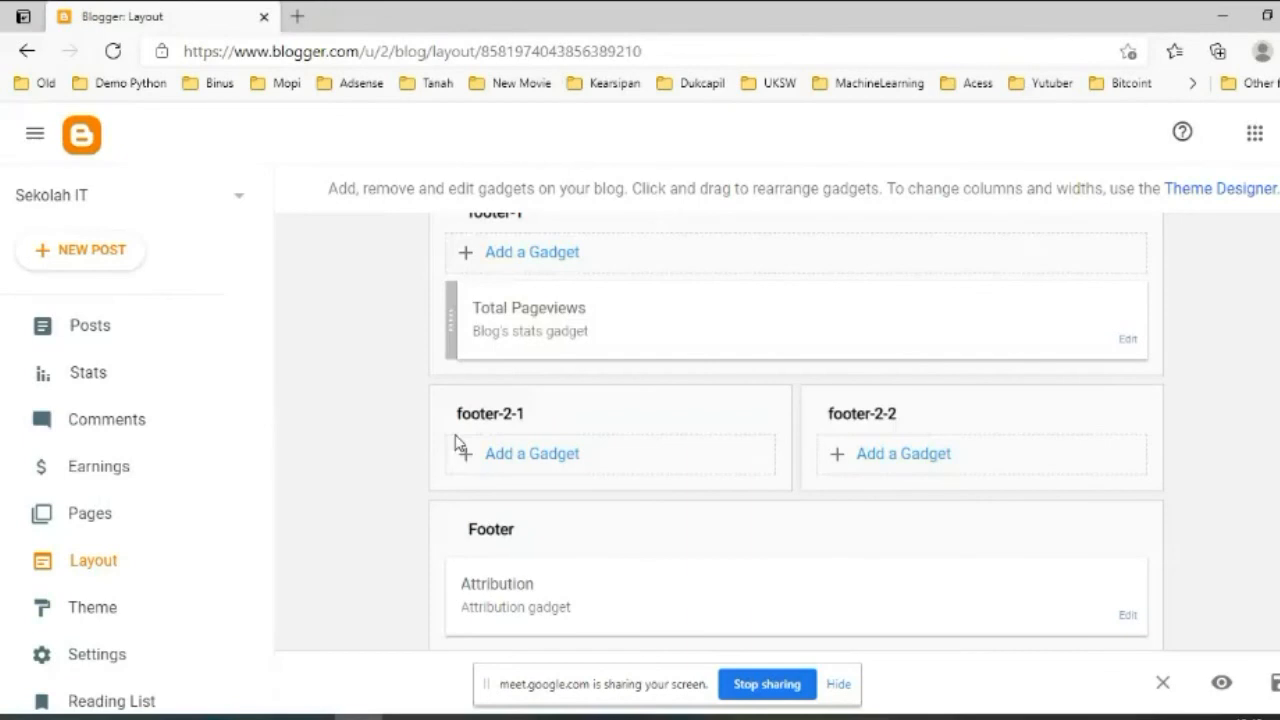
# Reopen the live blog from the Blogger dashboard and review its header banner, posts, sidebar gadgets and footer pageview counter.
pyautogui.scroll(1, 400, 446)
pyautogui.scroll(-1, 350, 450)
pyautogui.scroll(3, 330, 300)
pyautogui.scroll(-1, 313, 437)
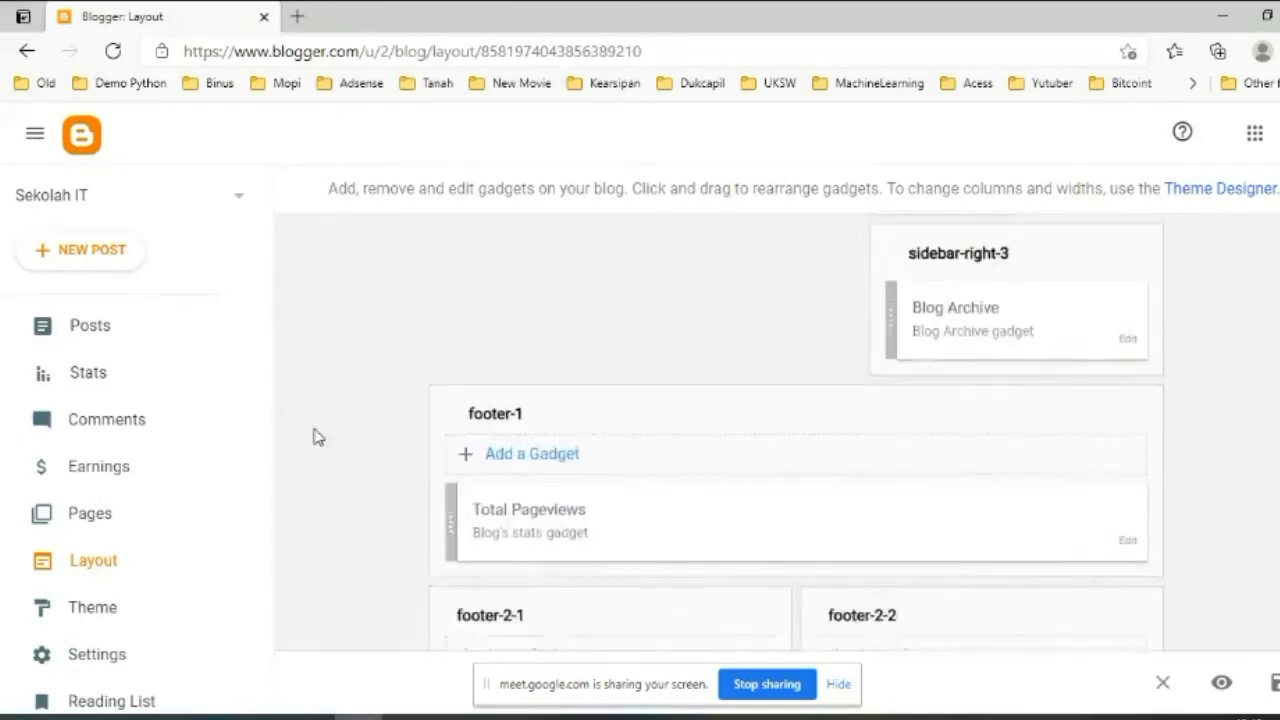
pyautogui.scroll(-2, 313, 437)
pyautogui.scroll(-2, 110, 540)
pyautogui.click(94, 580)
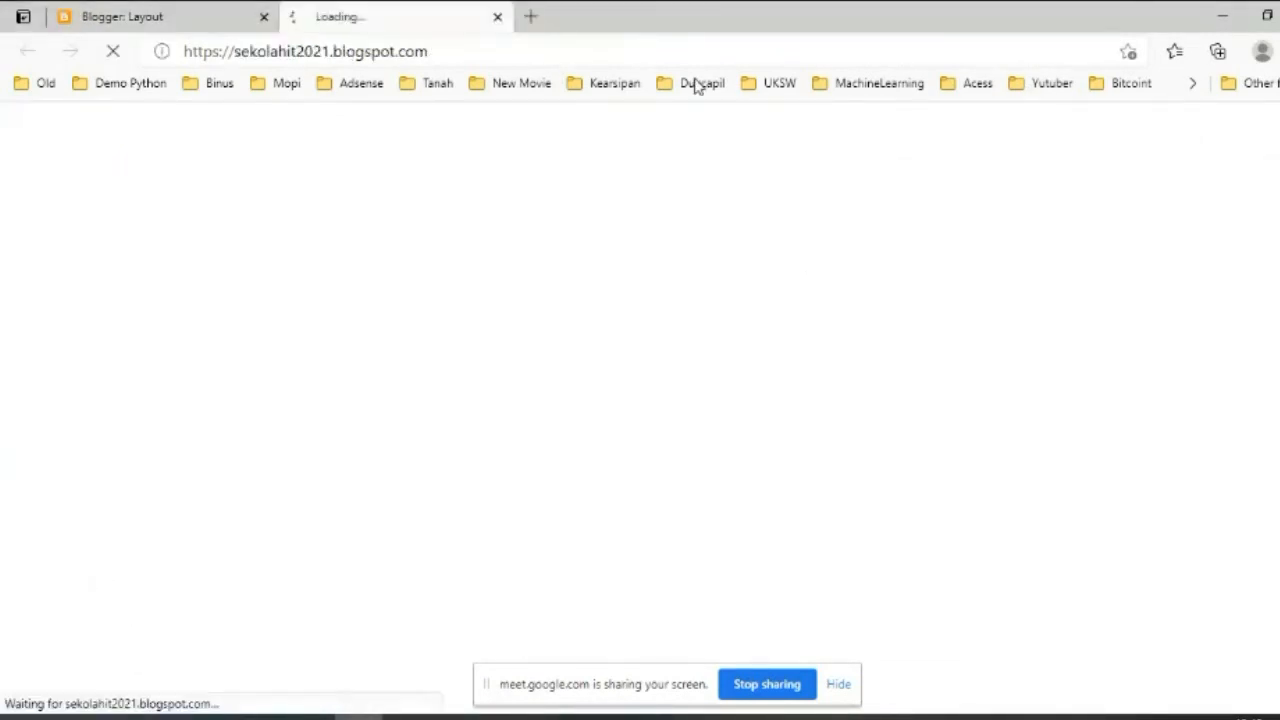
pyautogui.scroll(-8, 714, 280)
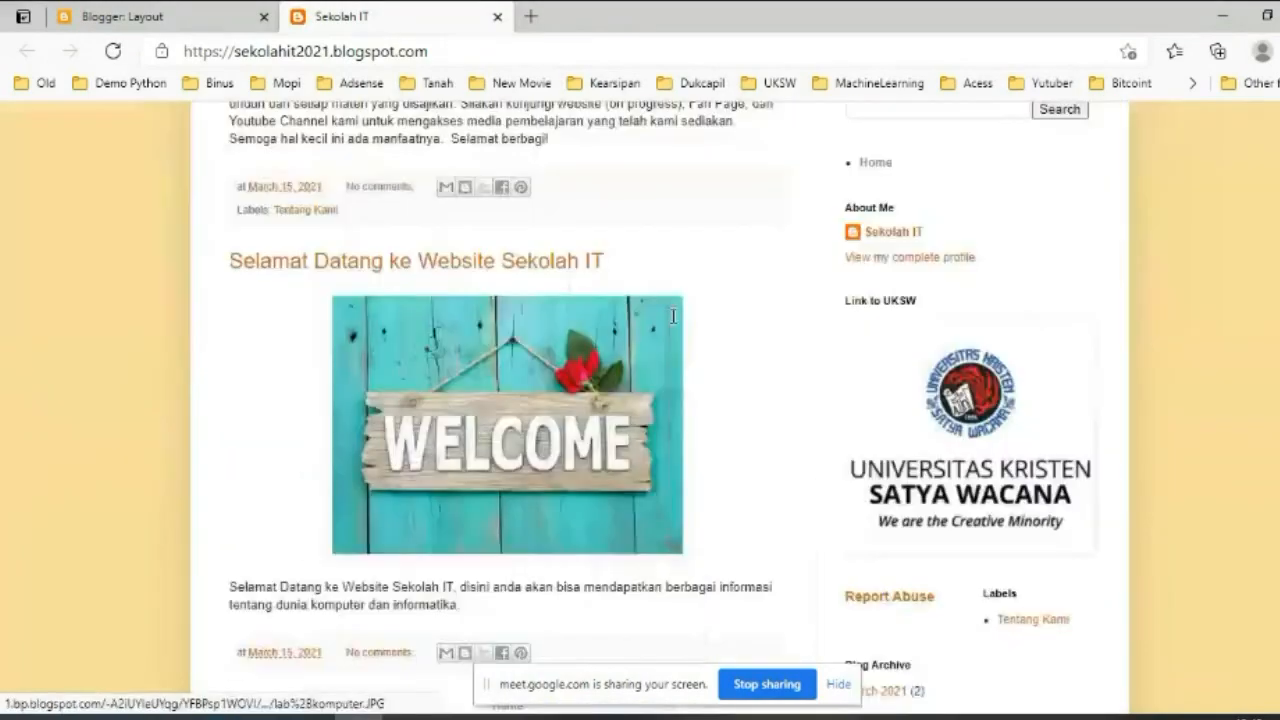
pyautogui.scroll(-3, 670, 330)
pyautogui.scroll(7, 668, 337)
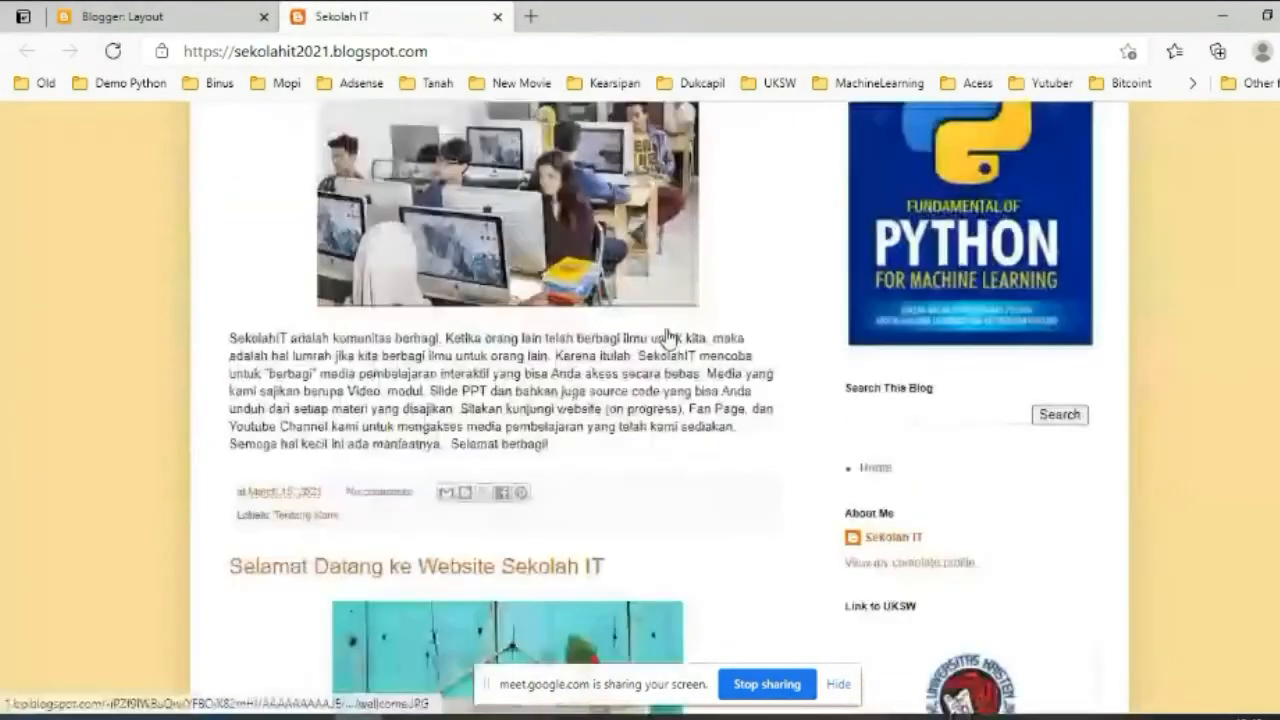
pyautogui.scroll(5, 668, 337)
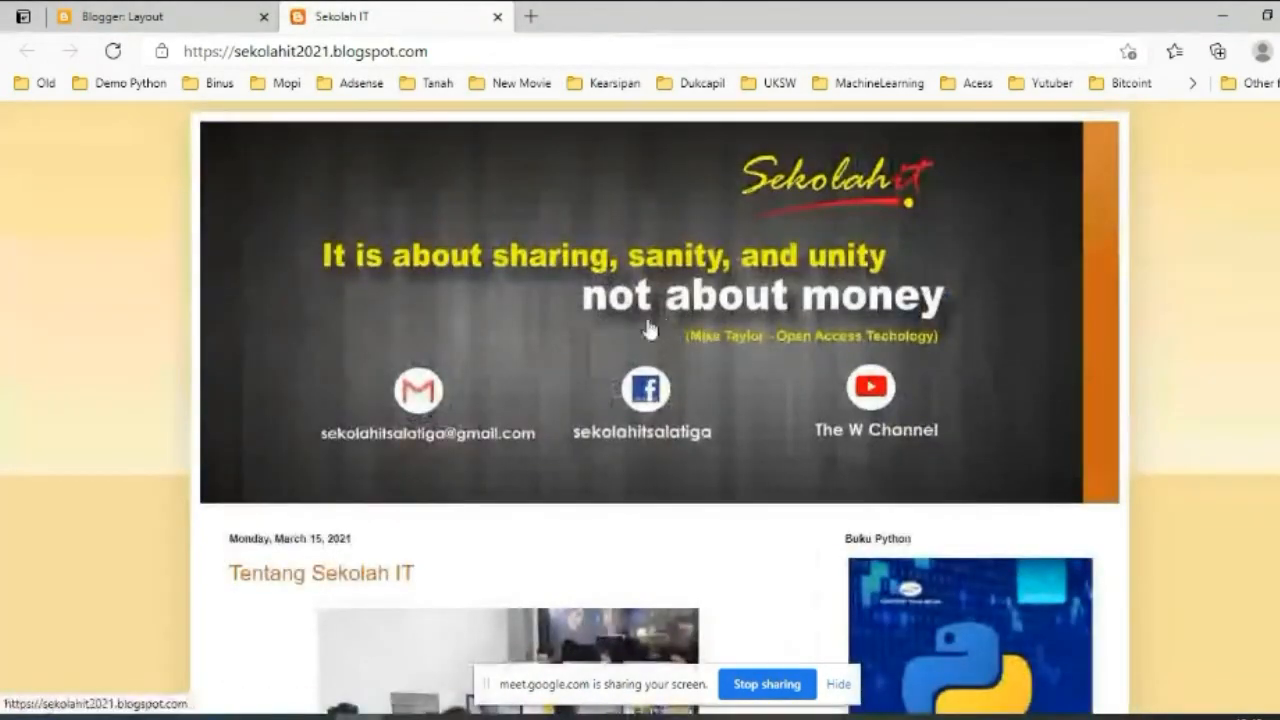
pyautogui.scroll(-7, 465, 352)
pyautogui.scroll(-3, 465, 355)
pyautogui.scroll(7, 463, 349)
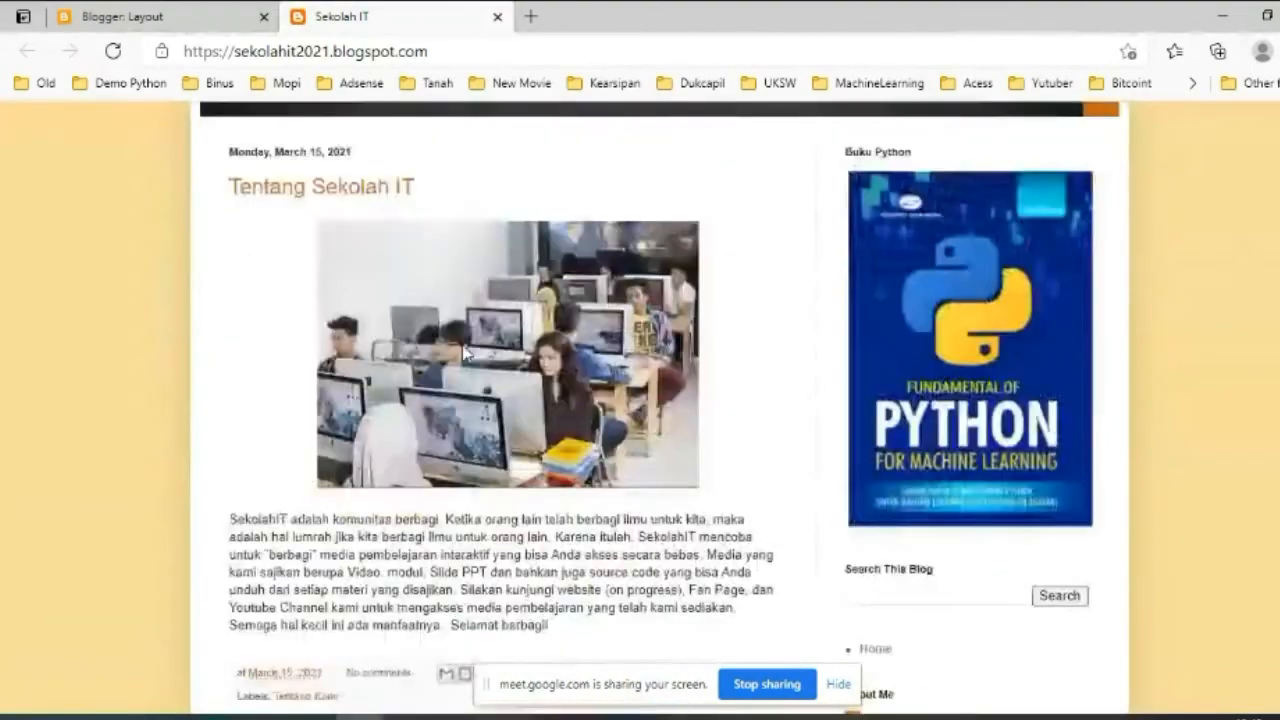
pyautogui.scroll(4, 463, 350)
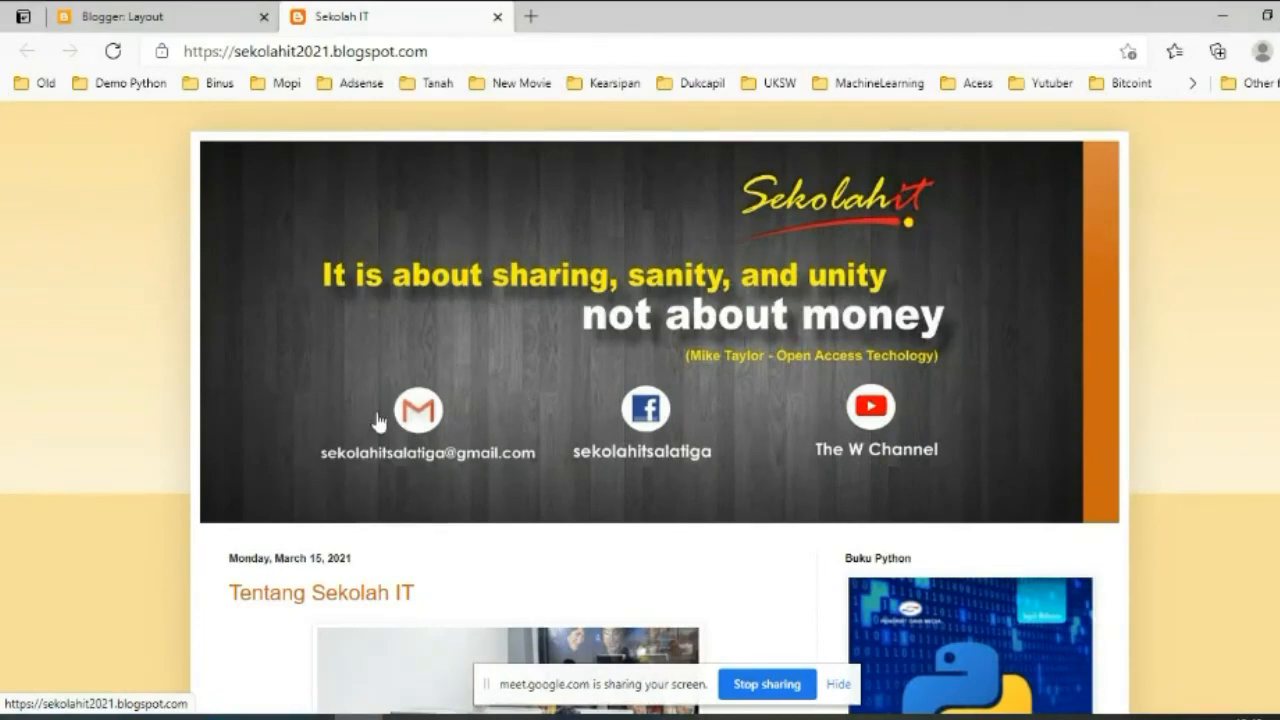
pyautogui.scroll(-2, 500, 430)
pyautogui.scroll(-10, 507, 437)
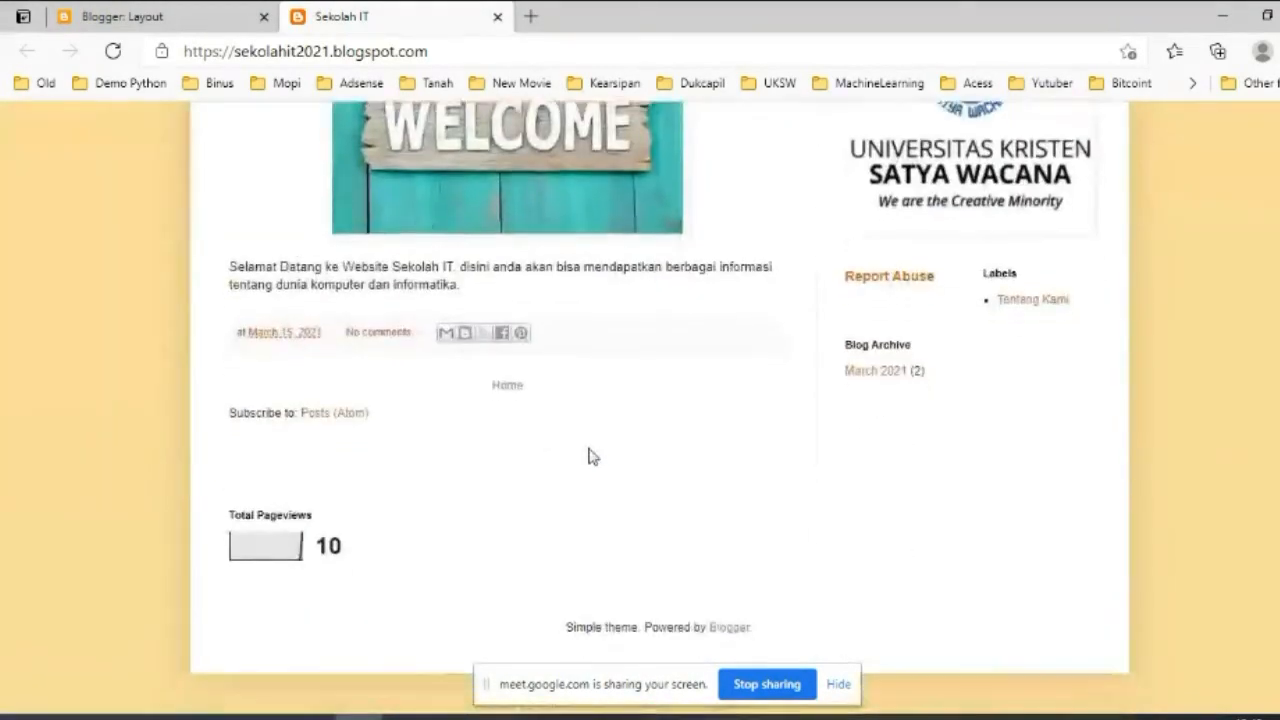
pyautogui.scroll(15, 588, 455)
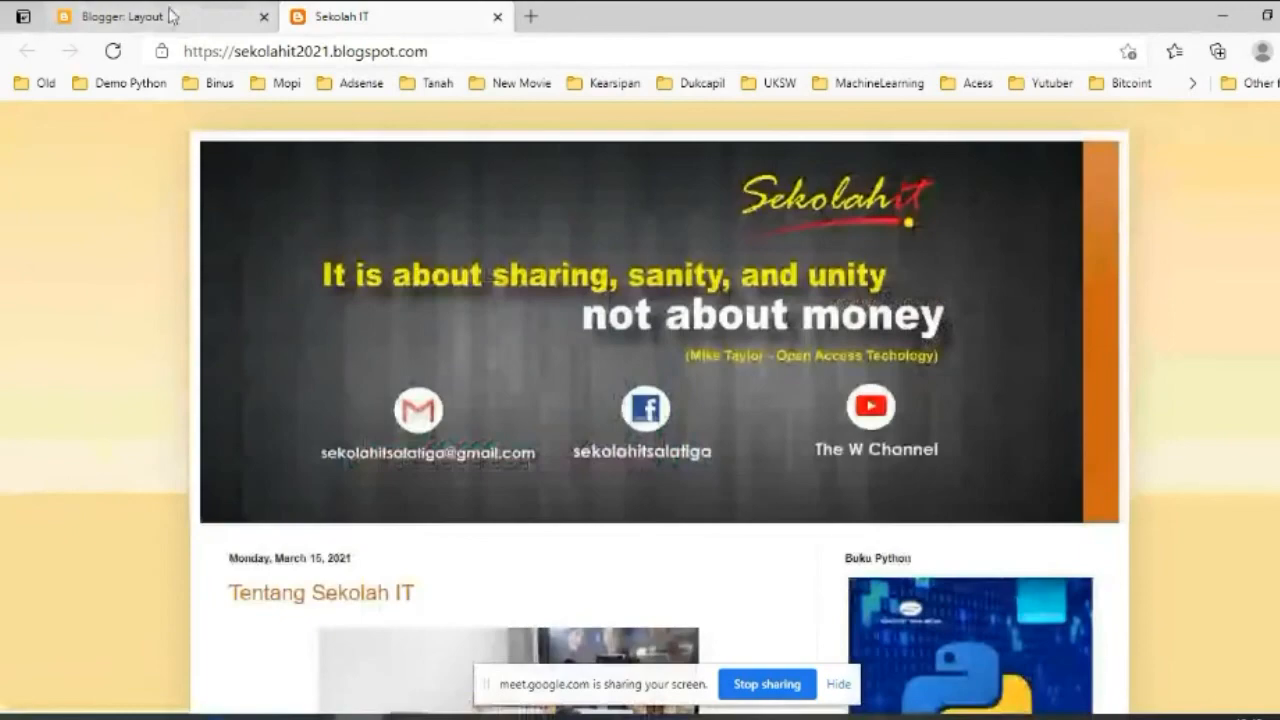
# Return to the Blogger dashboard, open the theme gallery and examine the Emporio theme variants.
pyautogui.click(172, 17)
pyautogui.click(103, 447)
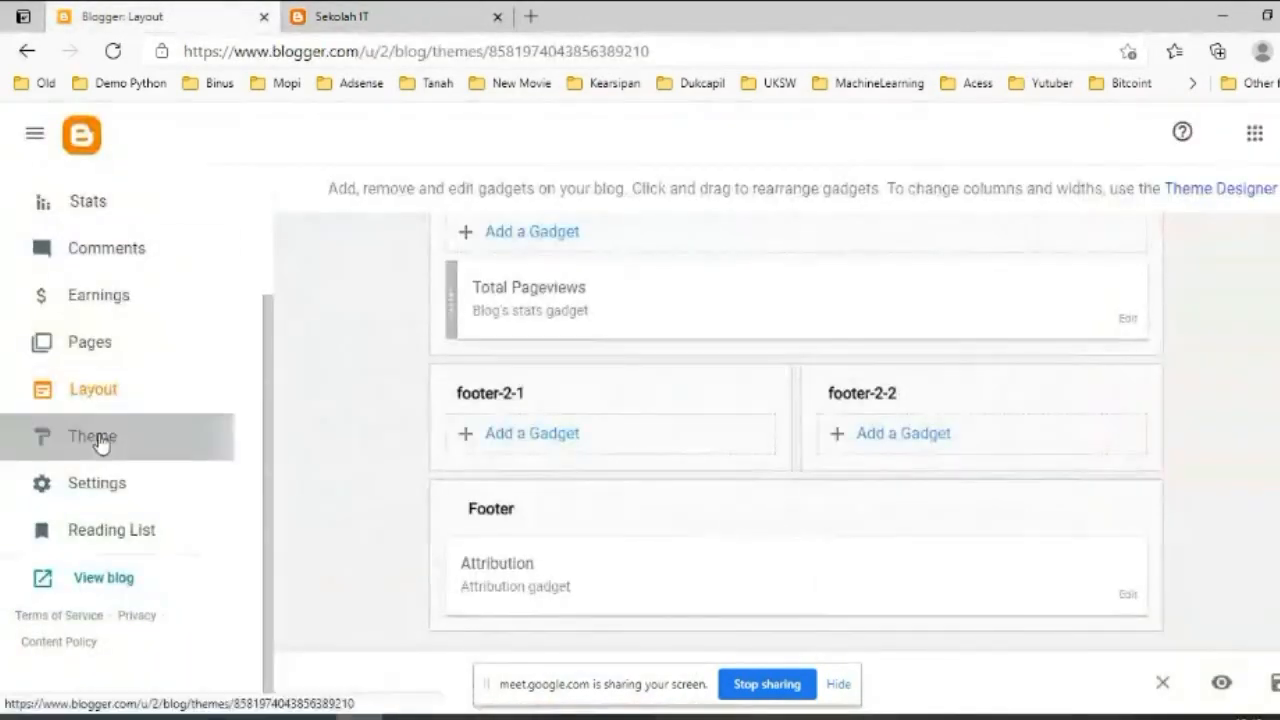
pyautogui.scroll(-5, 791, 414)
pyautogui.scroll(-10, 791, 414)
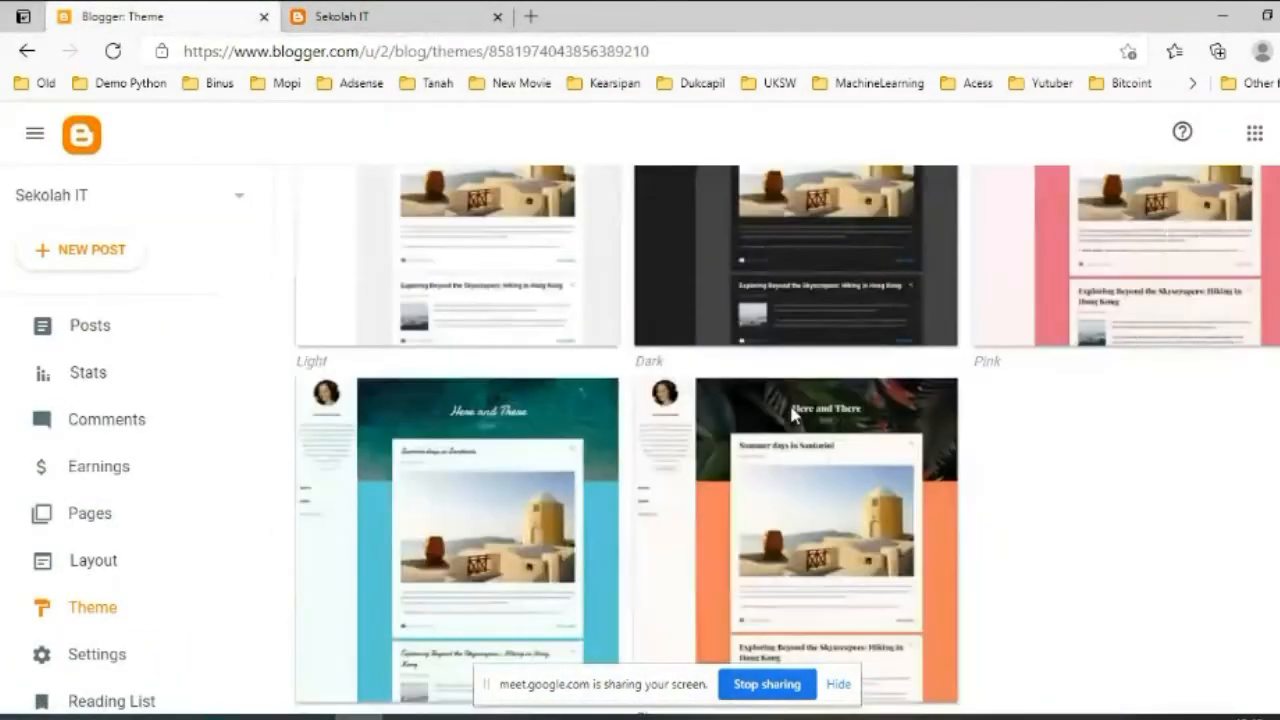
pyautogui.scroll(-9, 753, 437)
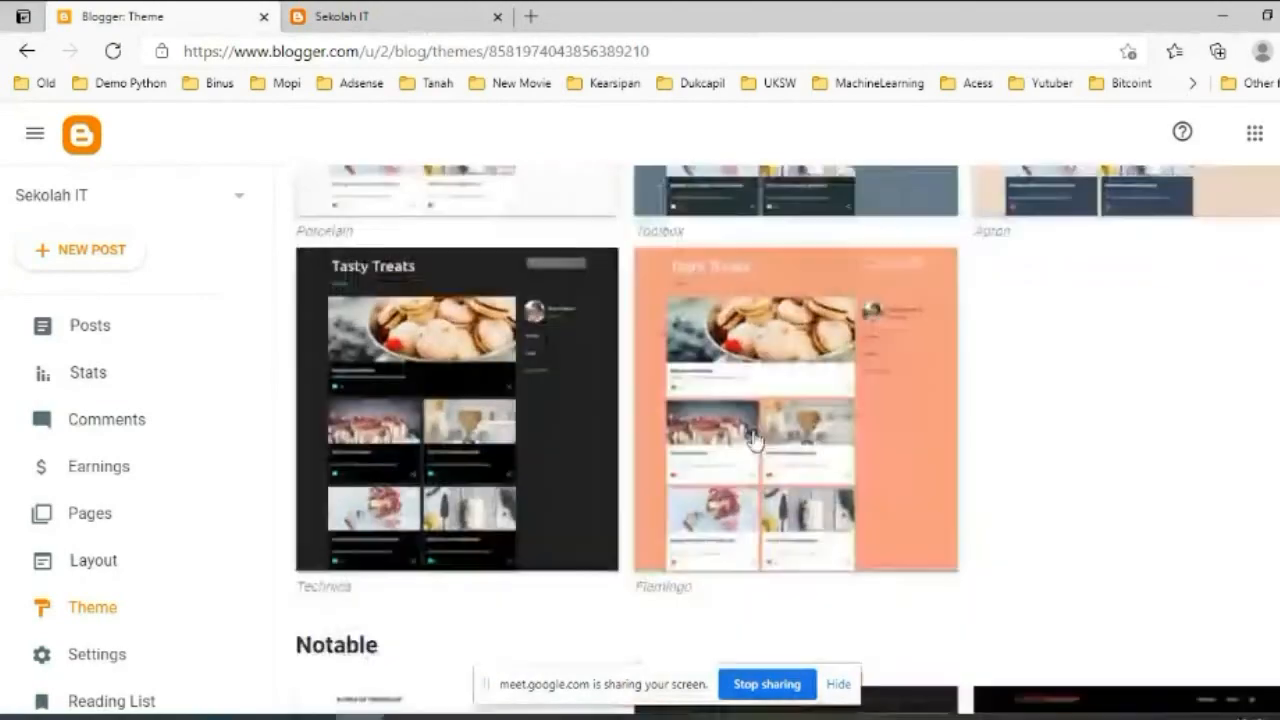
pyautogui.scroll(6, 753, 443)
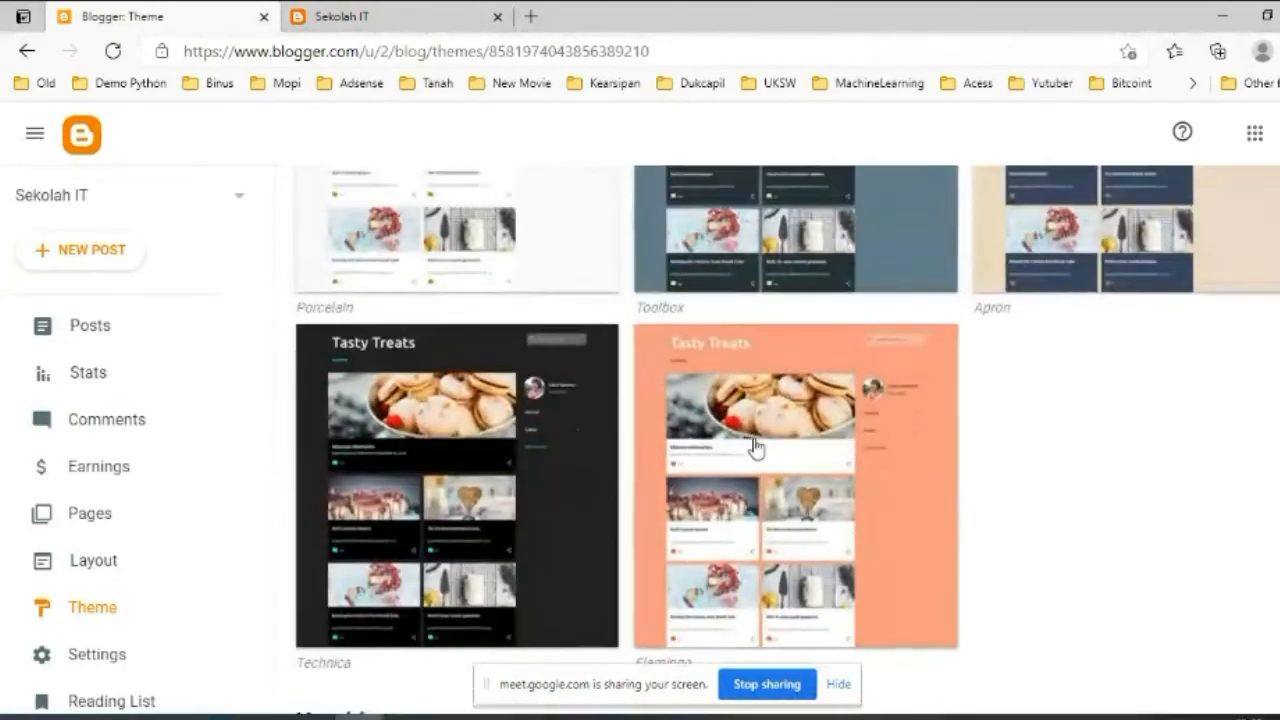
pyautogui.scroll(2, 405, 470)
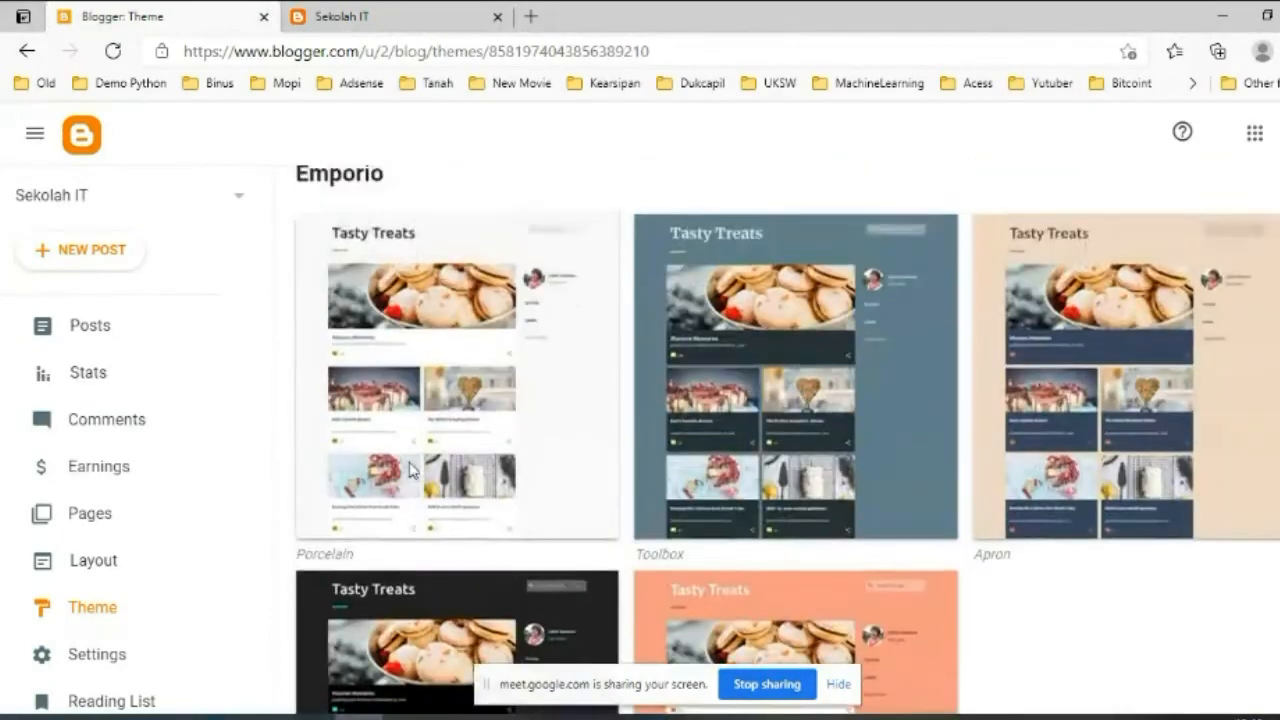
# Examine the remaining gallery themes from Notable and Essential through to the Dynamic Views variants.
pyautogui.scroll(-7, 408, 470)
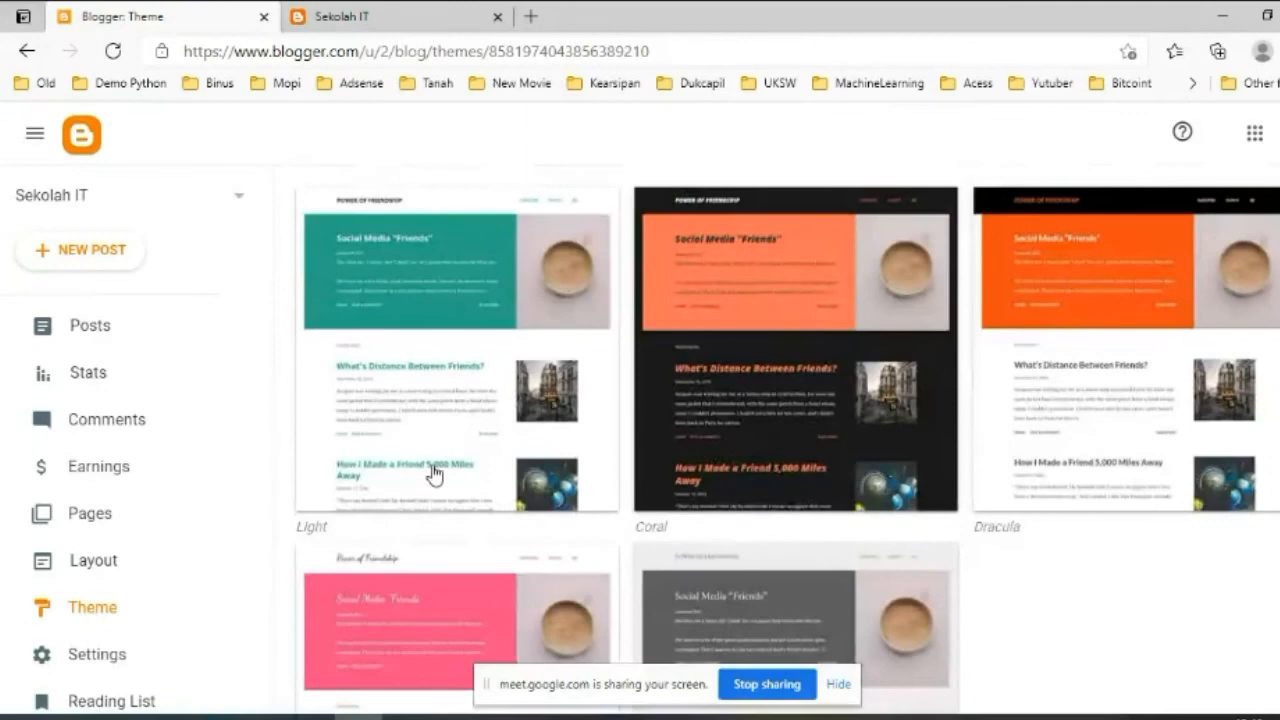
pyautogui.scroll(1, 431, 474)
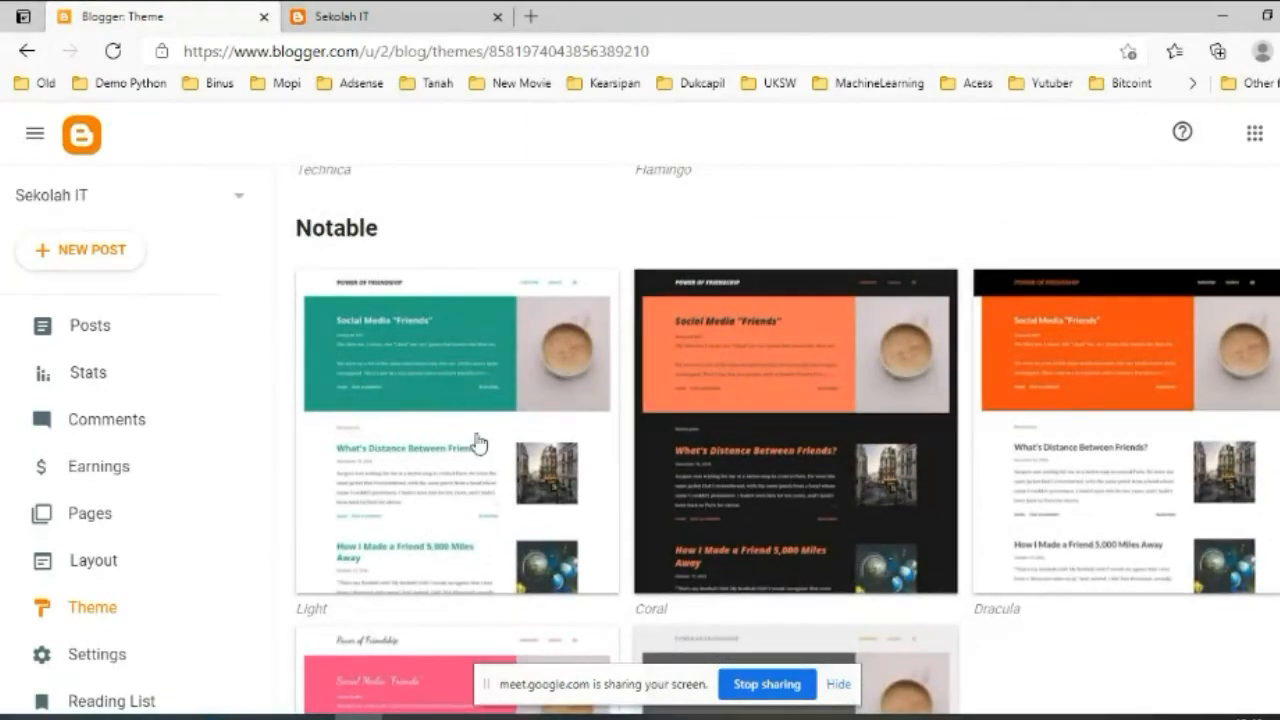
pyautogui.scroll(-2, 490, 390)
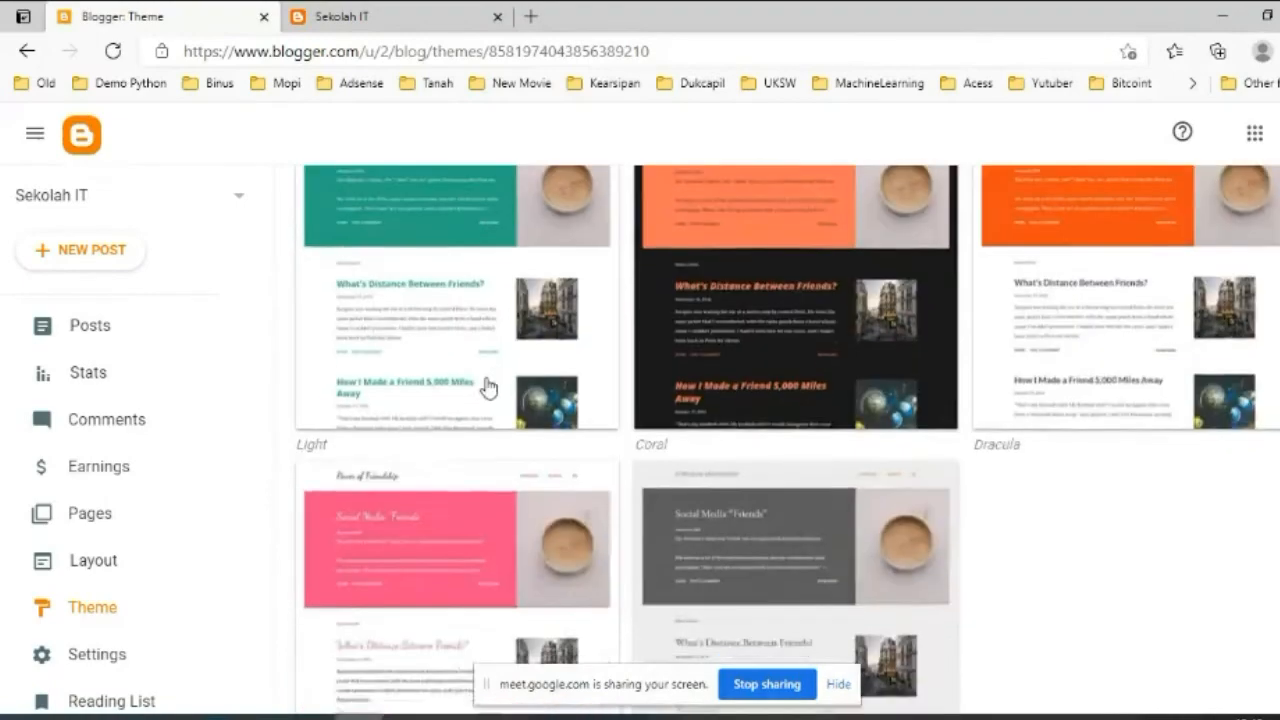
pyautogui.scroll(1, 430, 394)
pyautogui.scroll(-3, 498, 372)
pyautogui.scroll(-10, 498, 372)
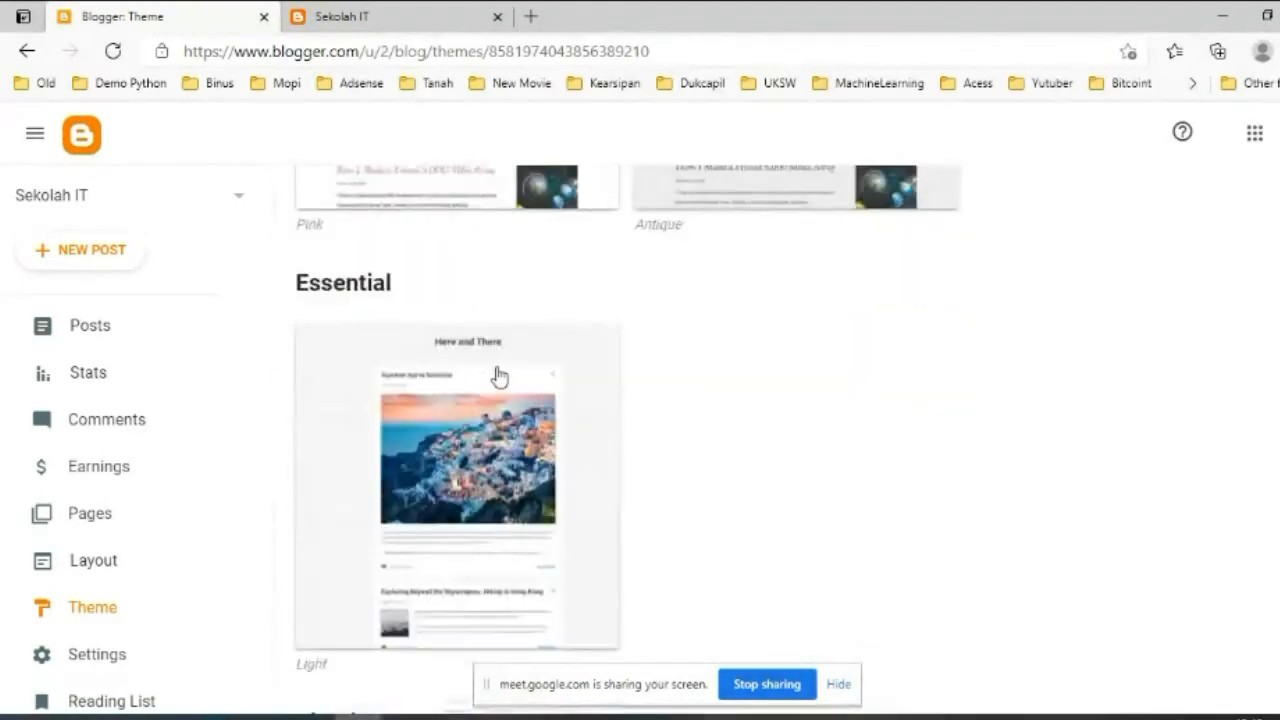
pyautogui.scroll(-10, 503, 375)
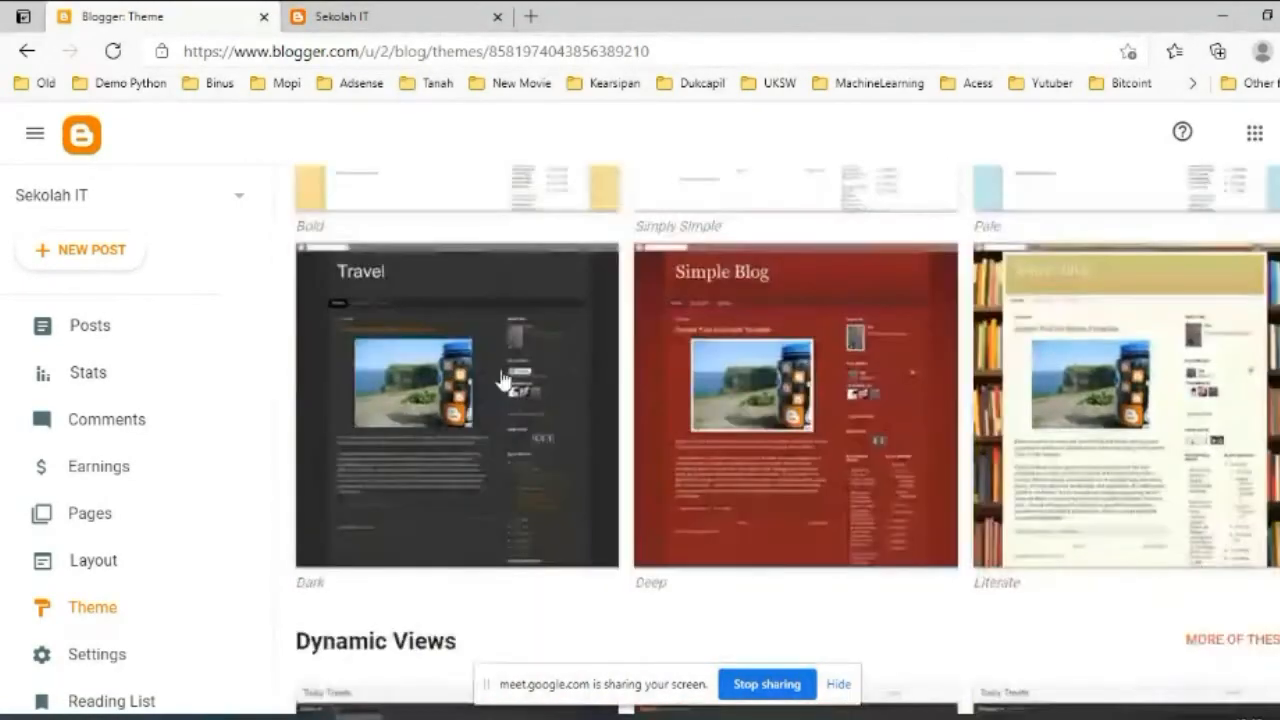
pyautogui.scroll(3, 500, 377)
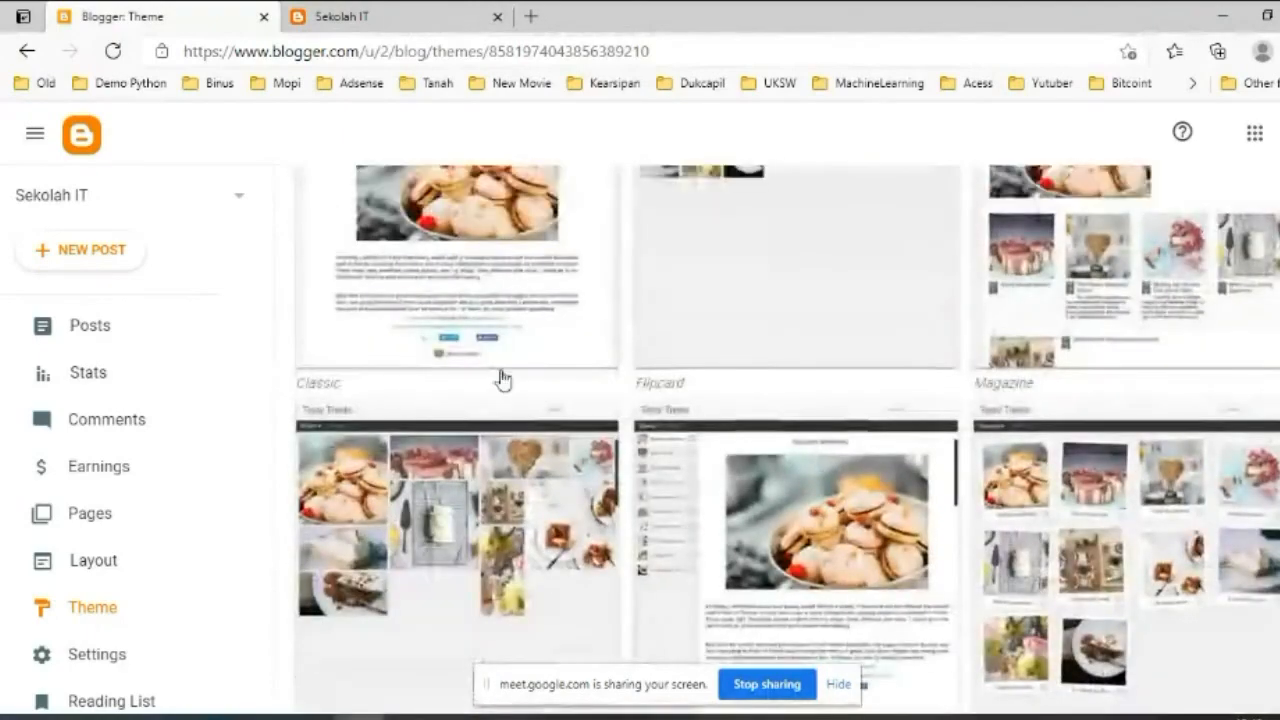
pyautogui.scroll(-2, 86, 540)
pyautogui.scroll(-1, 86, 540)
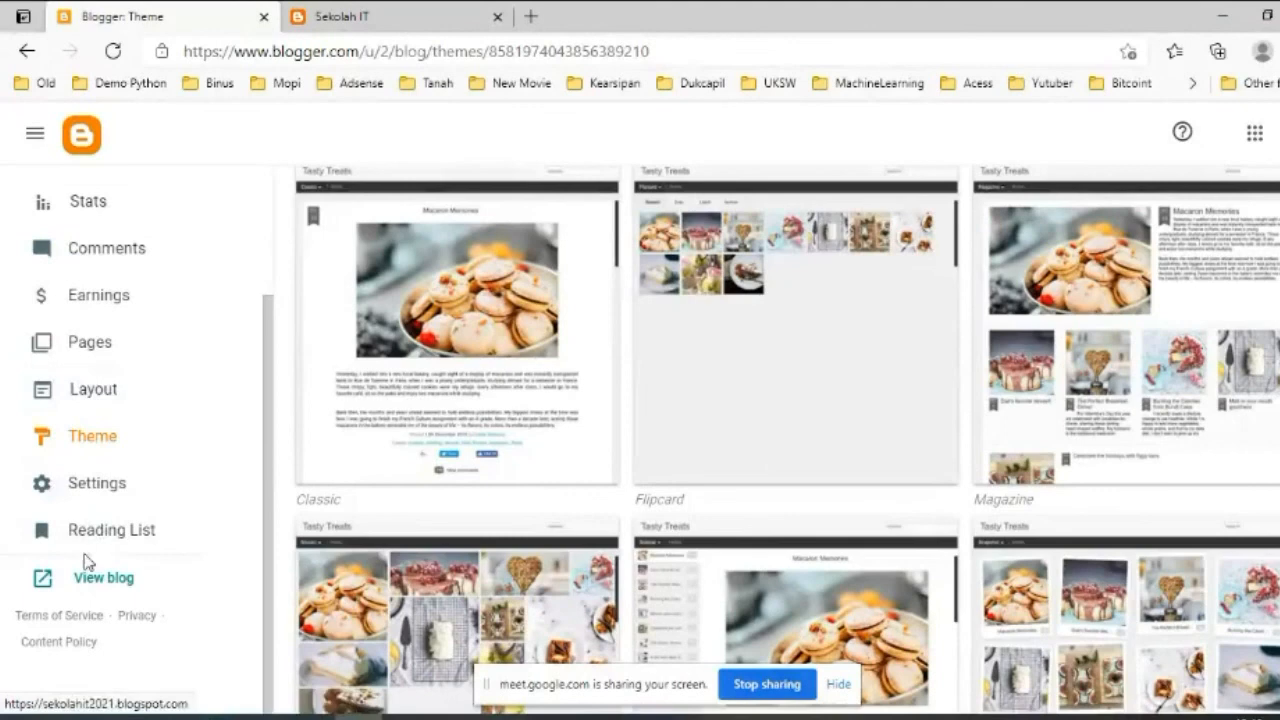
# Open the blog's settings and examine the Basic, Privacy, Publishing, HTTPS and Permissions sections.
pyautogui.click(100, 487)
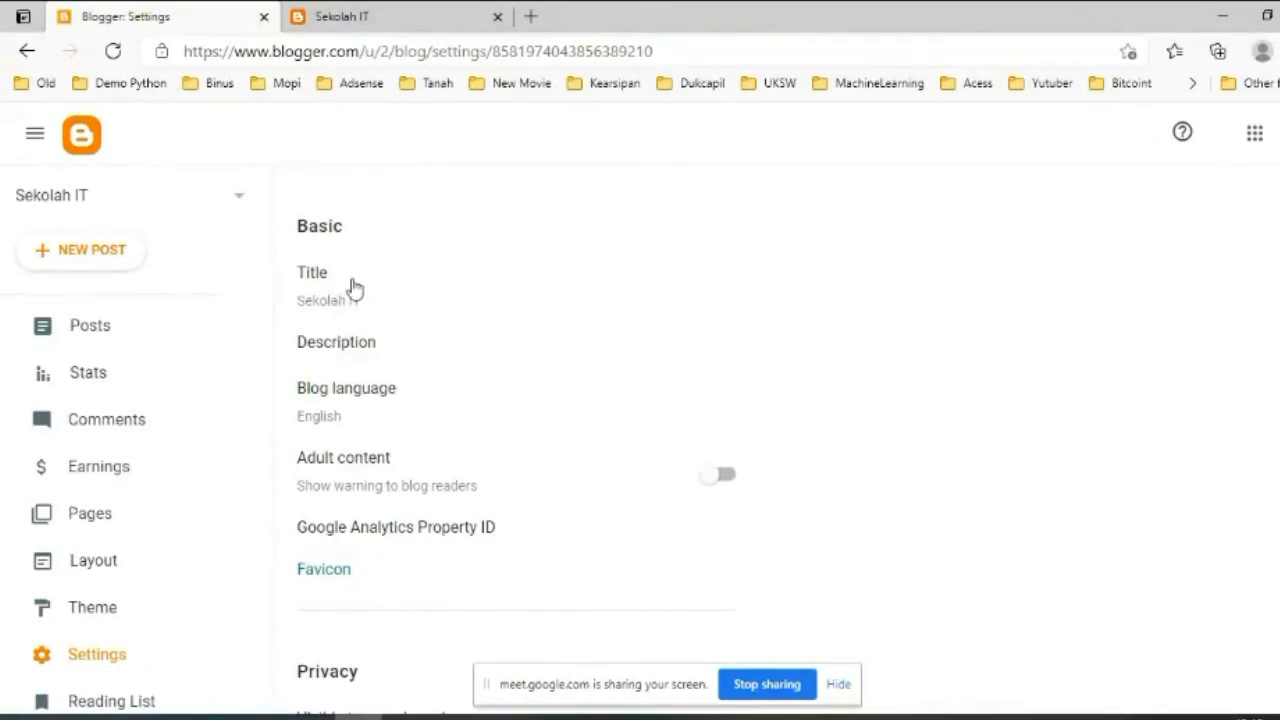
pyautogui.scroll(-5, 370, 405)
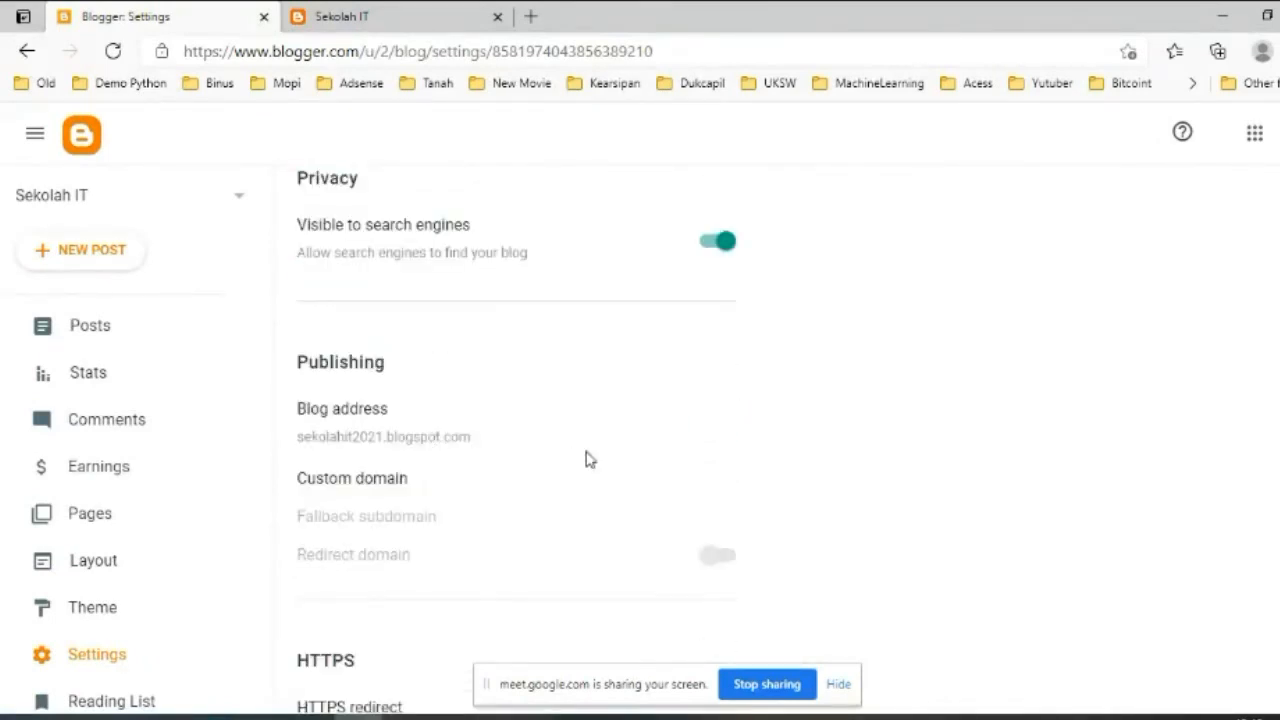
pyautogui.scroll(-1, 670, 510)
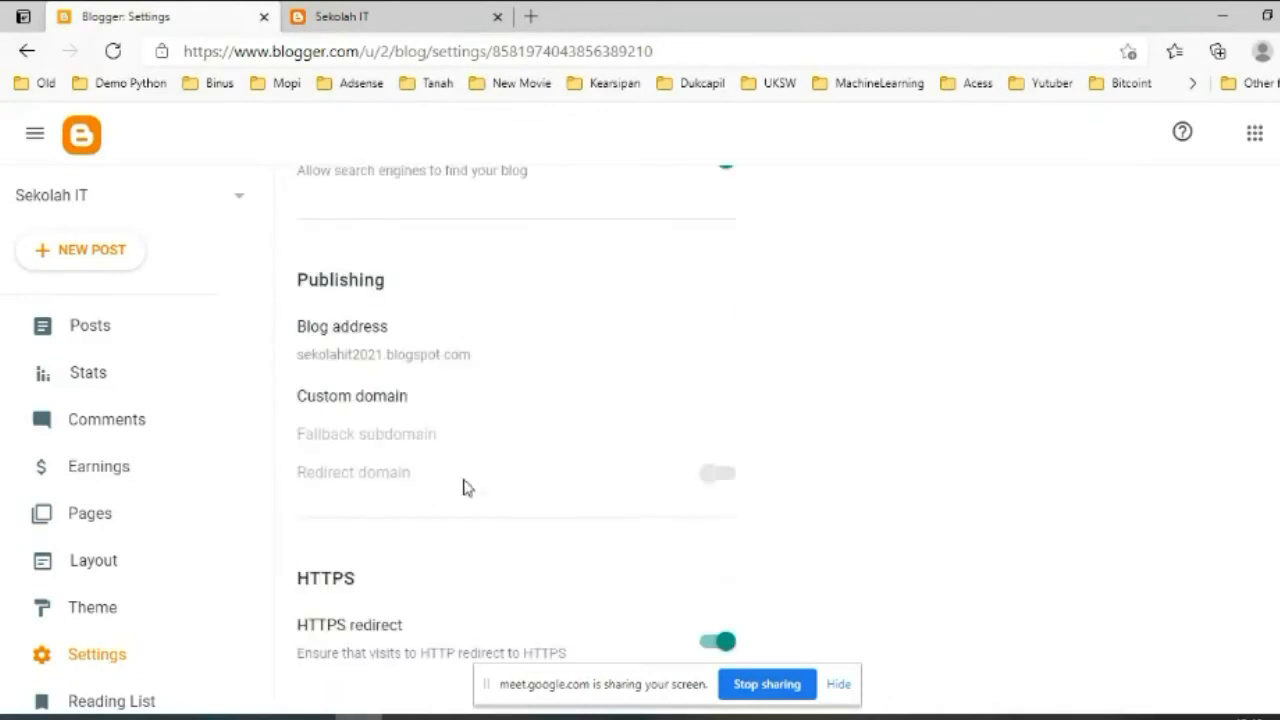
pyautogui.scroll(3, 677, 349)
pyautogui.scroll(-2, 558, 568)
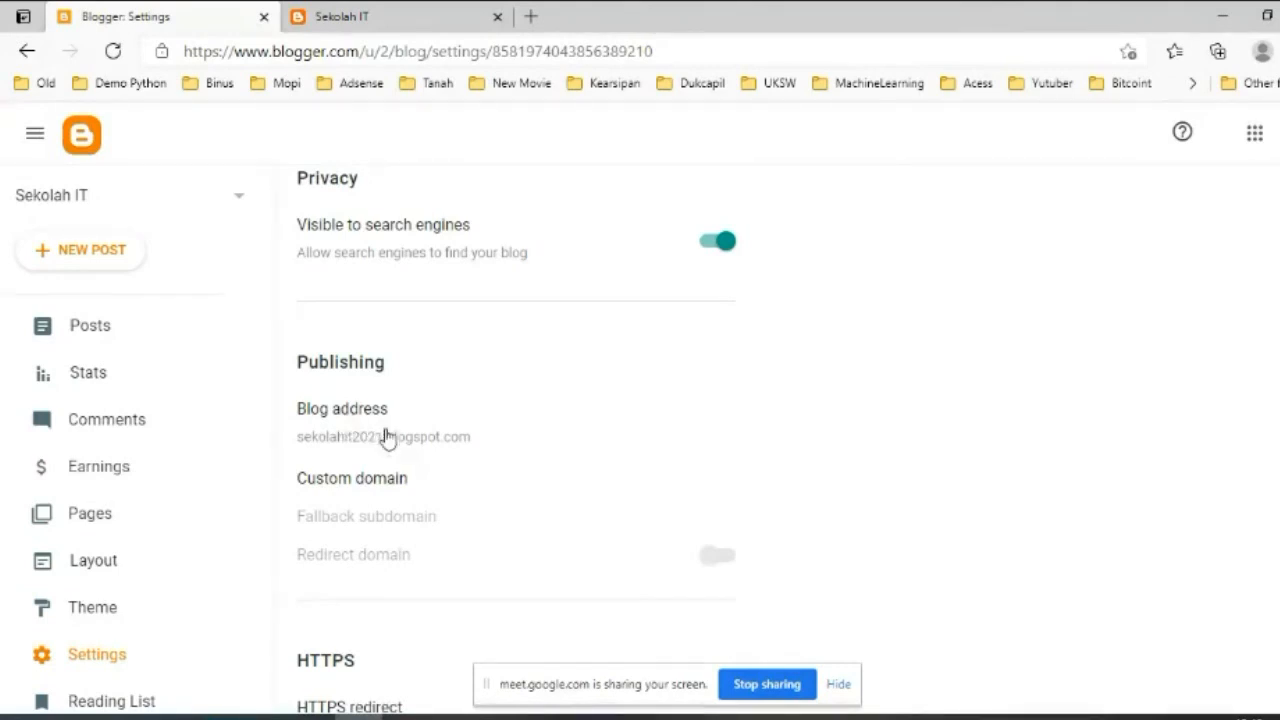
pyautogui.scroll(5, 388, 440)
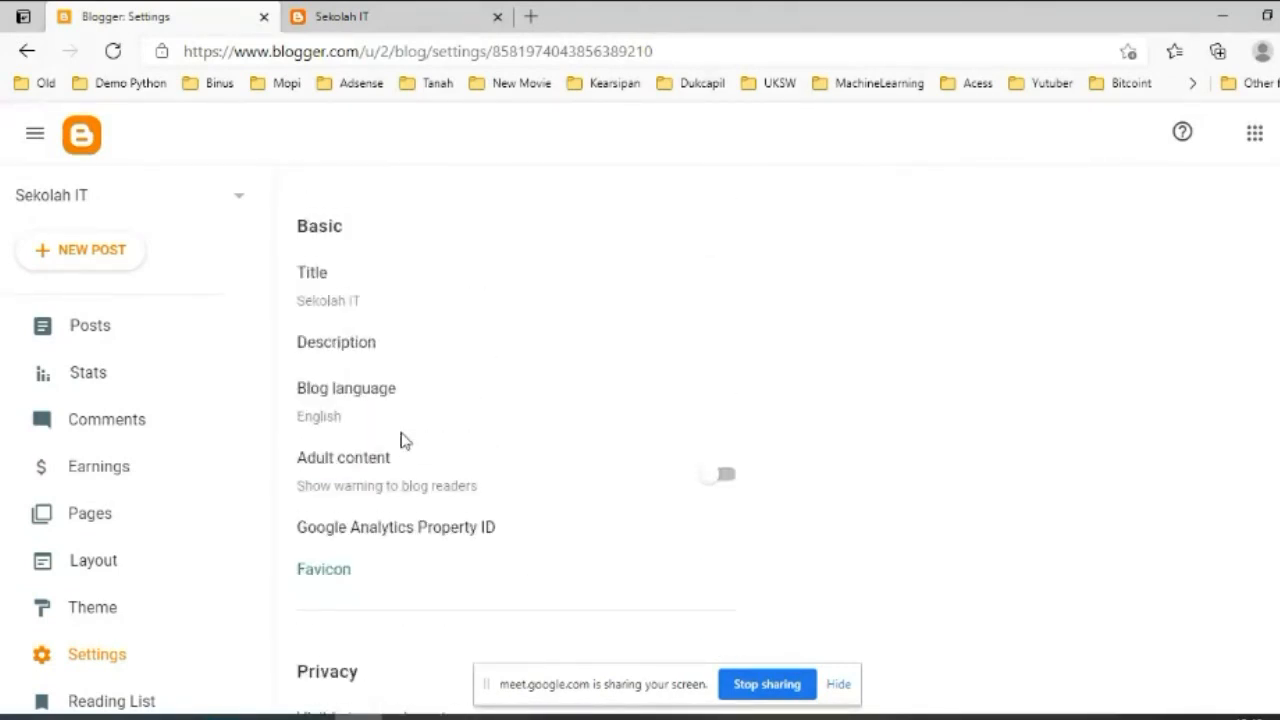
pyautogui.scroll(-12, 424, 437)
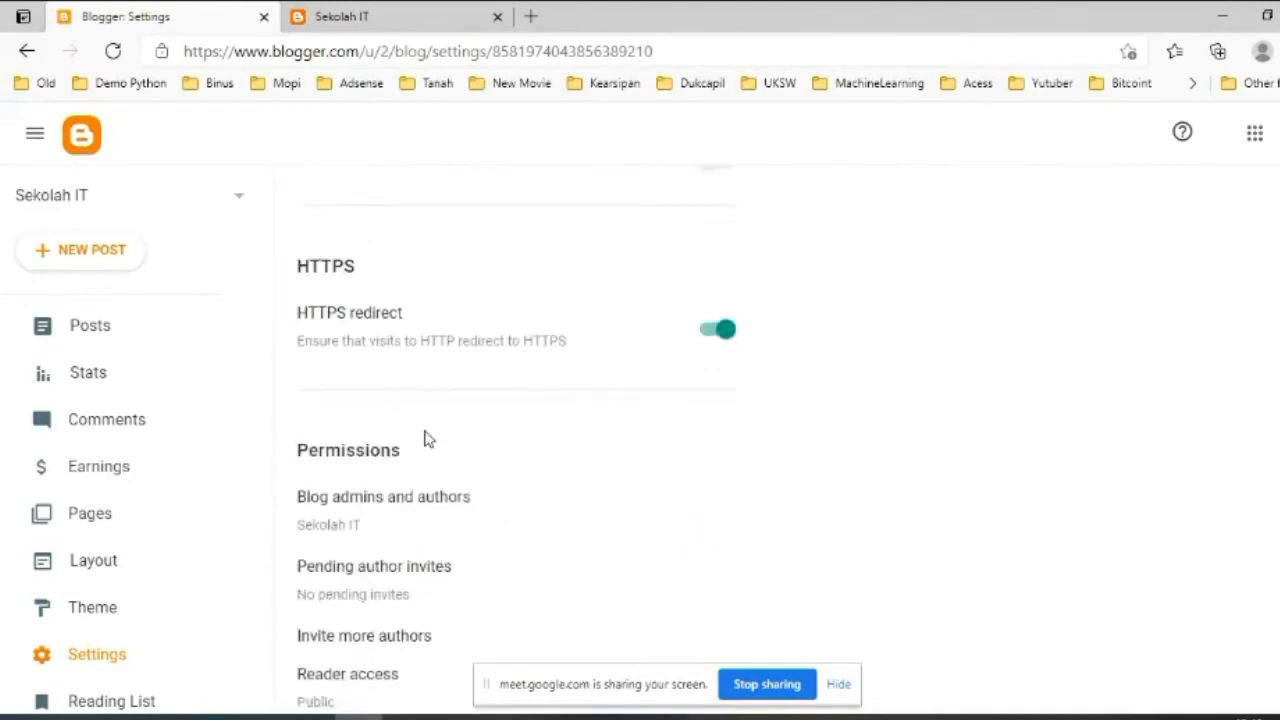
pyautogui.scroll(12, 424, 445)
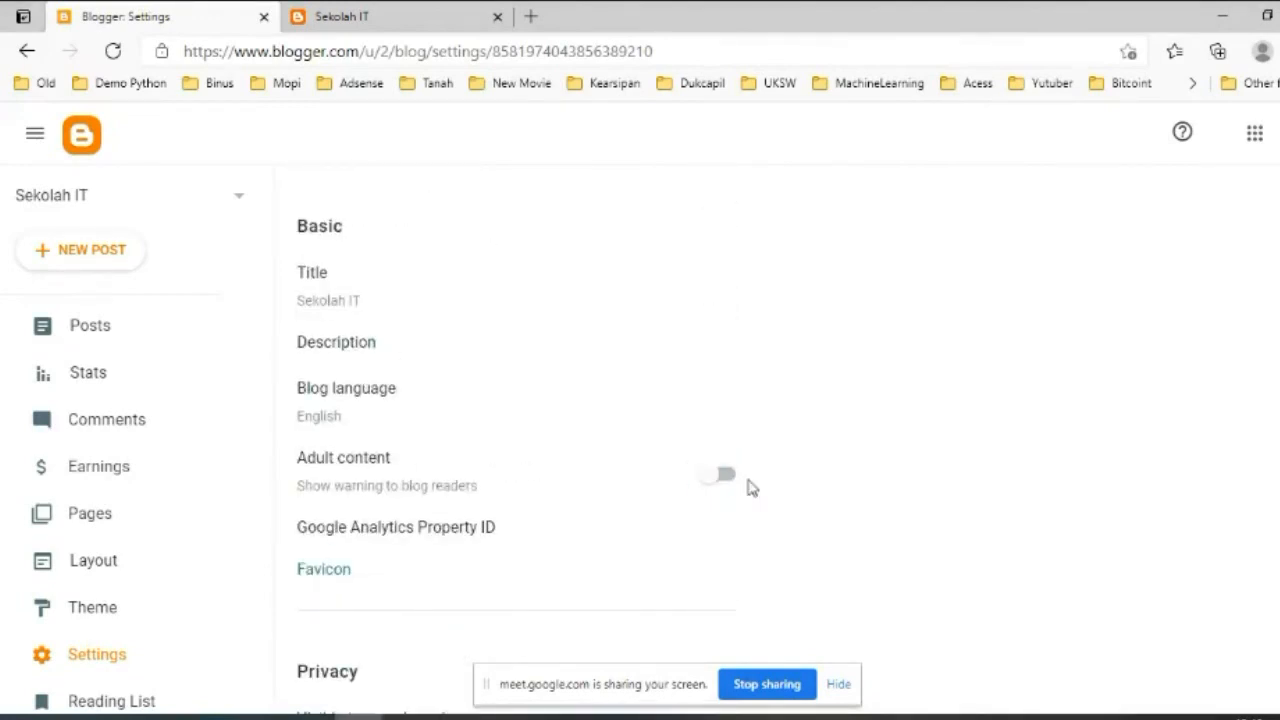
# Turn on the adult content warning for blog readers, and open the blog's title for editing without saving a change.
pyautogui.click(727, 477)
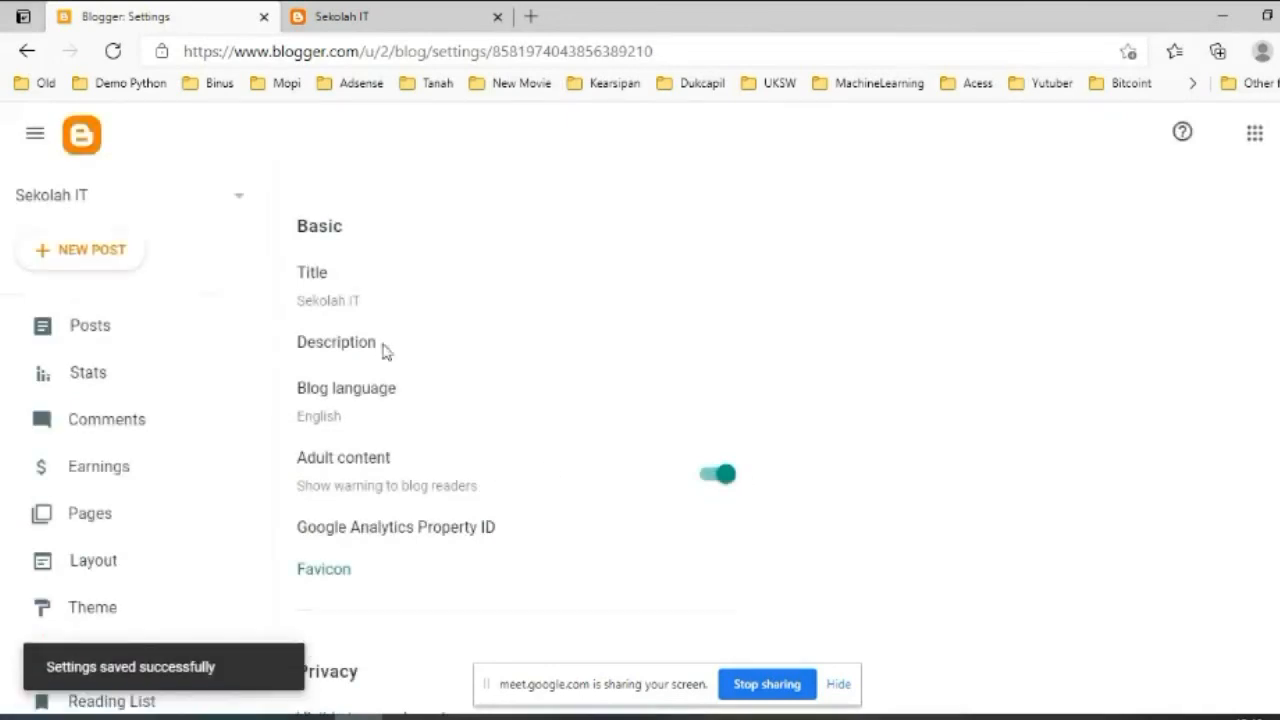
pyautogui.click(323, 276)
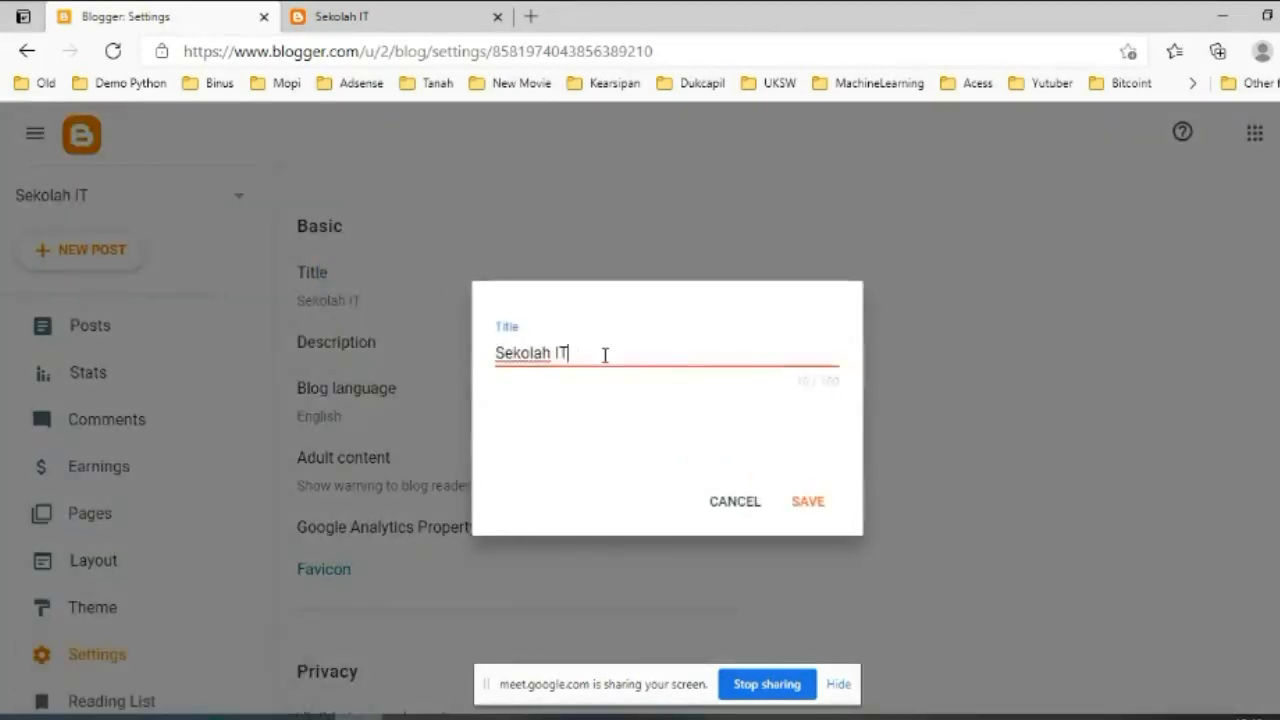
pyautogui.click(735, 503)
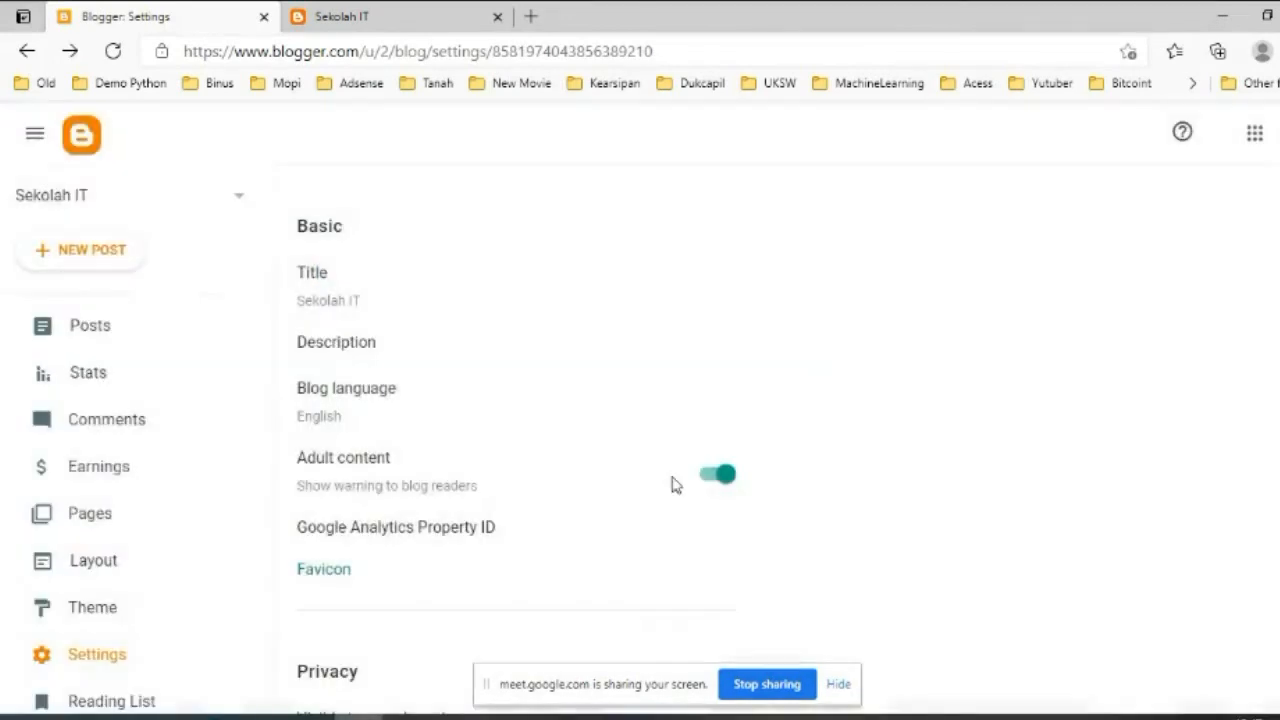
# Review the search engine visibility, blog address, custom domain and HTTPS redirect settings.
pyautogui.scroll(-4, 431, 486)
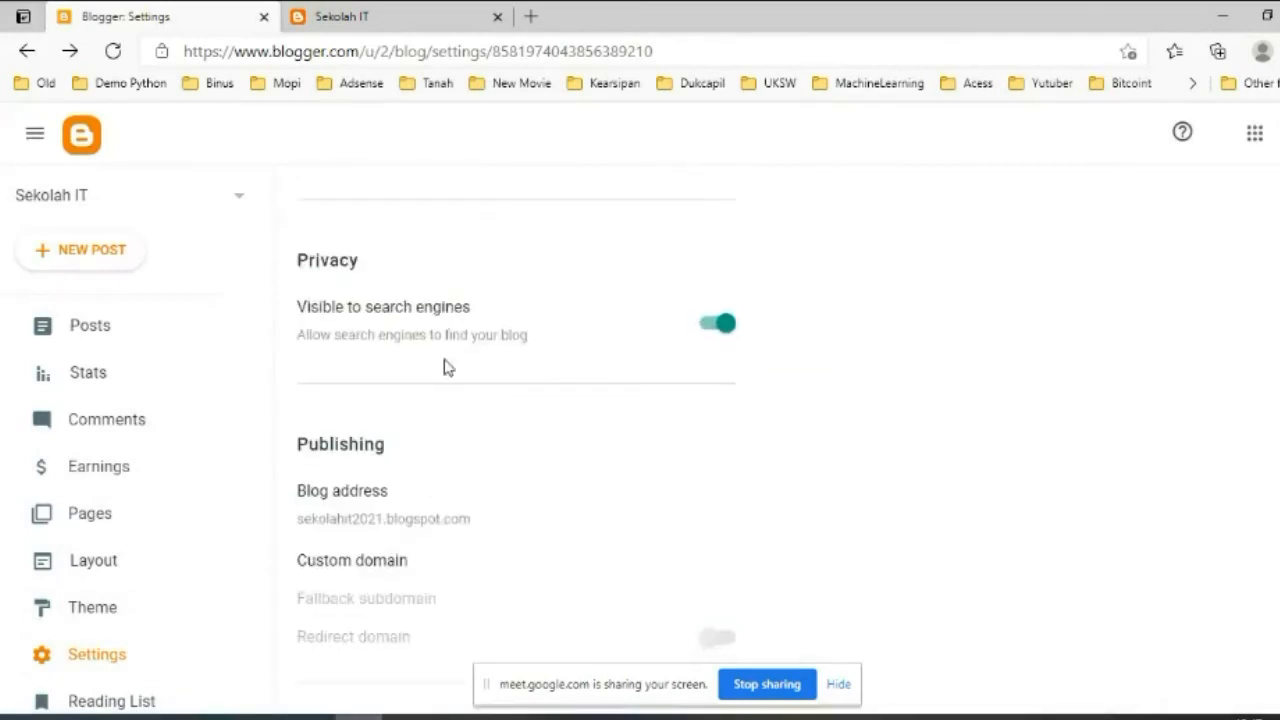
pyautogui.scroll(-2, 414, 445)
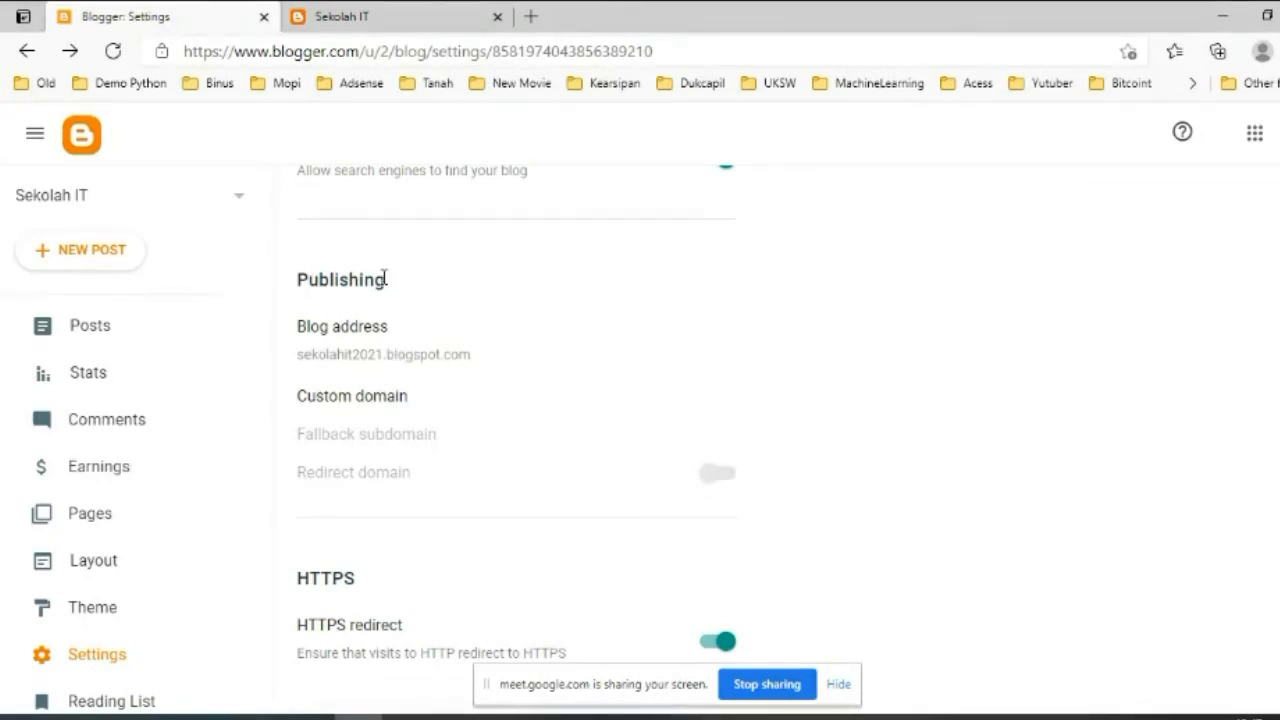
pyautogui.scroll(5, 441, 364)
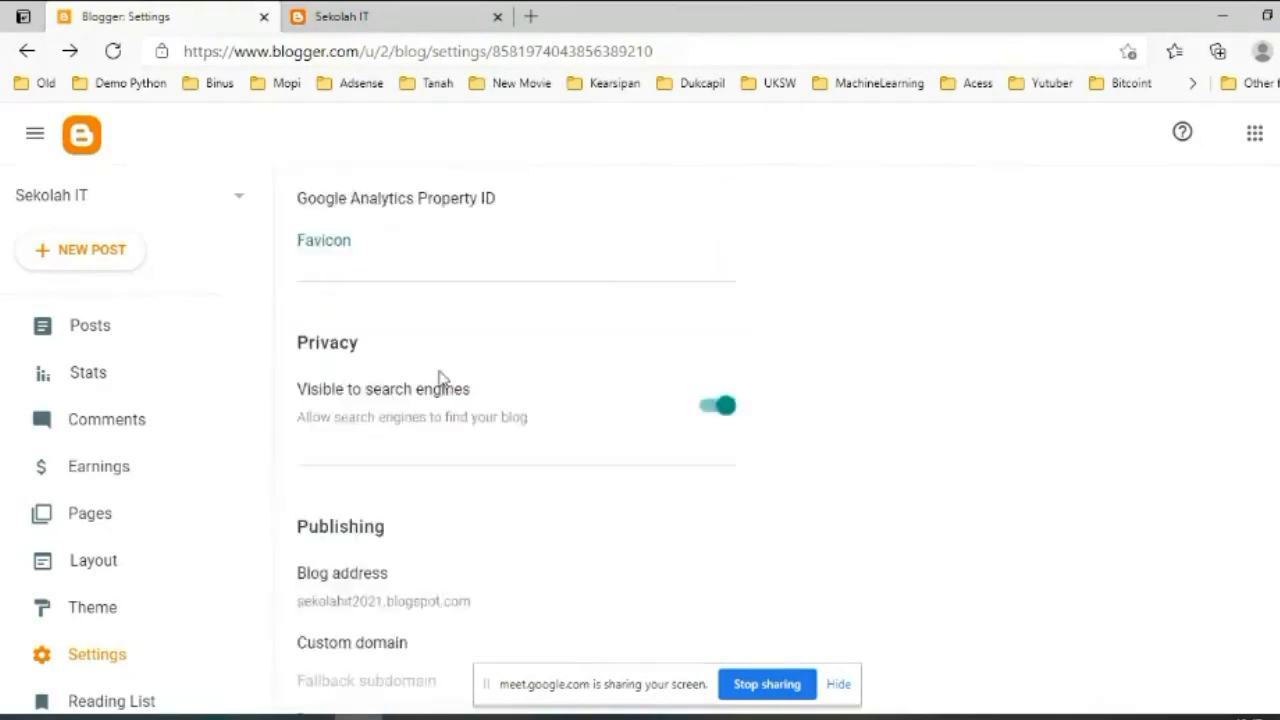
pyautogui.scroll(-2, 437, 397)
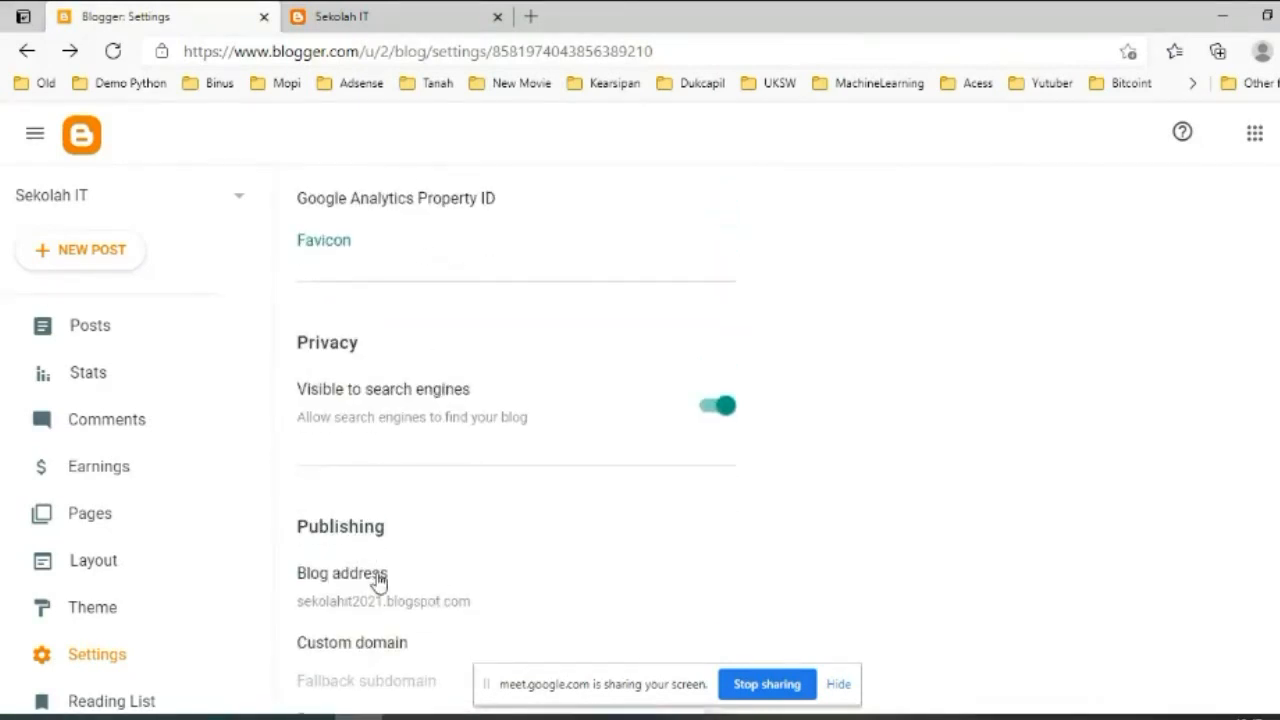